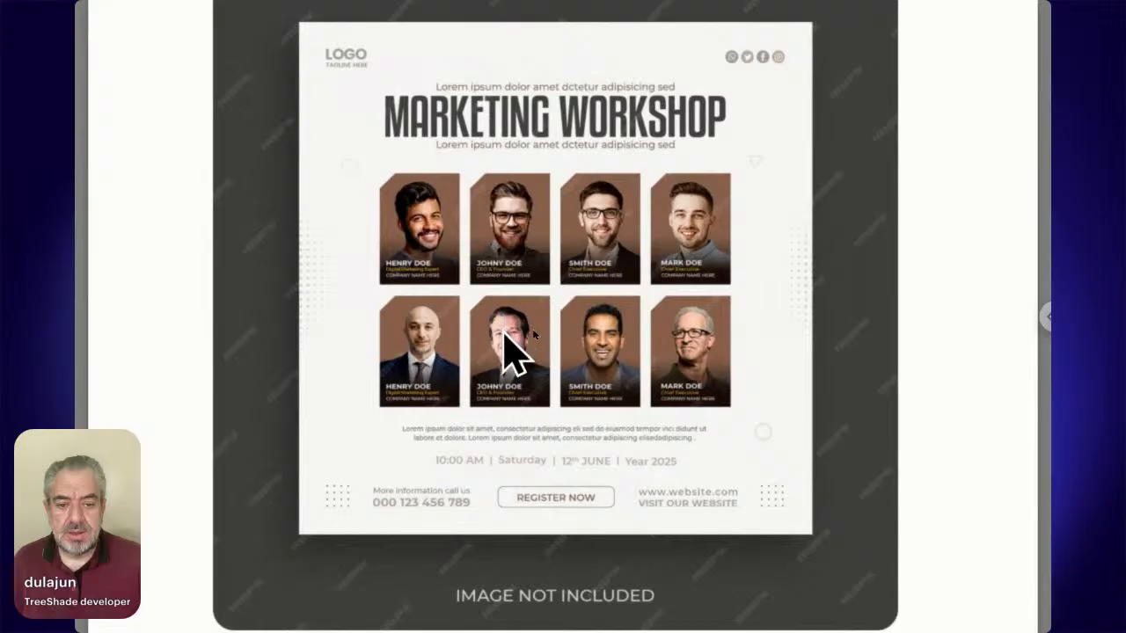
Look over the Marketing Workshop template preview and the TreeShade page on Adobe Exchange.
{"action": "scroll", "coordinate": [554, 112], "scroll_direction": "up", "scroll_amount": 1}
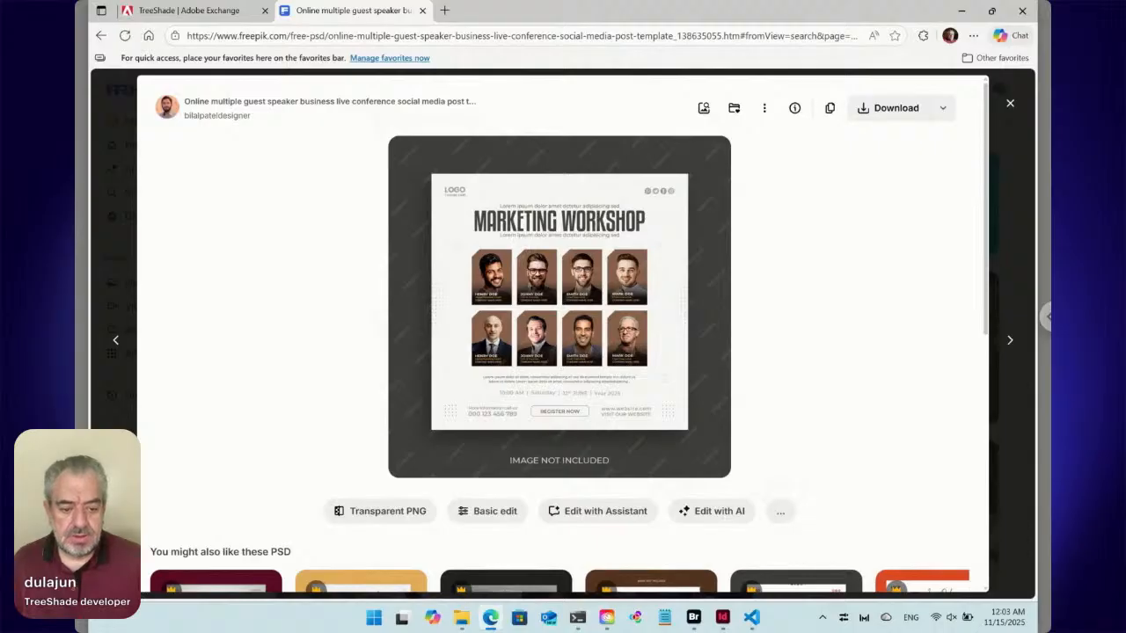
{"action": "left_click", "coordinate": [185, 11]}
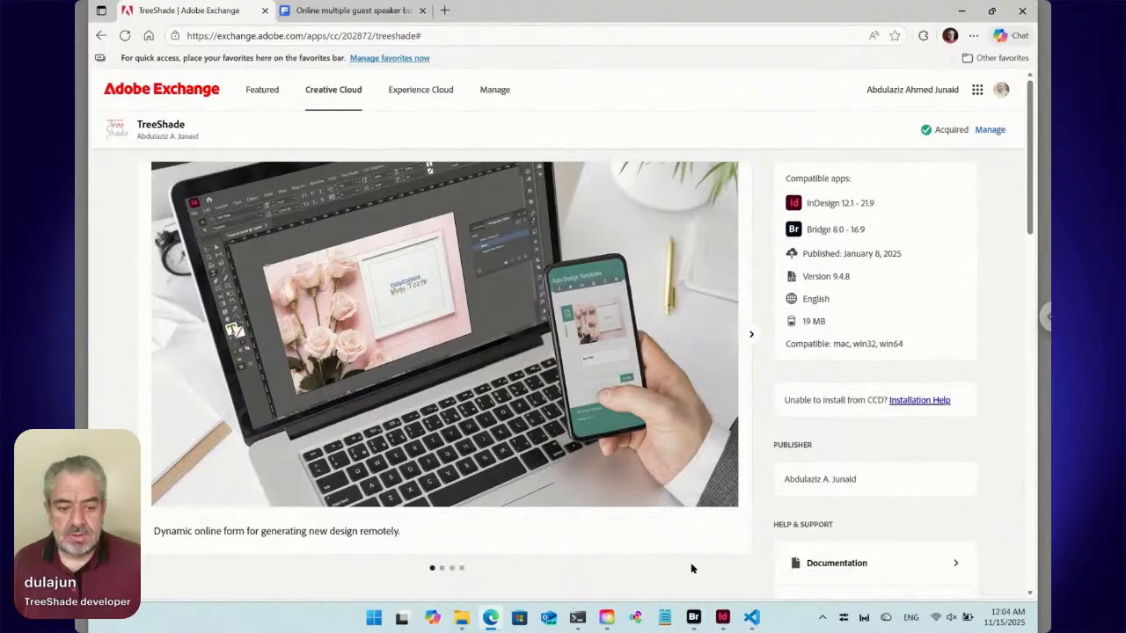
Switch to Adobe Bridge, create a folder named TestC inside the Testing folder, and open it.
{"action": "left_click", "coordinate": [694, 619]}
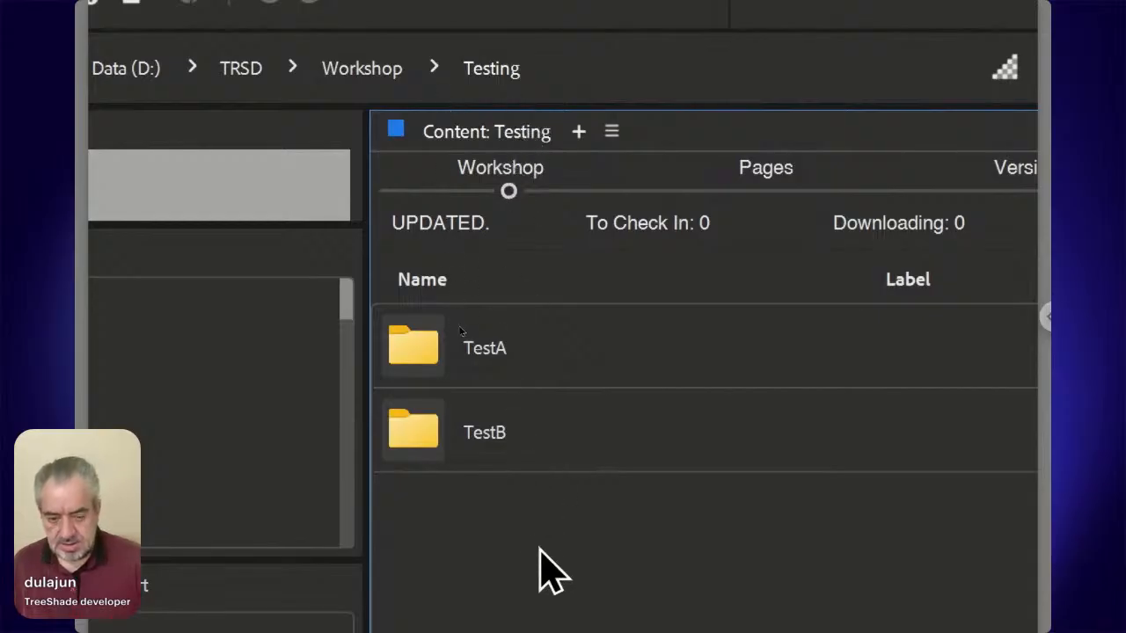
{"action": "key", "text": "ctrl+shift+n"}
{"action": "type", "text": "T"}
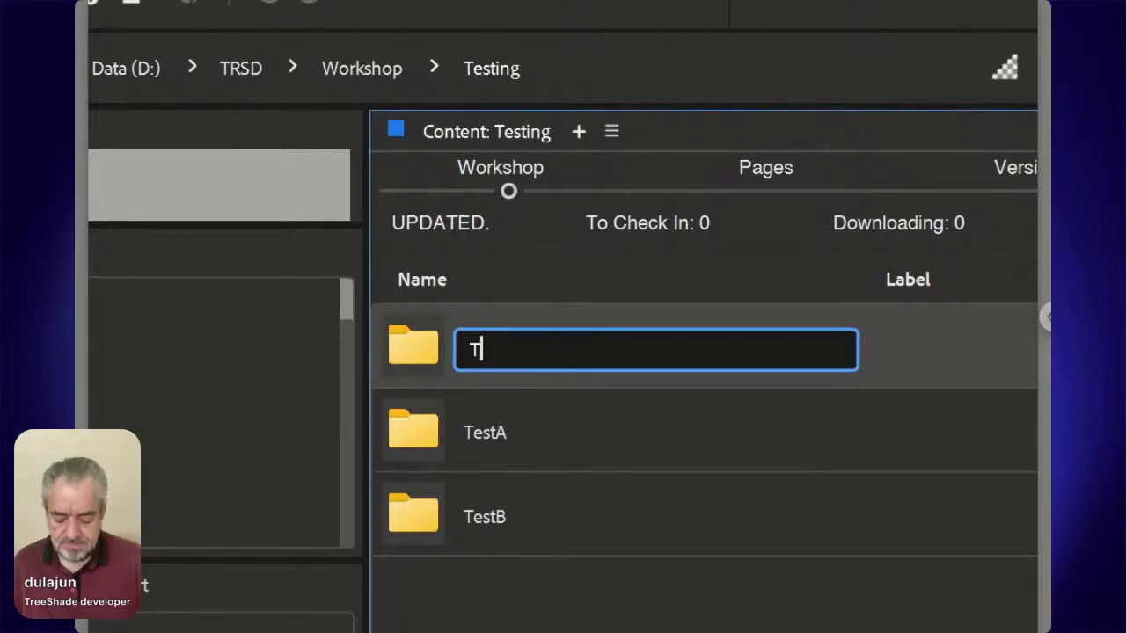
{"action": "type", "text": "est"}
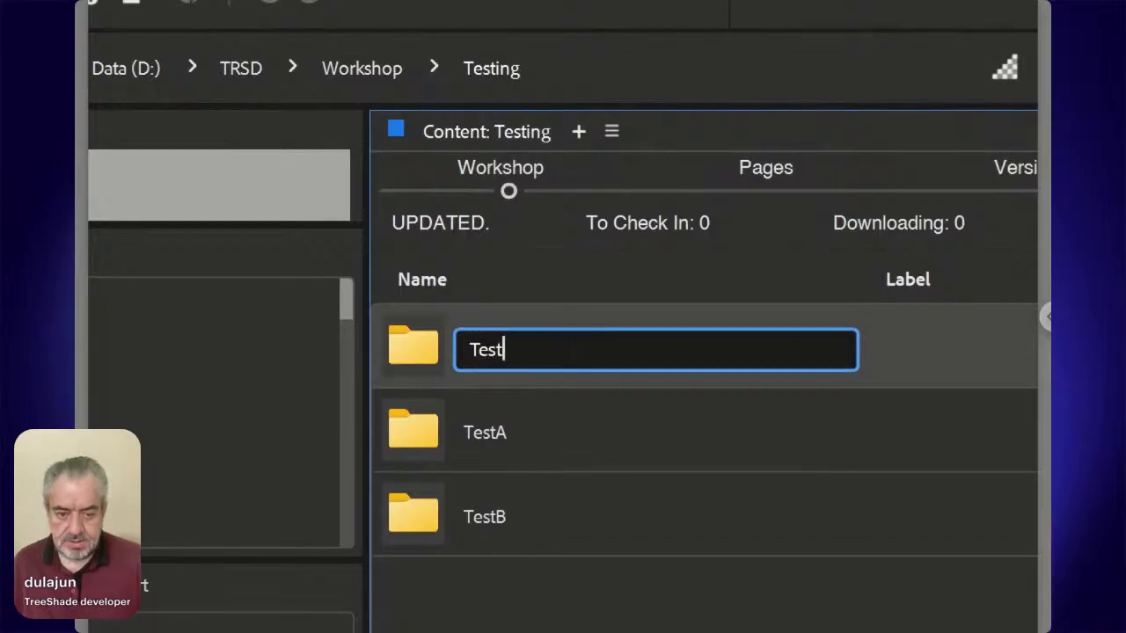
{"action": "type", "text": "C"}
{"action": "key", "text": "Return"}
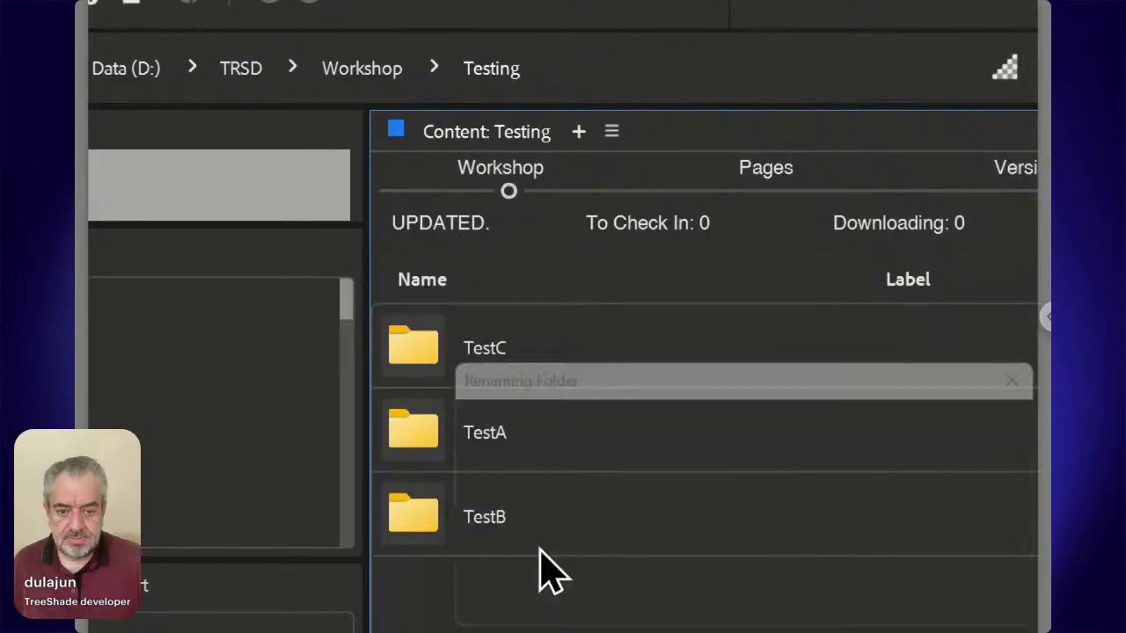
{"action": "key", "text": "Return"}
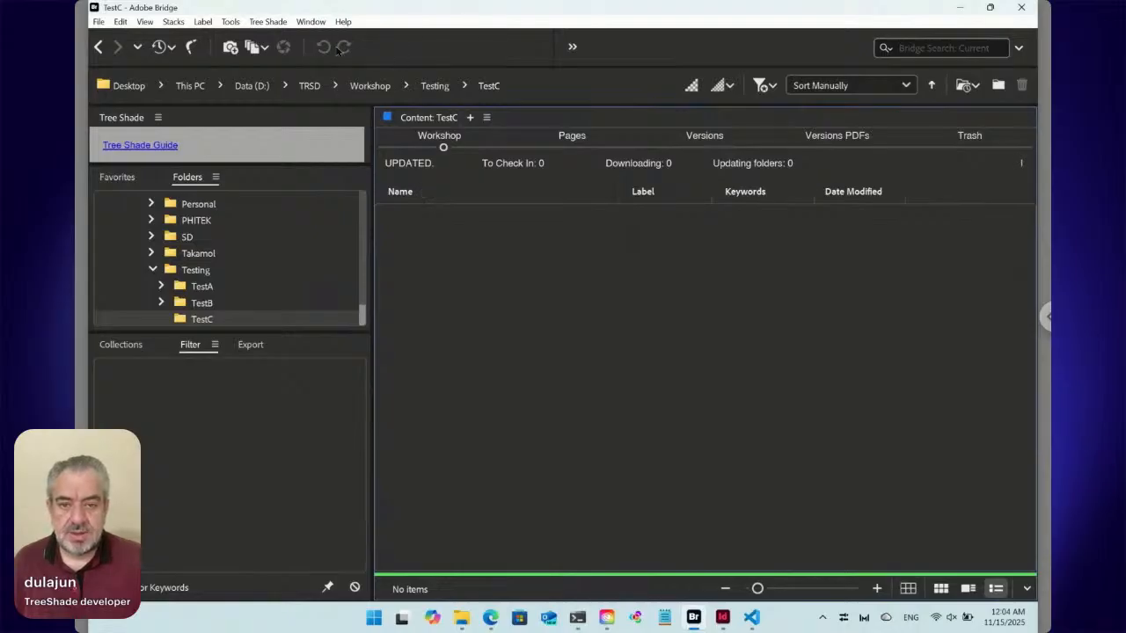
Create a new Tree Shade Creative Cloud InDesign file named Event in the TestC folder.
{"action": "left_click", "coordinate": [269, 24]}
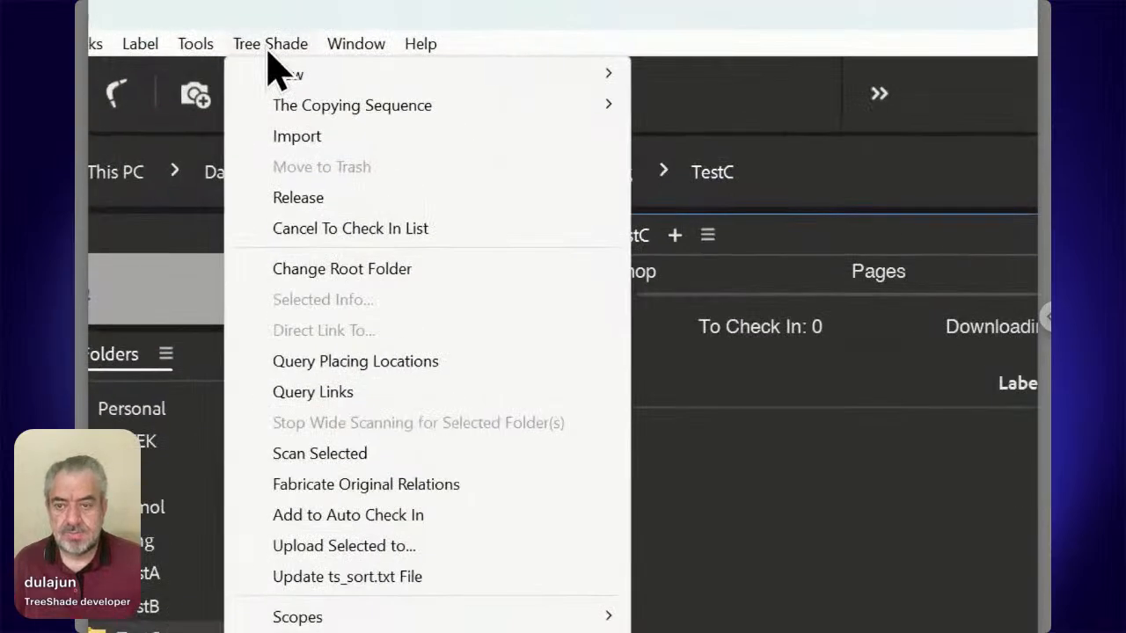
{"action": "mouse_move", "coordinate": [283, 75]}
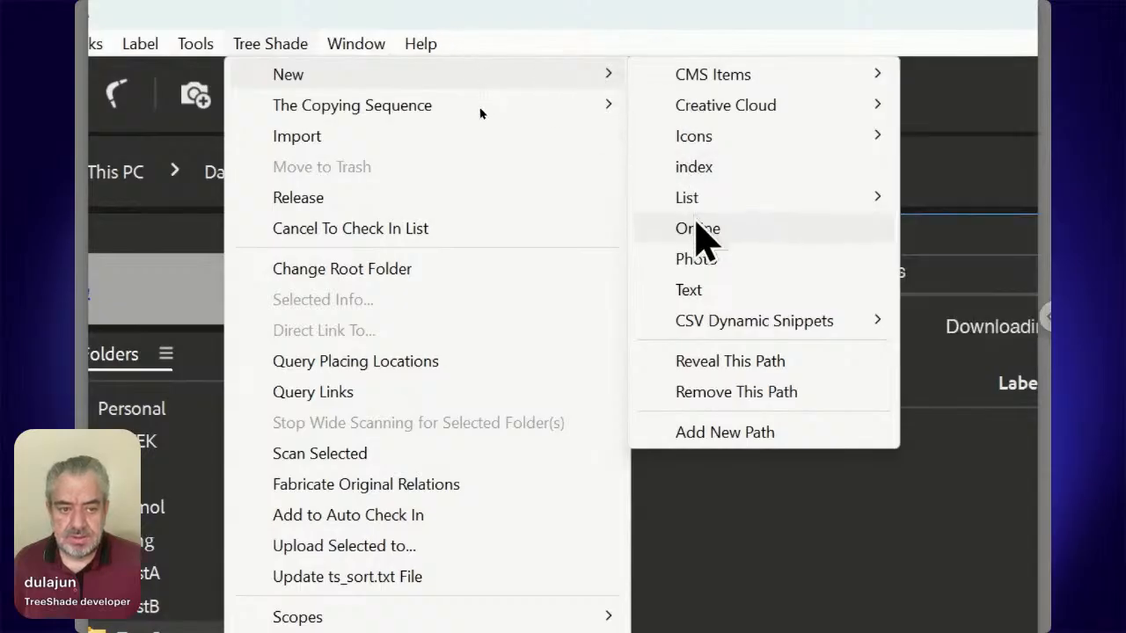
{"action": "mouse_move", "coordinate": [723, 107]}
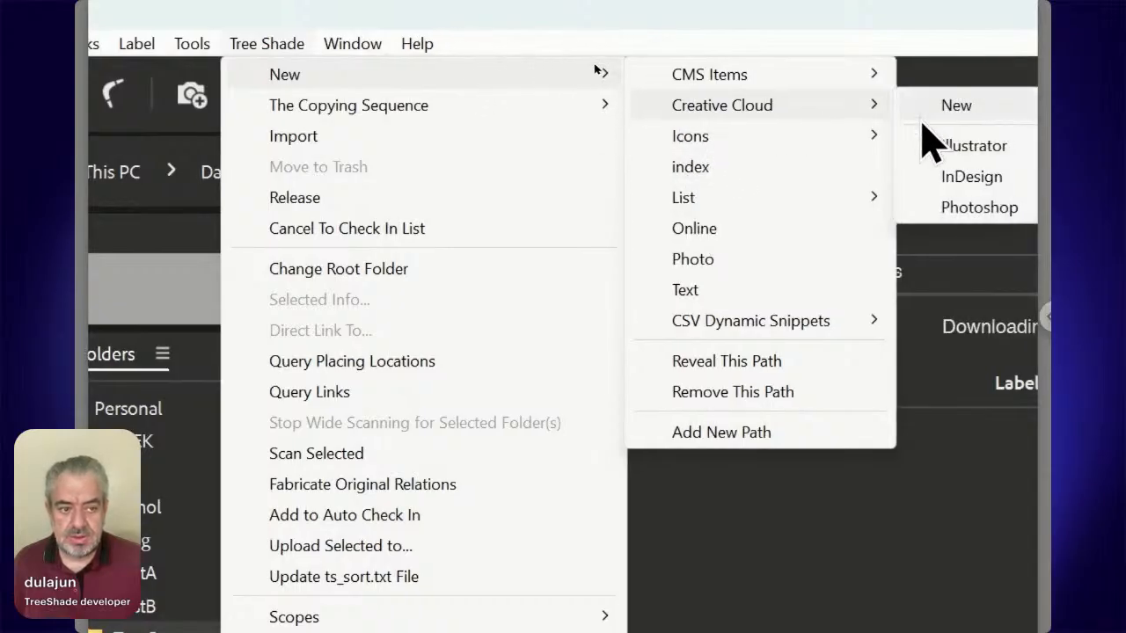
{"action": "left_click", "coordinate": [923, 180]}
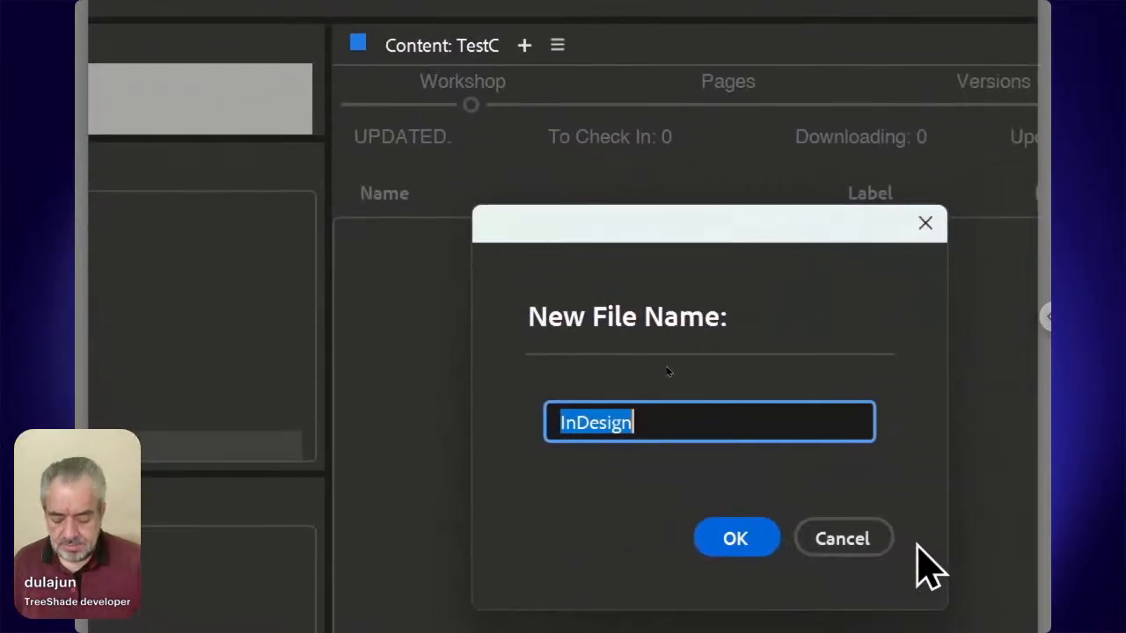
{"action": "type", "text": "Event"}
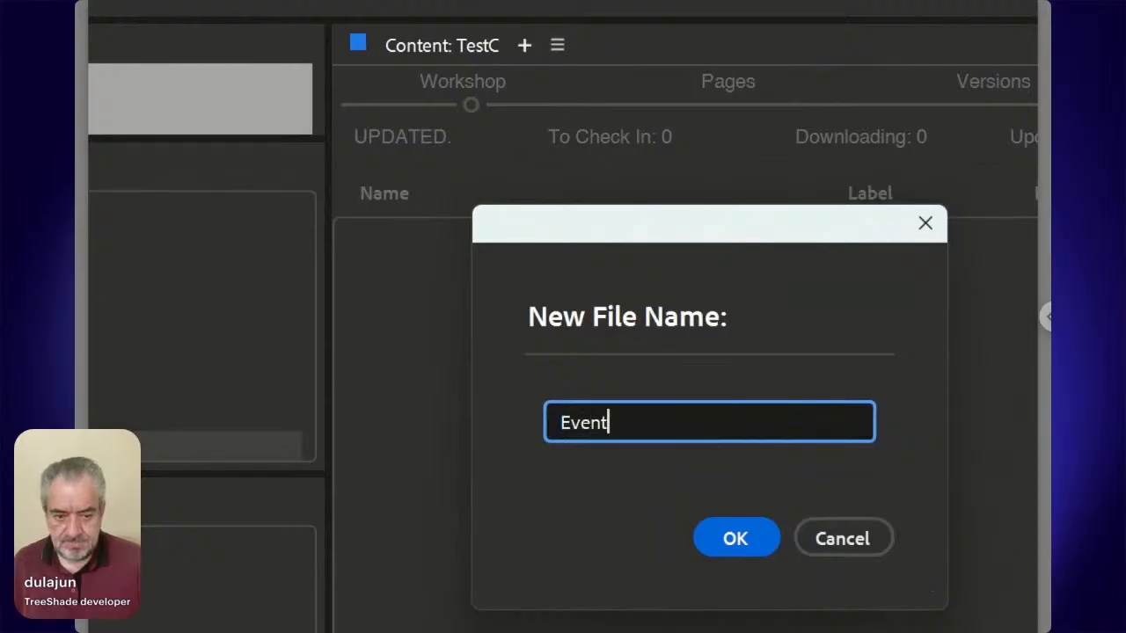
{"action": "key", "text": "Return"}
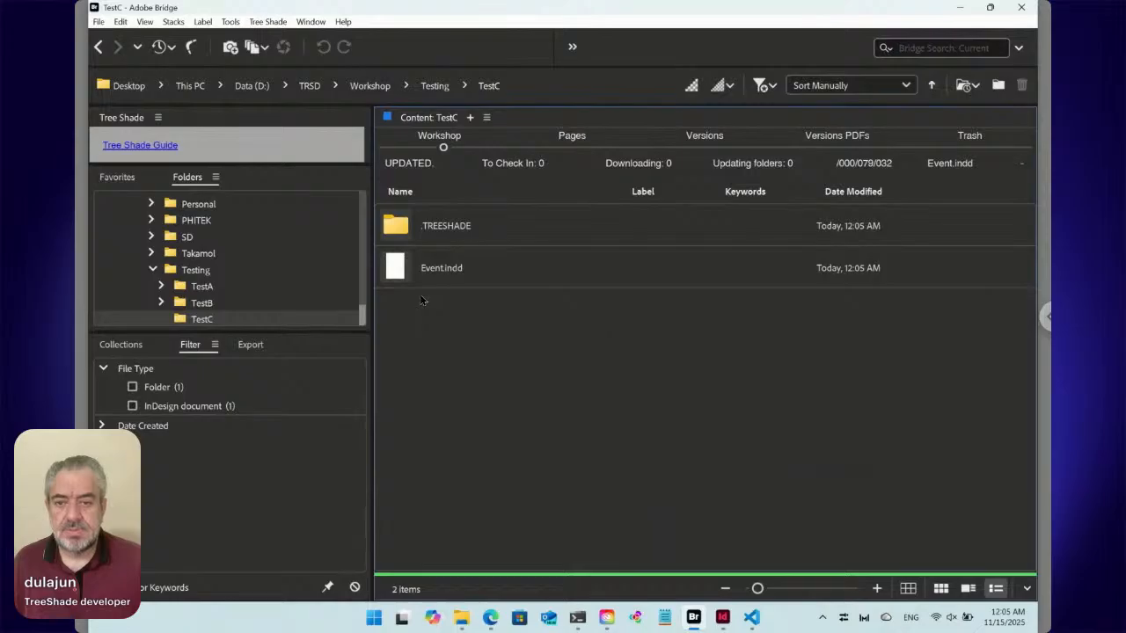
Open Event.indd in InDesign and set its page size to 100 mm wide by 100 mm high.
{"action": "left_click", "coordinate": [397, 271]}
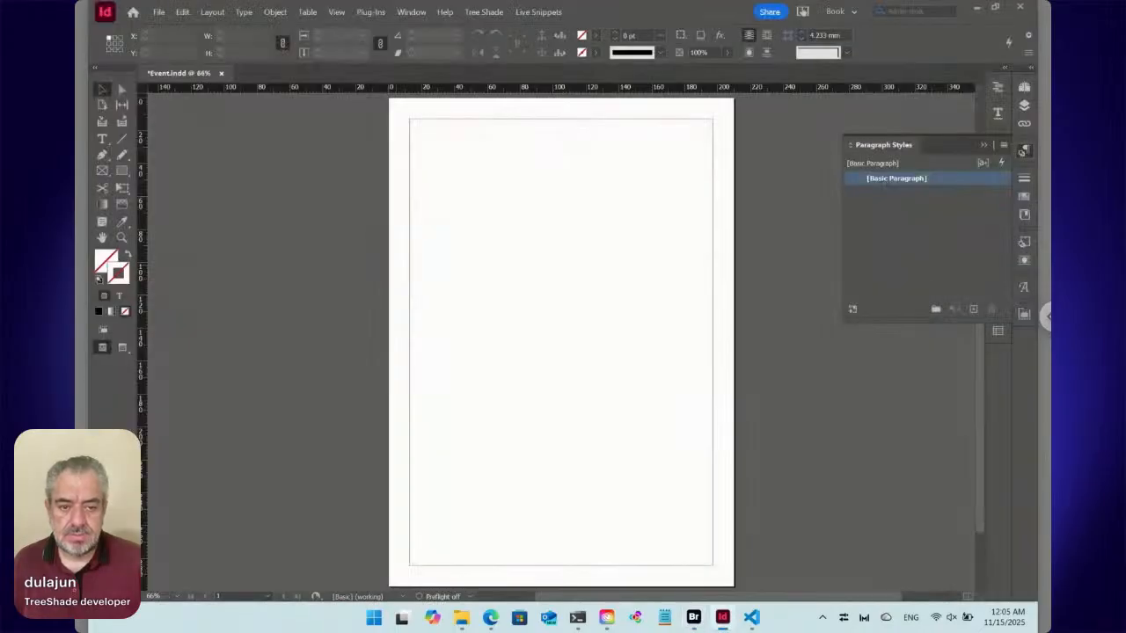
{"action": "key", "text": "ctrl+alt+p"}
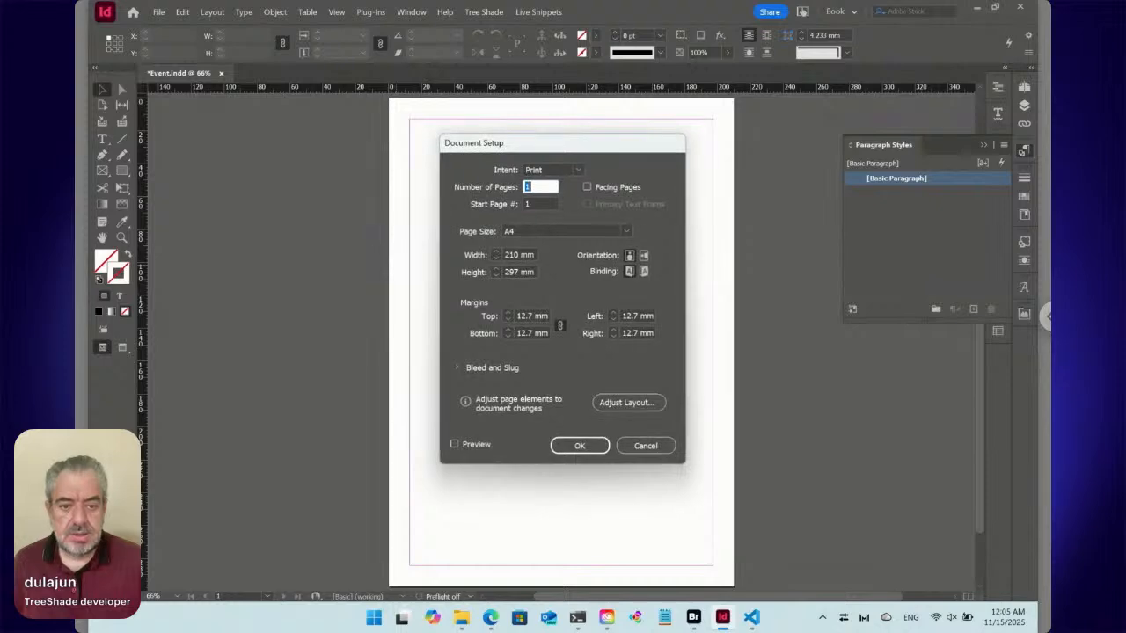
{"action": "left_click", "coordinate": [482, 259]}
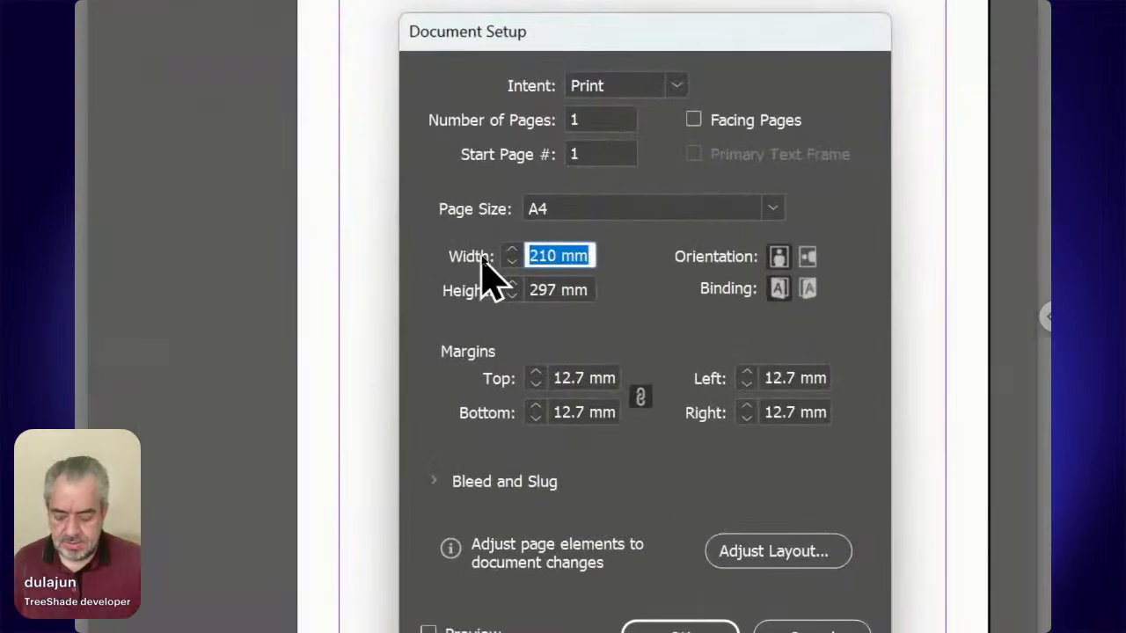
{"action": "type", "text": "100"}
{"action": "key", "text": "Tab"}
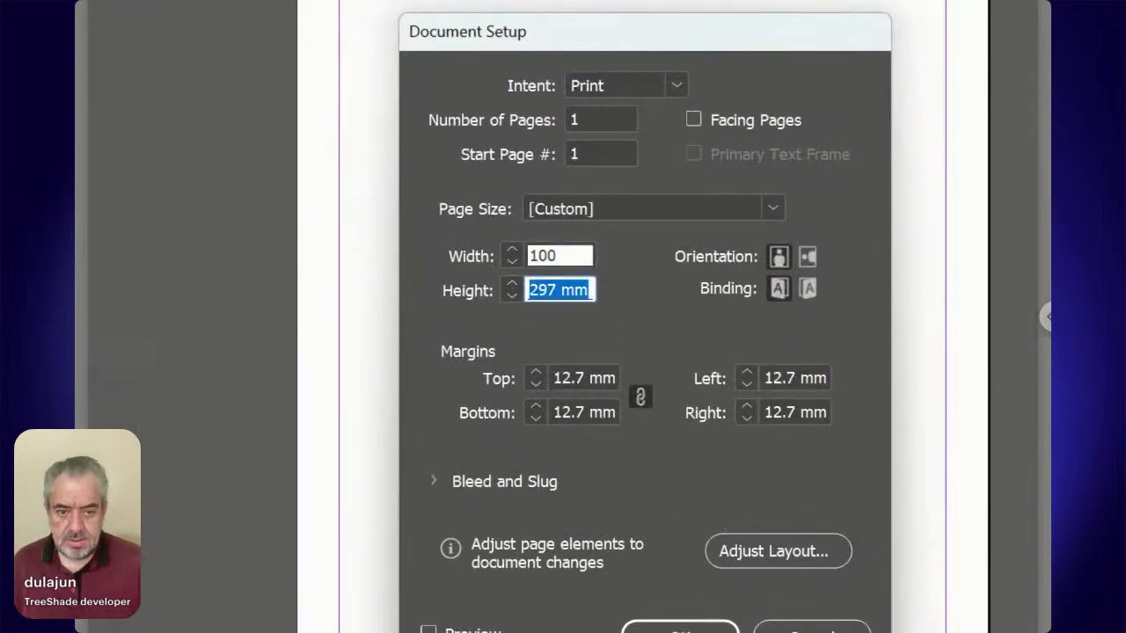
{"action": "type", "text": "100"}
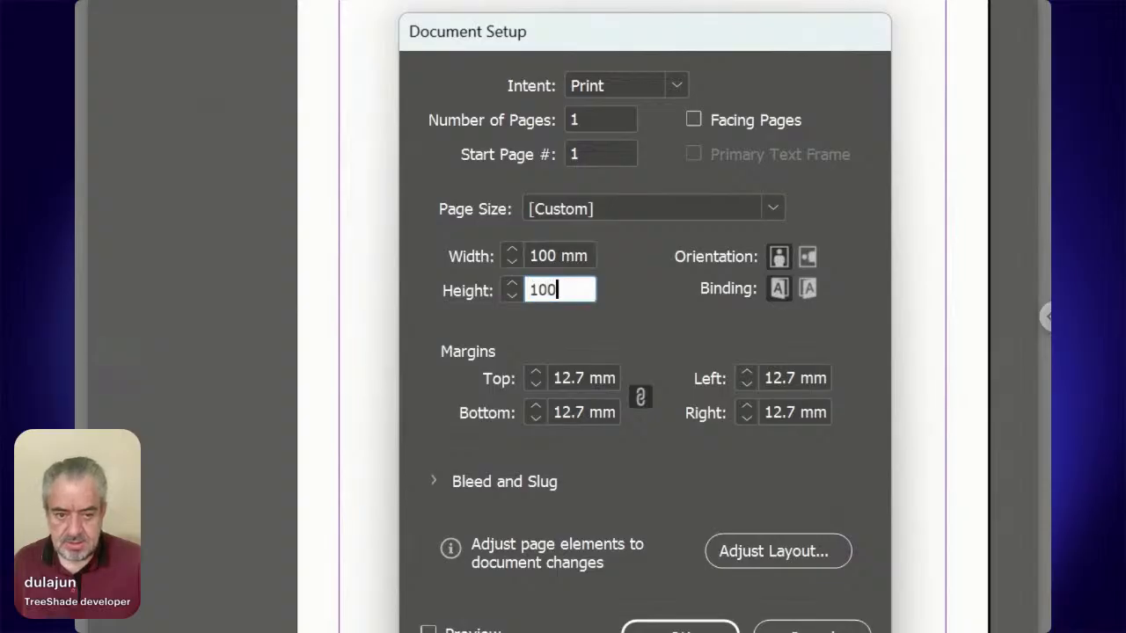
{"action": "left_click", "coordinate": [481, 258]}
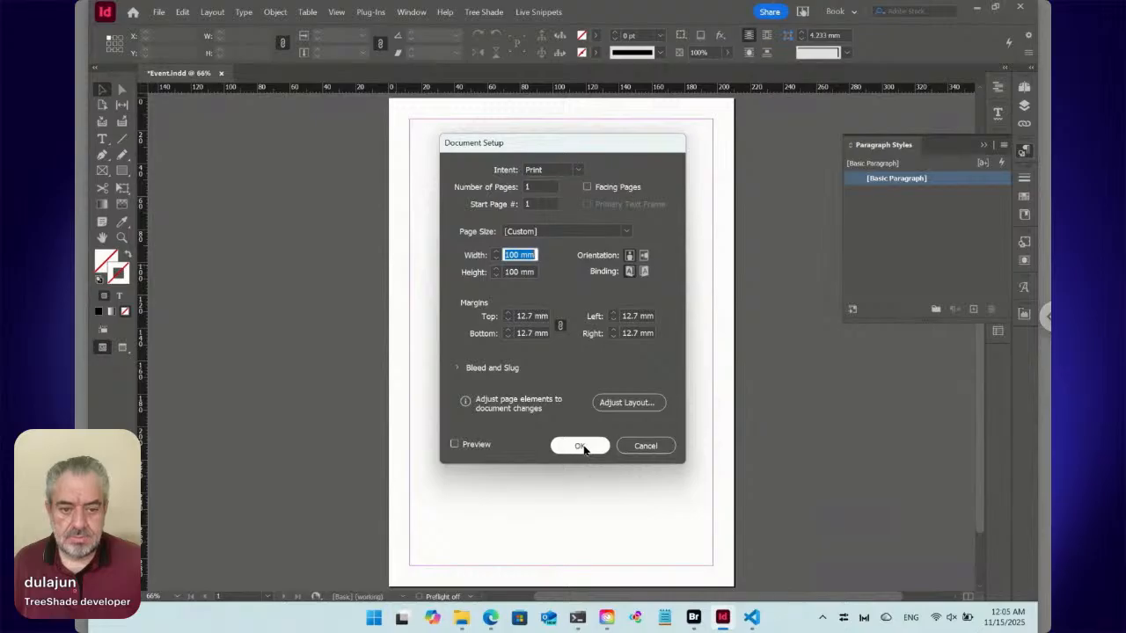
{"action": "left_click", "coordinate": [581, 446]}
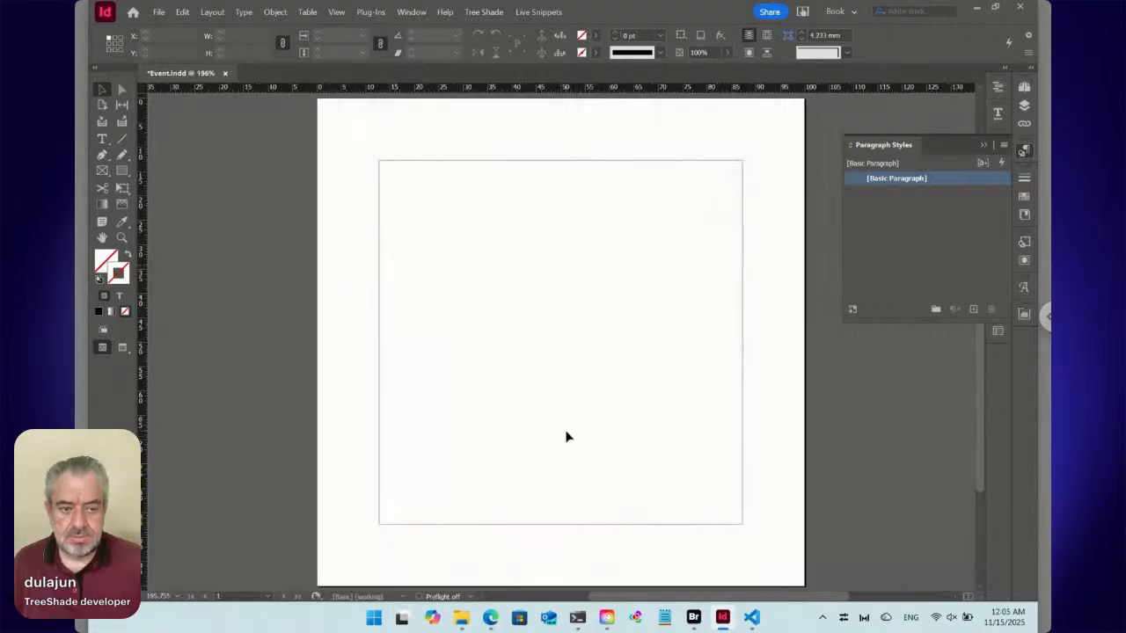
Set the margins of the A-Parent page to 6 mm on all sides.
{"action": "left_click", "coordinate": [1025, 87]}
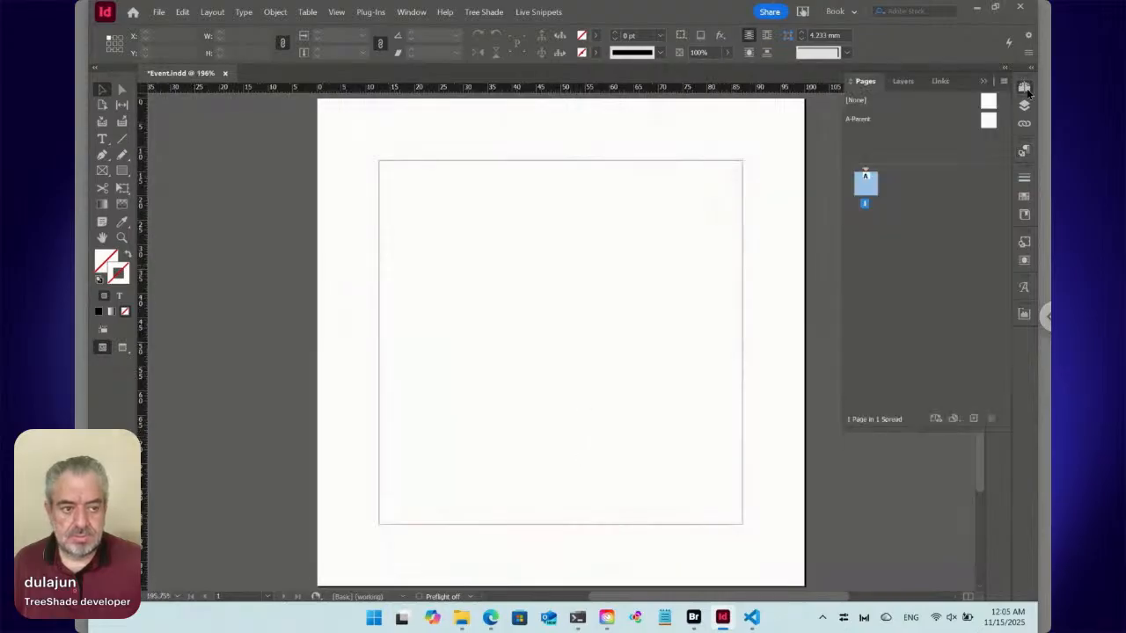
{"action": "left_click", "coordinate": [988, 120]}
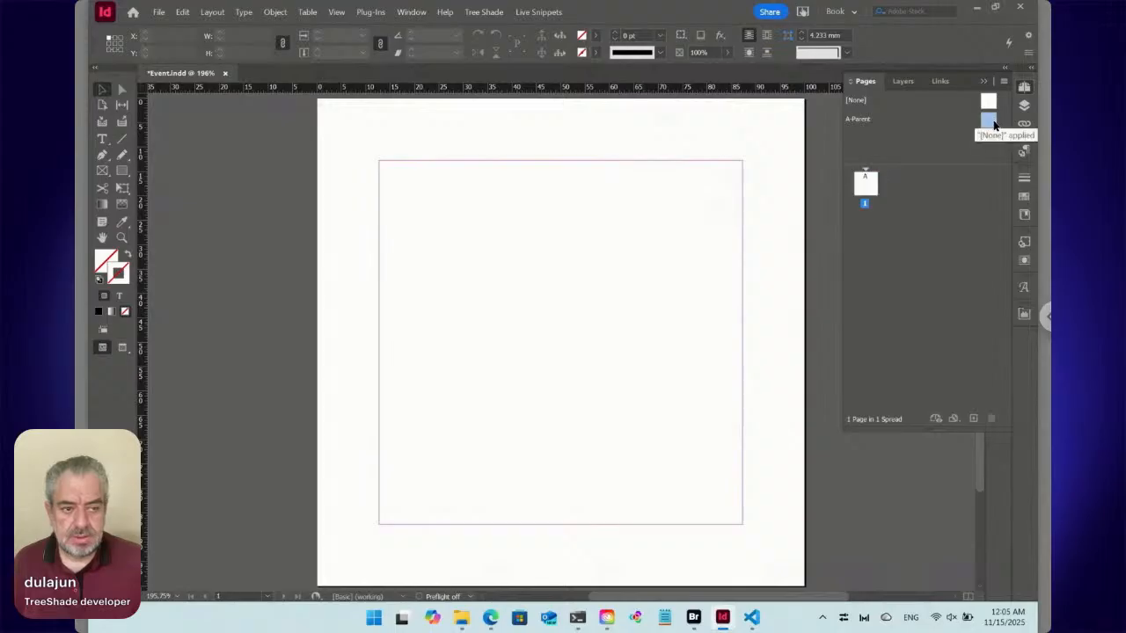
{"action": "left_click", "coordinate": [211, 11]}
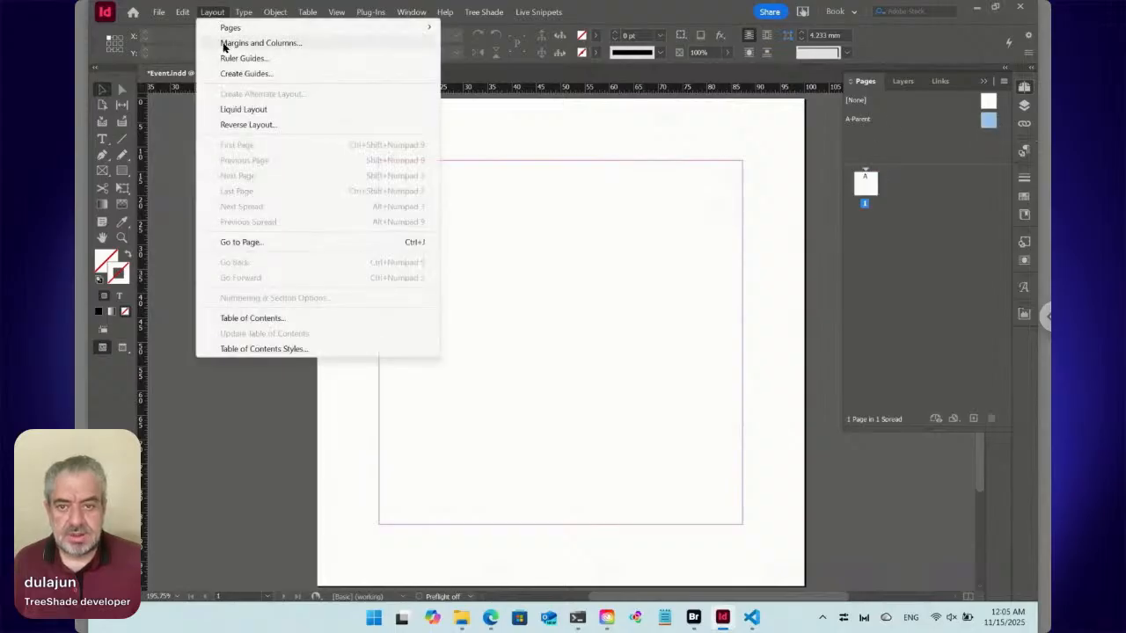
{"action": "left_click", "coordinate": [224, 44]}
{"action": "type", "text": "6"}
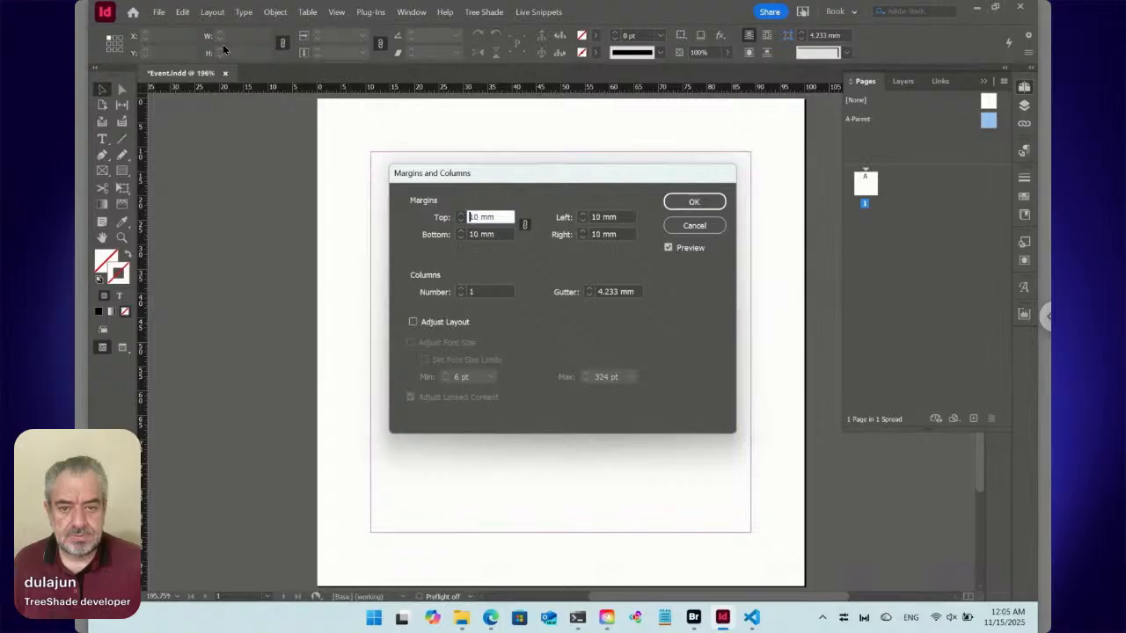
{"action": "key", "text": "Return"}
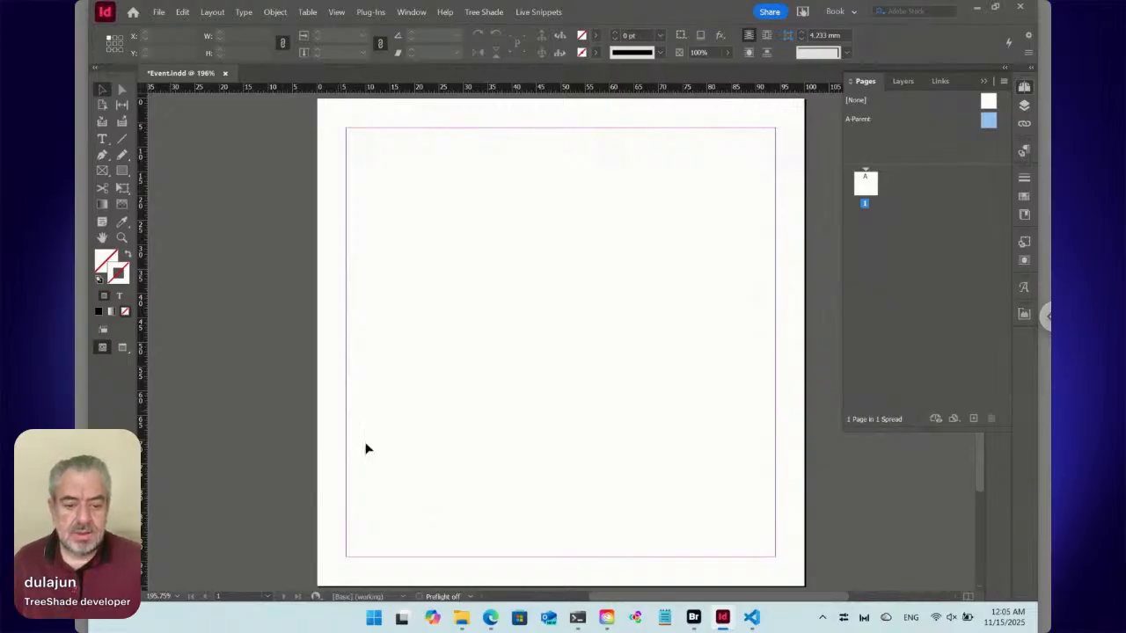
Switch to the browser, download the multiple guest speaker conference template from Freepik, and show the downloaded zip in its folder.
{"action": "left_click", "coordinate": [490, 617]}
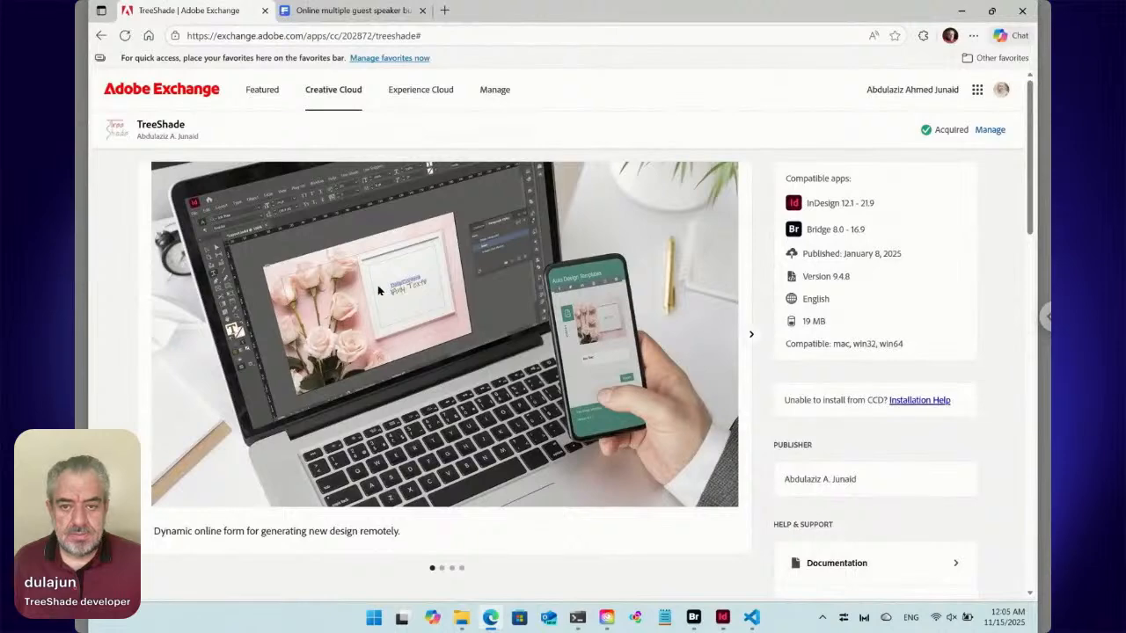
{"action": "left_click", "coordinate": [348, 13]}
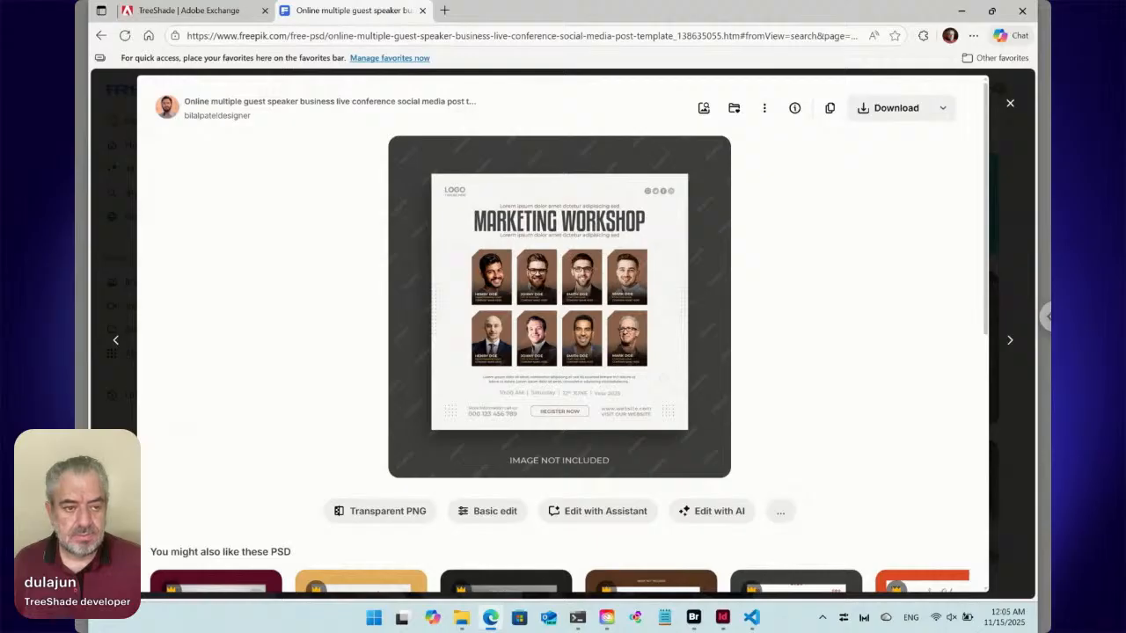
{"action": "left_click", "coordinate": [876, 108]}
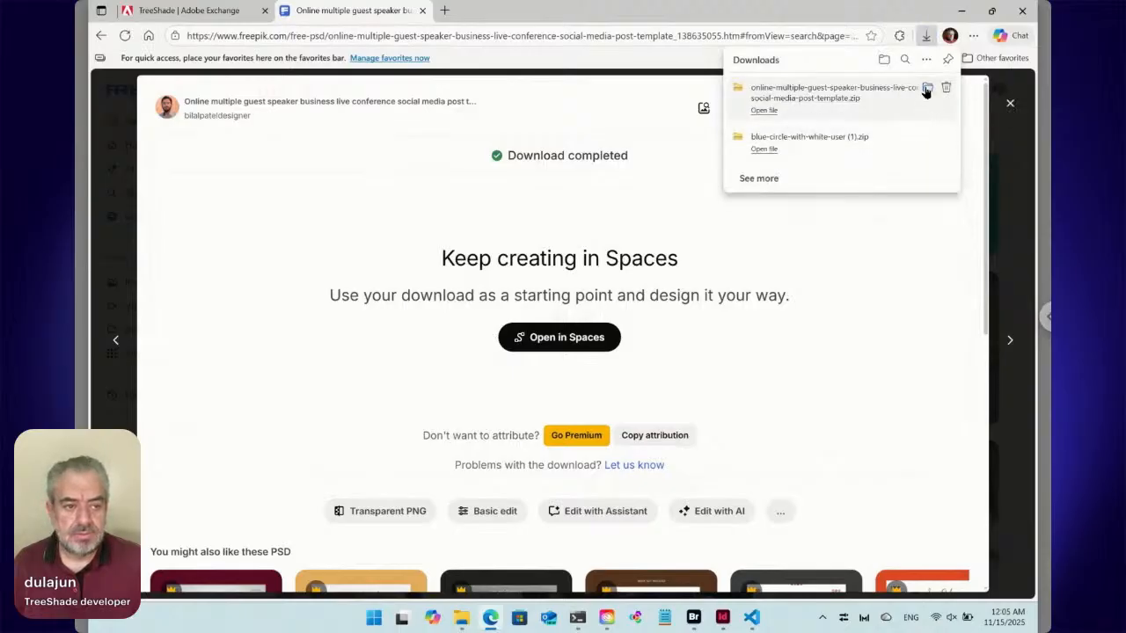
{"action": "left_click", "coordinate": [927, 91]}
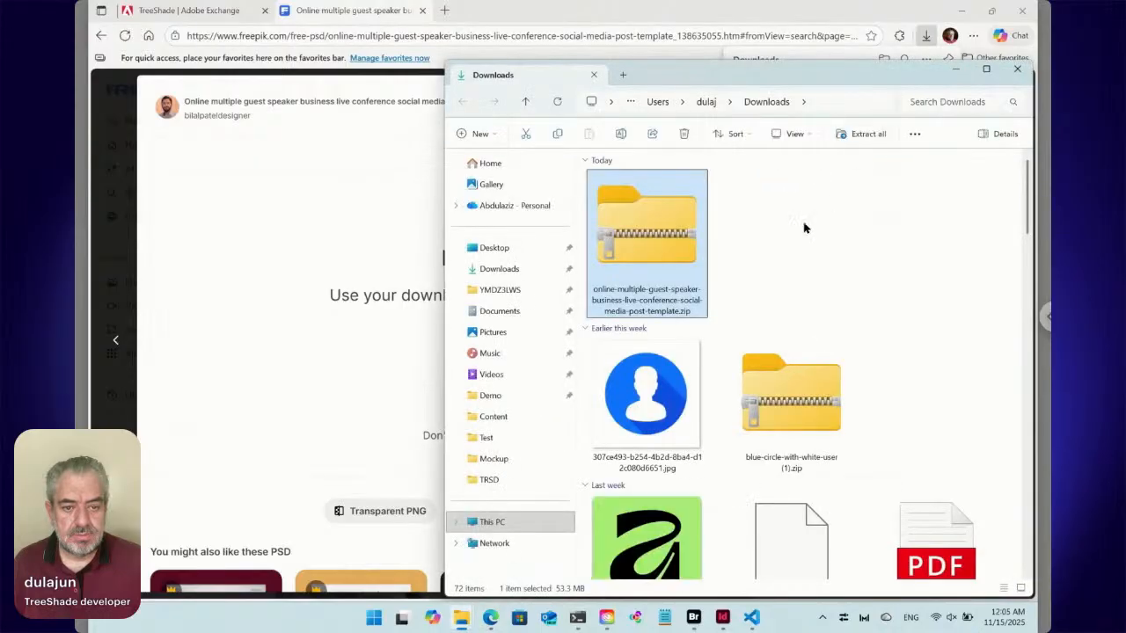
Open the downloaded template zip and copy its JPG and Photoshop files into the Downloads folder.
{"action": "double_click", "coordinate": [667, 228]}
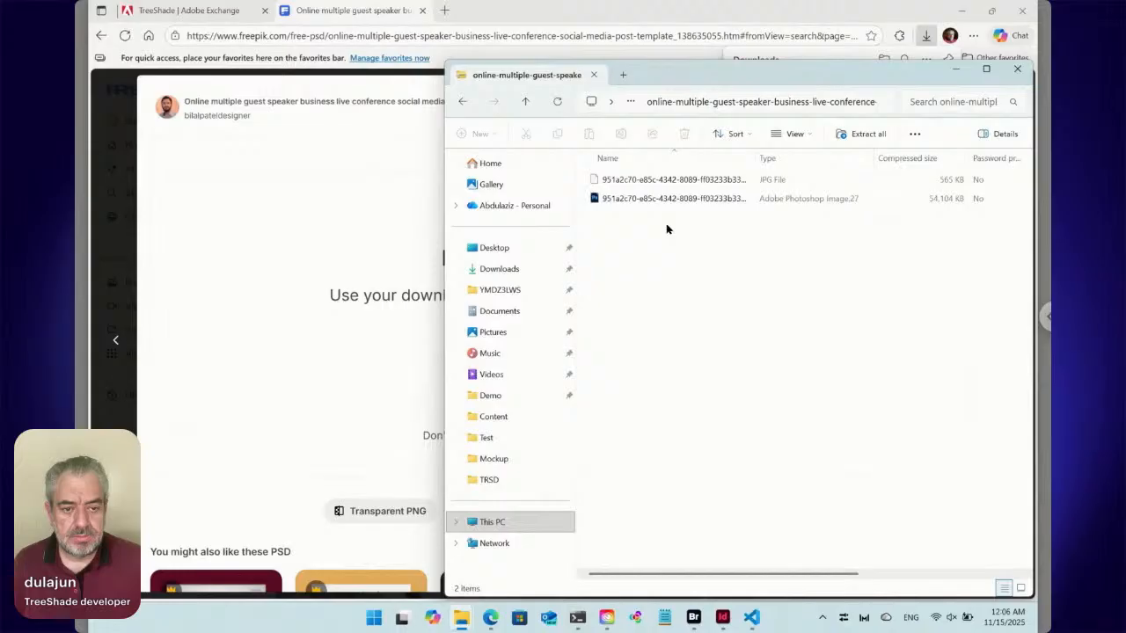
{"action": "left_click_drag", "start_coordinate": [620, 238], "coordinate": [611, 181]}
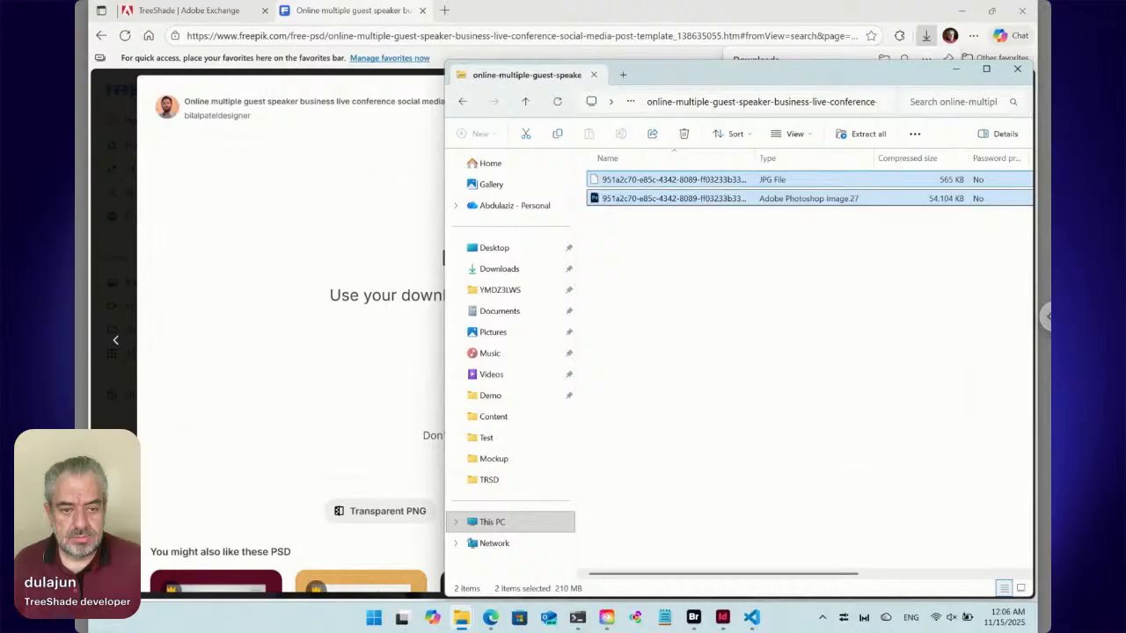
{"action": "left_click_drag", "start_coordinate": [615, 198], "coordinate": [517, 275]}
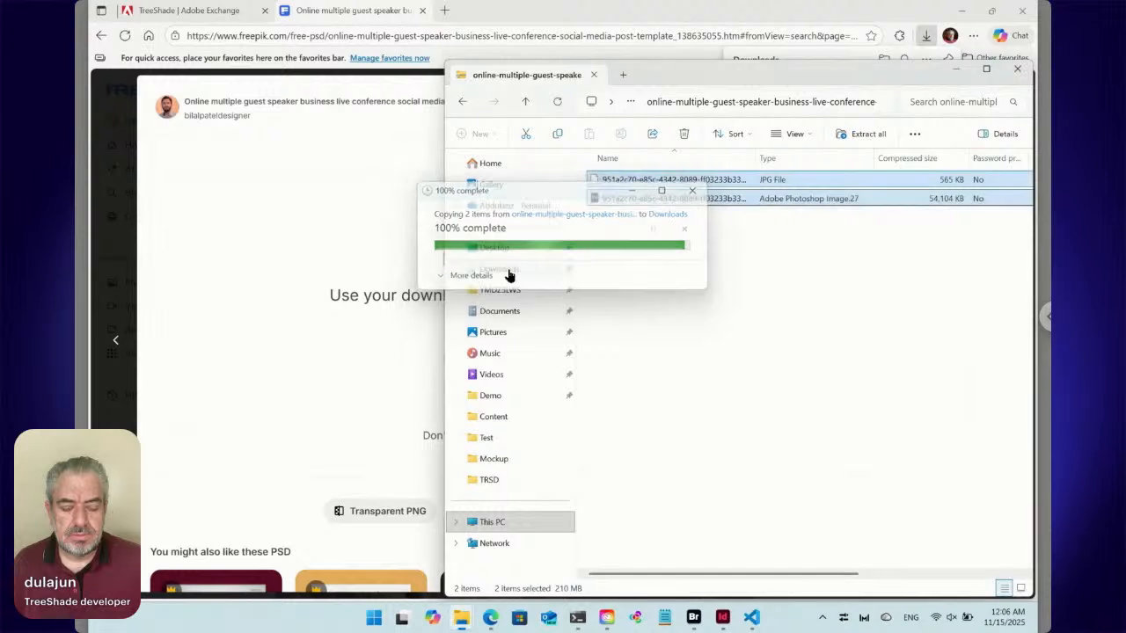
Bring the template's JPG from the Downloads folder into Event.indd in InDesign and place it across the page, about 99 mm square.
{"action": "left_click", "coordinate": [508, 269]}
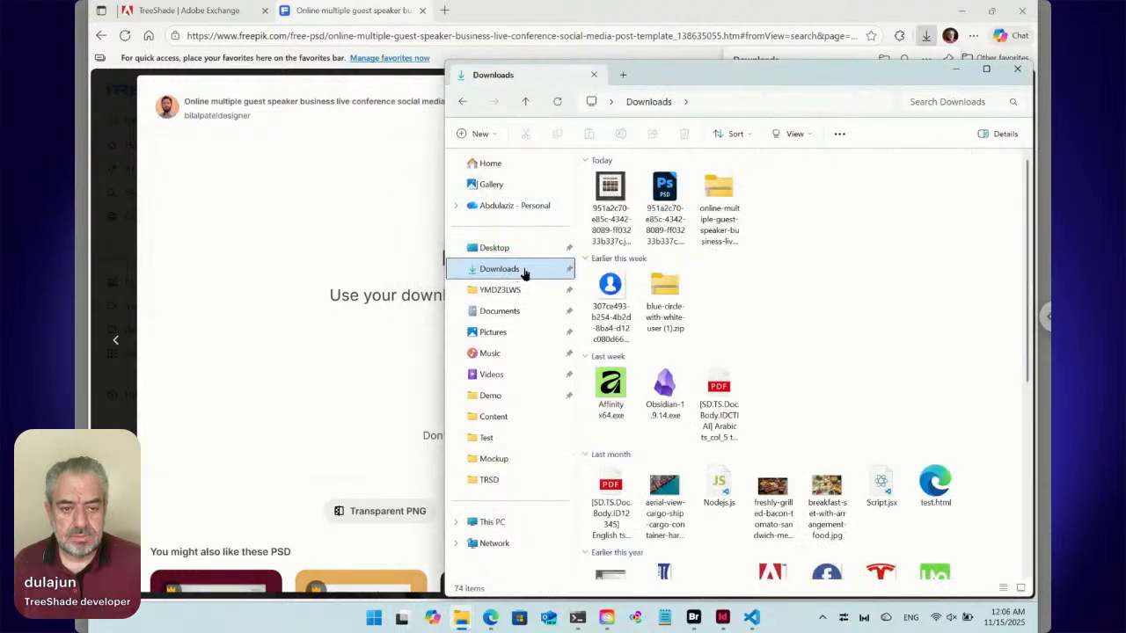
{"action": "left_click", "coordinate": [613, 195]}
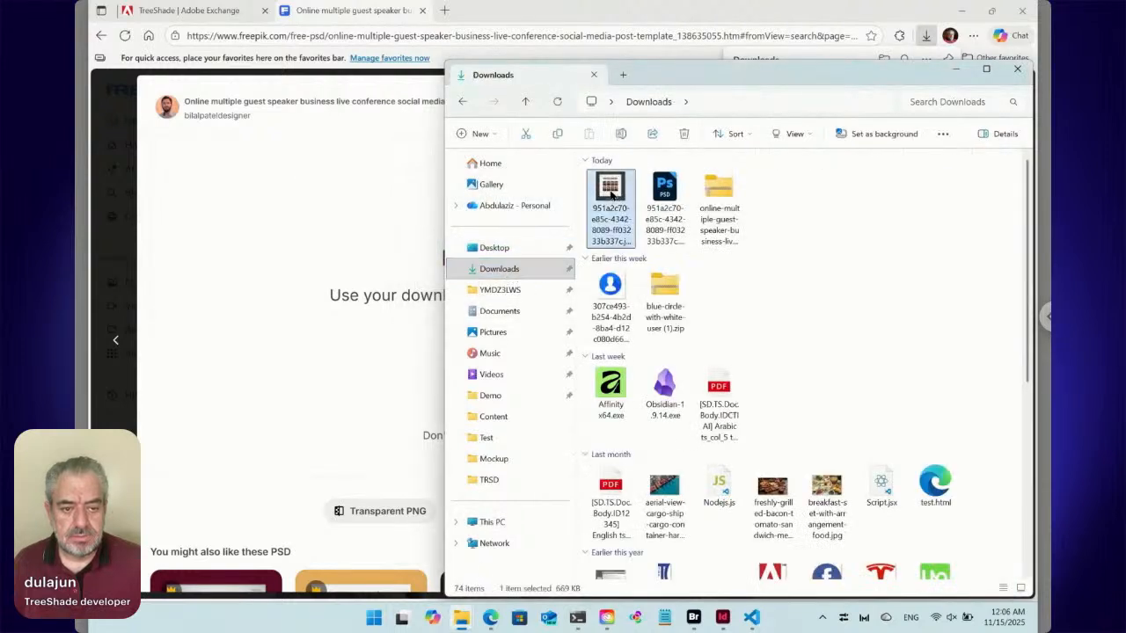
{"action": "left_click_drag", "start_coordinate": [613, 195], "coordinate": [504, 281]}
{"action": "key", "text": "alt+Tab"}
{"action": "key", "text": "alt+Tab"}
{"action": "key", "text": "alt+Tab"}
{"action": "key", "text": "alt+Tab"}
{"action": "key", "text": "alt"}
{"action": "key", "text": "alt+Tab"}
{"action": "key", "text": "alt+Tab"}
{"action": "key", "text": "alt+Tab"}
{"action": "key", "text": "alt+Tab"}
{"action": "key", "text": "alt+Tab"}
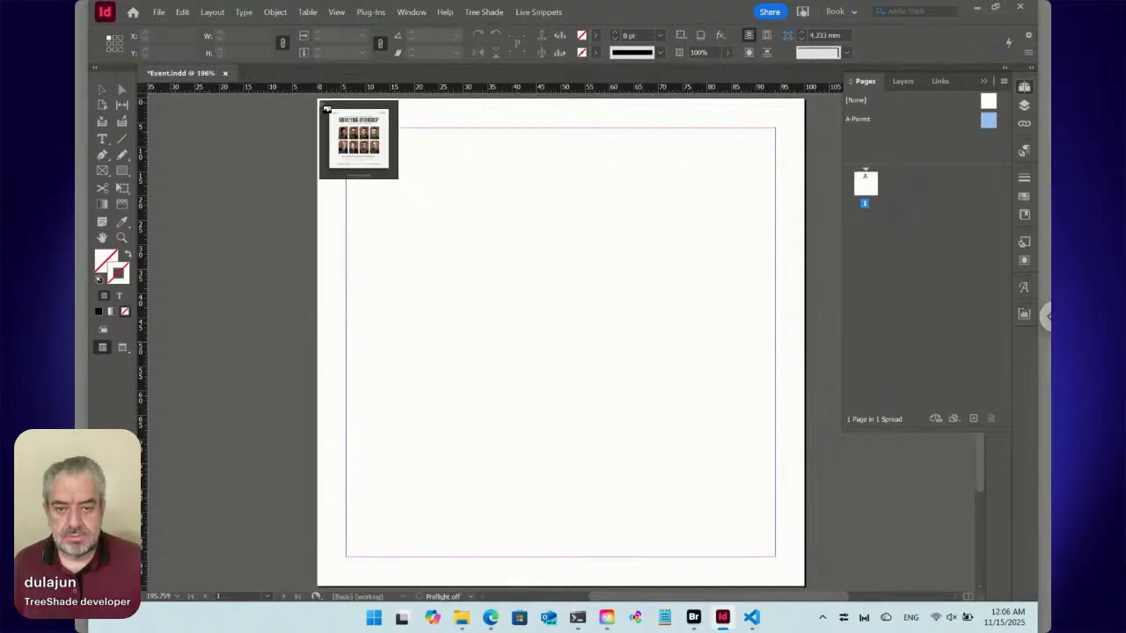
{"action": "left_click_drag", "start_coordinate": [322, 105], "coordinate": [800, 583]}
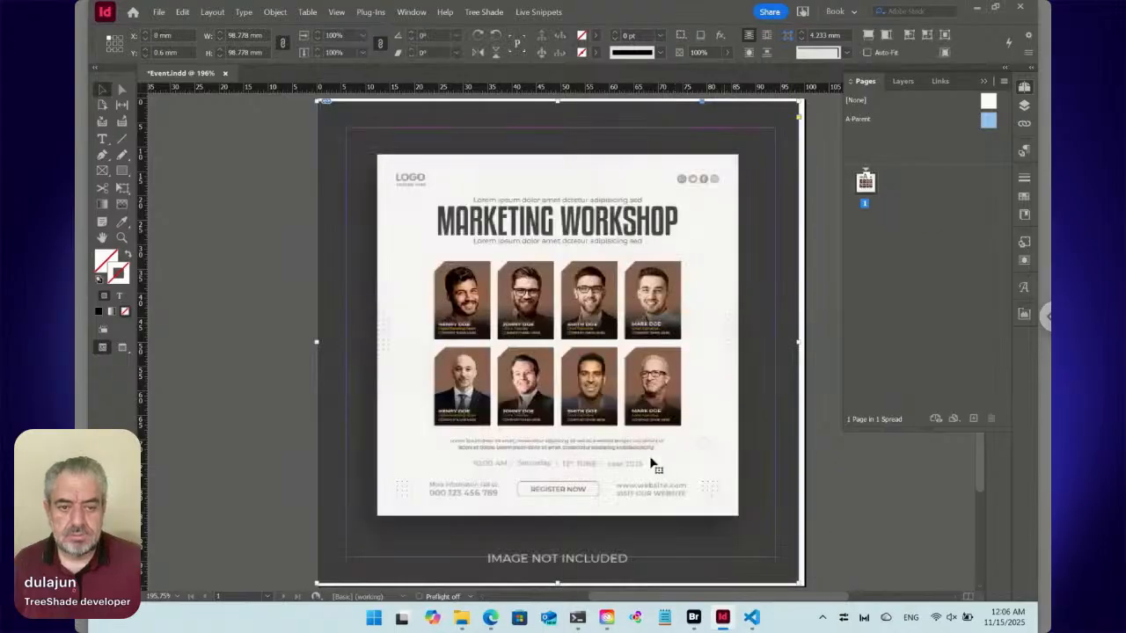
Crop the placed JPG to its white poster area and fit it to the page from the upper-left corner at 100 mm wide.
{"action": "left_click", "coordinate": [1023, 126]}
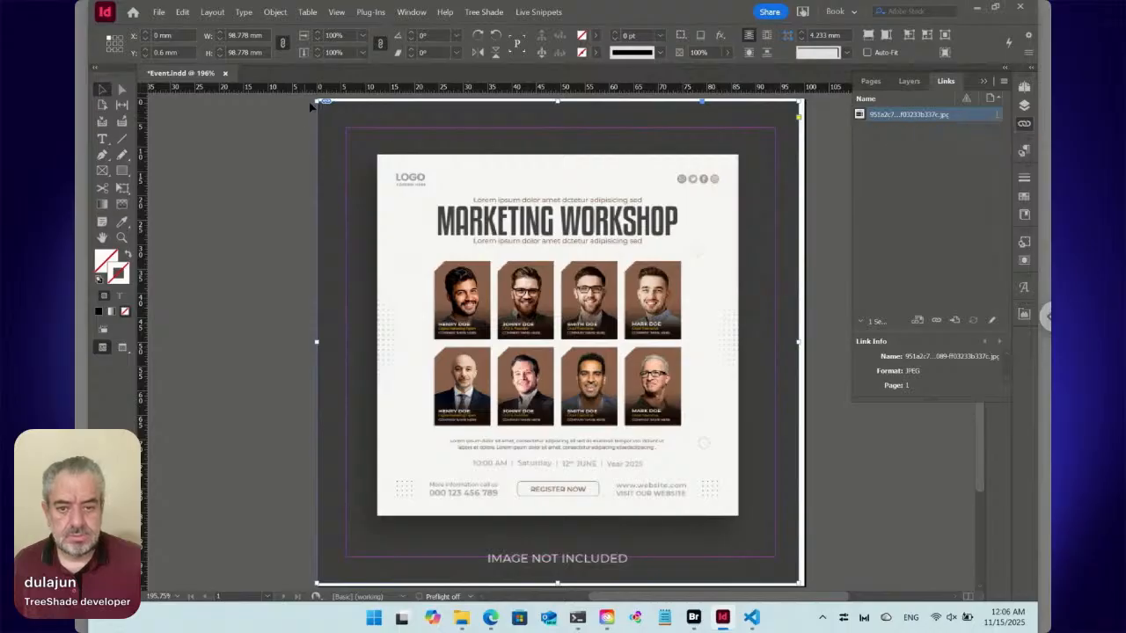
{"action": "left_click_drag", "start_coordinate": [316, 100], "coordinate": [376, 154]}
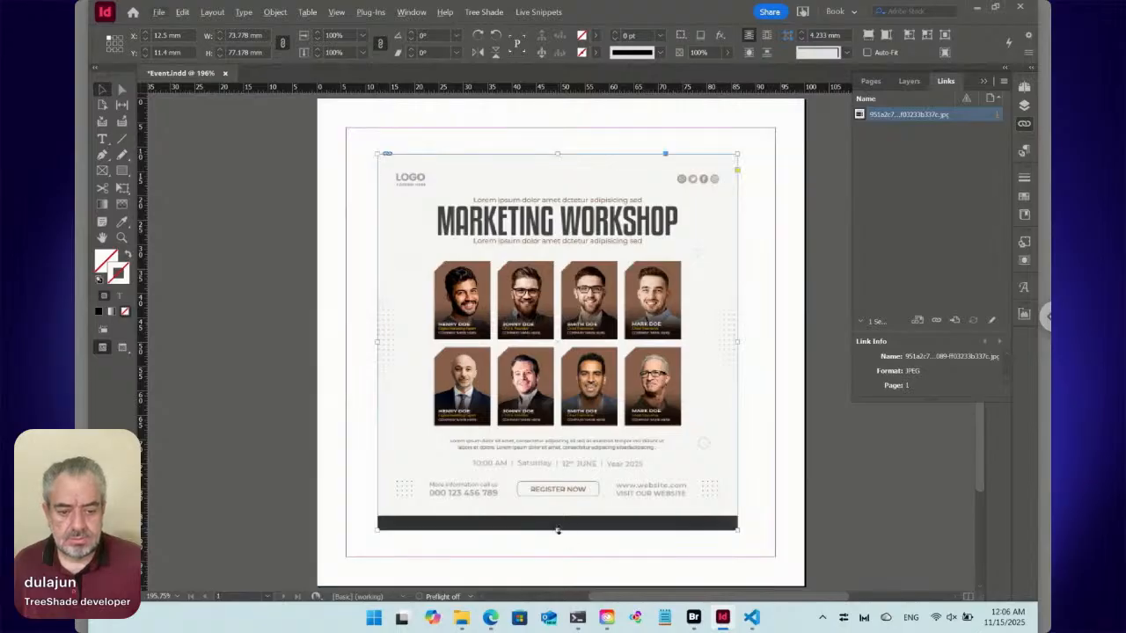
{"action": "left_click_drag", "start_coordinate": [556, 530], "coordinate": [557, 515]}
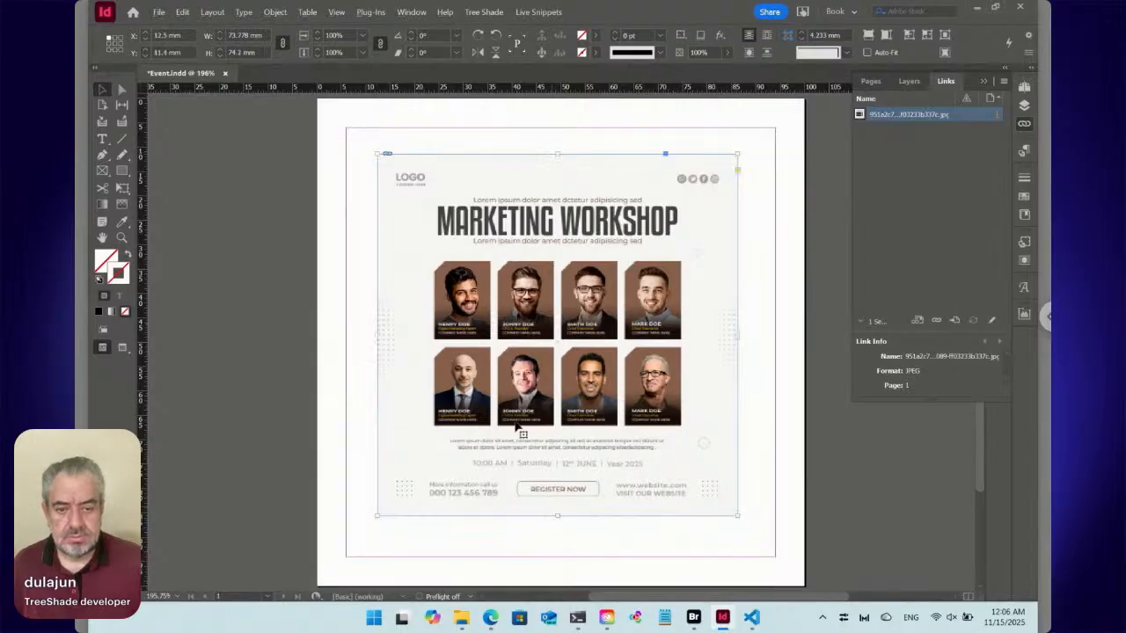
{"action": "left_click_drag", "start_coordinate": [420, 305], "coordinate": [363, 250]}
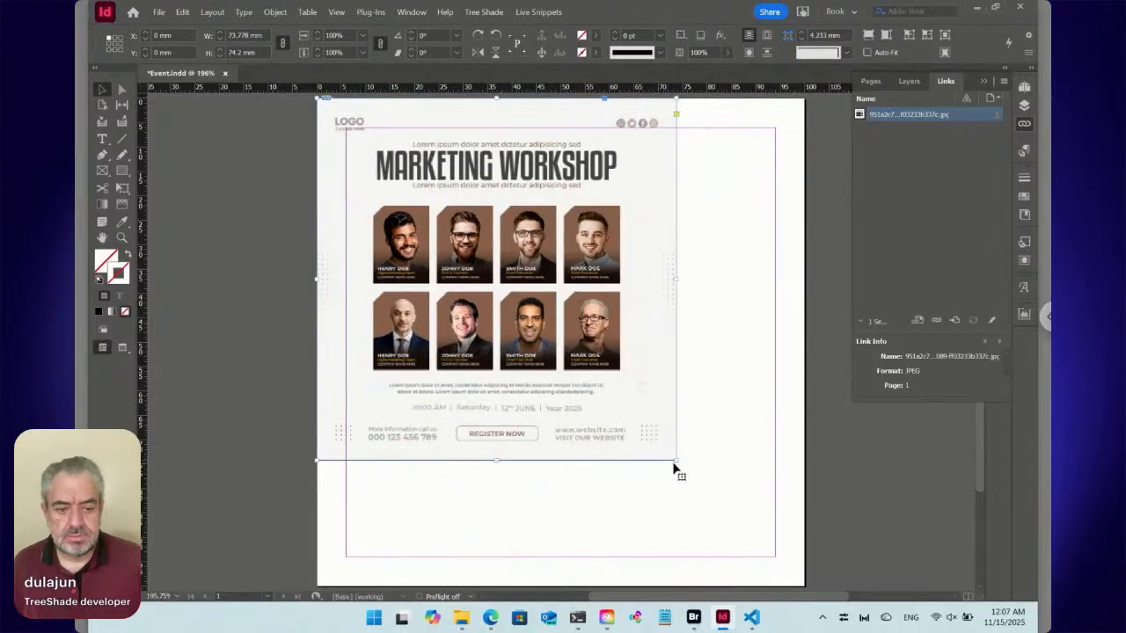
{"action": "left_click_drag", "start_coordinate": [674, 459], "coordinate": [802, 583]}
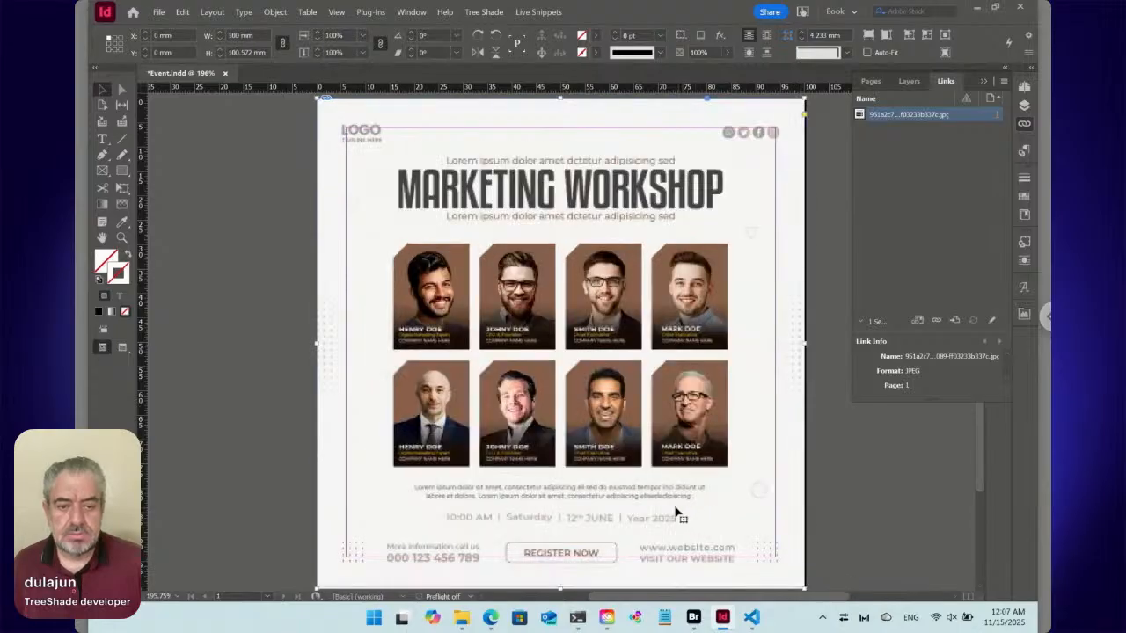
Set the margins of the A-Parent page to 5 mm on all sides.
{"action": "left_click", "coordinate": [1025, 89]}
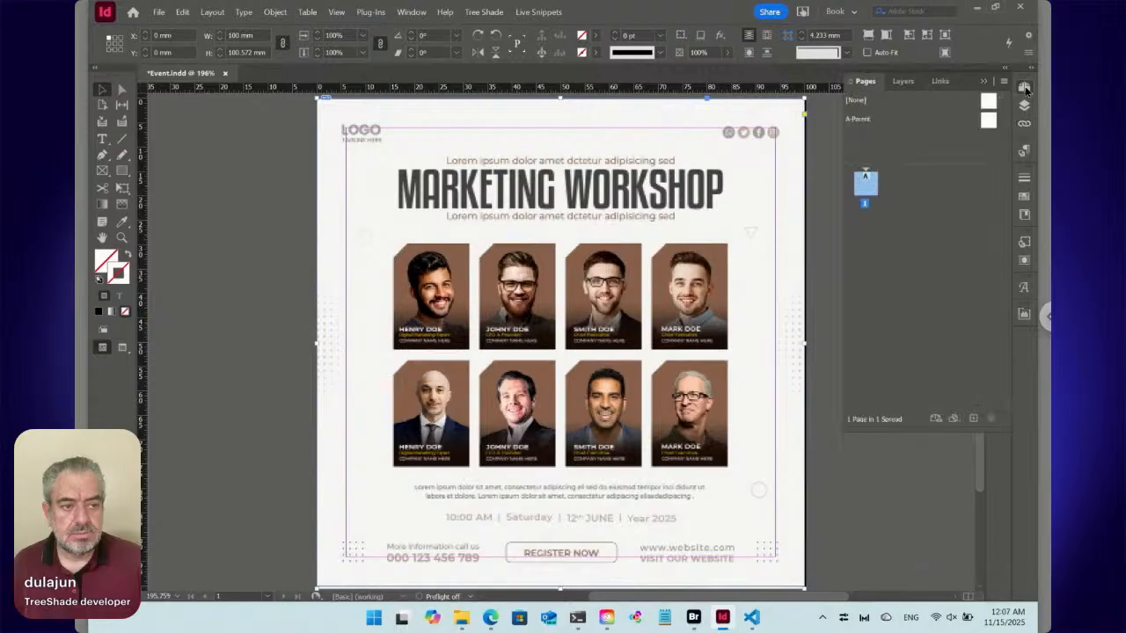
{"action": "left_click", "coordinate": [988, 122]}
{"action": "left_click", "coordinate": [212, 11]}
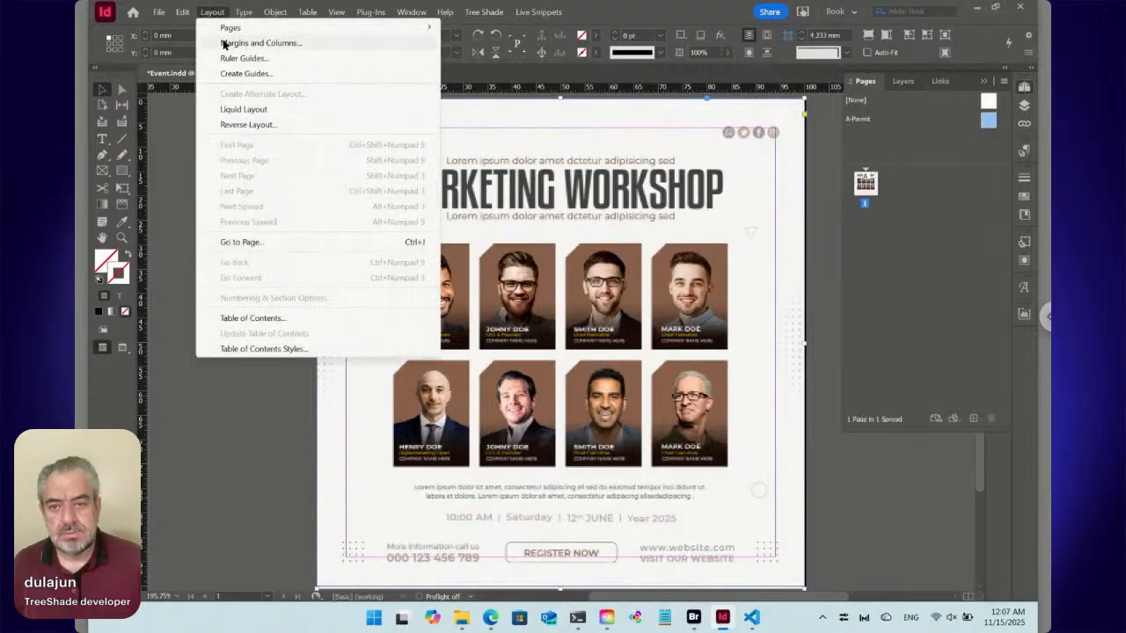
{"action": "left_click", "coordinate": [260, 43]}
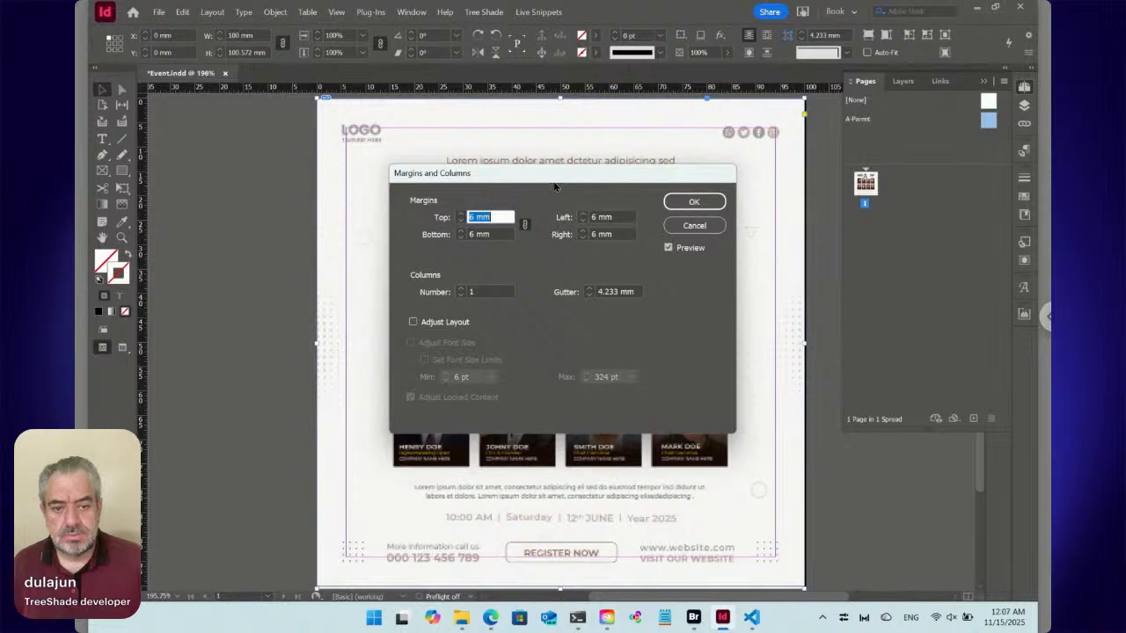
{"action": "left_click_drag", "start_coordinate": [555, 186], "coordinate": [647, 271]}
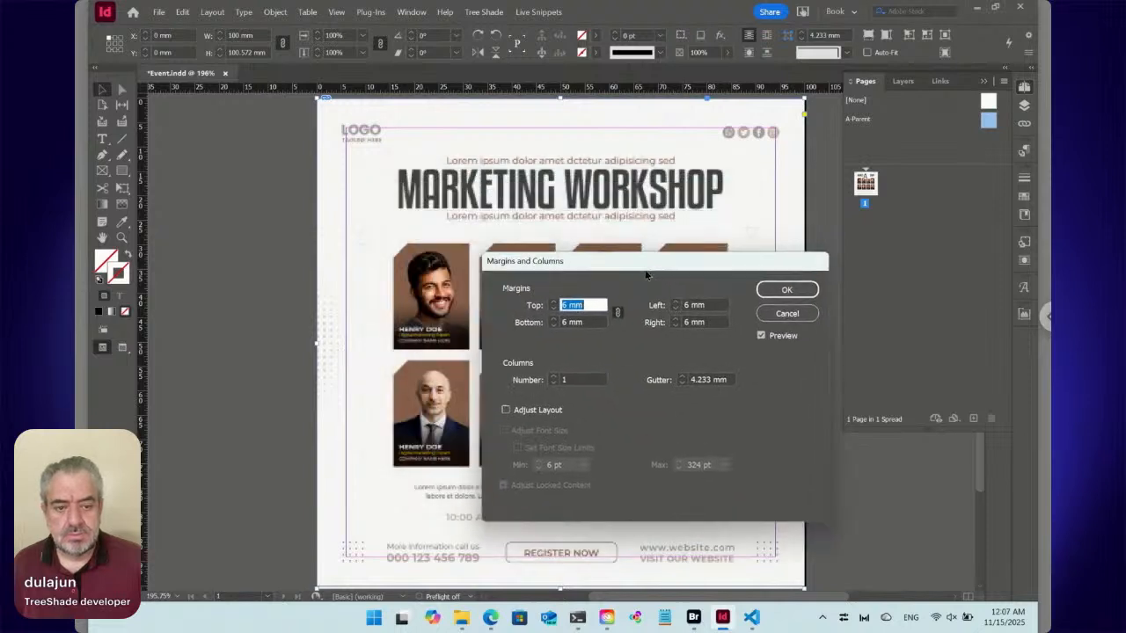
{"action": "key", "text": "Down"}
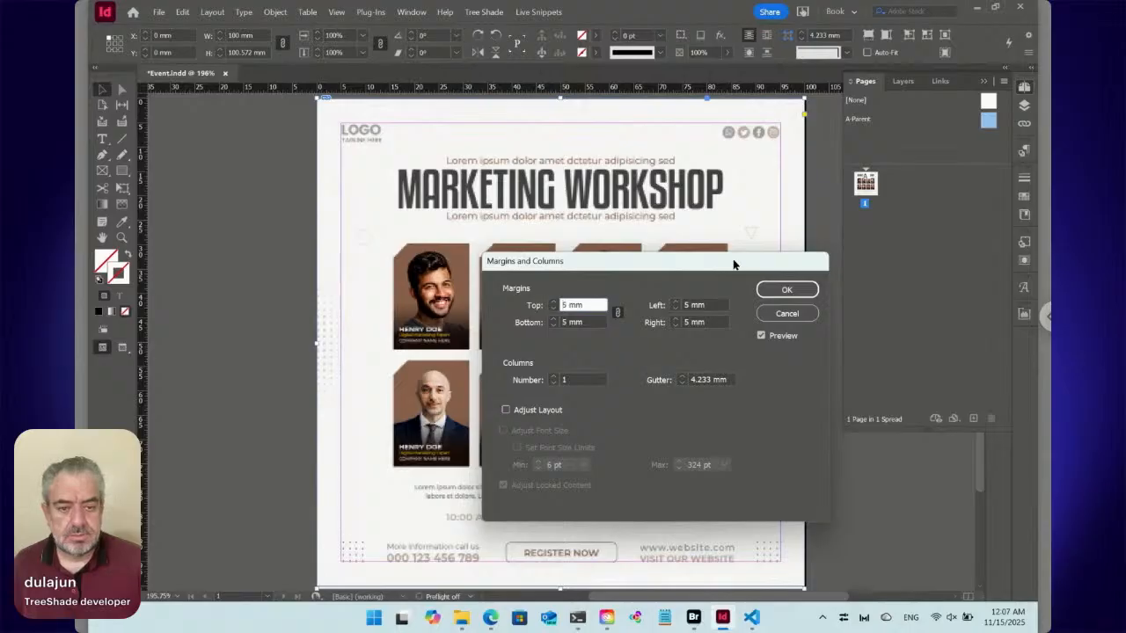
{"action": "left_click", "coordinate": [796, 290]}
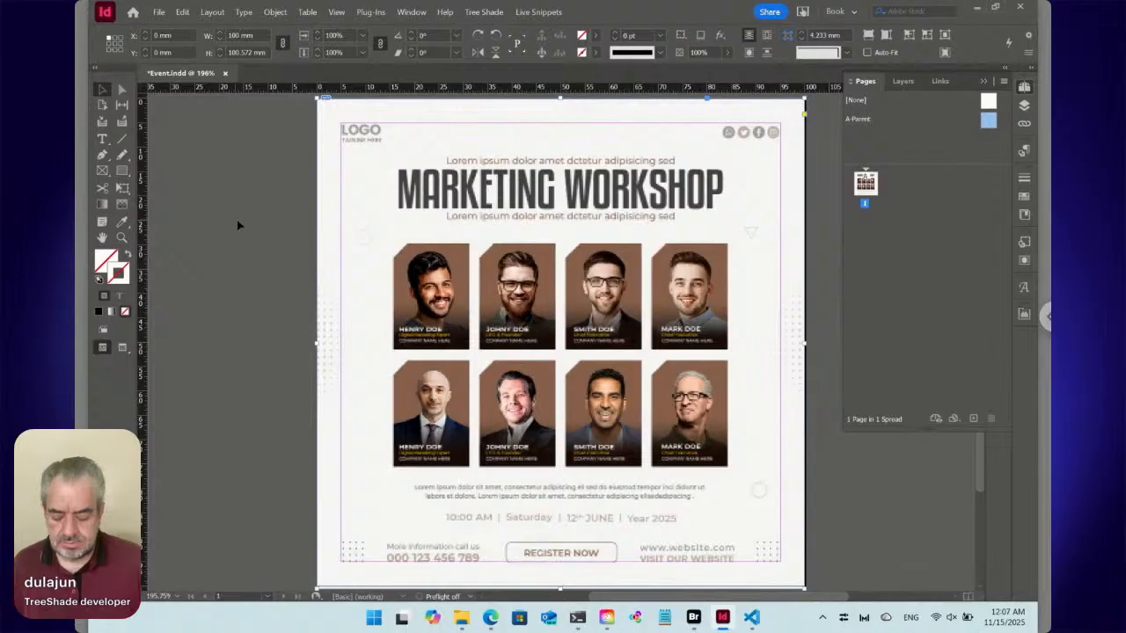
Move the template image from page 1 to the same position on the A-Parent page and return to page 1.
{"action": "key", "text": "Delete"}
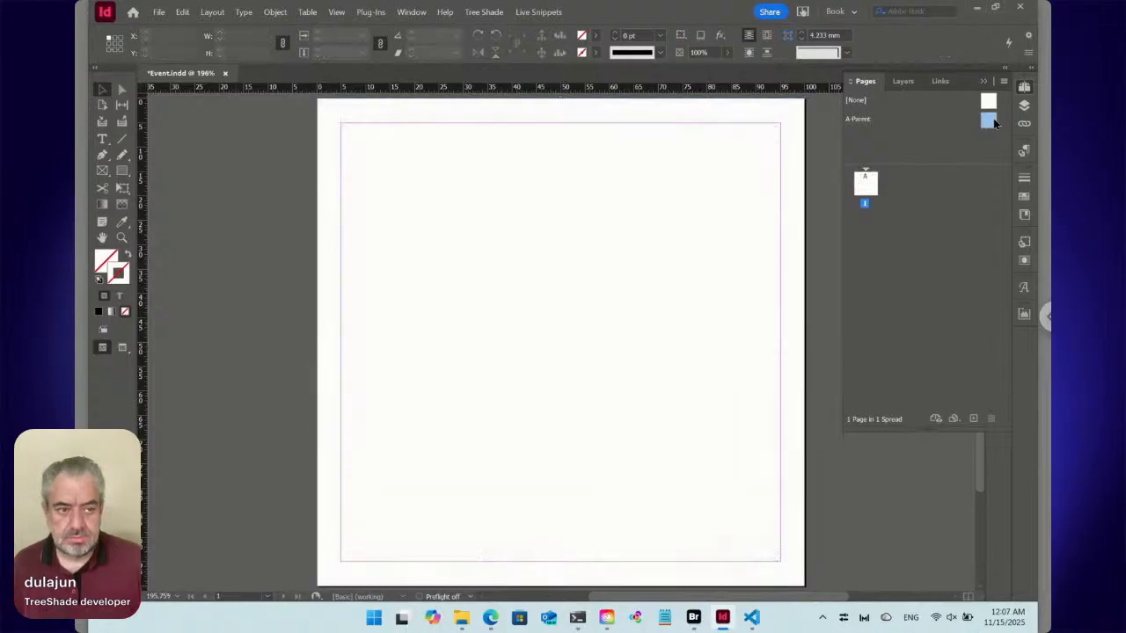
{"action": "double_click", "coordinate": [991, 122]}
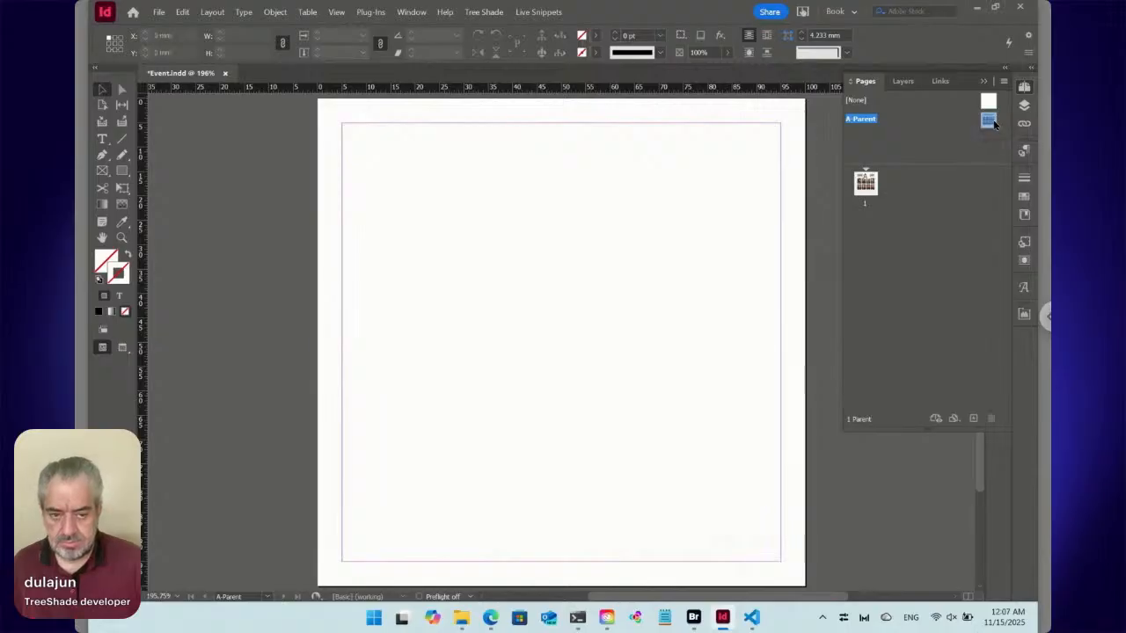
{"action": "key", "text": "ctrl+v"}
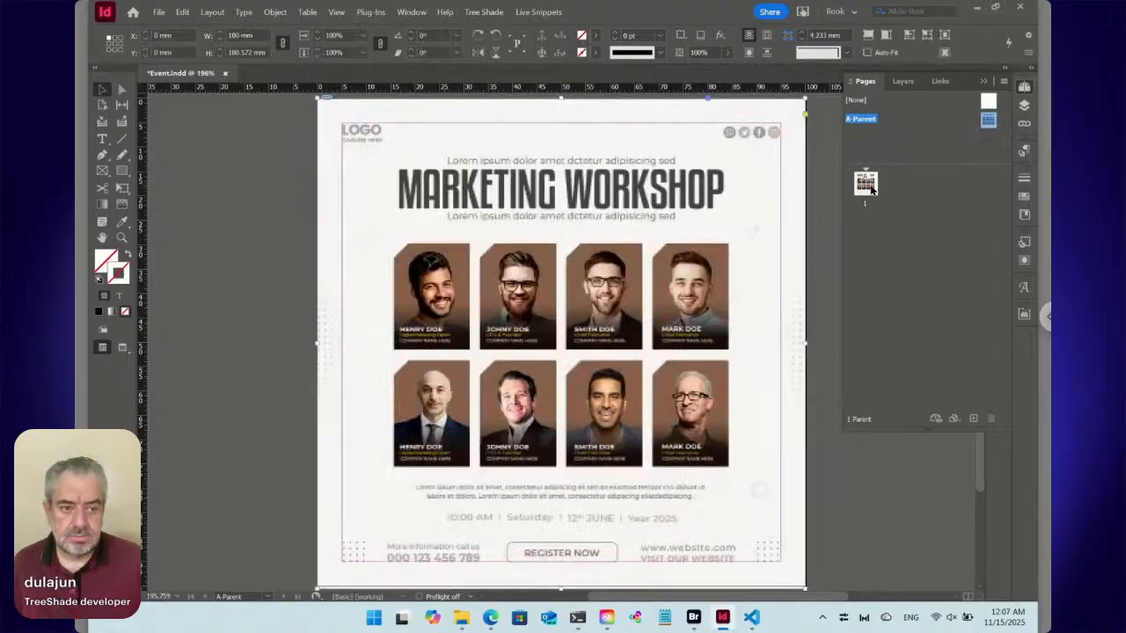
{"action": "double_click", "coordinate": [866, 185]}
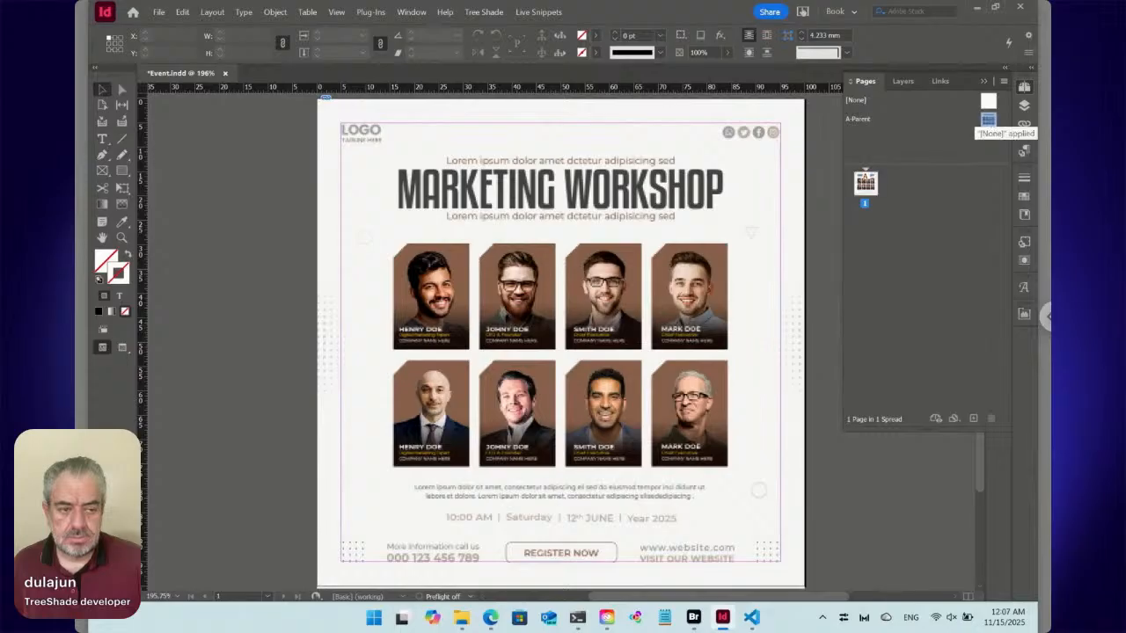
Apply the [None] parent to page 1 and restore A-Parent on it.
{"action": "left_click", "coordinate": [867, 186]}
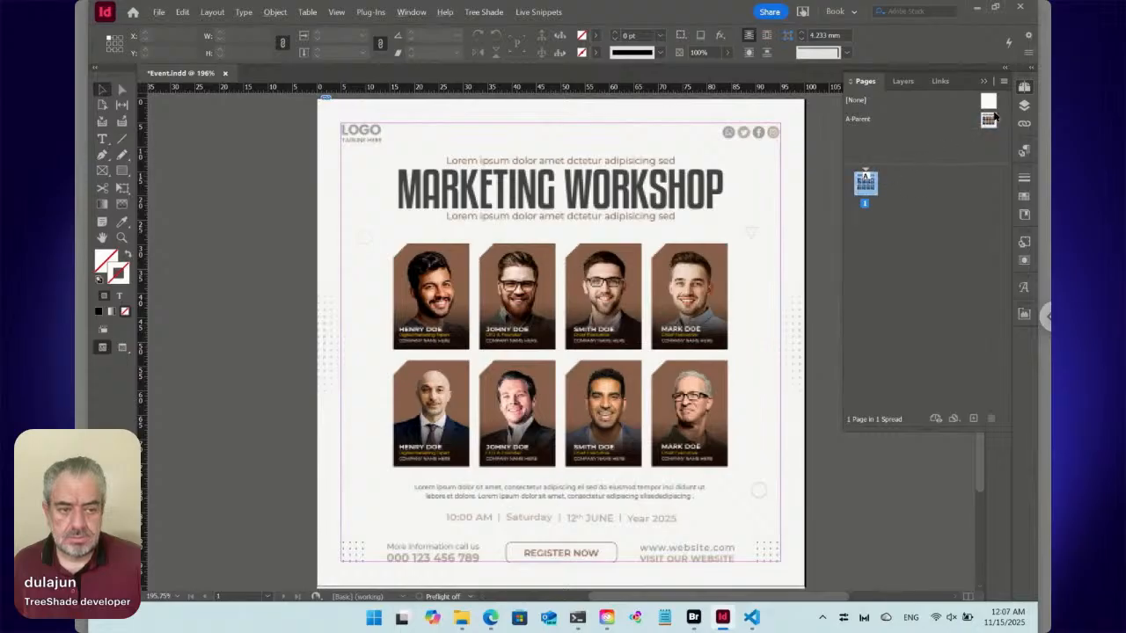
{"action": "left_click", "coordinate": [990, 104]}
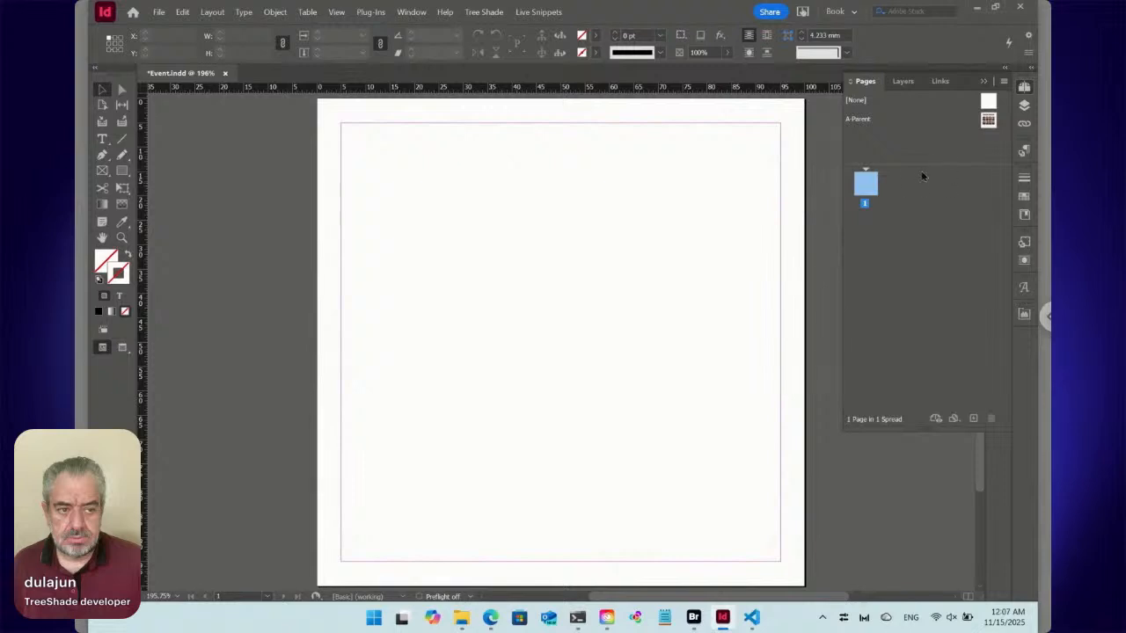
{"action": "left_click", "coordinate": [987, 122]}
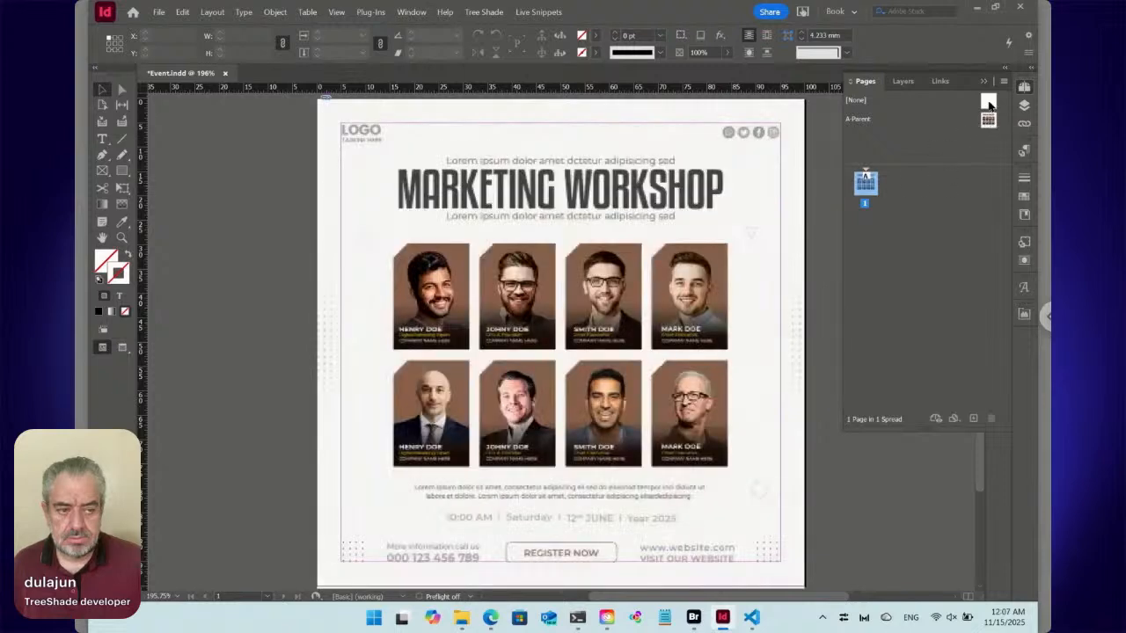
{"action": "left_click", "coordinate": [988, 104]}
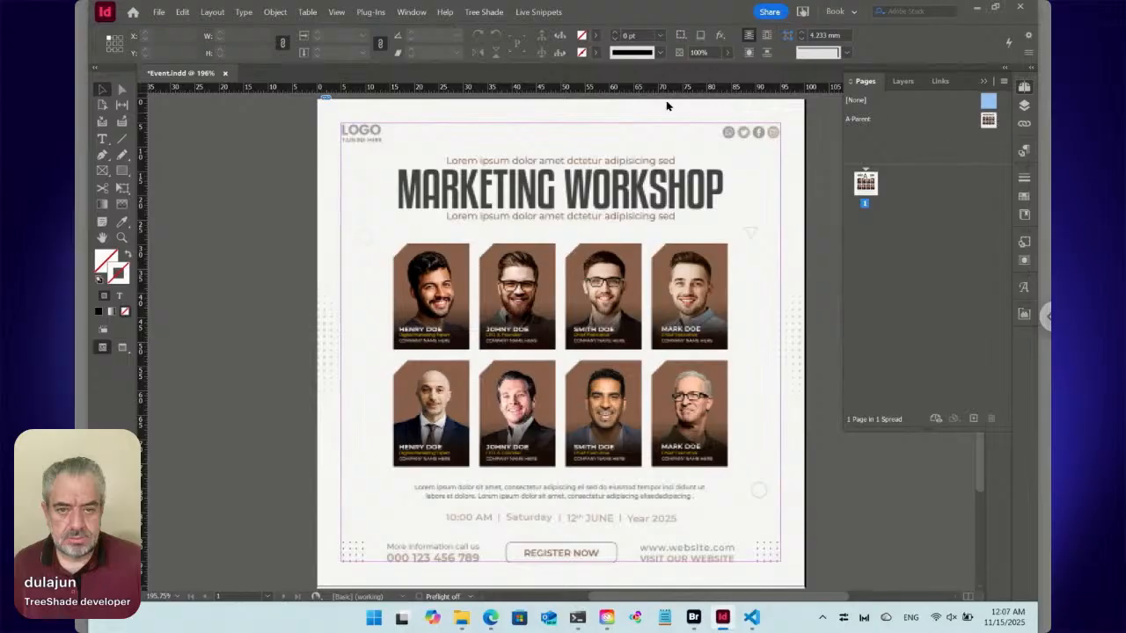
Check the margin settings of the A-Parent page without changing them.
{"action": "left_click", "coordinate": [991, 123]}
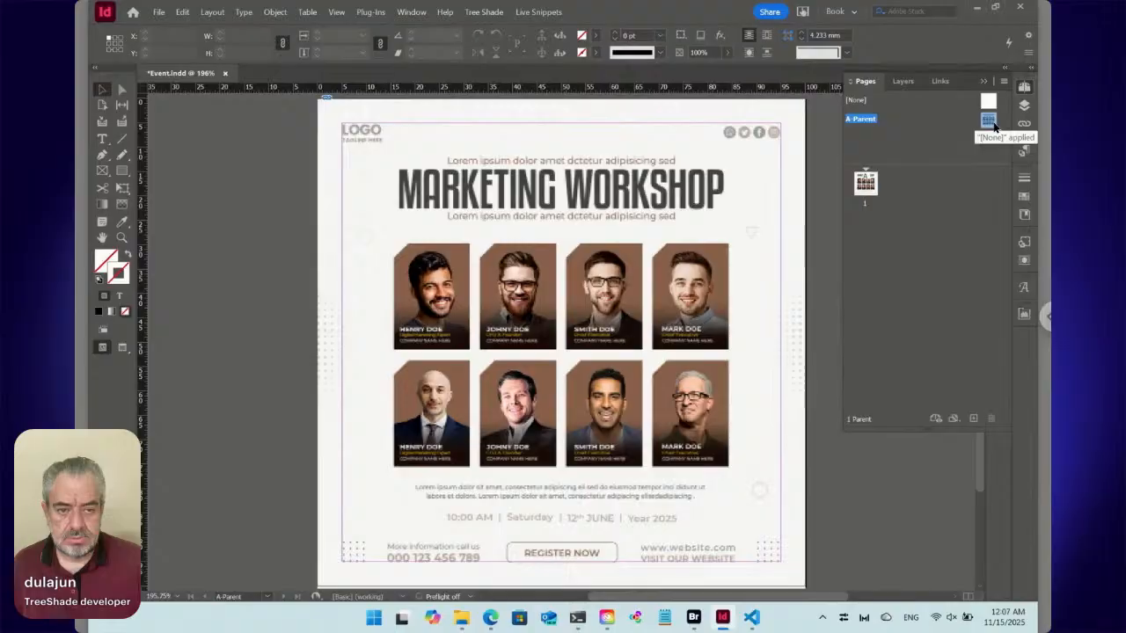
{"action": "left_click", "coordinate": [214, 13]}
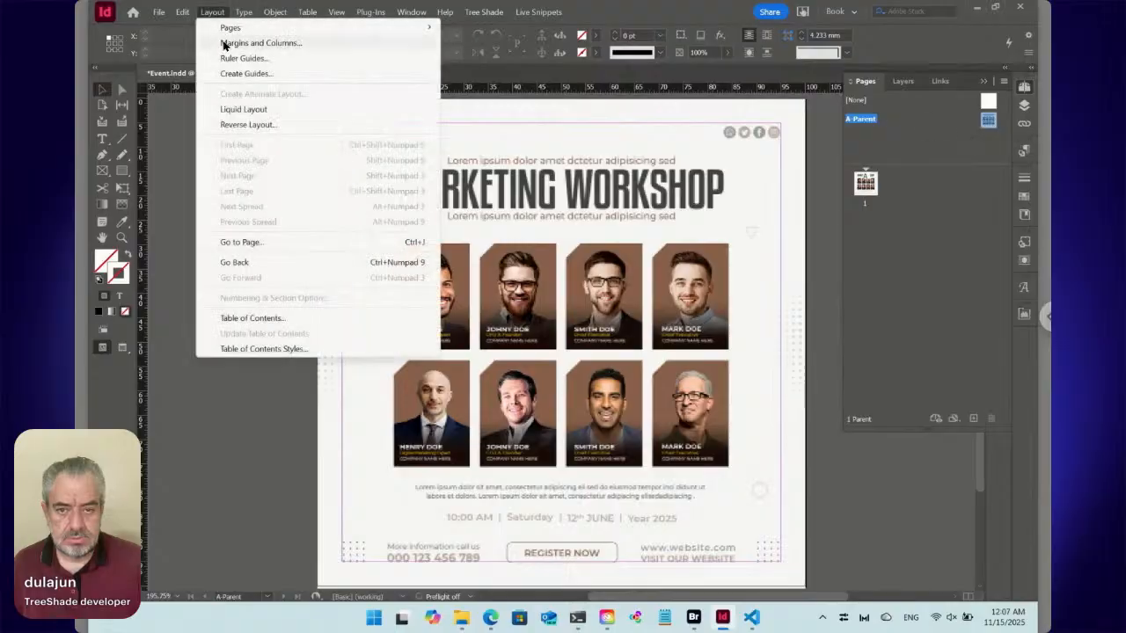
{"action": "left_click", "coordinate": [227, 43]}
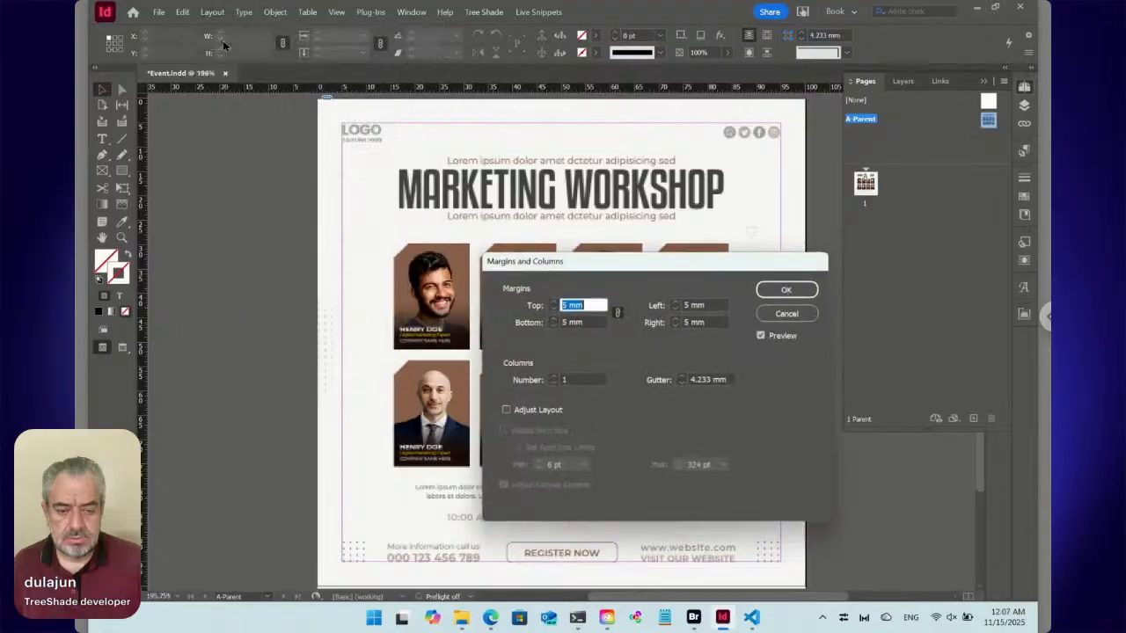
{"action": "left_click", "coordinate": [783, 312]}
Apply the [None] parent to page 1 and check the page's margin settings.
{"action": "left_click", "coordinate": [867, 188]}
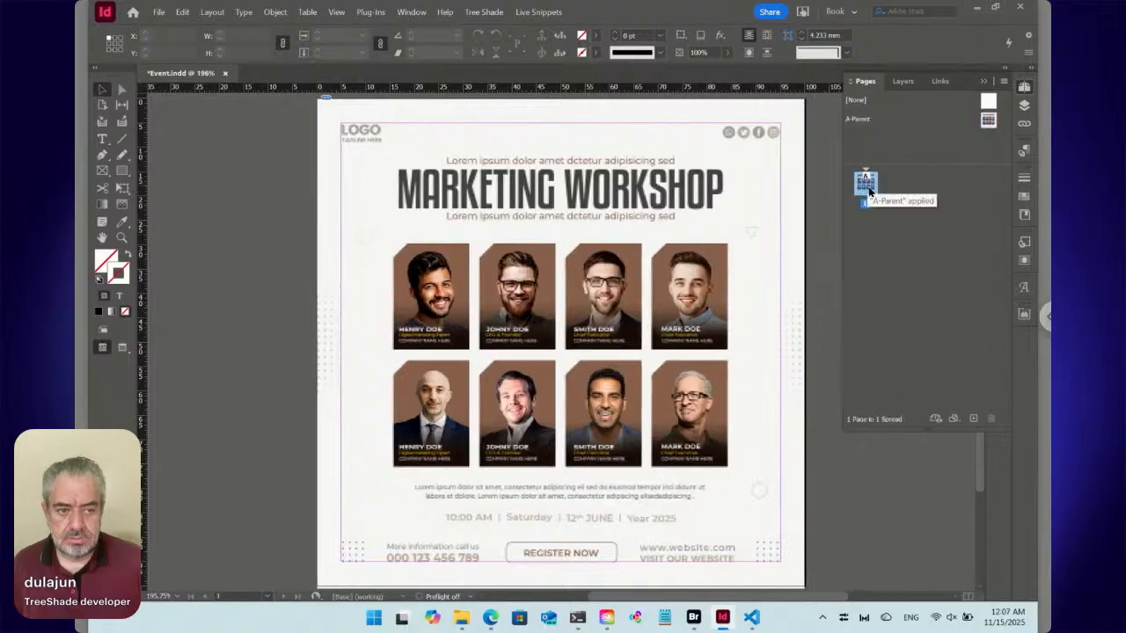
{"action": "left_click", "coordinate": [989, 104], "text": "alt"}
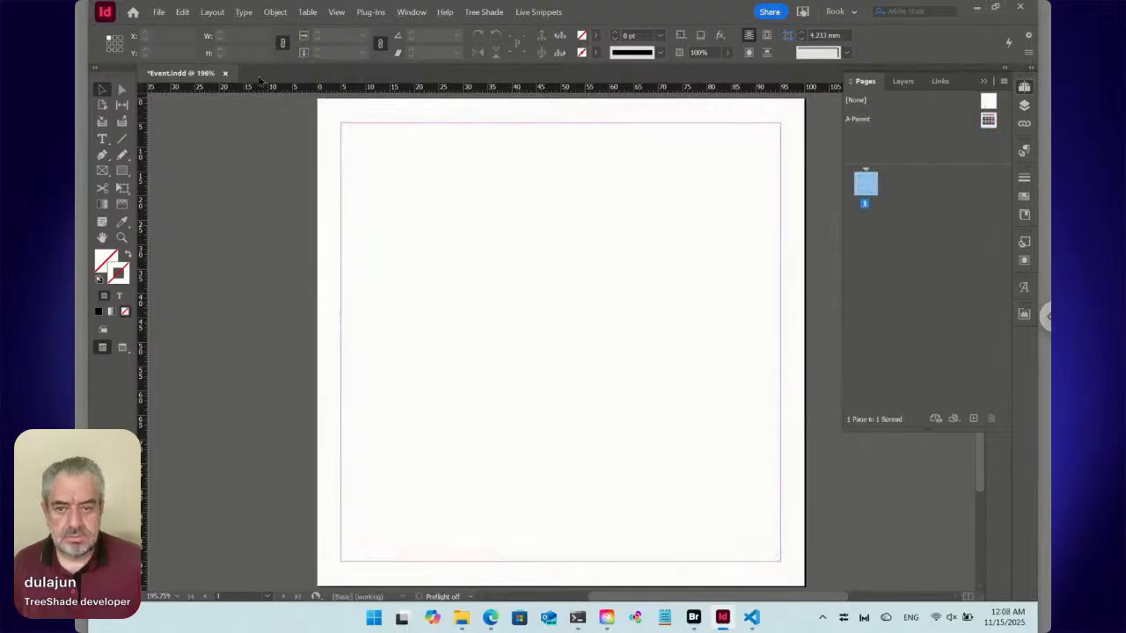
{"action": "left_click", "coordinate": [218, 13]}
{"action": "left_click", "coordinate": [229, 42]}
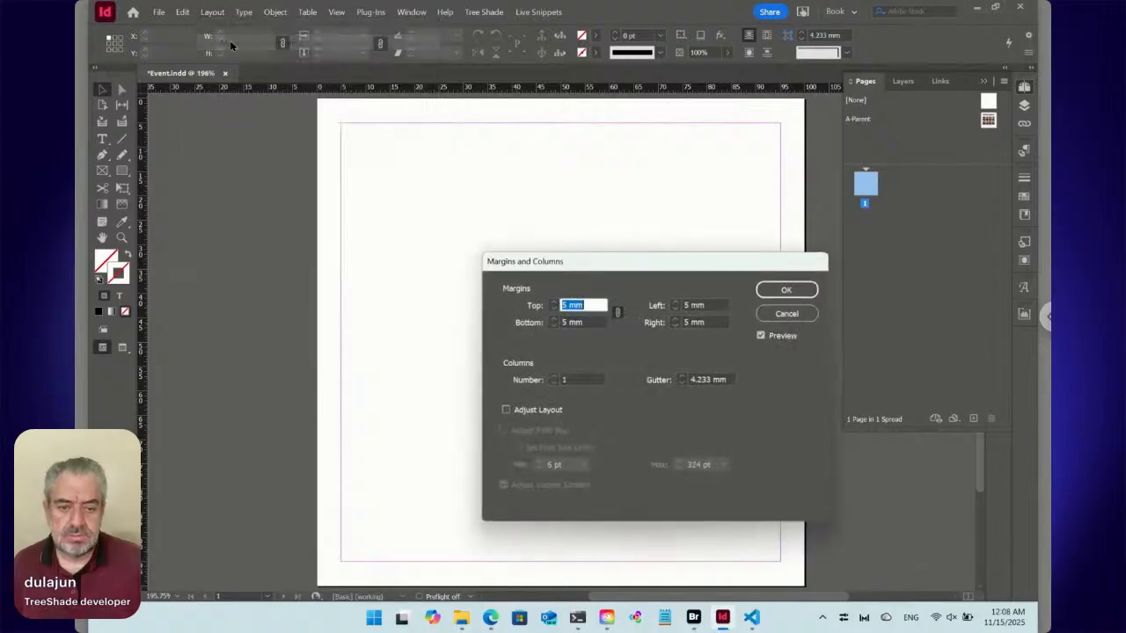
{"action": "left_click", "coordinate": [787, 314]}
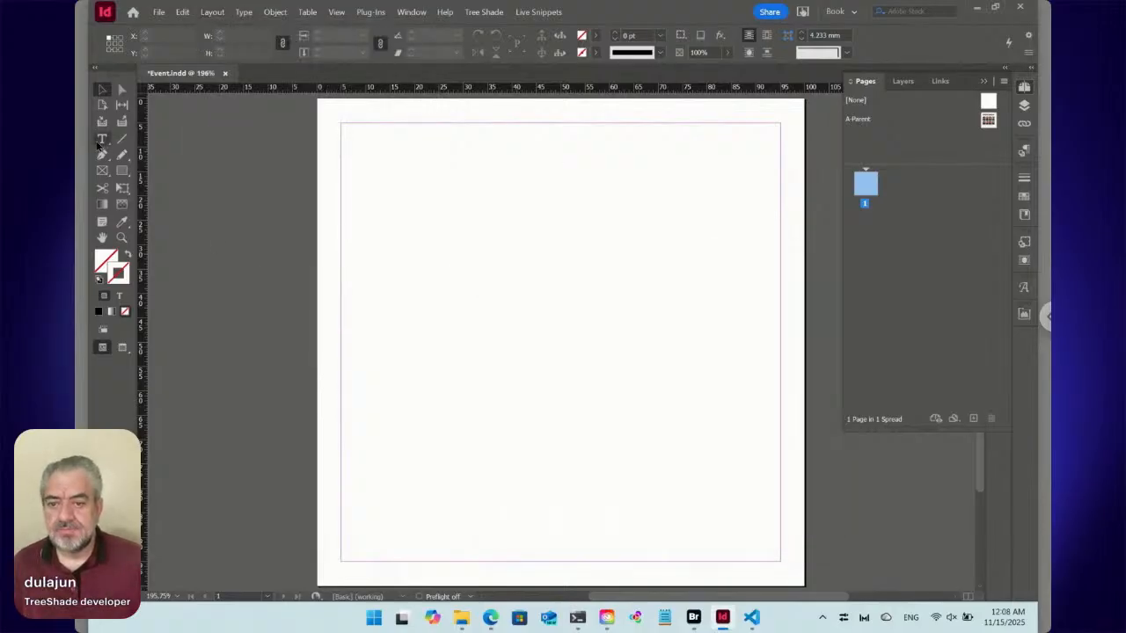
Draw a text frame that fills the area inside page 1's margins.
{"action": "left_click", "coordinate": [102, 139]}
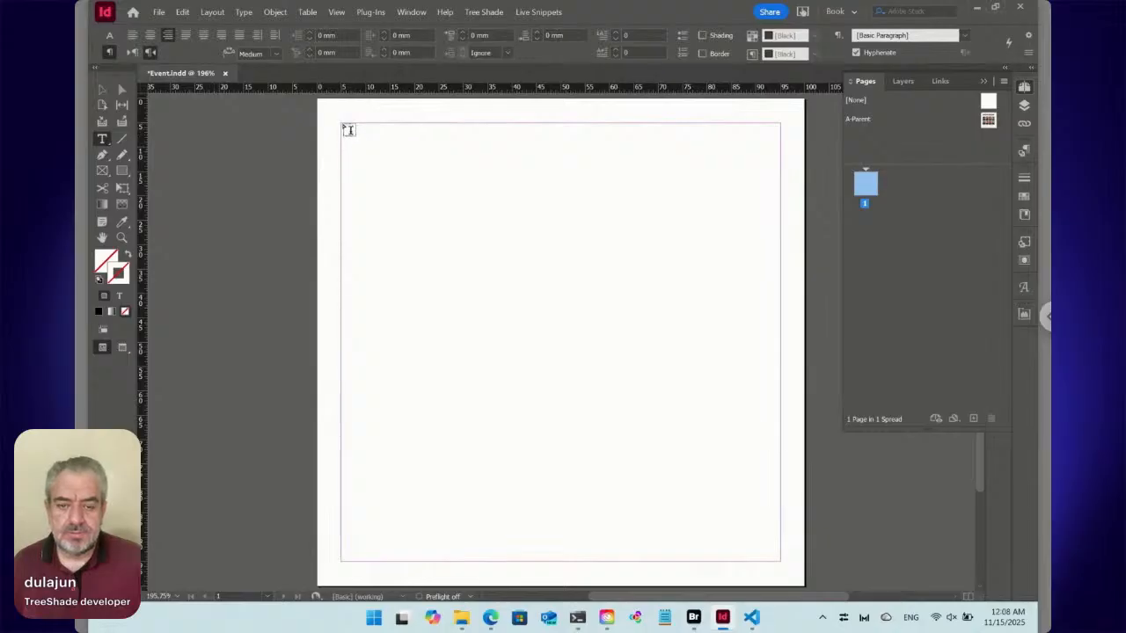
{"action": "left_click_drag", "start_coordinate": [350, 131], "coordinate": [781, 561]}
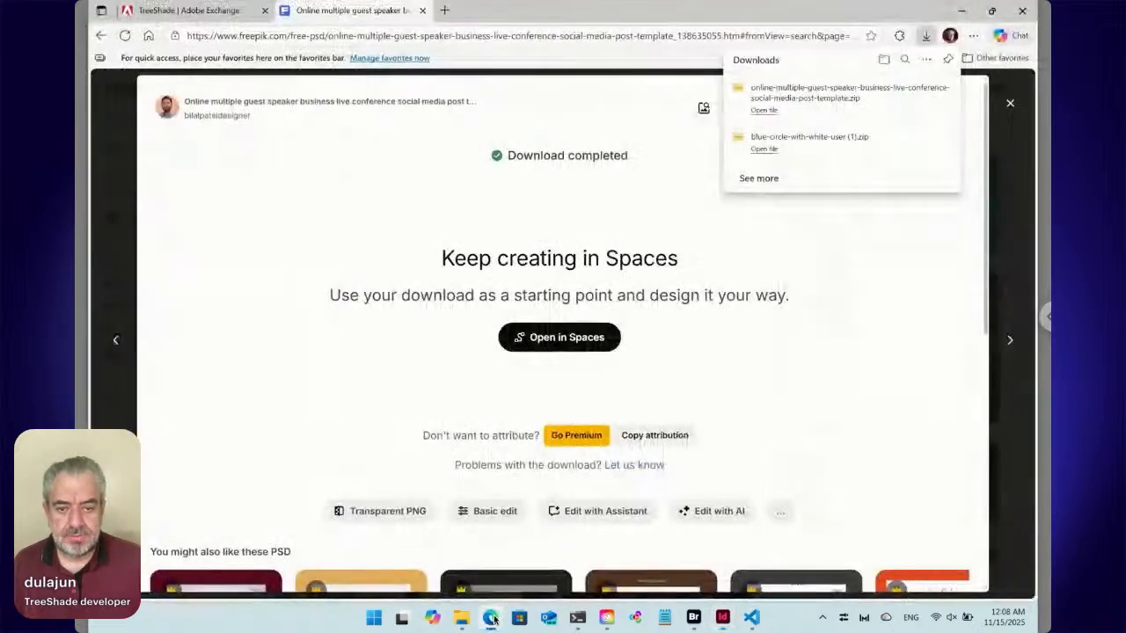
Switch to Microsoft Edge, examine the Freepik "event speakers" results for conference and speaker designs, and close the Freepik tab.
{"action": "left_click", "coordinate": [491, 618]}
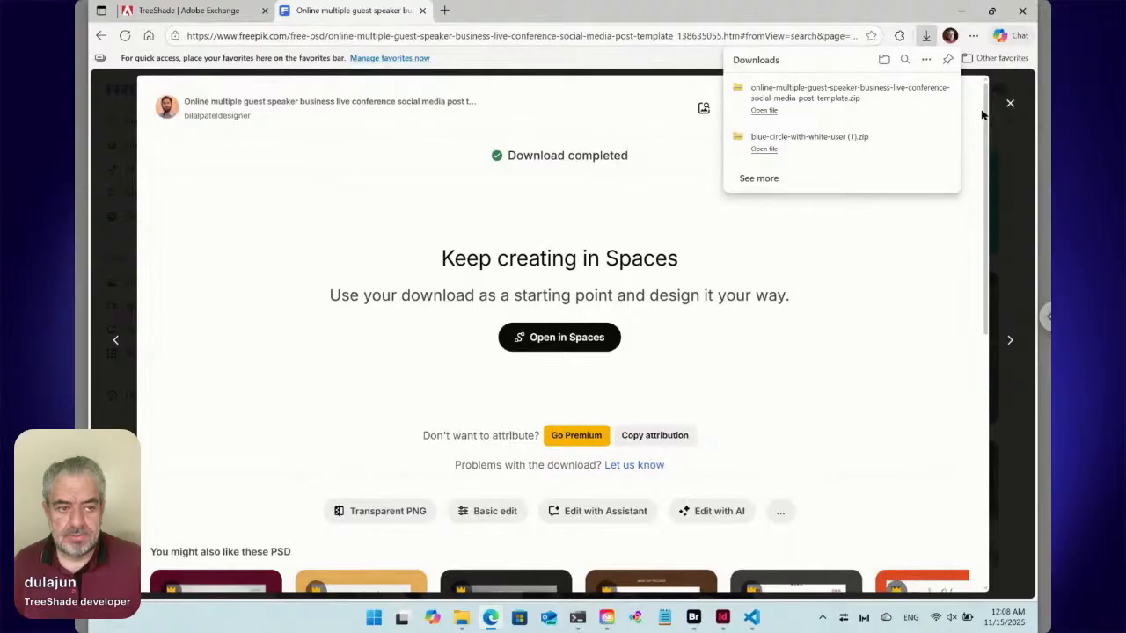
{"action": "left_click", "coordinate": [1009, 105]}
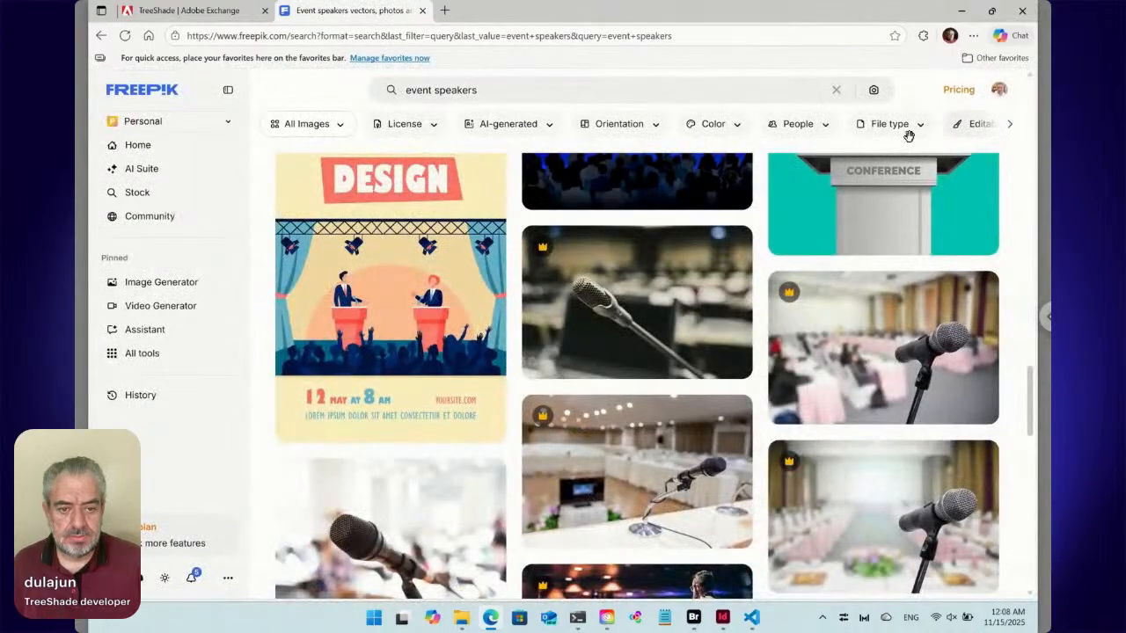
{"action": "mouse_move", "coordinate": [680, 325]}
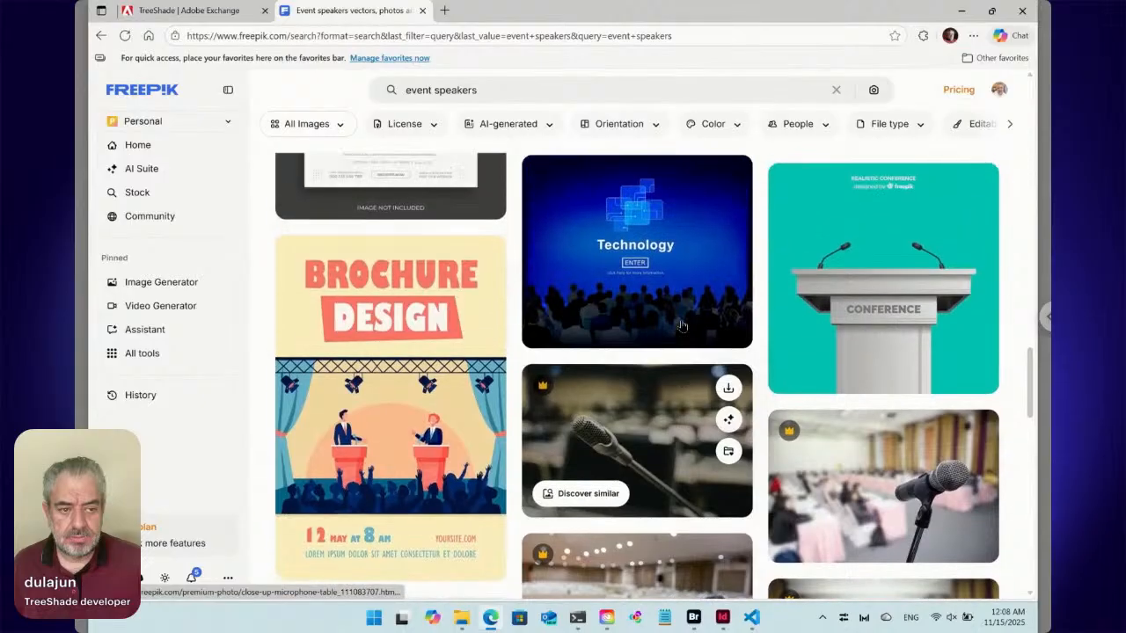
{"action": "scroll", "coordinate": [681, 325], "scroll_direction": "down", "scroll_amount": 5}
{"action": "scroll", "coordinate": [637, 290], "scroll_direction": "down", "scroll_amount": 4}
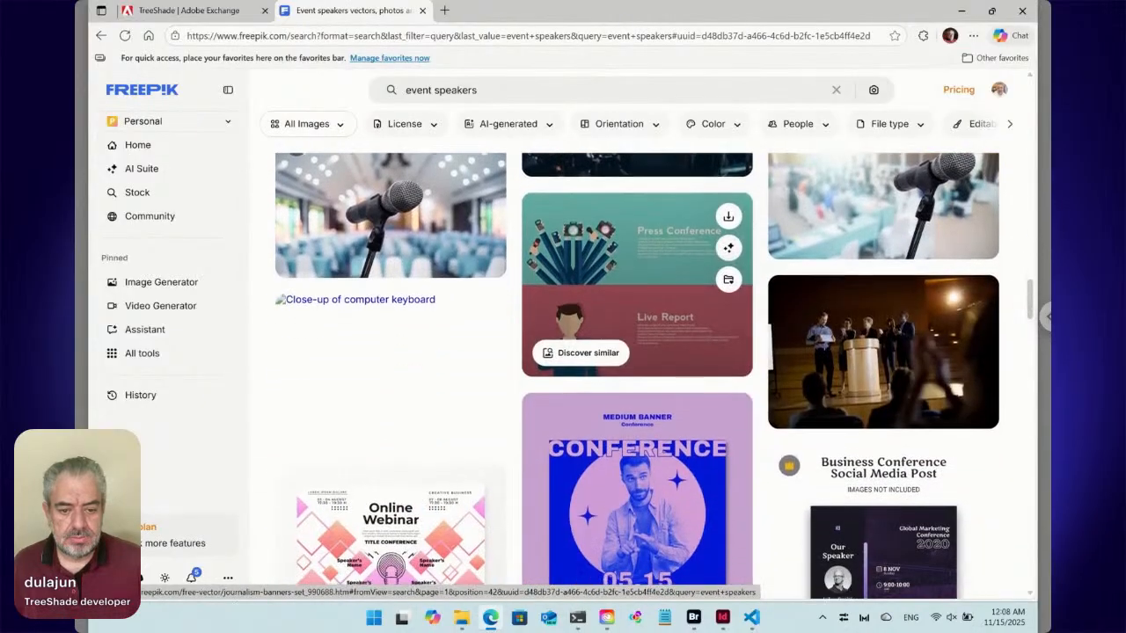
{"action": "scroll", "coordinate": [637, 290], "scroll_direction": "down", "scroll_amount": 3}
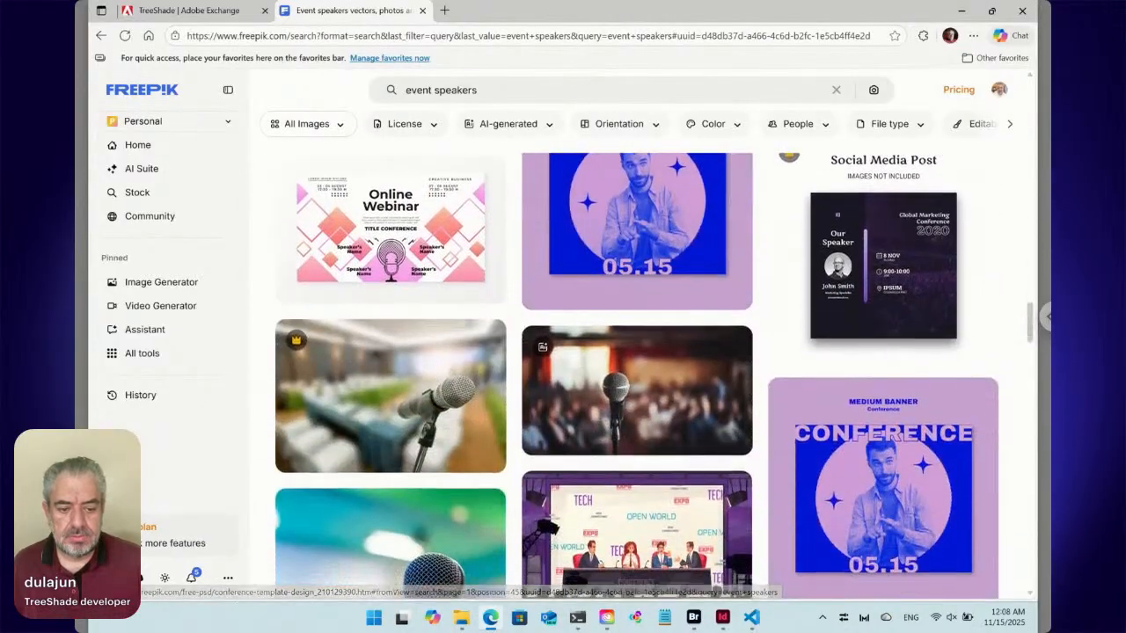
{"action": "scroll", "coordinate": [636, 264], "scroll_direction": "down", "scroll_amount": 4}
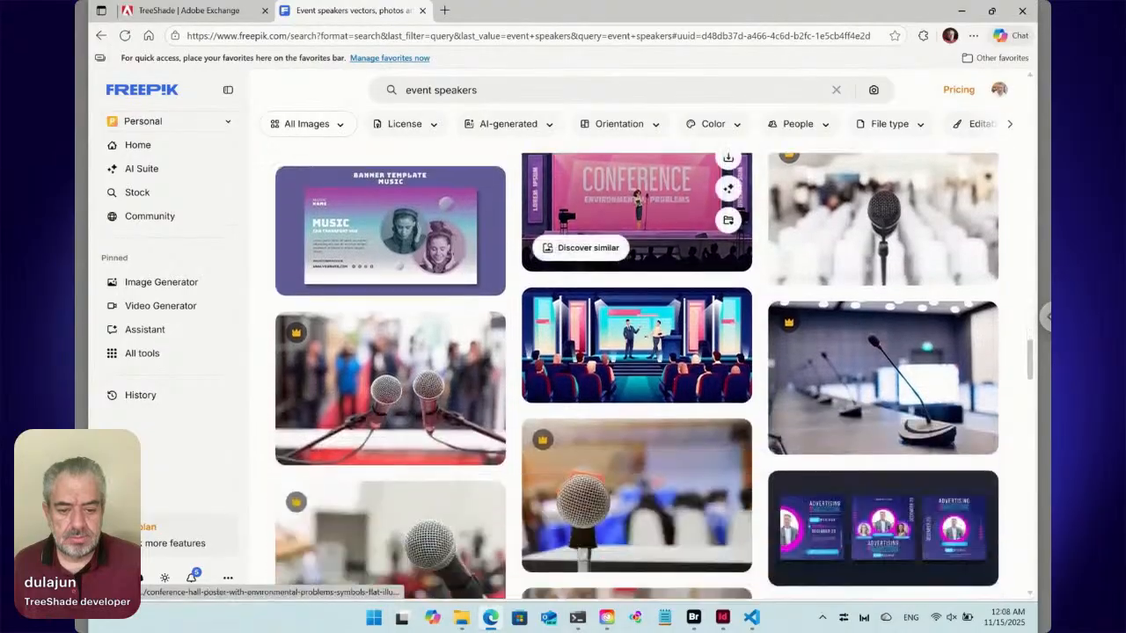
{"action": "scroll", "coordinate": [637, 264], "scroll_direction": "down", "scroll_amount": 5}
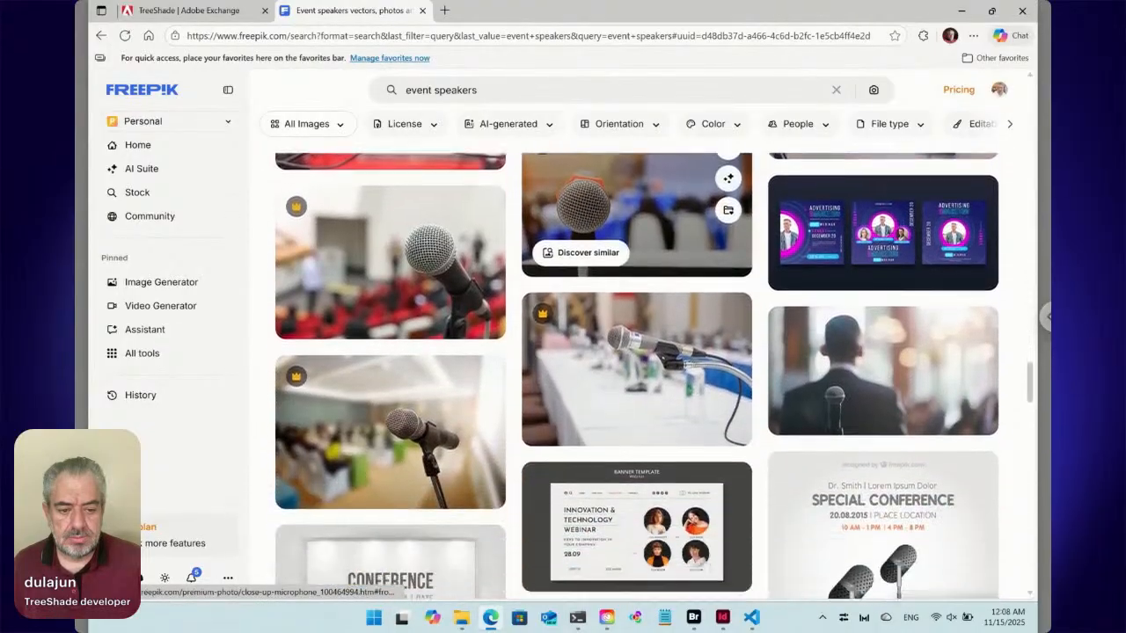
{"action": "scroll", "coordinate": [636, 220], "scroll_direction": "down", "scroll_amount": 10}
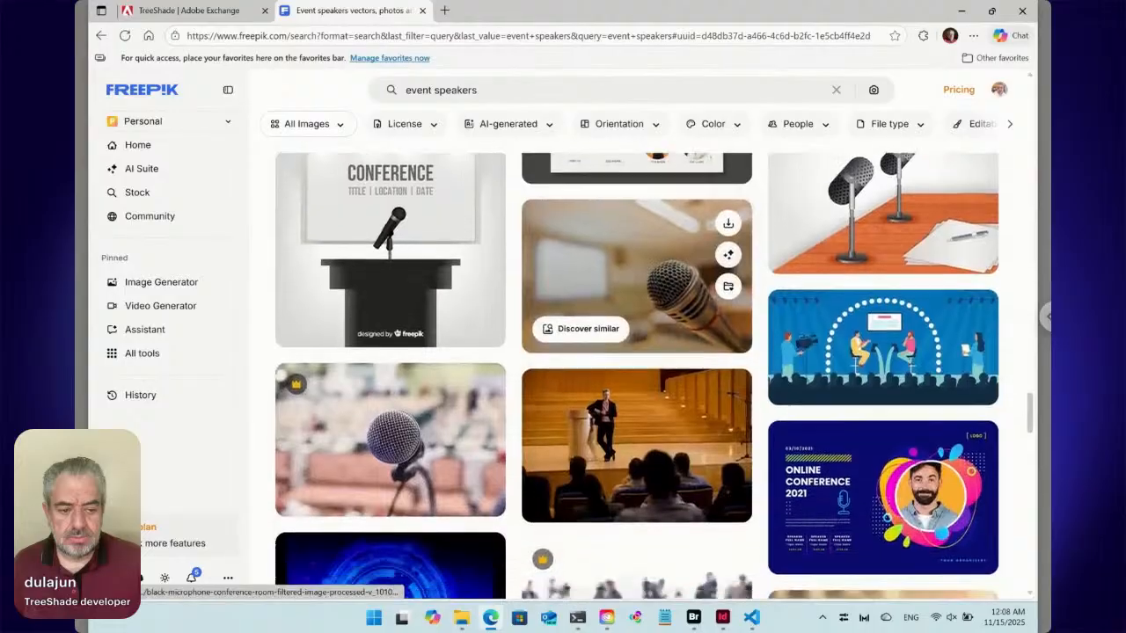
{"action": "scroll", "coordinate": [637, 203], "scroll_direction": "down", "scroll_amount": 10}
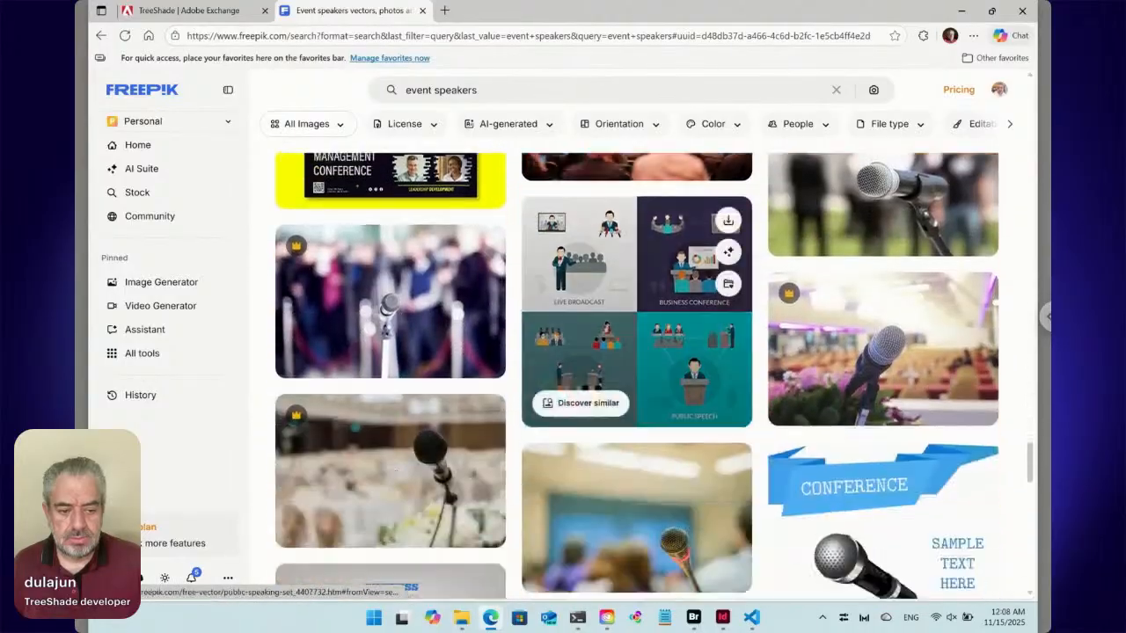
{"action": "scroll", "coordinate": [637, 197], "scroll_direction": "down", "scroll_amount": 1}
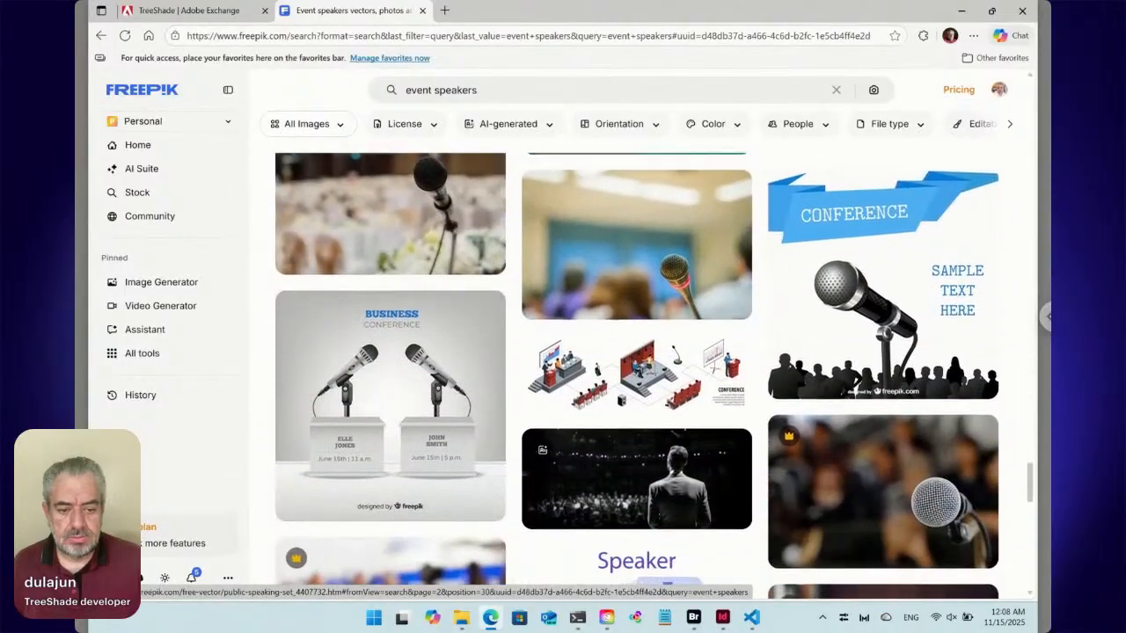
{"action": "left_click", "coordinate": [423, 10]}
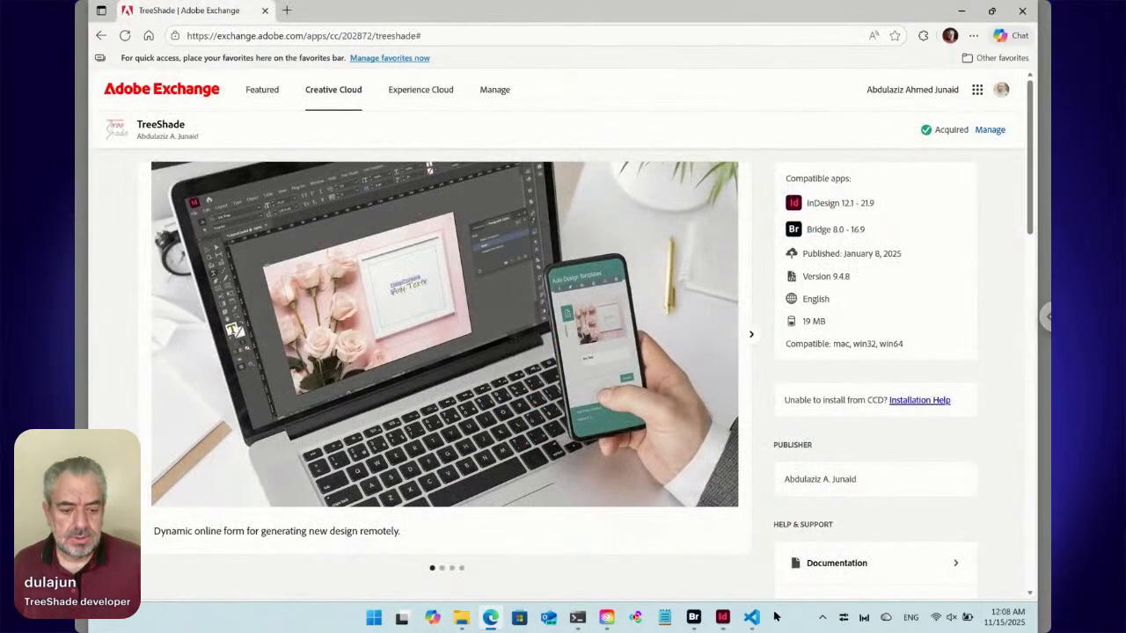
Switch back to InDesign, open the A-Parent page, and turn on Overprint Preview for the template artwork.
{"action": "left_click", "coordinate": [722, 617]}
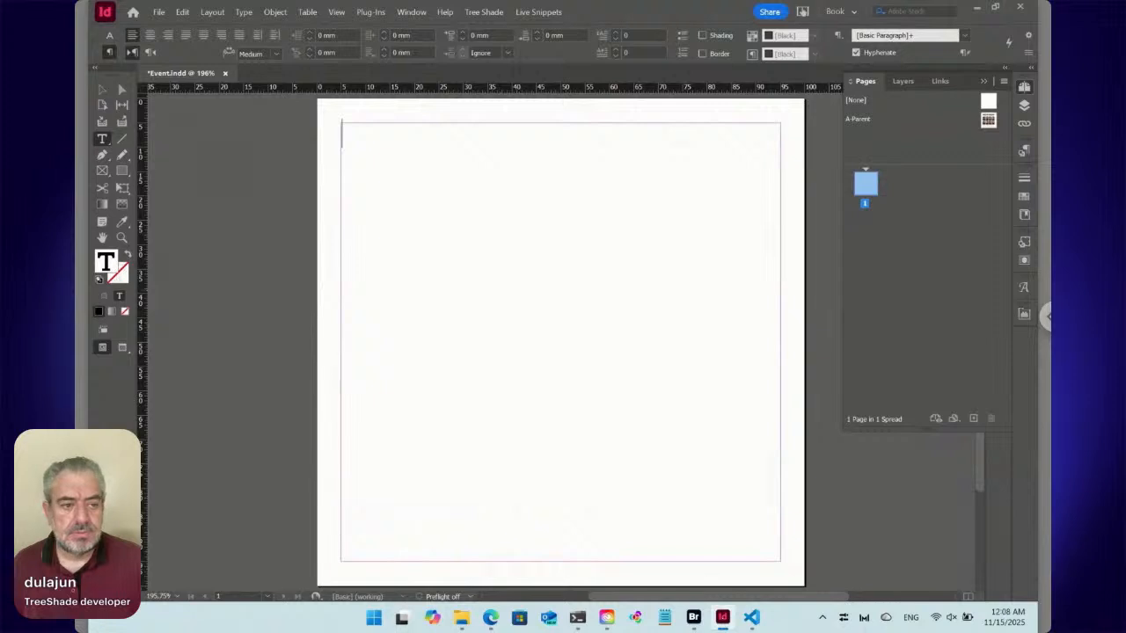
{"action": "double_click", "coordinate": [988, 120]}
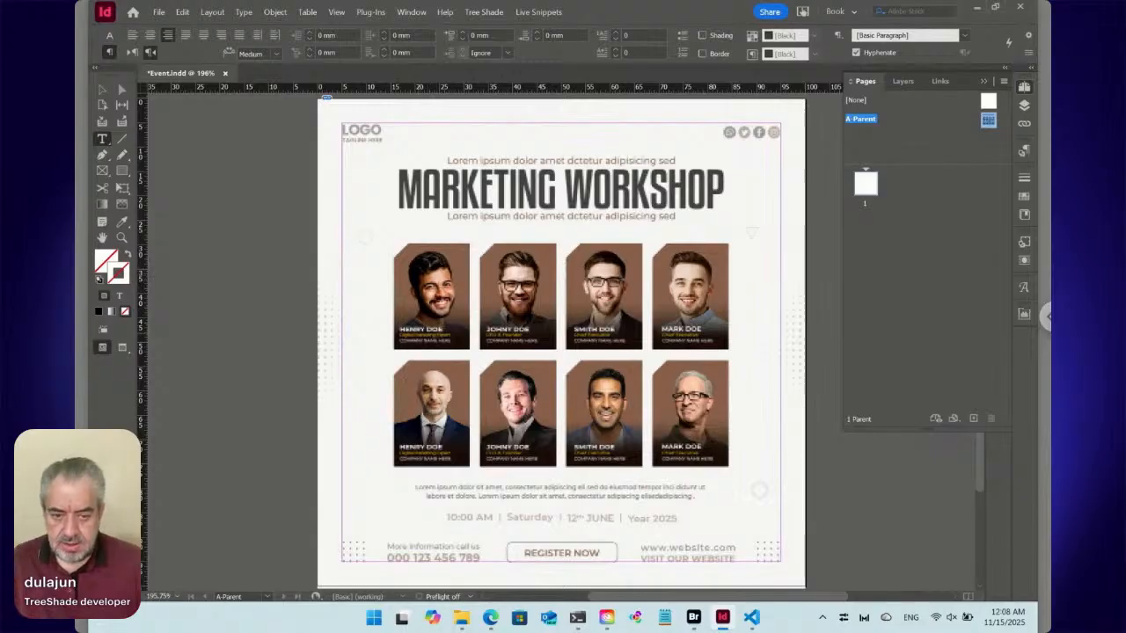
{"action": "key", "text": "ctrl+alt+shift+y"}
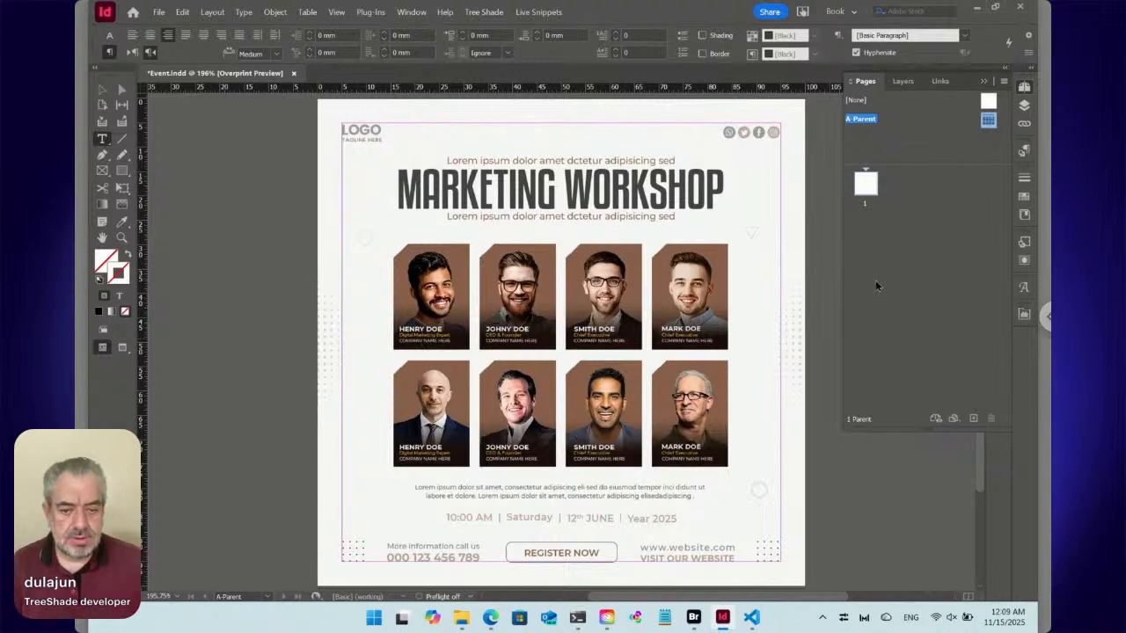
Check the document's linked image and open 951a2c70-e85c-4342-8089-ff03233b337c.jpg from the Downloads folder in Adobe Photoshop 2026.
{"action": "mouse_move", "coordinate": [702, 613]}
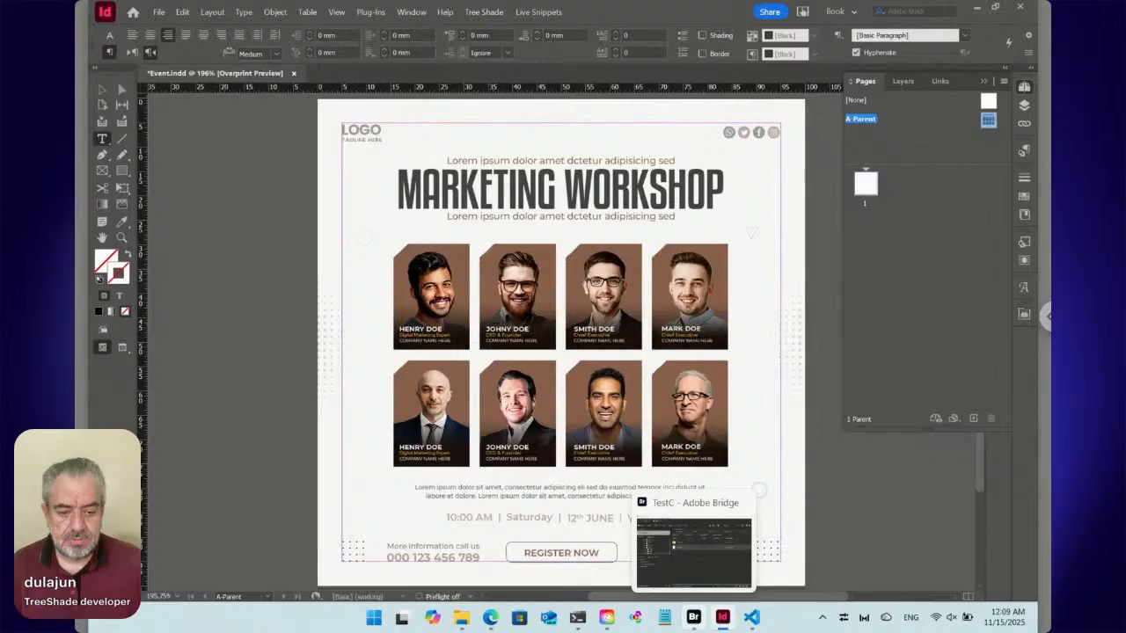
{"action": "left_click", "coordinate": [1024, 124]}
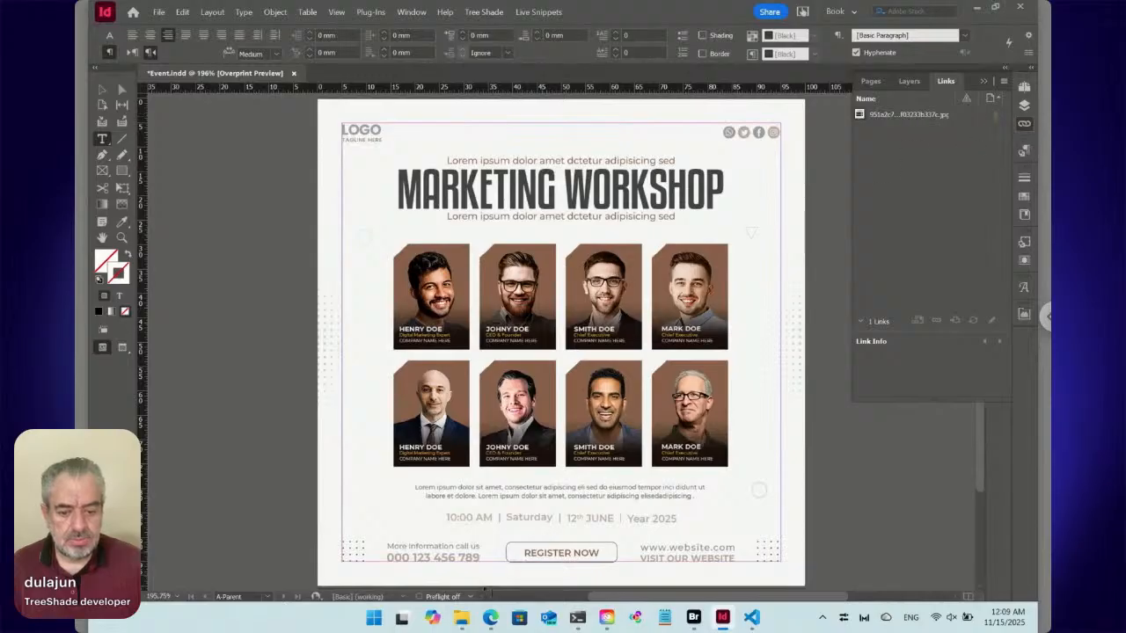
{"action": "mouse_move", "coordinate": [461, 618]}
{"action": "left_click", "coordinate": [433, 578]}
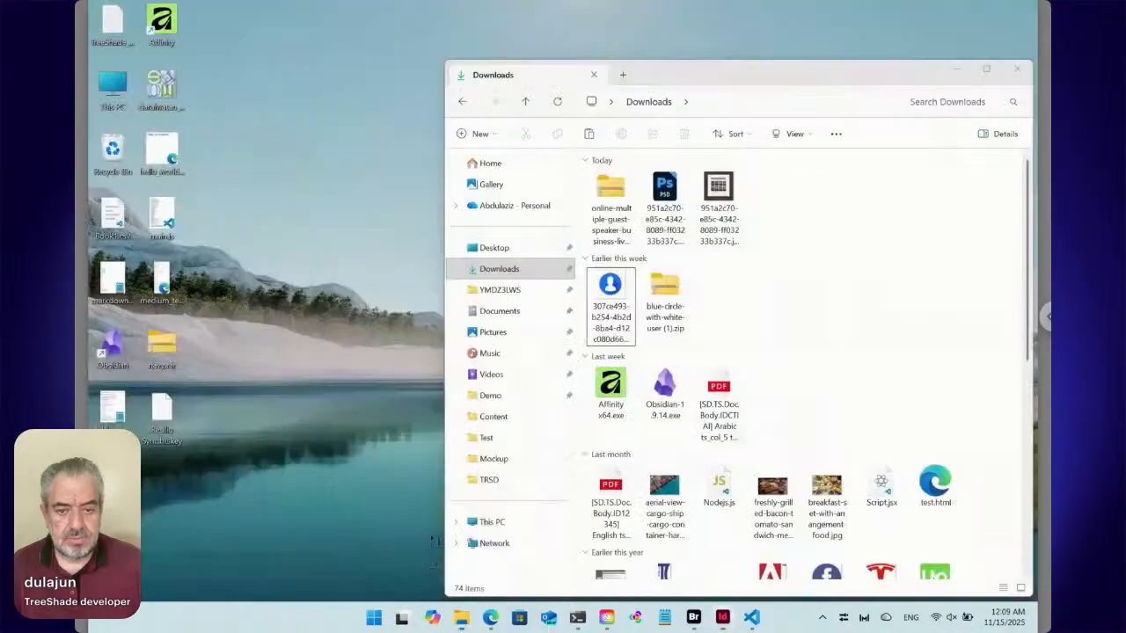
{"action": "left_click", "coordinate": [718, 192]}
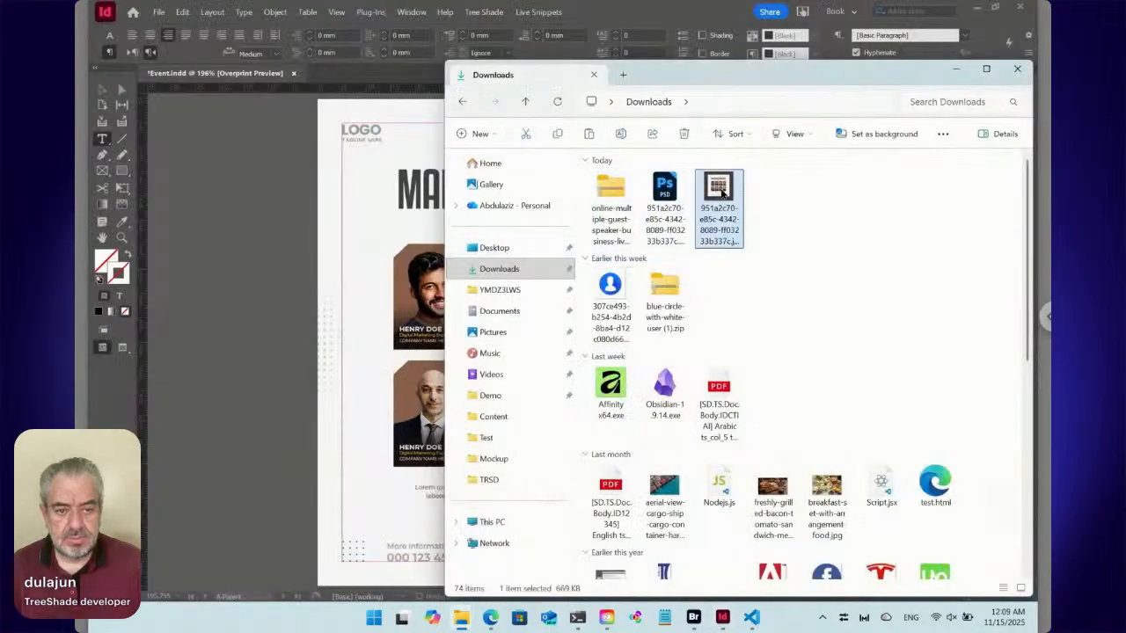
{"action": "right_click", "coordinate": [722, 192]}
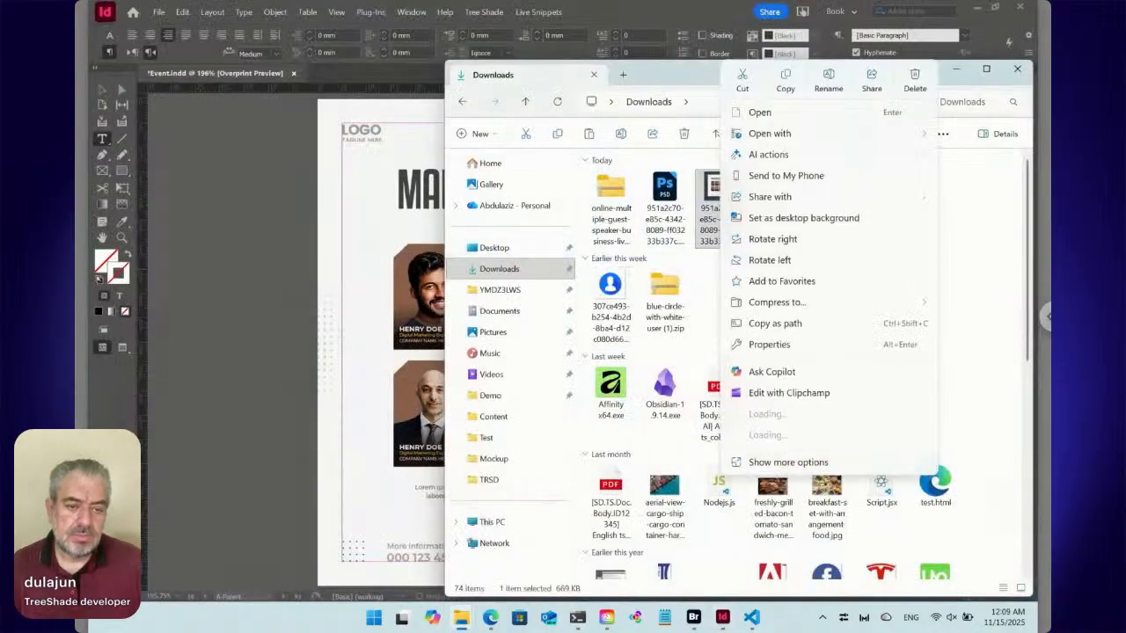
{"action": "mouse_move", "coordinate": [829, 137]}
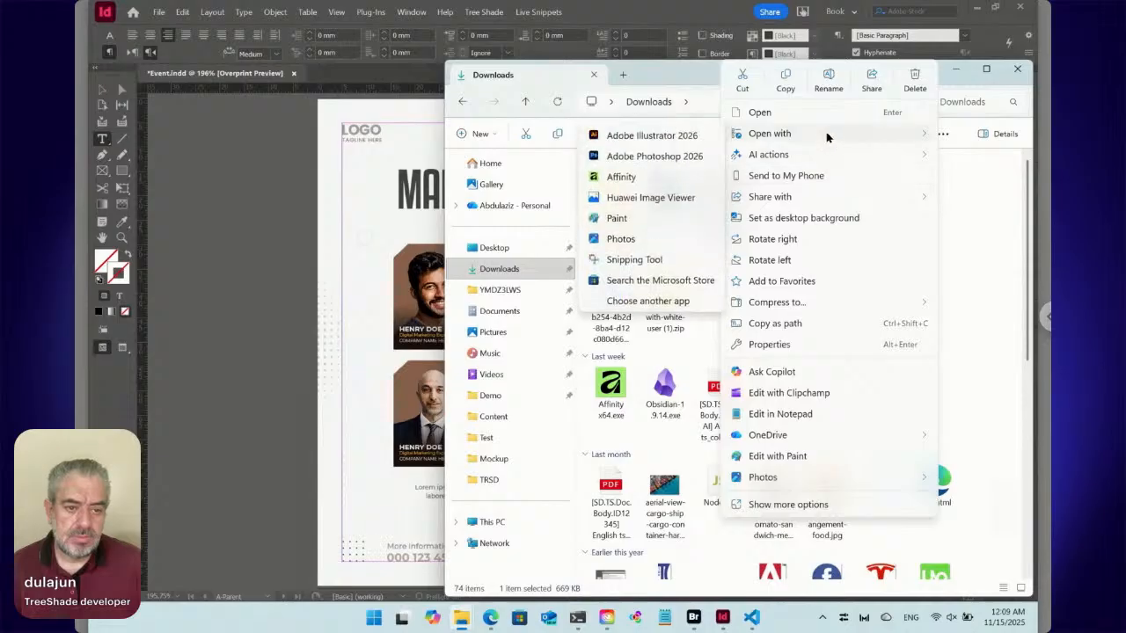
{"action": "left_click", "coordinate": [696, 156]}
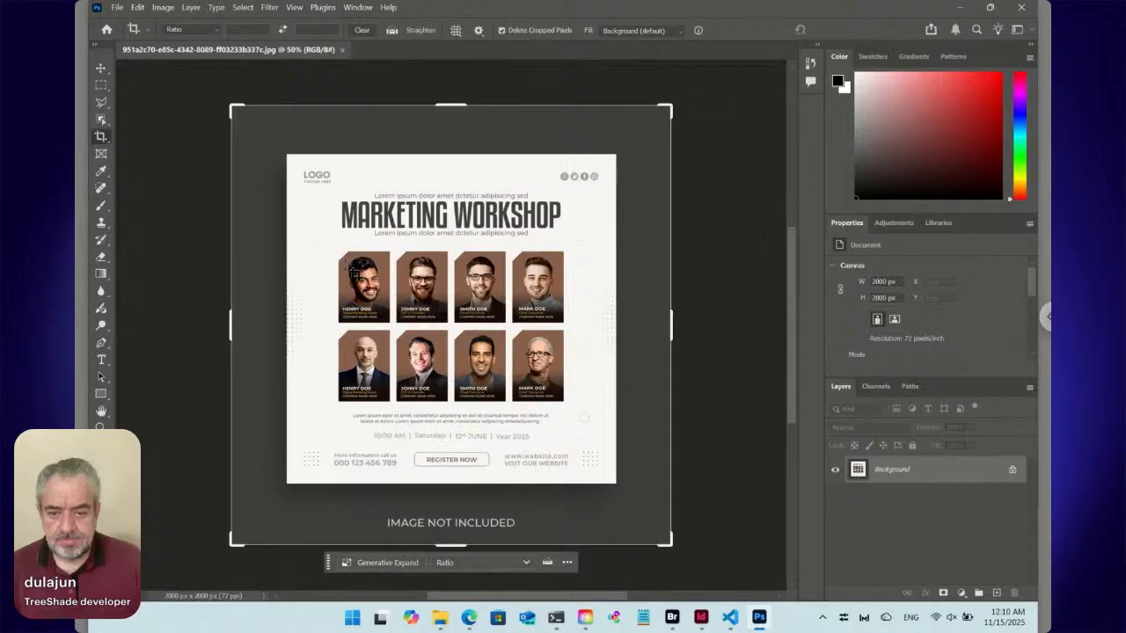
Crop the image to the first speaker's card in the upper row and trim its edges to about 223 × 297 px.
{"action": "left_click_drag", "start_coordinate": [339, 253], "coordinate": [396, 328]}
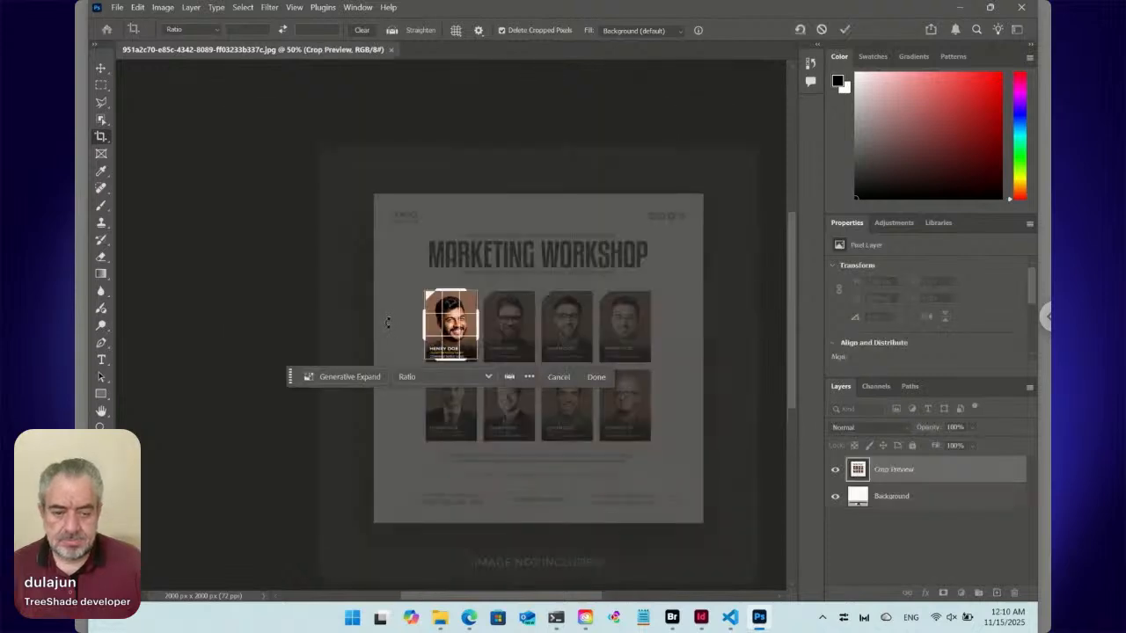
{"action": "key", "text": "Return"}
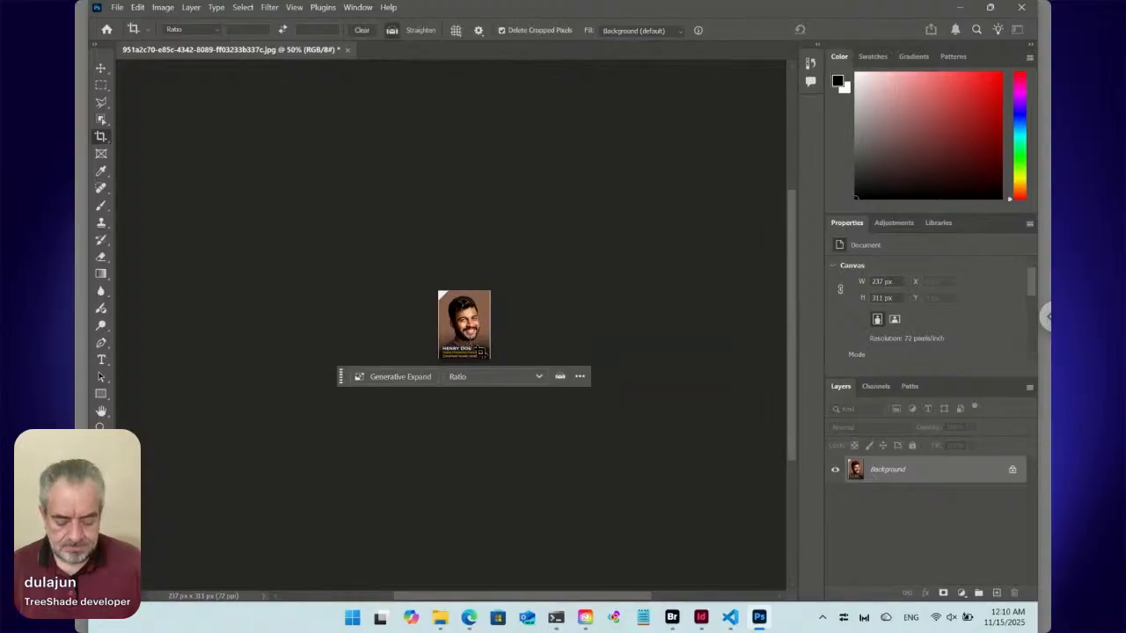
{"action": "key", "text": "ctrl+plus"}
{"action": "key", "text": "ctrl+plus"}
{"action": "key", "text": "ctrl+plus"}
{"action": "key", "text": "ctrl+plus"}
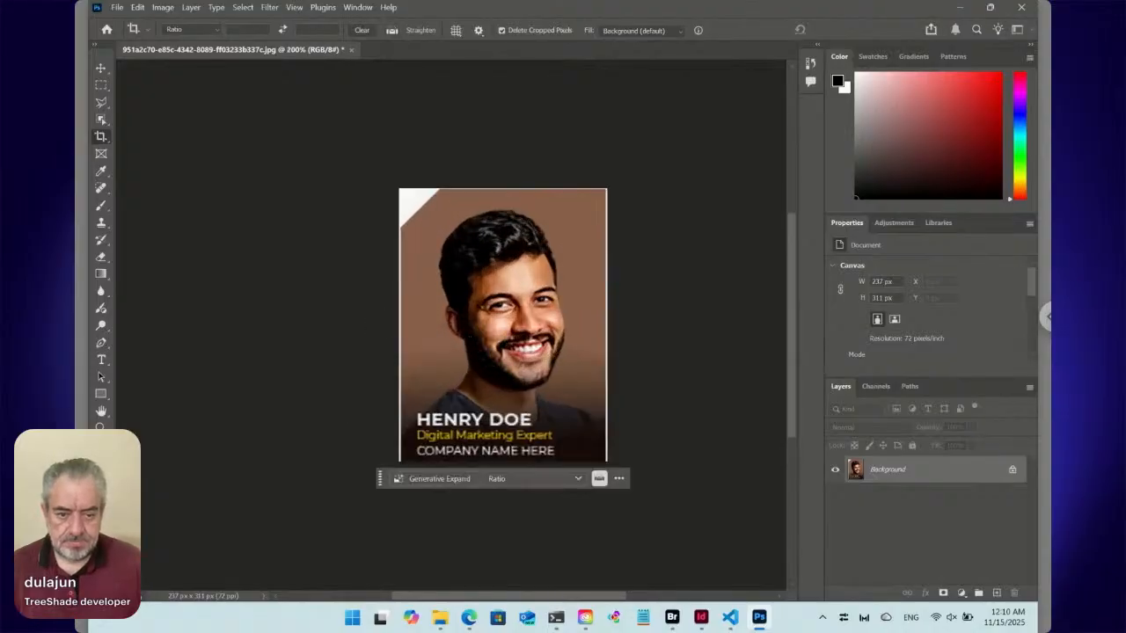
{"action": "left_click_drag", "start_coordinate": [479, 348], "coordinate": [400, 299]}
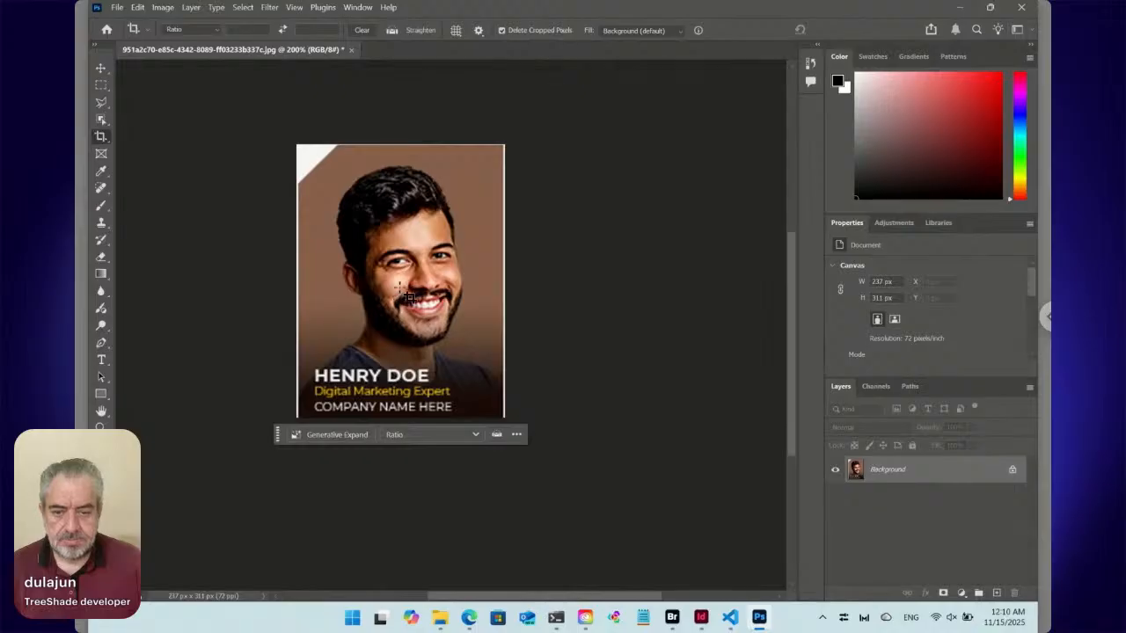
{"action": "left_click", "coordinate": [101, 137]}
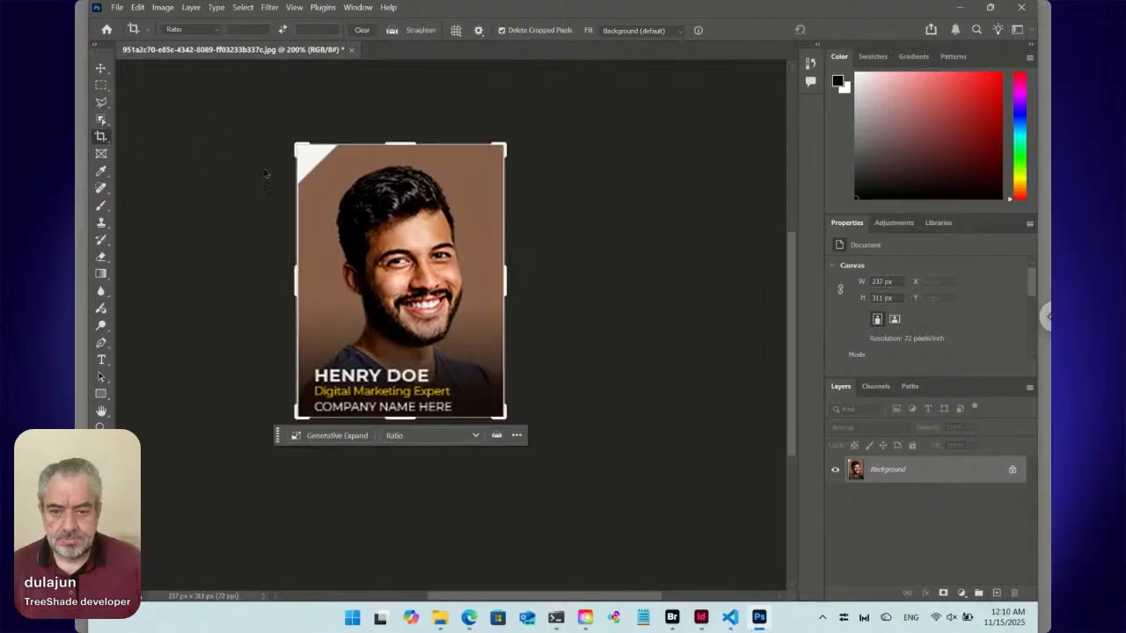
{"action": "left_click_drag", "start_coordinate": [293, 144], "coordinate": [299, 154]}
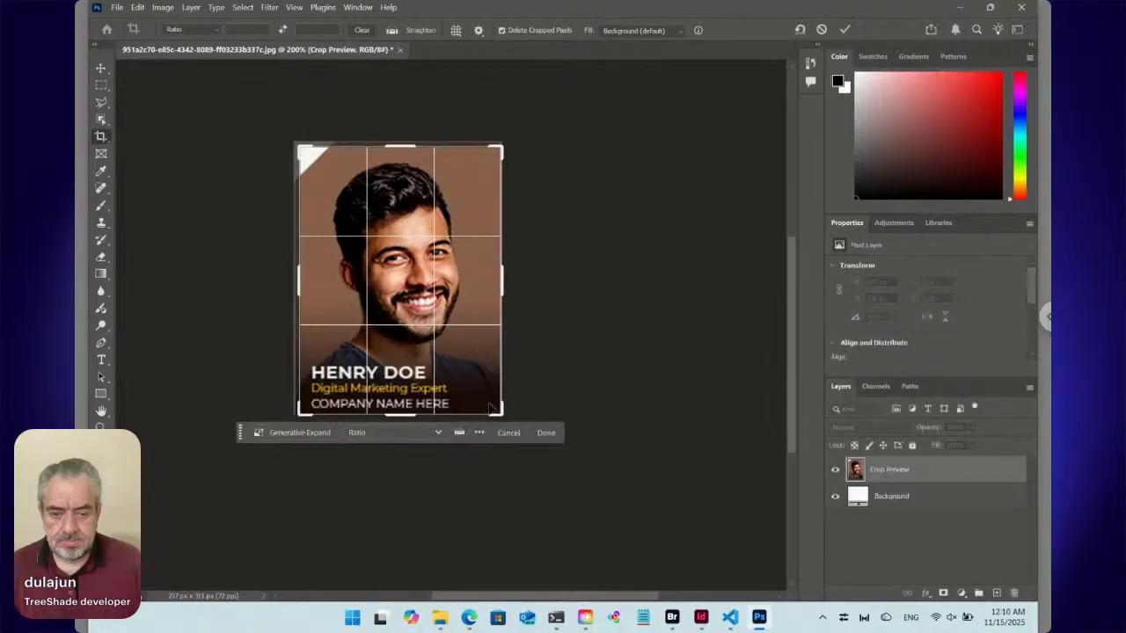
{"action": "left_click_drag", "start_coordinate": [500, 409], "coordinate": [500, 409]}
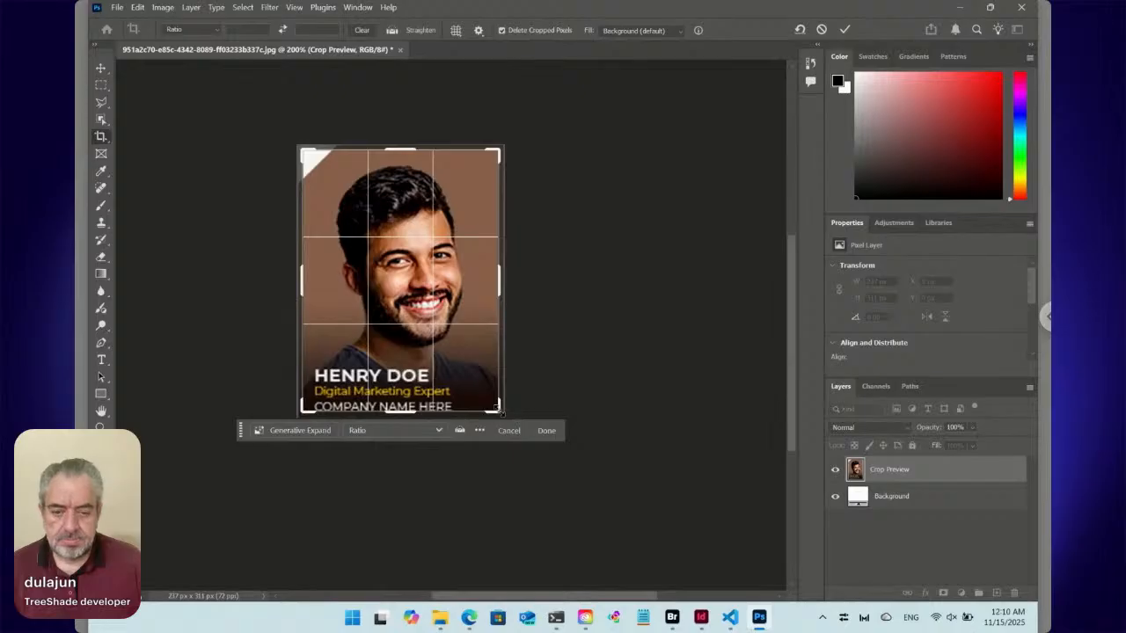
{"action": "key", "text": "Return"}
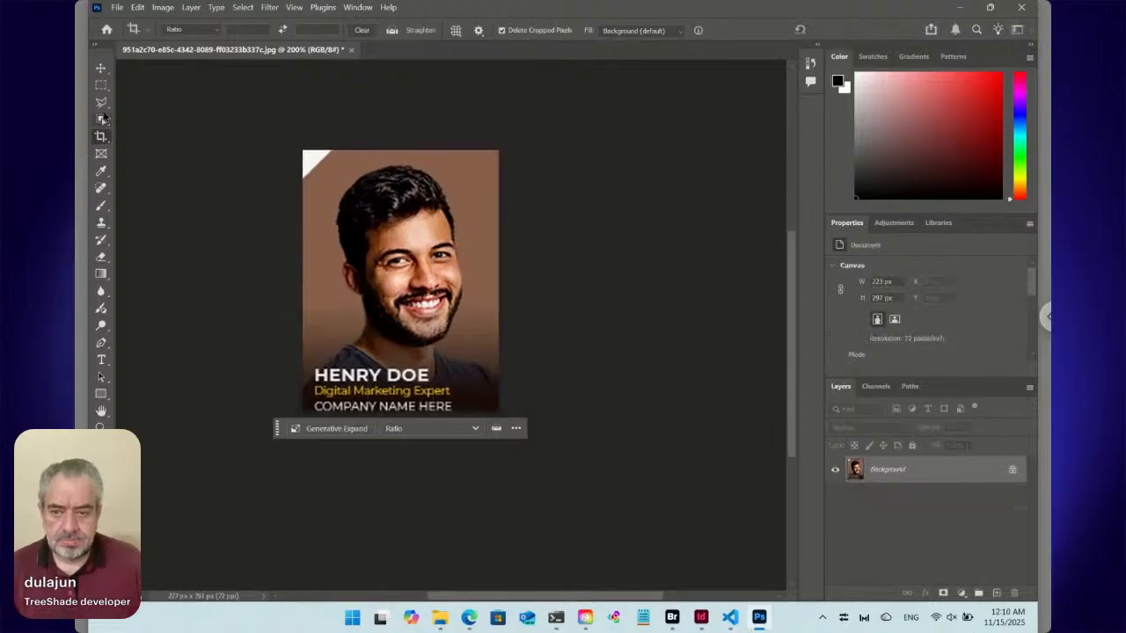
Cut out the speaker with Select Subject by inverting the selection, converting the Background to a normal layer, deleting the backdrop, and deselecting.
{"action": "left_click", "coordinate": [101, 84]}
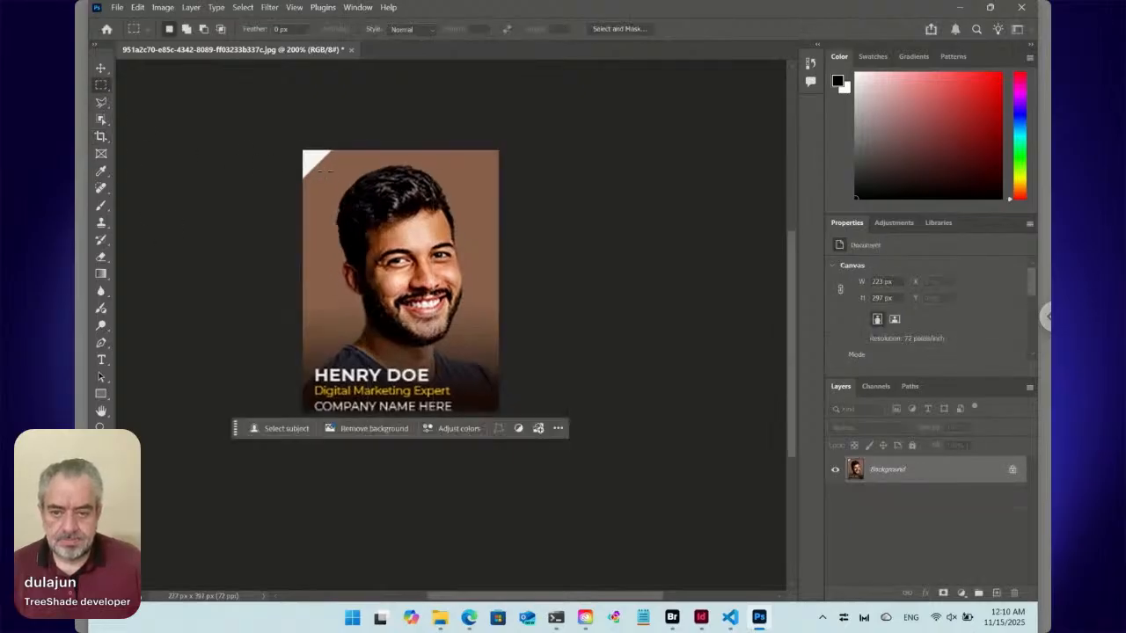
{"action": "left_click", "coordinate": [280, 428]}
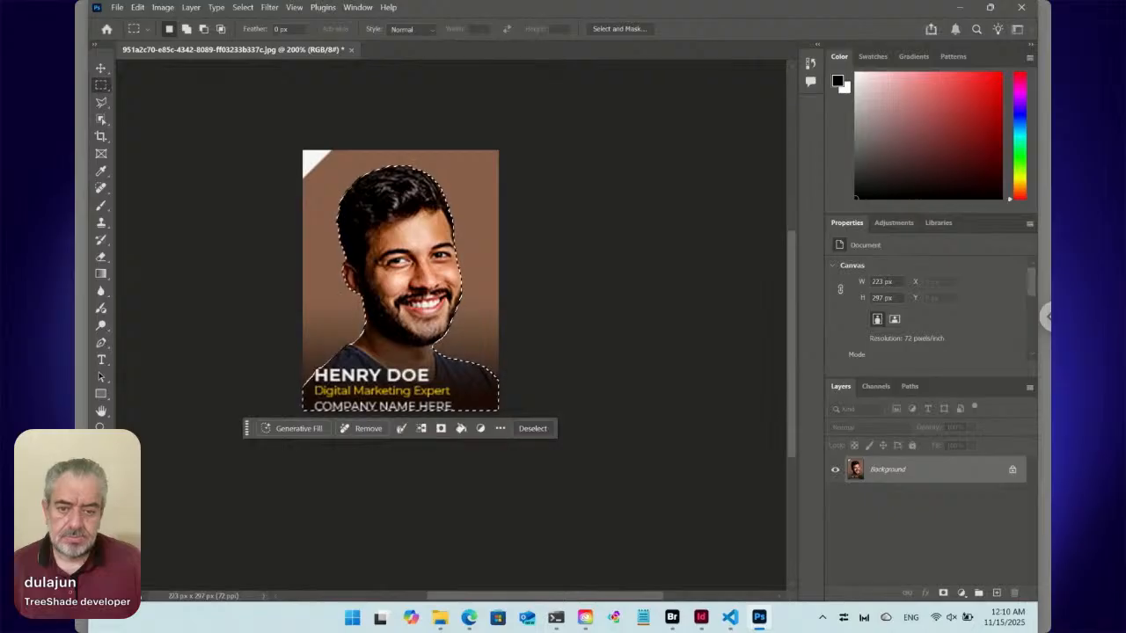
{"action": "key", "text": "ctrl+shift+i"}
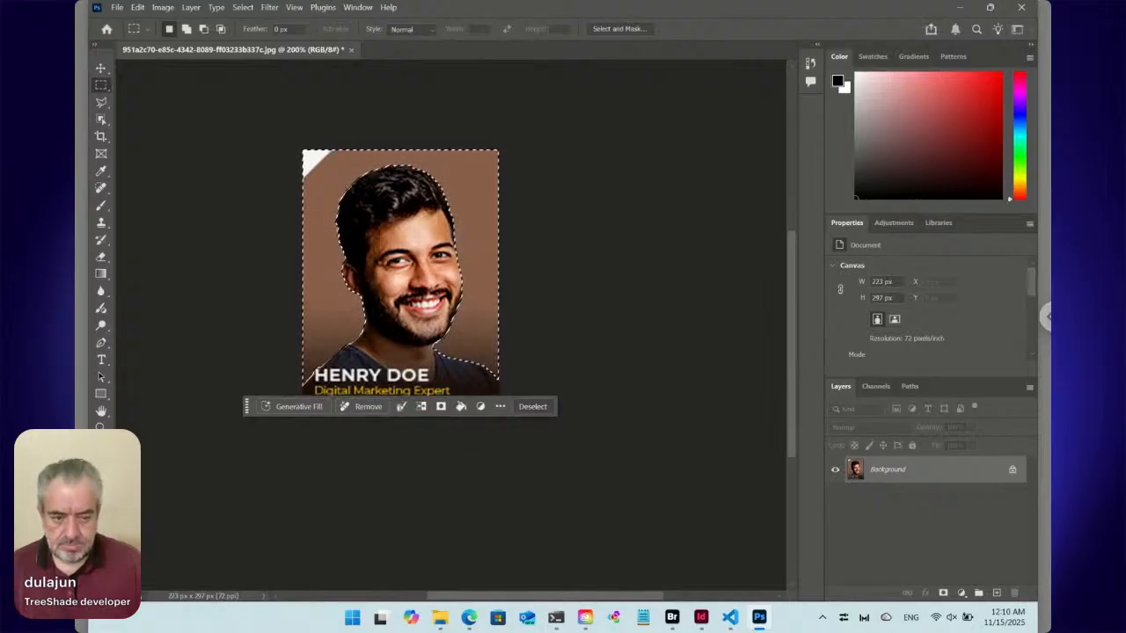
{"action": "double_click", "coordinate": [941, 471]}
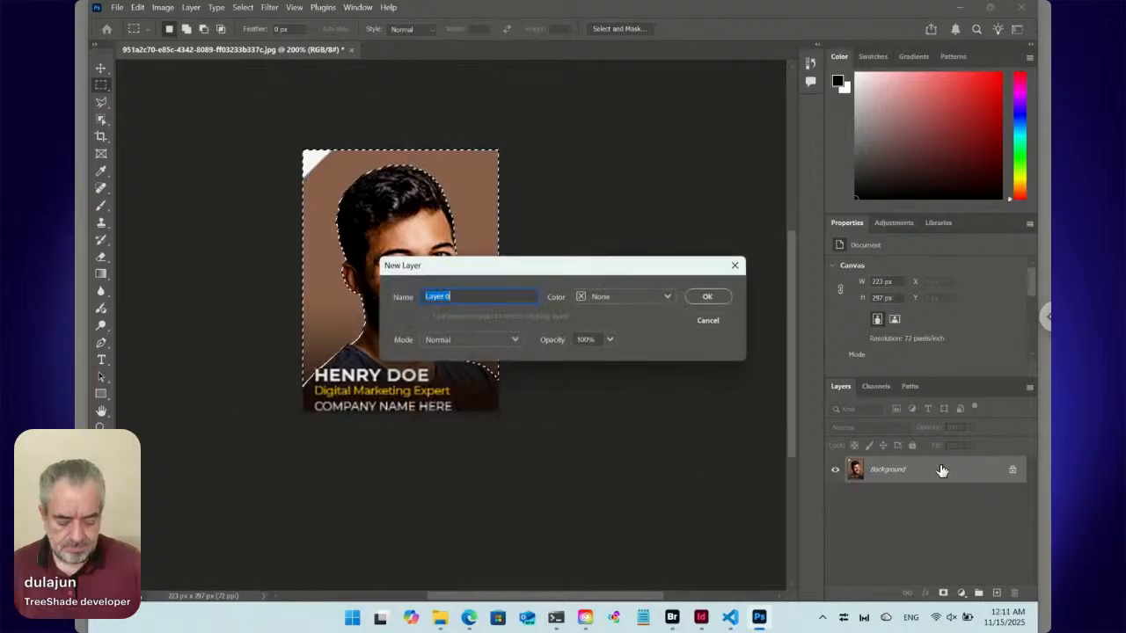
{"action": "key", "text": "Return"}
{"action": "key", "text": "Delete"}
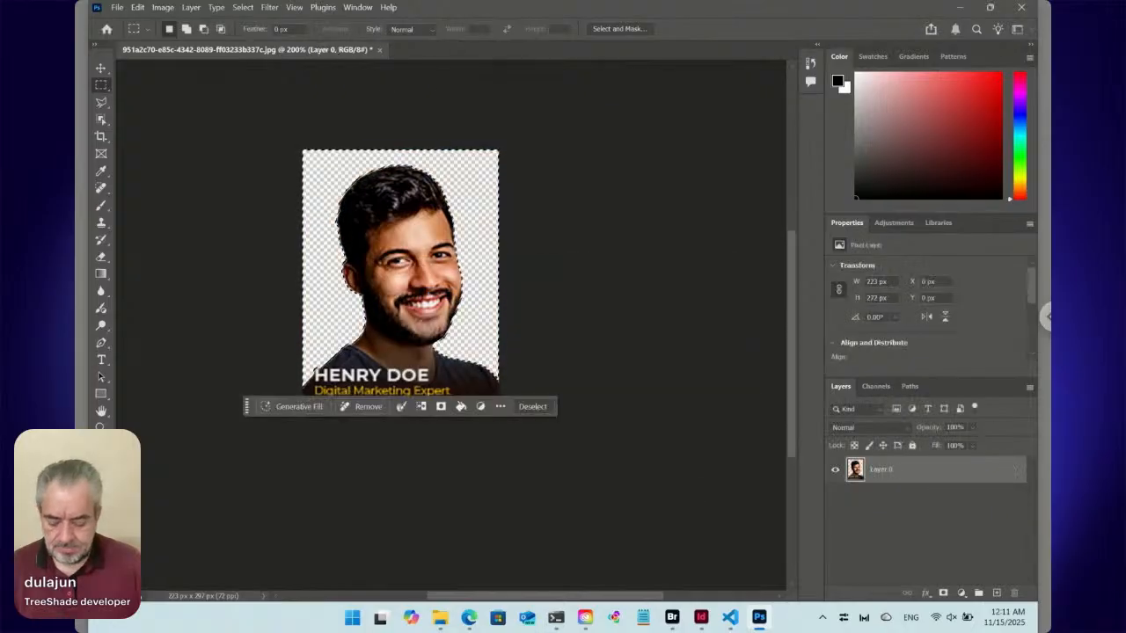
{"action": "key", "text": "ctrl+d"}
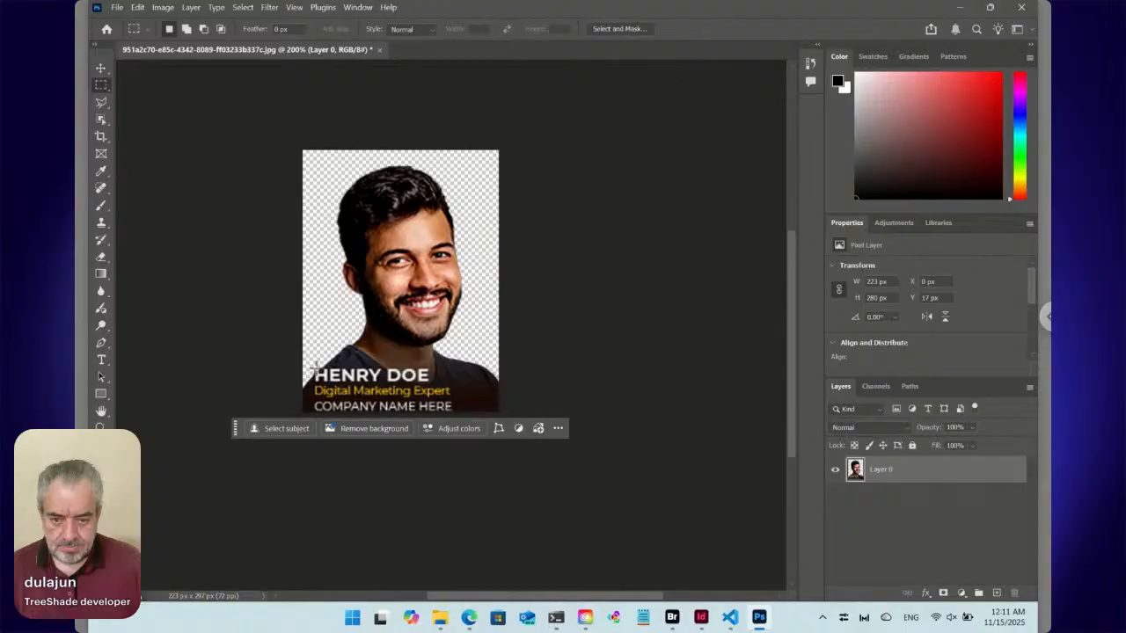
Select the caption text block over the speaker's chest, about 164 × 53 px, try Remove on it, undo that, and delete the selected area.
{"action": "left_click_drag", "start_coordinate": [314, 368], "coordinate": [361, 391]}
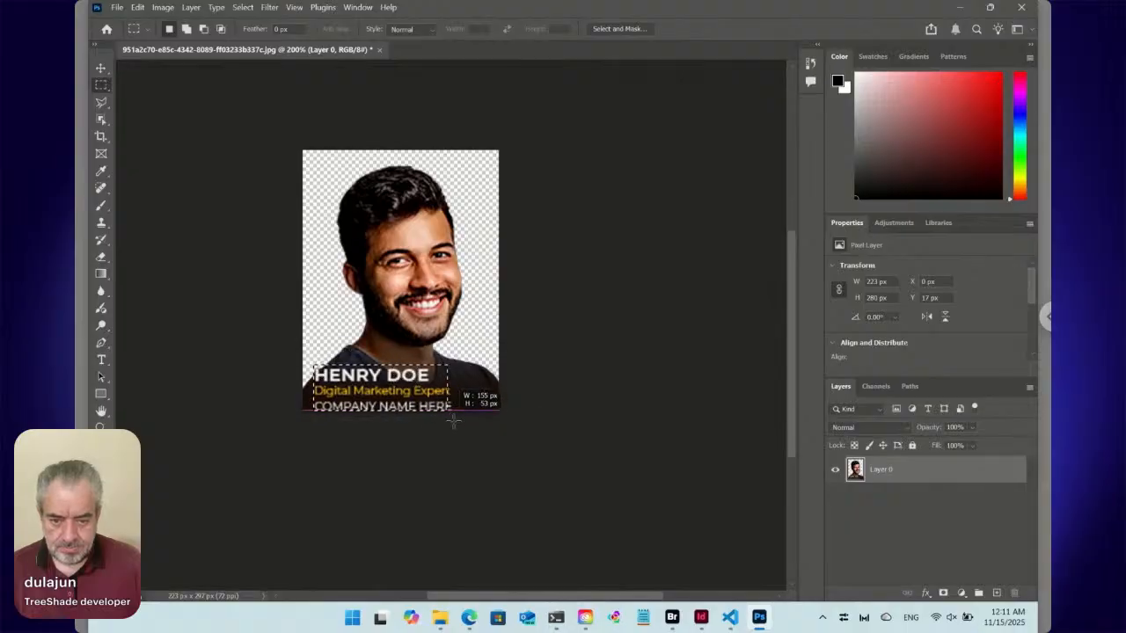
{"action": "left_click_drag", "start_coordinate": [458, 422], "coordinate": [458, 423]}
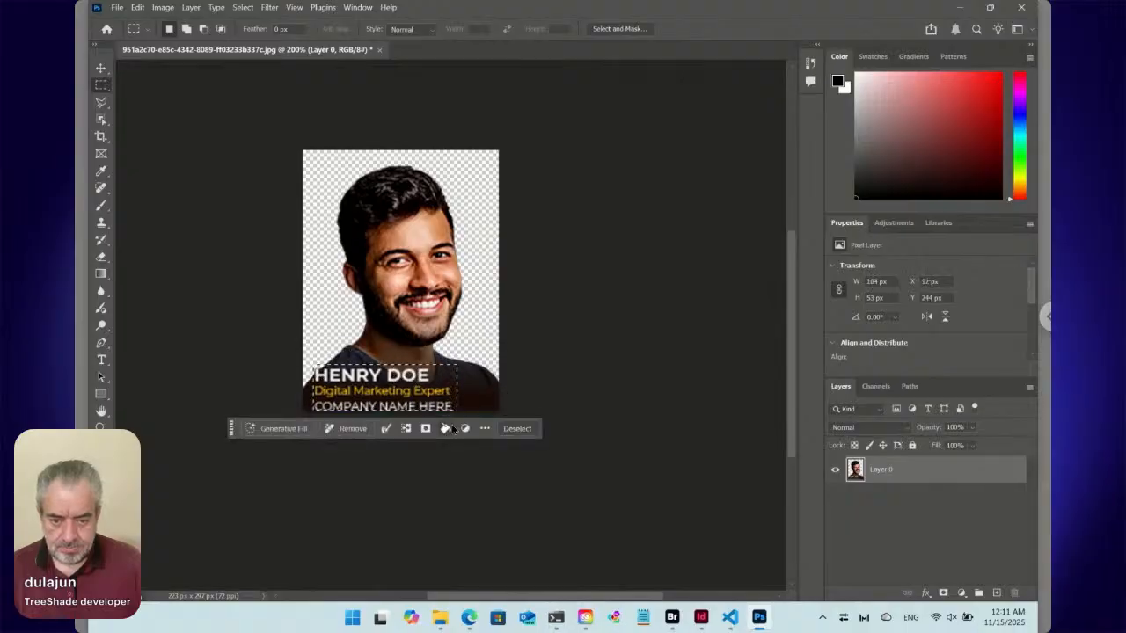
{"action": "left_click", "coordinate": [369, 428]}
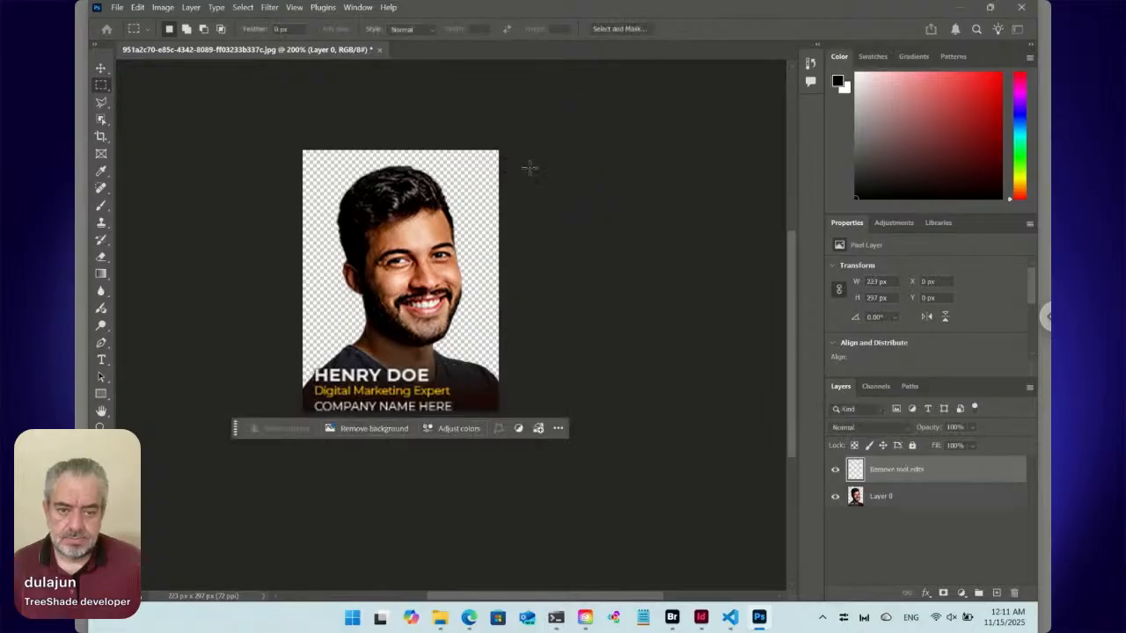
{"action": "key", "text": "ctrl+z"}
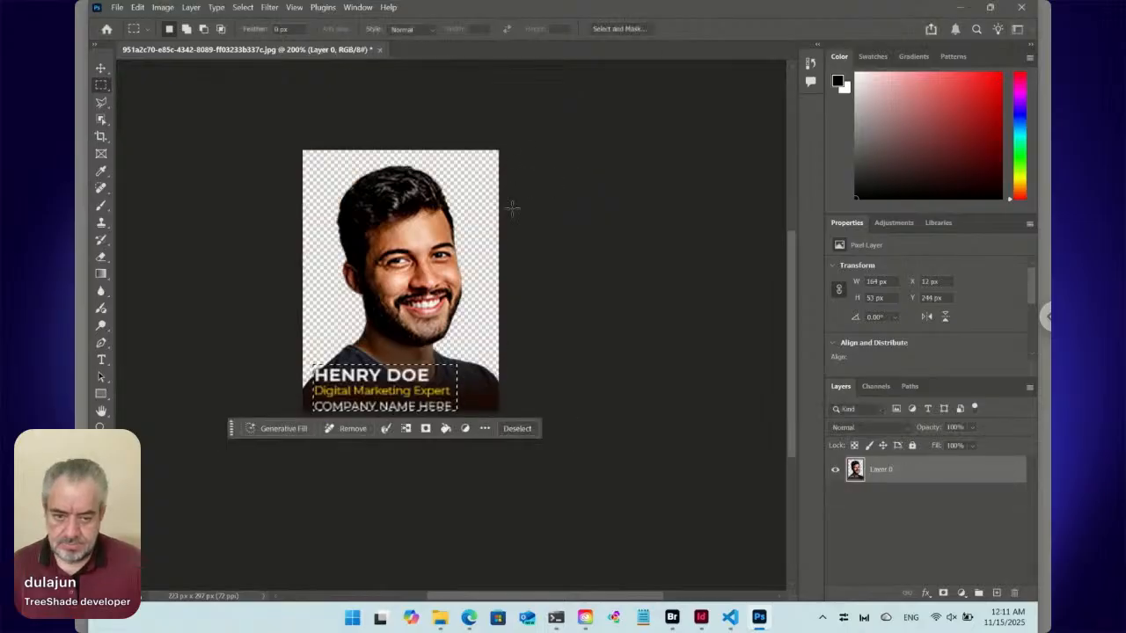
{"action": "key", "text": "Delete"}
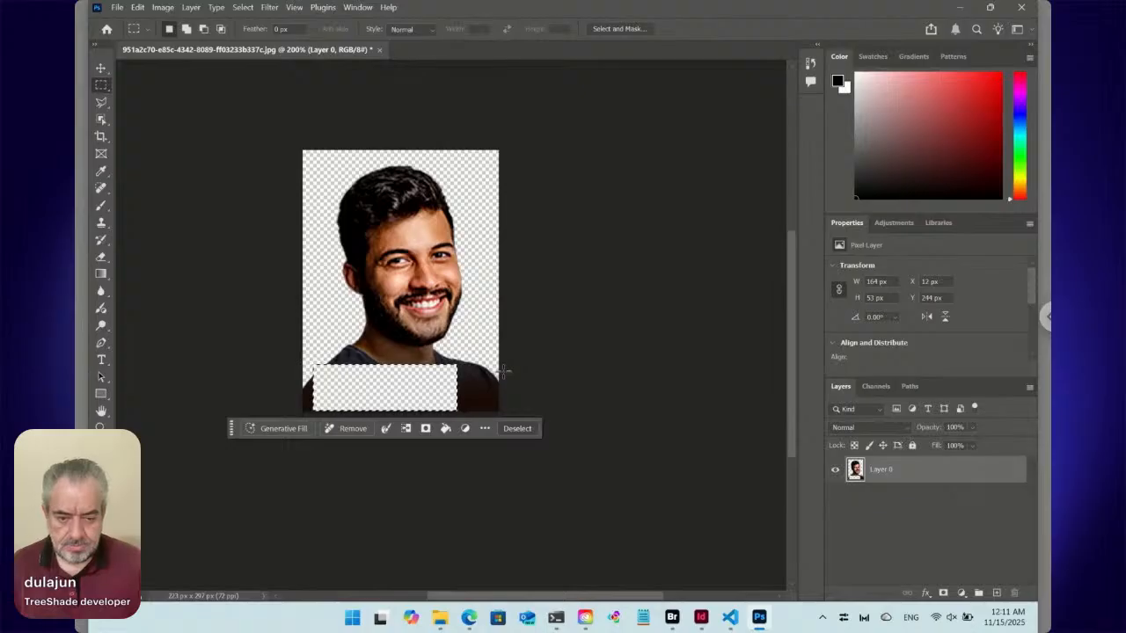
Select the neck and shoulders below the chin with the Polygonal Lasso, about 272 × 147 px, delete them, and deselect.
{"action": "left_click", "coordinate": [101, 102]}
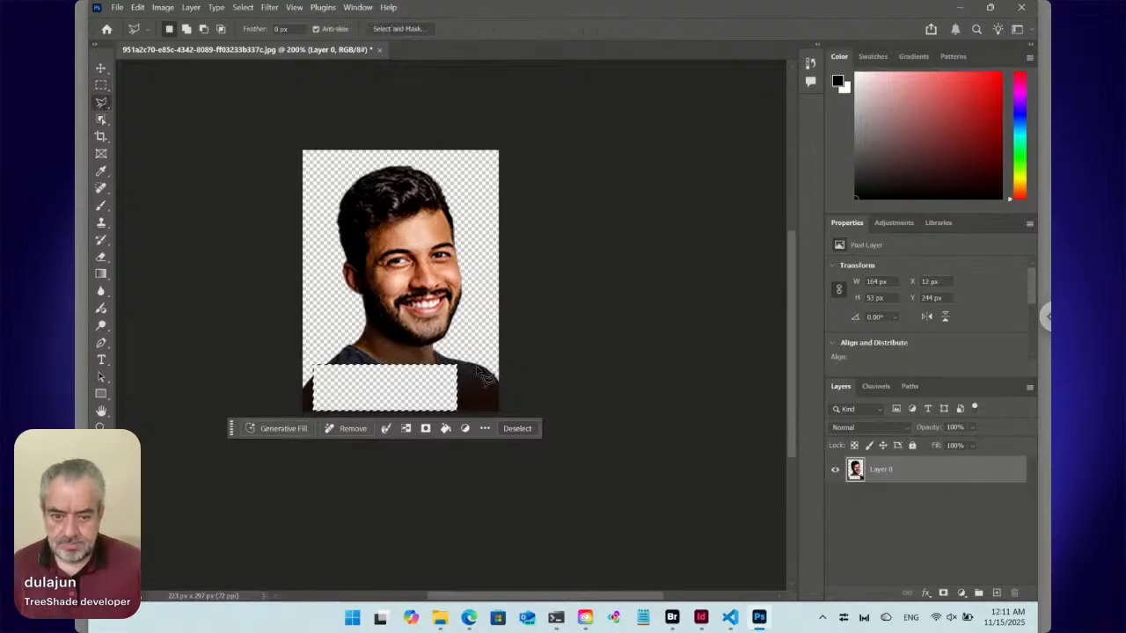
{"action": "left_click", "coordinate": [434, 349]}
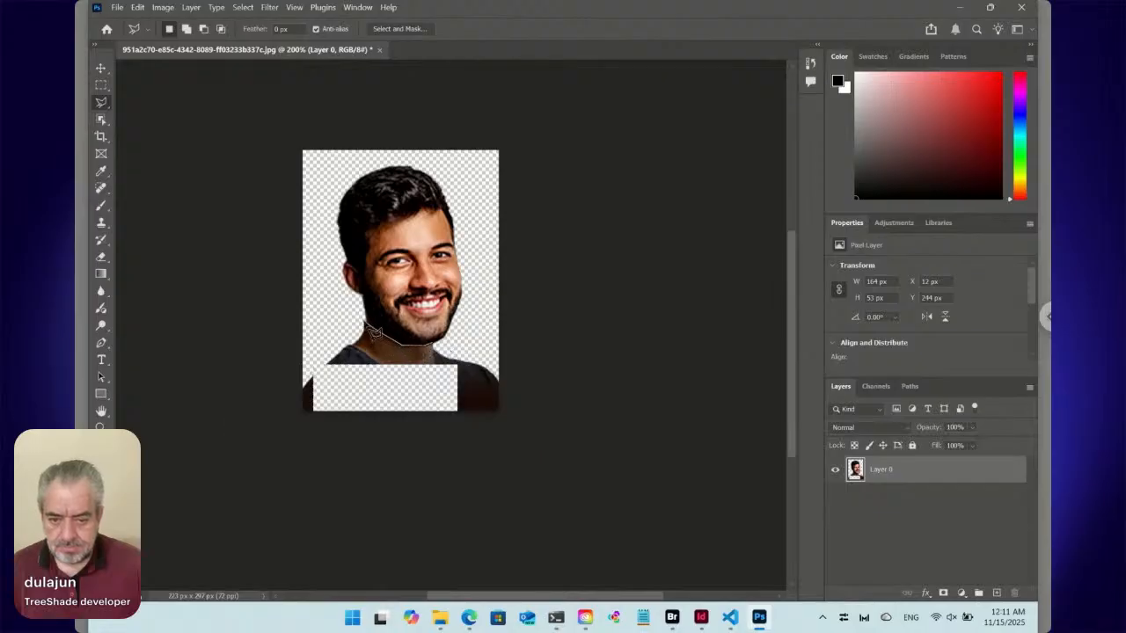
{"action": "left_click", "coordinate": [364, 319]}
{"action": "left_click", "coordinate": [288, 365]}
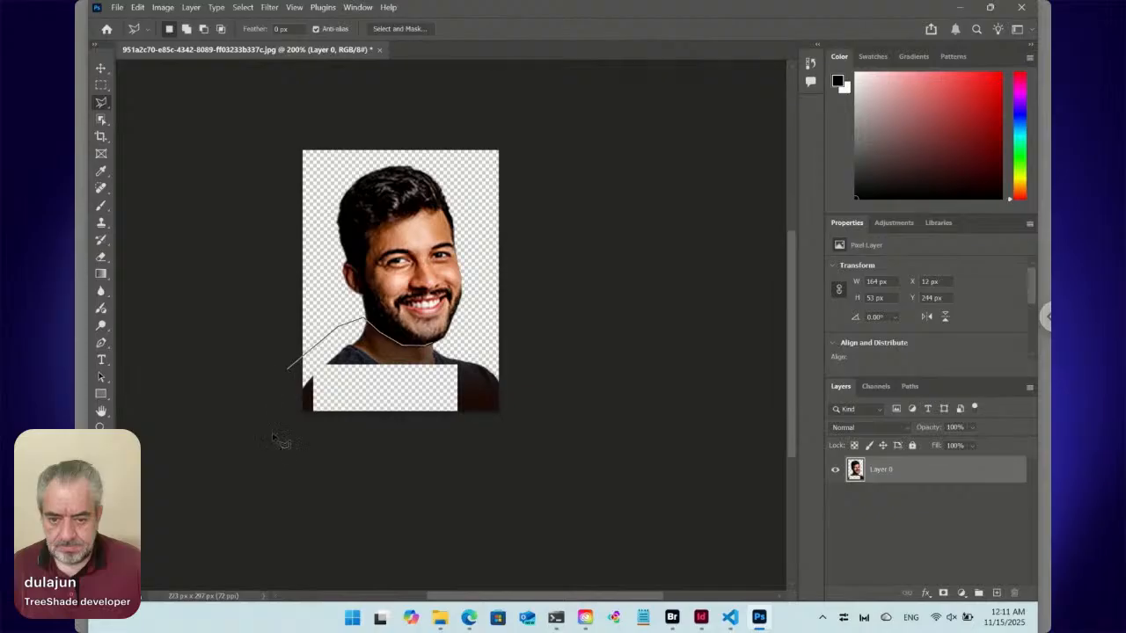
{"action": "left_click", "coordinate": [302, 444]}
{"action": "left_click", "coordinate": [525, 426]}
{"action": "left_click", "coordinate": [514, 358]}
{"action": "left_click", "coordinate": [478, 353]}
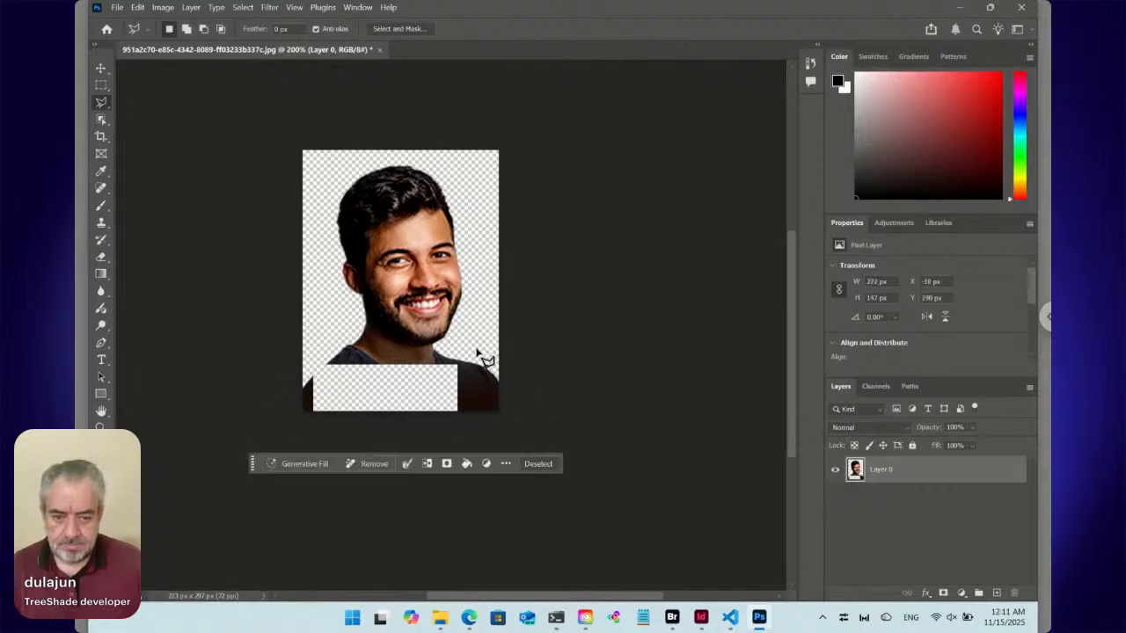
{"action": "key", "text": "Delete"}
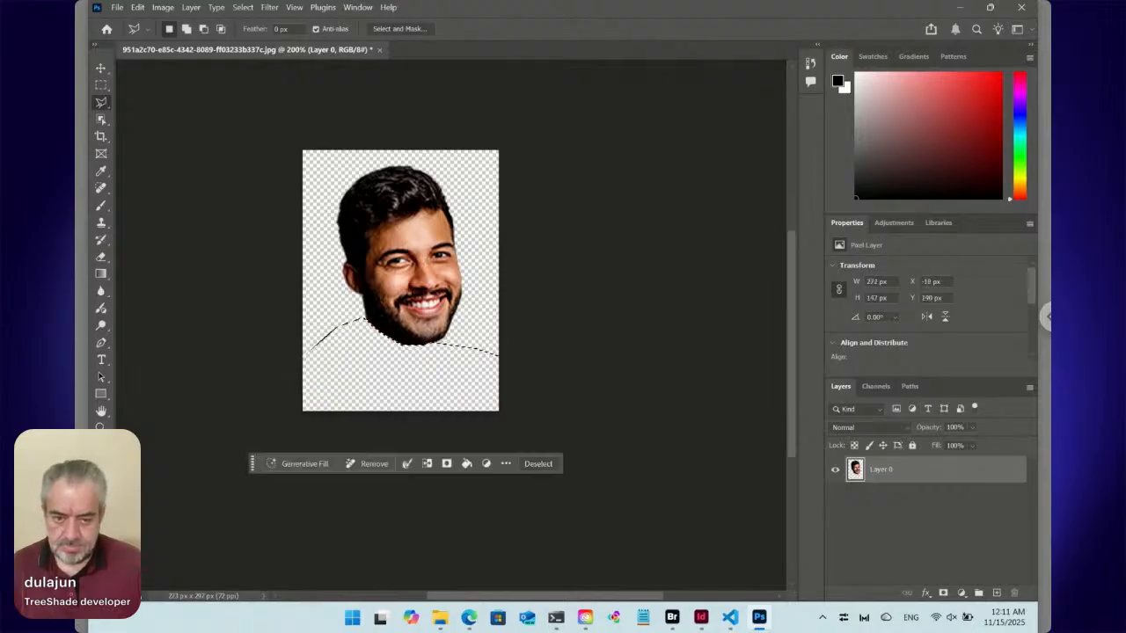
{"action": "left_click", "coordinate": [414, 345]}
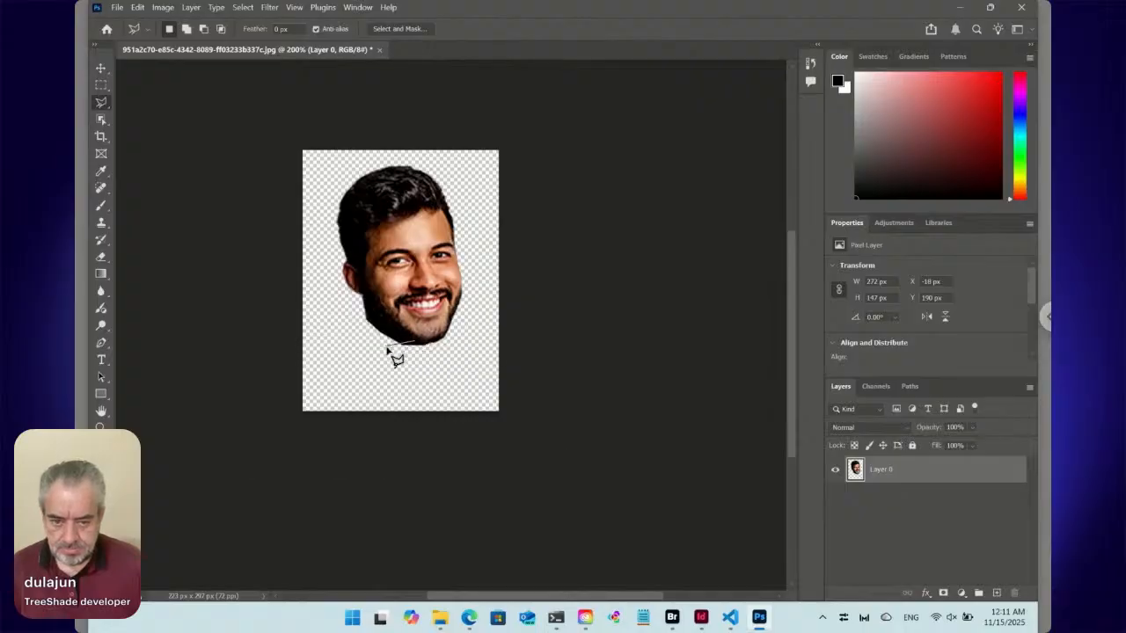
{"action": "key", "text": "Escape"}
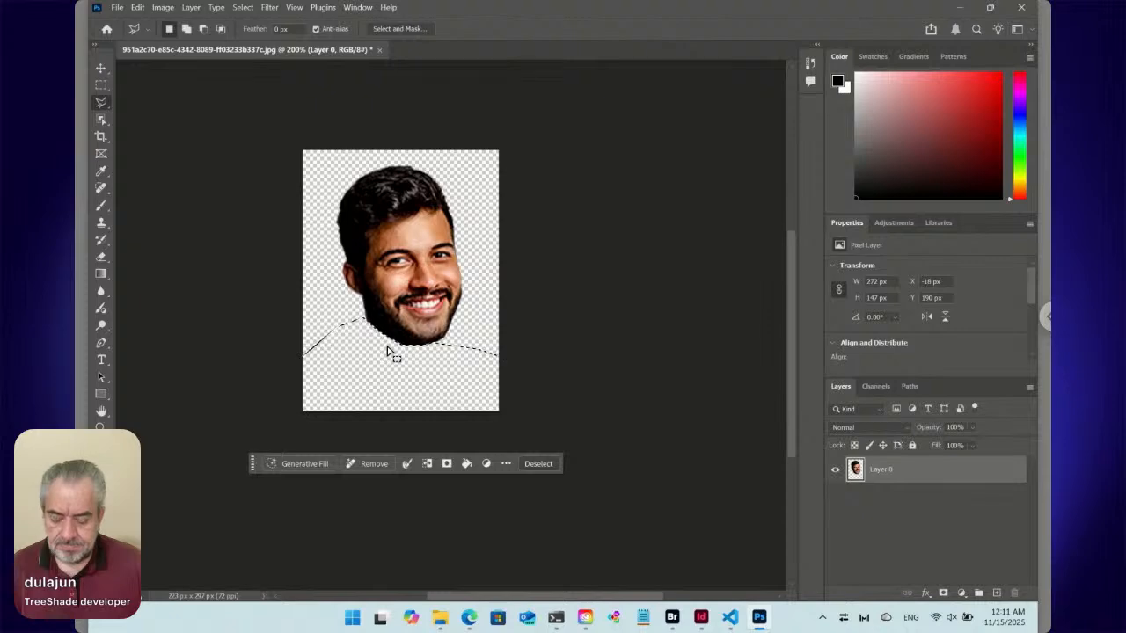
{"action": "key", "text": "ctrl+d"}
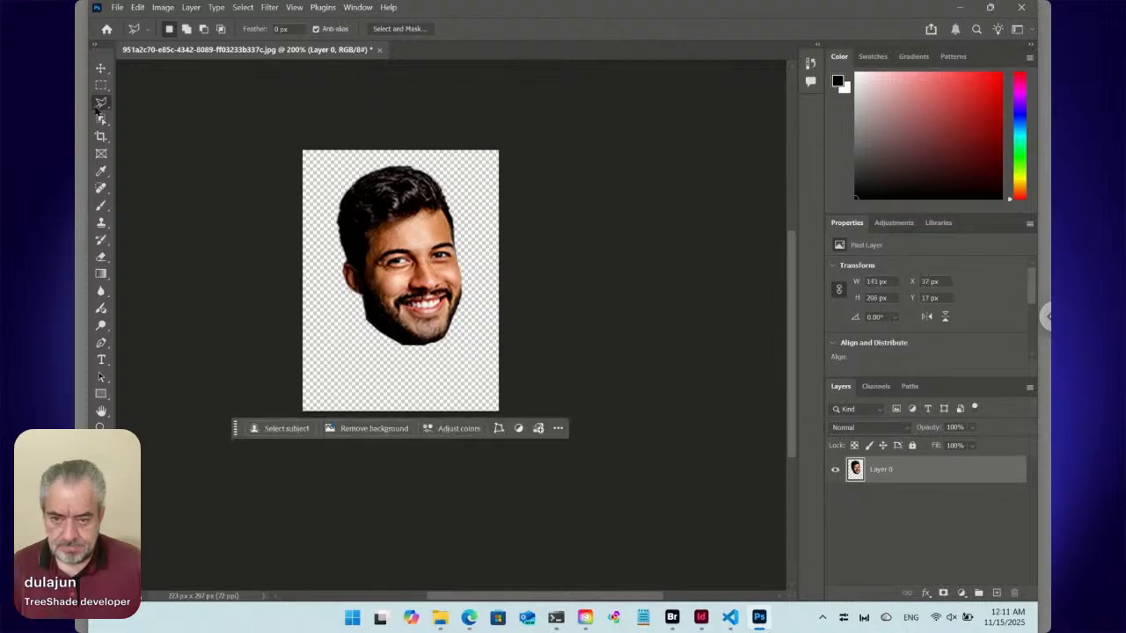
Try a new white-filled layer beneath the head, marking its lower part with a rectangular selection and then deselecting.
{"action": "left_click", "coordinate": [101, 84]}
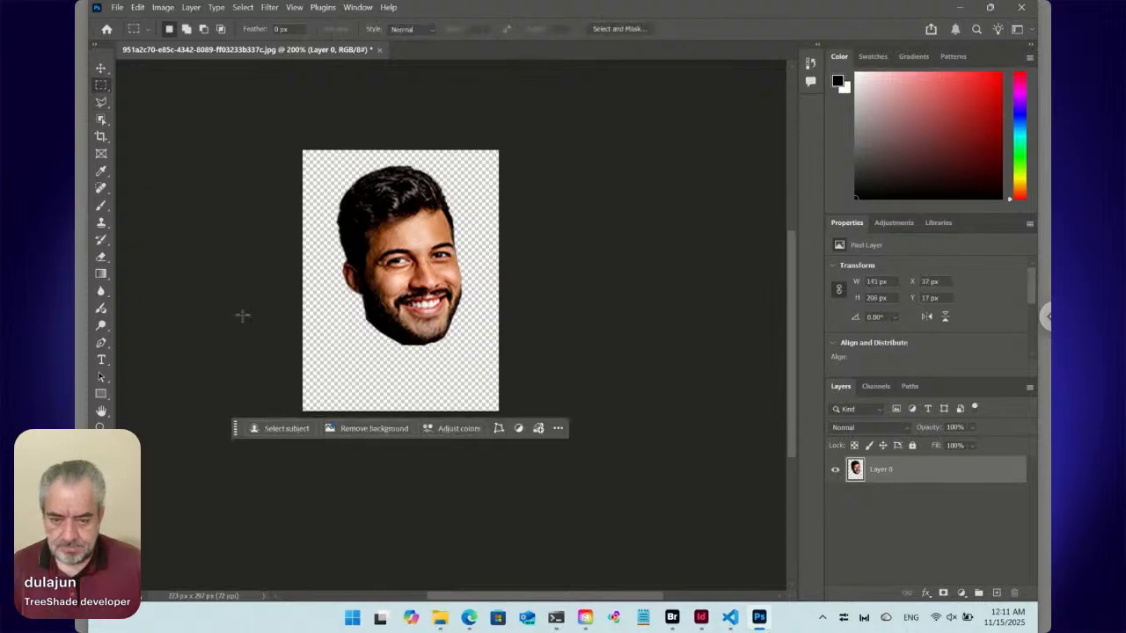
{"action": "left_click", "coordinate": [995, 592]}
{"action": "left_click_drag", "start_coordinate": [864, 466], "coordinate": [860, 502]}
{"action": "key", "text": "ctrl+BackSpace"}
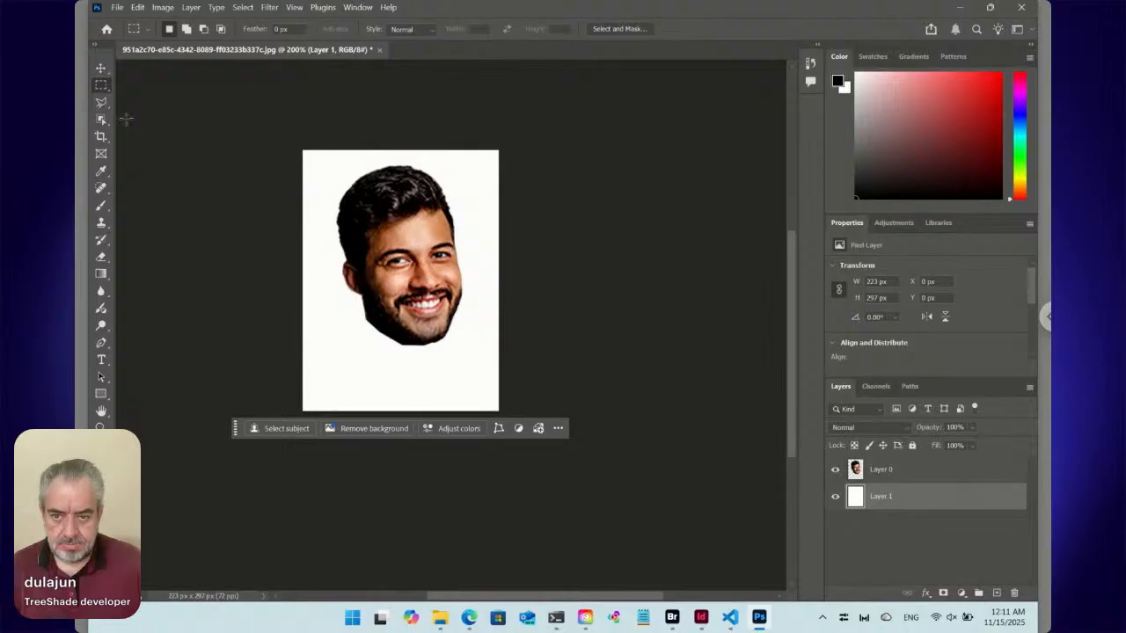
{"action": "left_click_drag", "start_coordinate": [291, 325], "coordinate": [501, 457]}
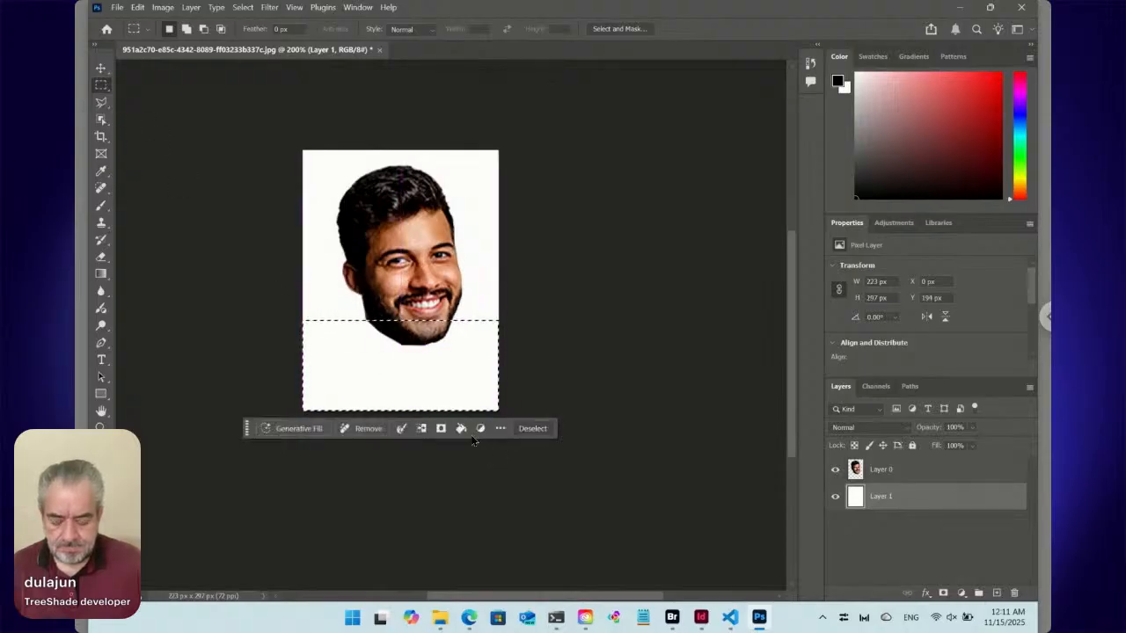
{"action": "left_click", "coordinate": [533, 429]}
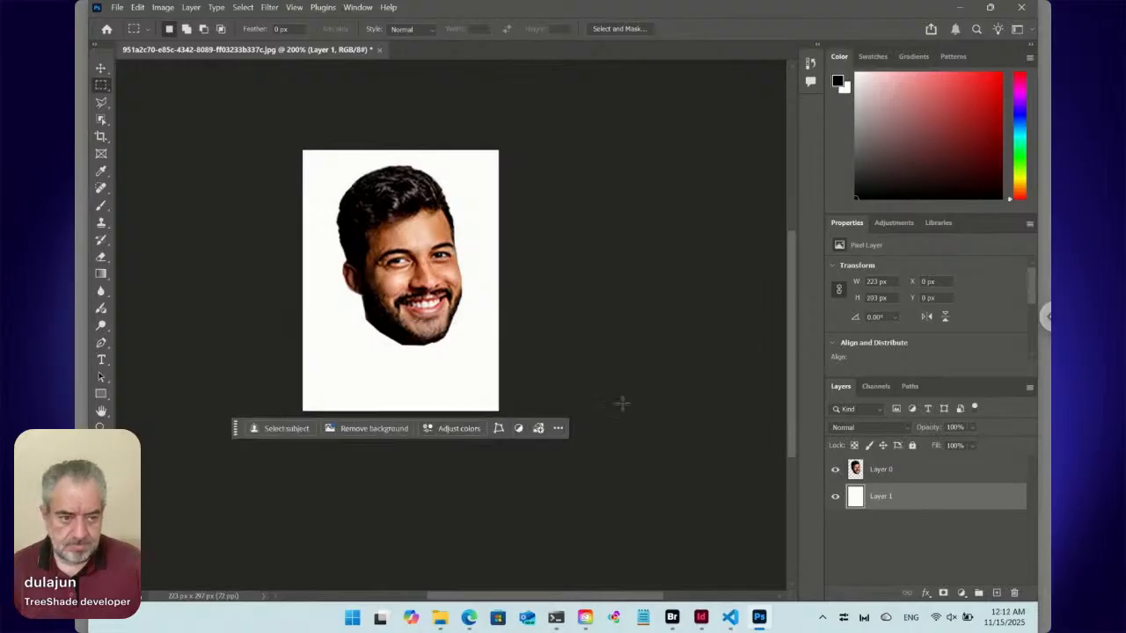
Undo the white layer and the deletion of the speaker's neck and shoulders.
{"action": "key", "text": "ctrl+z"}
{"action": "key", "text": "ctrl+z"}
{"action": "key", "text": "ctrl+z"}
{"action": "key", "text": "ctrl+z"}
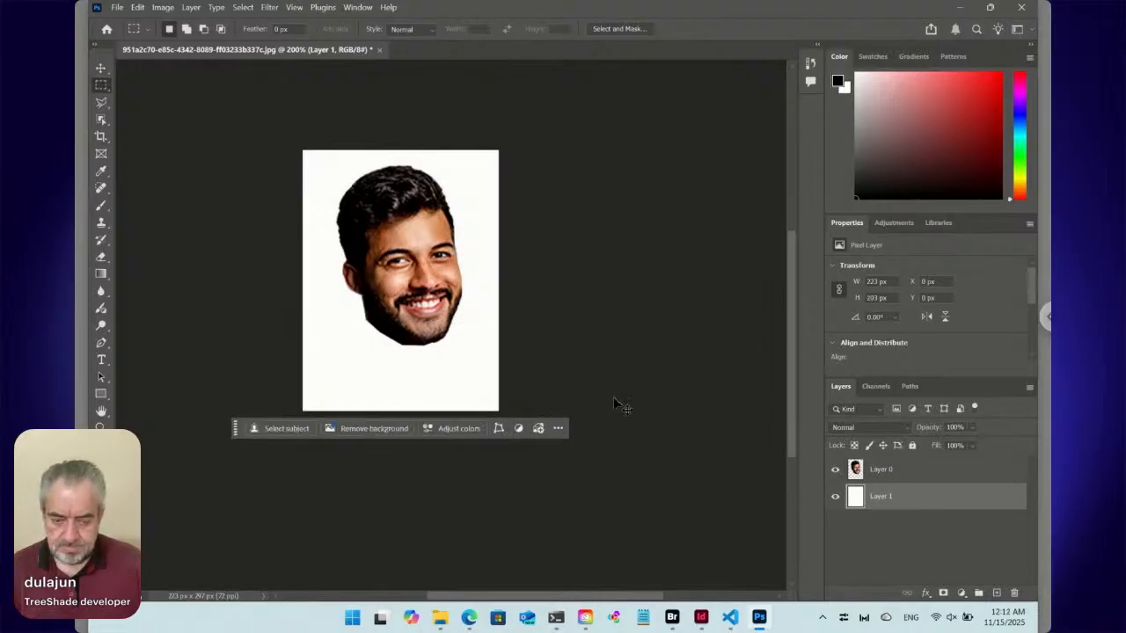
{"action": "key", "text": "ctrl+z"}
{"action": "key", "text": "ctrl+z"}
{"action": "key", "text": "ctrl+z"}
{"action": "key", "text": "ctrl+z"}
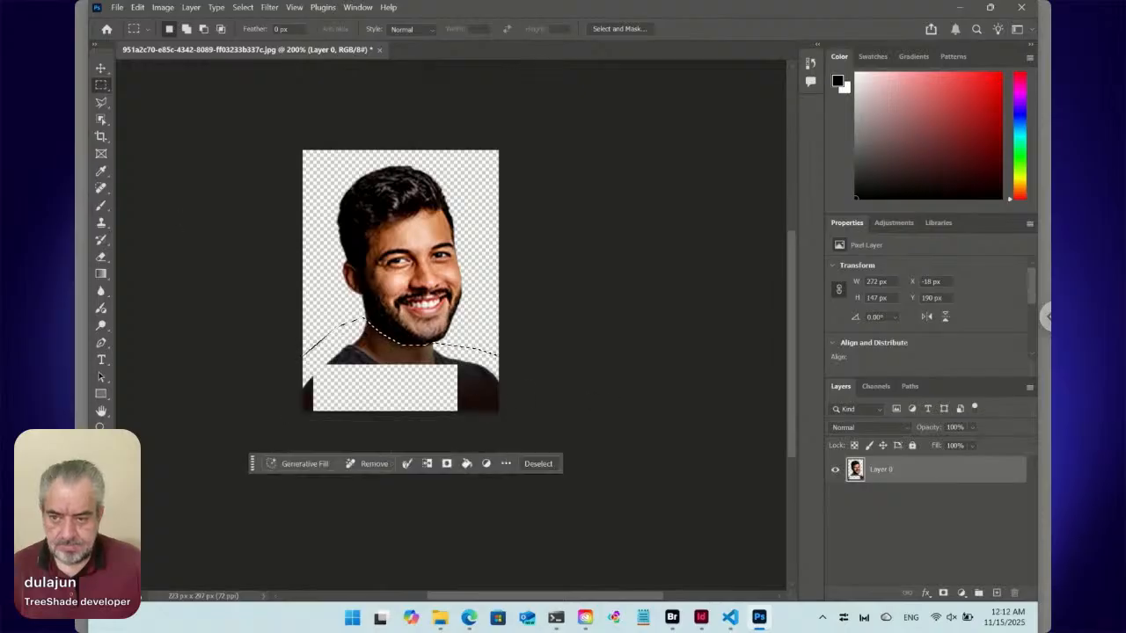
Lasso the neck and shoulders closely along their outline, about 268 × 127 px, and delete the selected body area.
{"action": "left_click", "coordinate": [101, 104]}
{"action": "mouse_move", "coordinate": [501, 385]}
{"action": "left_mouse_down"}
{"action": "mouse_move", "coordinate": [443, 355]}
{"action": "mouse_move", "coordinate": [411, 355]}
{"action": "left_mouse_up"}
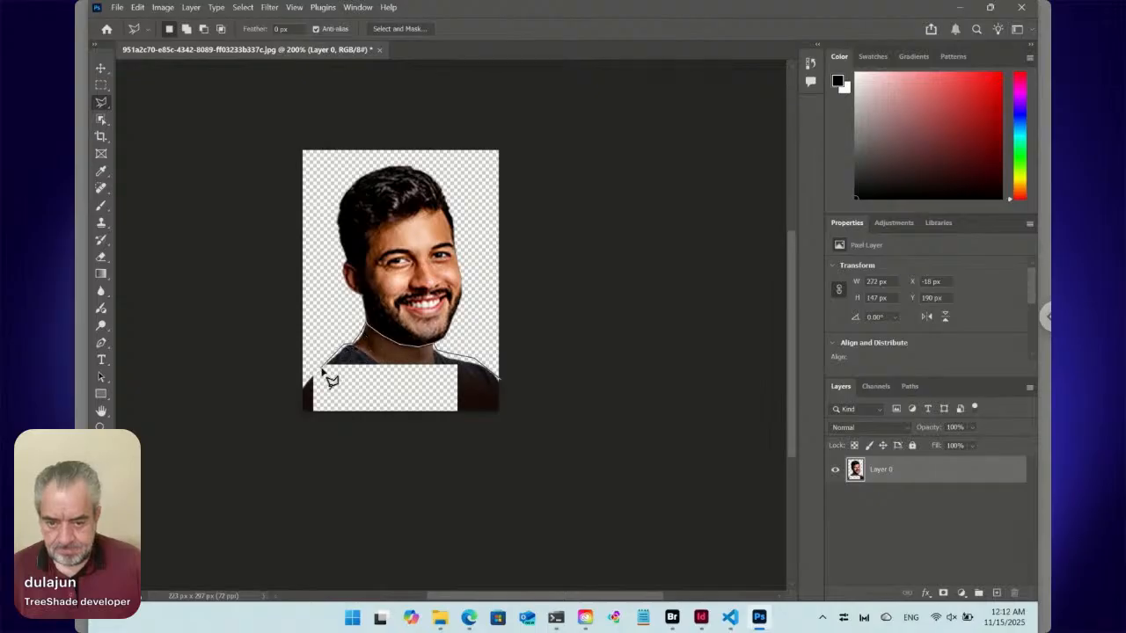
{"action": "mouse_move", "coordinate": [295, 393]}
{"action": "left_mouse_down"}
{"action": "mouse_move", "coordinate": [289, 427]}
{"action": "mouse_move", "coordinate": [496, 439]}
{"action": "mouse_move", "coordinate": [524, 434]}
{"action": "mouse_move", "coordinate": [515, 395]}
{"action": "left_mouse_up"}
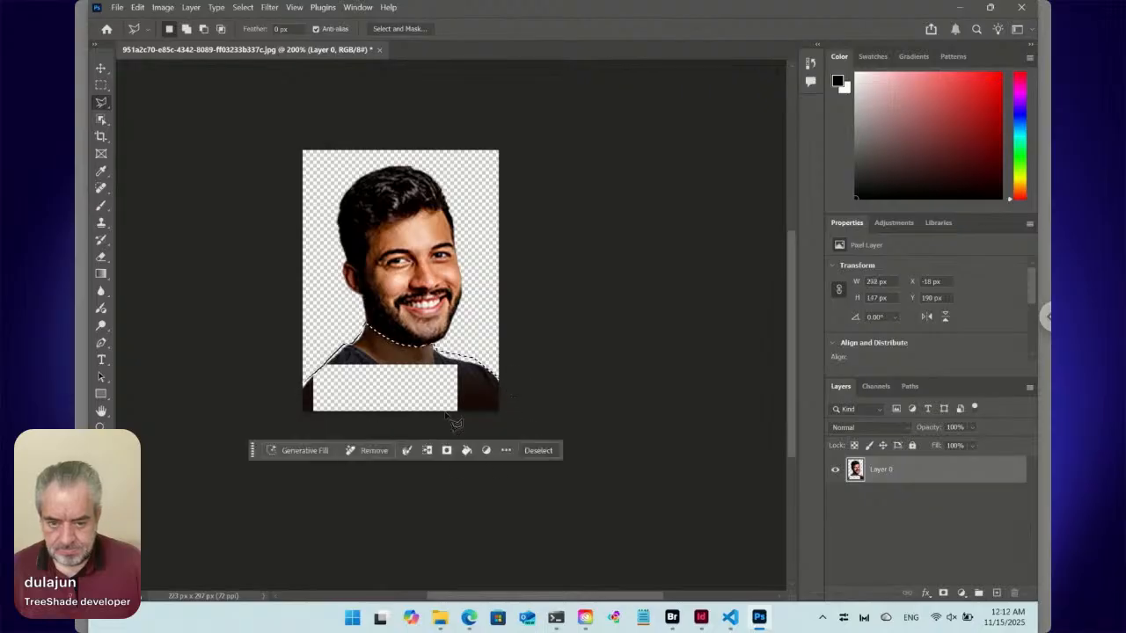
Run Generative Fill on the emptied body area without a prompt, compare the variations, and choose the third one with the red shirt.
{"action": "left_click", "coordinate": [319, 453]}
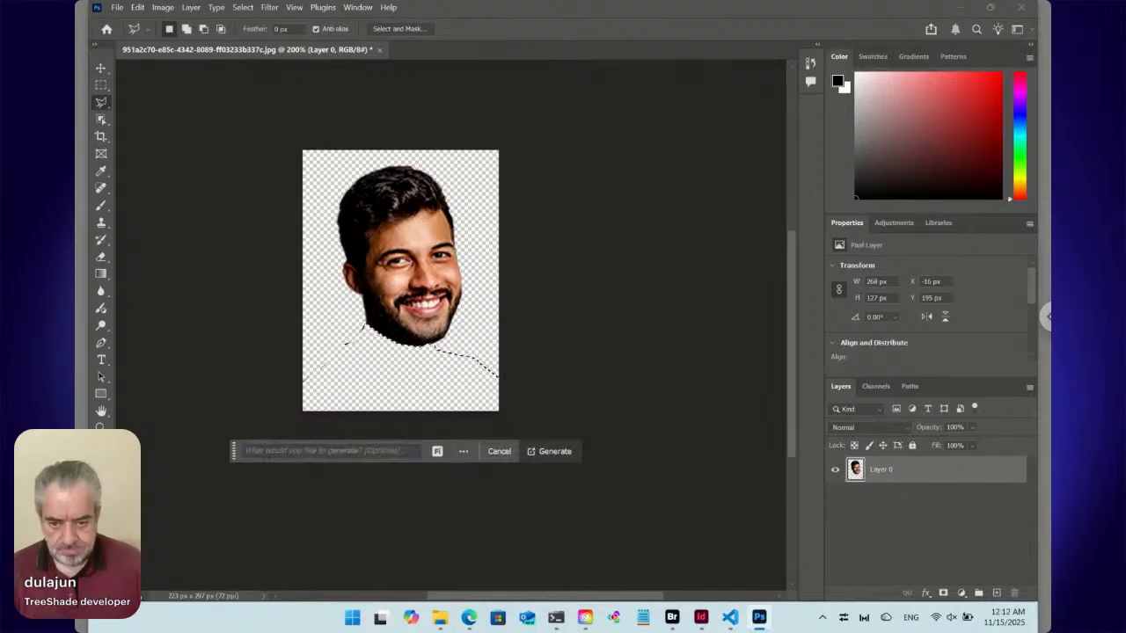
{"action": "left_click", "coordinate": [402, 451]}
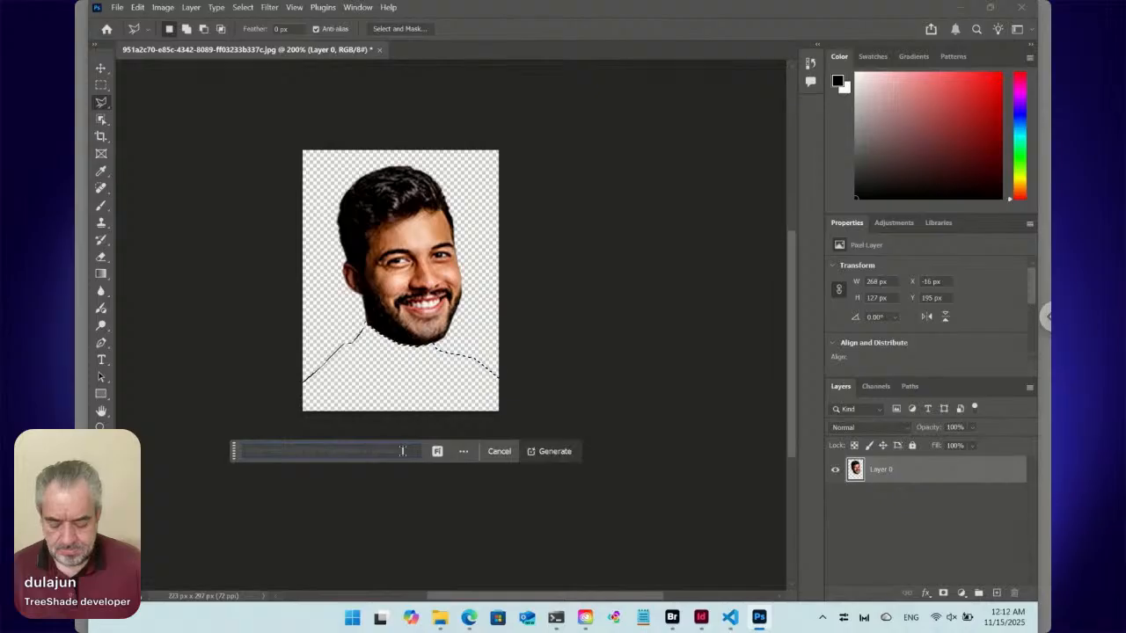
{"action": "left_click", "coordinate": [555, 451]}
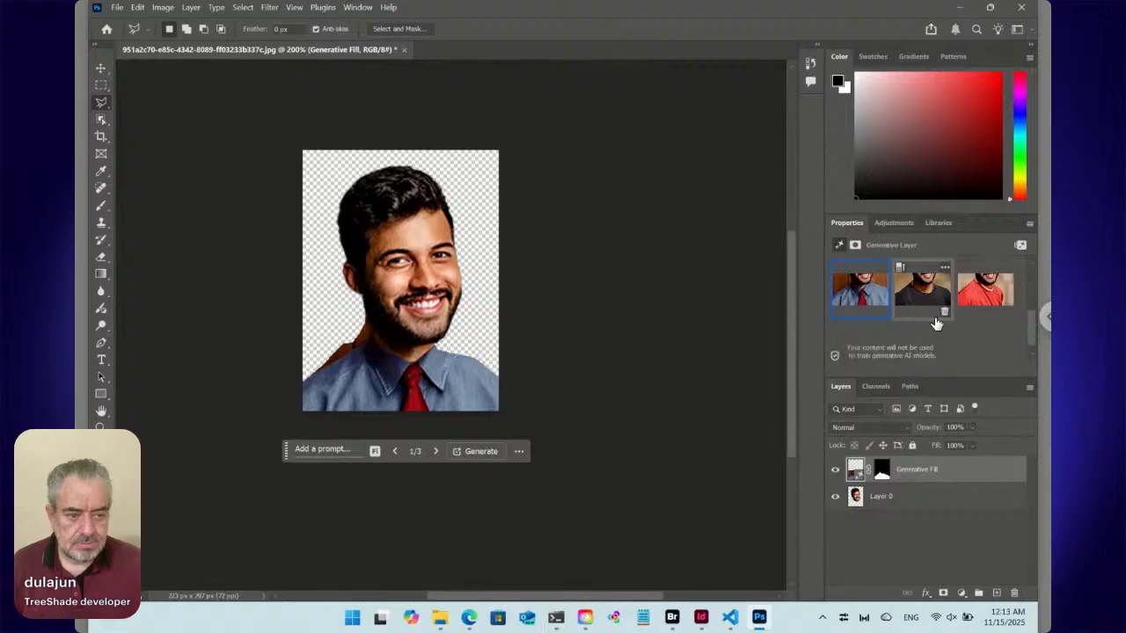
{"action": "left_click", "coordinate": [924, 296]}
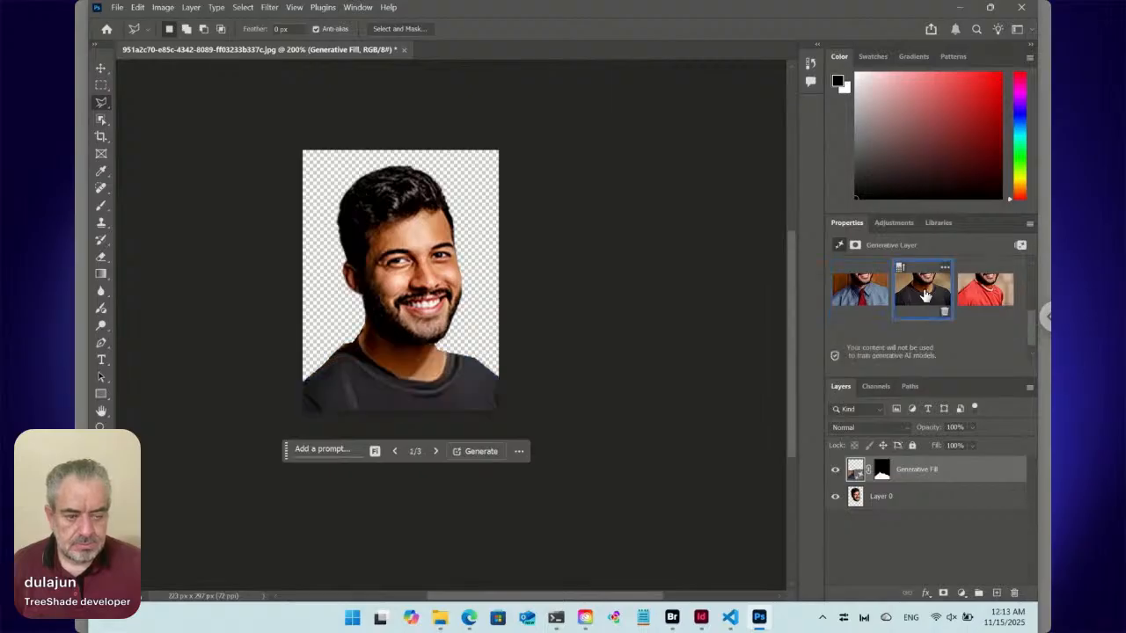
{"action": "left_click", "coordinate": [973, 295]}
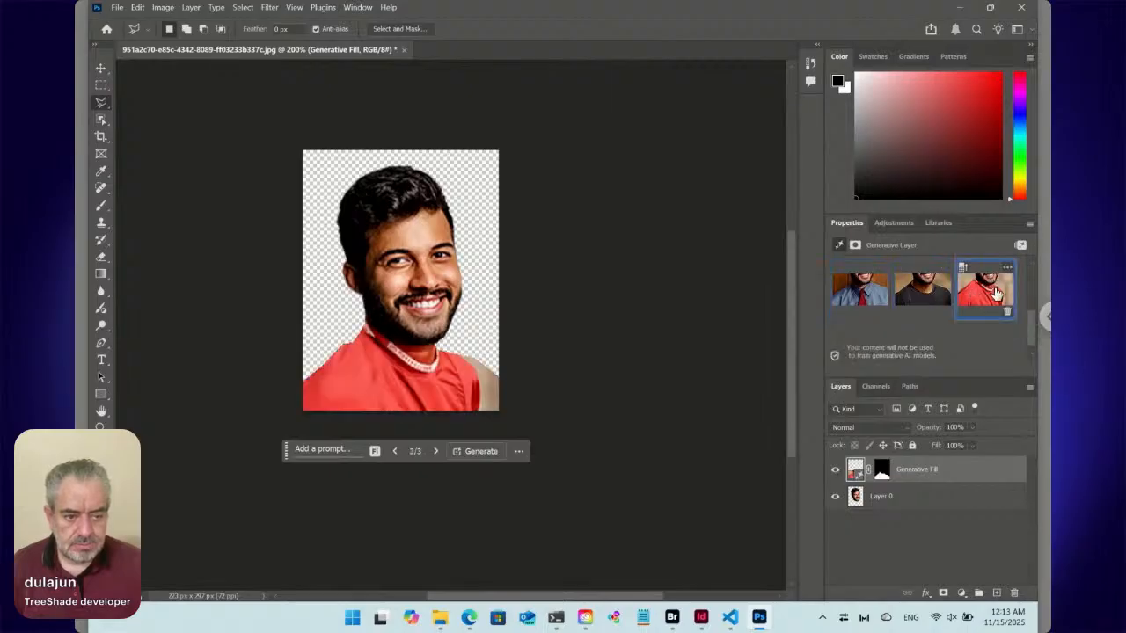
Try to generate more variations for the Generative Fill layer without a prompt.
{"action": "scroll", "coordinate": [989, 299], "scroll_direction": "up", "scroll_amount": 3}
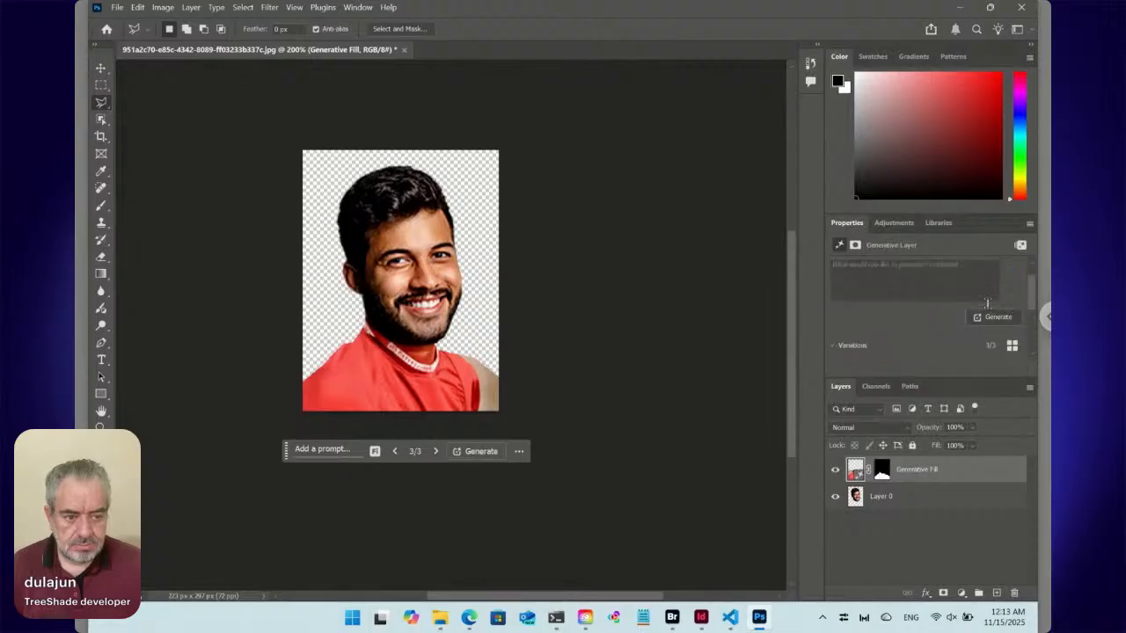
{"action": "left_click", "coordinate": [994, 317]}
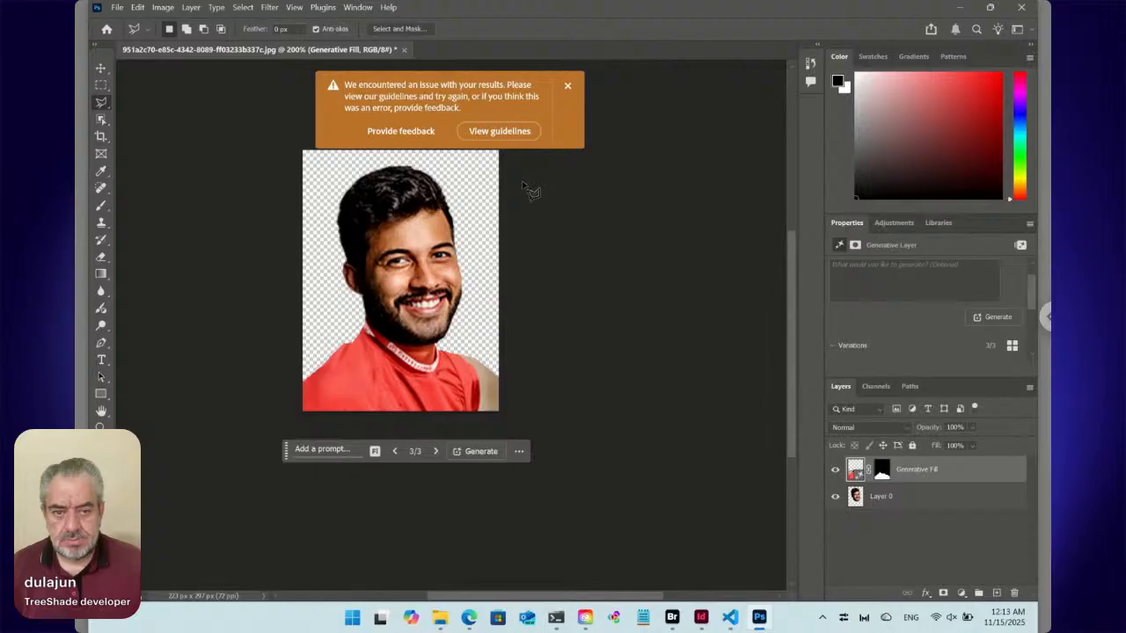
{"action": "left_click", "coordinate": [567, 87]}
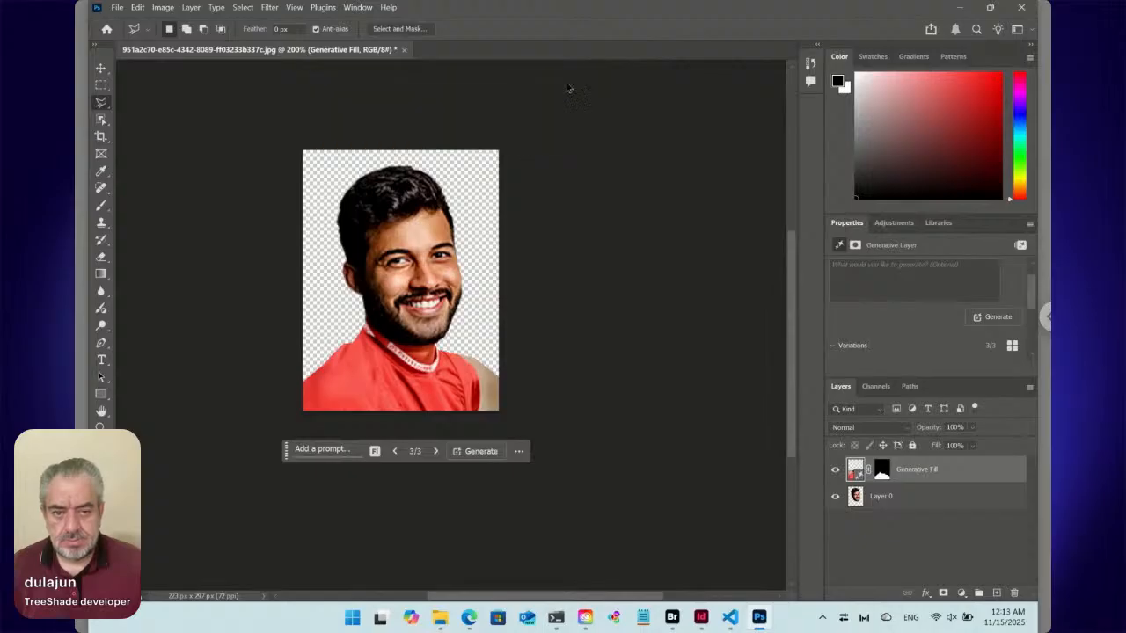
Try to regenerate the speaker's body with the FLUX Kontext Pro partner model.
{"action": "left_click", "coordinate": [375, 452]}
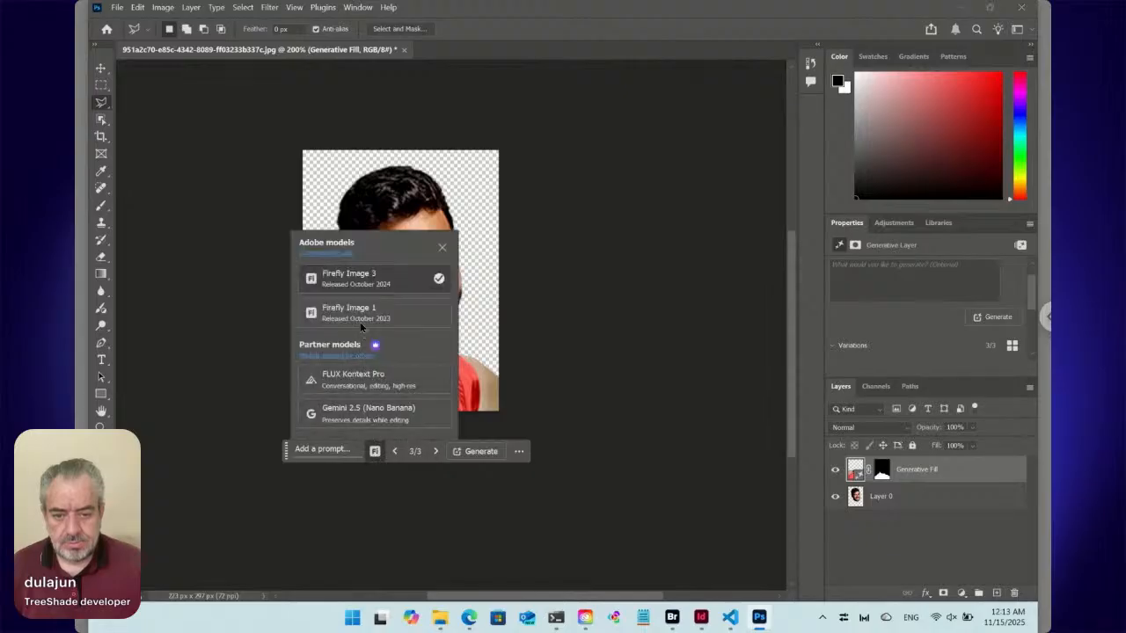
{"action": "left_click", "coordinate": [358, 380]}
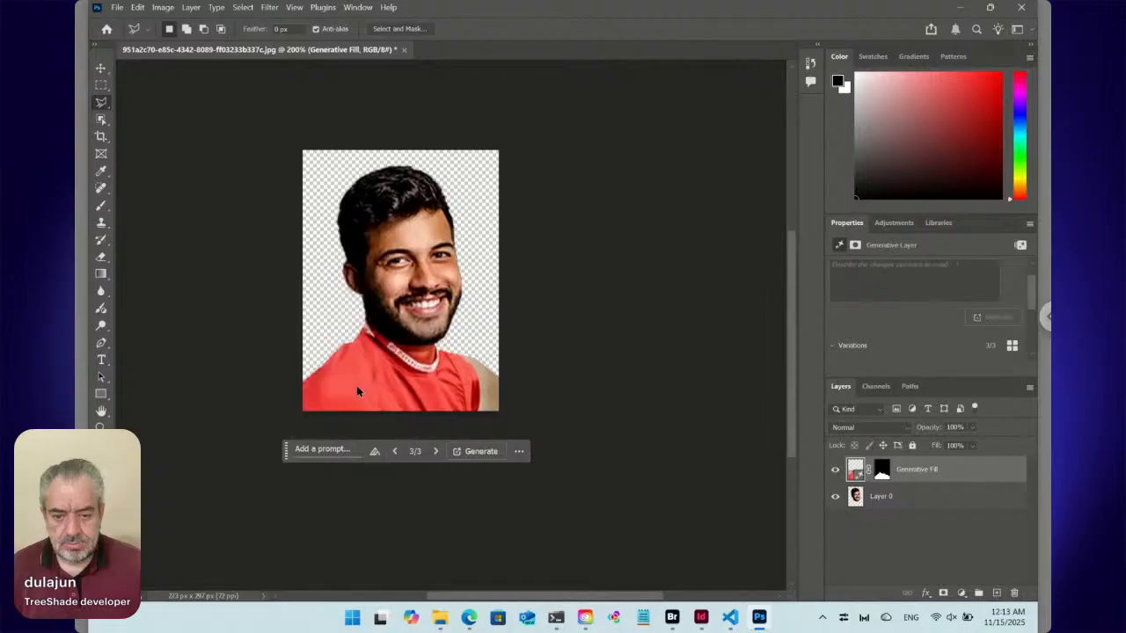
{"action": "left_click", "coordinate": [480, 451]}
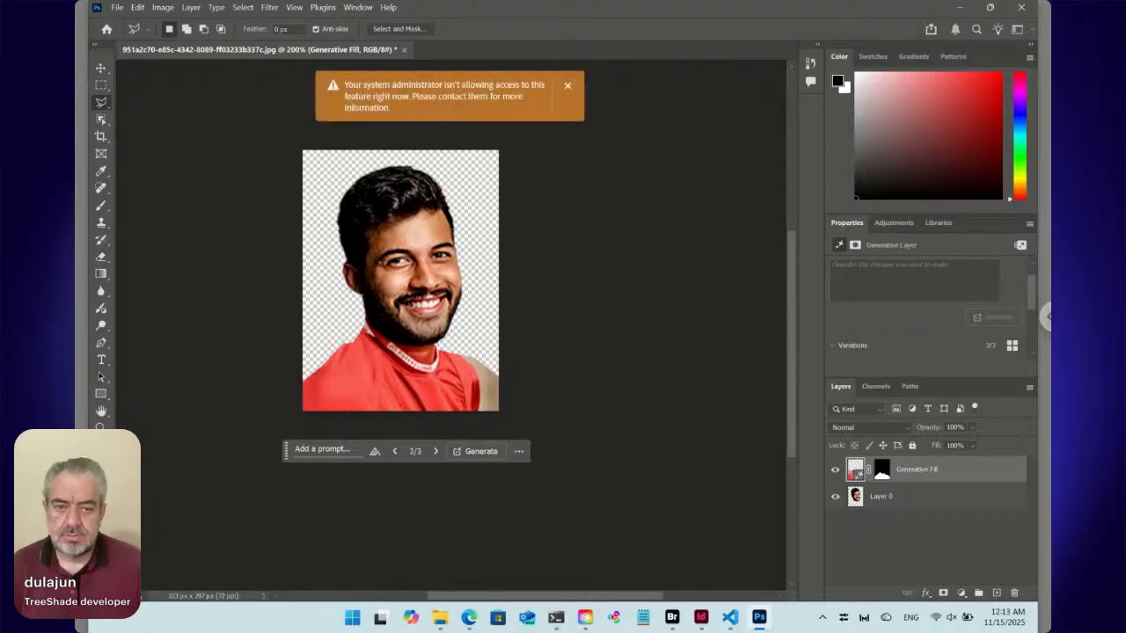
{"action": "left_click", "coordinate": [568, 86]}
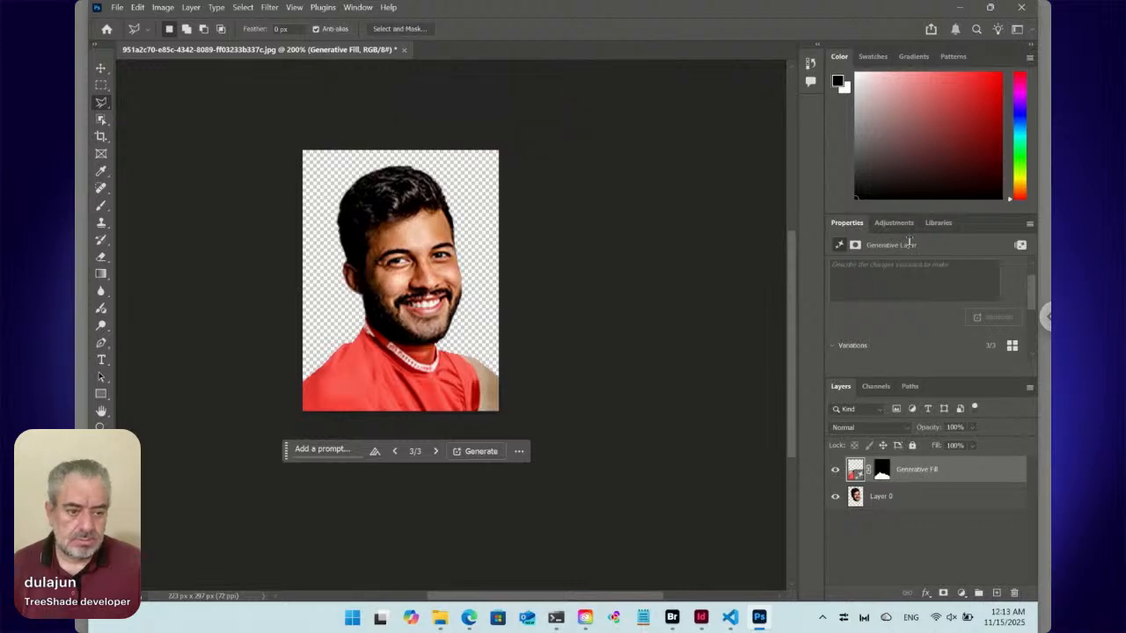
{"action": "left_click", "coordinate": [892, 222]}
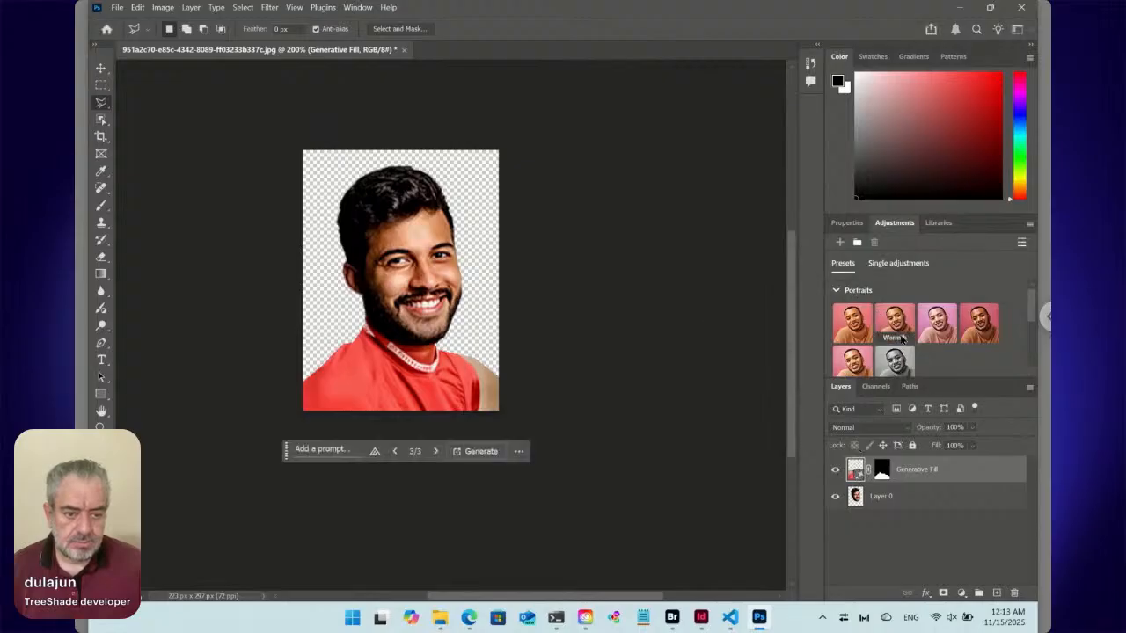
{"action": "scroll", "coordinate": [901, 340], "scroll_direction": "down", "scroll_amount": 3}
{"action": "scroll", "coordinate": [902, 339], "scroll_direction": "up", "scroll_amount": 3}
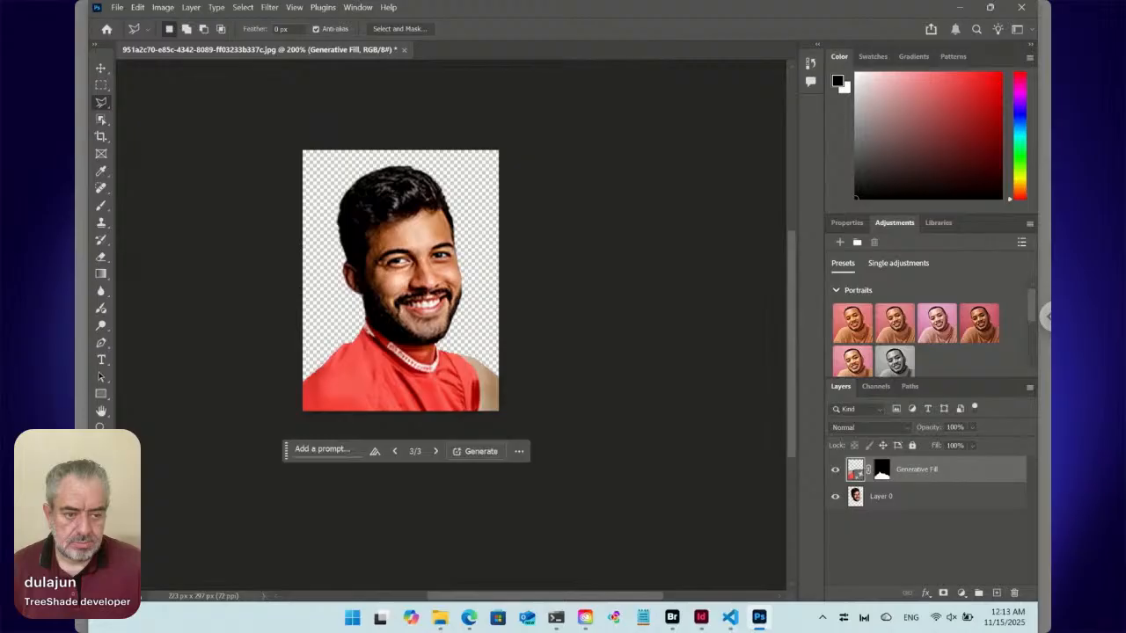
Discard the red-shirt Generative Fill result and delete the selected neck and shoulder area from Layer 0 again.
{"action": "left_click", "coordinate": [836, 291]}
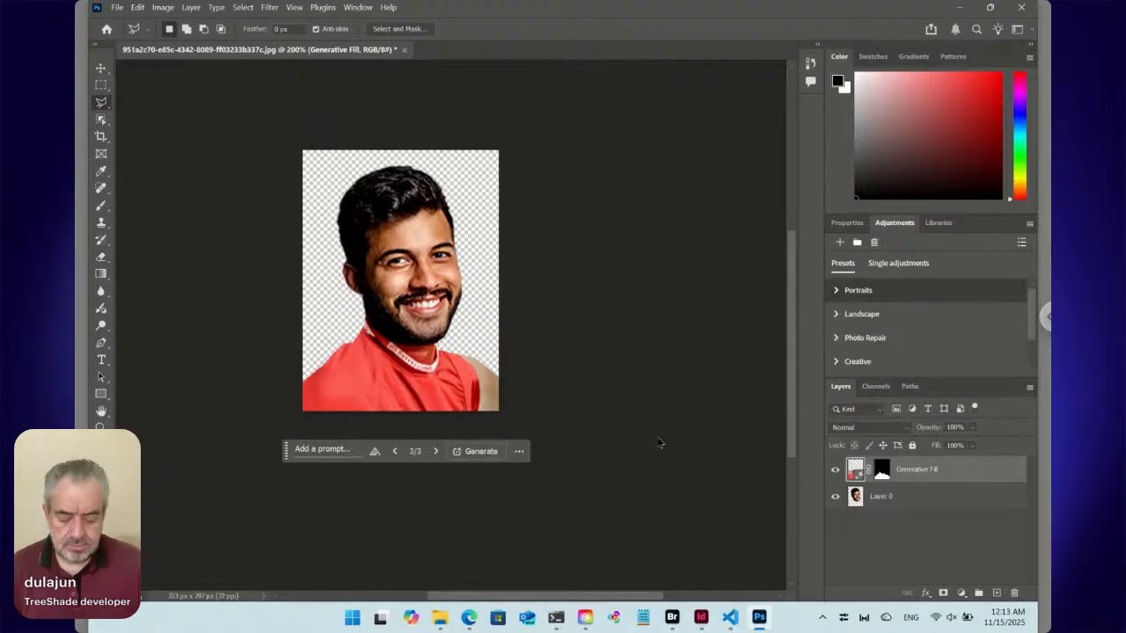
{"action": "key", "text": "Delete"}
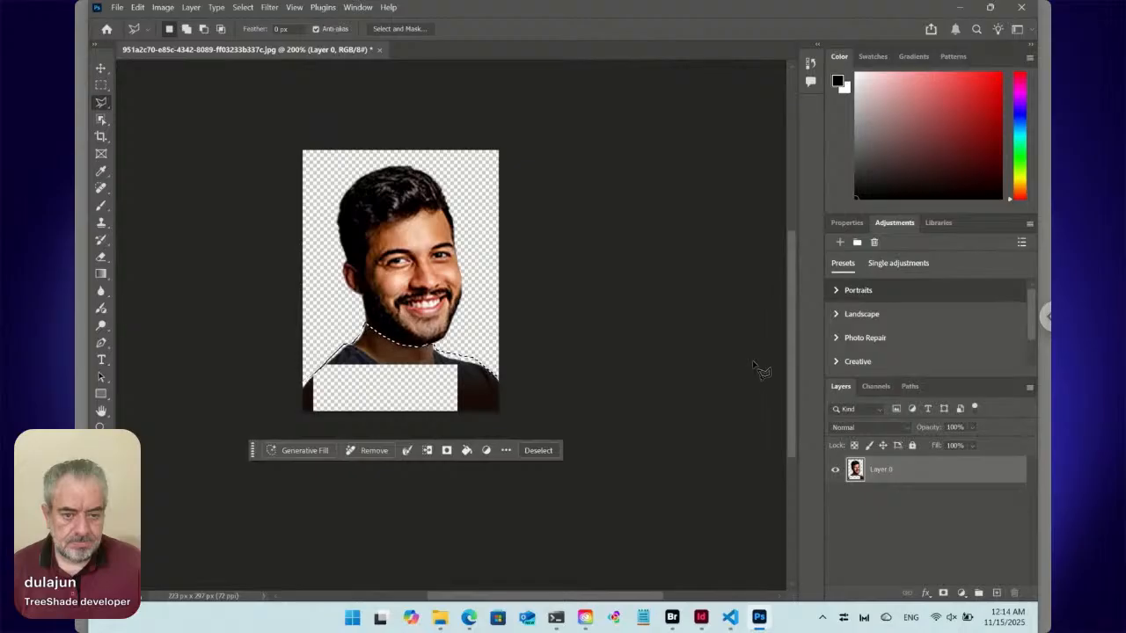
{"action": "key", "text": "Delete"}
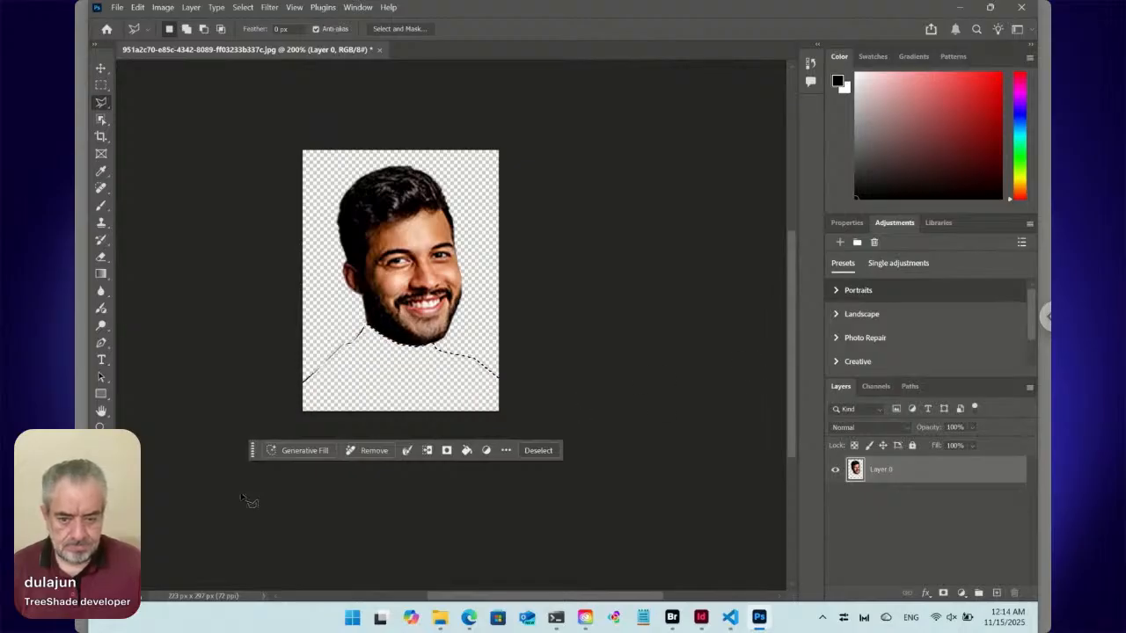
Run Generative Fill on the emptied body area without a prompt, choose the third variation with the dark T-shirt, and merge it into Layer 0.
{"action": "left_click", "coordinate": [318, 454]}
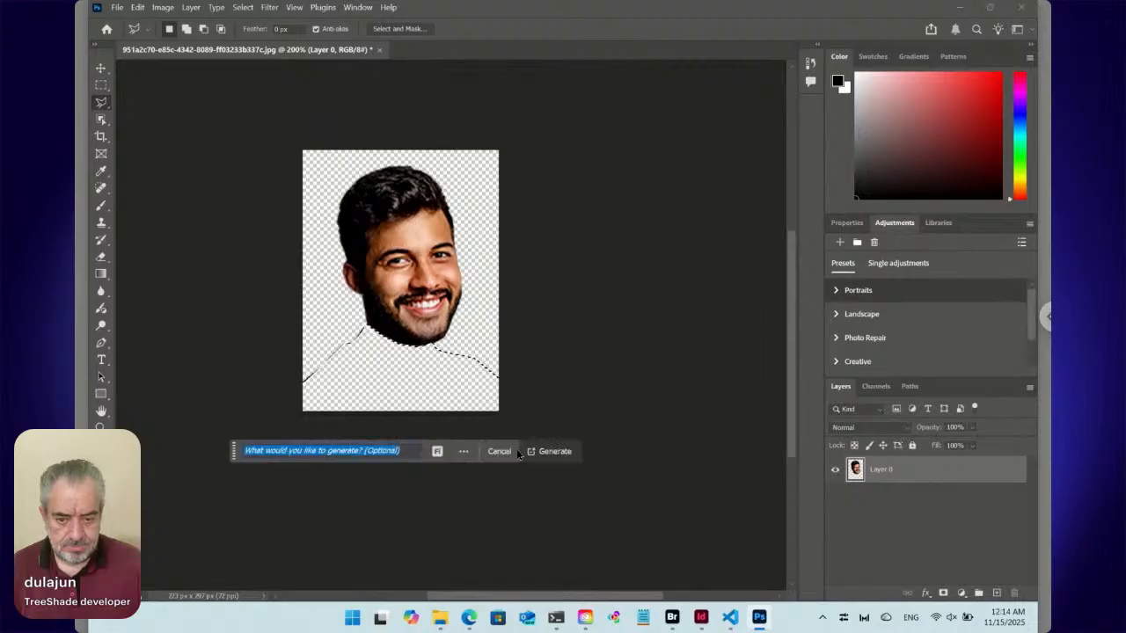
{"action": "left_click", "coordinate": [549, 452]}
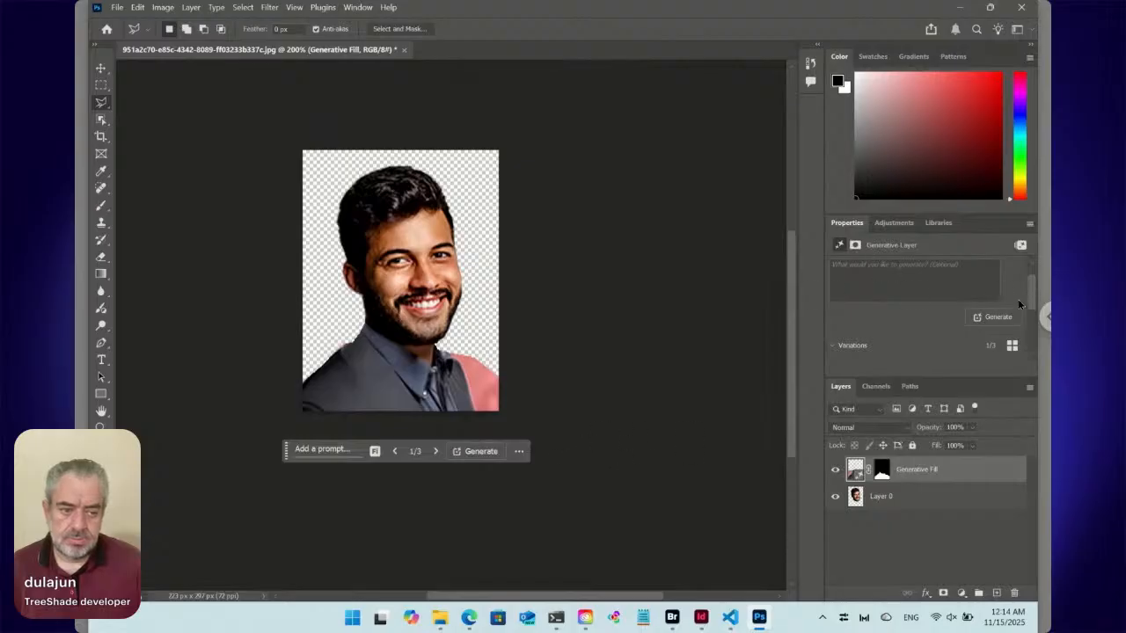
{"action": "left_click_drag", "start_coordinate": [1029, 297], "coordinate": [1028, 322]}
{"action": "left_click", "coordinate": [1001, 323]}
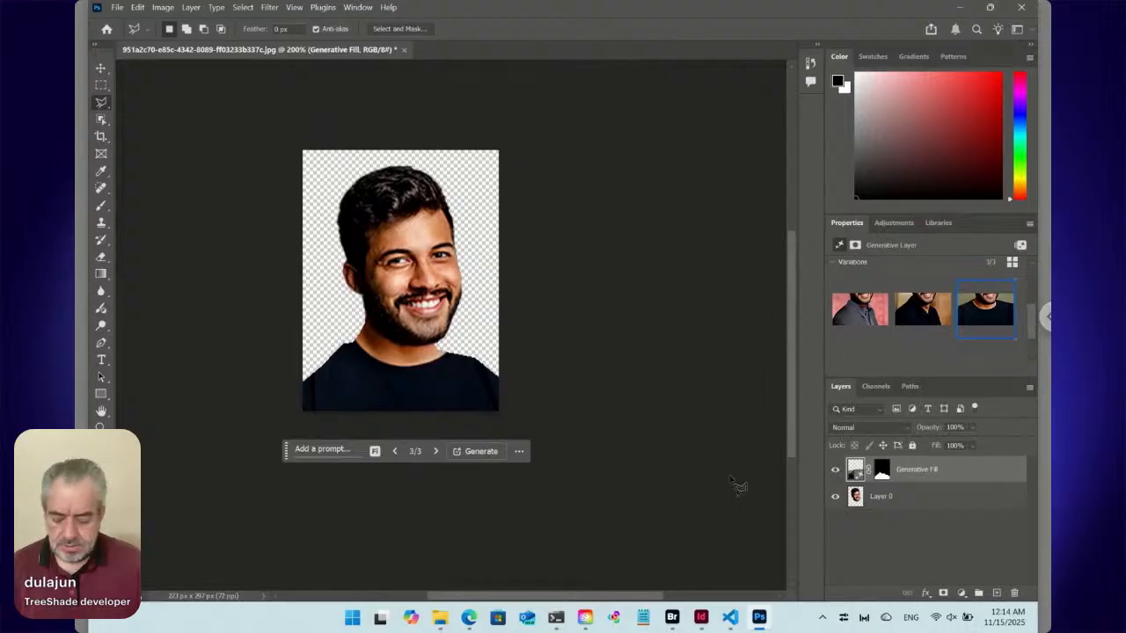
{"action": "key", "text": "ctrl+e"}
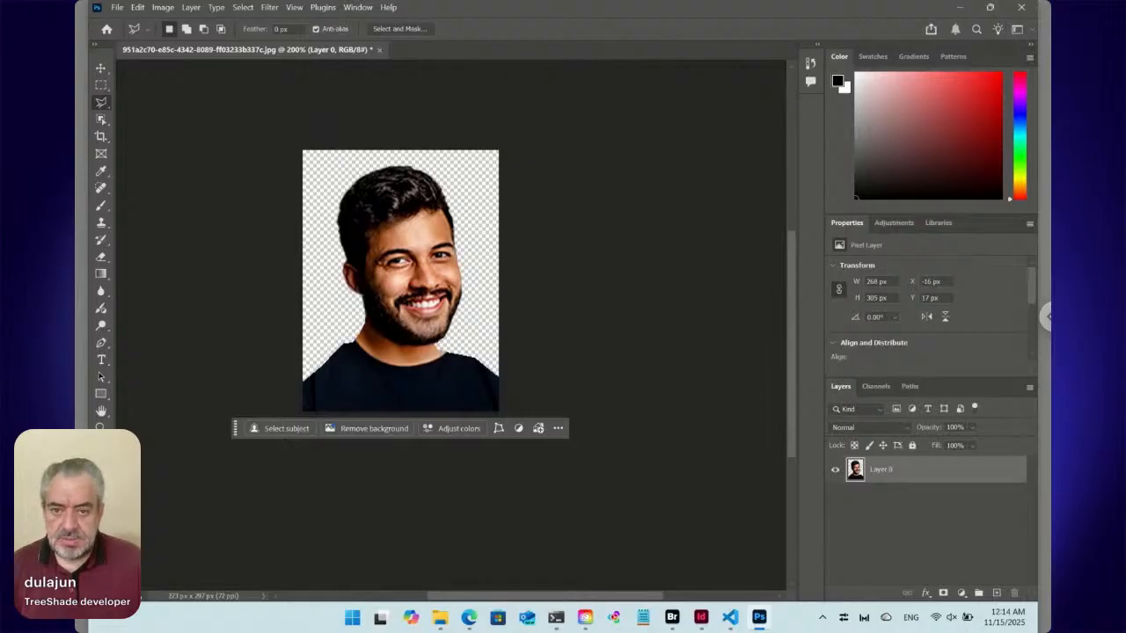
{"action": "key", "text": "ctrl+s"}
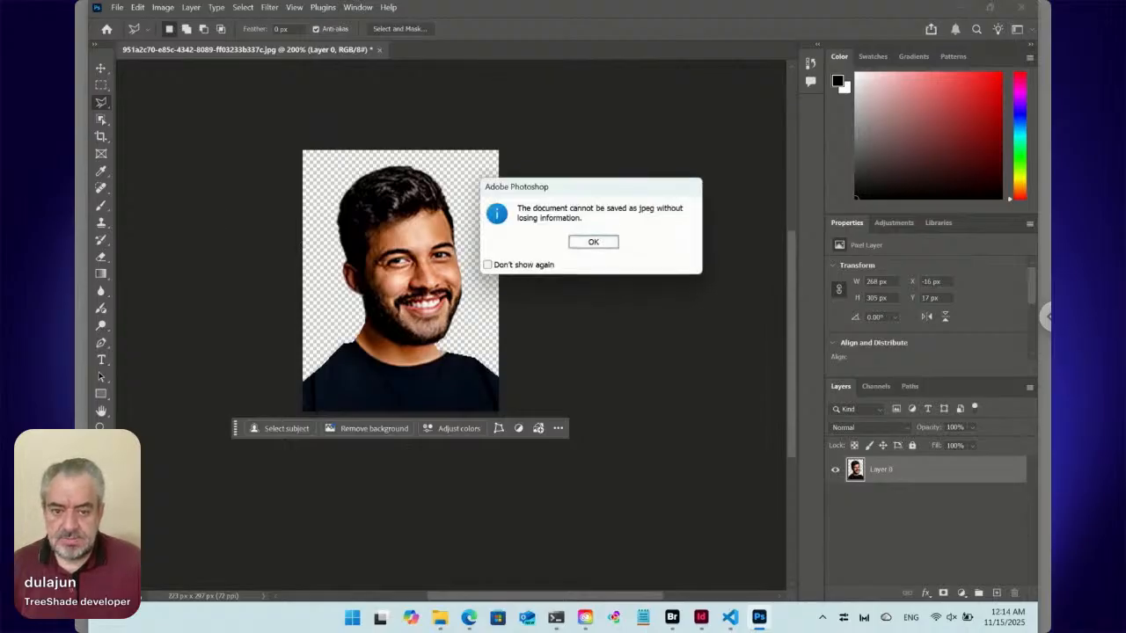
{"action": "left_click", "coordinate": [608, 242]}
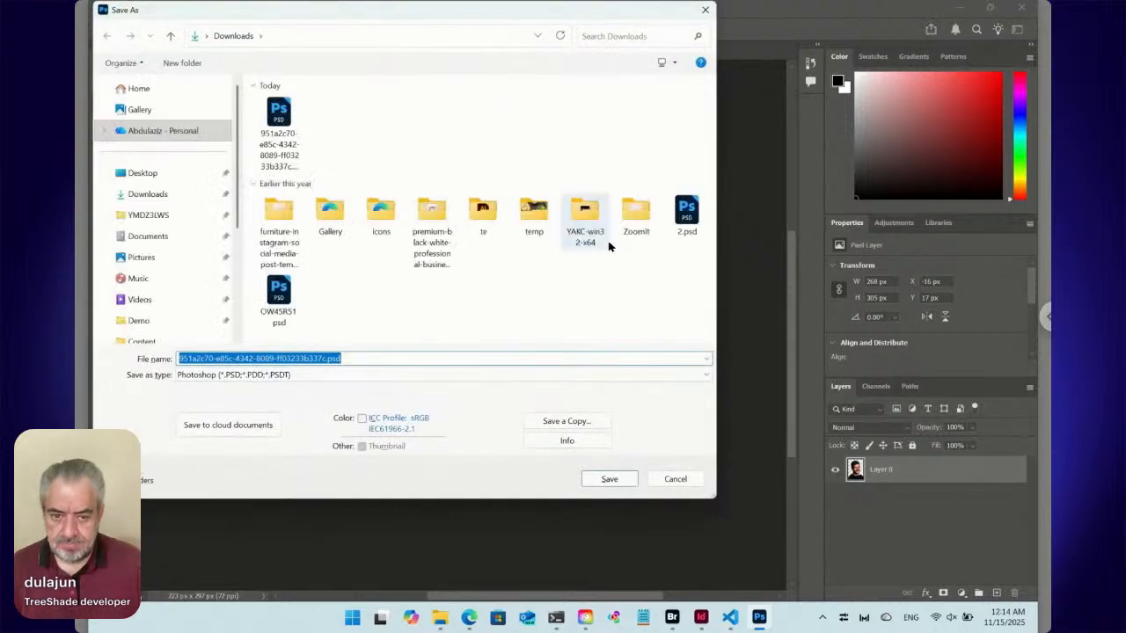
{"action": "left_click", "coordinate": [681, 481]}
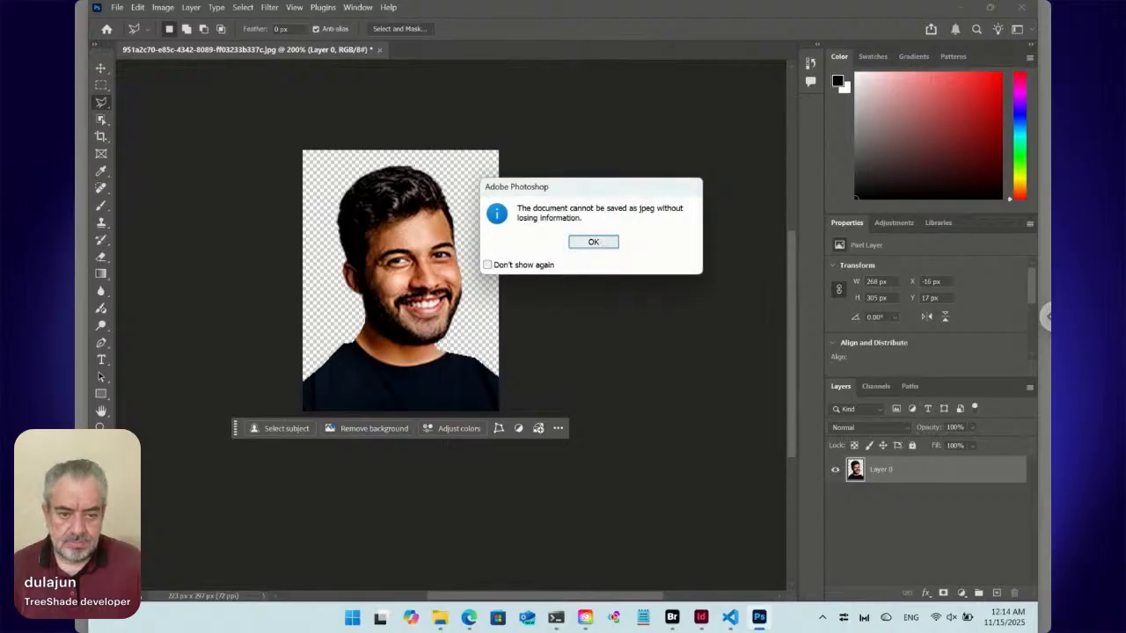
Start saving the merged portrait as a new file and set its format to PNG.
{"action": "left_click", "coordinate": [594, 242]}
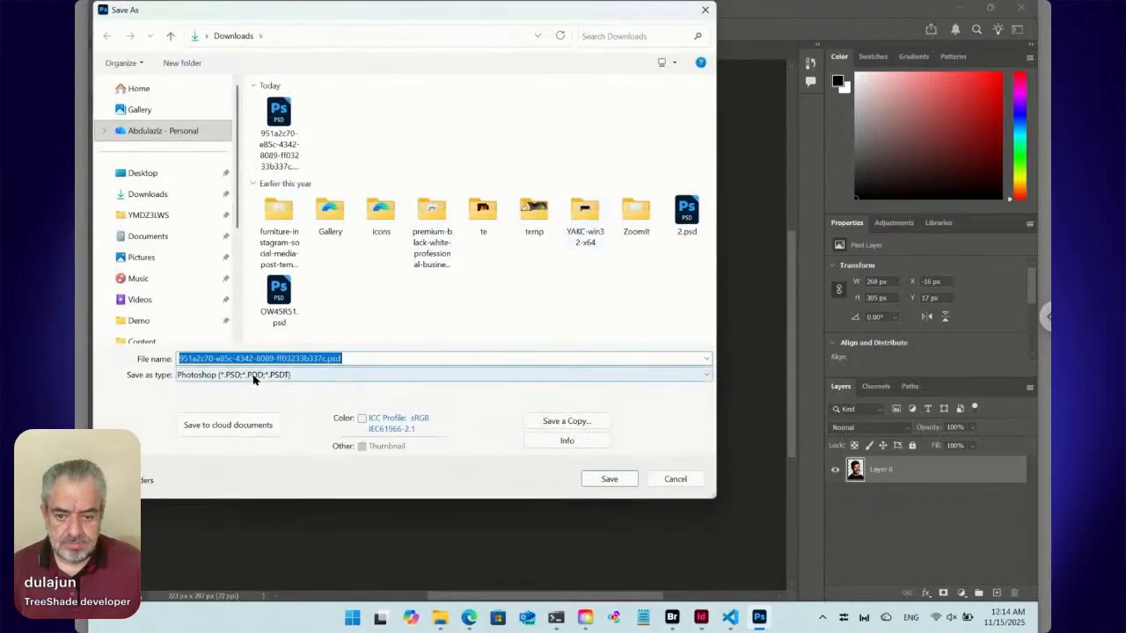
{"action": "left_click", "coordinate": [255, 374]}
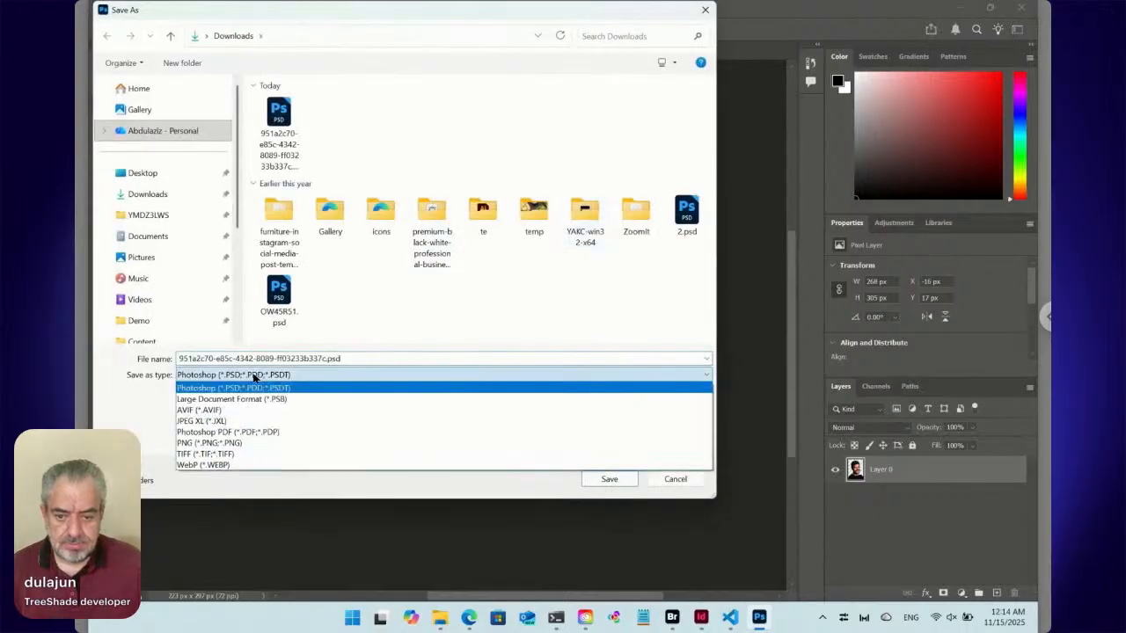
{"action": "left_click", "coordinate": [250, 443]}
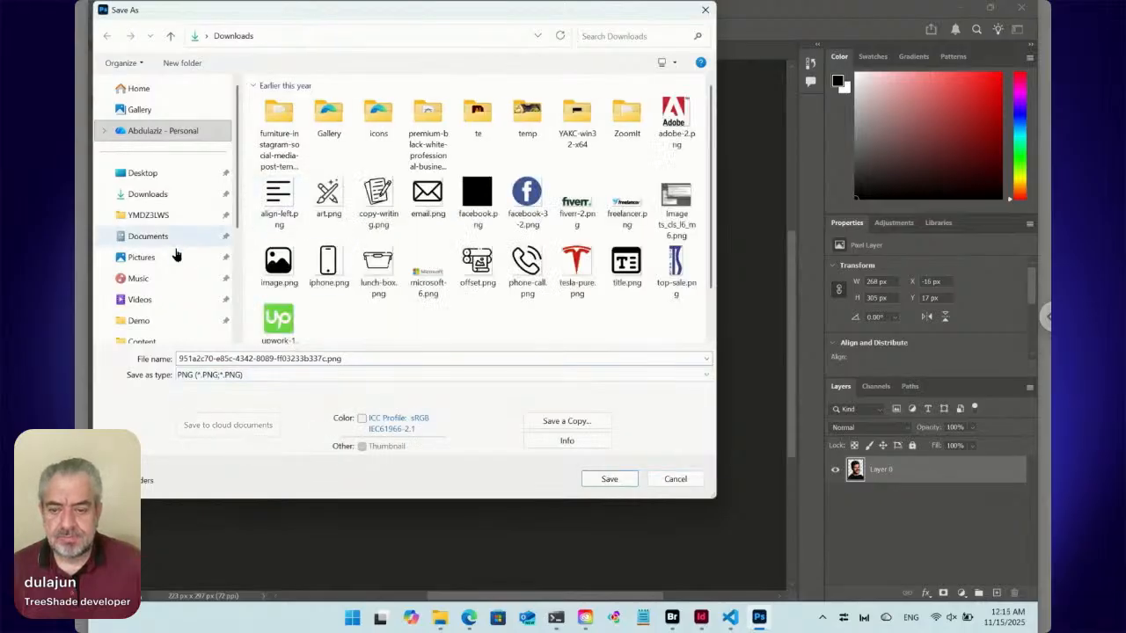
Set the save location to the folder TRSD > Workshop > Testing > TestC on the Data (D:) drive.
{"action": "scroll", "coordinate": [225, 292], "scroll_direction": "down", "scroll_amount": 1}
{"action": "scroll", "coordinate": [226, 292], "scroll_direction": "down", "scroll_amount": 2}
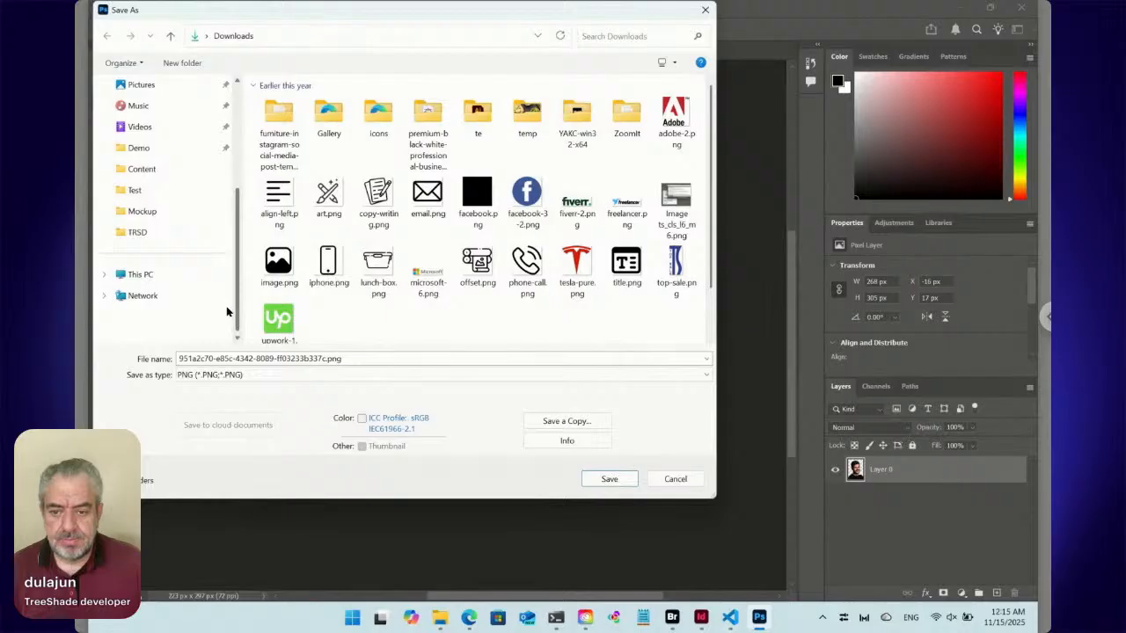
{"action": "left_click", "coordinate": [158, 281]}
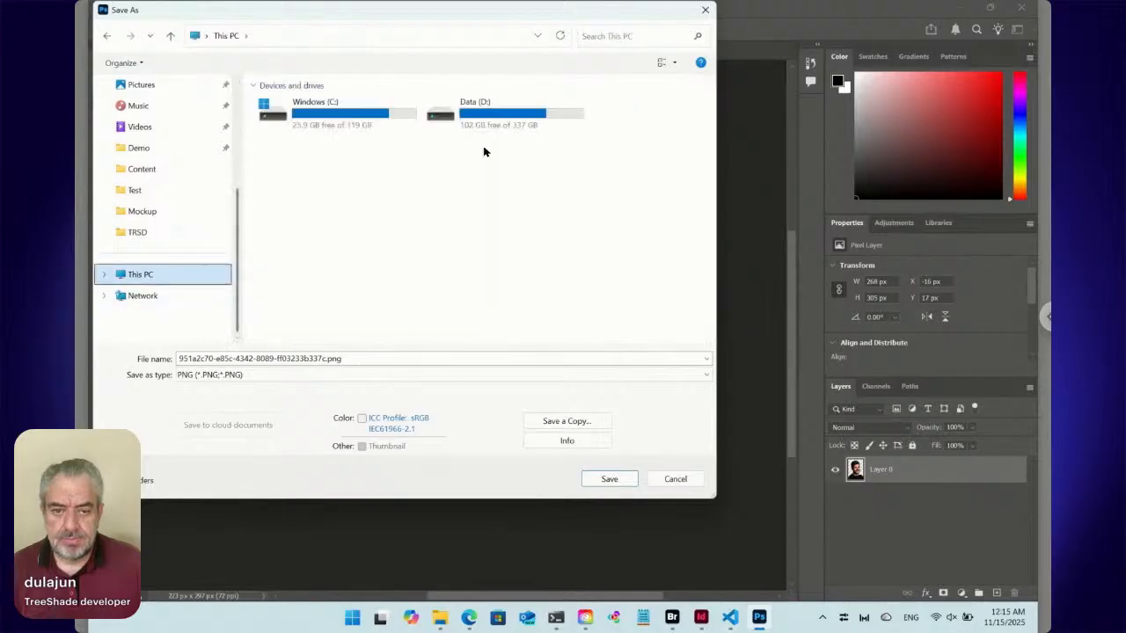
{"action": "double_click", "coordinate": [506, 121]}
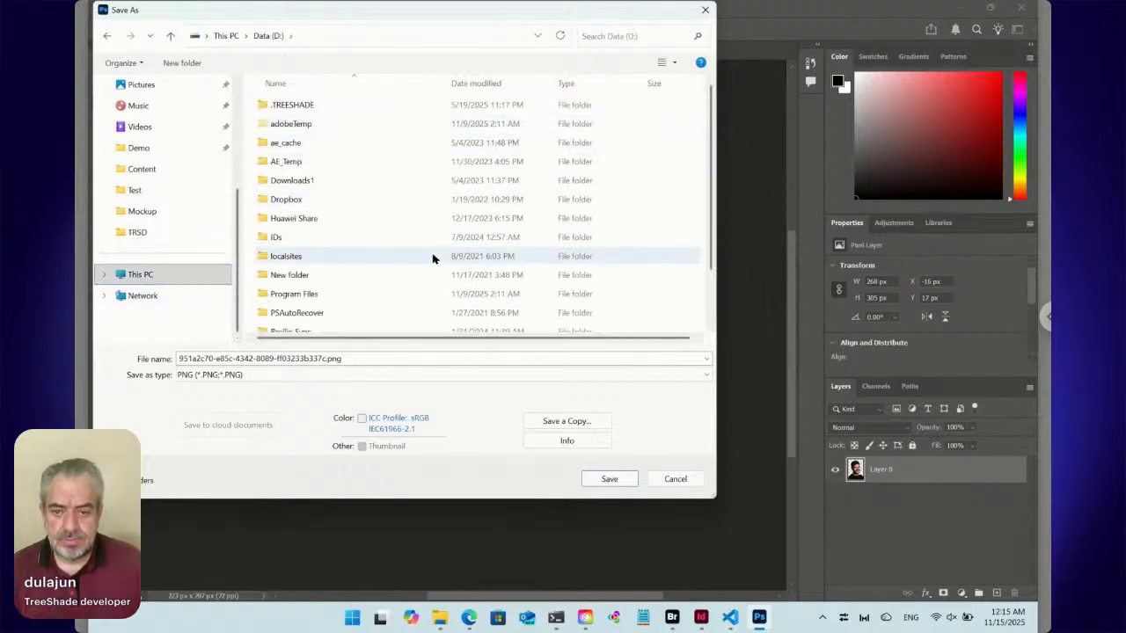
{"action": "key", "text": "t"}
{"action": "key", "text": "t"}
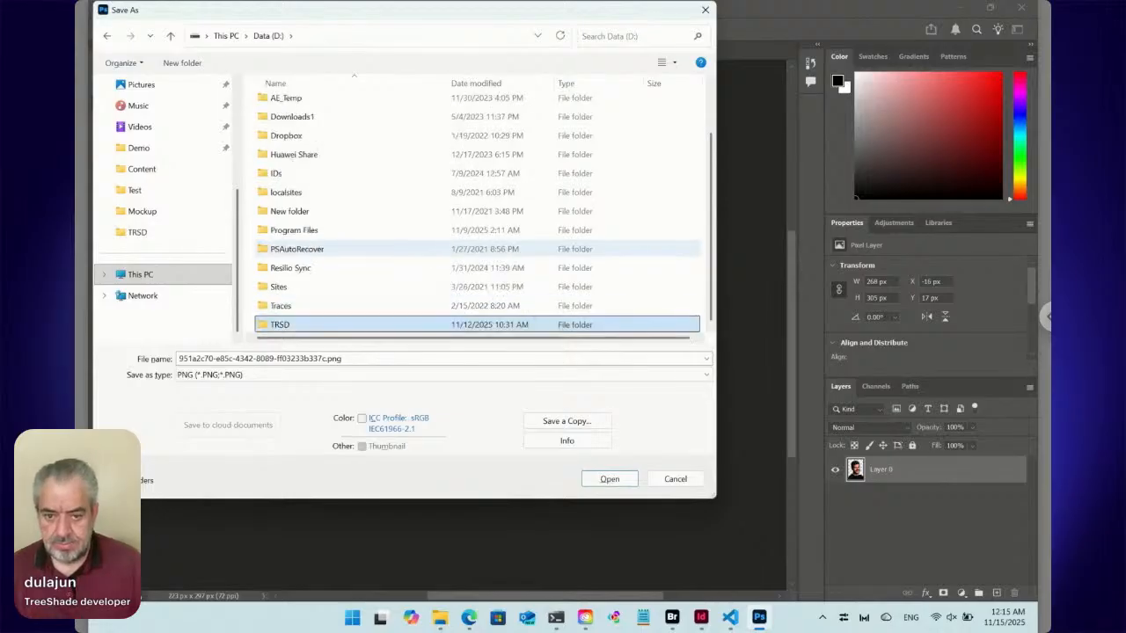
{"action": "double_click", "coordinate": [264, 326]}
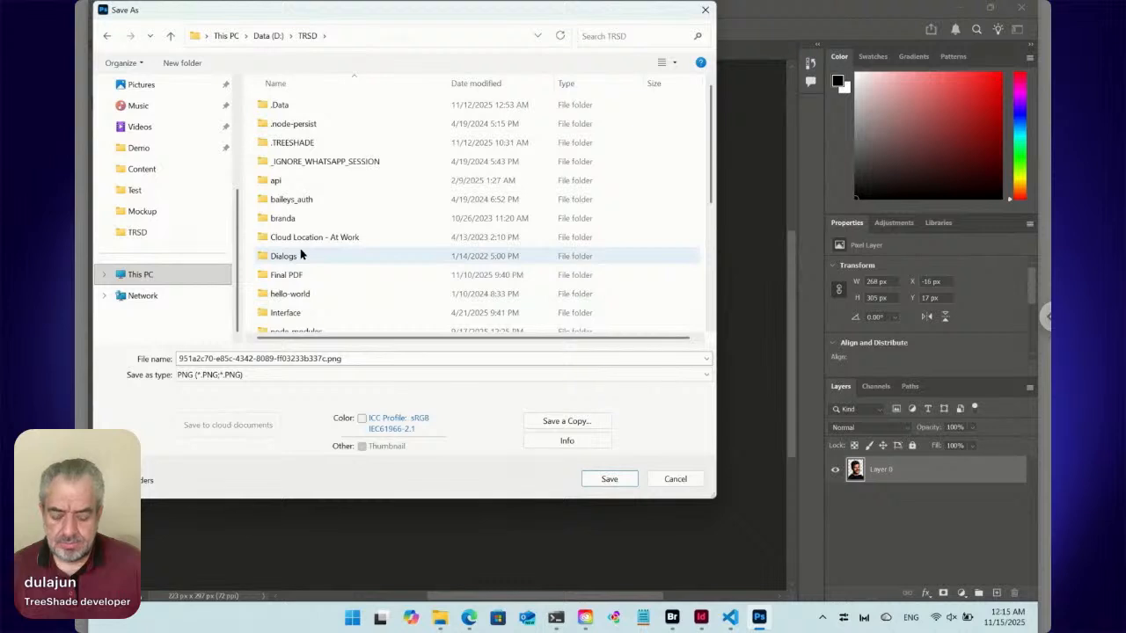
{"action": "key", "text": "w"}
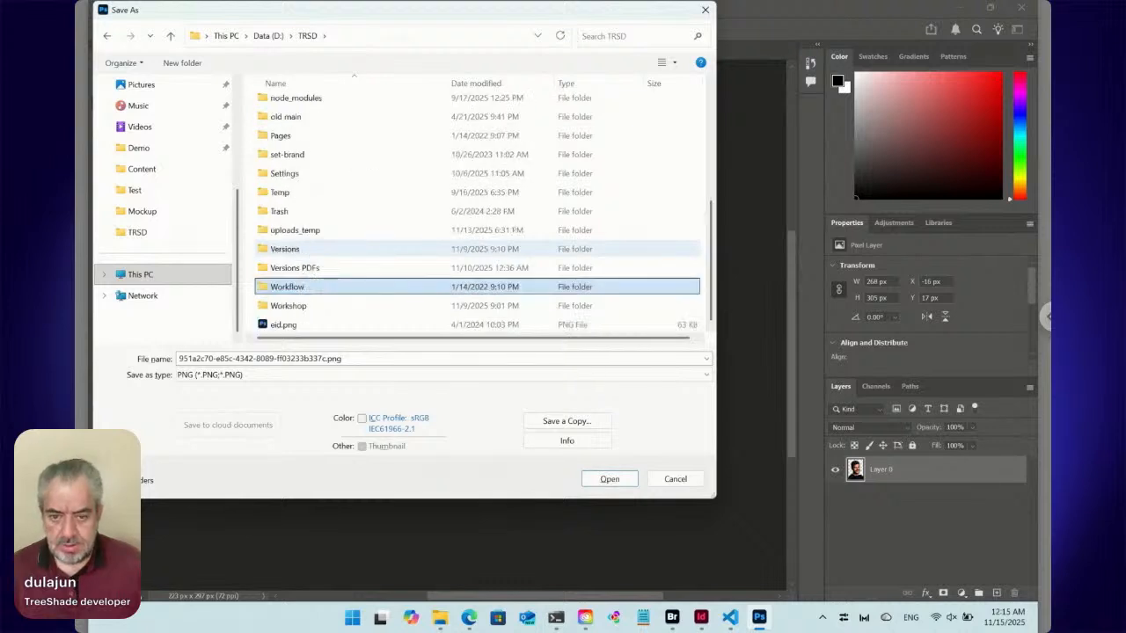
{"action": "double_click", "coordinate": [274, 305]}
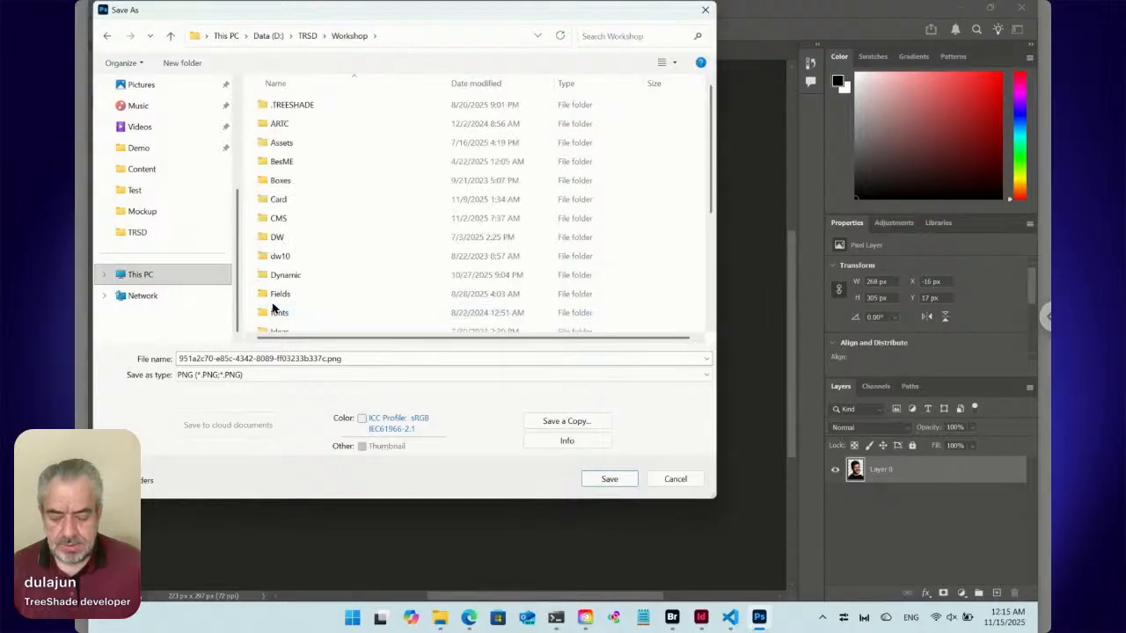
{"action": "type", "text": "te"}
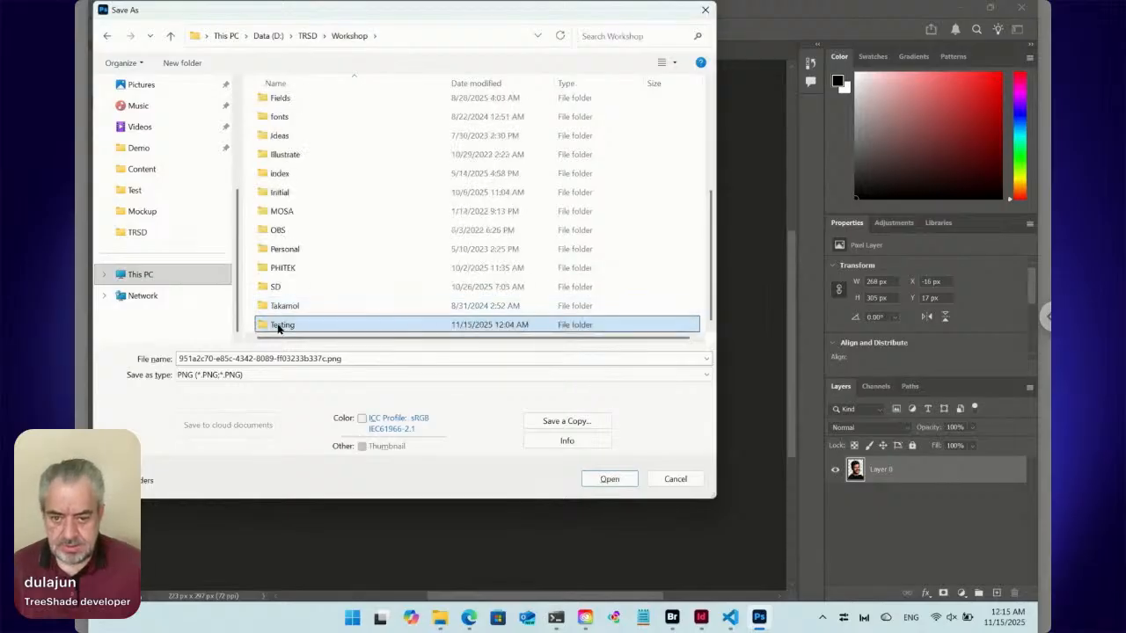
{"action": "double_click", "coordinate": [275, 325]}
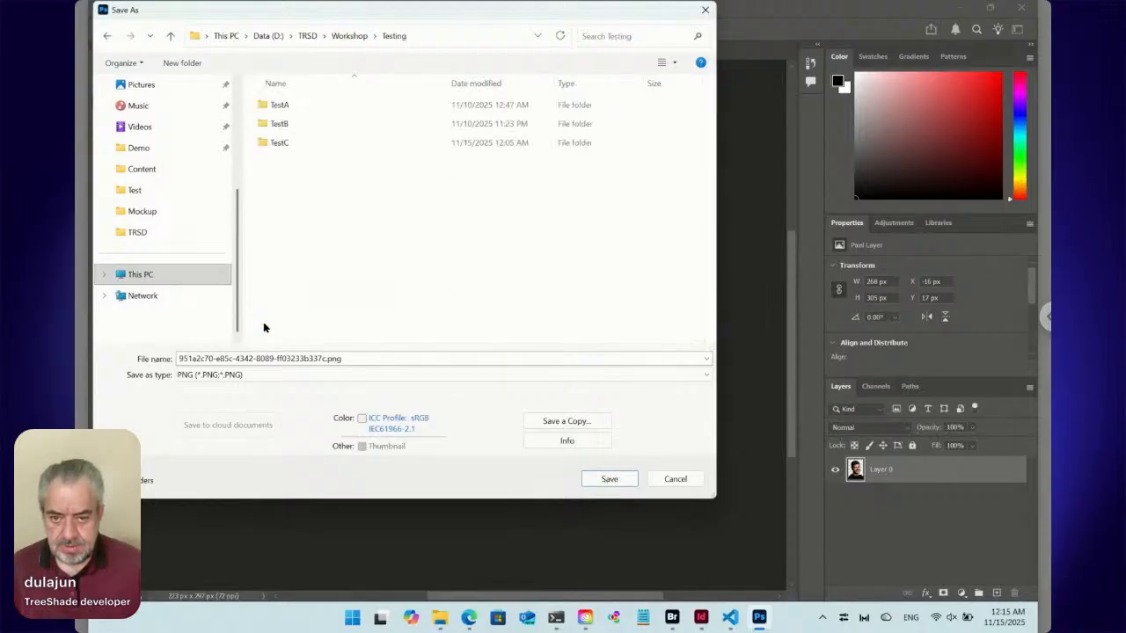
{"action": "double_click", "coordinate": [281, 145]}
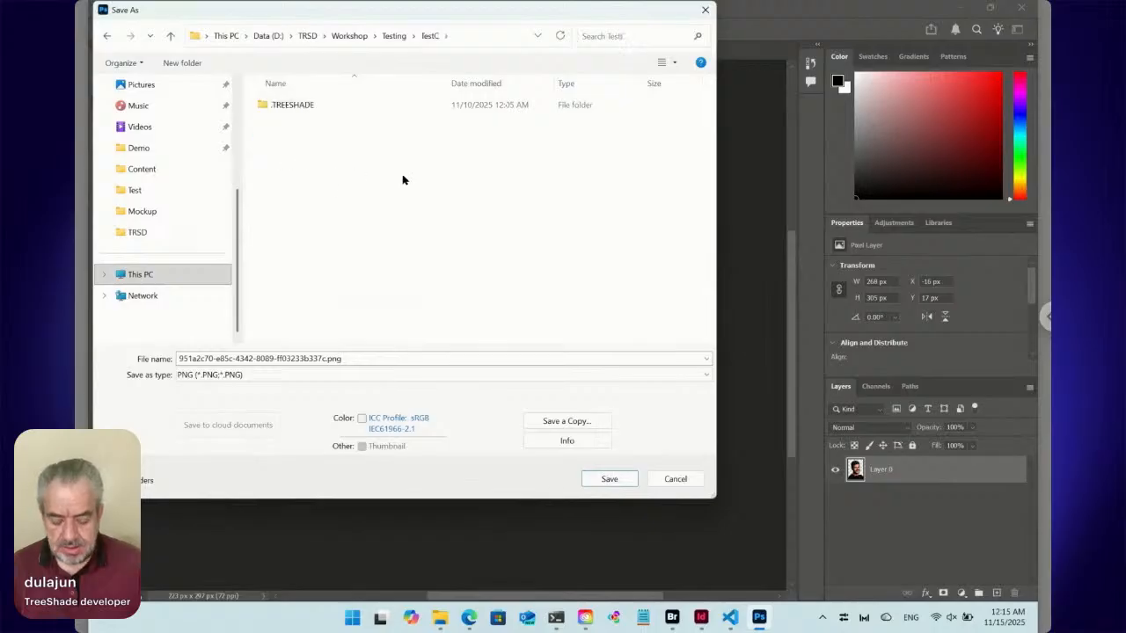
Create a folder named Data inside TestC and open it as the save location.
{"action": "key", "text": "ctrl+shift+n"}
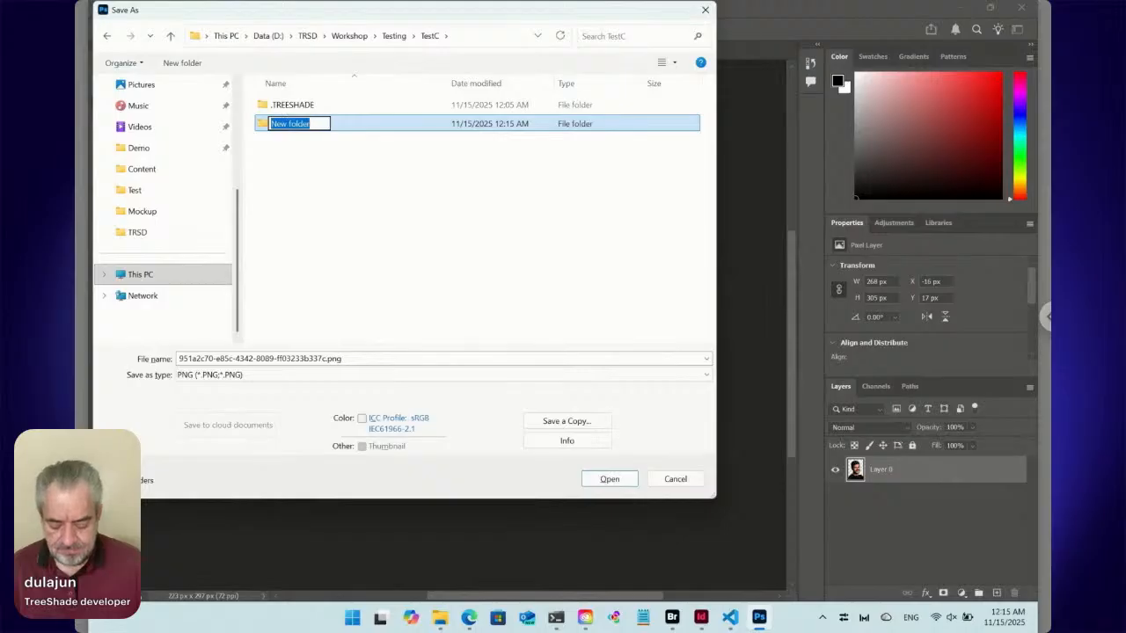
{"action": "type", "text": "Data"}
{"action": "key", "text": "Return"}
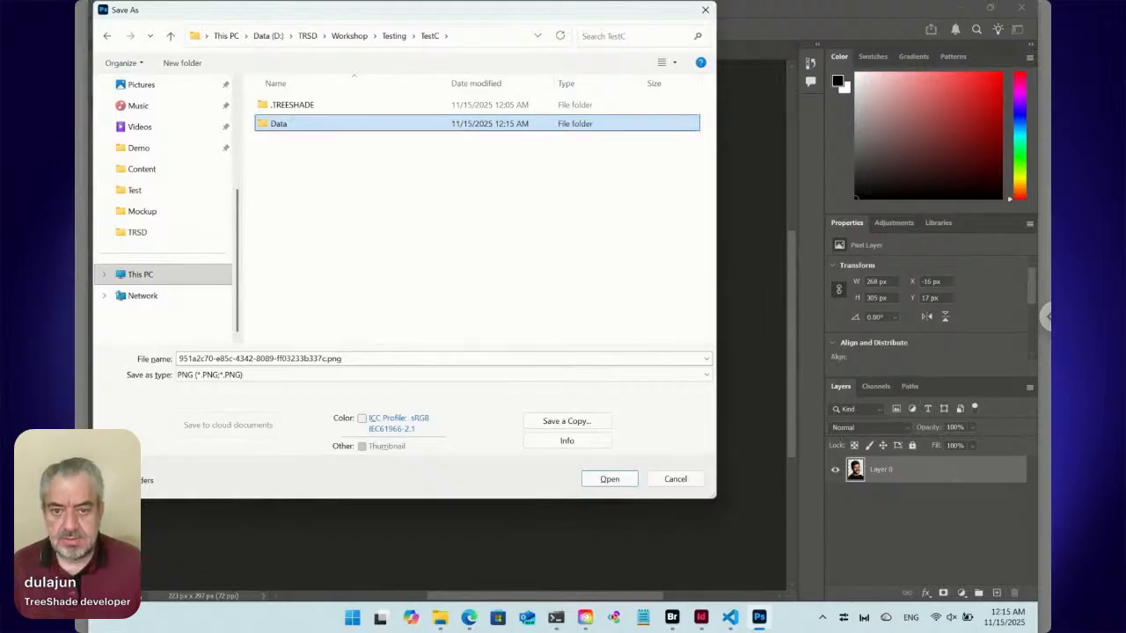
{"action": "double_click", "coordinate": [264, 125]}
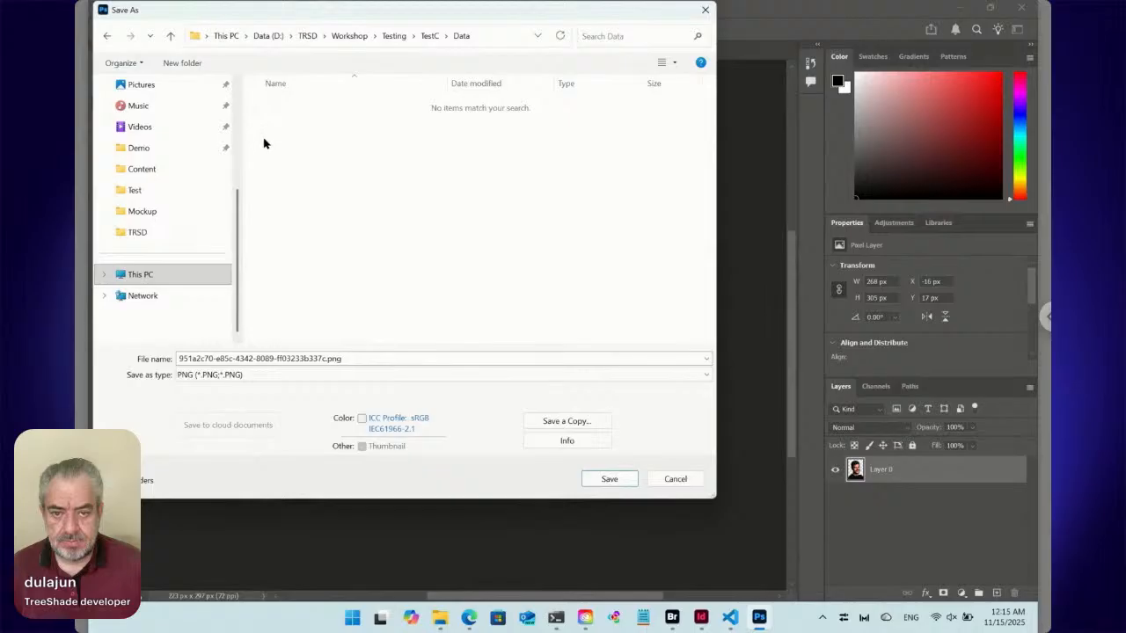
Save the portrait as Portrait.png with the default PNG options and close the document.
{"action": "left_click", "coordinate": [297, 358]}
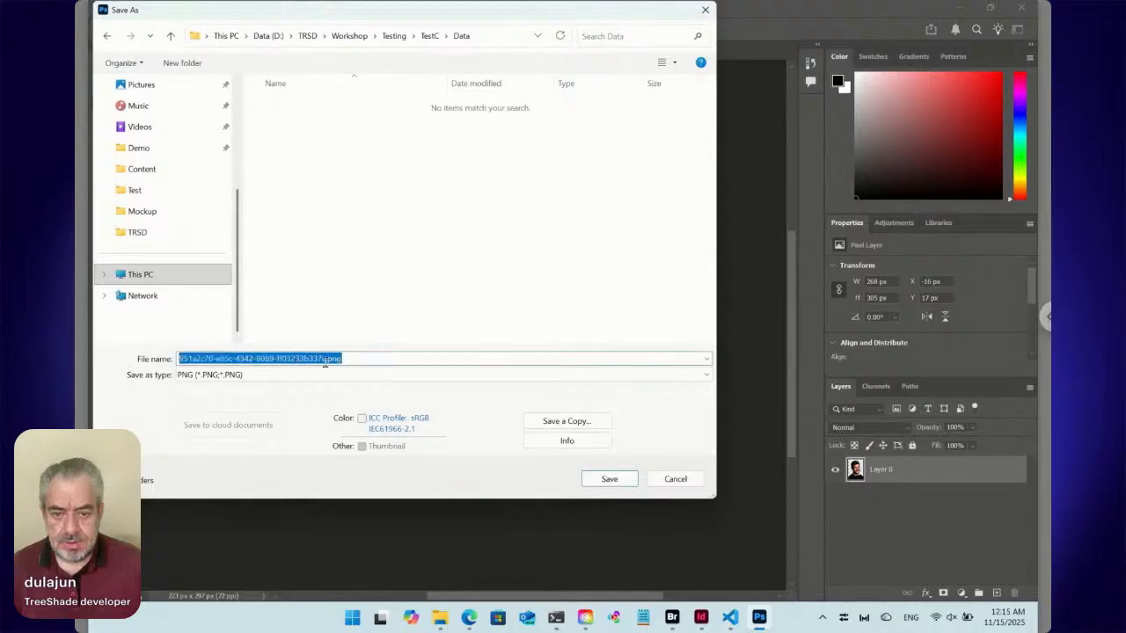
{"action": "left_click", "coordinate": [325, 359]}
{"action": "left_click_drag", "start_coordinate": [325, 358], "coordinate": [121, 354]}
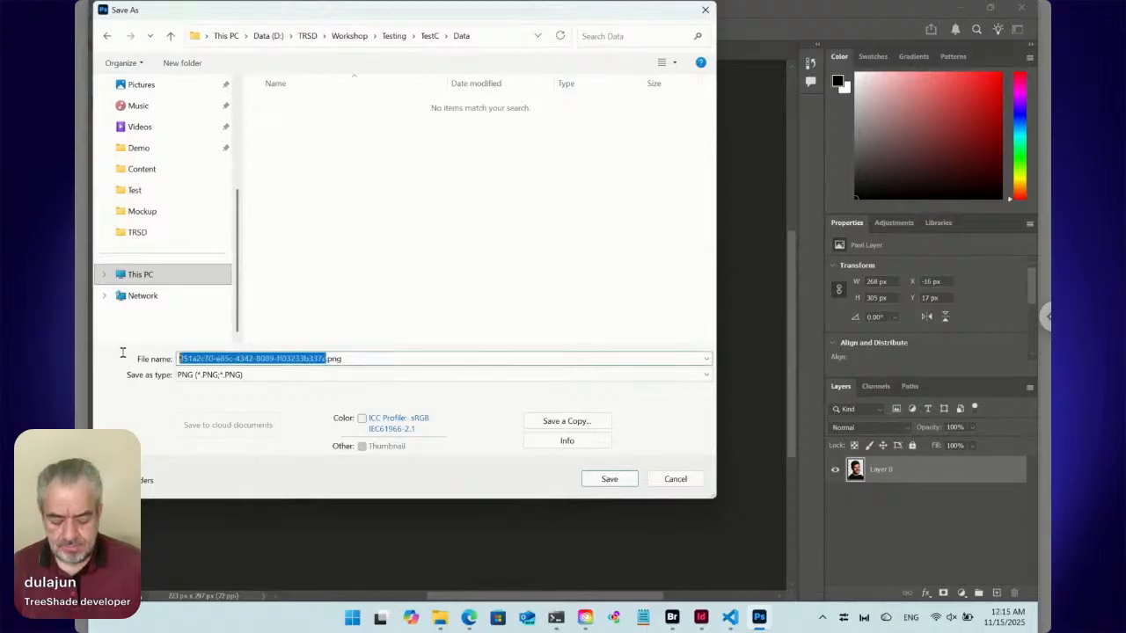
{"action": "type", "text": "Portrai"}
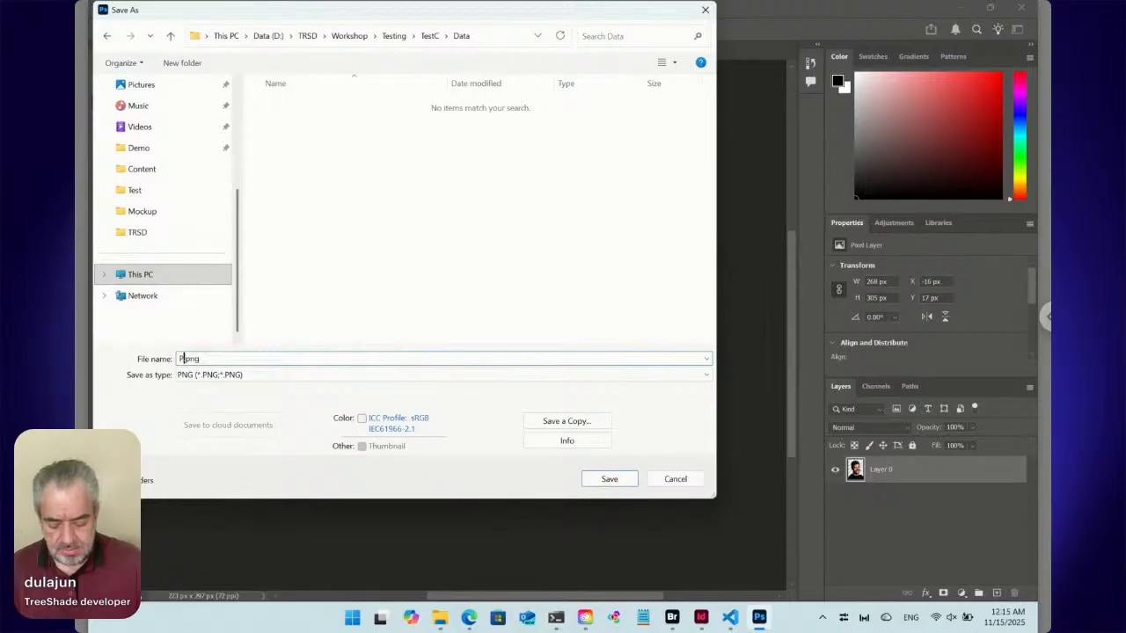
{"action": "type", "text": "t"}
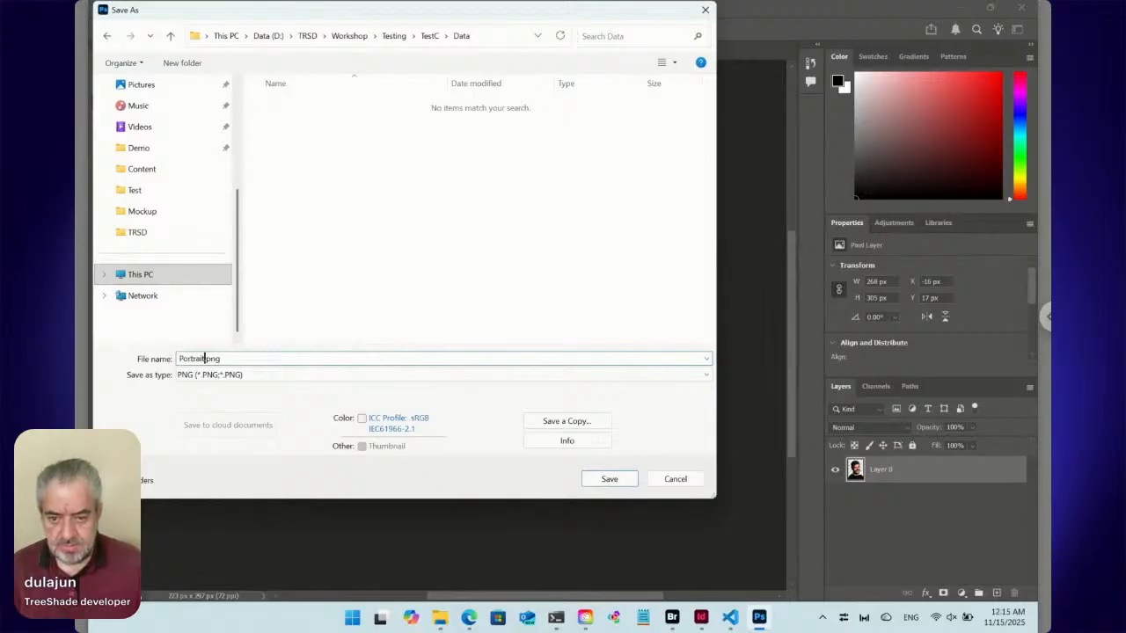
{"action": "left_click", "coordinate": [598, 479]}
{"action": "left_click", "coordinate": [637, 180]}
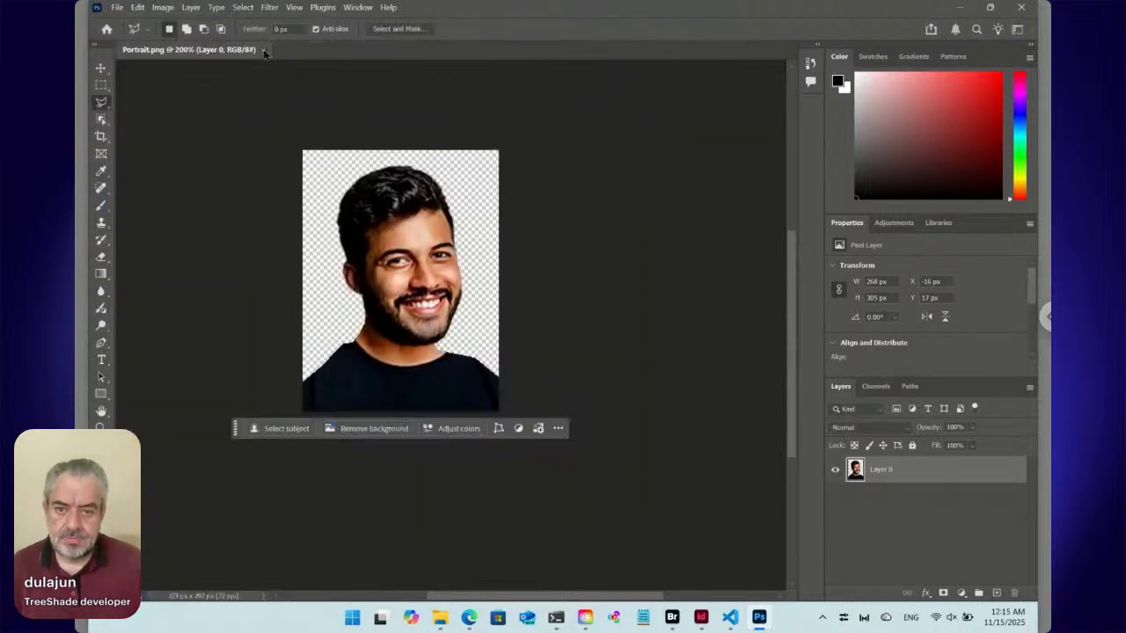
{"action": "left_click", "coordinate": [263, 50]}
Switch to Adobe Bridge and open the Data folder inside TestC.
{"action": "mouse_move", "coordinate": [701, 620]}
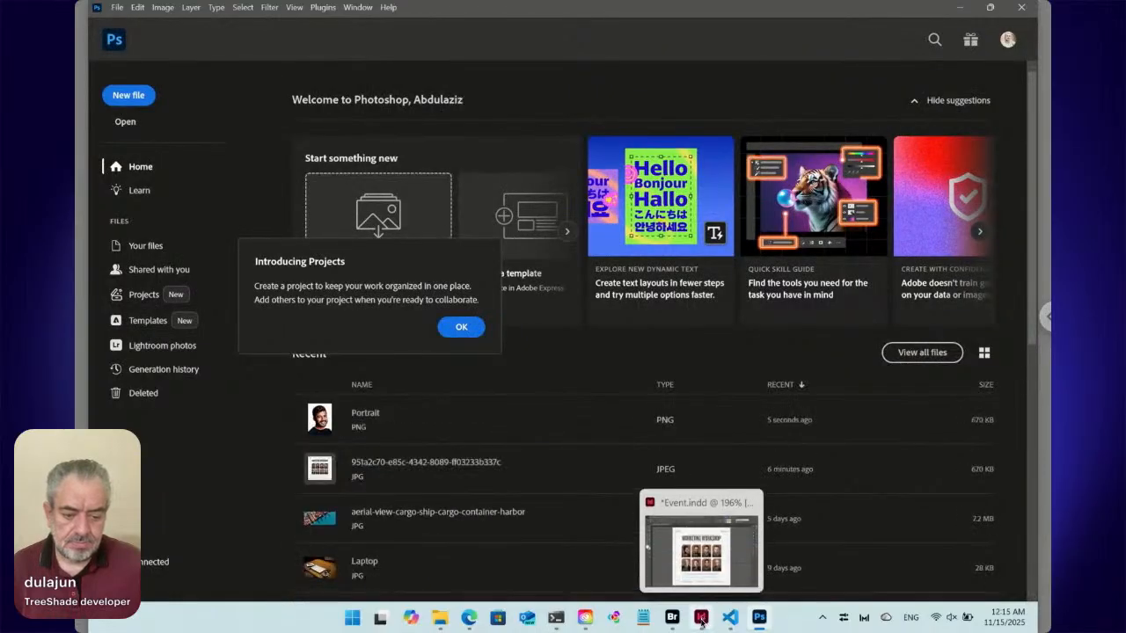
{"action": "left_click", "coordinate": [674, 619]}
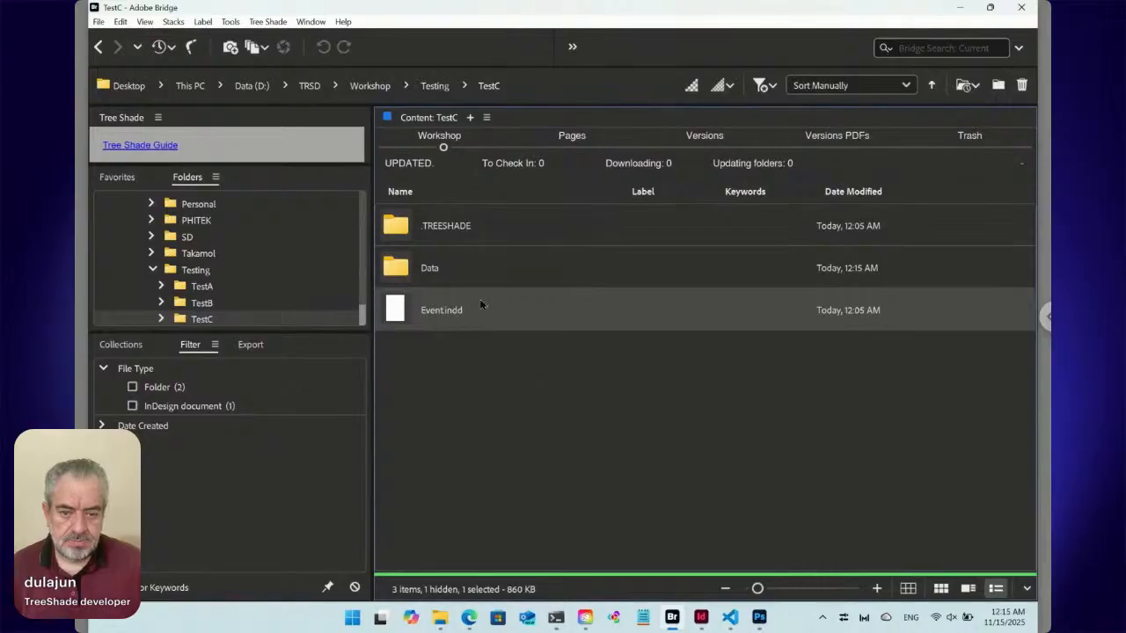
{"action": "double_click", "coordinate": [474, 268]}
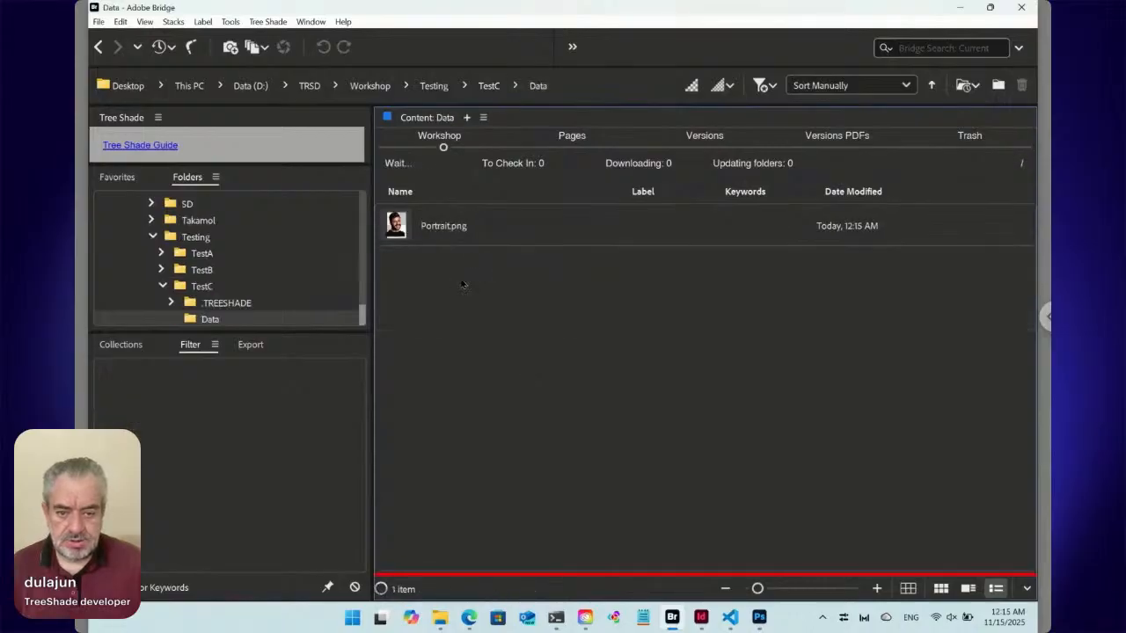
Place Portrait.png from Bridge into Event.indd in InDesign, in a frame about 17 mm wide and 23 mm high beside the page.
{"action": "left_click", "coordinate": [403, 237]}
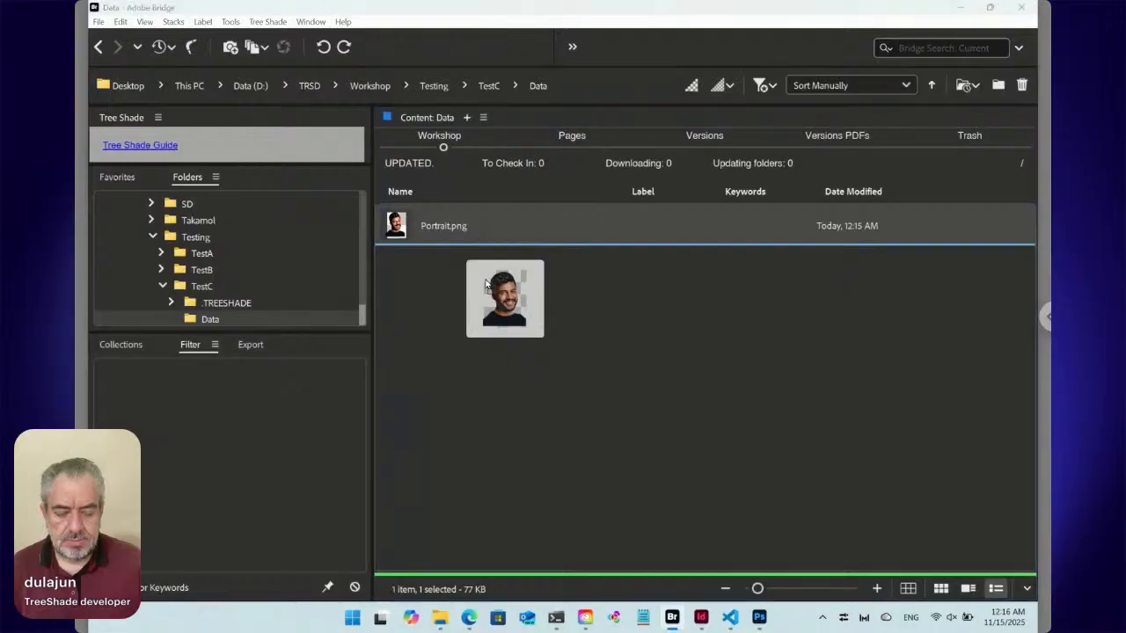
{"action": "key", "text": "alt+Tab"}
{"action": "key", "text": "alt+Tab"}
{"action": "key", "text": "alt+Tab"}
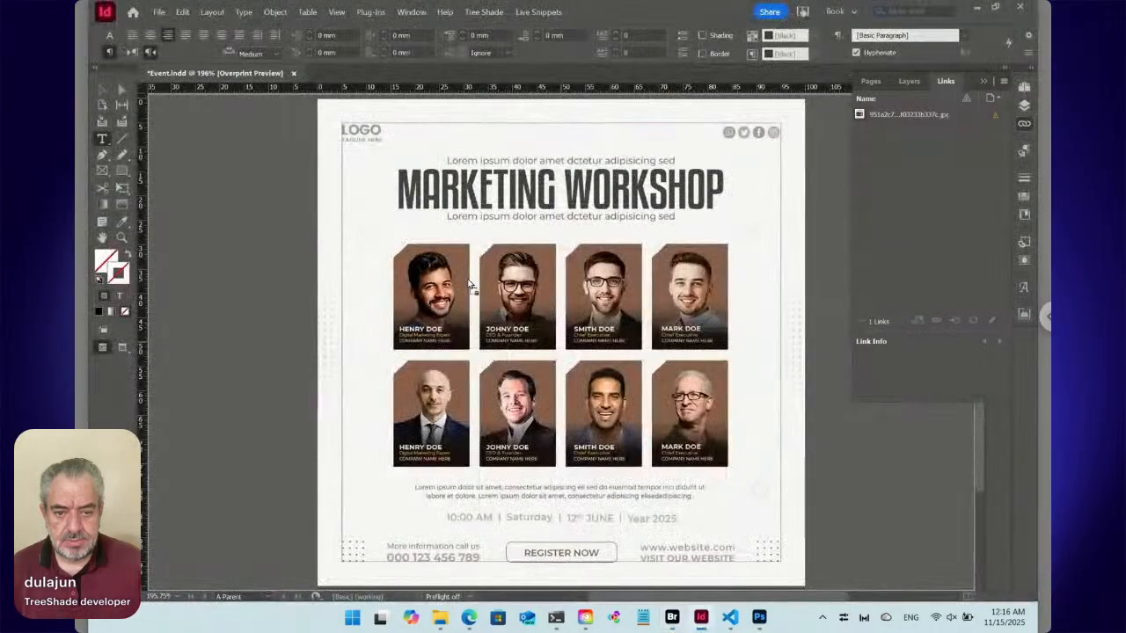
{"action": "left_click_drag", "start_coordinate": [268, 240], "coordinate": [353, 352]}
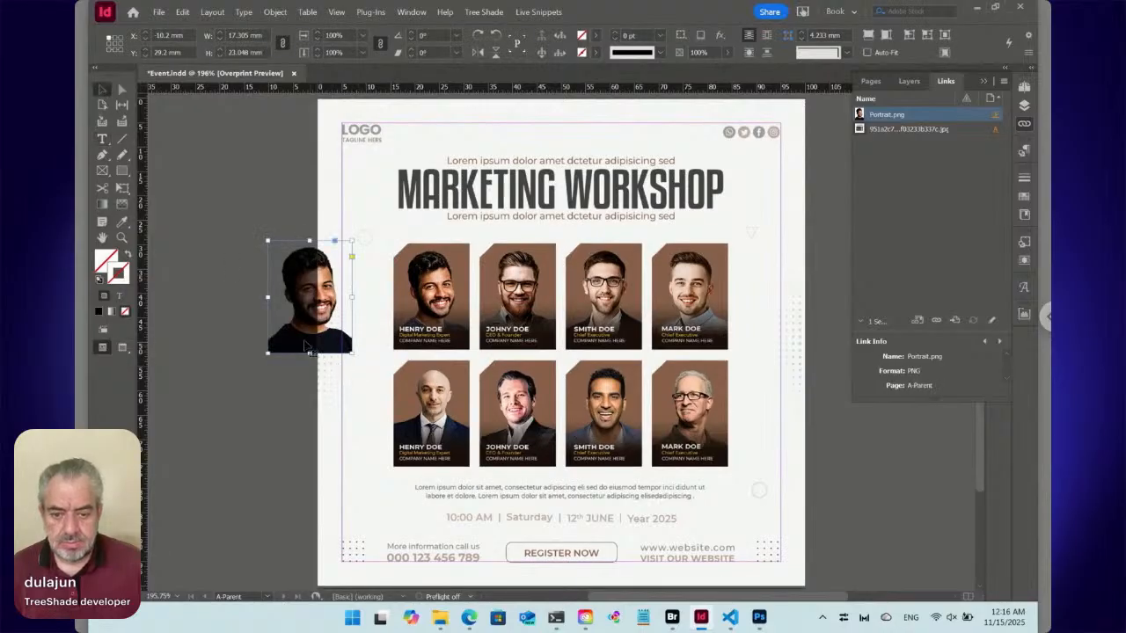
Fit the portrait frame over the first speaker card, then set its size to 15 mm wide by 20 mm high without proportional scaling.
{"action": "left_click_drag", "start_coordinate": [312, 343], "coordinate": [471, 348]}
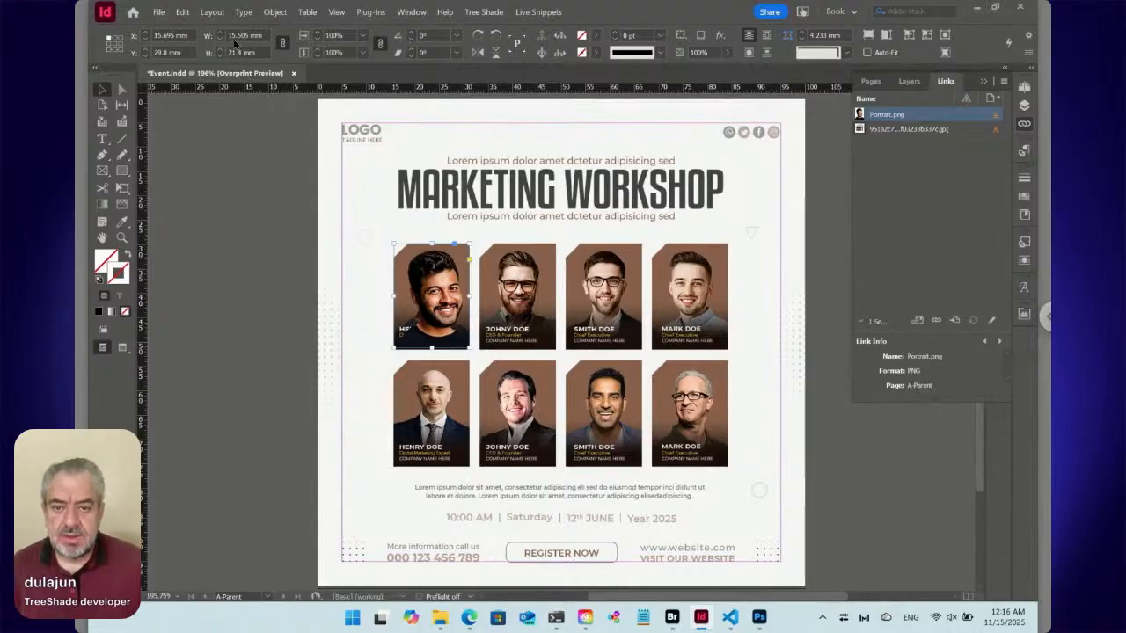
{"action": "left_click", "coordinate": [284, 43]}
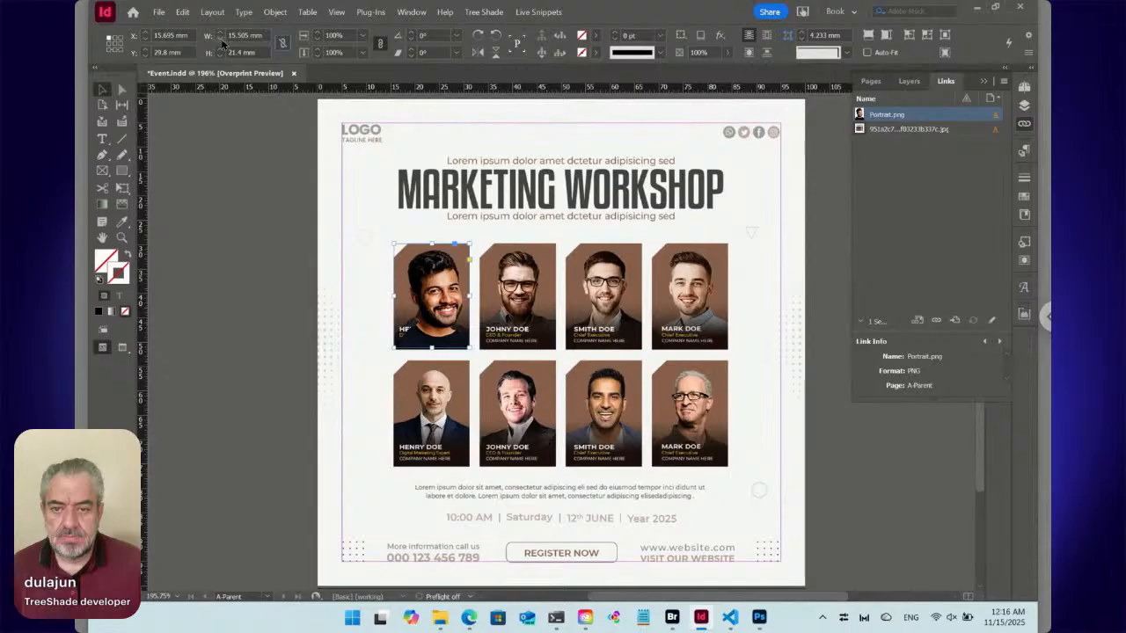
{"action": "left_click", "coordinate": [221, 40]}
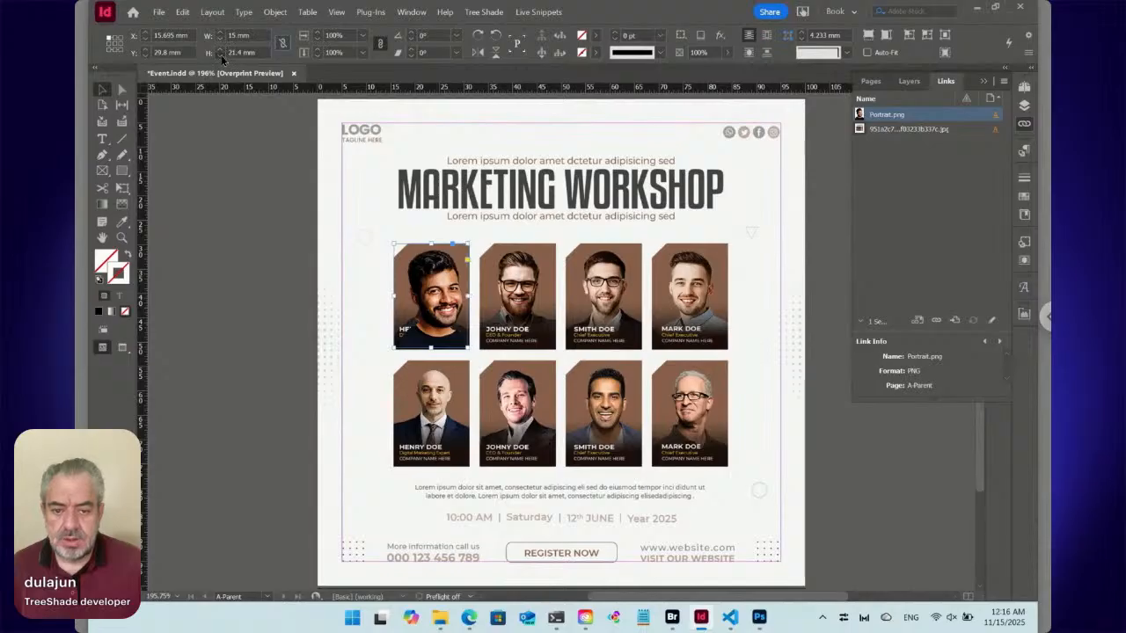
{"action": "left_click", "coordinate": [220, 55]}
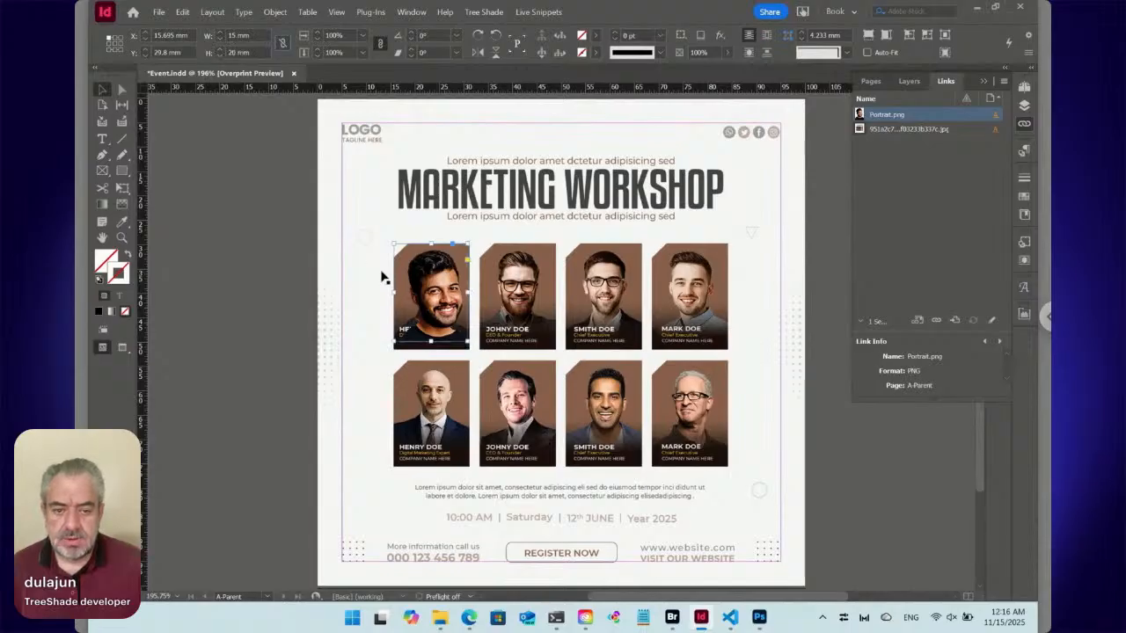
Move the portrait frame from the parent page to page 1, positioned at about X 9.8 mm, Y 27.2 mm.
{"action": "left_click_drag", "start_coordinate": [430, 331], "coordinate": [342, 309]}
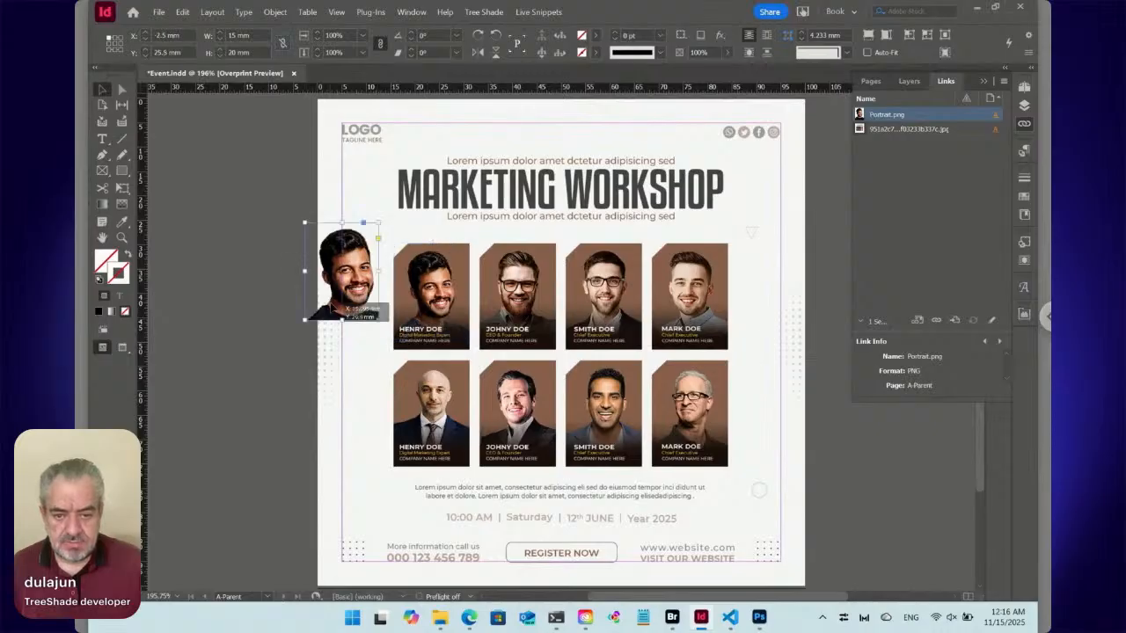
{"action": "key", "text": "Delete"}
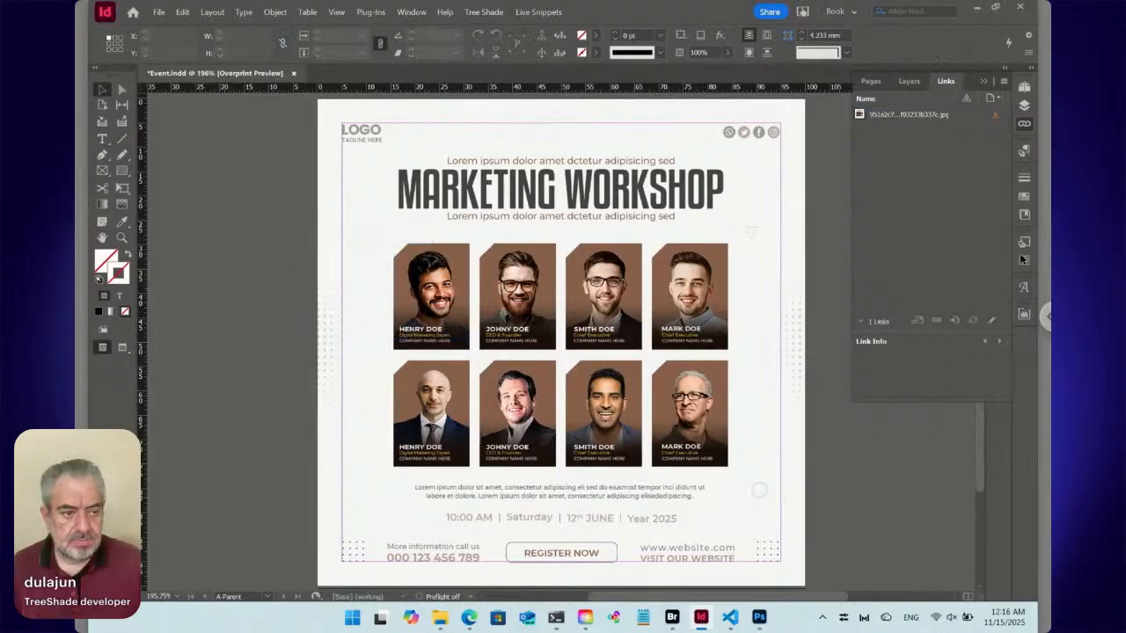
{"action": "left_click", "coordinate": [1025, 87]}
{"action": "double_click", "coordinate": [866, 183]}
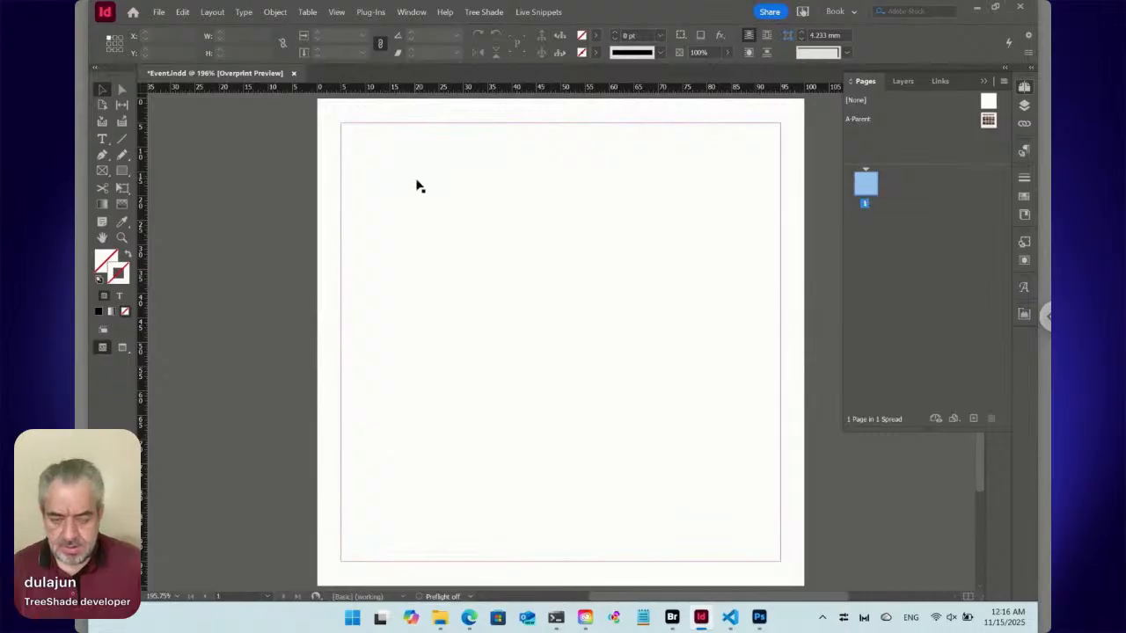
{"action": "key", "text": "ctrl+v"}
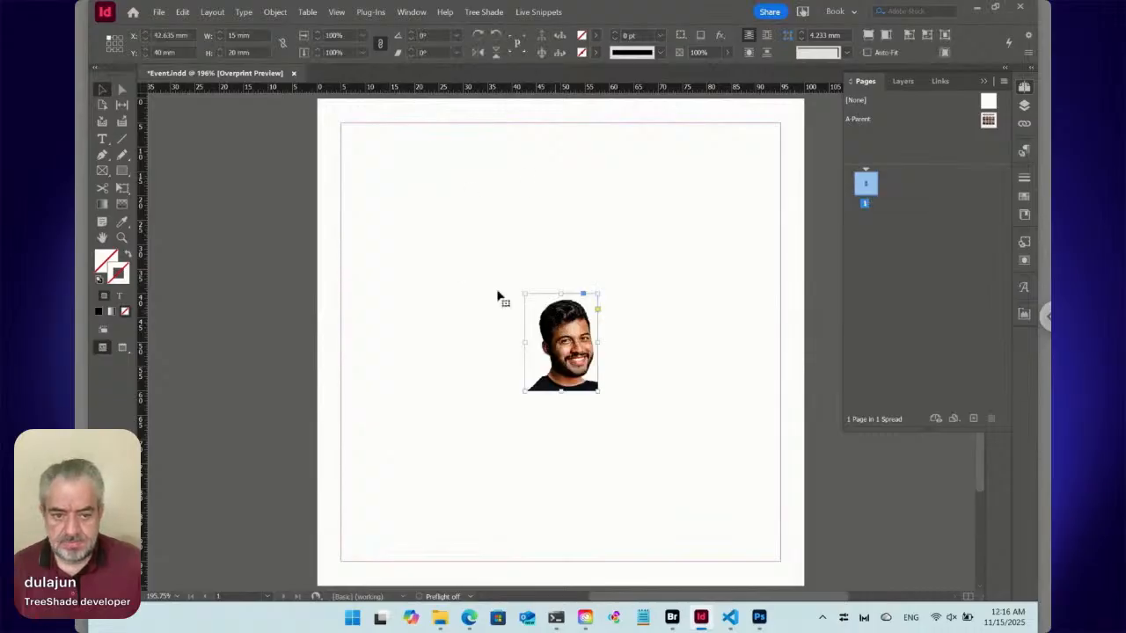
{"action": "left_click_drag", "start_coordinate": [556, 314], "coordinate": [395, 252]}
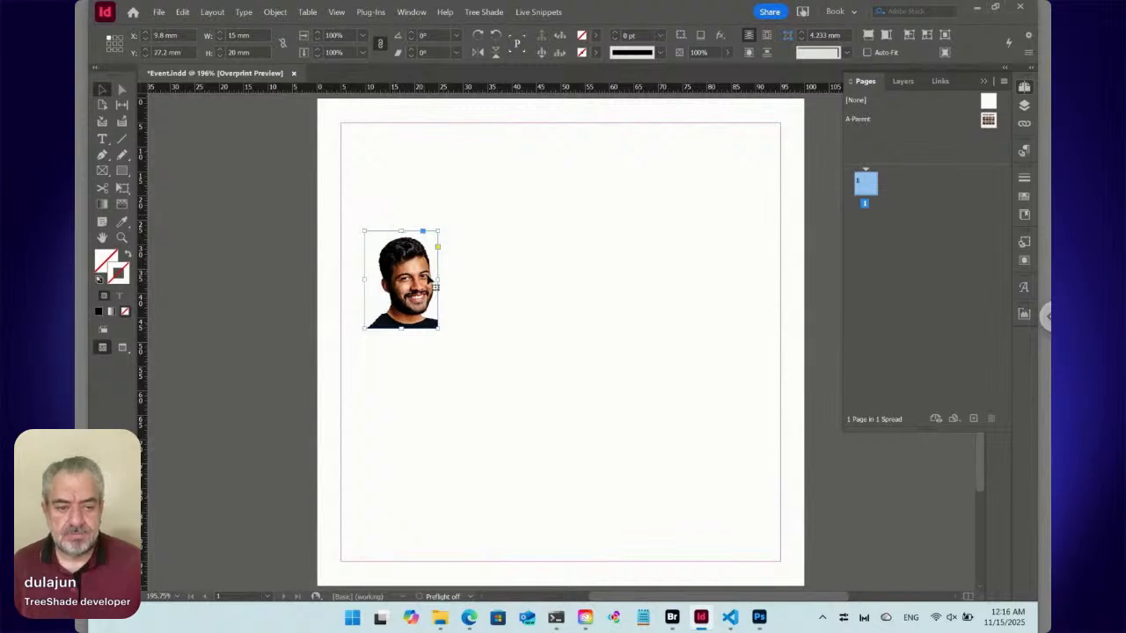
Start a new object style based on the selected portrait frame and name it Portrait.
{"action": "left_click", "coordinate": [1023, 241]}
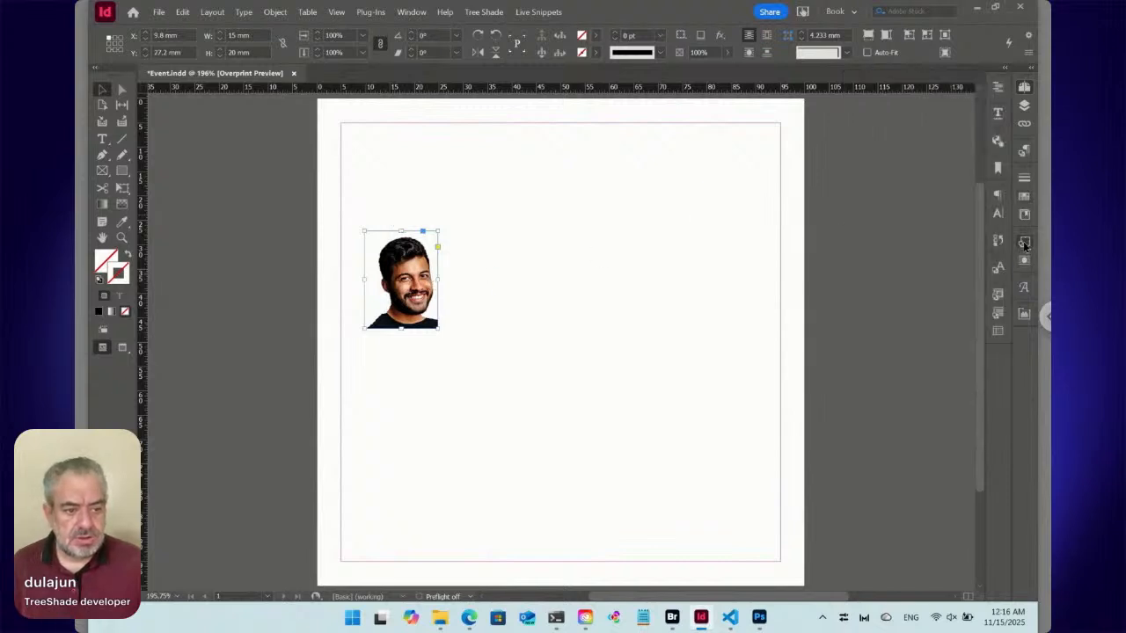
{"action": "left_click", "coordinate": [1004, 237]}
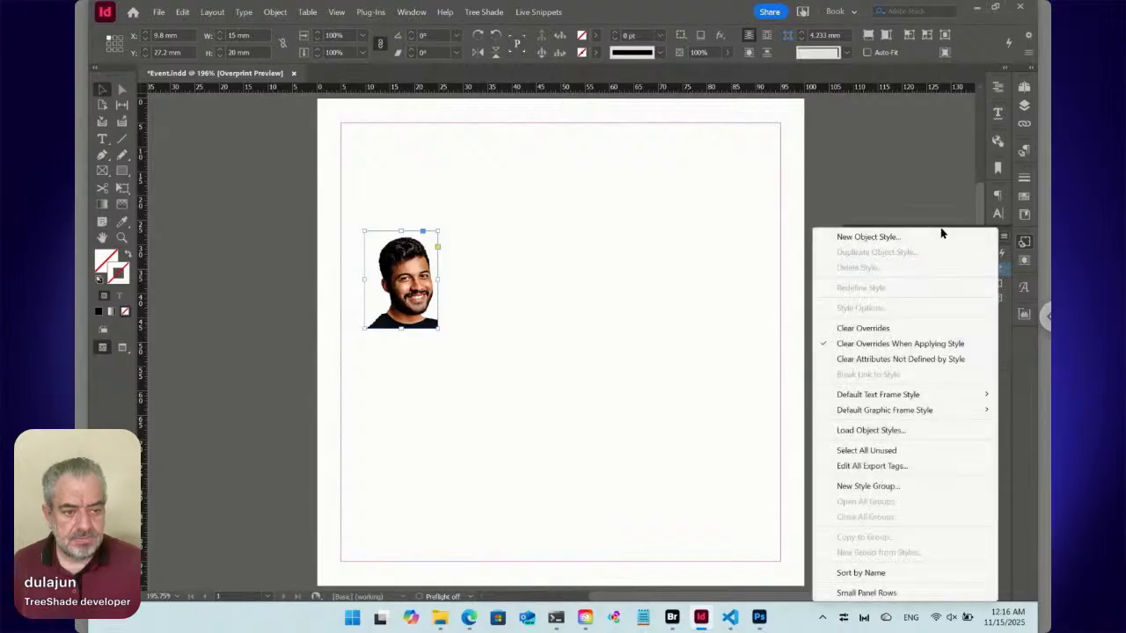
{"action": "left_click", "coordinate": [924, 240]}
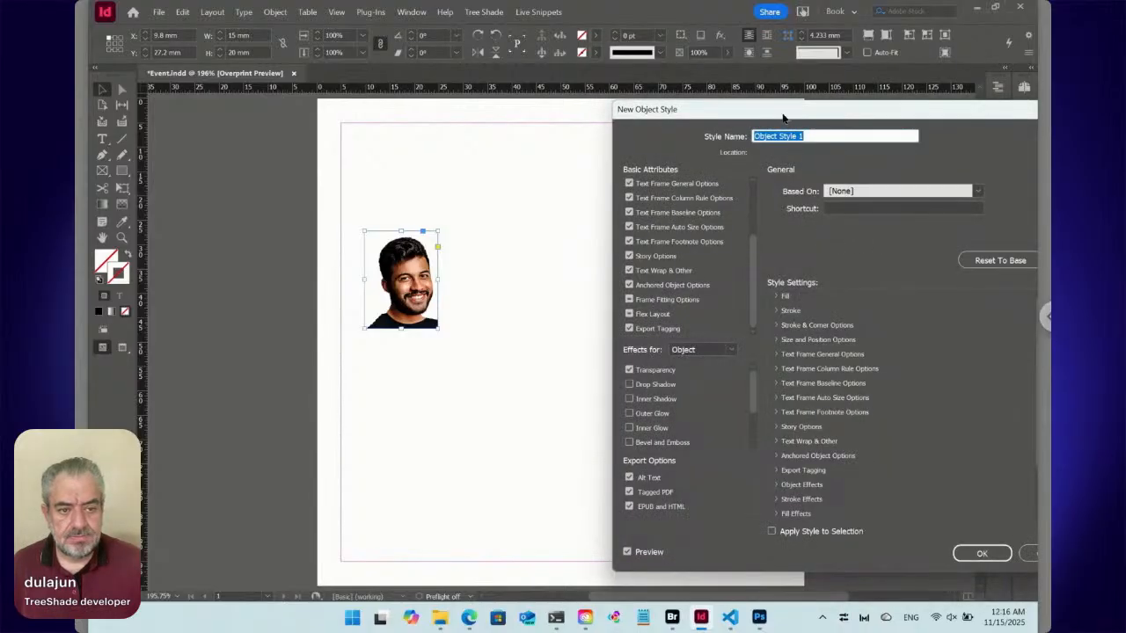
{"action": "left_click_drag", "start_coordinate": [754, 109], "coordinate": [627, 71]}
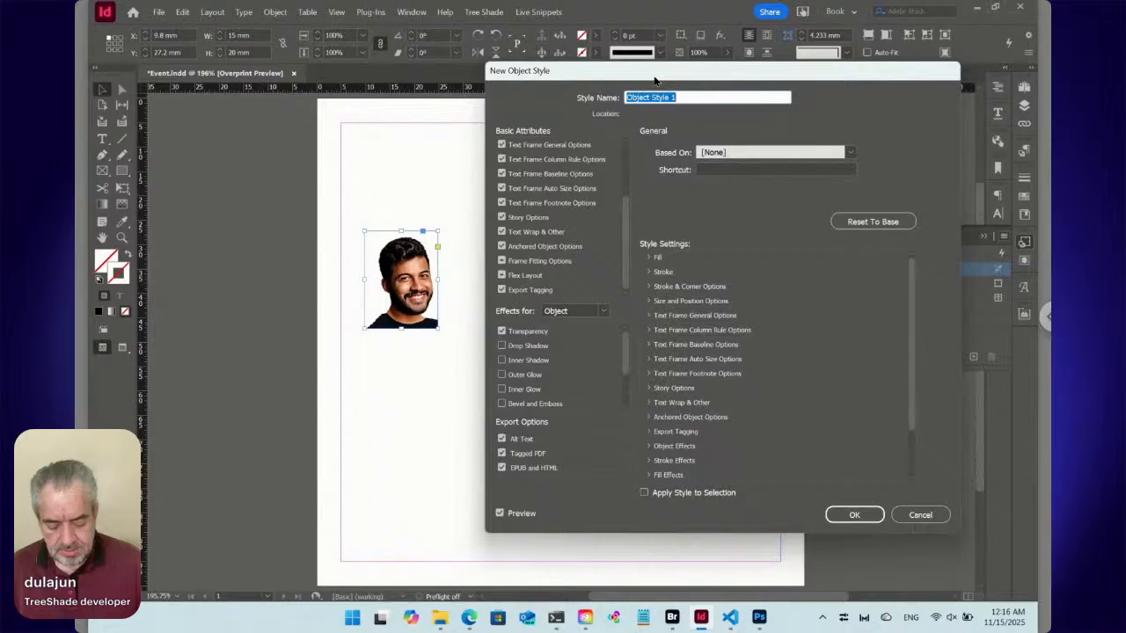
{"action": "type", "text": "Pr"}
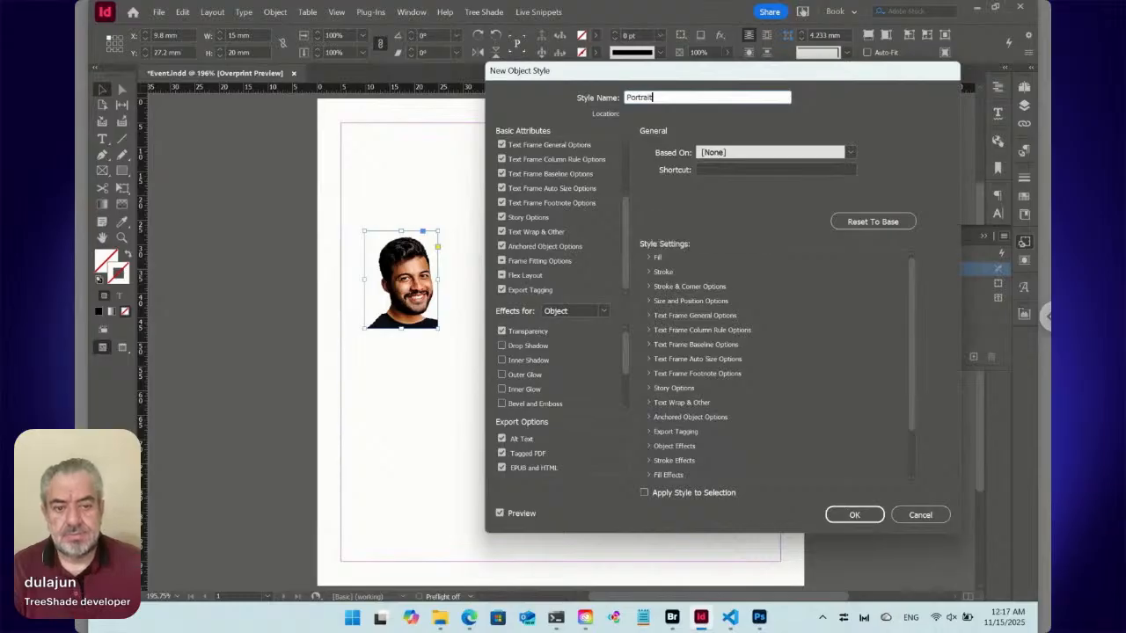
Set the style's size adjustment to Height & Width at 15 mm by 20 mm, create the style and apply it to the portrait frame.
{"action": "scroll", "coordinate": [624, 185], "scroll_direction": "up", "scroll_amount": 3}
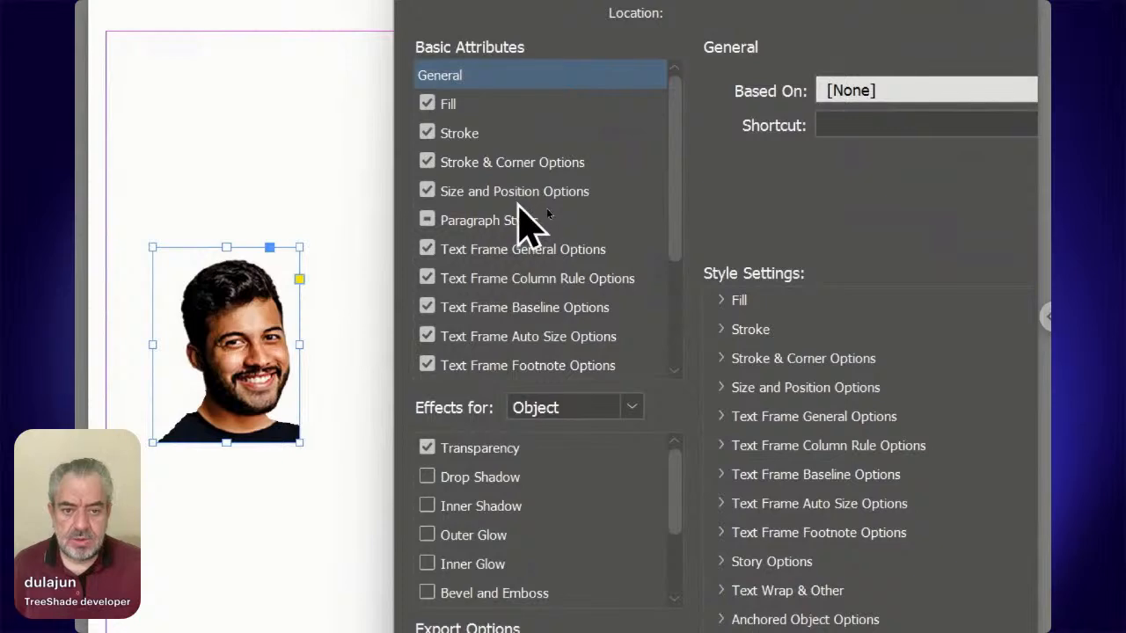
{"action": "left_click", "coordinate": [534, 196]}
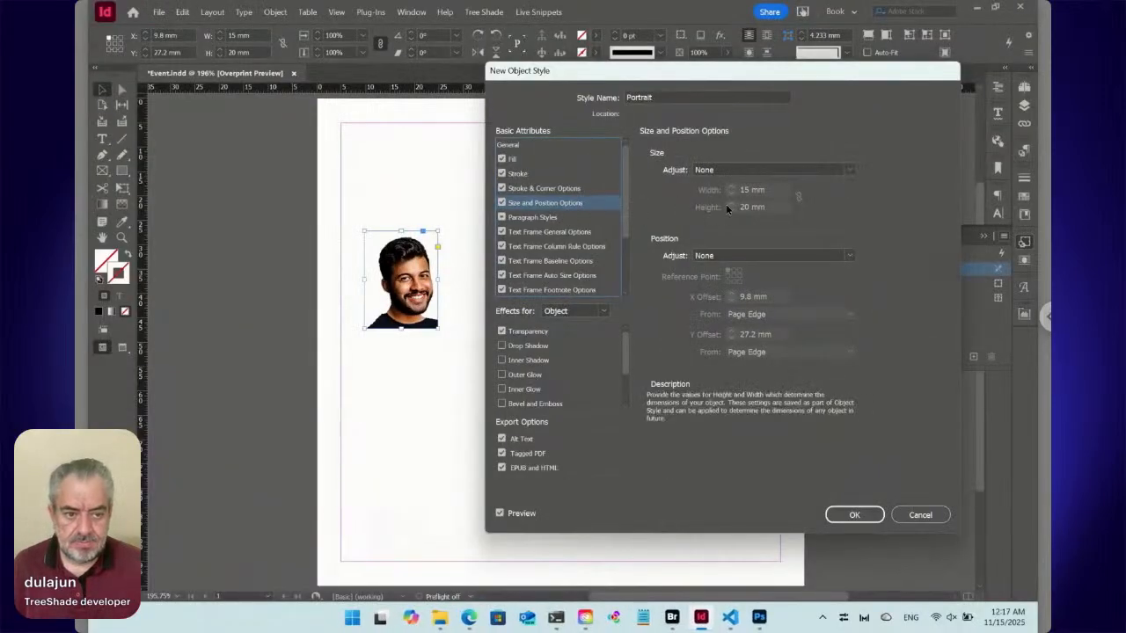
{"action": "left_click", "coordinate": [906, 126]}
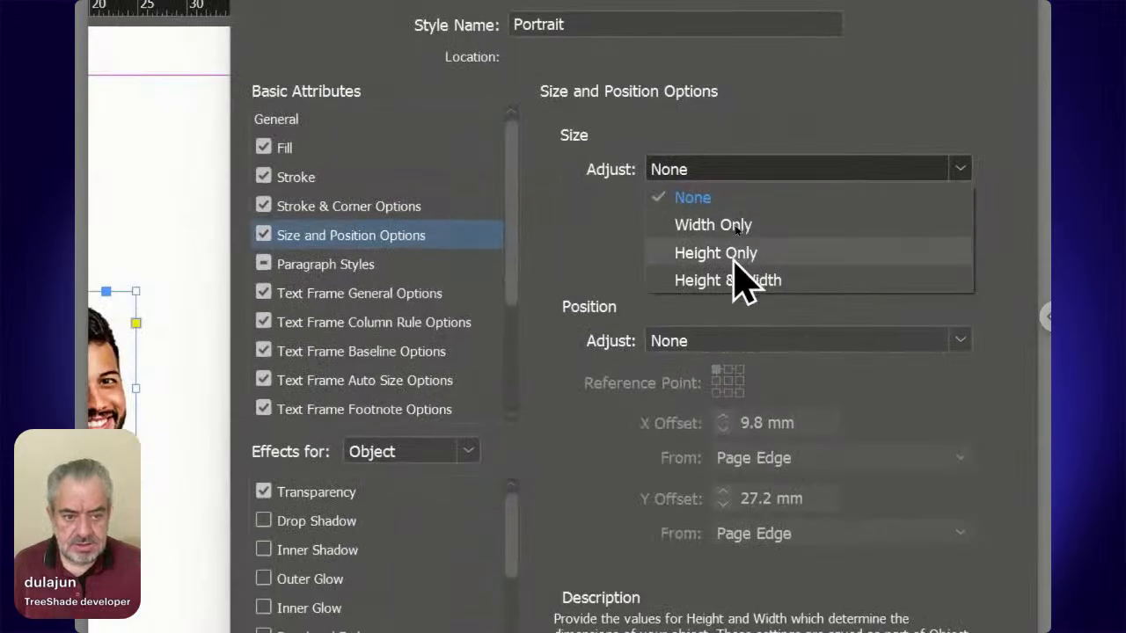
{"action": "left_click", "coordinate": [731, 278]}
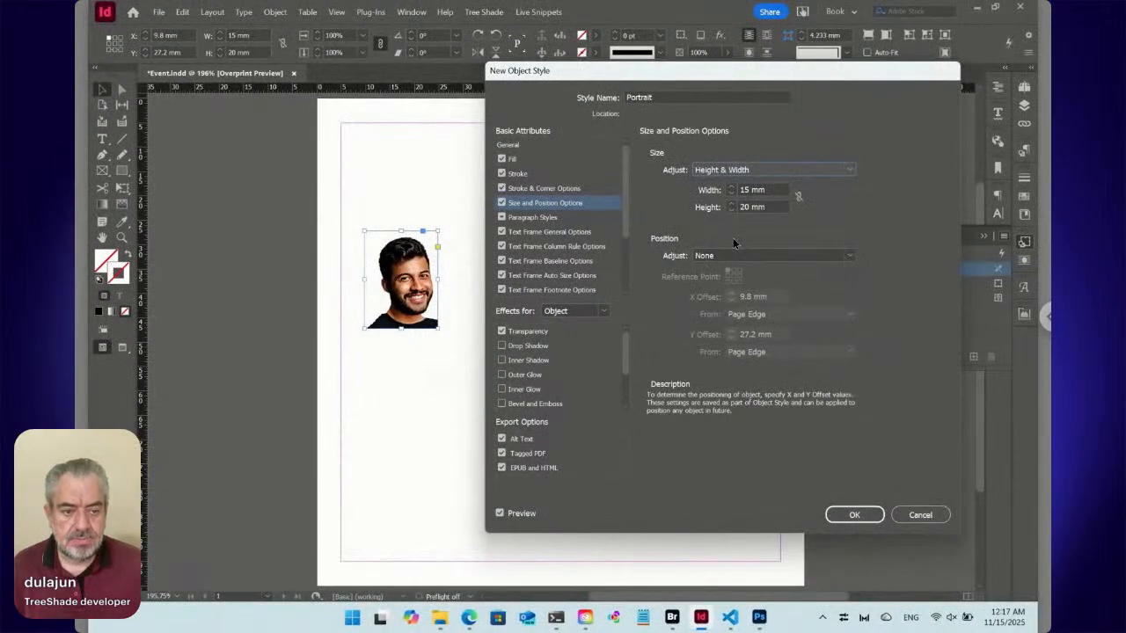
{"action": "left_click", "coordinate": [870, 518]}
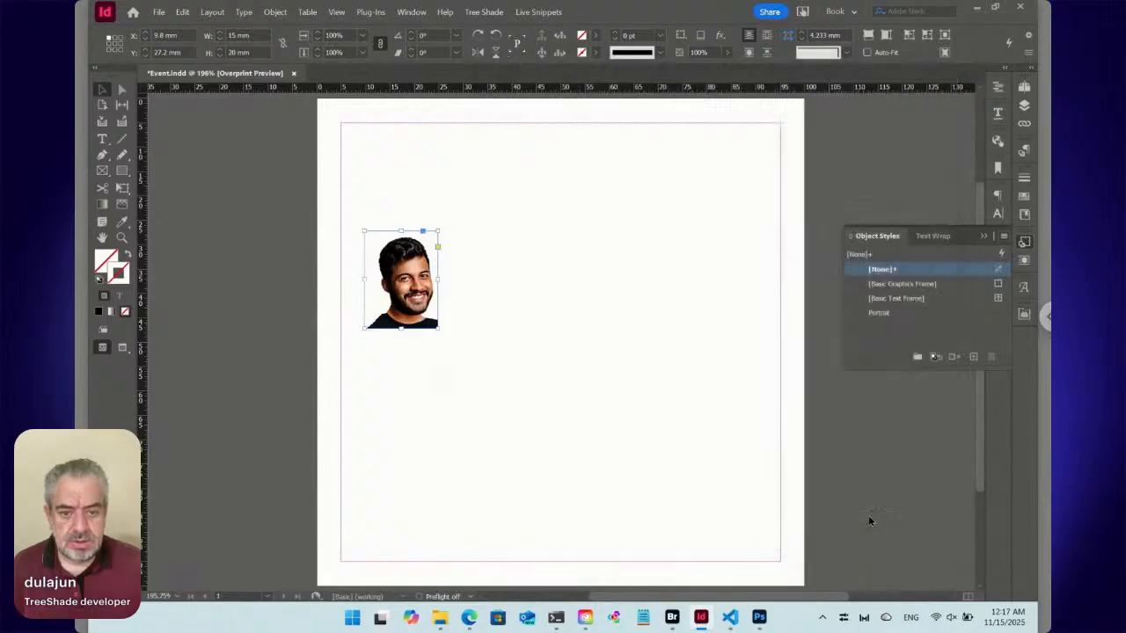
{"action": "left_click", "coordinate": [879, 313]}
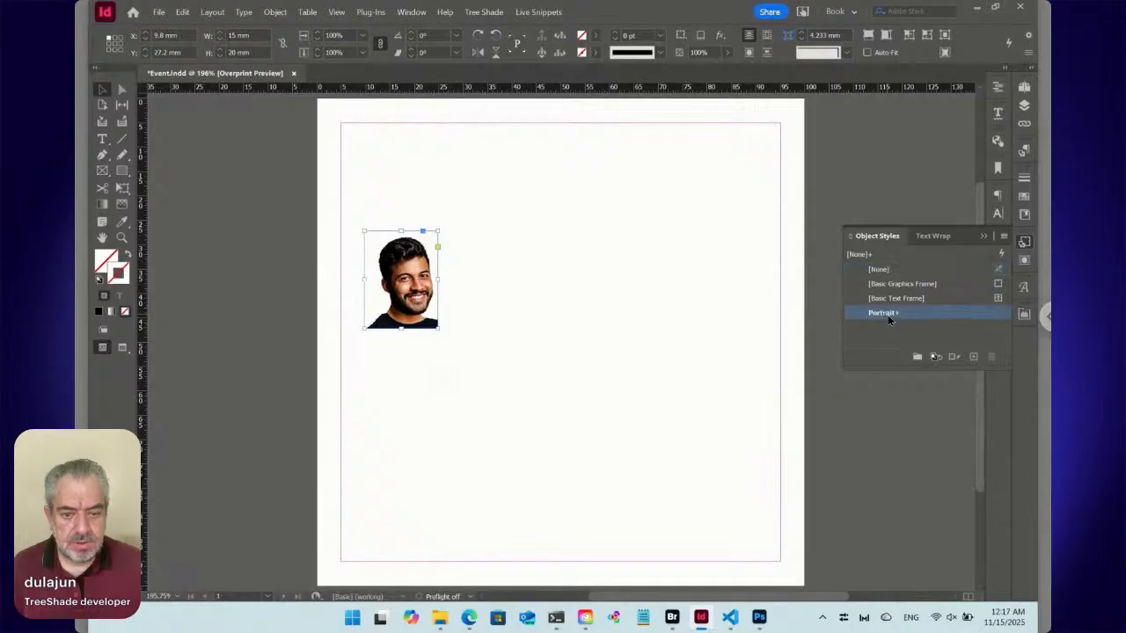
Edit the Portrait object style's frame fitting options, enabling Auto-Fit with content fitting set to Fill Frame Proportionally.
{"action": "right_click", "coordinate": [862, 319]}
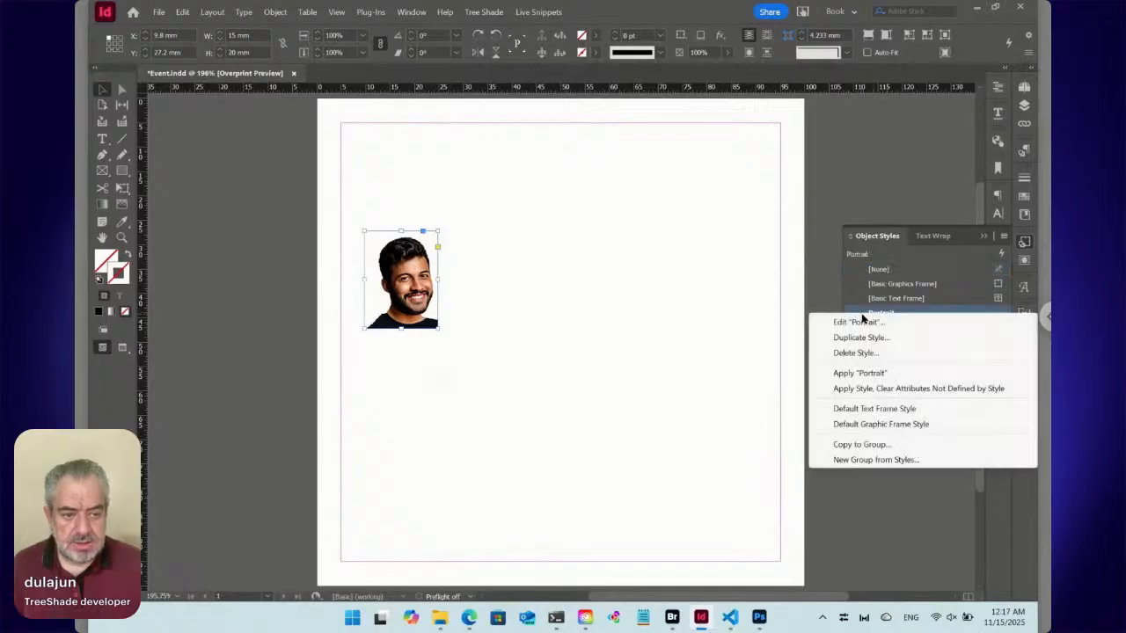
{"action": "left_click", "coordinate": [867, 323]}
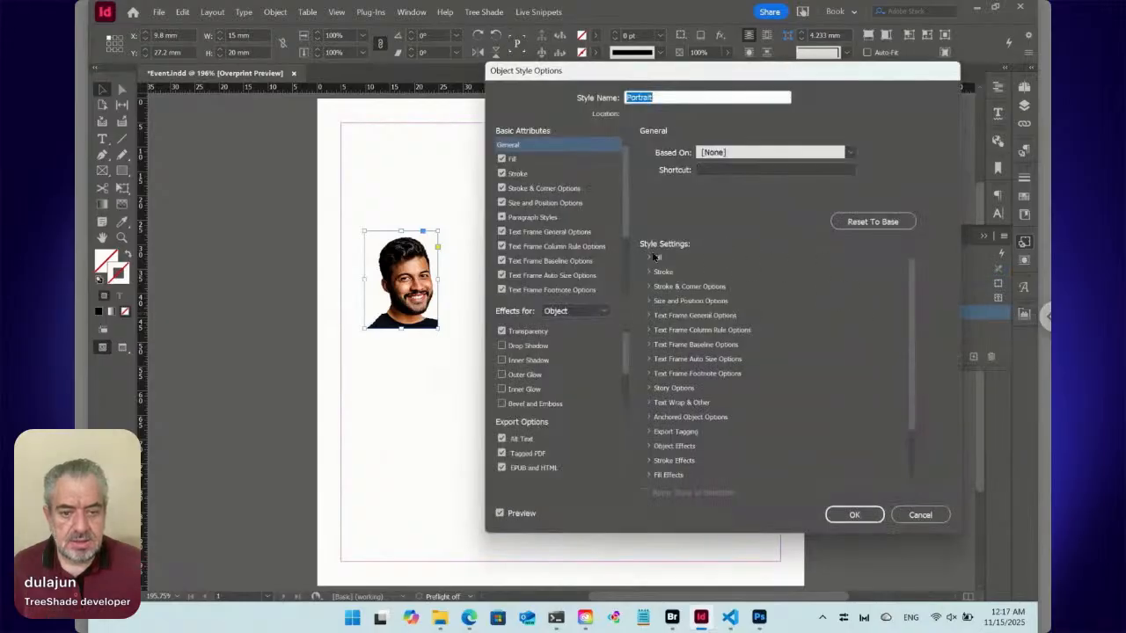
{"action": "scroll", "coordinate": [624, 225], "scroll_direction": "down", "scroll_amount": 3}
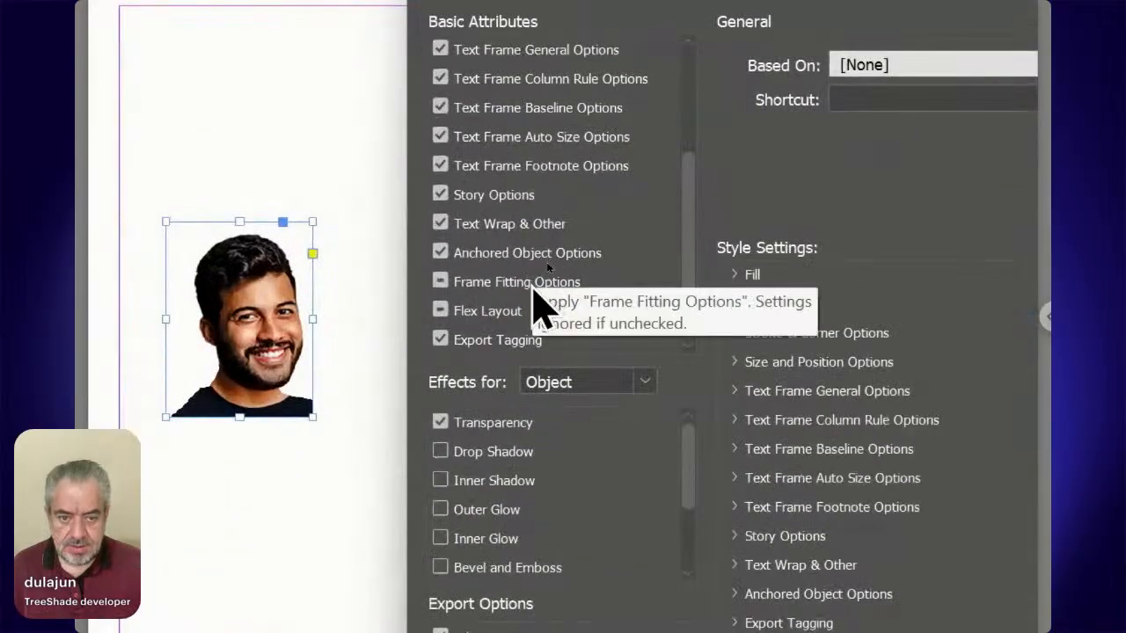
{"action": "left_click", "coordinate": [546, 261]}
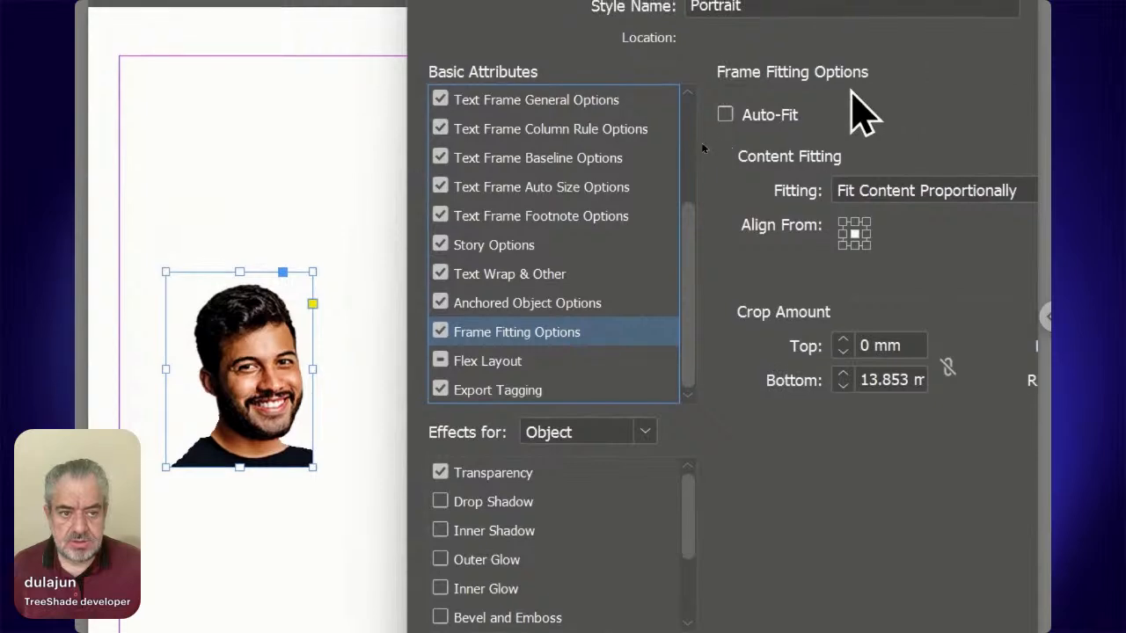
{"action": "left_click", "coordinate": [788, 114]}
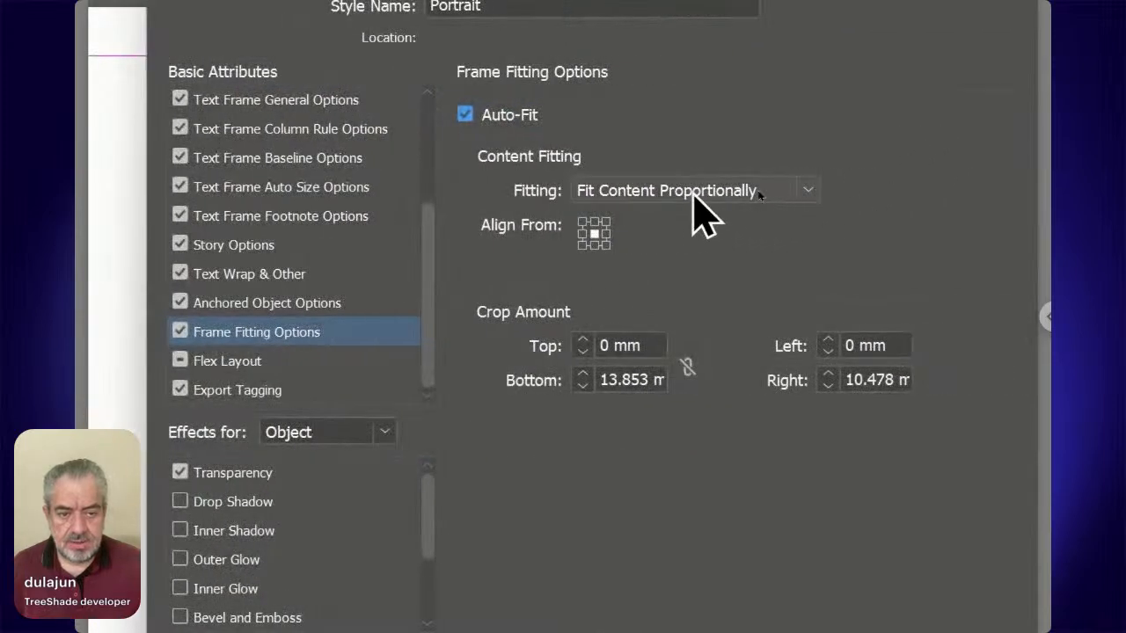
{"action": "left_click", "coordinate": [693, 196]}
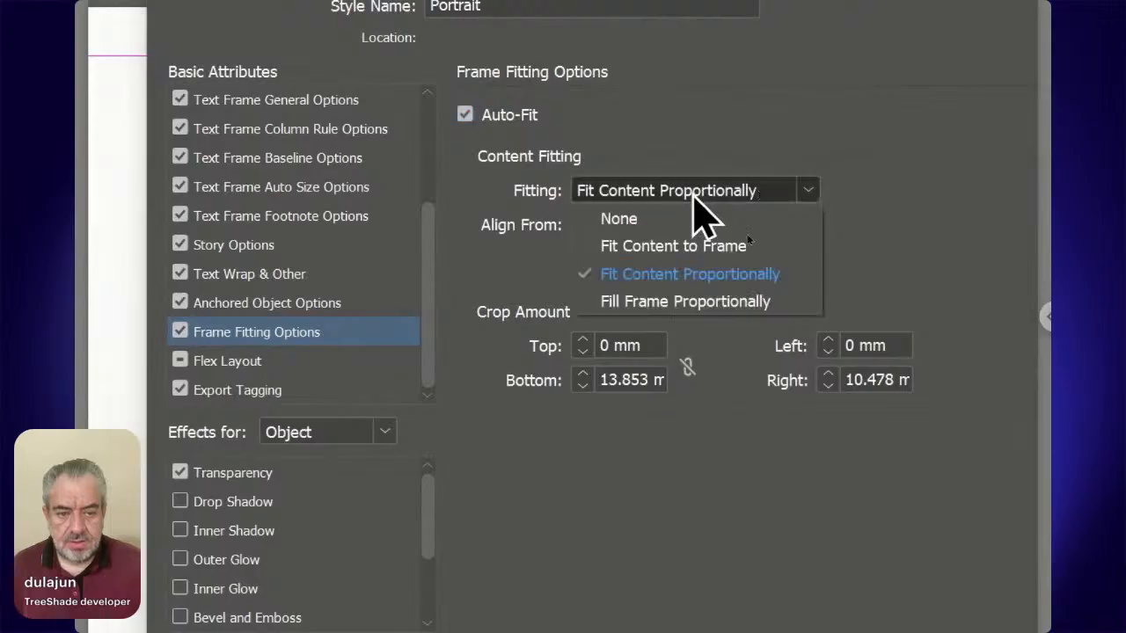
{"action": "left_click", "coordinate": [670, 299]}
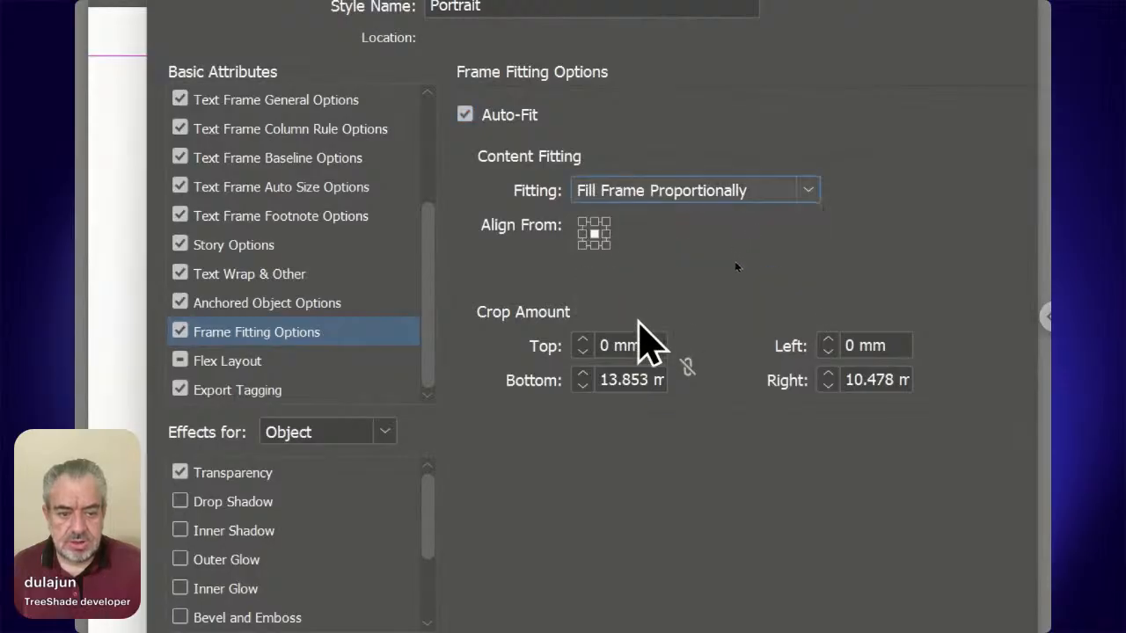
Link the style's crop amounts so all four sides are 0 mm, unlink them again and save the Portrait style.
{"action": "left_click", "coordinate": [687, 367]}
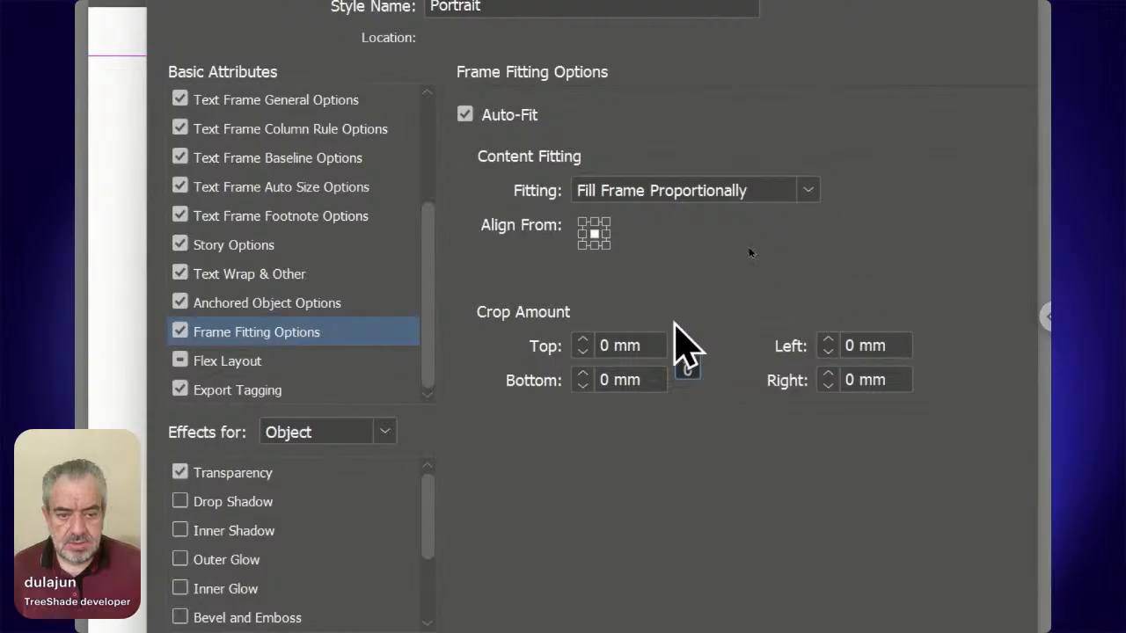
{"action": "left_click", "coordinate": [689, 367]}
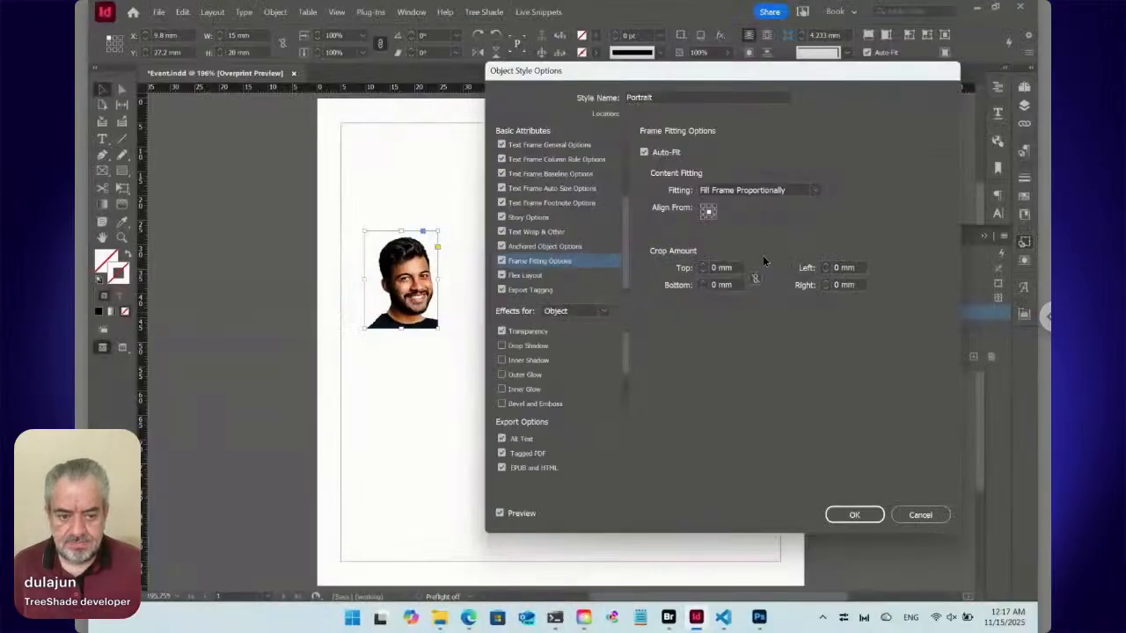
{"action": "left_click", "coordinate": [854, 515]}
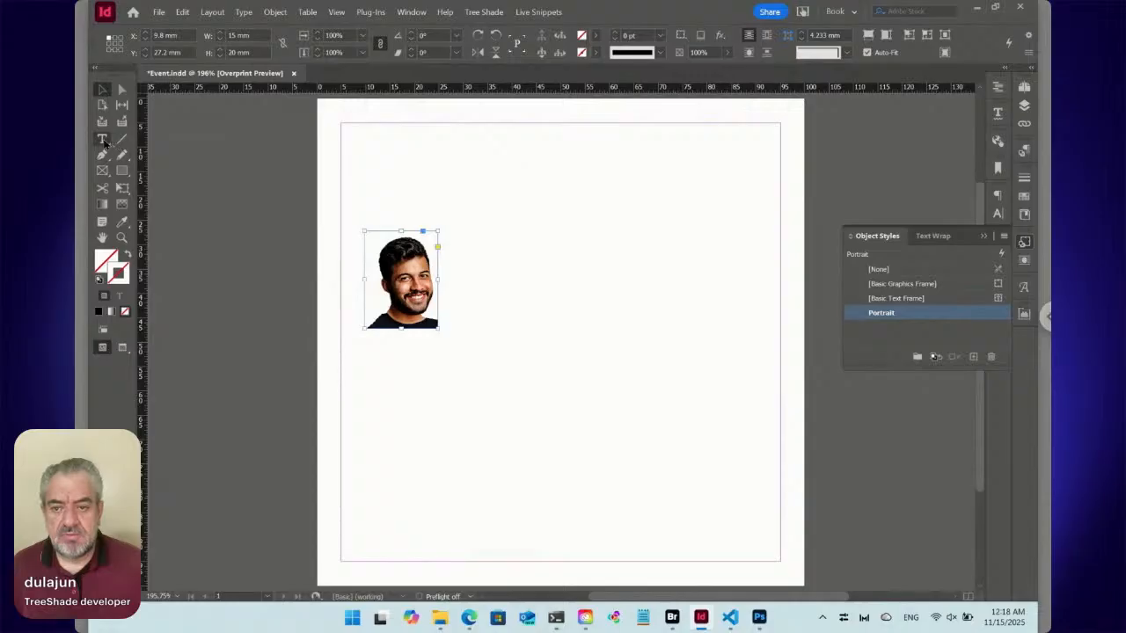
Draw a text frame about 23.4 by 32.2 mm and place it beside the portrait at about X 28.1 mm, Y 23.2 mm.
{"action": "left_click", "coordinate": [103, 140]}
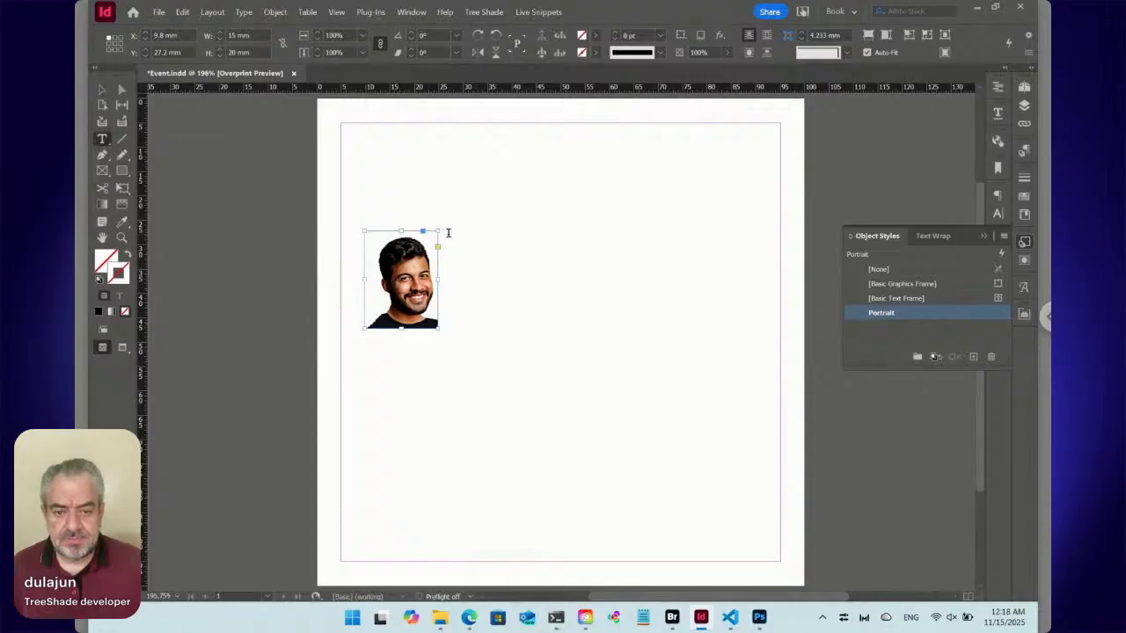
{"action": "left_click", "coordinate": [475, 214]}
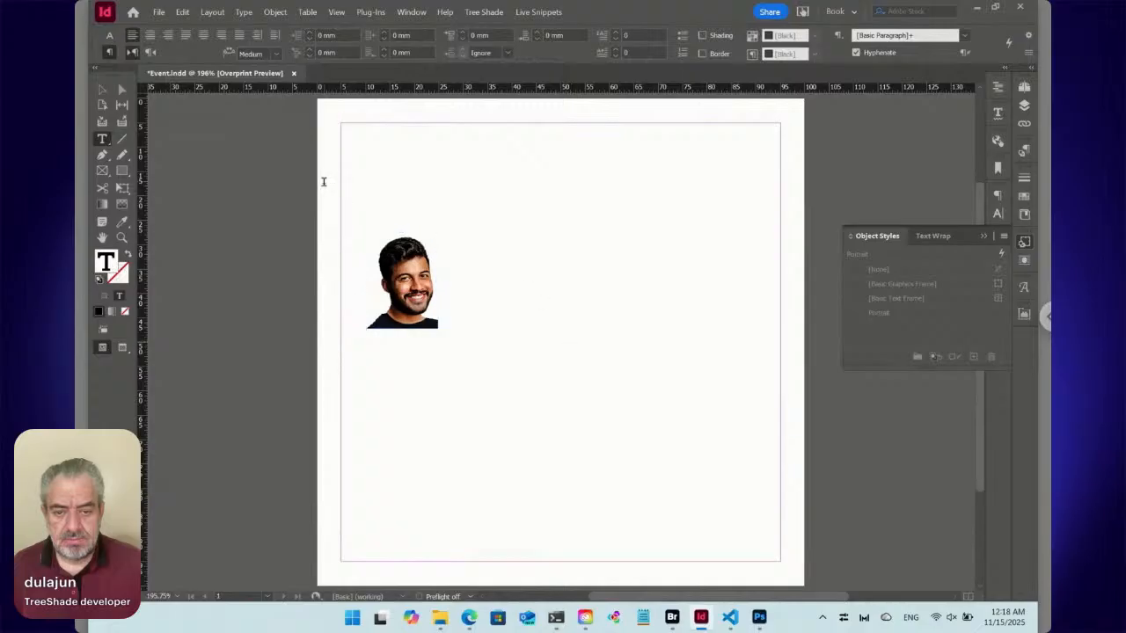
{"action": "left_click_drag", "start_coordinate": [323, 181], "coordinate": [435, 338]}
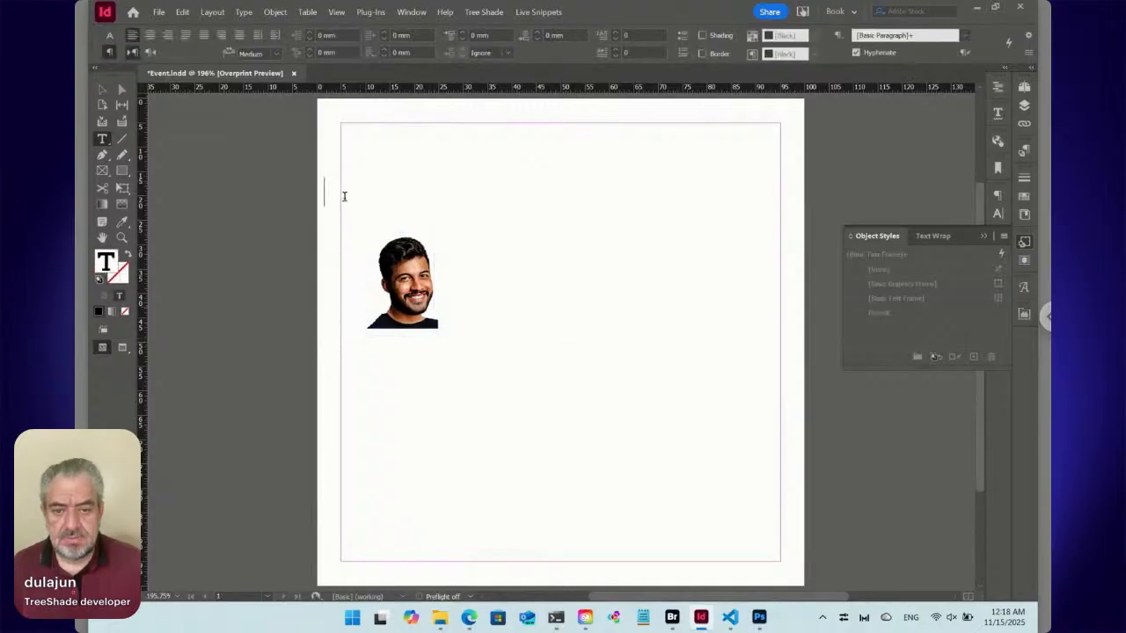
{"action": "left_click", "coordinate": [102, 90]}
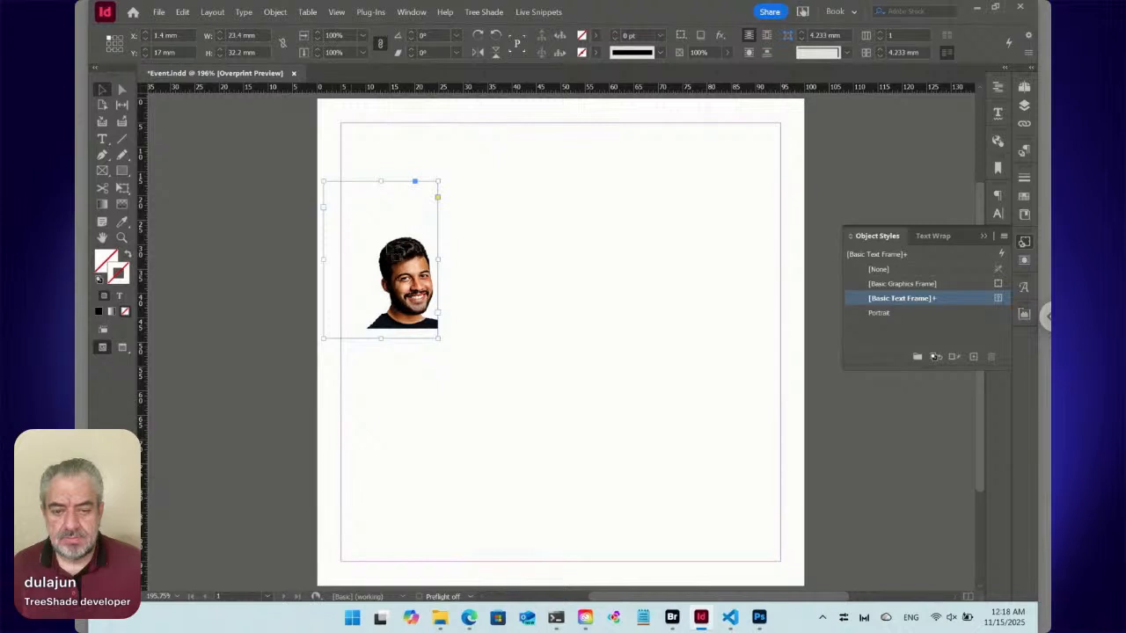
{"action": "left_click_drag", "start_coordinate": [338, 183], "coordinate": [468, 217]}
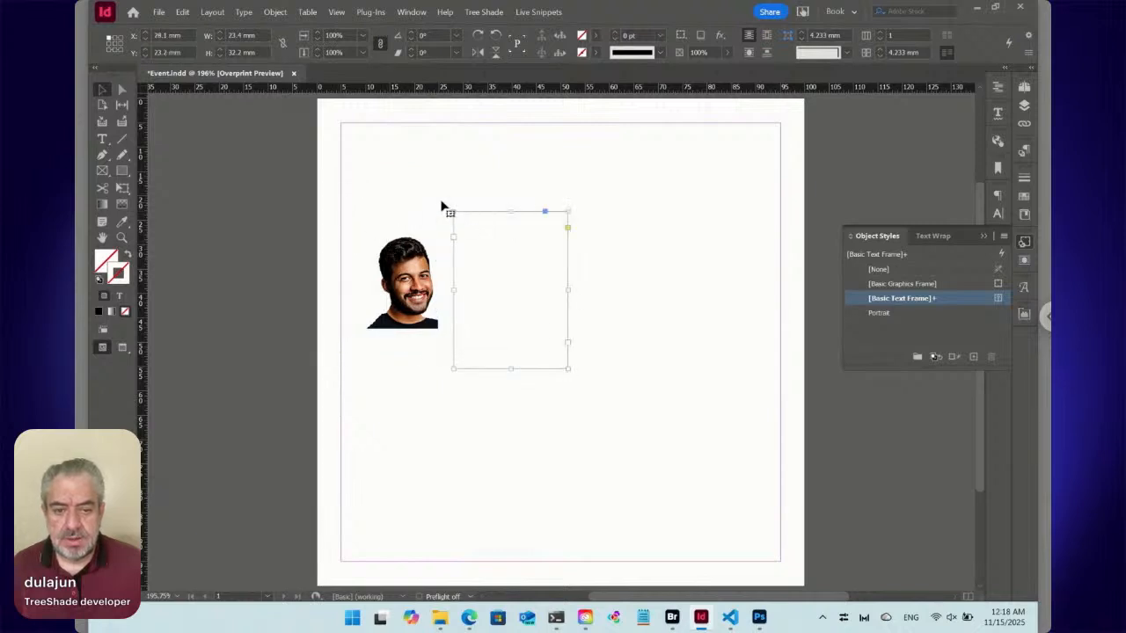
Resize the text frame to 15 mm wide by 20 mm high and align its top edge with the portrait frame.
{"action": "type", "text": "20"}
{"action": "key", "text": "Return"}
{"action": "left_click", "coordinate": [220, 39]}
{"action": "left_click", "coordinate": [220, 39]}
{"action": "left_click", "coordinate": [219, 40]}
{"action": "left_click", "coordinate": [220, 40]}
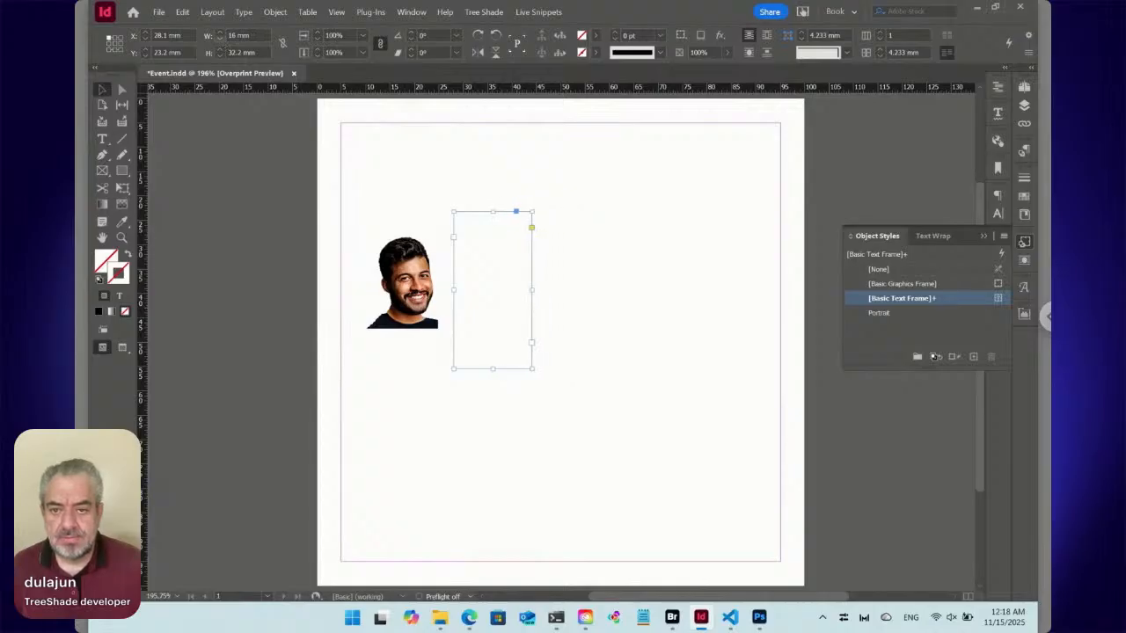
{"action": "left_click", "coordinate": [220, 39]}
{"action": "left_click", "coordinate": [220, 55]}
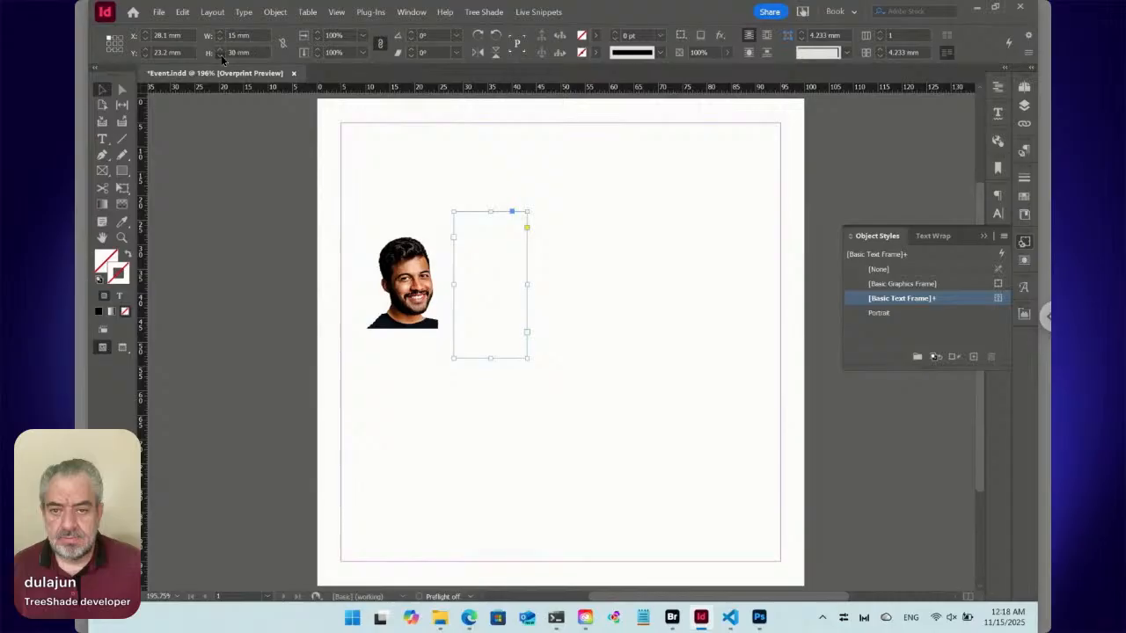
{"action": "left_click", "coordinate": [221, 54]}
{"action": "left_click", "coordinate": [221, 54]}
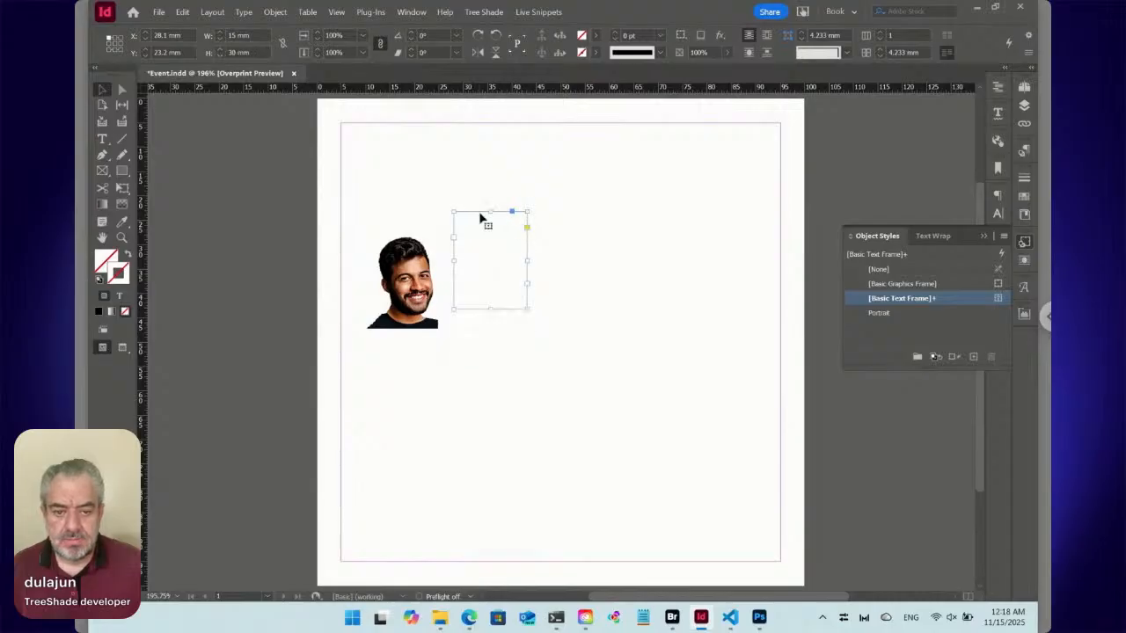
{"action": "left_click_drag", "start_coordinate": [481, 213], "coordinate": [475, 240]}
Fill the text frame with the speaker's full name and, on a new line, the job title Product Developer.
{"action": "left_click", "coordinate": [102, 138]}
{"action": "left_click", "coordinate": [478, 293]}
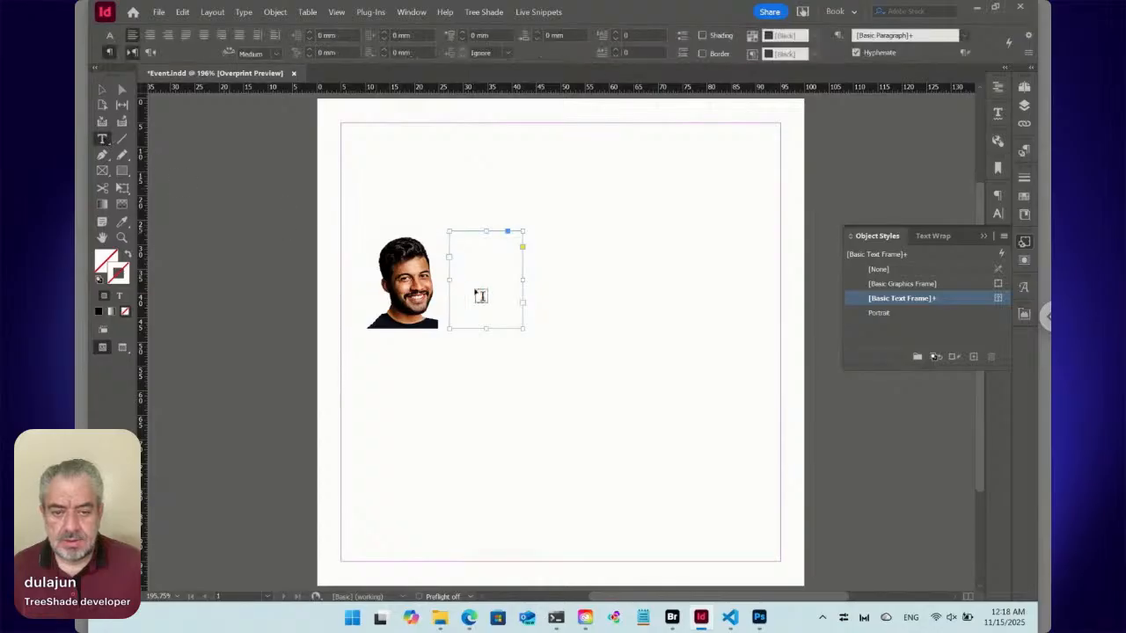
{"action": "left_click", "coordinate": [483, 266]}
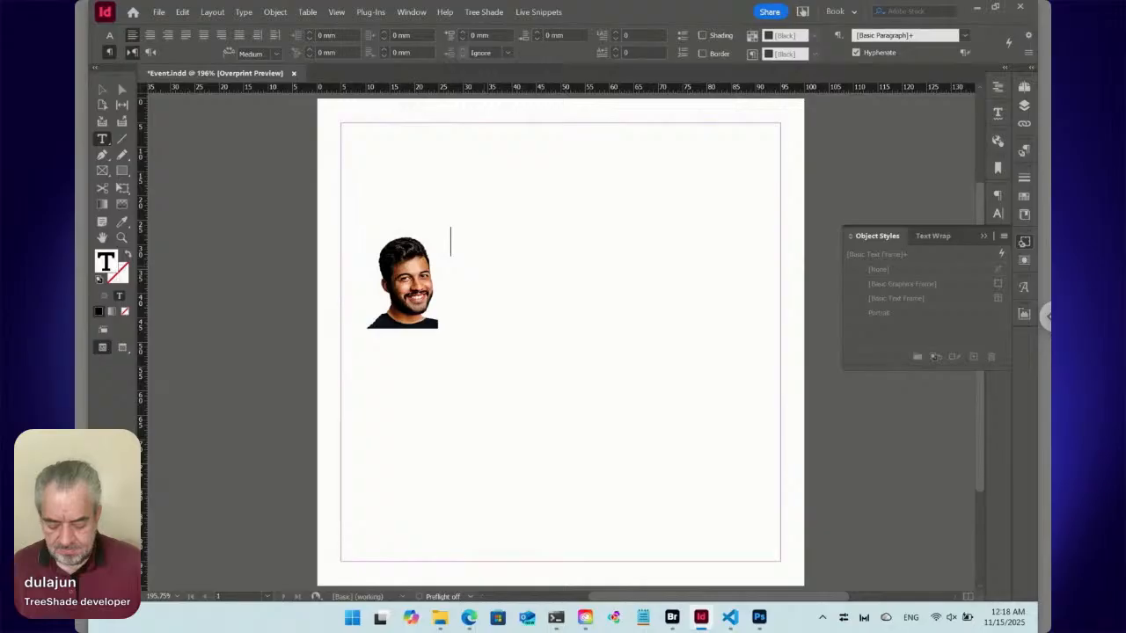
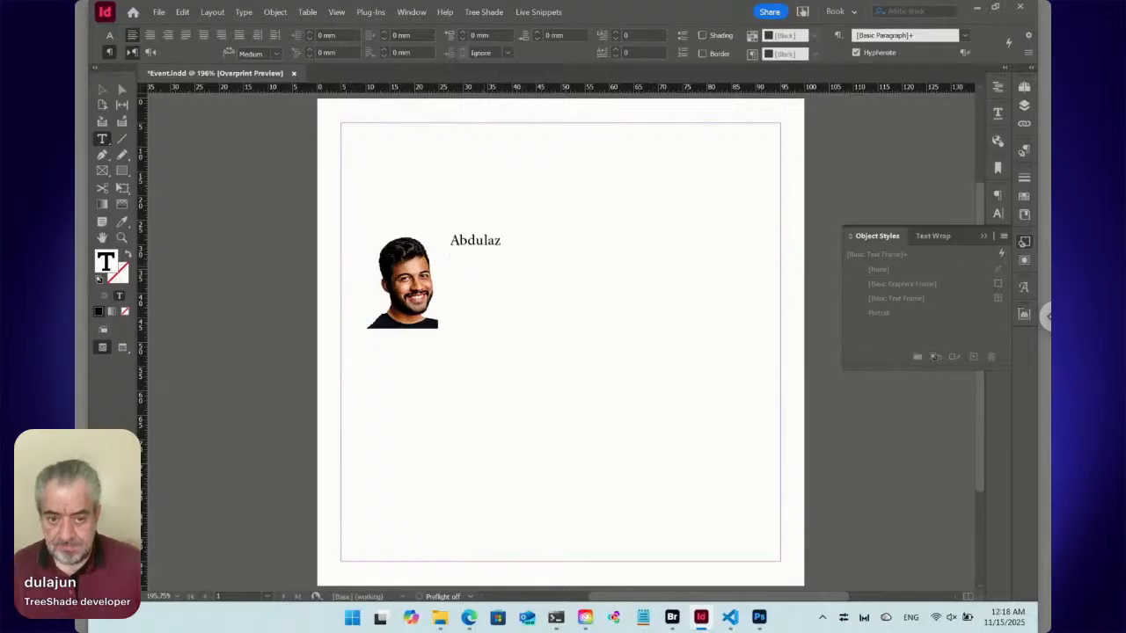
{"action": "key", "text": "Return"}
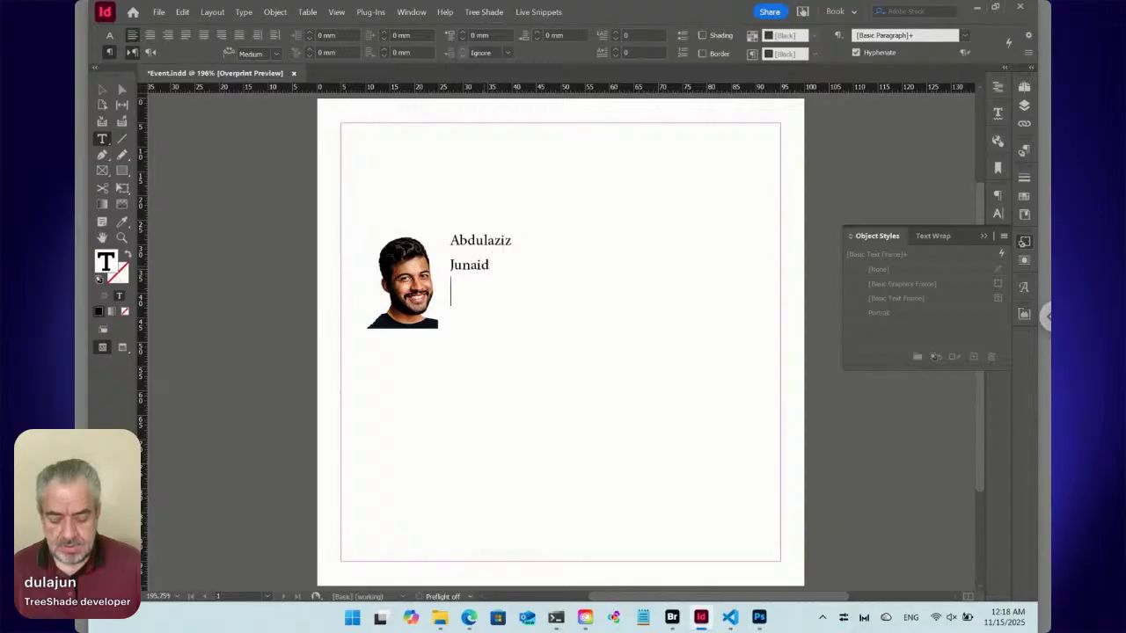
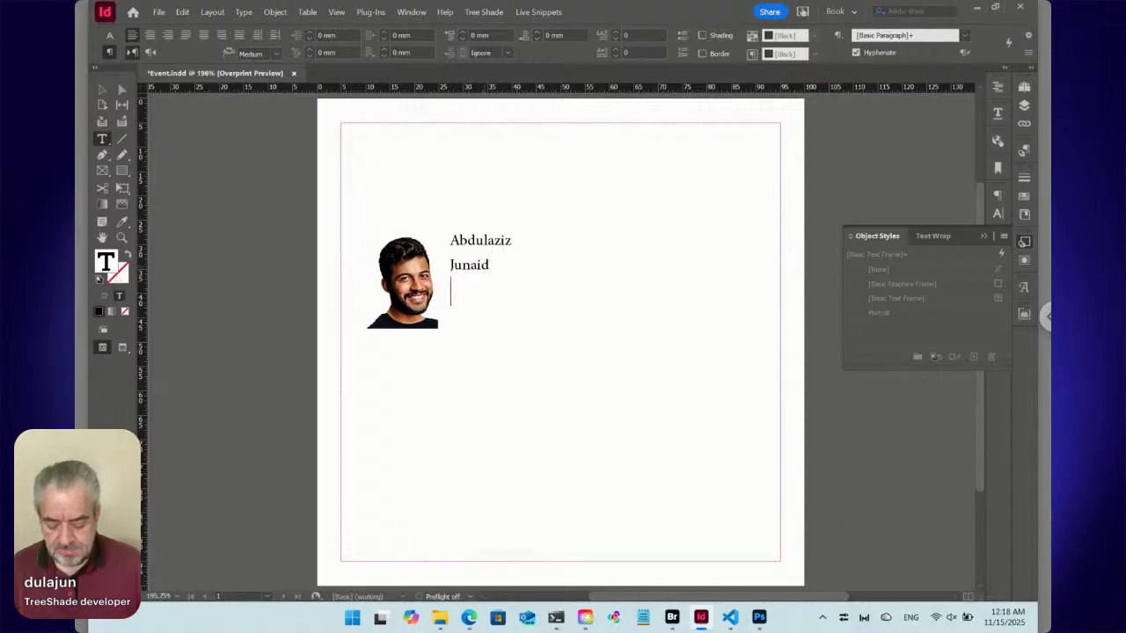
{"action": "type", "text": "p"}
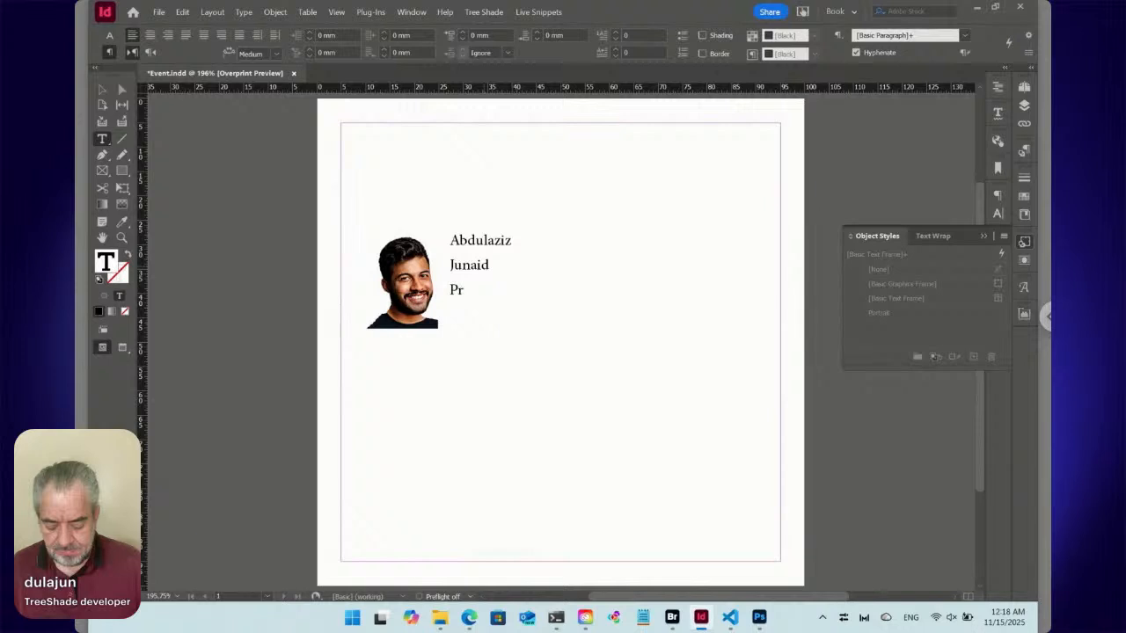
{"action": "type", "text": "roduct"}
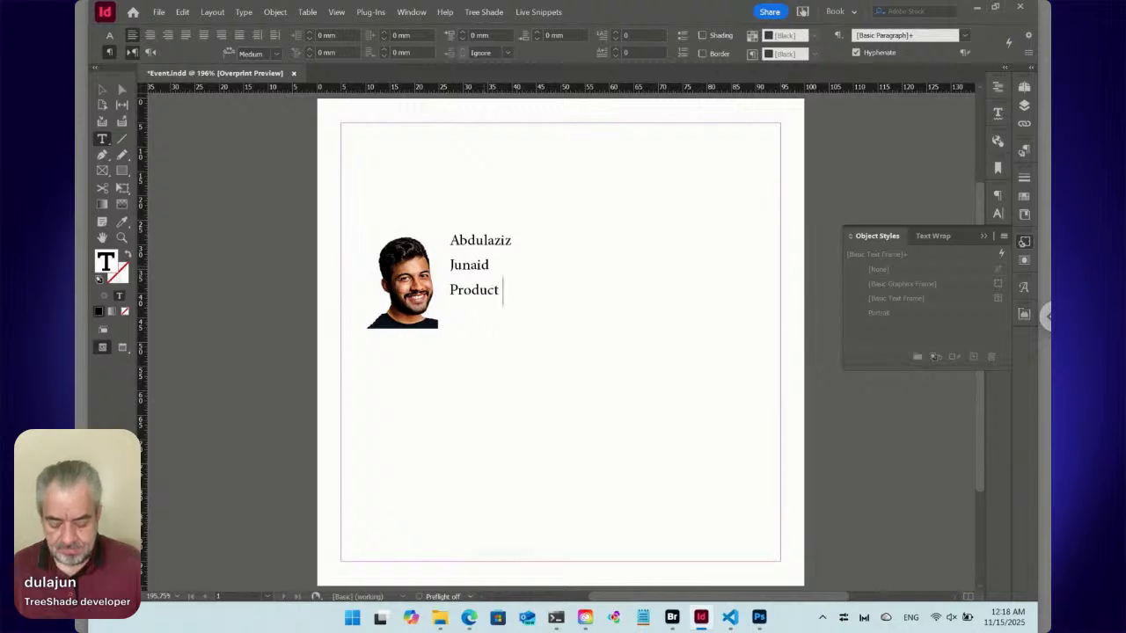
{"action": "type", "text": " Develo"}
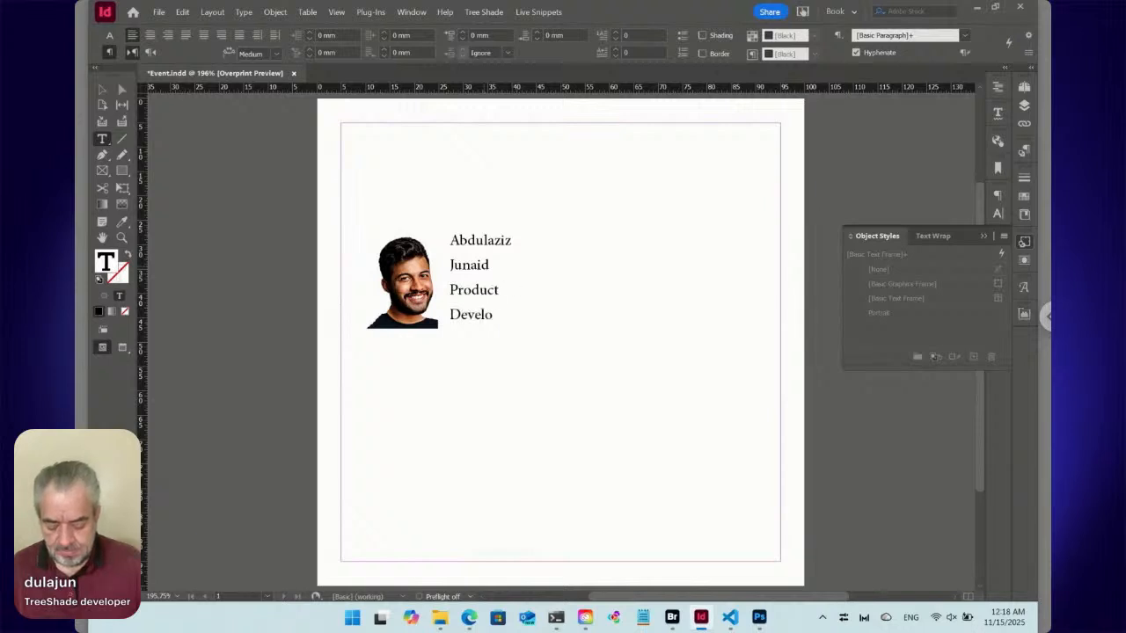
{"action": "type", "text": "per"}
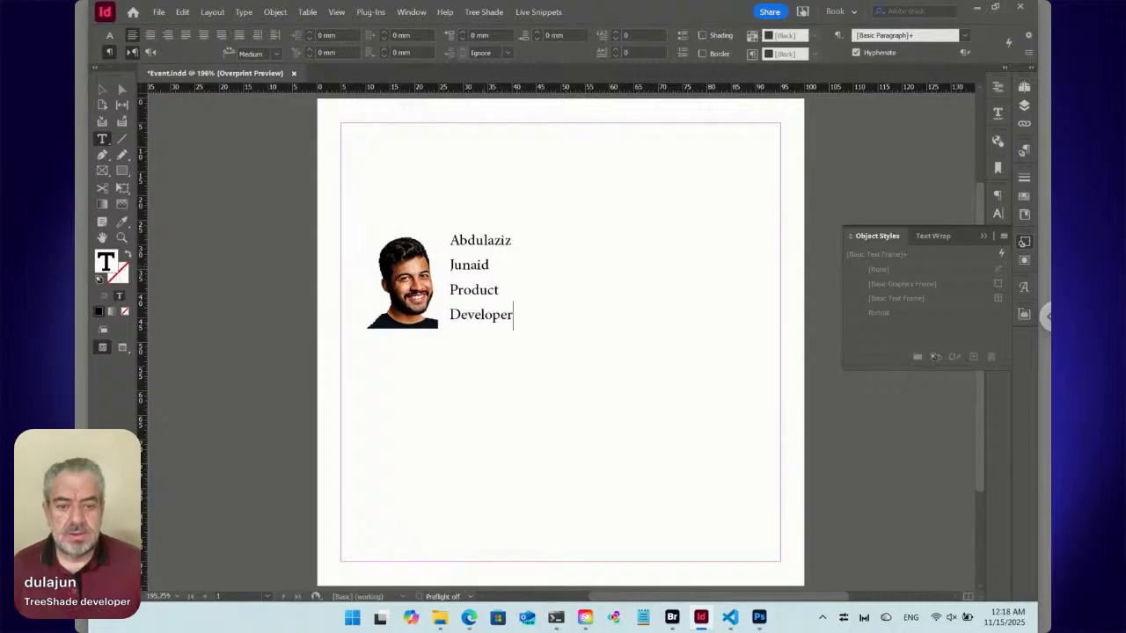
Reduce all the text in the speaker's text frame to 6 pt.
{"action": "key", "text": "ctrl+a"}
{"action": "key", "text": "ctrl+shift+comma"}
{"action": "key", "text": "ctrl+shift+comma"}
{"action": "key", "text": "ctrl+shift+comma"}
{"action": "key", "text": "ctrl+shift+comma"}
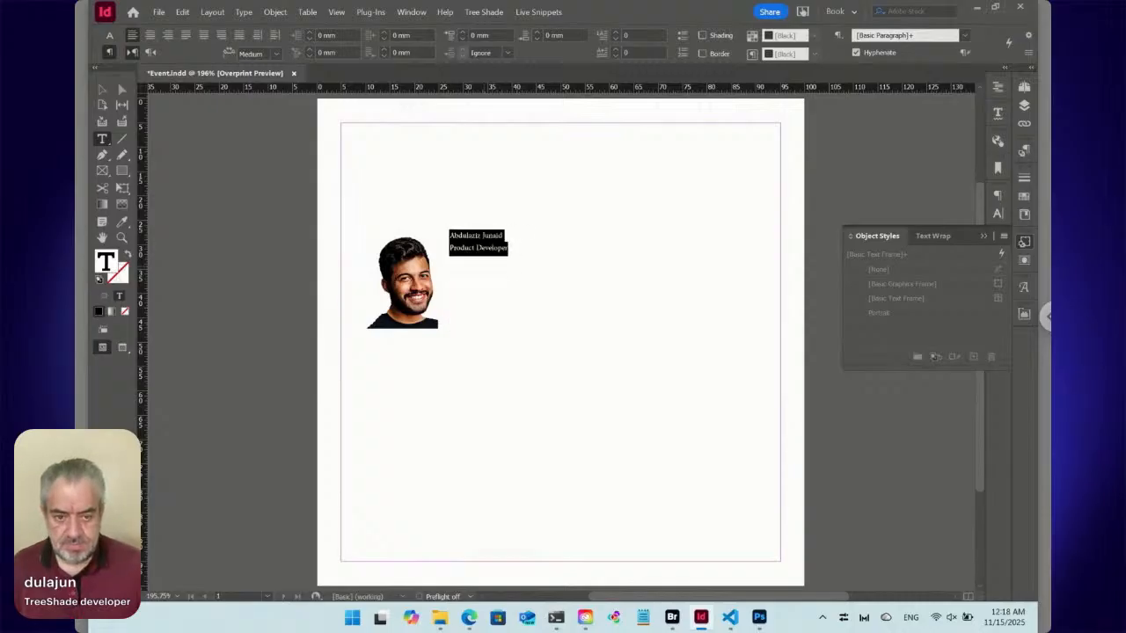
{"action": "key", "text": "Escape"}
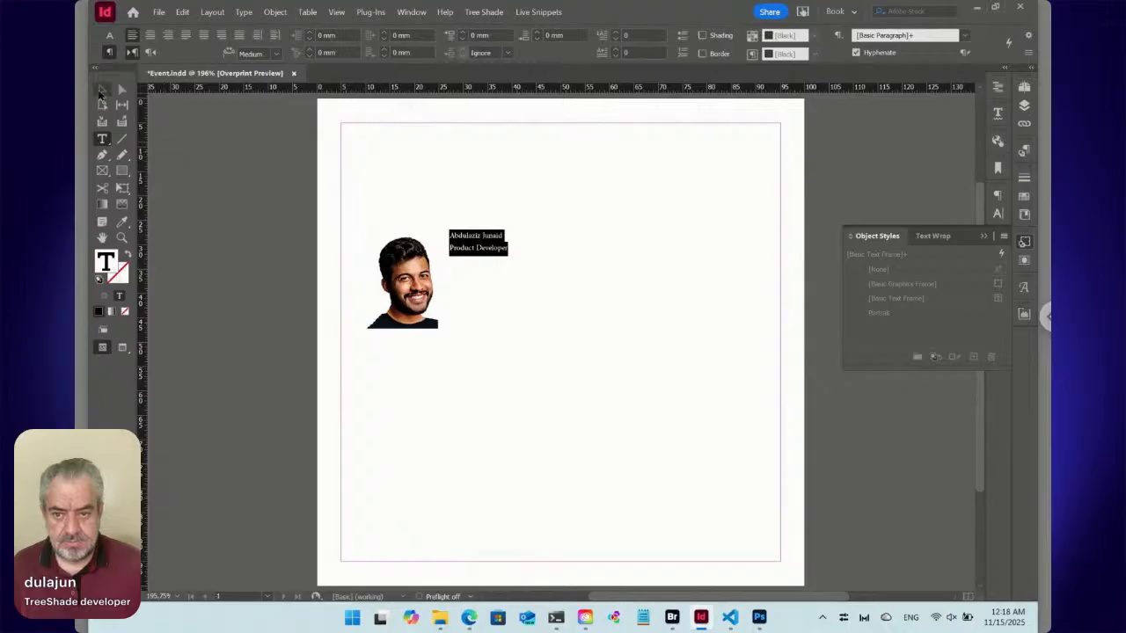
Set all the text in the speaker's text frame to Myriad Pro Bold at 5 pt.
{"action": "double_click", "coordinate": [472, 239]}
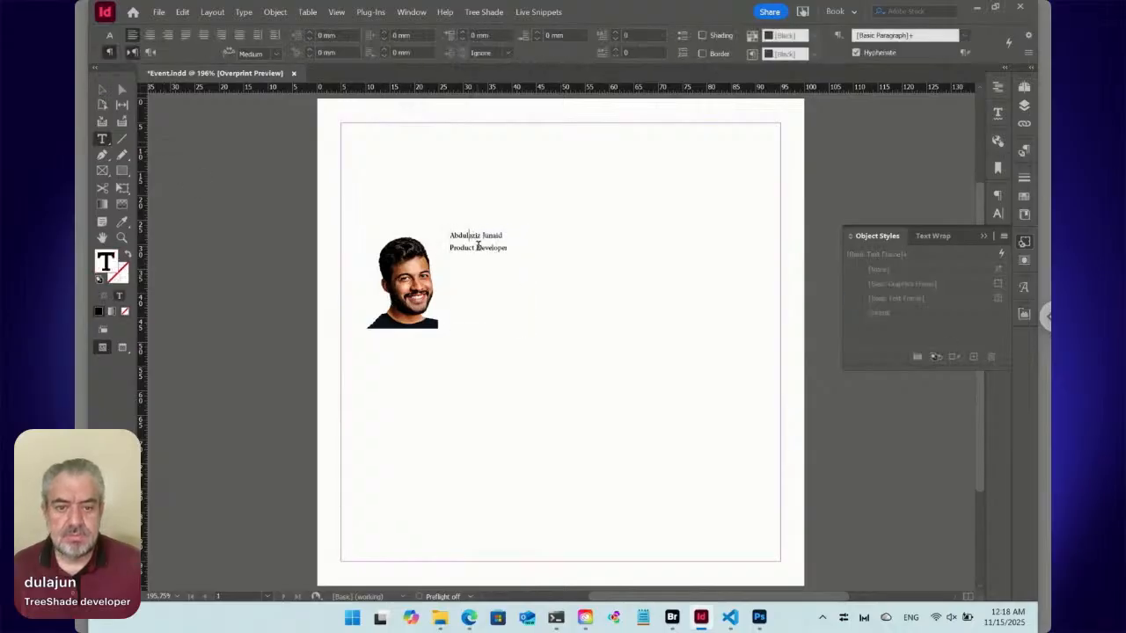
{"action": "key", "text": "ctrl+a"}
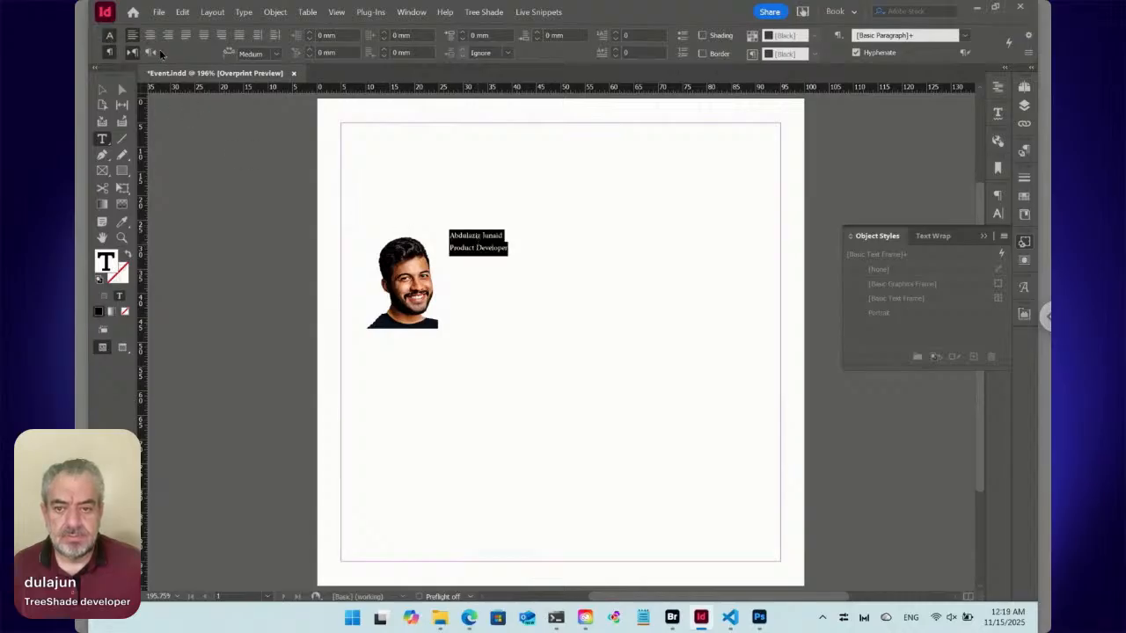
{"action": "left_click", "coordinate": [110, 36]}
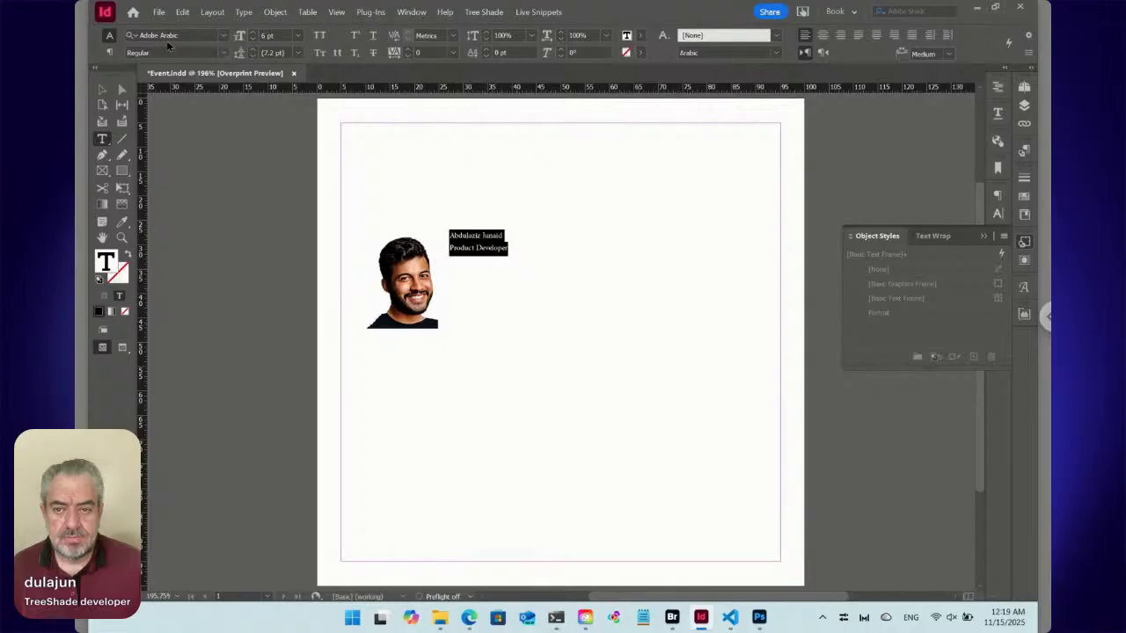
{"action": "left_click", "coordinate": [167, 36]}
{"action": "type", "text": "my"}
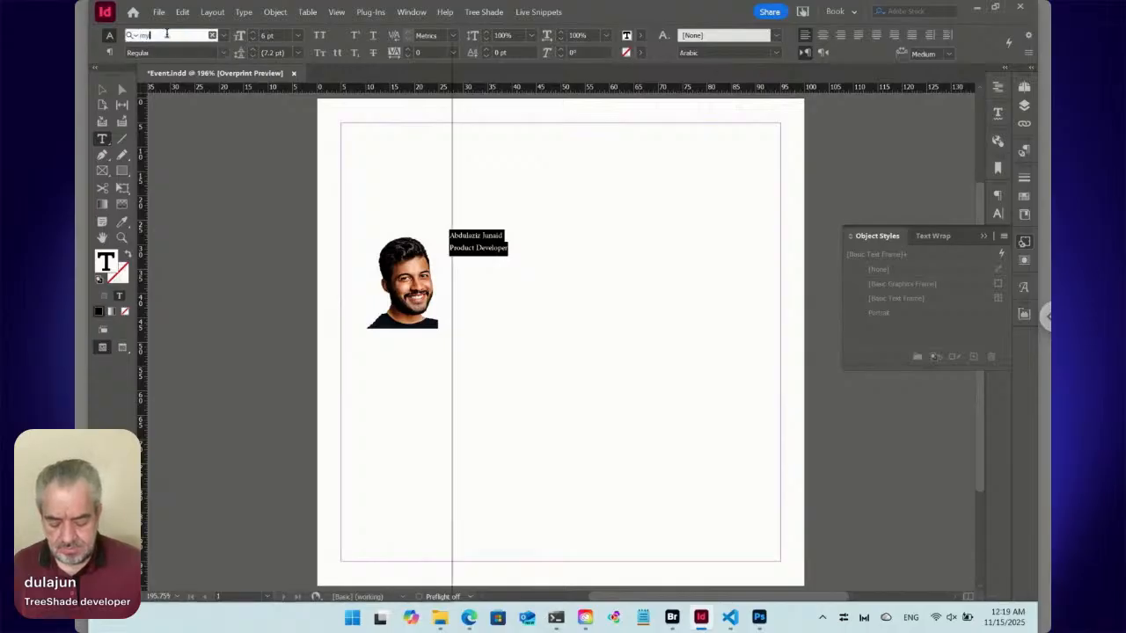
{"action": "type", "text": "riad"}
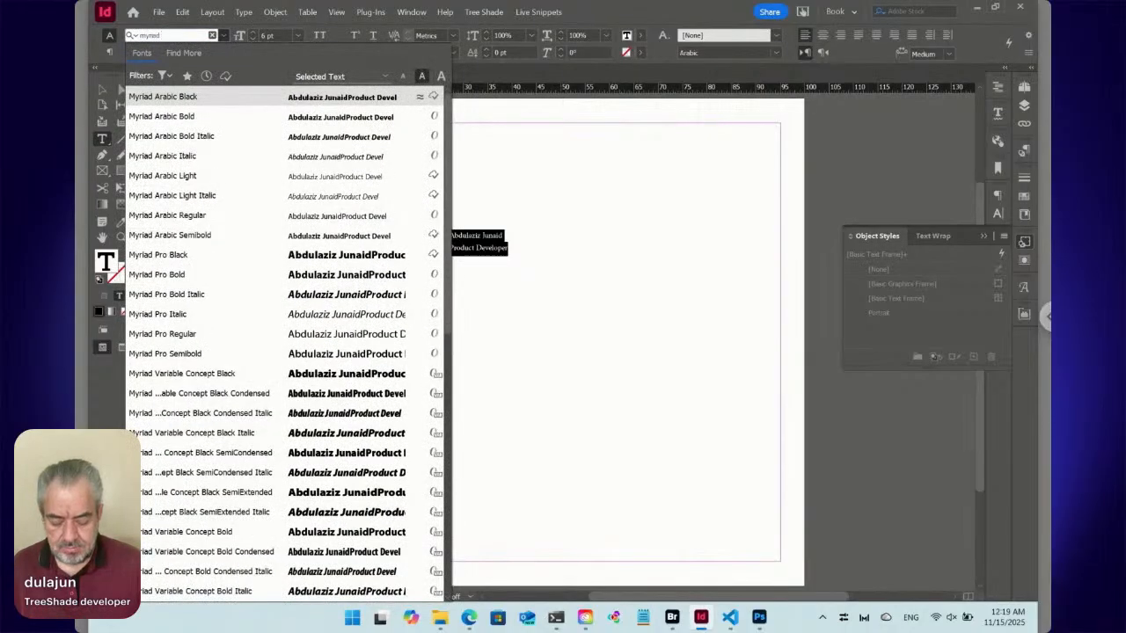
{"action": "type", "text": " pro"}
{"action": "key", "text": "Down"}
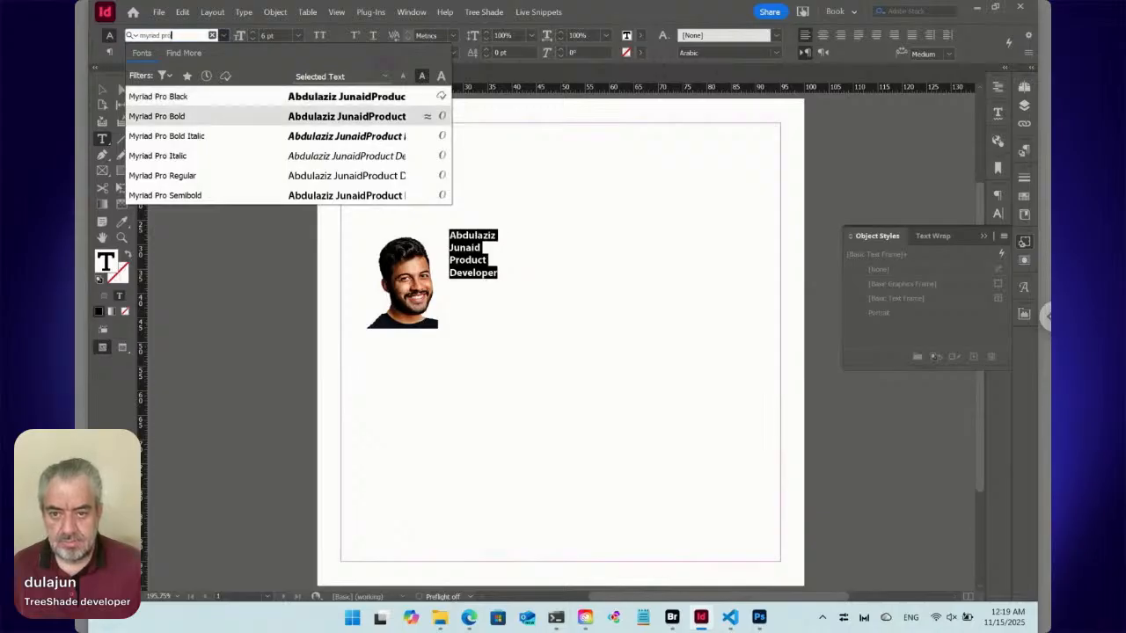
{"action": "key", "text": "Return"}
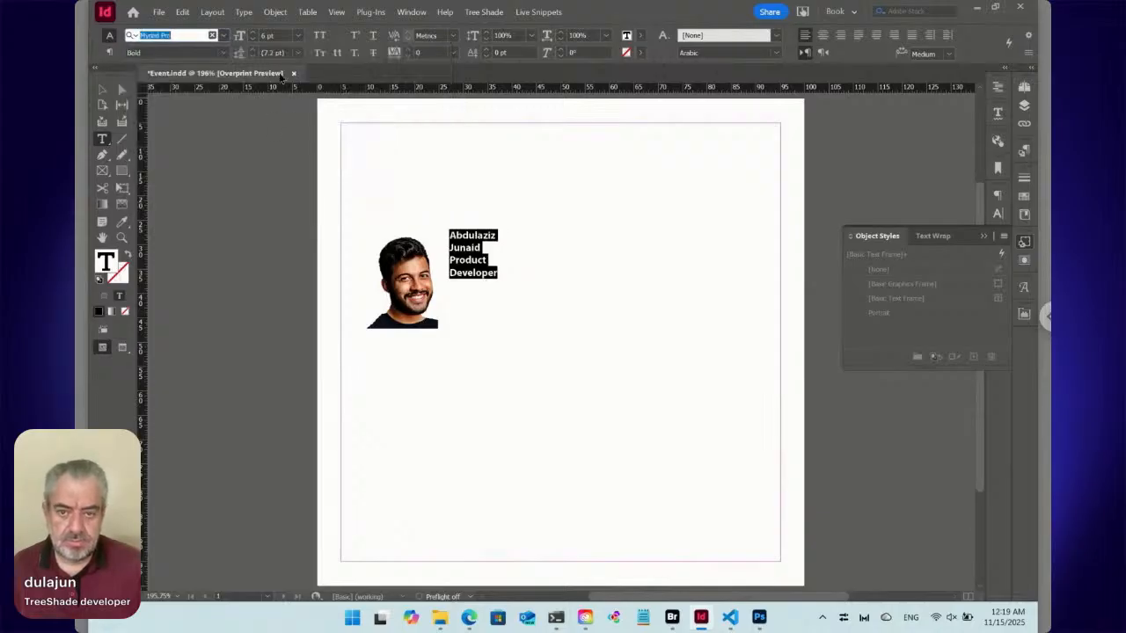
{"action": "left_click", "coordinate": [254, 40]}
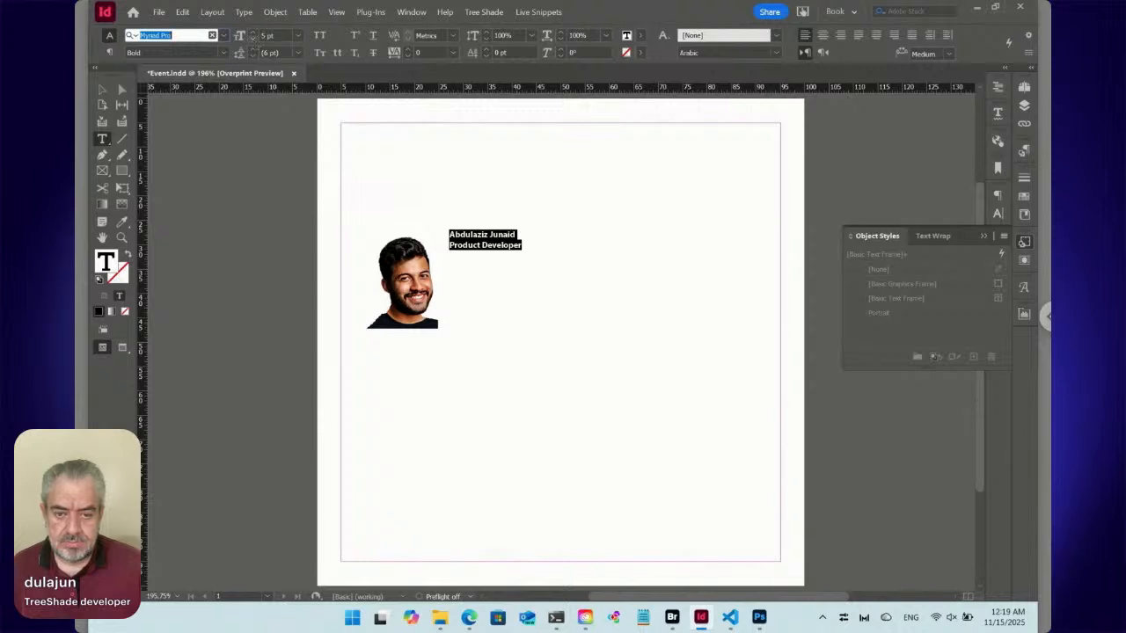
Change the Product Developer job title line to the Regular font style.
{"action": "triple_click", "coordinate": [490, 247]}
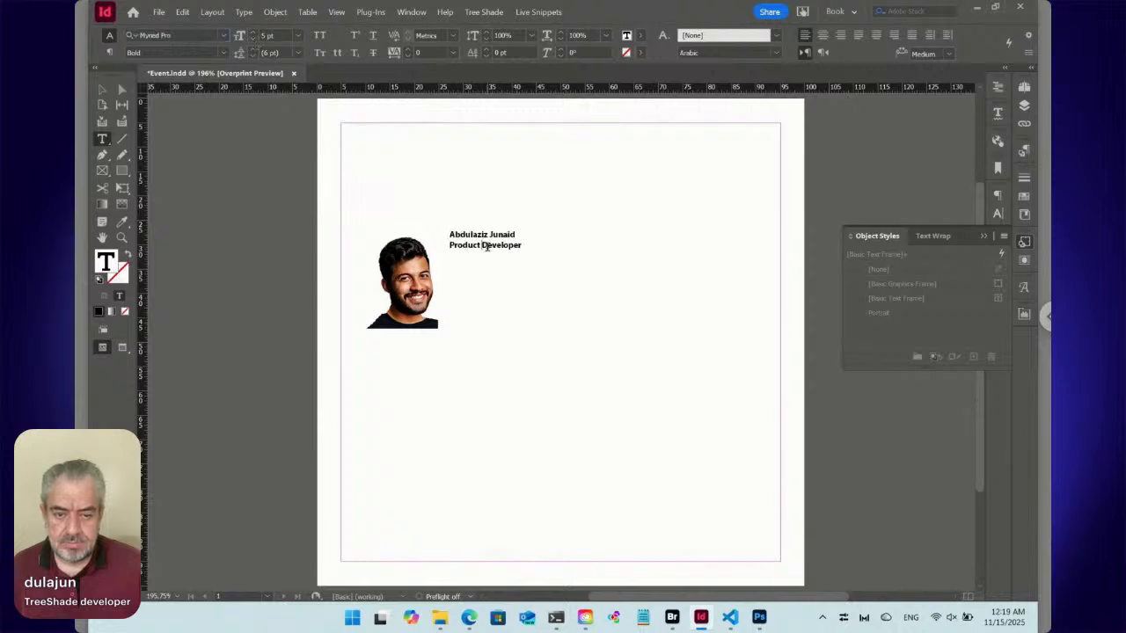
{"action": "left_click", "coordinate": [224, 53]}
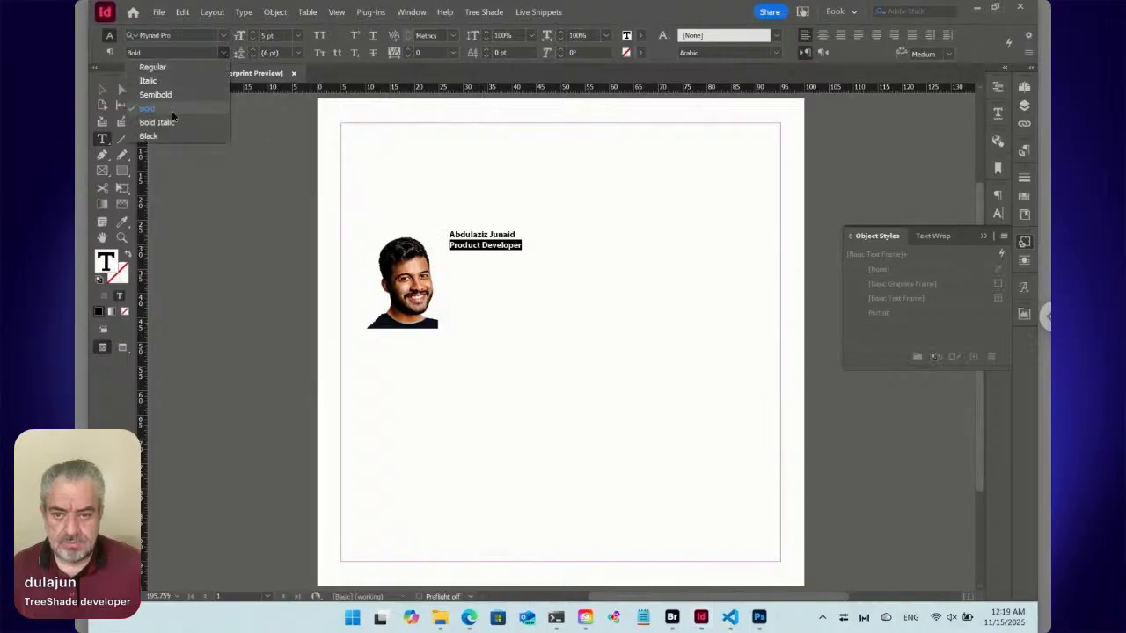
{"action": "left_click", "coordinate": [171, 69]}
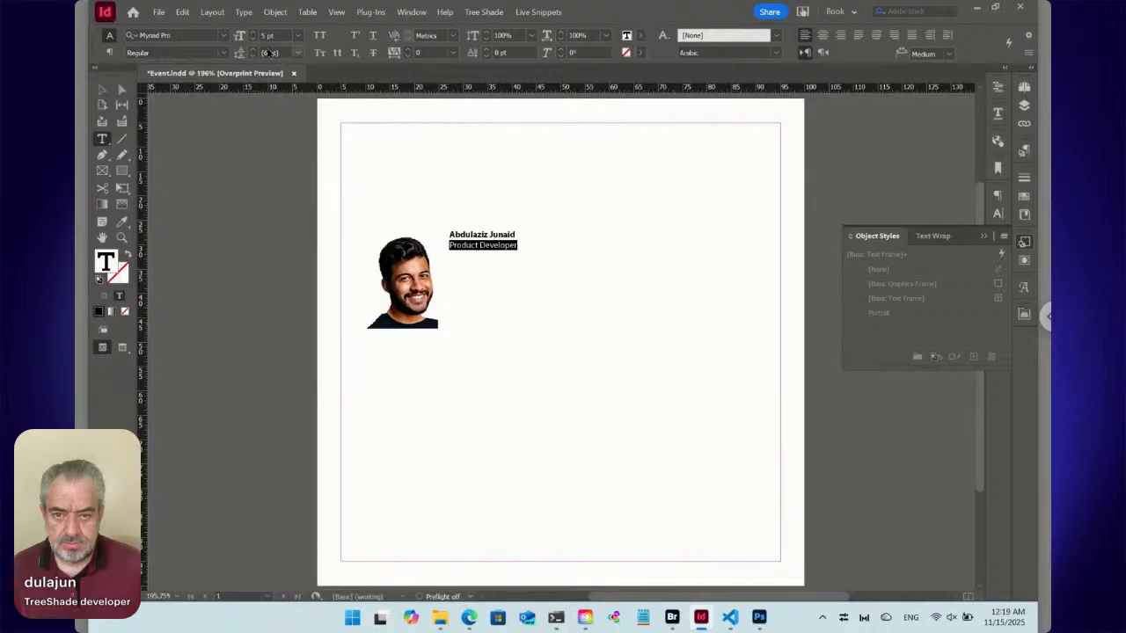
Enlarge the speaker's name line to 6 pt and deselect the text.
{"action": "triple_click", "coordinate": [483, 235]}
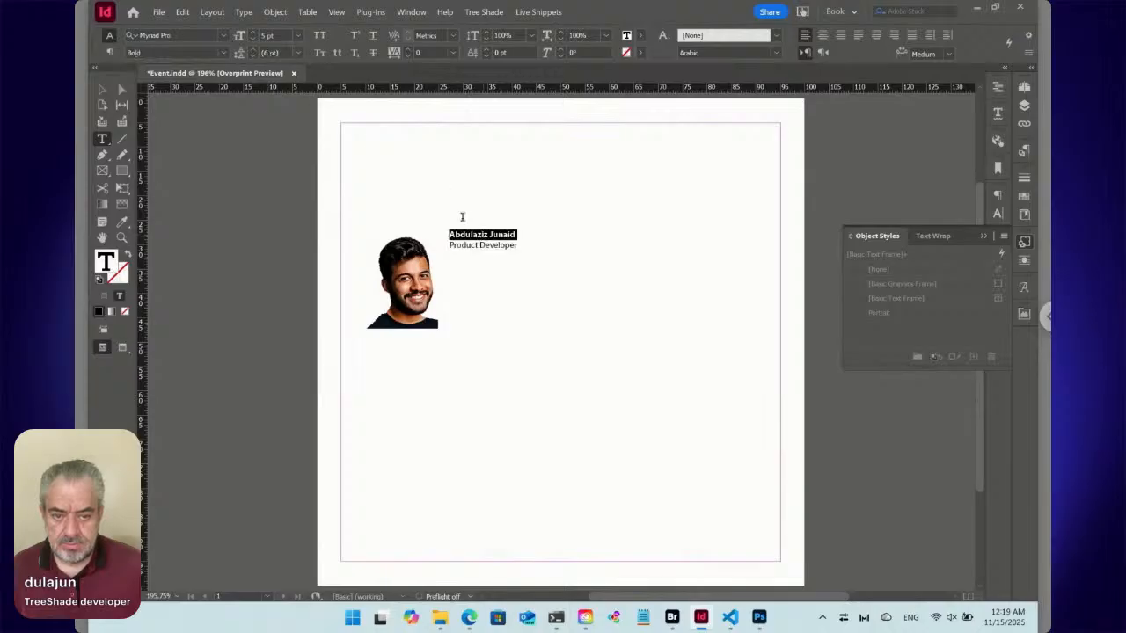
{"action": "left_click", "coordinate": [254, 34]}
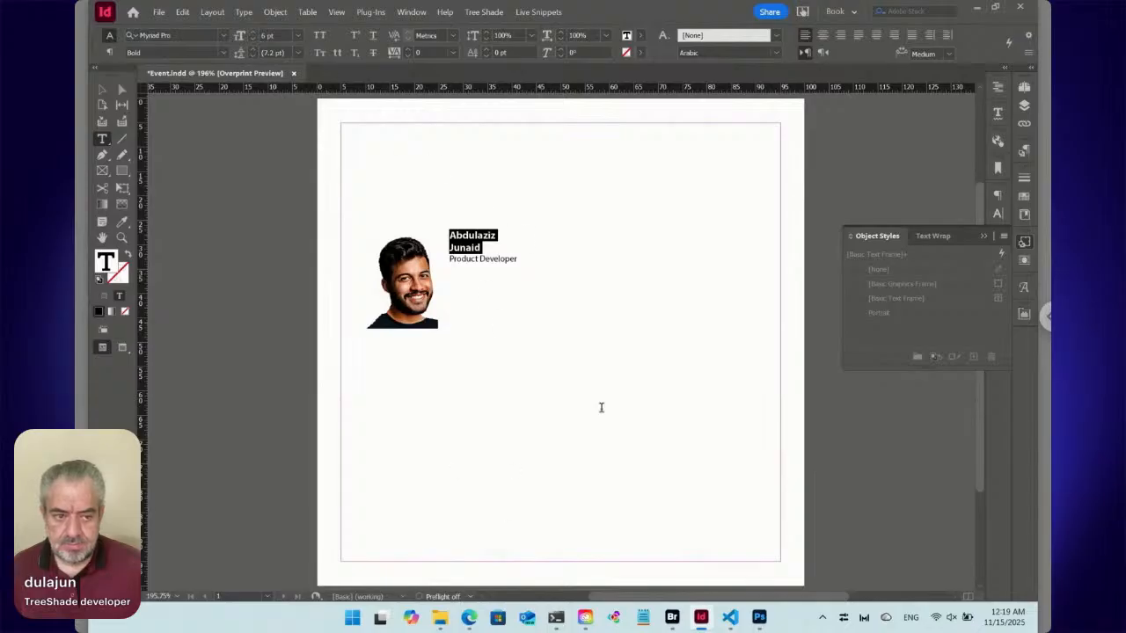
{"action": "left_click", "coordinate": [745, 312]}
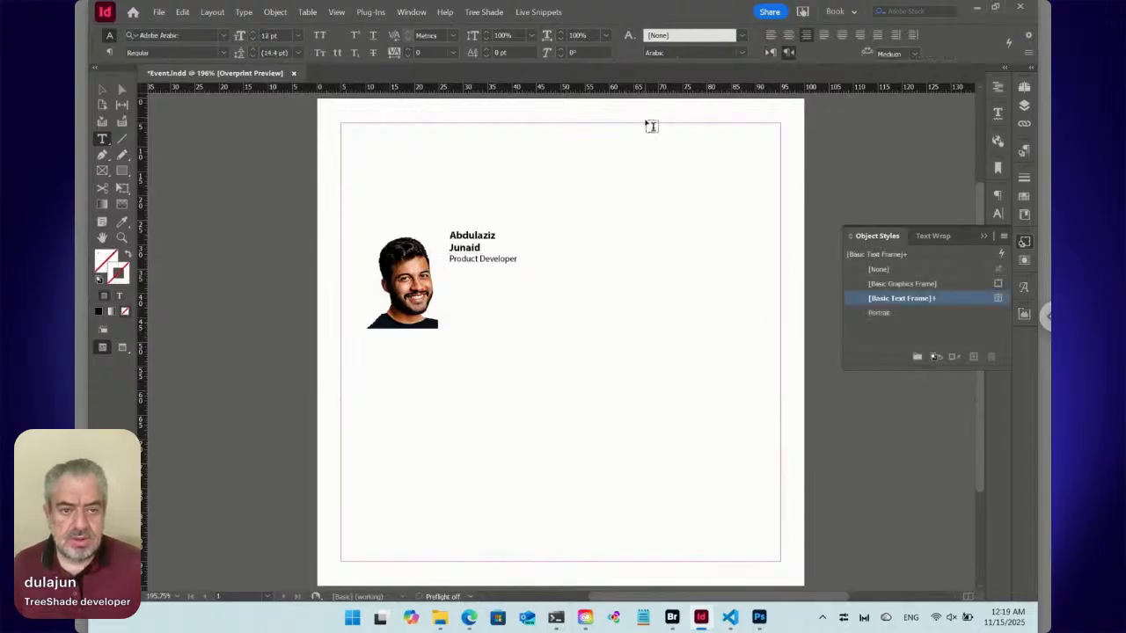
Examine the speaker captions in the reference layout on A-Parent, and return to page 1.
{"action": "left_click_drag", "start_coordinate": [648, 120], "coordinate": [598, 226]}
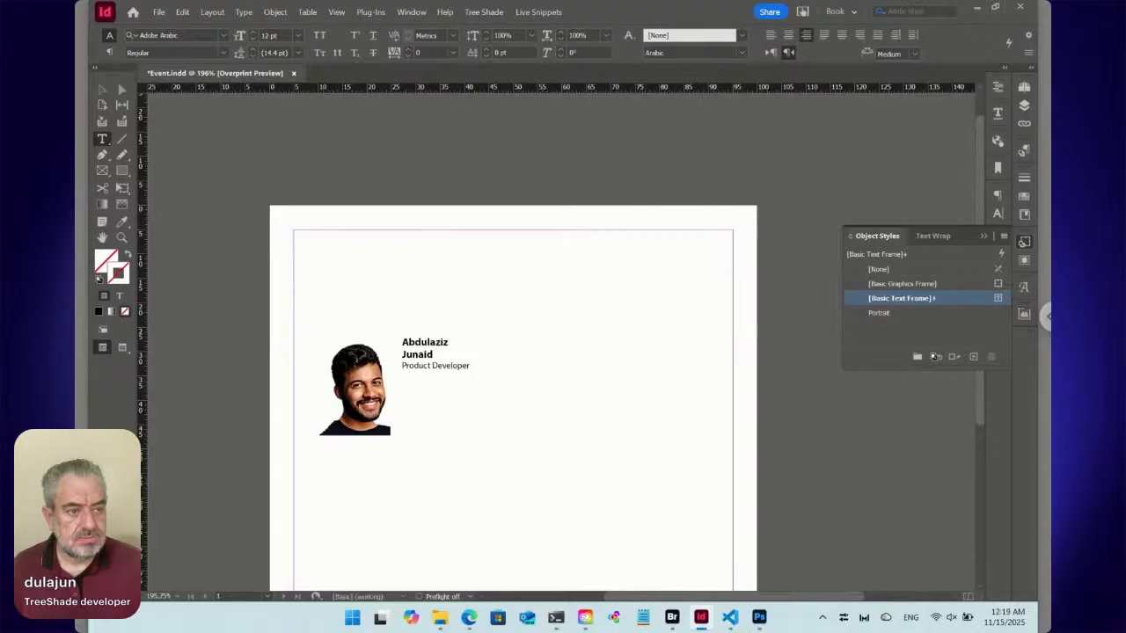
{"action": "left_click", "coordinate": [1023, 87]}
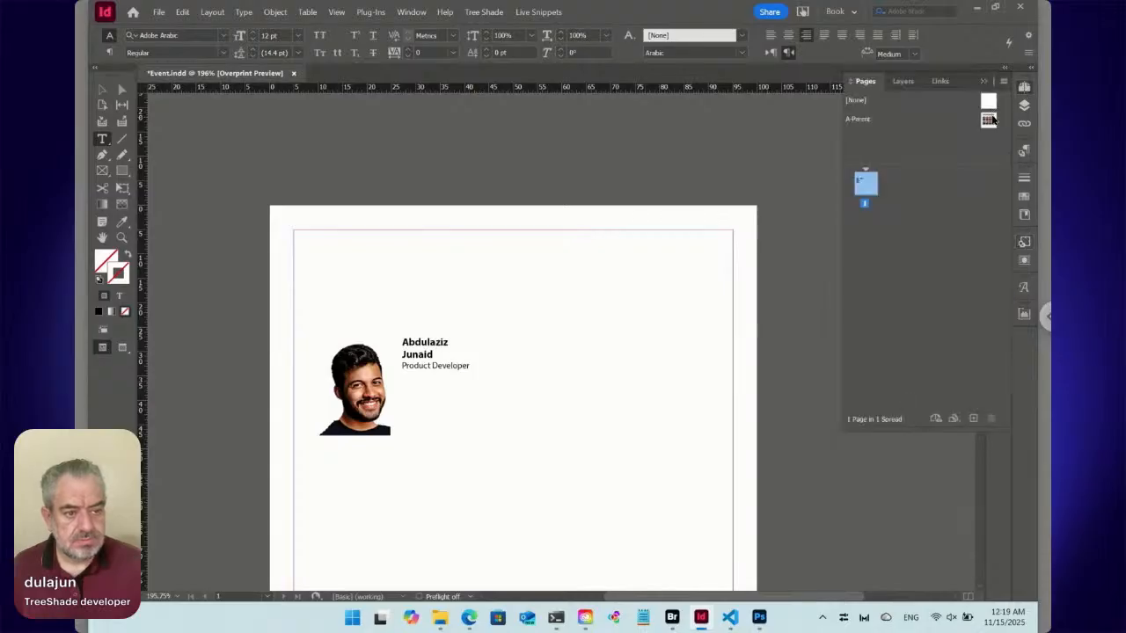
{"action": "left_click", "coordinate": [989, 120]}
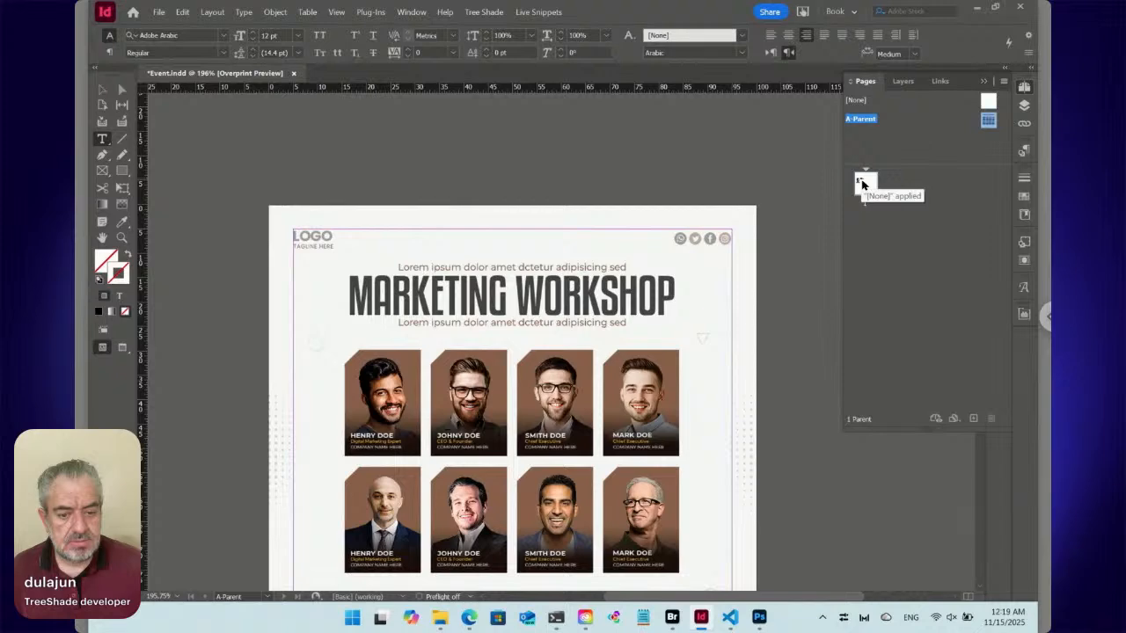
{"action": "left_click_drag", "start_coordinate": [862, 183], "coordinate": [864, 182]}
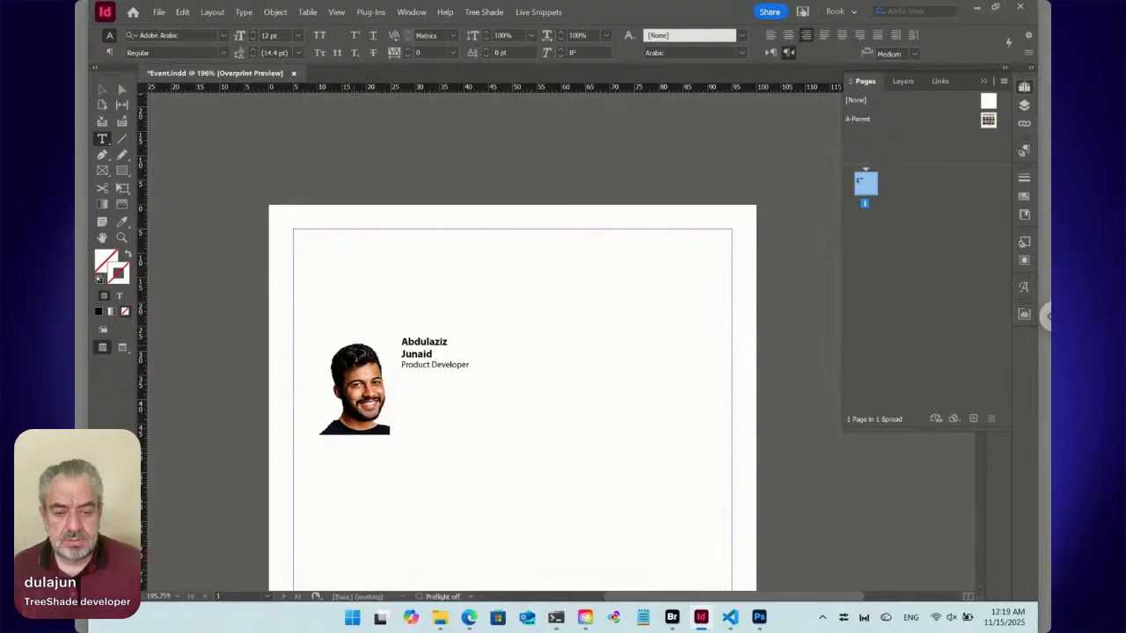
Reduce the speaker's name line to 5 pt and the job title line to 4 pt.
{"action": "left_click", "coordinate": [425, 342]}
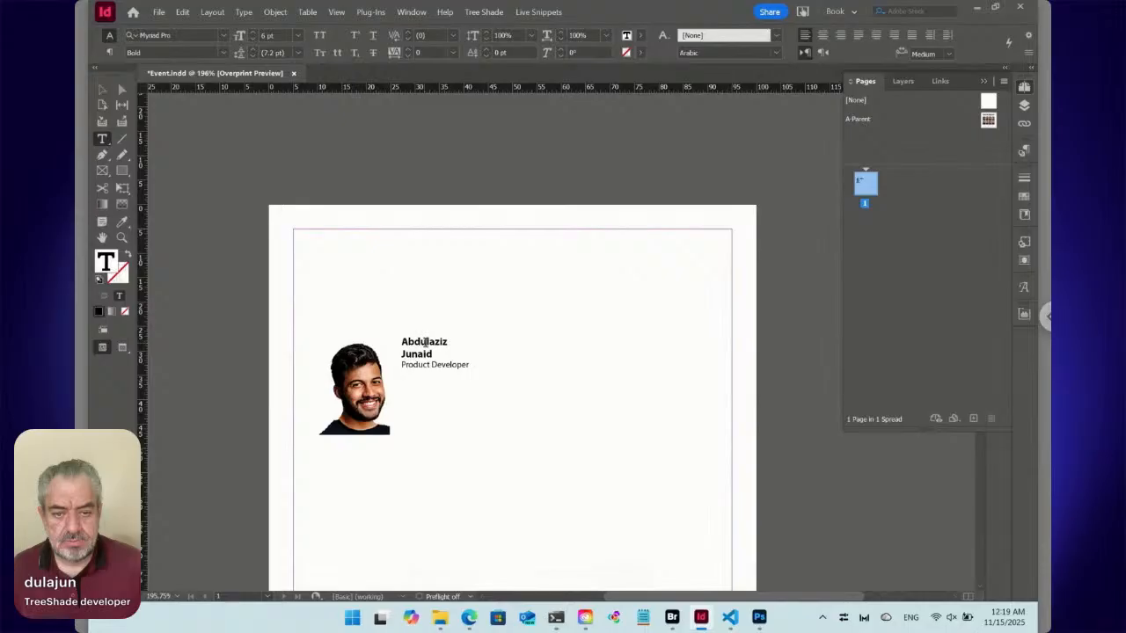
{"action": "double_click", "coordinate": [423, 342]}
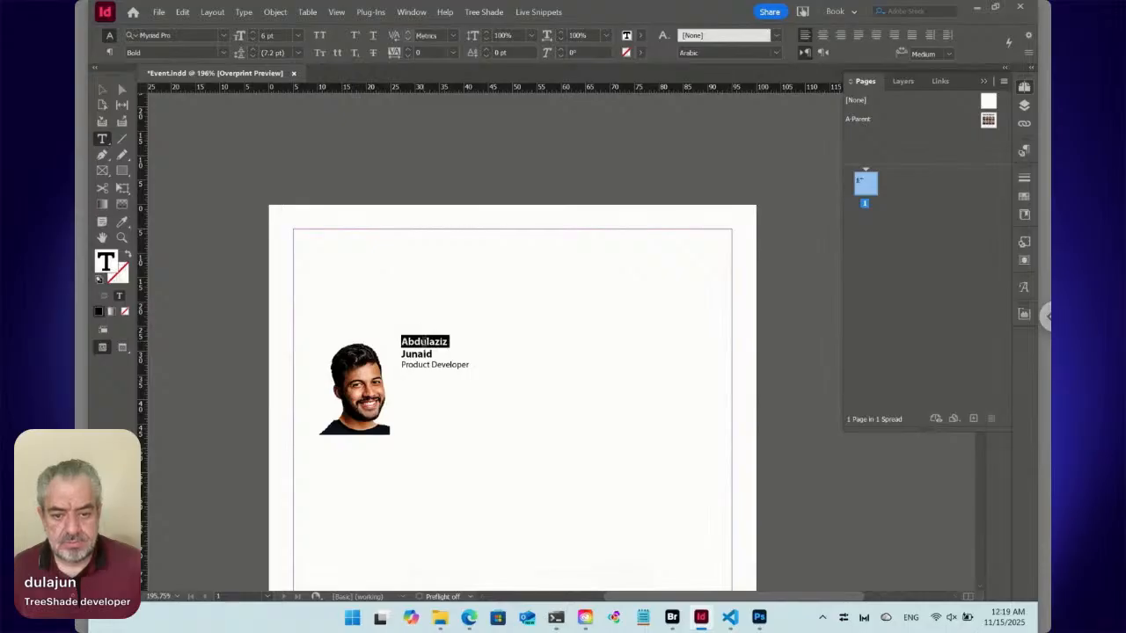
{"action": "left_click", "coordinate": [418, 343]}
{"action": "triple_click", "coordinate": [416, 343]}
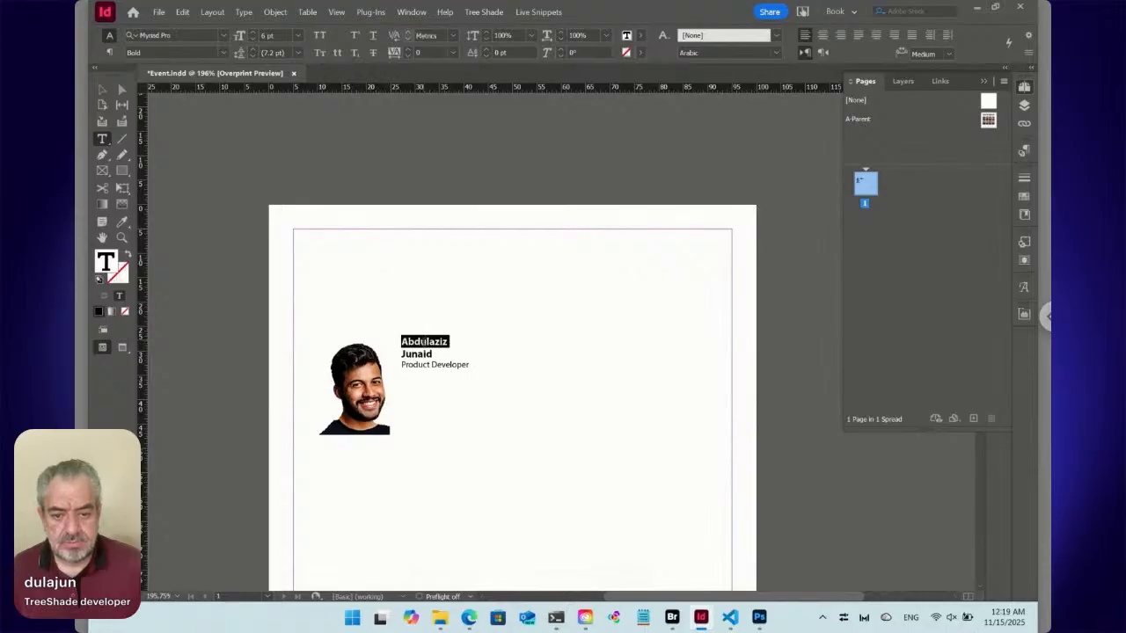
{"action": "left_click", "coordinate": [253, 39]}
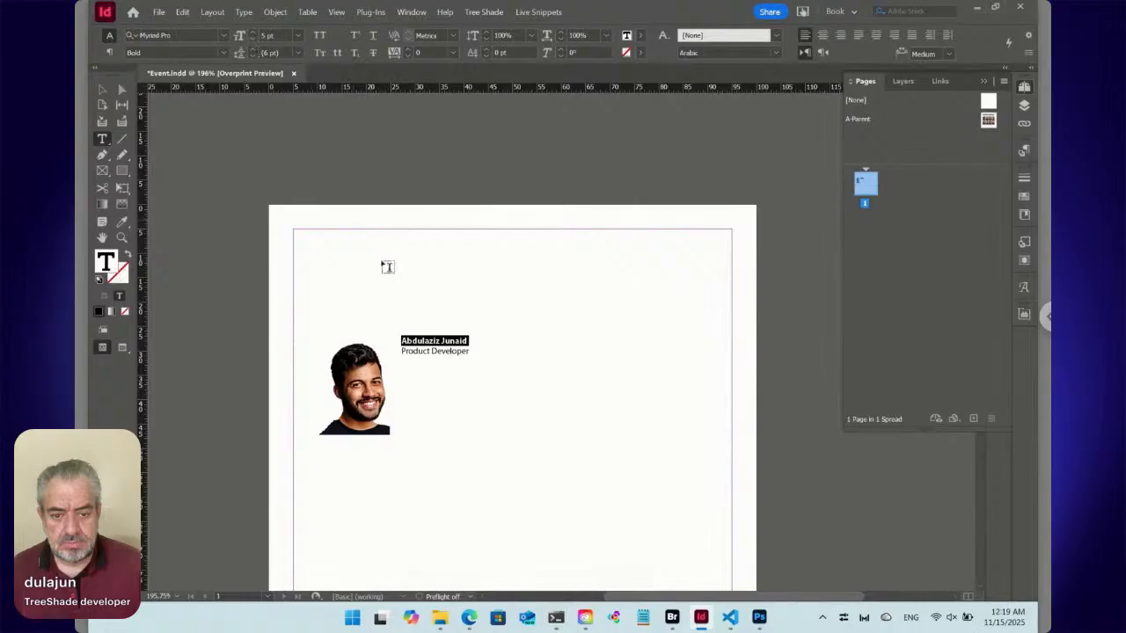
{"action": "triple_click", "coordinate": [432, 352]}
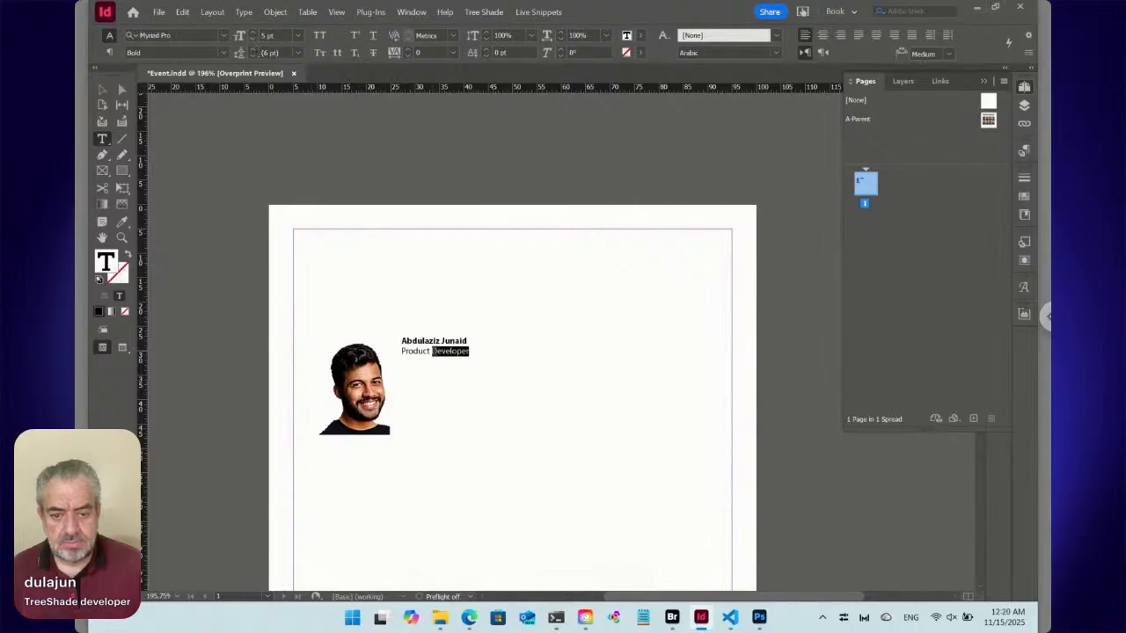
{"action": "left_click", "coordinate": [253, 39]}
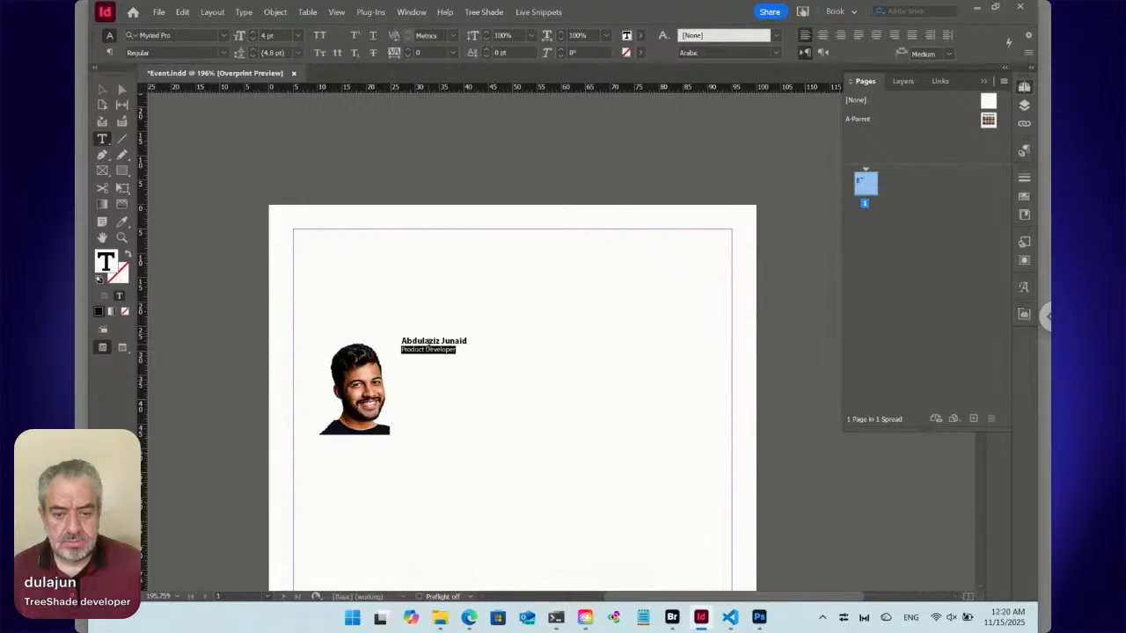
{"action": "left_click", "coordinate": [424, 340]}
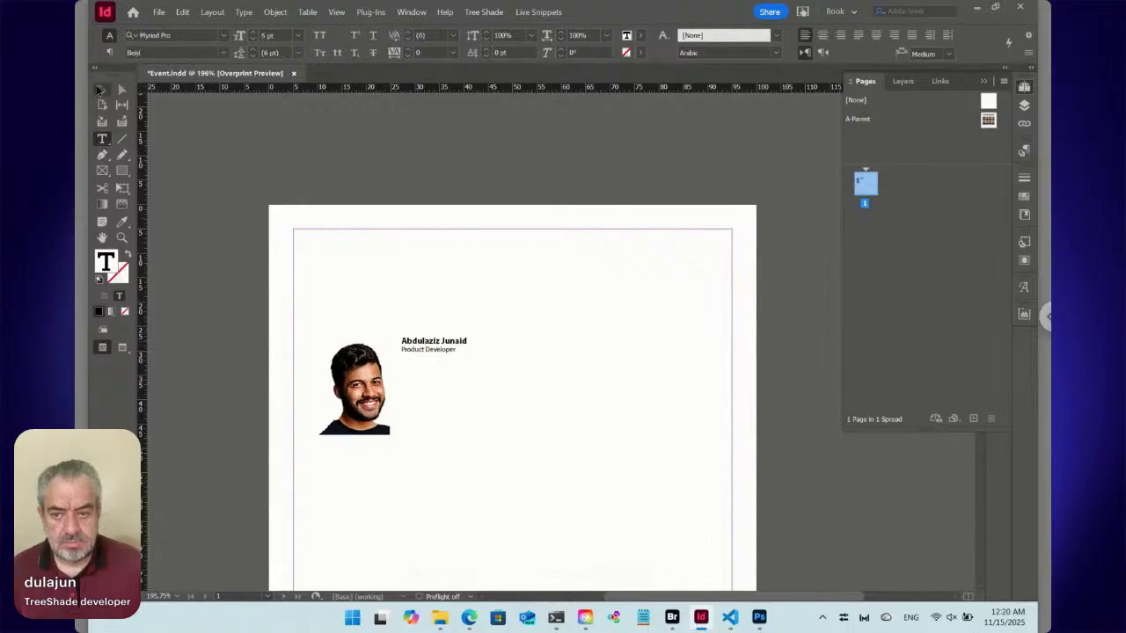
Set the speaker text frame's vertical justification to Bottom in its text frame options.
{"action": "left_click", "coordinate": [100, 89]}
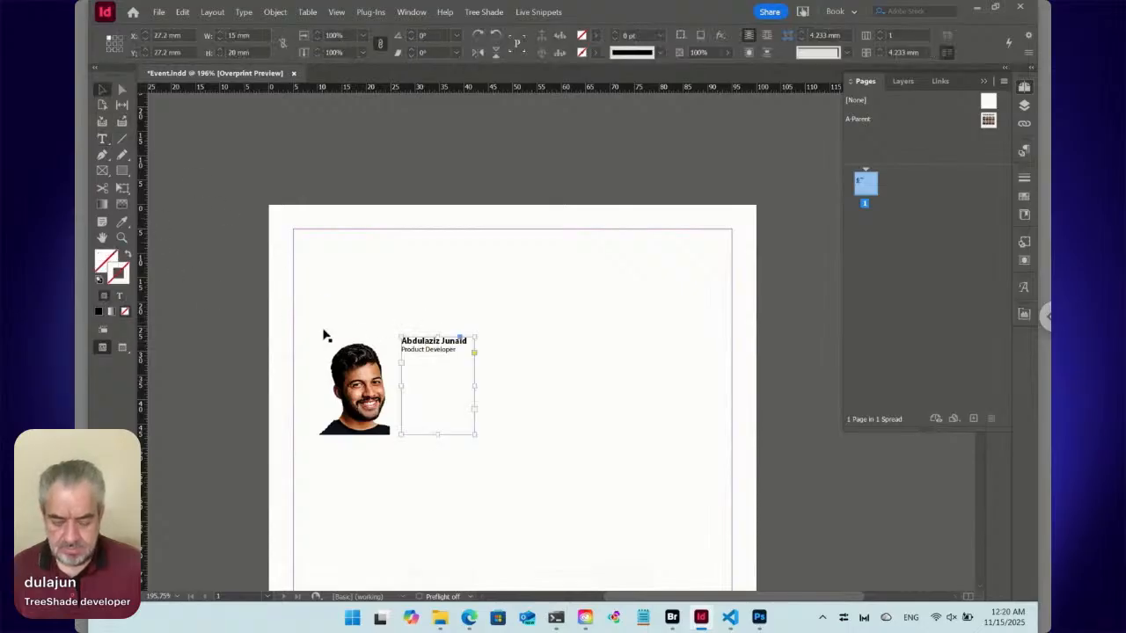
{"action": "key", "text": "ctrl+b"}
{"action": "left_click", "coordinate": [482, 345]}
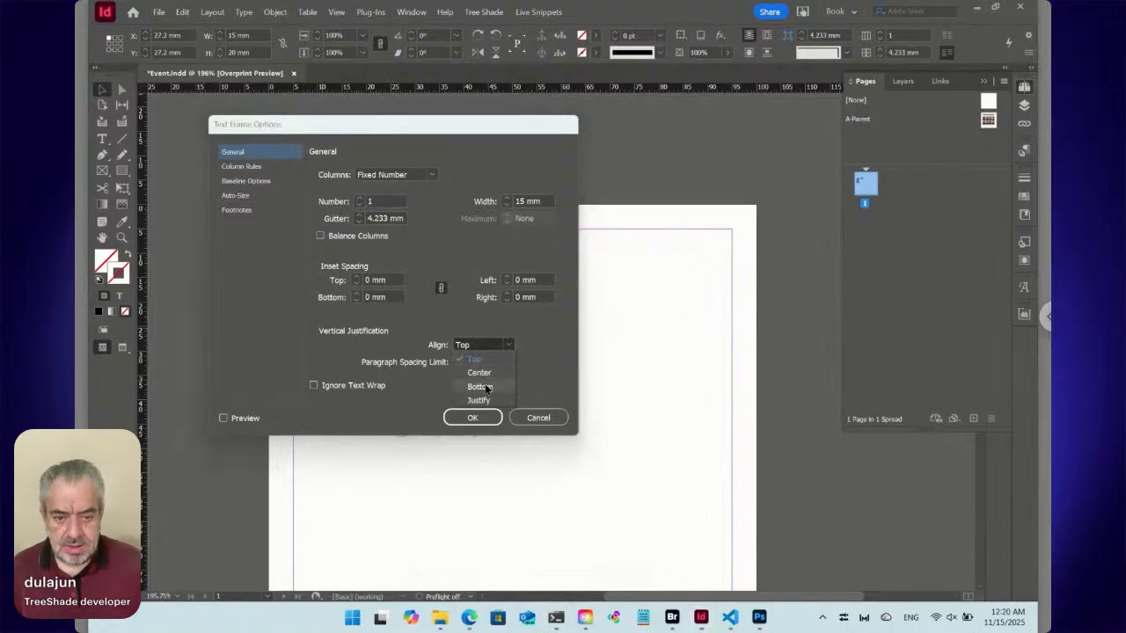
{"action": "left_click", "coordinate": [479, 387]}
{"action": "left_click", "coordinate": [474, 416]}
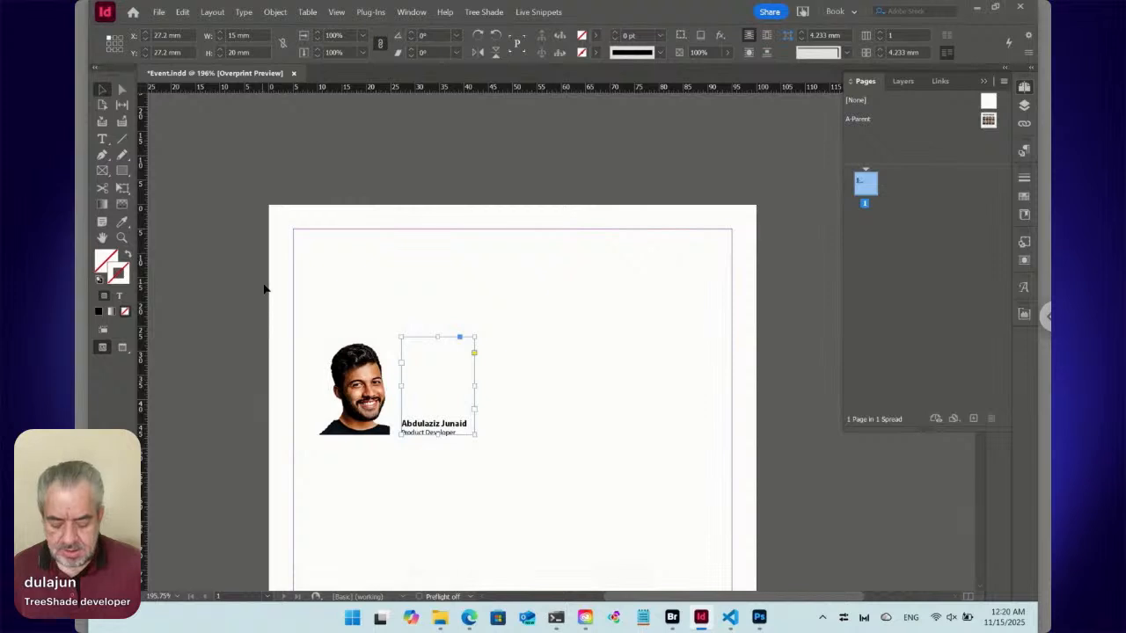
Give the speaker text frame a 1 mm inset spacing on all four sides, with the preview turned on.
{"action": "key", "text": "ctrl+b"}
{"action": "left_click_drag", "start_coordinate": [346, 123], "coordinate": [643, 167]}
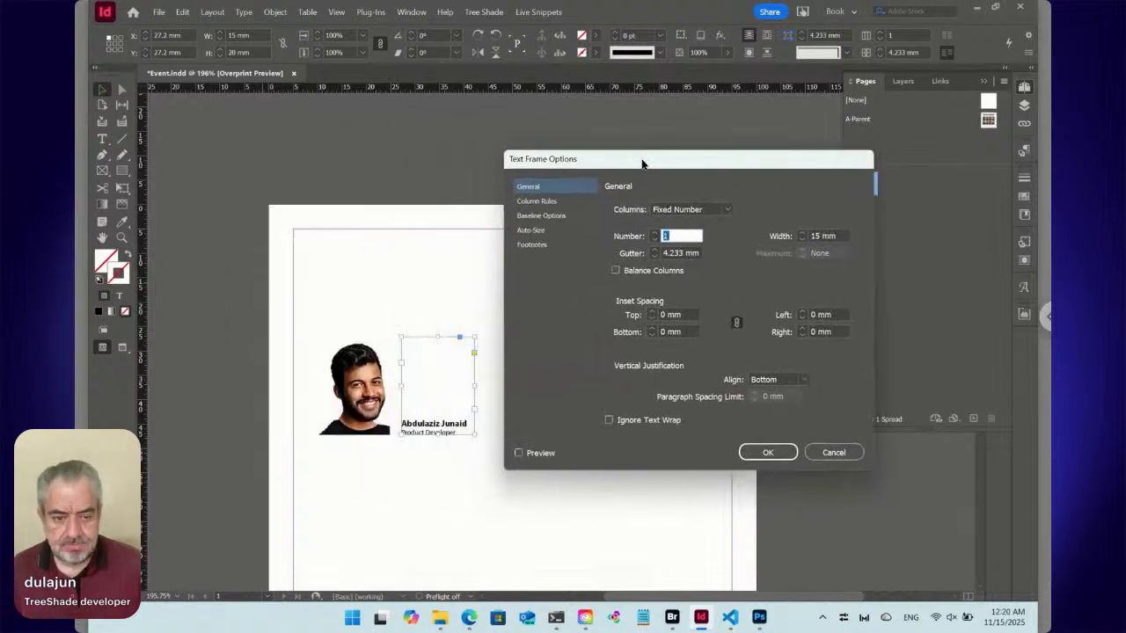
{"action": "left_click", "coordinate": [652, 313]}
{"action": "left_click", "coordinate": [653, 312]}
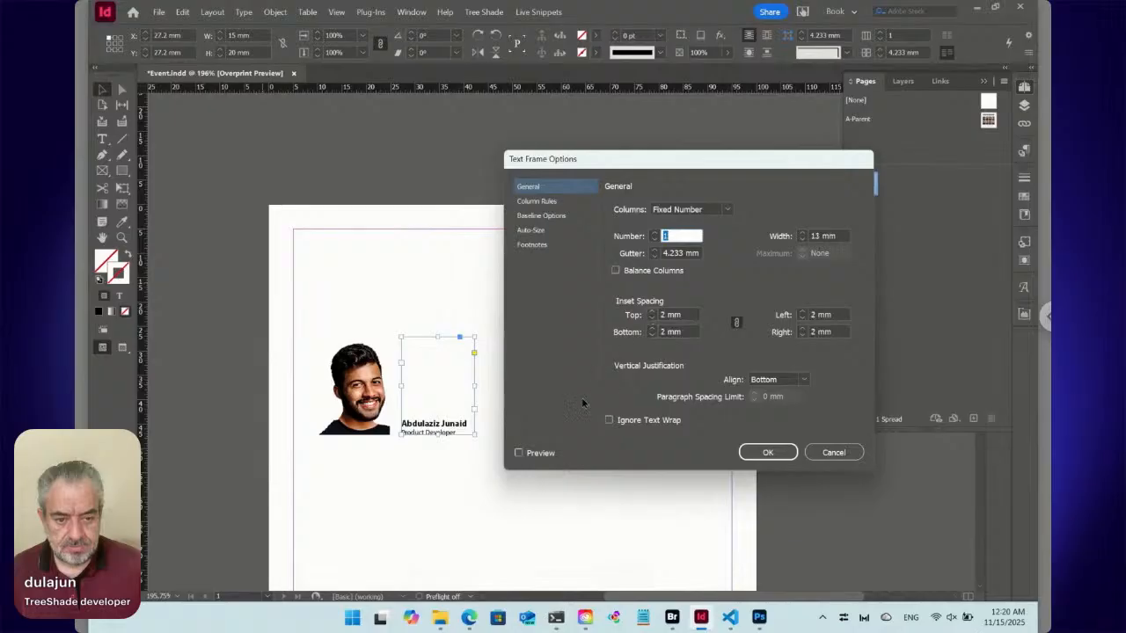
{"action": "left_click", "coordinate": [547, 455]}
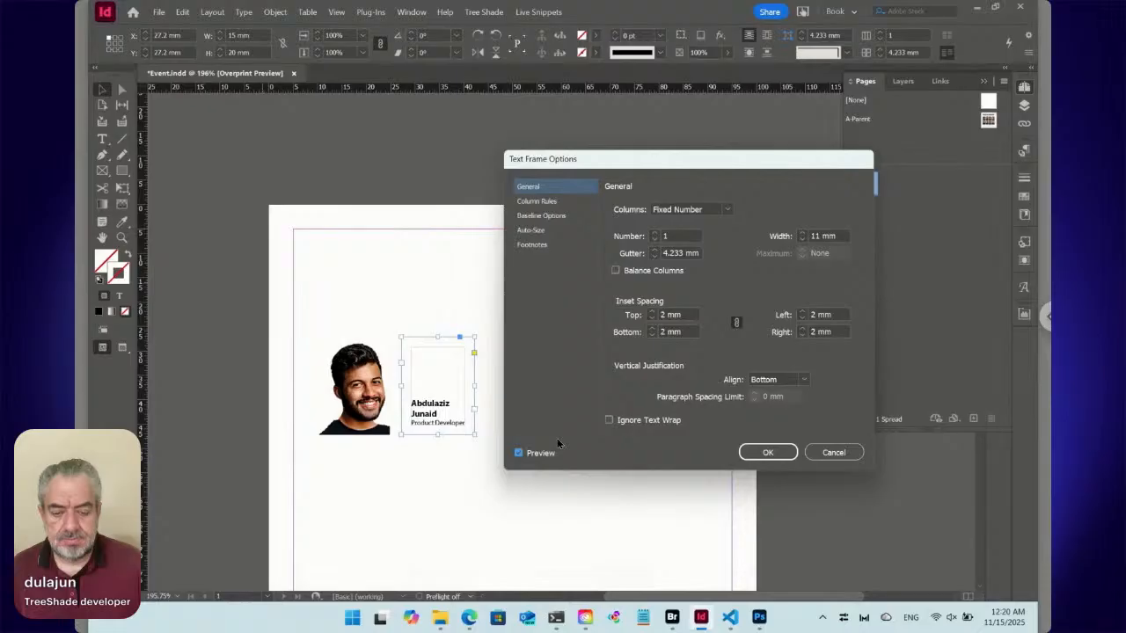
{"action": "left_click", "coordinate": [651, 318]}
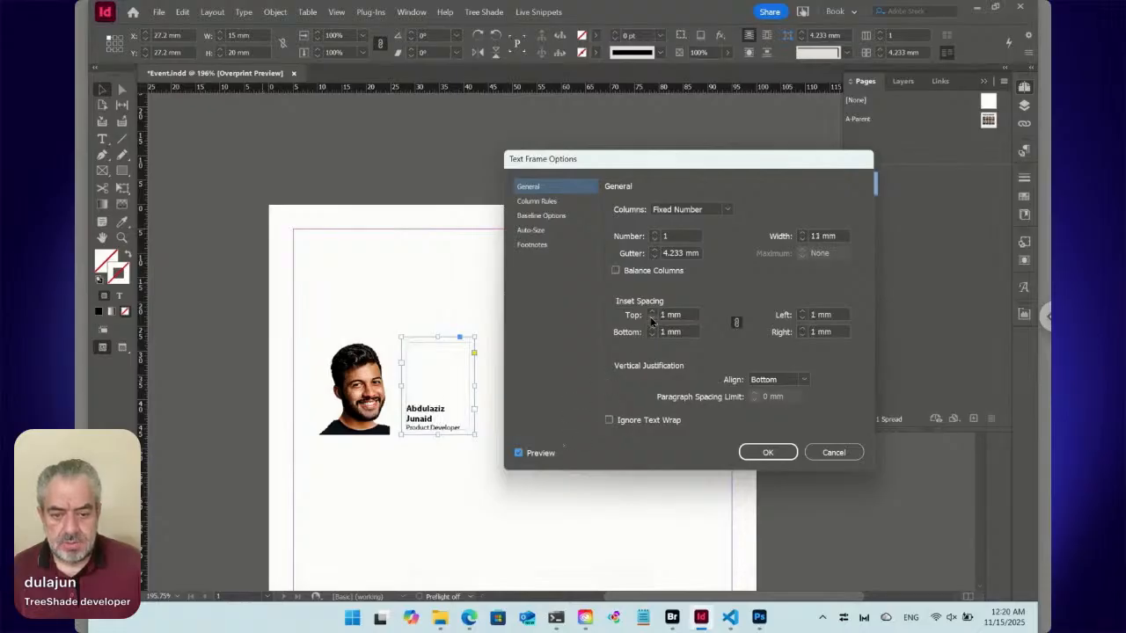
{"action": "left_click", "coordinate": [779, 456]}
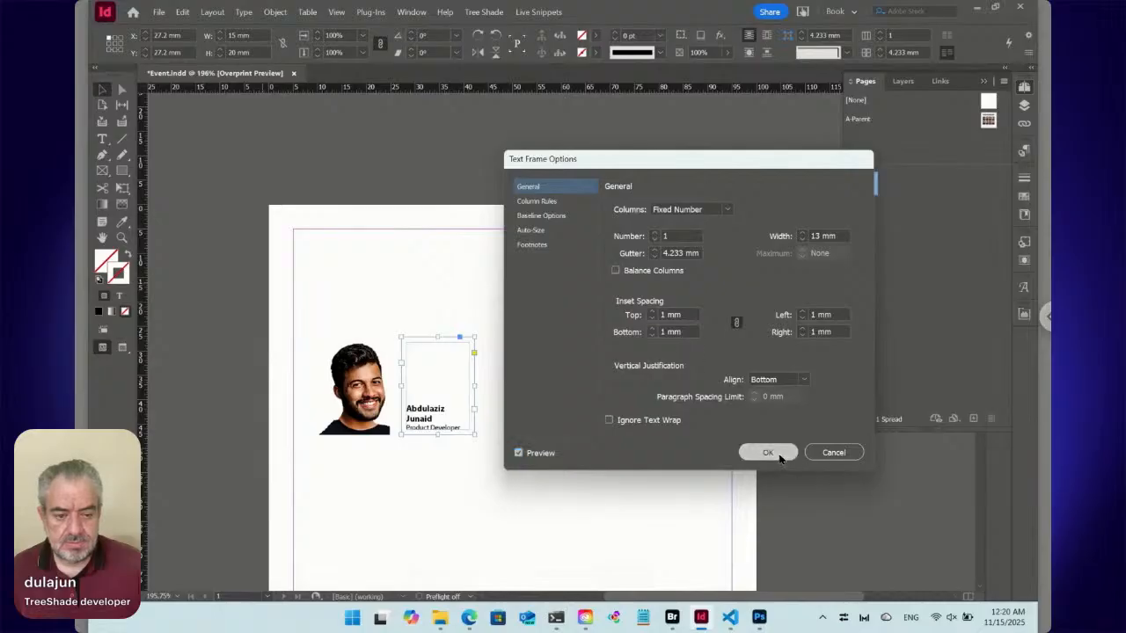
Shorten the speaker's first name in the caption so the full name fits on one line above the job title.
{"action": "double_click", "coordinate": [428, 413]}
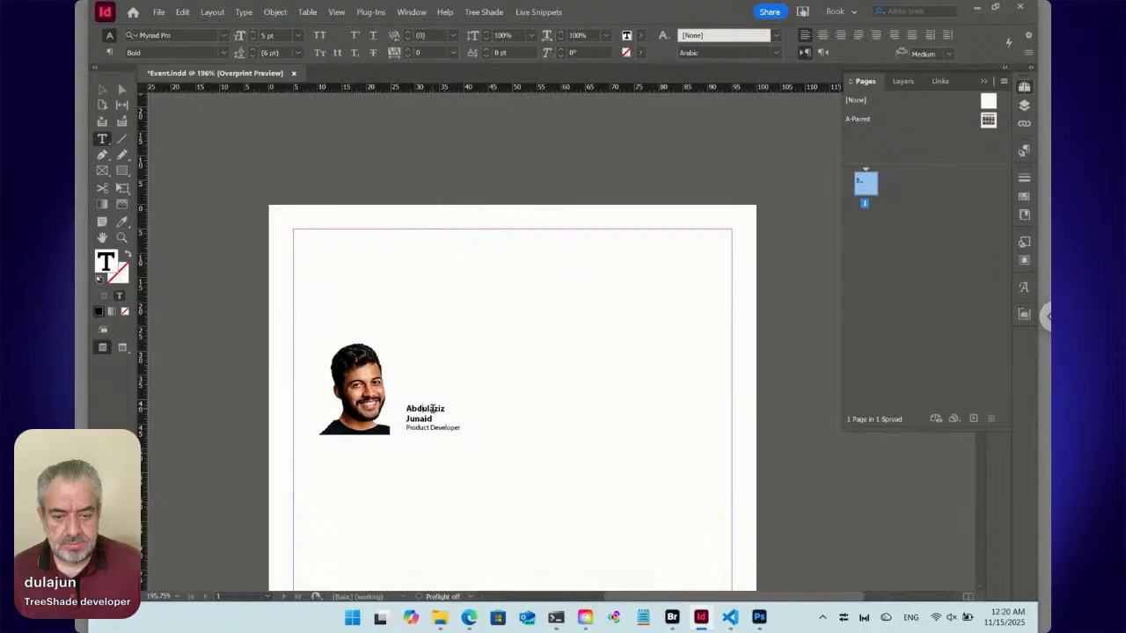
{"action": "left_click_drag", "start_coordinate": [432, 408], "coordinate": [405, 408]}
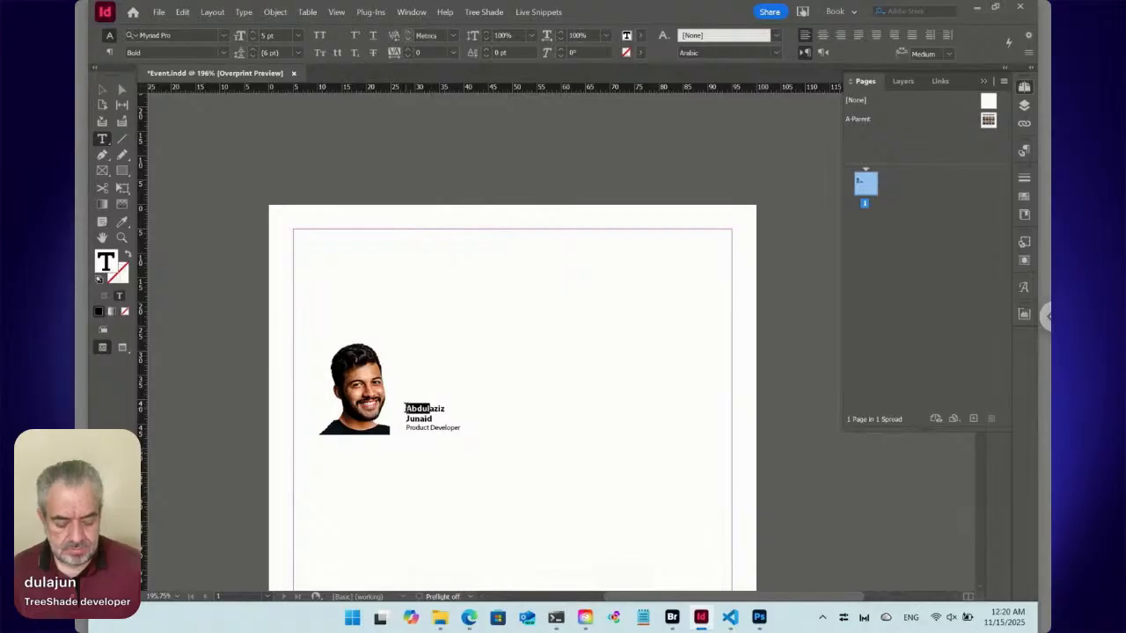
{"action": "key", "text": "BackSpace"}
{"action": "key", "text": "Delete"}
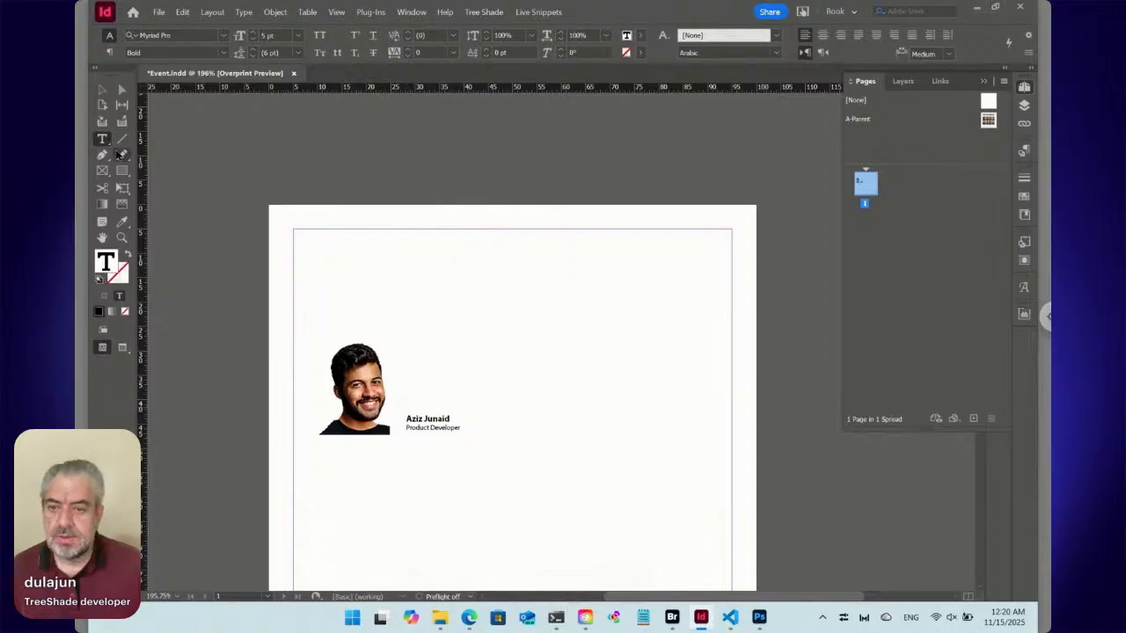
{"action": "left_click", "coordinate": [101, 91]}
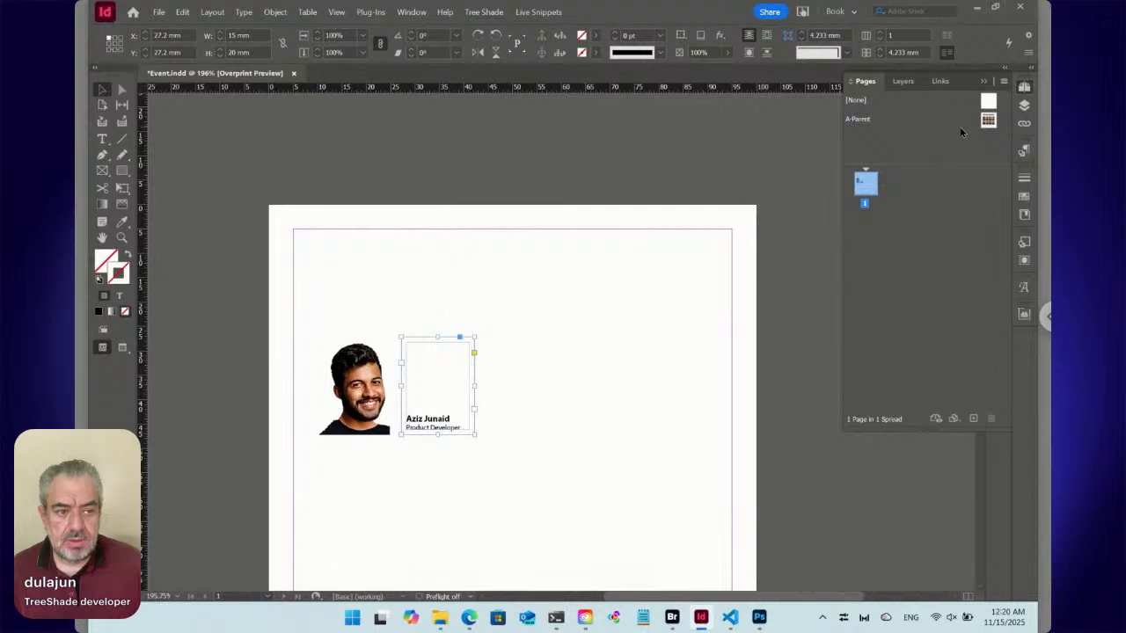
Compare the speaker cards in the A-Parent reference layout with the portrait and caption on page 1.
{"action": "double_click", "coordinate": [988, 121]}
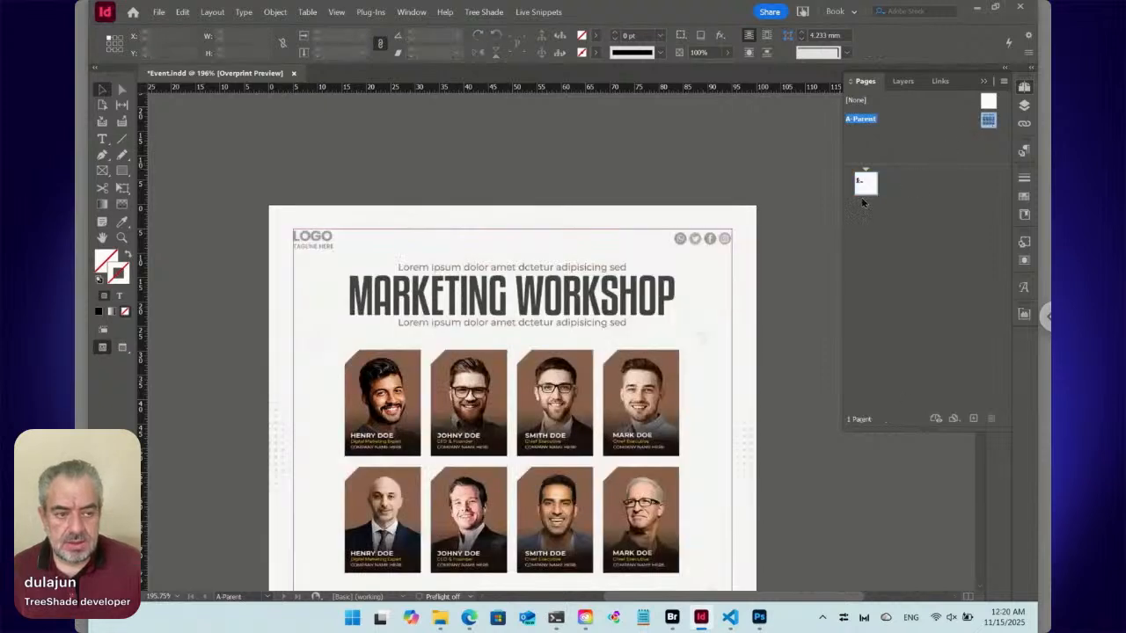
{"action": "double_click", "coordinate": [864, 182]}
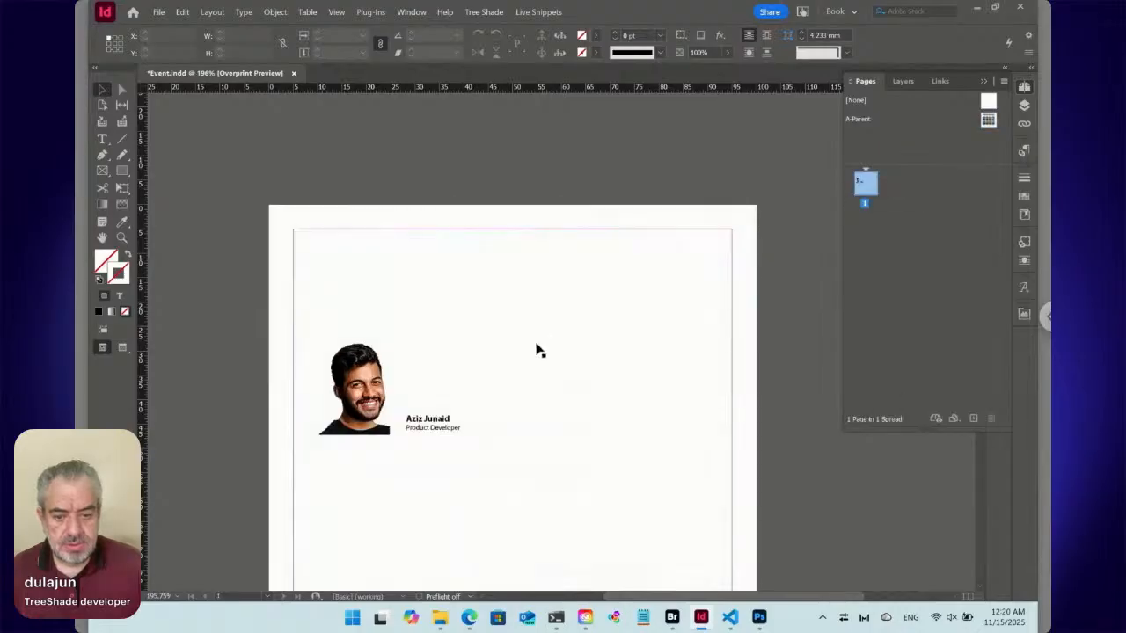
{"action": "left_click", "coordinate": [430, 426]}
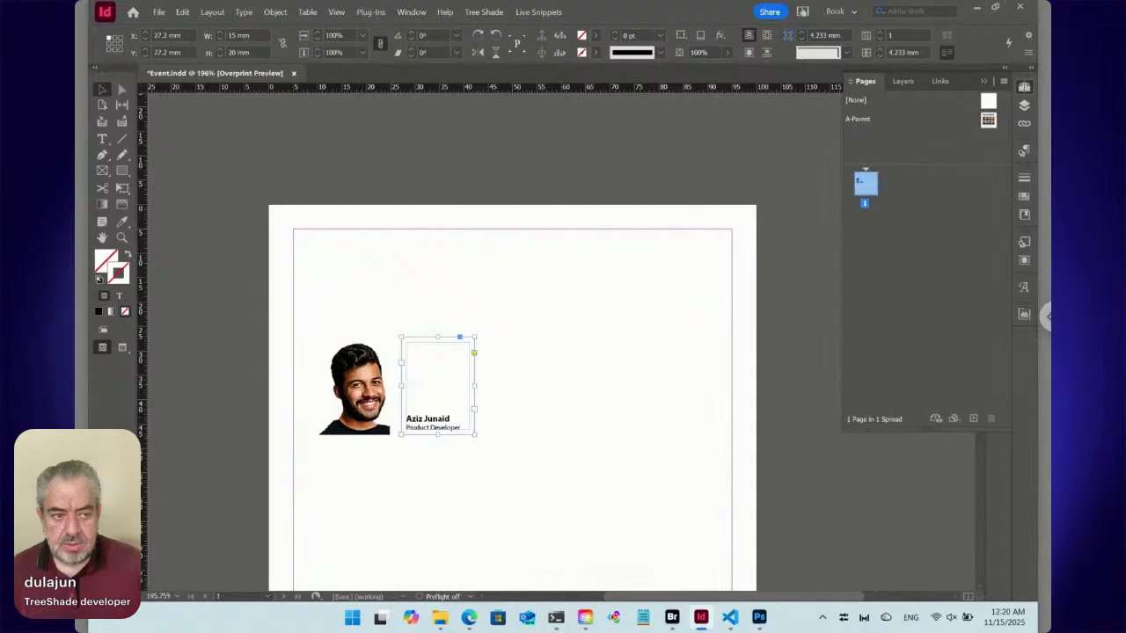
{"action": "double_click", "coordinate": [989, 121]}
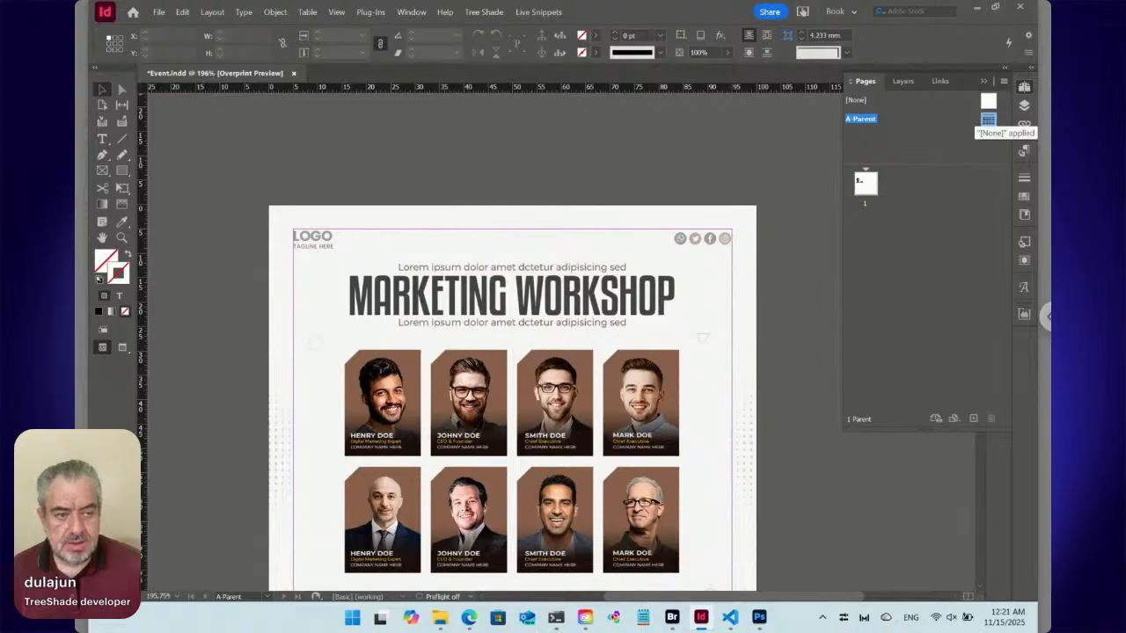
{"action": "left_click", "coordinate": [868, 186]}
{"action": "double_click", "coordinate": [867, 186]}
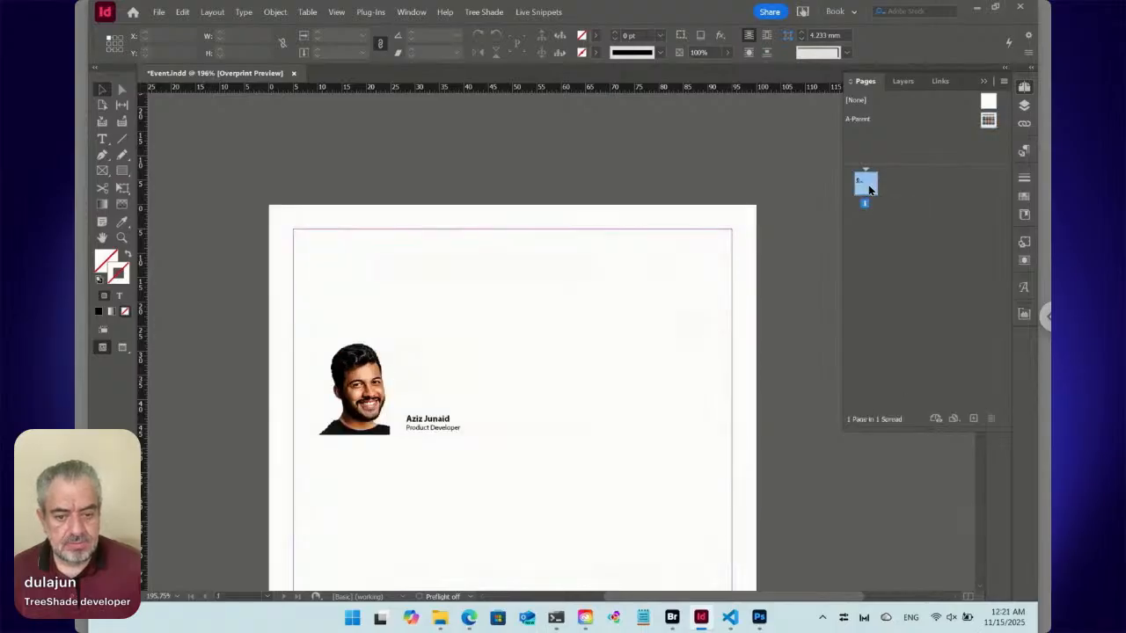
Apply the default white-to-black gradient fill to the speaker text frame beside the portrait.
{"action": "left_click", "coordinate": [367, 396]}
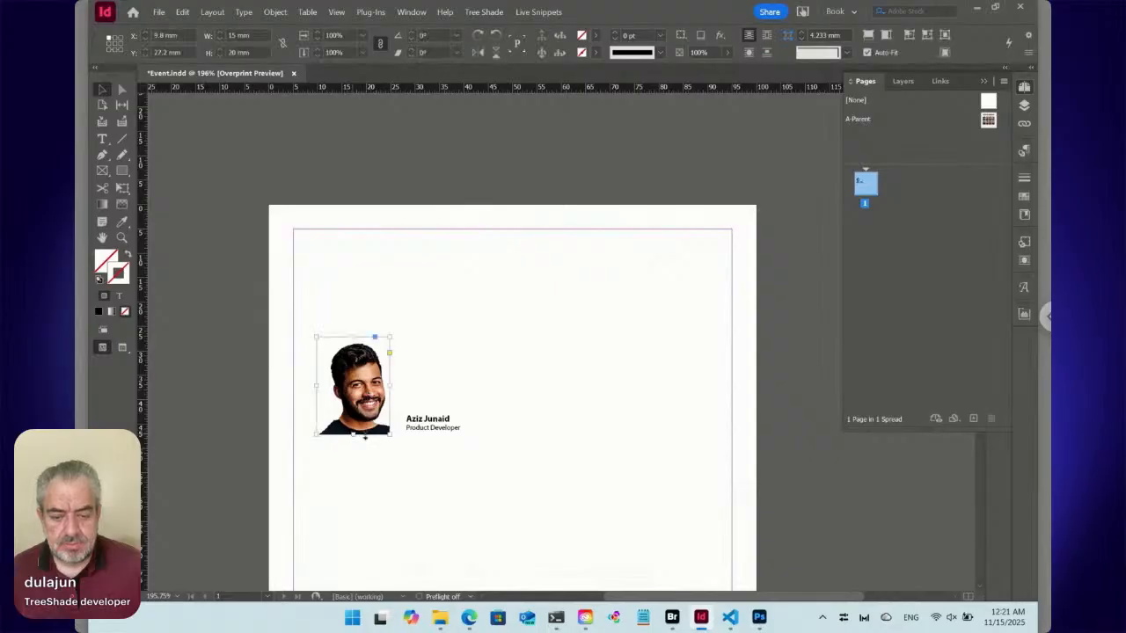
{"action": "left_click", "coordinate": [429, 429]}
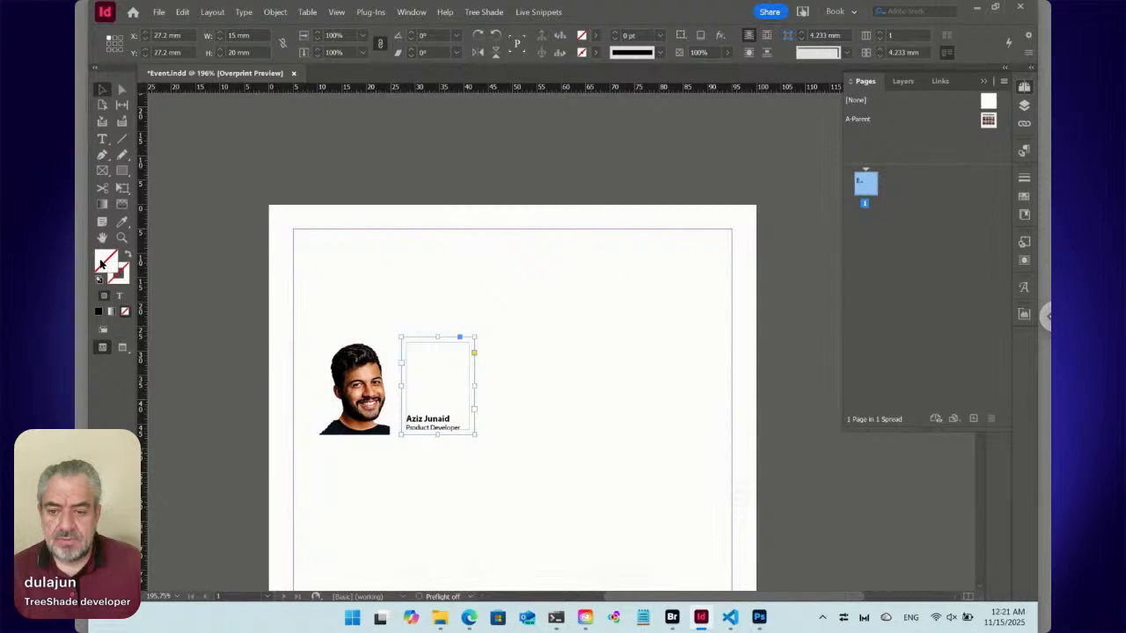
{"action": "left_click", "coordinate": [112, 313]}
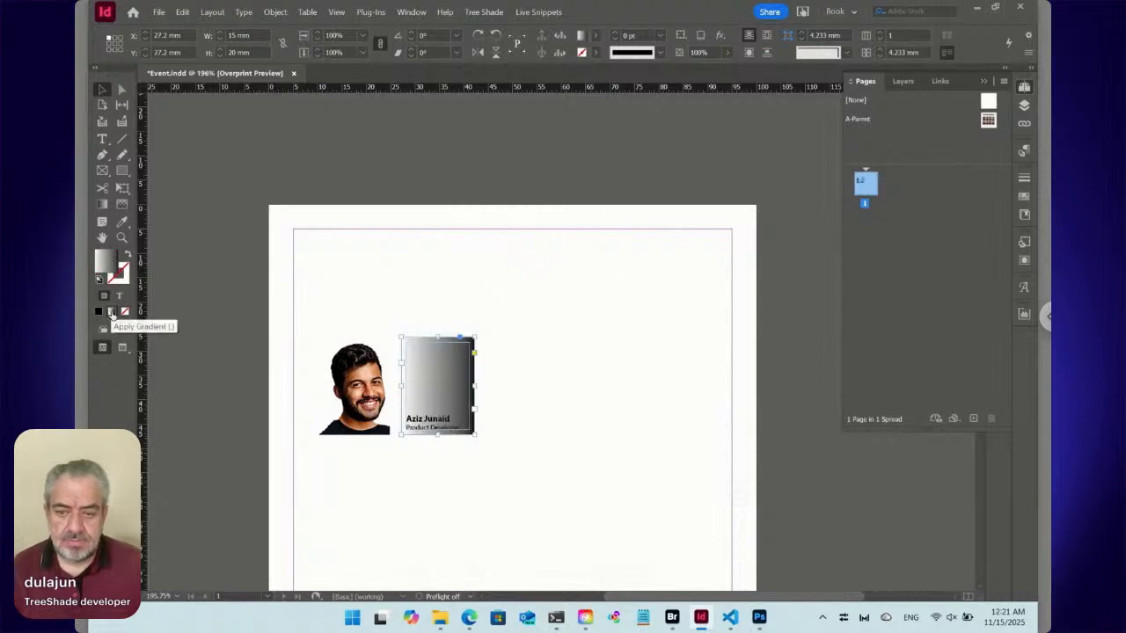
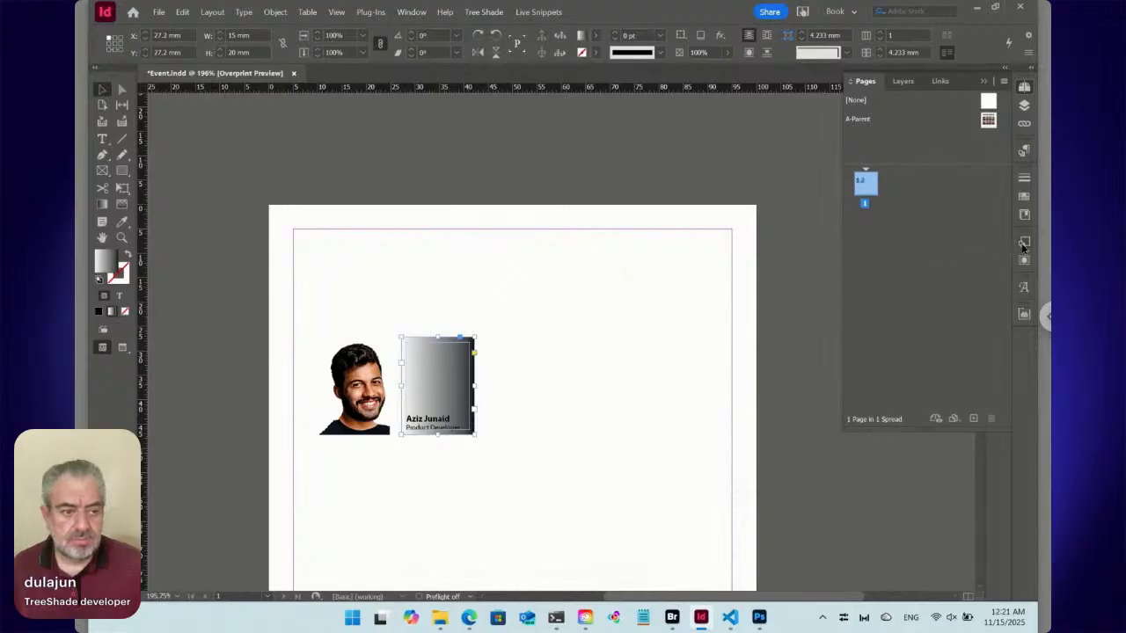
Fill the speaker text frame with solid black and fade it upward using the Gradient Feather tool, keeping only the caption strip dark.
{"action": "left_click", "coordinate": [124, 206]}
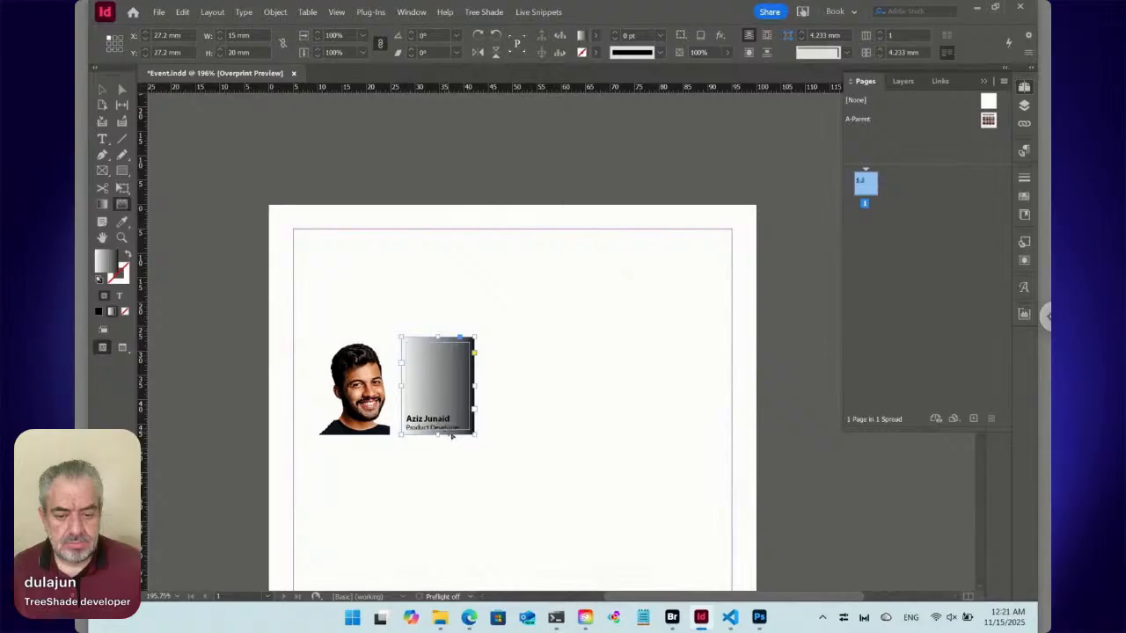
{"action": "left_click_drag", "start_coordinate": [450, 431], "coordinate": [452, 347]}
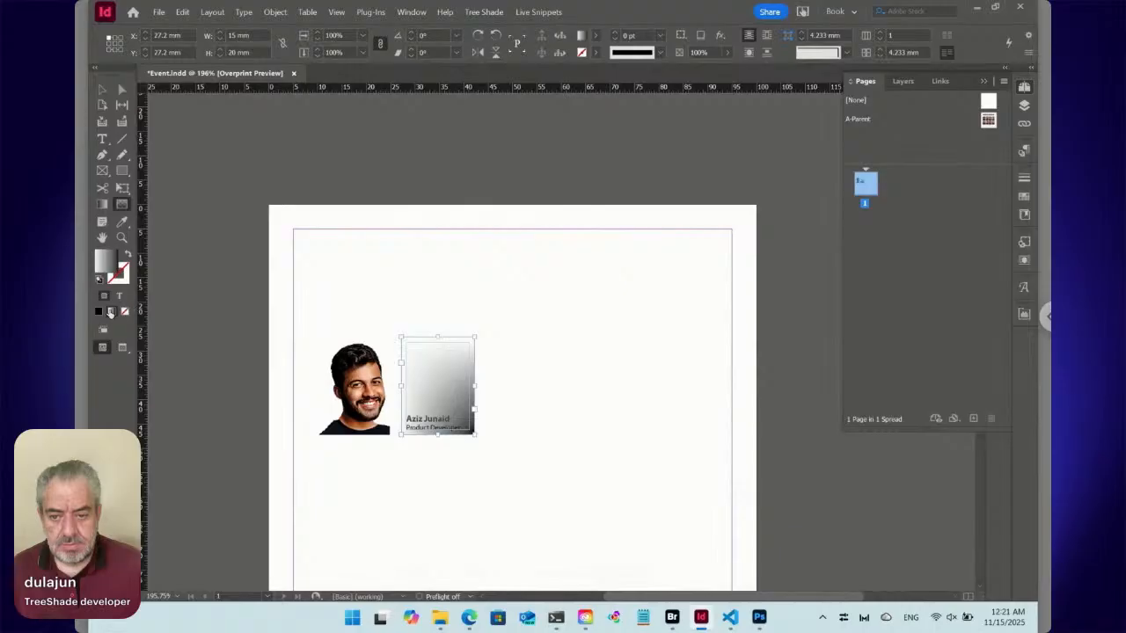
{"action": "left_click", "coordinate": [98, 312]}
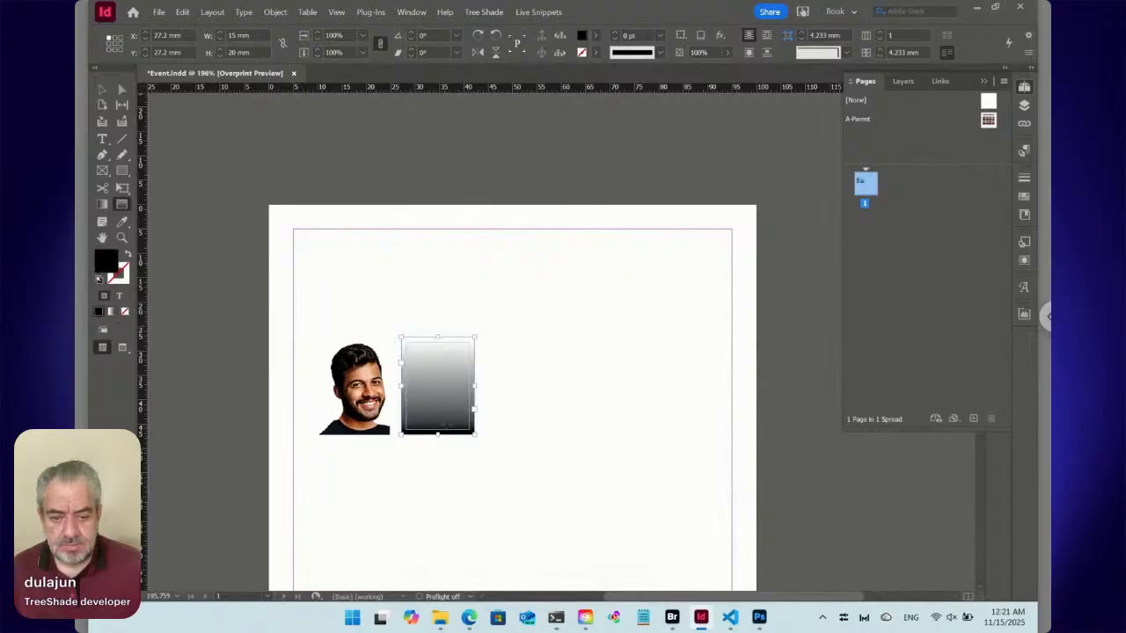
{"action": "left_click_drag", "start_coordinate": [446, 431], "coordinate": [448, 397]}
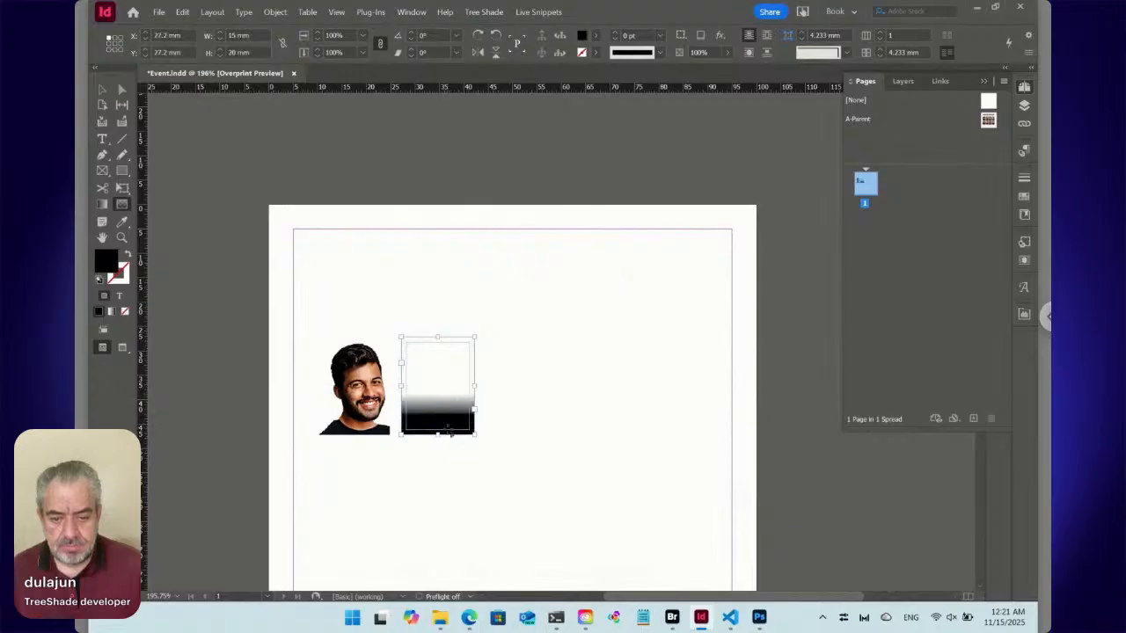
{"action": "left_click_drag", "start_coordinate": [448, 431], "coordinate": [448, 405]}
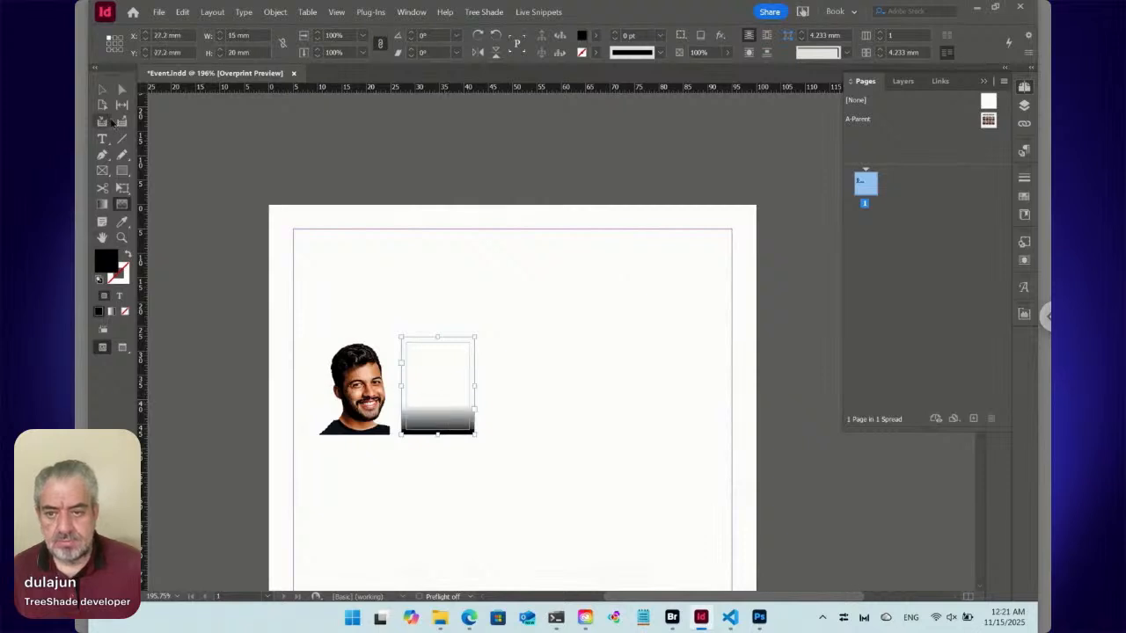
Move the feathered caption frame exactly over the portrait, at X 9.8 mm and Y 27.2 mm.
{"action": "key", "text": "v"}
{"action": "left_click_drag", "start_coordinate": [437, 392], "coordinate": [351, 388]}
{"action": "left_click_drag", "start_coordinate": [356, 388], "coordinate": [350, 392]}
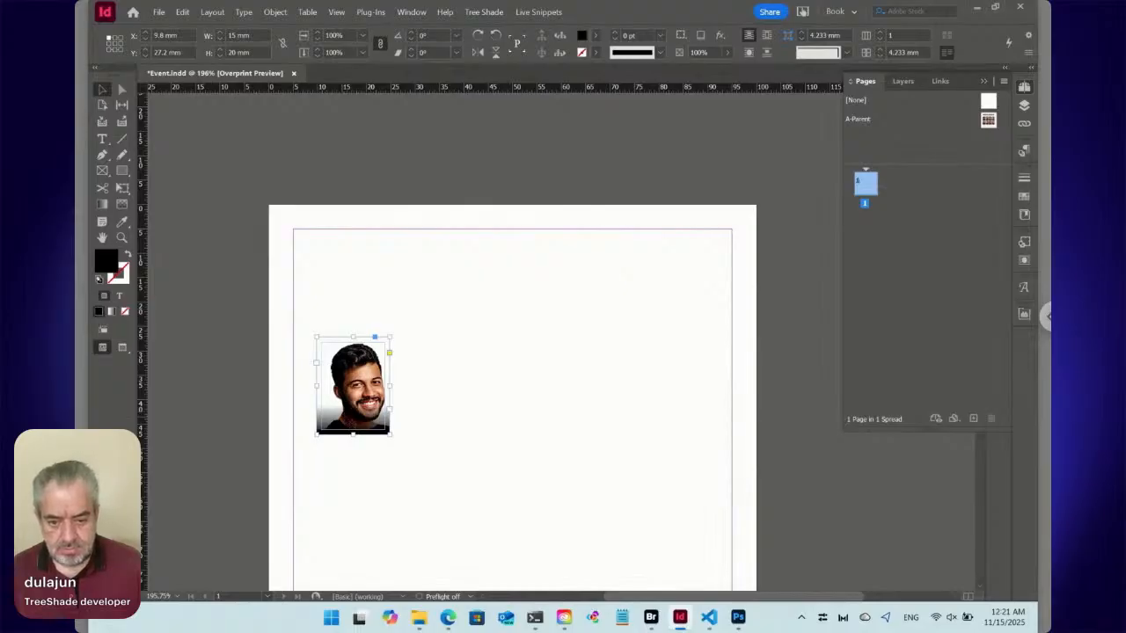
Color the name and job title text in the caption frame with the [Paper] swatch.
{"action": "key", "text": "t"}
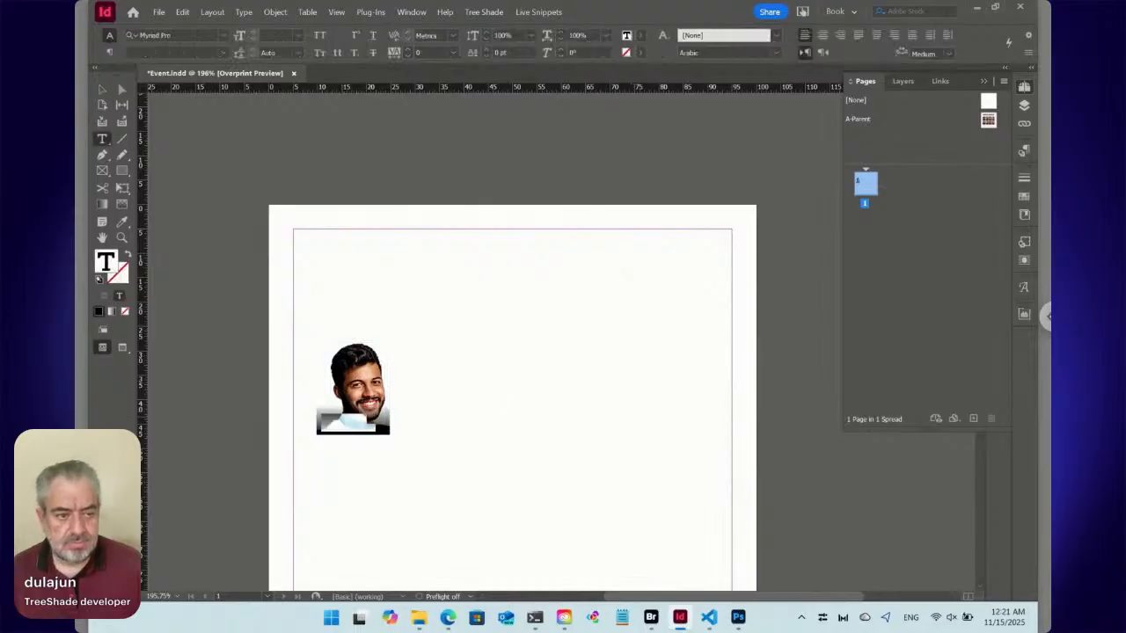
{"action": "left_click", "coordinate": [1025, 258]}
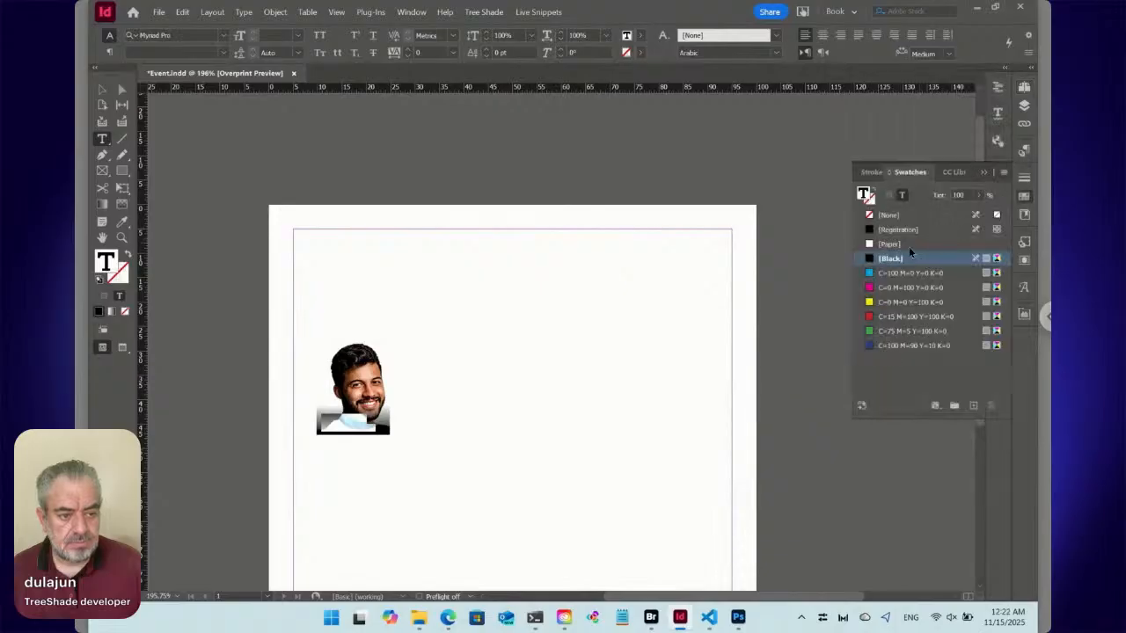
{"action": "left_click", "coordinate": [909, 245]}
{"action": "left_click", "coordinate": [490, 436]}
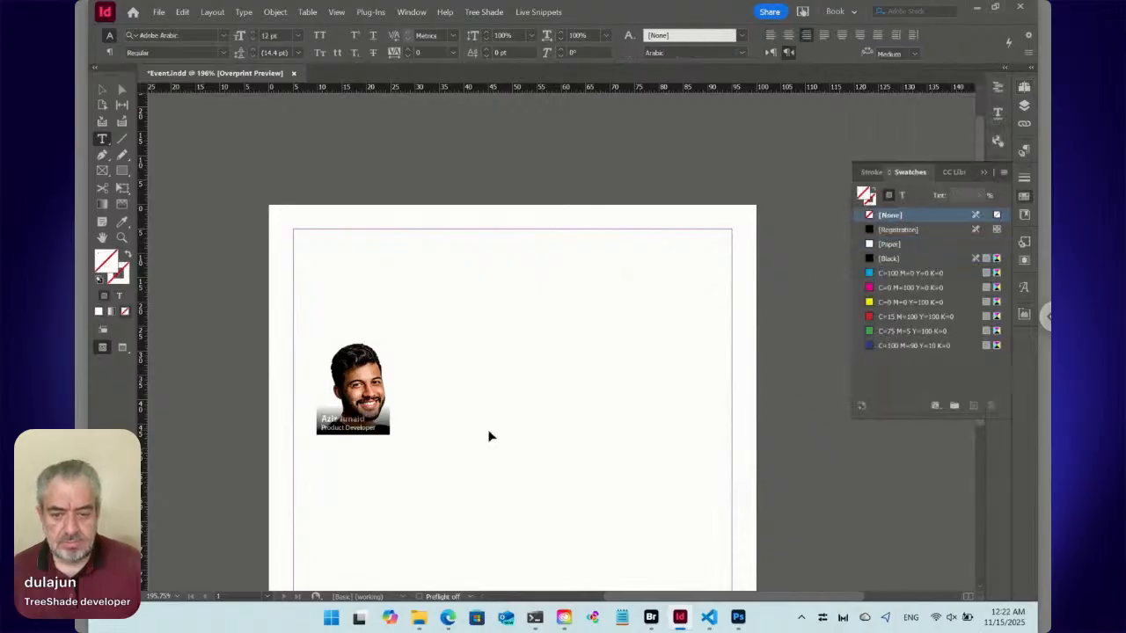
Apply the Portrait object style to the caption text frame lying over the portrait.
{"action": "left_click", "coordinate": [101, 92]}
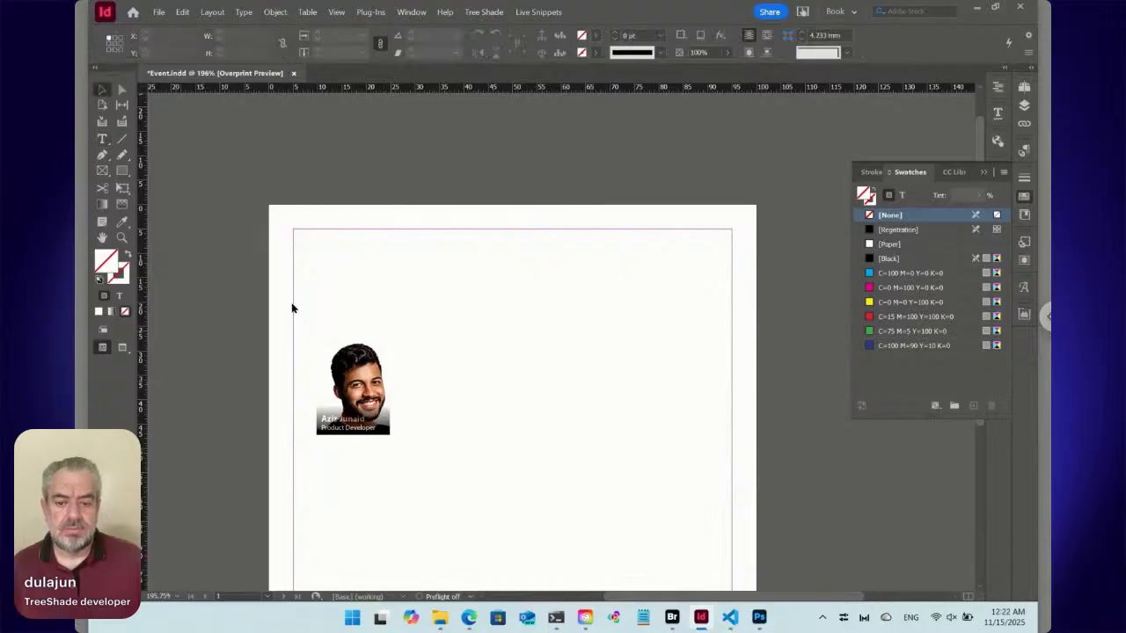
{"action": "left_click", "coordinate": [367, 376]}
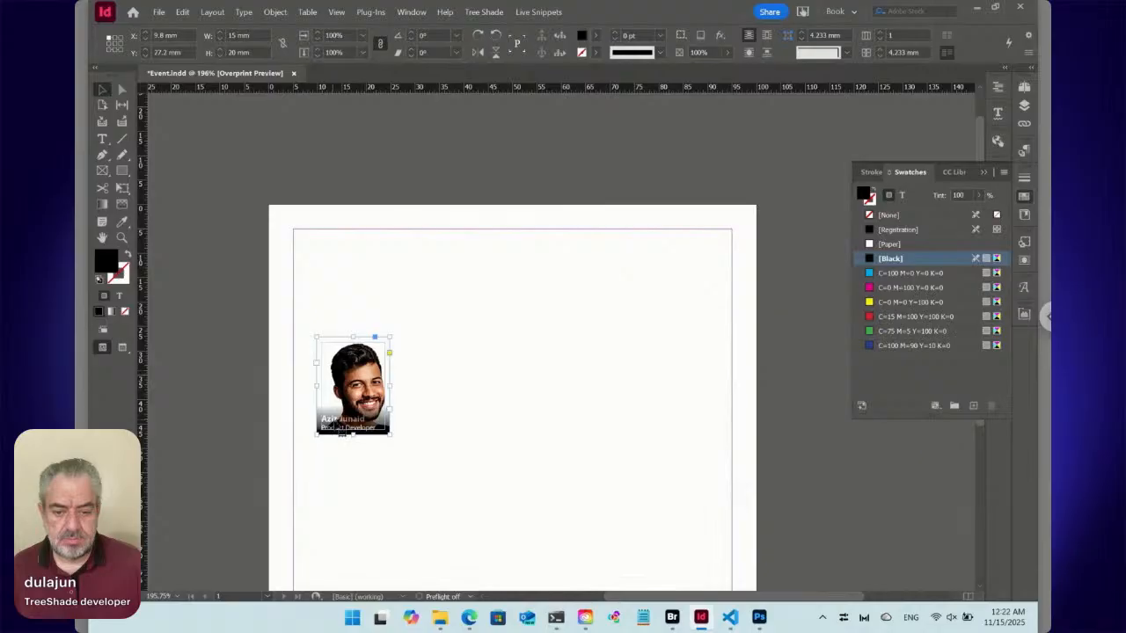
{"action": "double_click", "coordinate": [334, 422]}
{"action": "key", "text": "ctrl+a"}
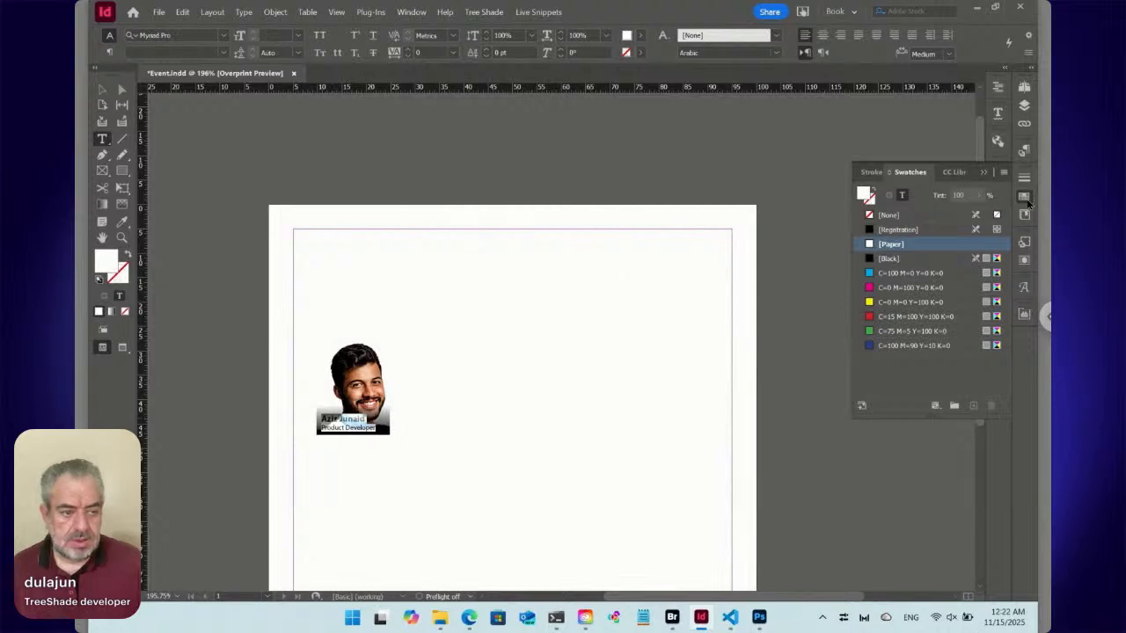
{"action": "left_click", "coordinate": [1024, 197]}
{"action": "left_click", "coordinate": [1027, 241]}
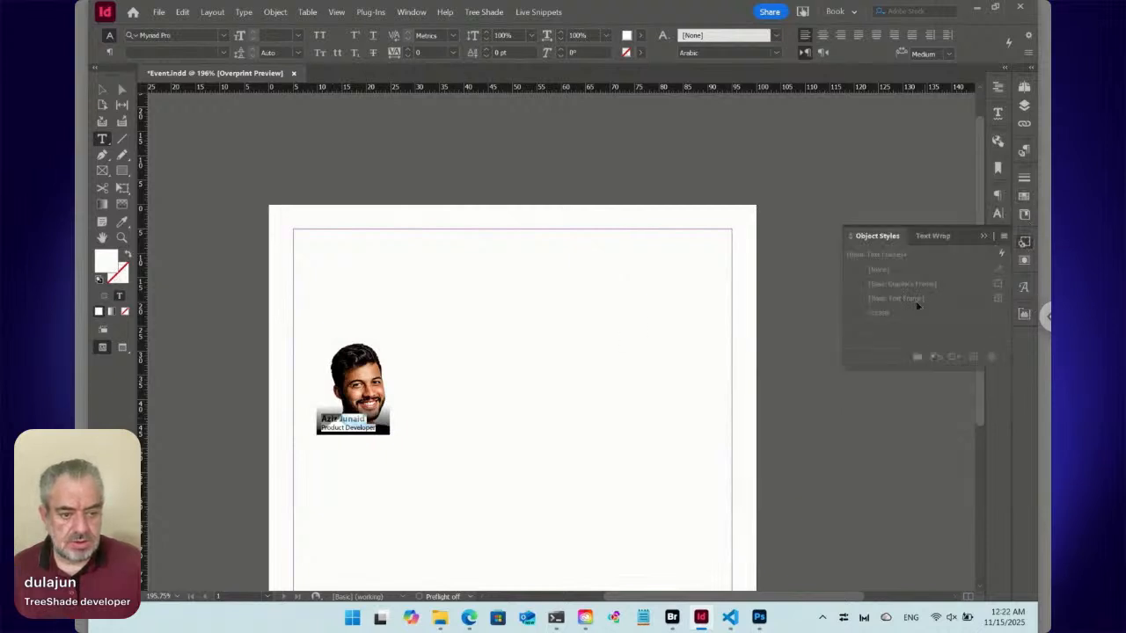
{"action": "key", "text": "Escape"}
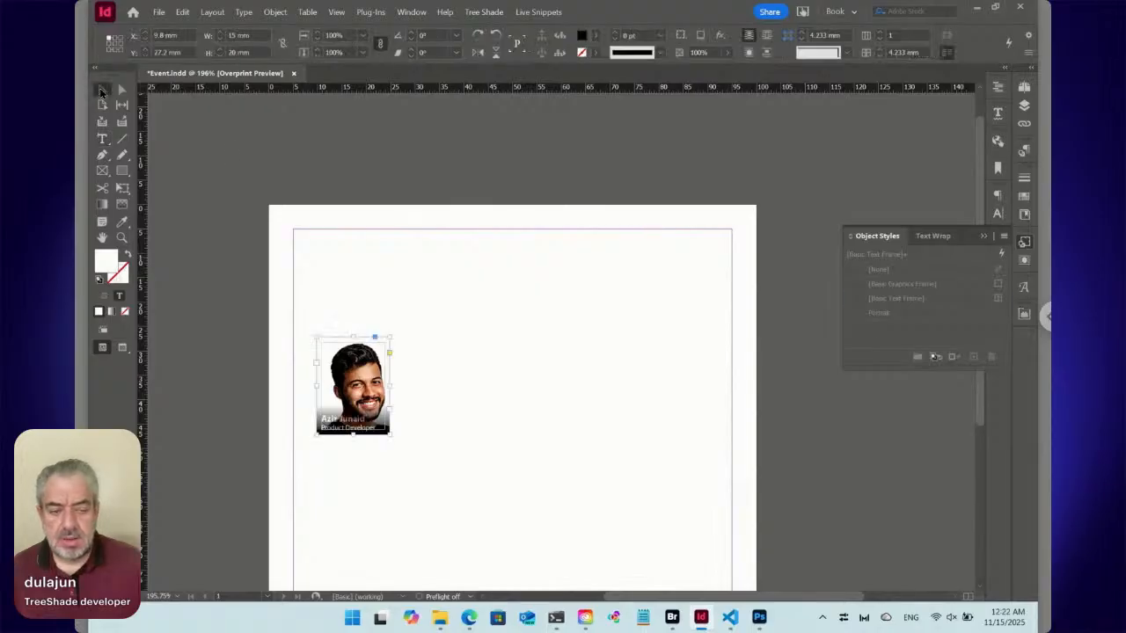
{"action": "left_click", "coordinate": [884, 313]}
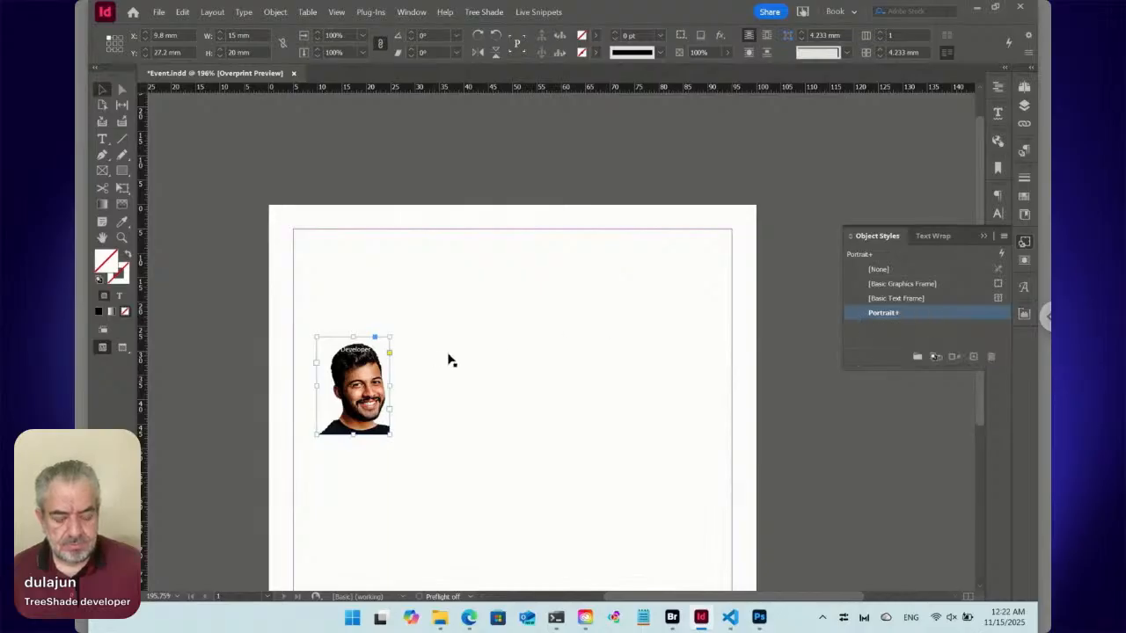
Give the caption frame a 1 mm inset on all sides and Bottom vertical alignment, and redefine the Portrait style from it.
{"action": "key", "text": "ctrl+b"}
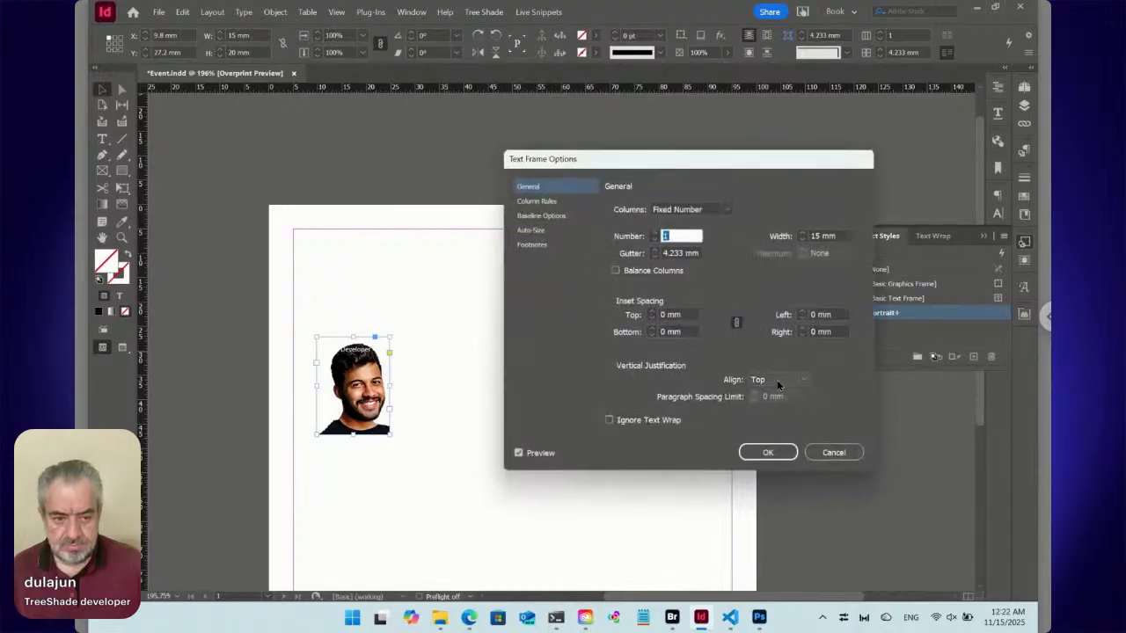
{"action": "left_click", "coordinate": [774, 377]}
{"action": "left_click", "coordinate": [775, 422]}
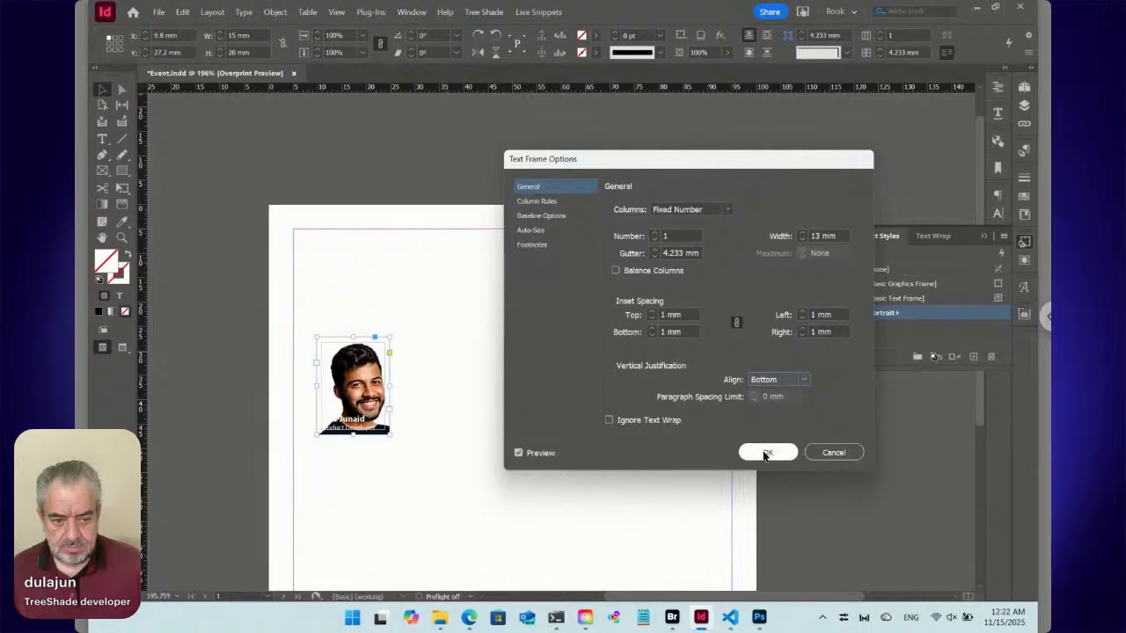
{"action": "left_click", "coordinate": [765, 452]}
{"action": "right_click", "coordinate": [864, 315]}
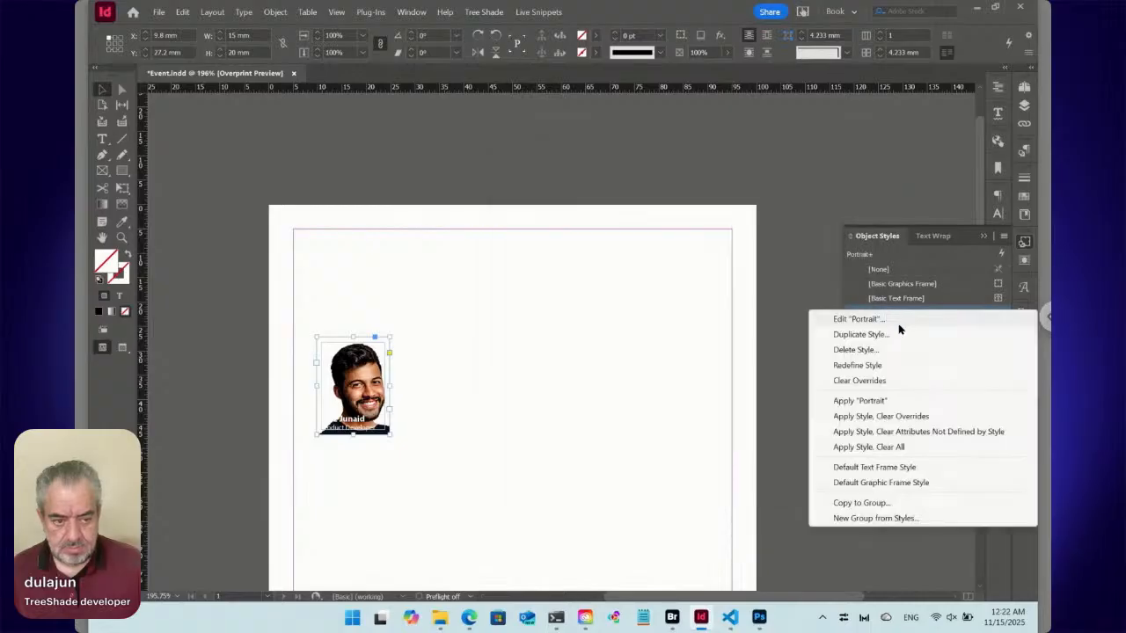
{"action": "left_click", "coordinate": [873, 365]}
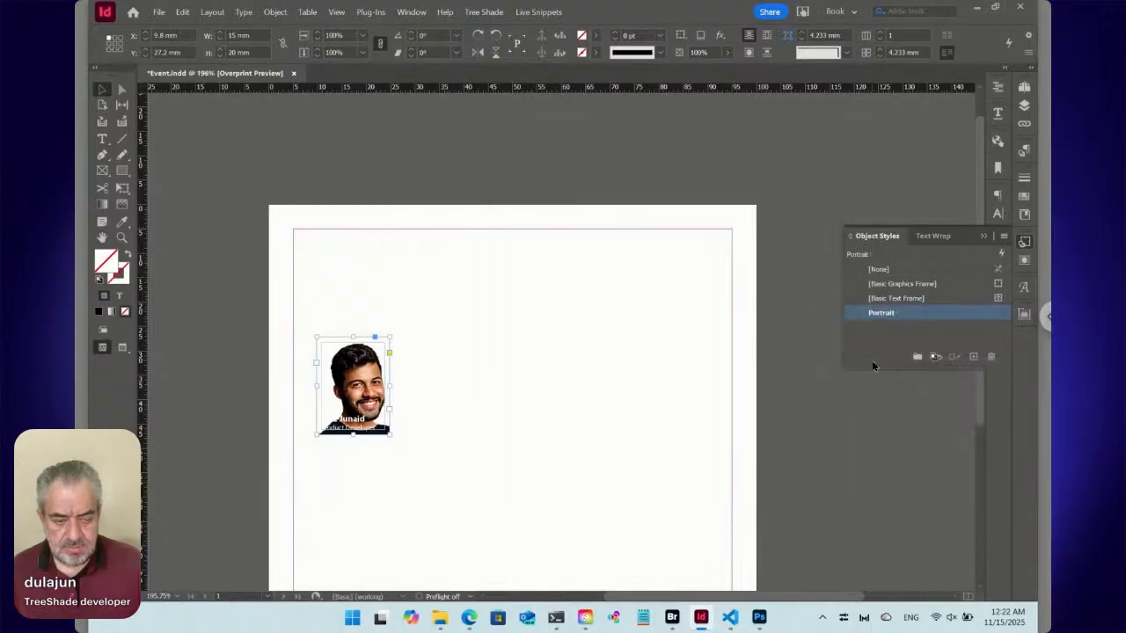
Enable a linear Gradient Feather on the fill in the Portrait object style and set its angle to 89°.
{"action": "double_click", "coordinate": [862, 314]}
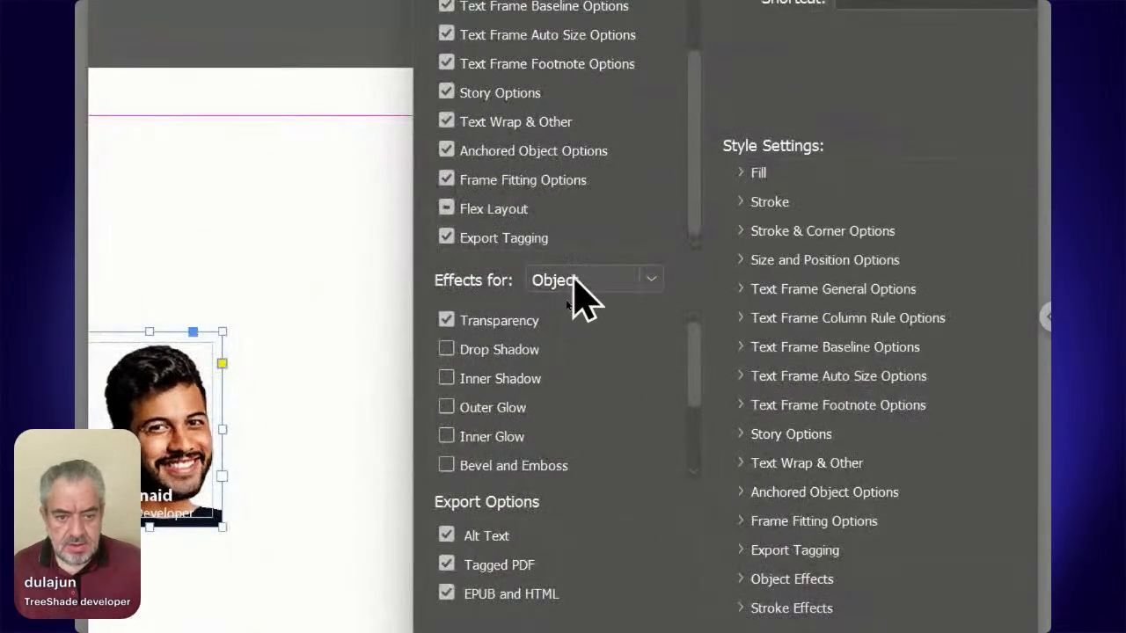
{"action": "left_click", "coordinate": [572, 283]}
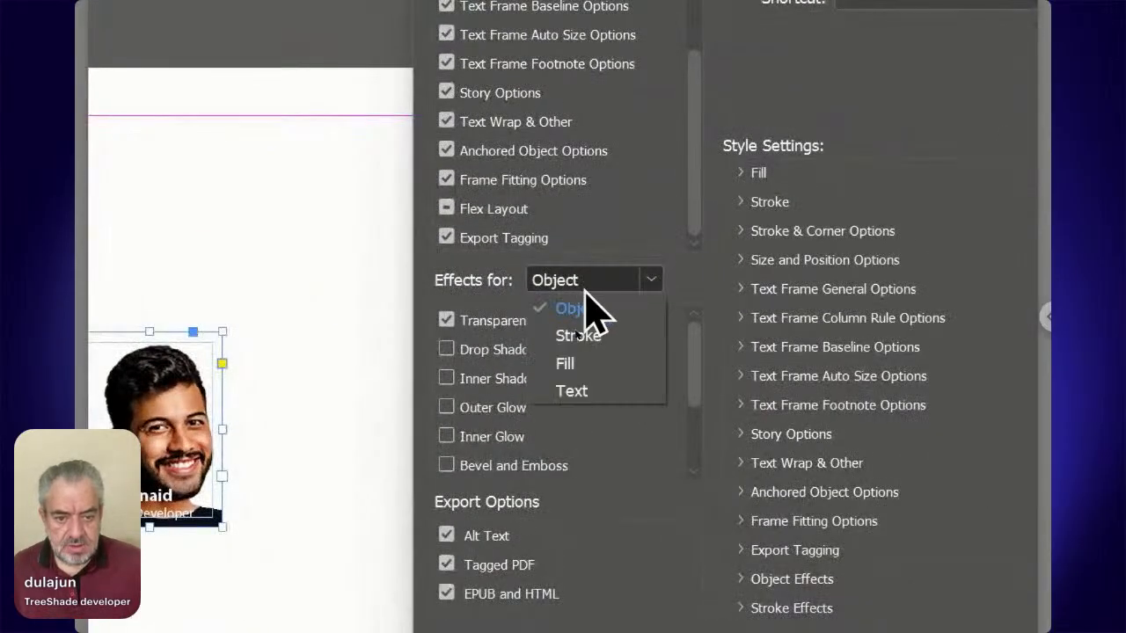
{"action": "left_click", "coordinate": [579, 359]}
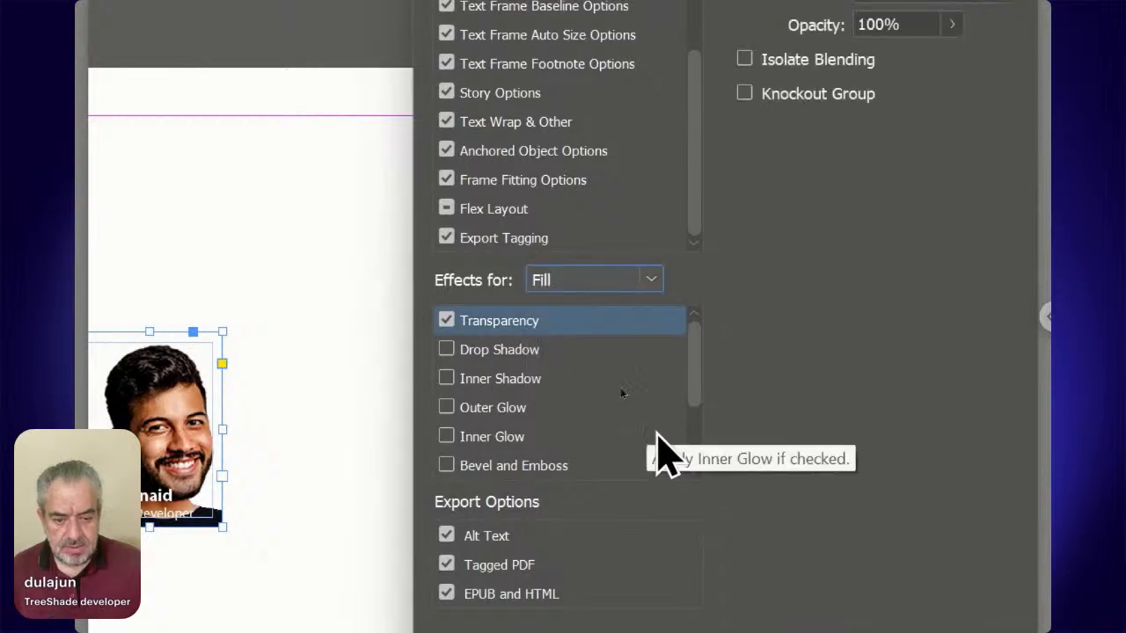
{"action": "left_click_drag", "start_coordinate": [699, 402], "coordinate": [695, 478]}
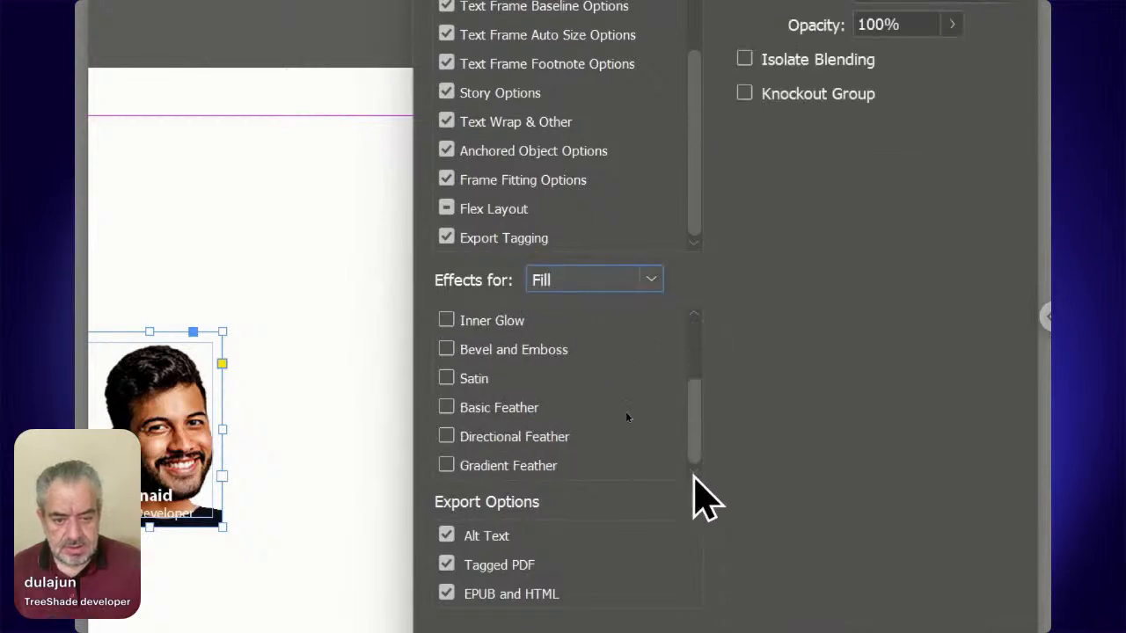
{"action": "left_click", "coordinate": [551, 467]}
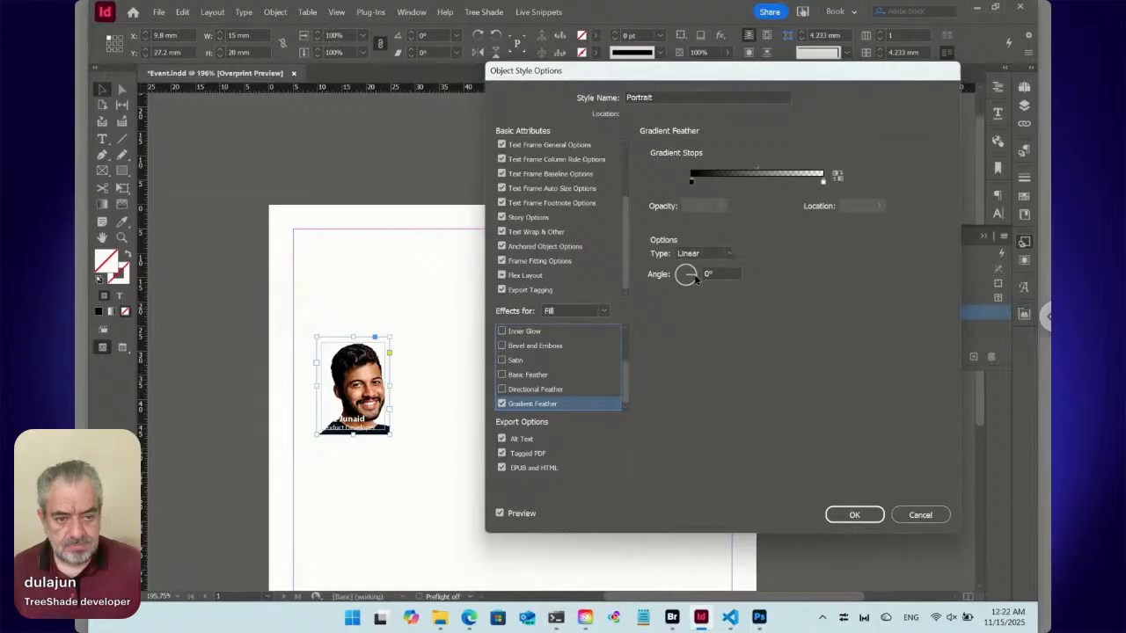
{"action": "left_click_drag", "start_coordinate": [694, 278], "coordinate": [686, 274]}
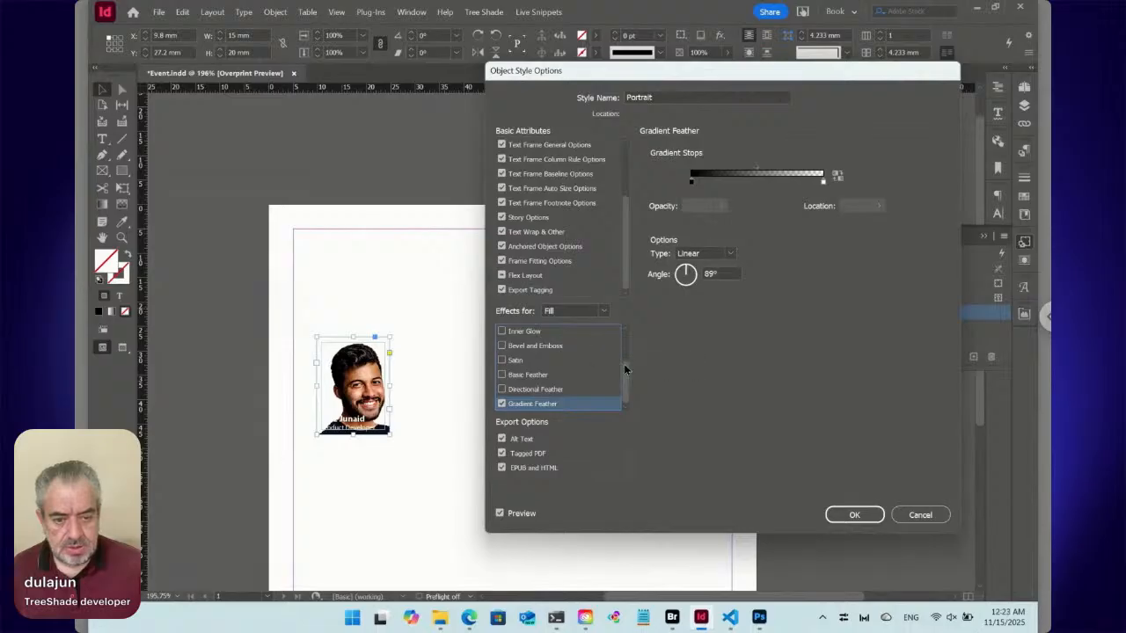
Set the fill color of the Portrait object style to [Black].
{"action": "left_click_drag", "start_coordinate": [629, 285], "coordinate": [630, 174]}
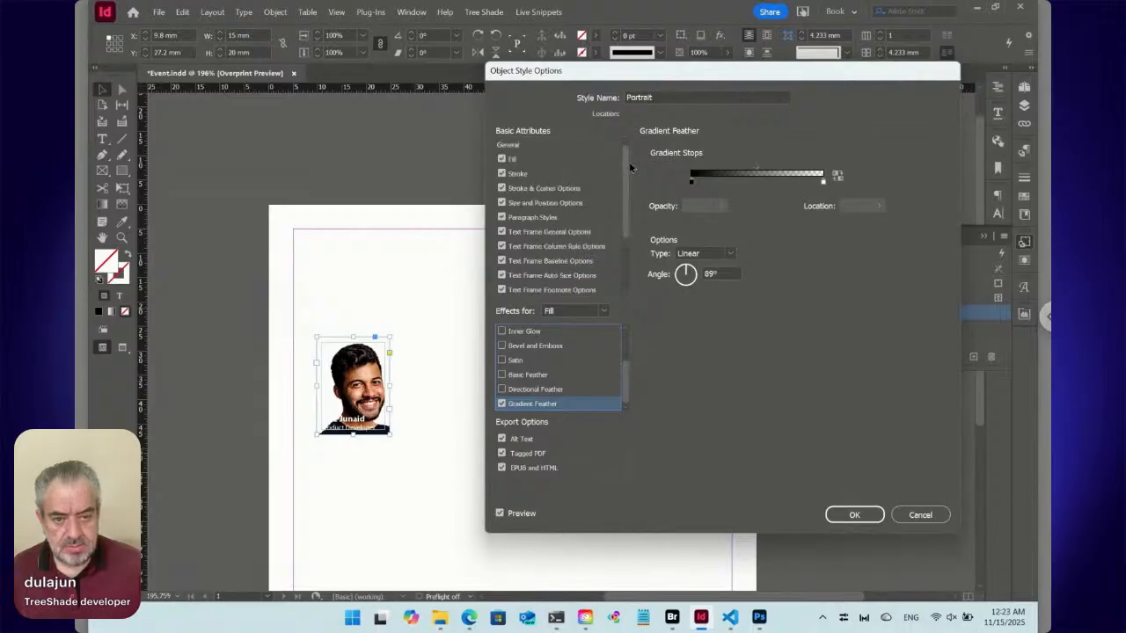
{"action": "left_click", "coordinate": [527, 160]}
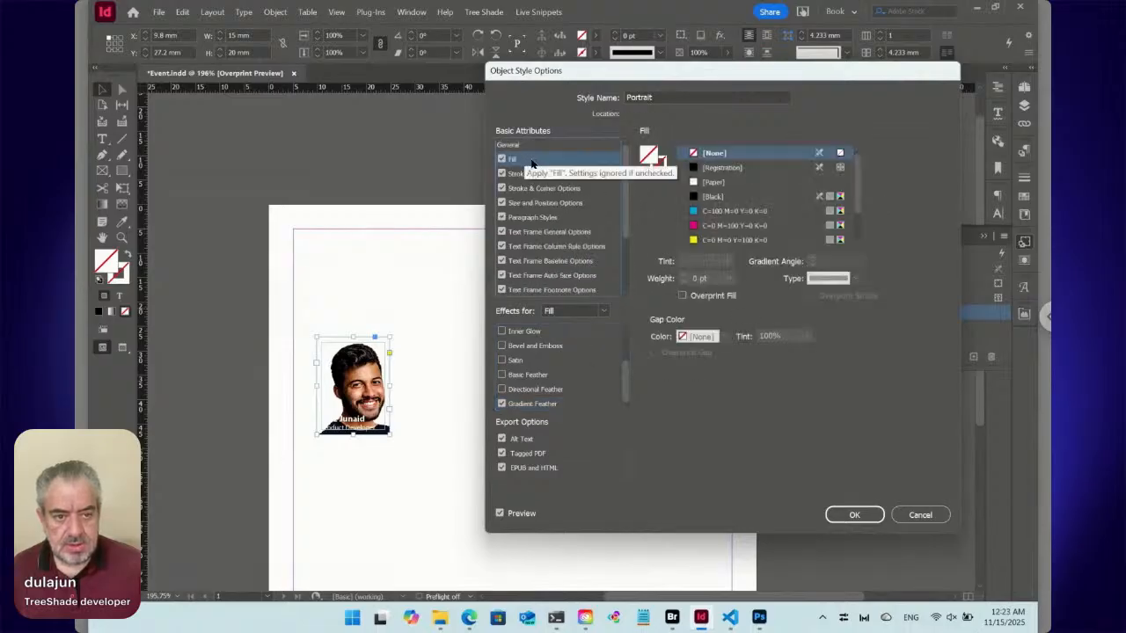
{"action": "left_click", "coordinate": [714, 197]}
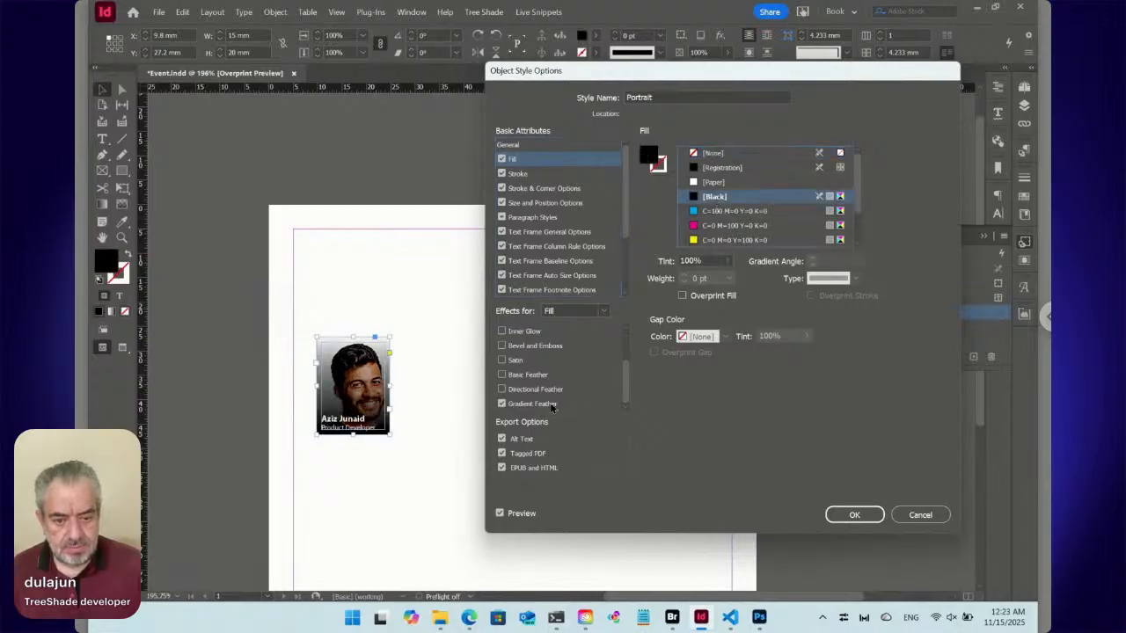
Move the feather's transparent stop to about 32.84% and its midpoint to about 65.03%, and save the Portrait style.
{"action": "left_click", "coordinate": [552, 406]}
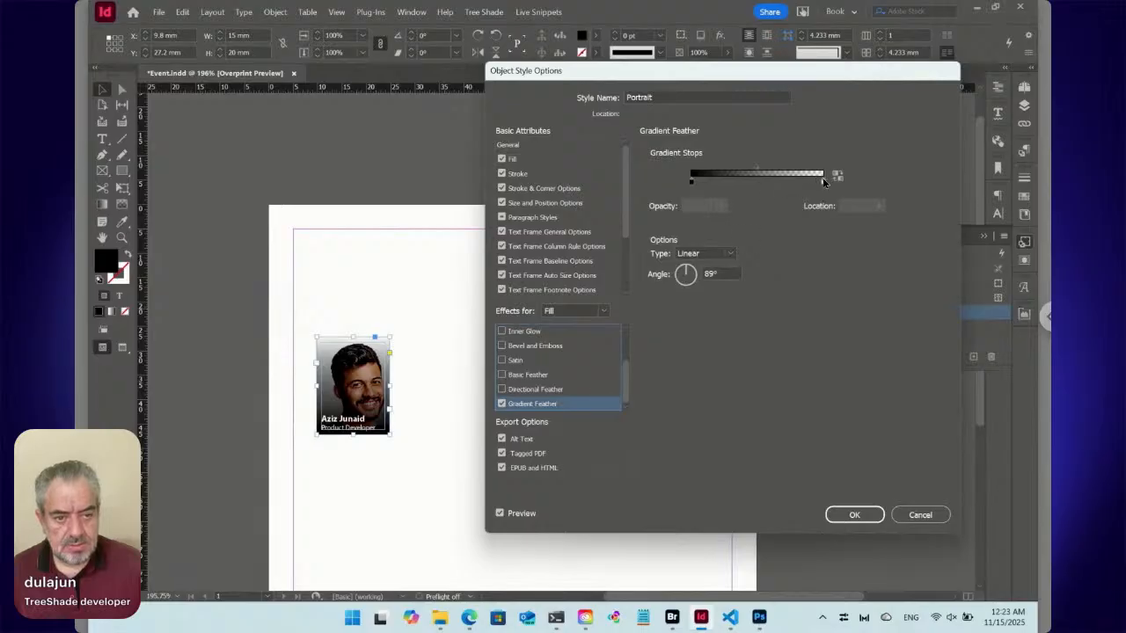
{"action": "left_click_drag", "start_coordinate": [818, 181], "coordinate": [730, 185]}
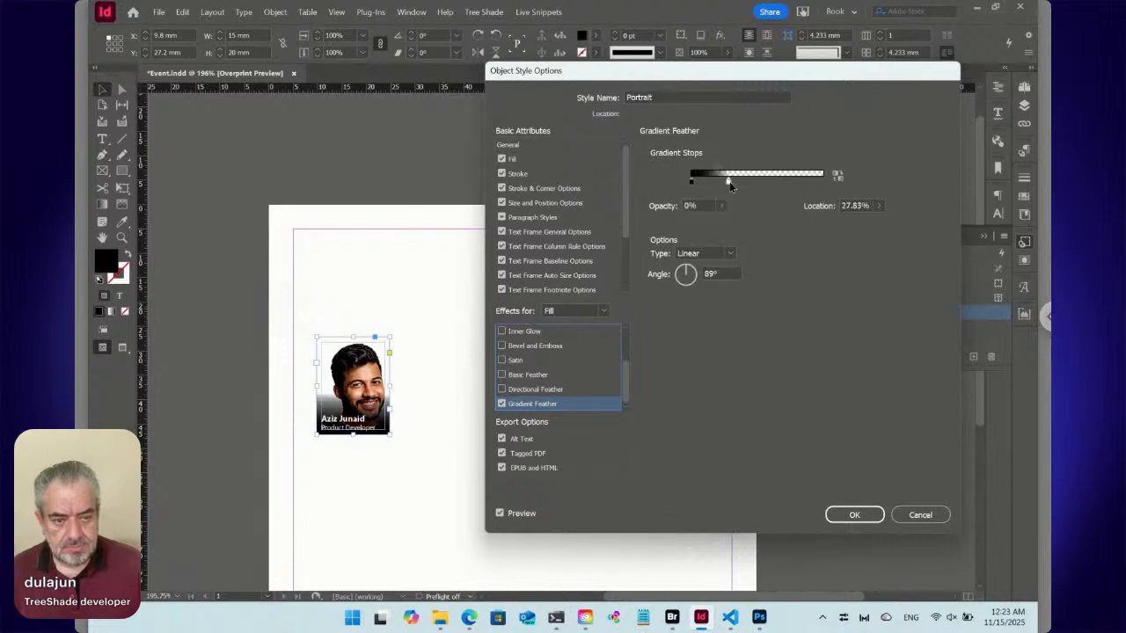
{"action": "left_click", "coordinate": [714, 169]}
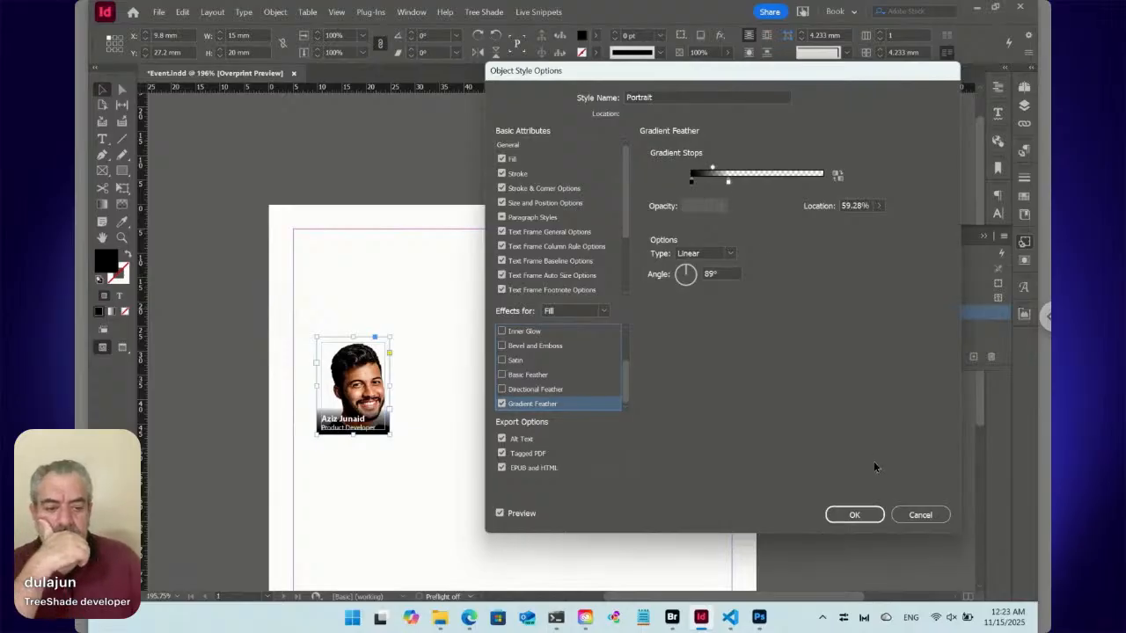
{"action": "left_click", "coordinate": [729, 181]}
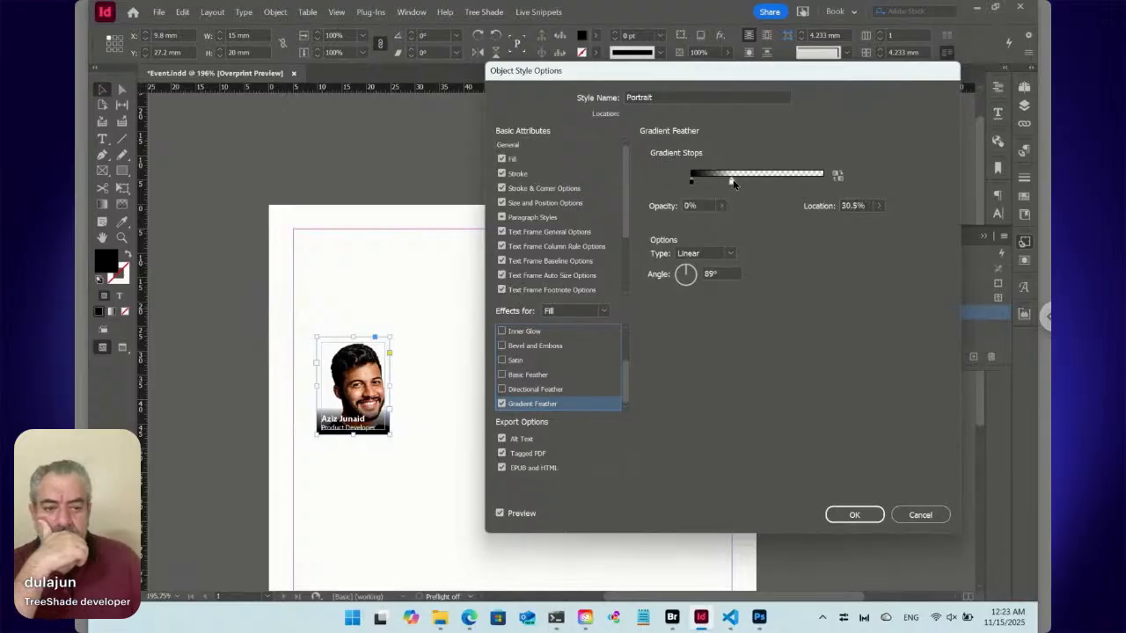
{"action": "left_click", "coordinate": [717, 168]}
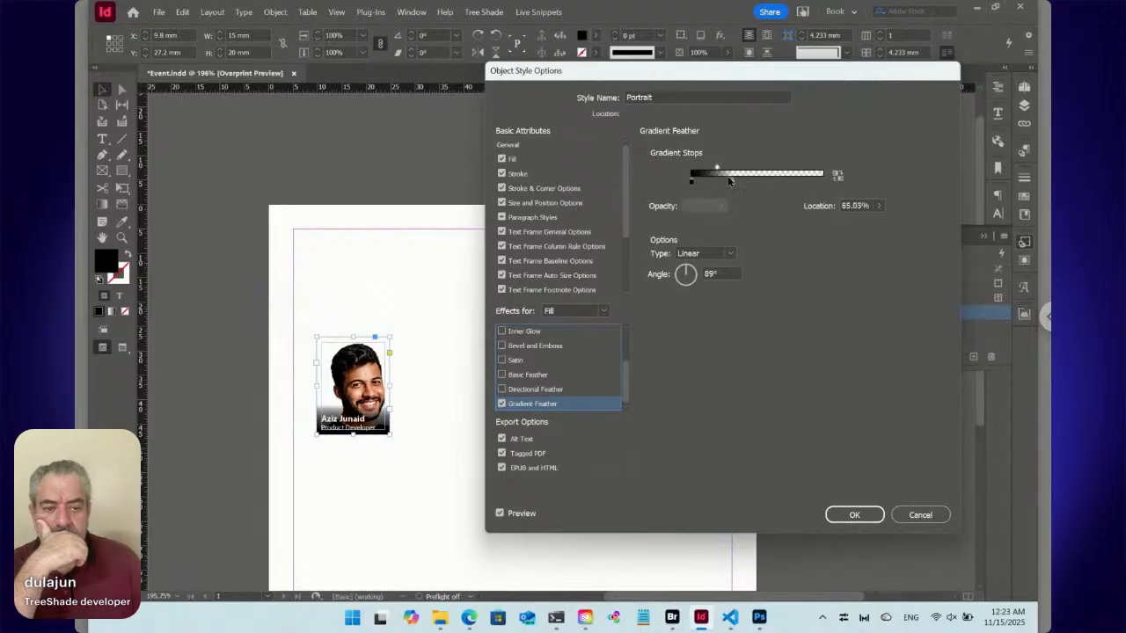
{"action": "left_click_drag", "start_coordinate": [732, 183], "coordinate": [736, 184]}
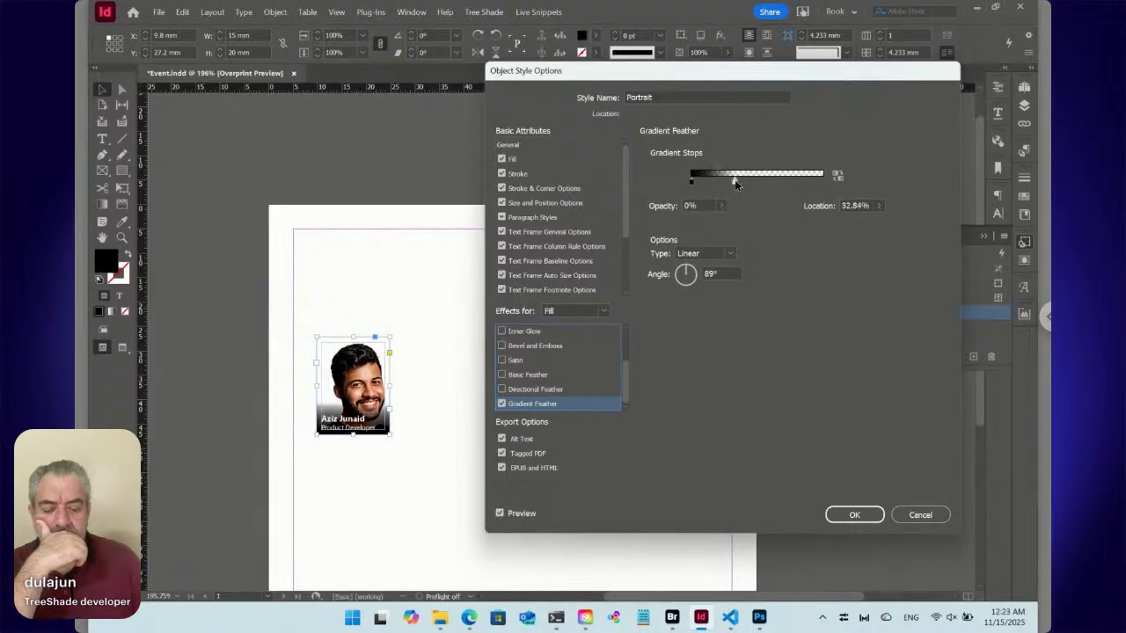
{"action": "left_click", "coordinate": [845, 514]}
Open the placed portrait image from the selected frame for editing in Adobe Photoshop 2026.
{"action": "right_click", "coordinate": [370, 376]}
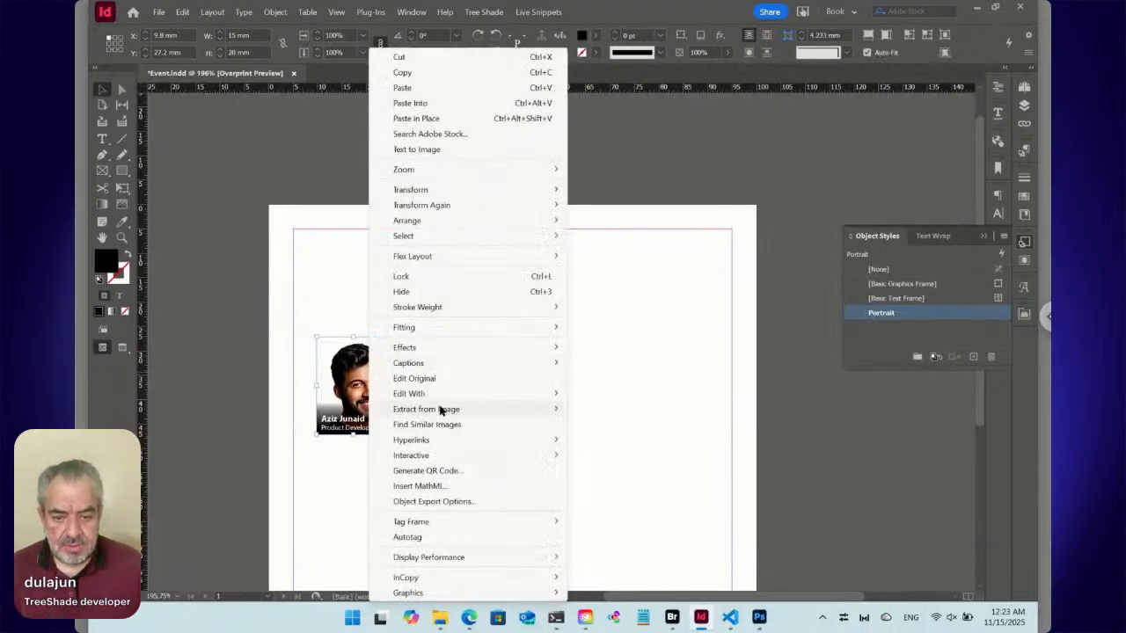
{"action": "mouse_move", "coordinate": [447, 397]}
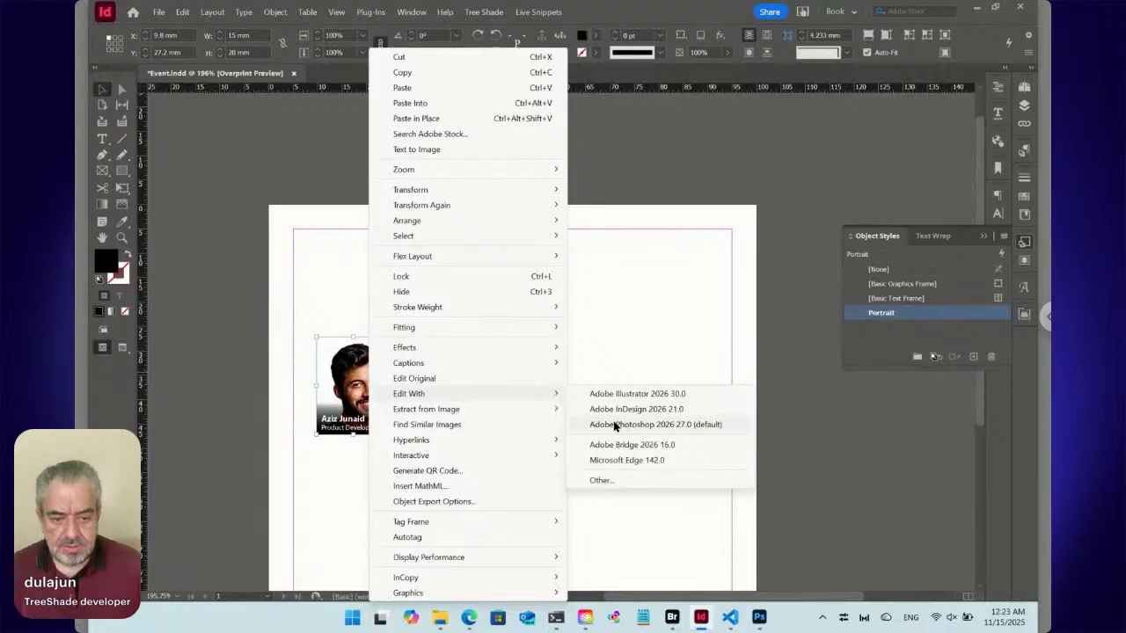
{"action": "left_click", "coordinate": [613, 424]}
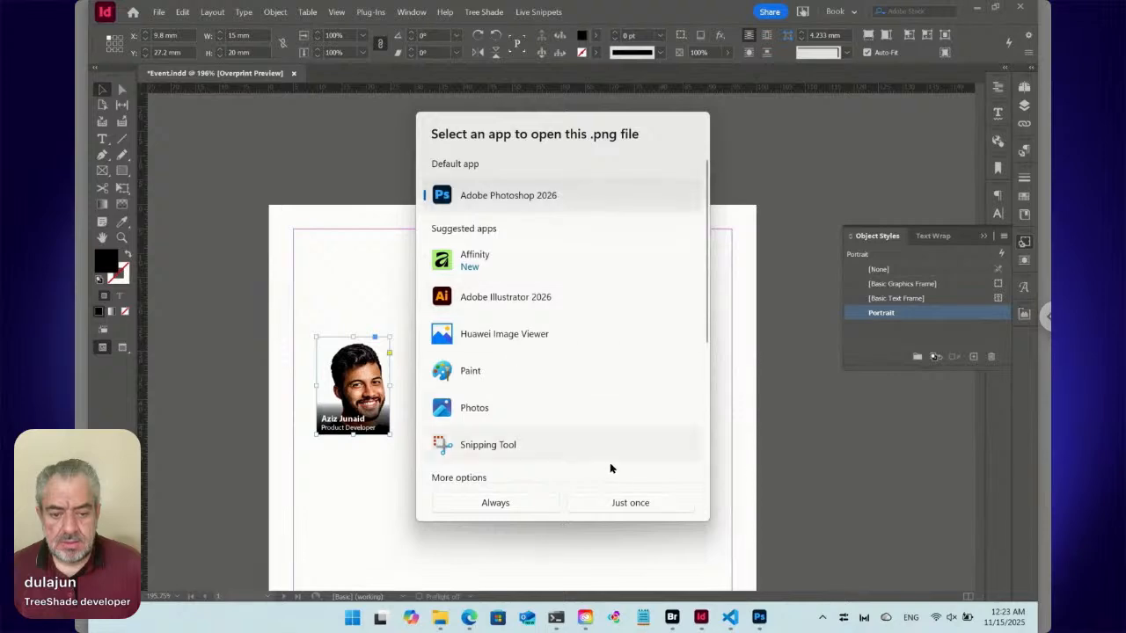
{"action": "left_click", "coordinate": [528, 511]}
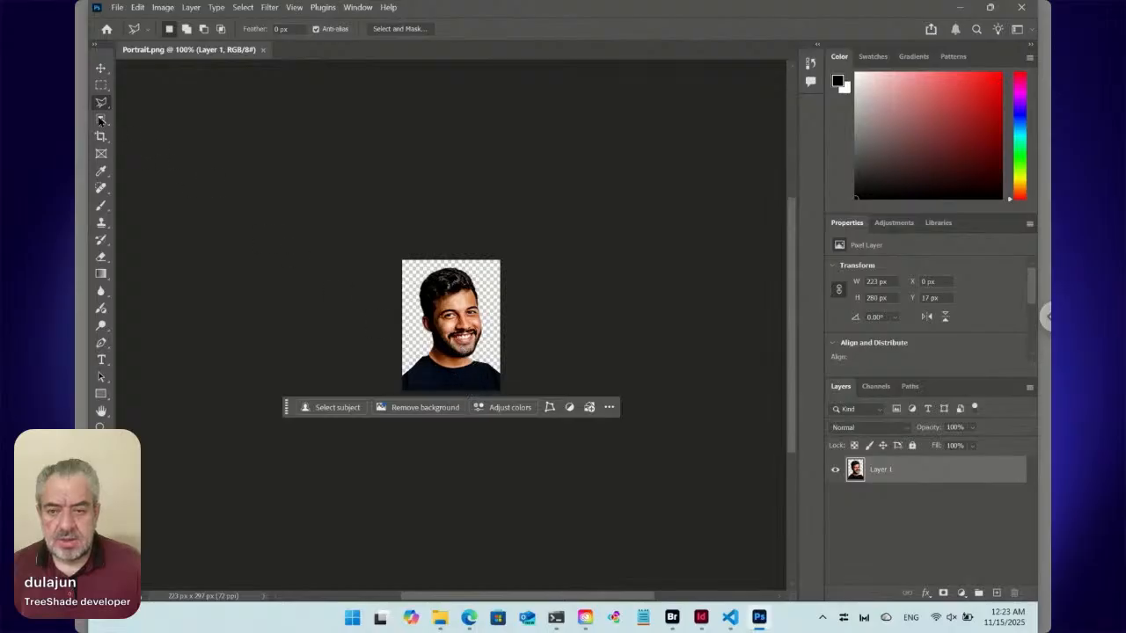
Scale the portrait layer down proportionally to about 191 × 241 px, leaving empty canvas around the shoulders.
{"action": "left_click", "coordinate": [100, 68]}
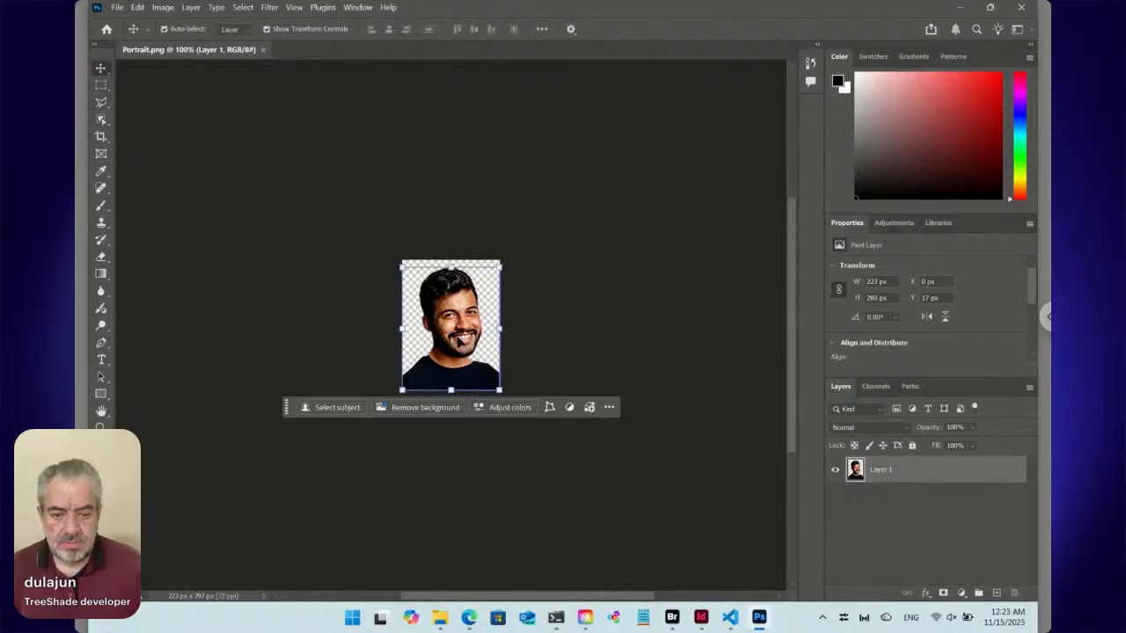
{"action": "left_click_drag", "start_coordinate": [459, 339], "coordinate": [459, 338]}
{"action": "left_click_drag", "start_coordinate": [451, 391], "coordinate": [453, 377]}
{"action": "key", "text": "Return"}
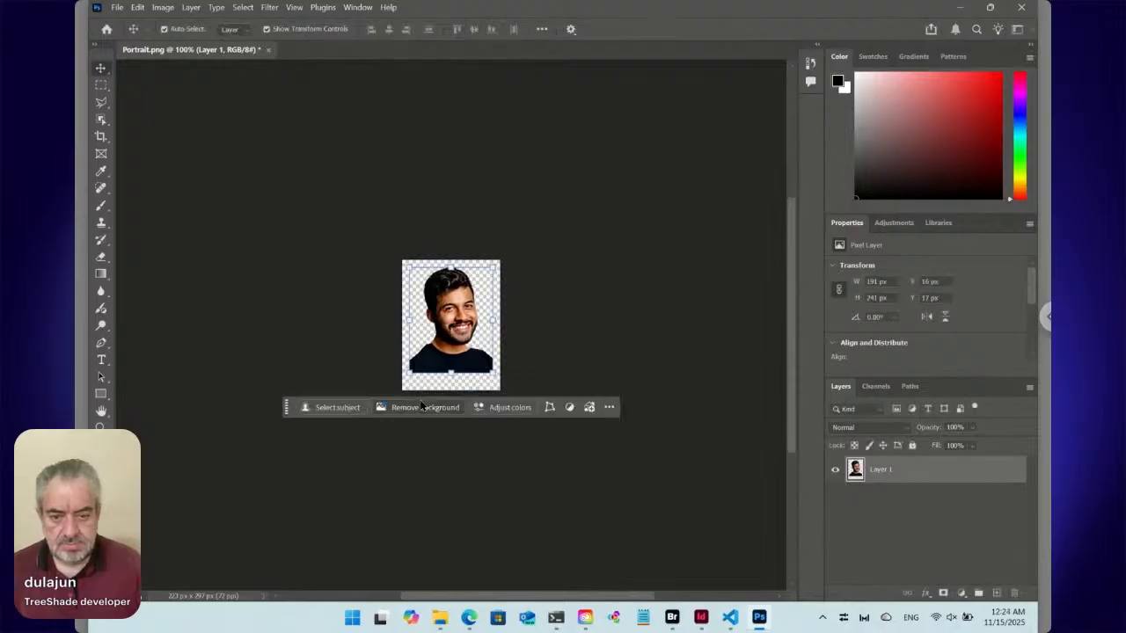
Select the lower chest and the empty canvas around it with a lasso and run Generative Fill without a prompt.
{"action": "left_click", "coordinate": [100, 102]}
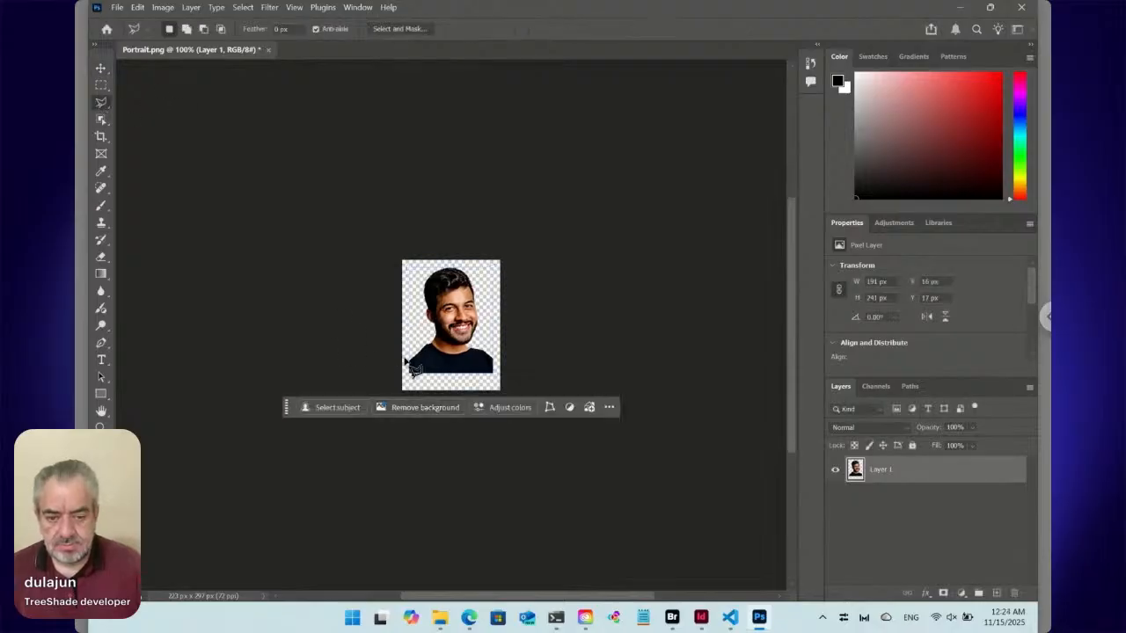
{"action": "mouse_move", "coordinate": [410, 364]}
{"action": "left_mouse_down"}
{"action": "mouse_move", "coordinate": [400, 414]}
{"action": "mouse_move", "coordinate": [553, 410]}
{"action": "mouse_move", "coordinate": [511, 367]}
{"action": "mouse_move", "coordinate": [420, 375]}
{"action": "left_mouse_up"}
{"action": "left_click", "coordinate": [385, 429]}
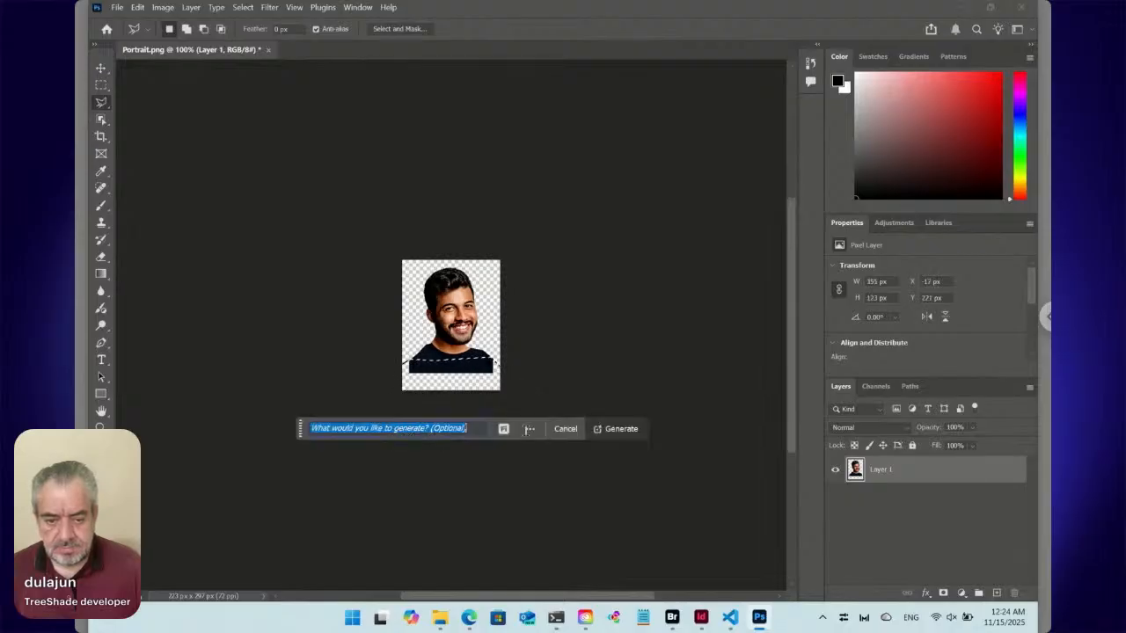
{"action": "left_click", "coordinate": [618, 429]}
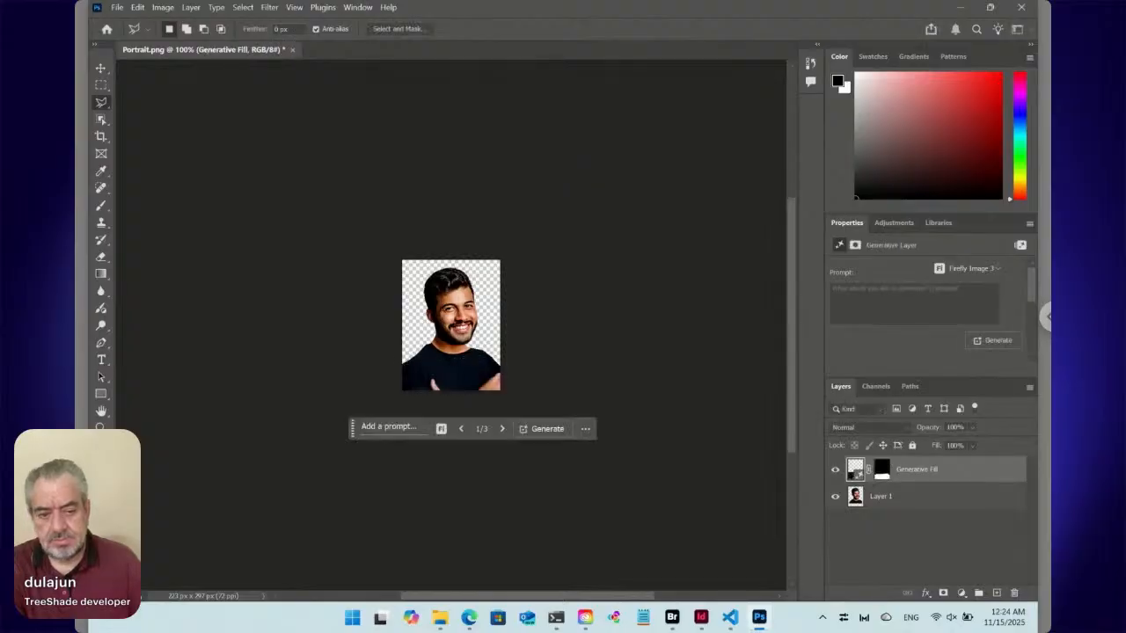
Choose the second of the generated variations for the Generative Fill layer.
{"action": "left_click", "coordinate": [893, 224]}
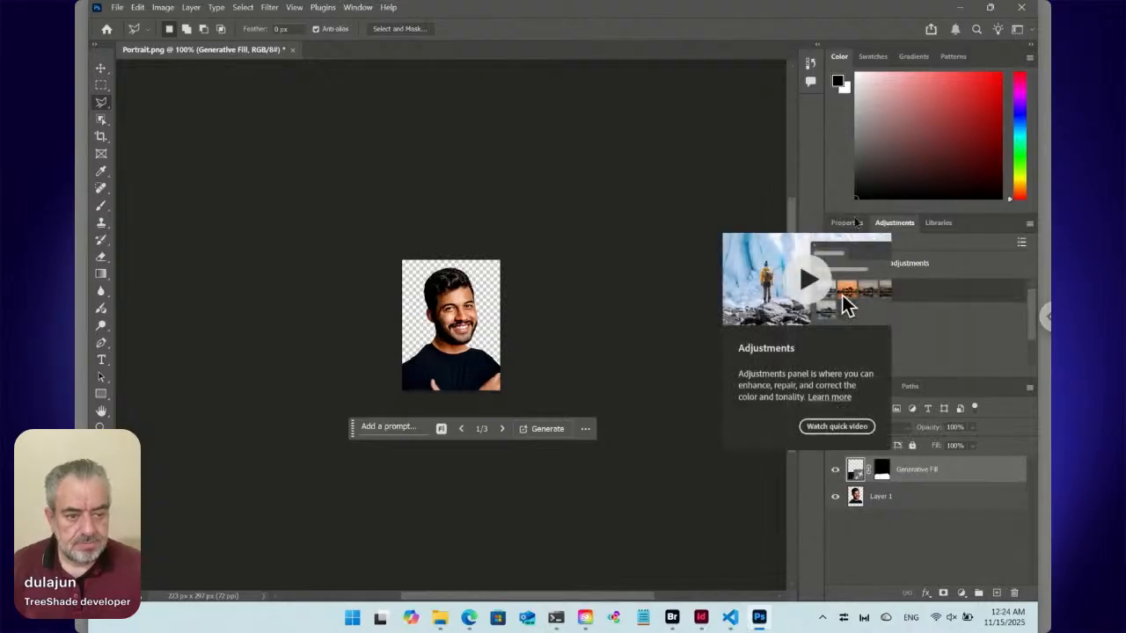
{"action": "left_click", "coordinate": [850, 223]}
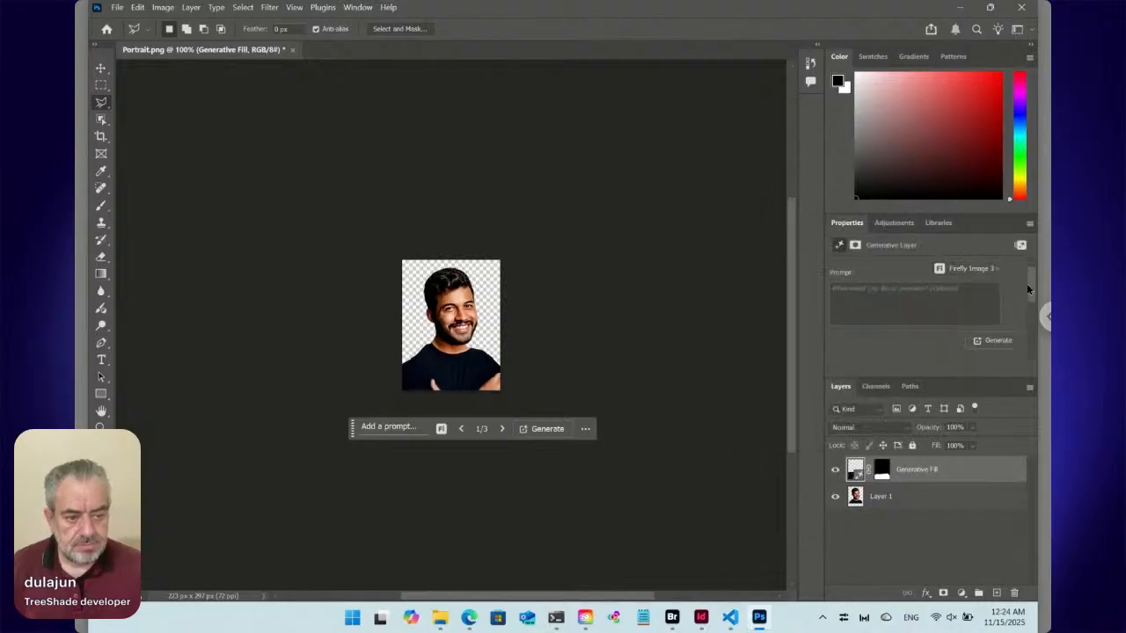
{"action": "left_click_drag", "start_coordinate": [1028, 288], "coordinate": [1024, 325]}
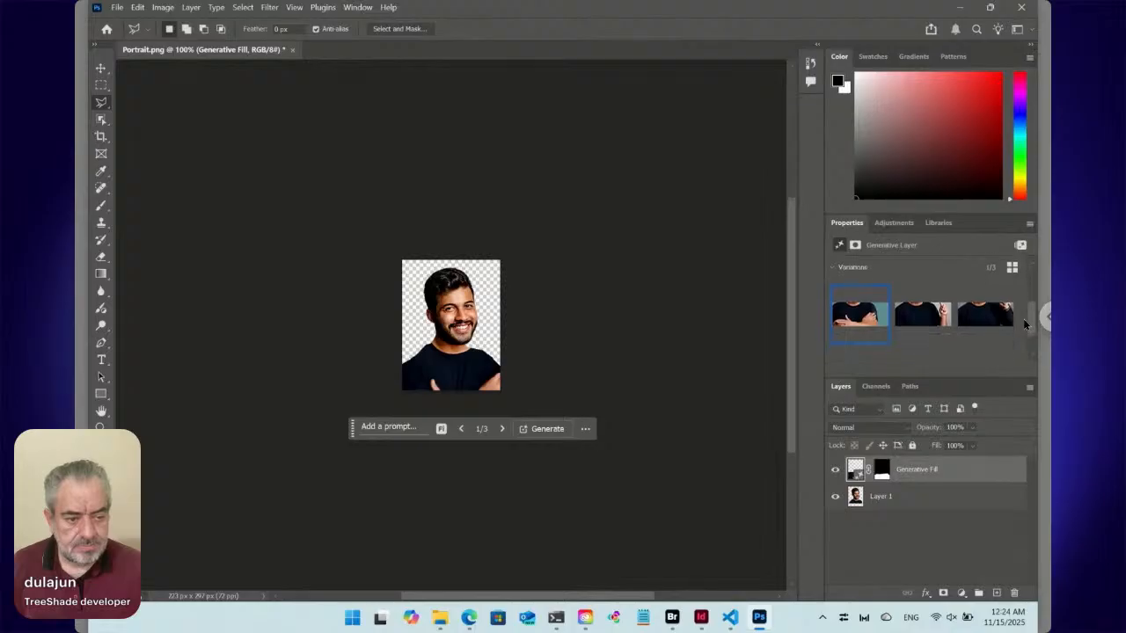
{"action": "left_click", "coordinate": [921, 316]}
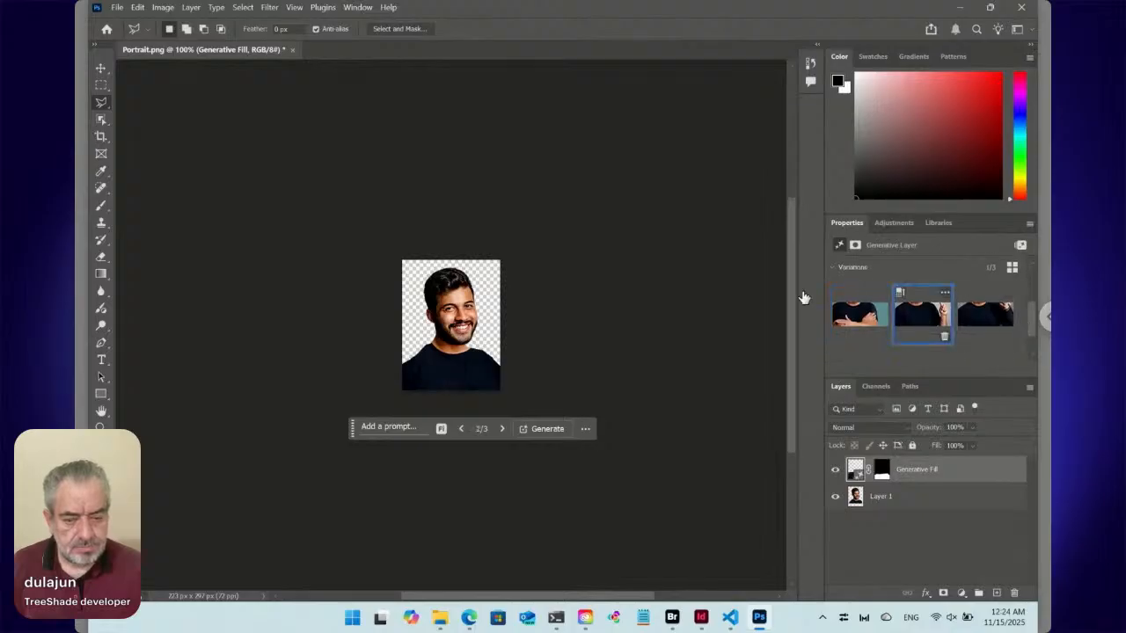
Merge the generated fill into Layer 1, save and close Portrait.png, and switch back to InDesign.
{"action": "key", "text": "ctrl+z"}
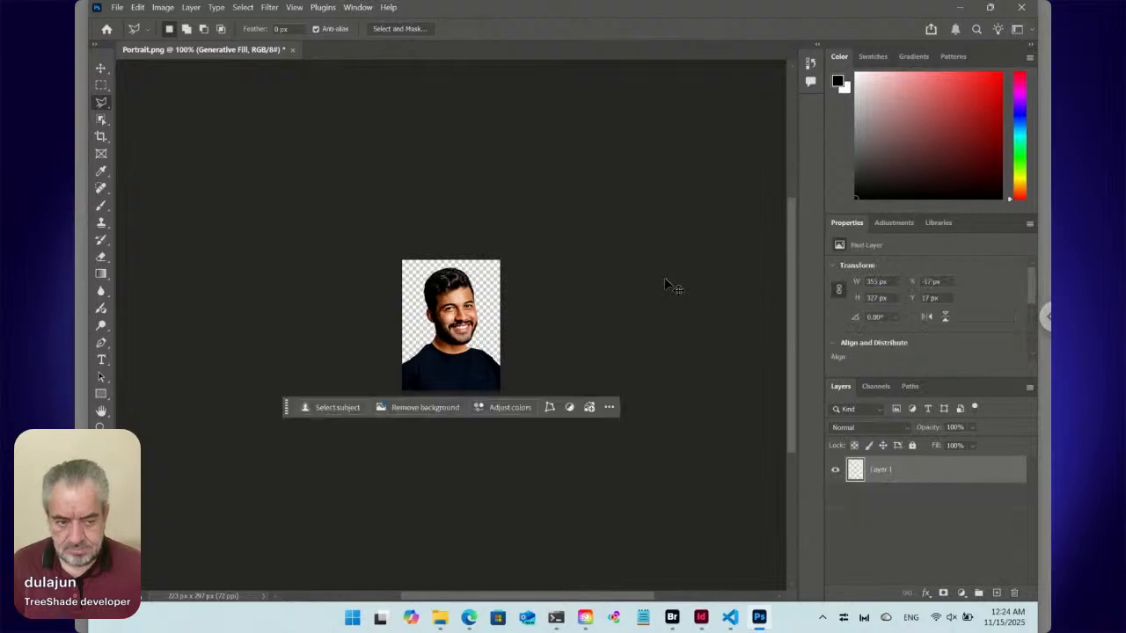
{"action": "left_click", "coordinate": [263, 49]}
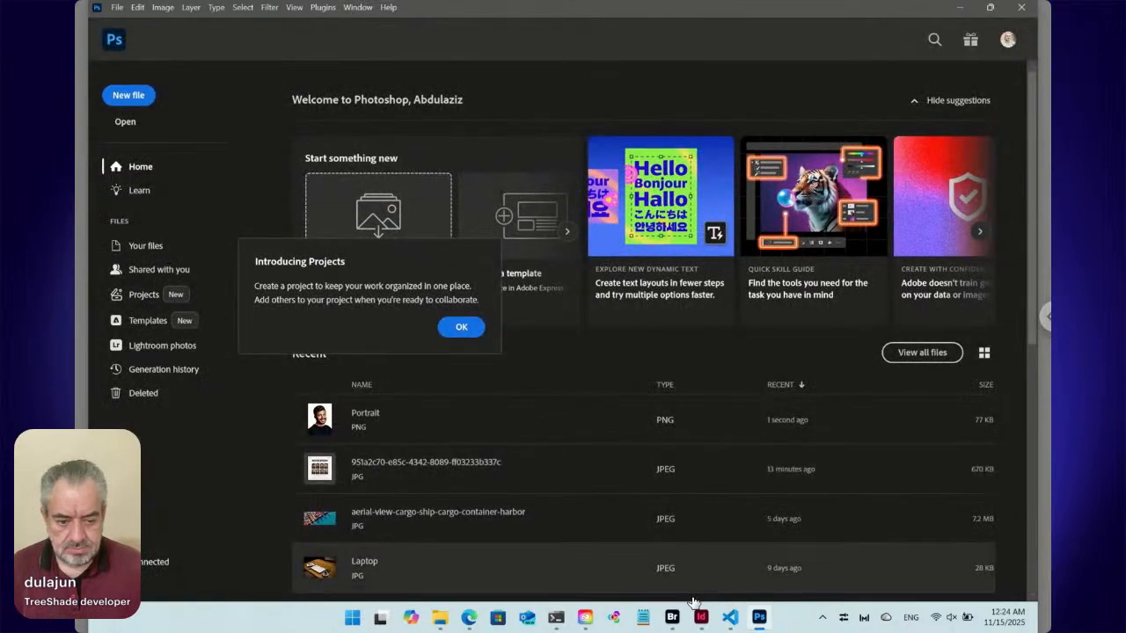
{"action": "left_click", "coordinate": [700, 616]}
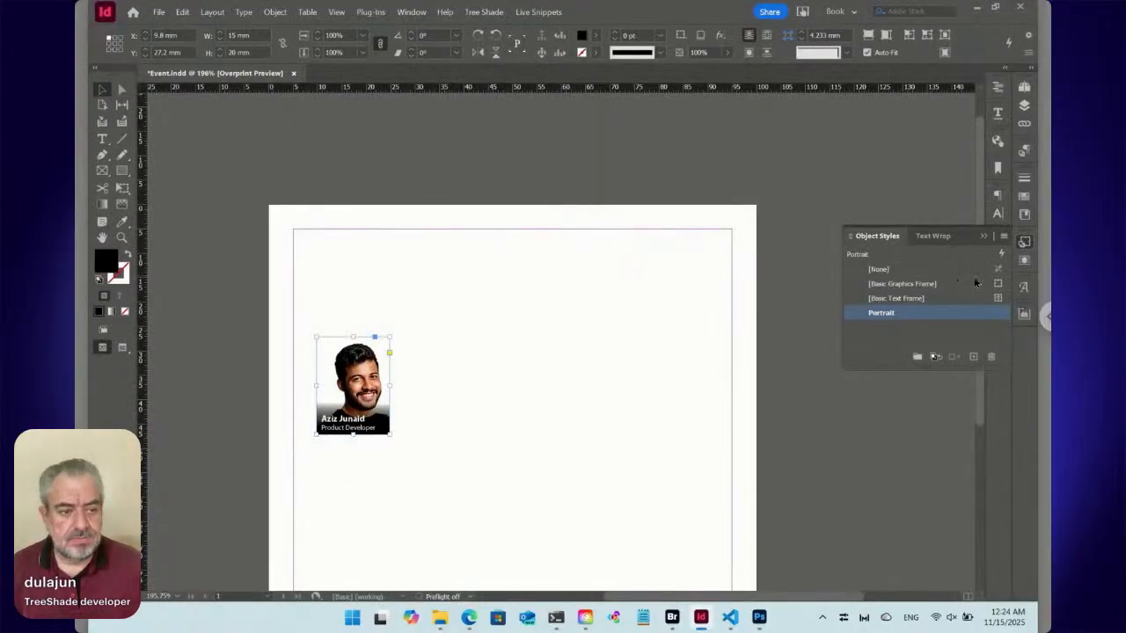
In the Portrait object style's frame fitting options, set the bottom and right crop amounts to 0 mm and save the style.
{"action": "right_click", "coordinate": [886, 320]}
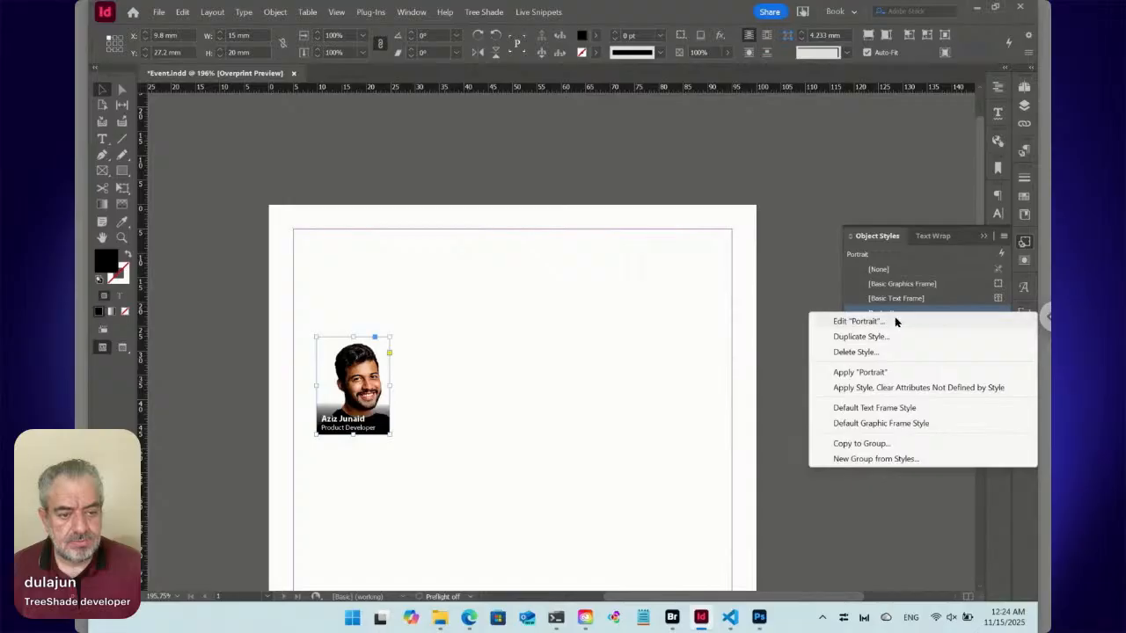
{"action": "left_click", "coordinate": [895, 320]}
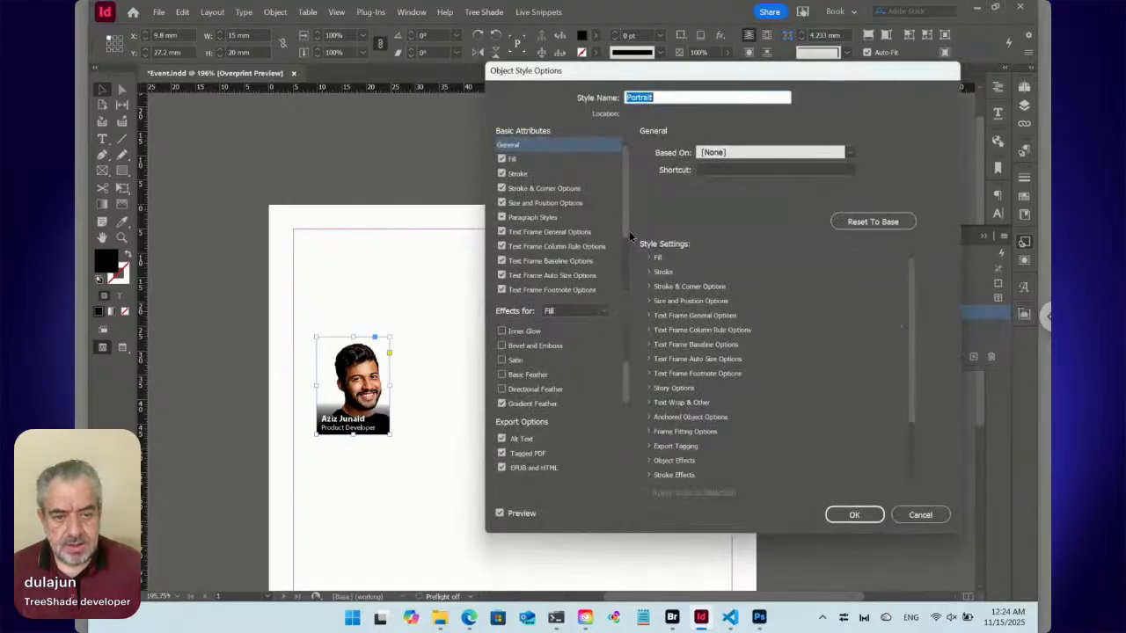
{"action": "left_click_drag", "start_coordinate": [624, 253], "coordinate": [618, 302]}
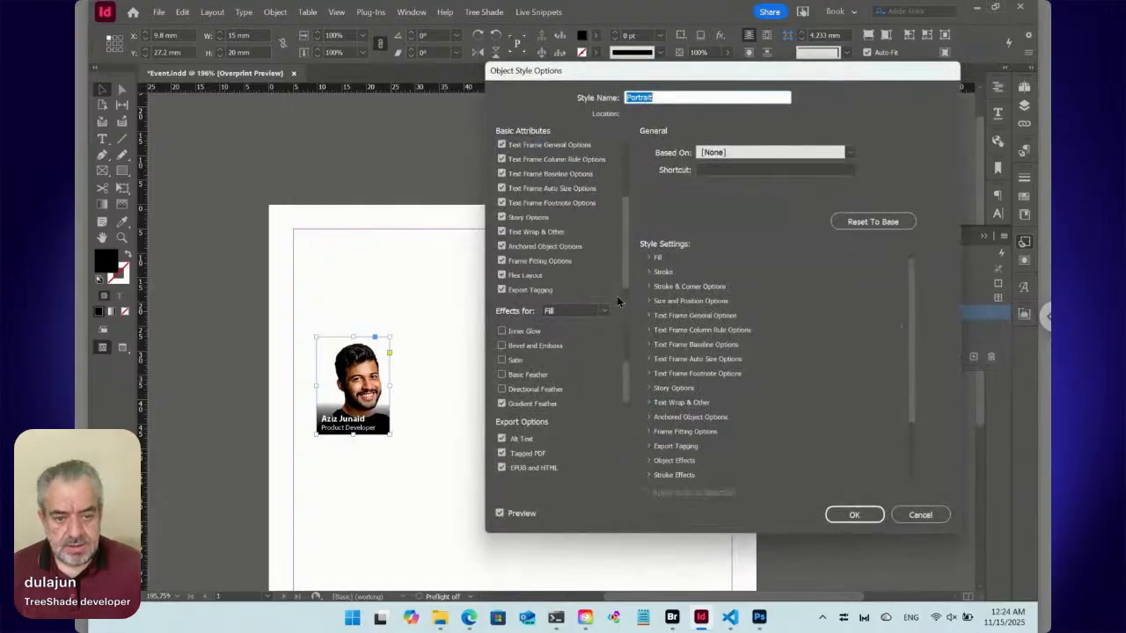
{"action": "left_click", "coordinate": [537, 266]}
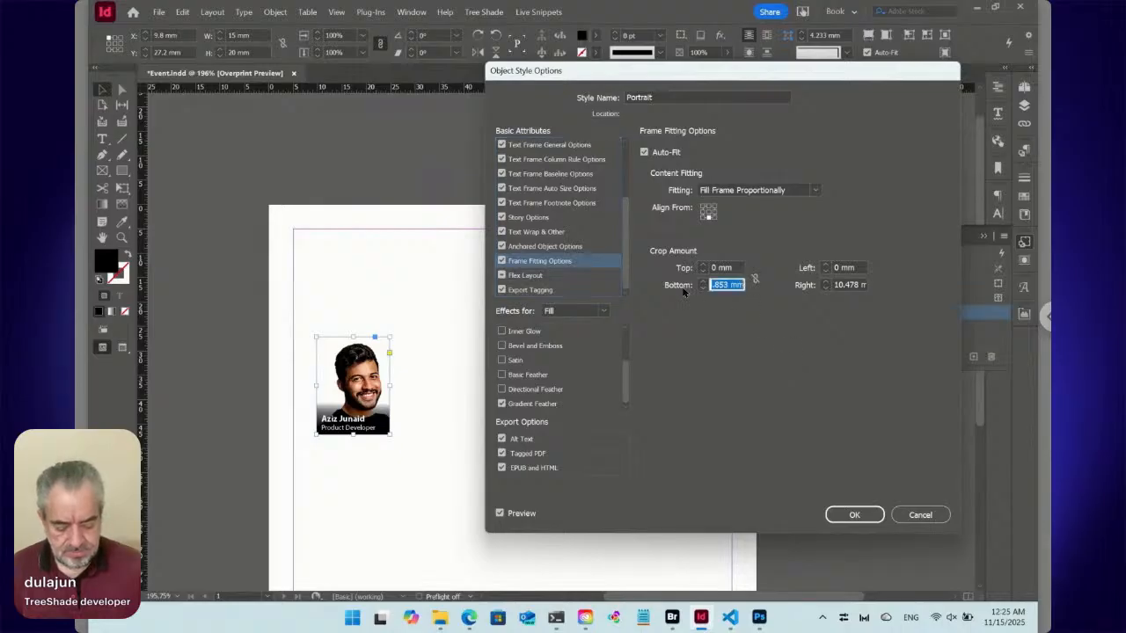
{"action": "type", "text": "0"}
{"action": "key", "text": "Tab"}
{"action": "key", "text": "Tab"}
{"action": "key", "text": "Tab"}
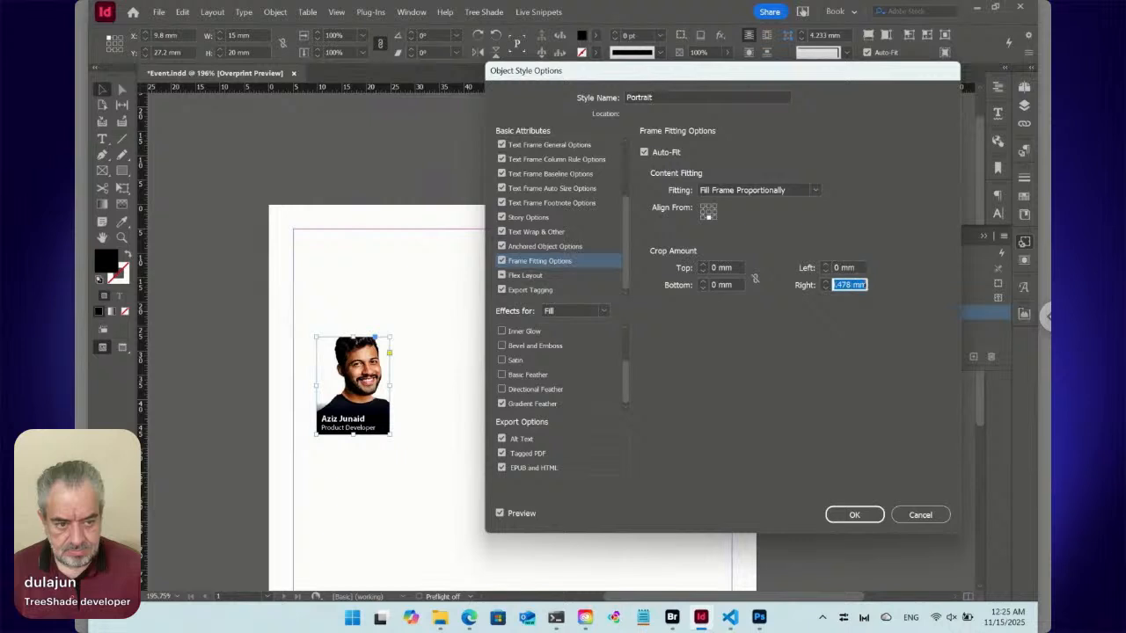
{"action": "type", "text": "0"}
{"action": "key", "text": "shift+Tab"}
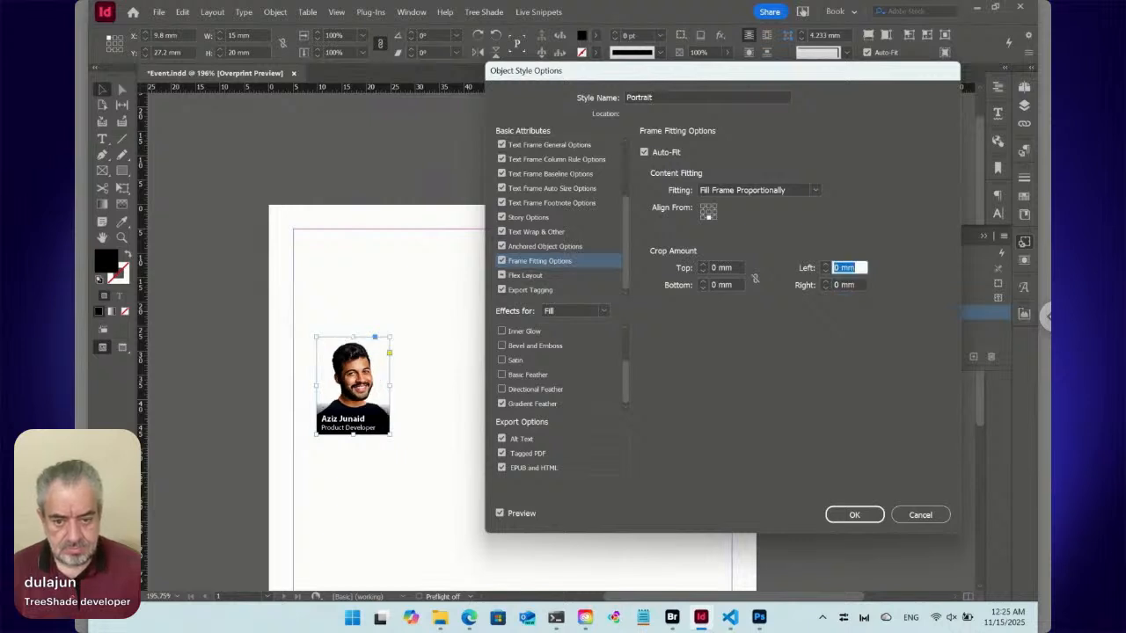
{"action": "left_click", "coordinate": [837, 517]}
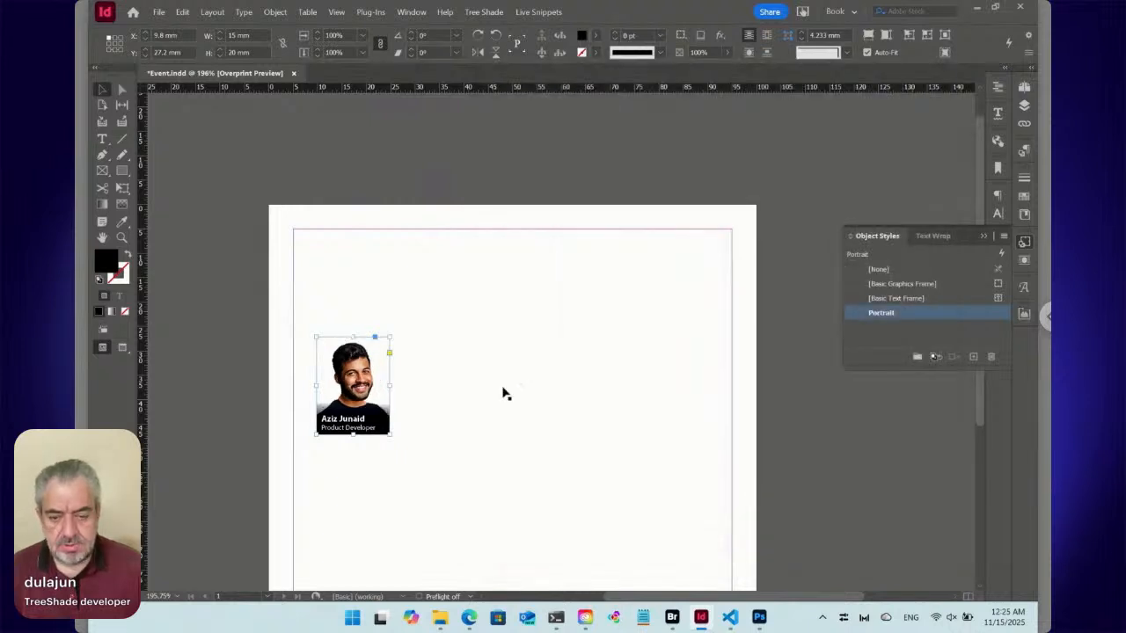
Create a paragraph style named Position from the job title line in the portrait caption.
{"action": "left_click", "coordinate": [102, 139]}
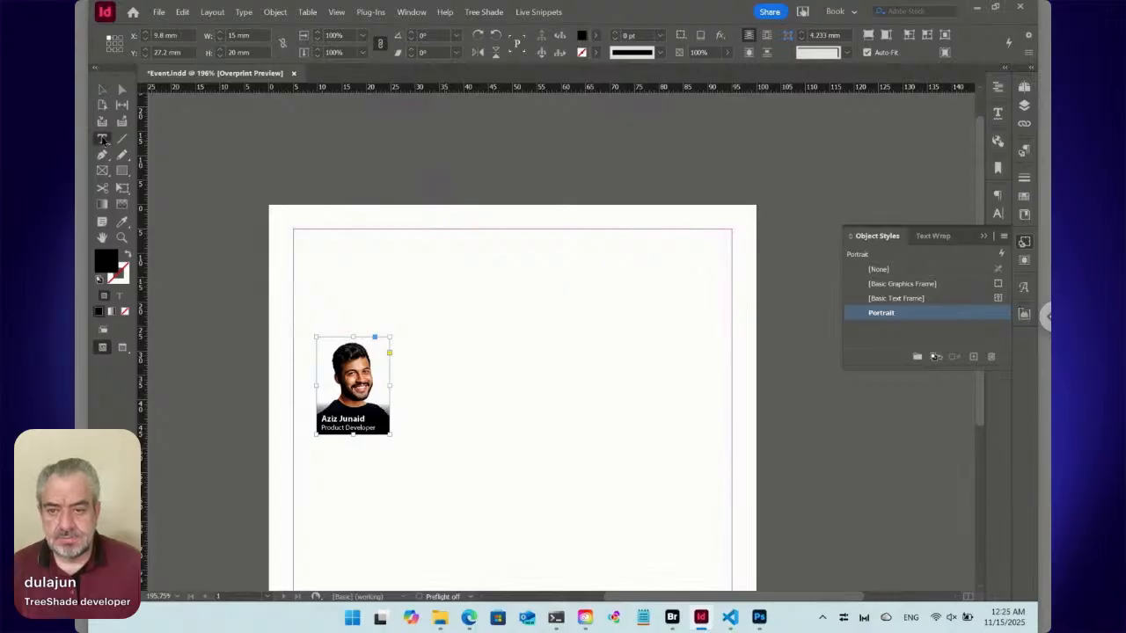
{"action": "left_click", "coordinate": [331, 427]}
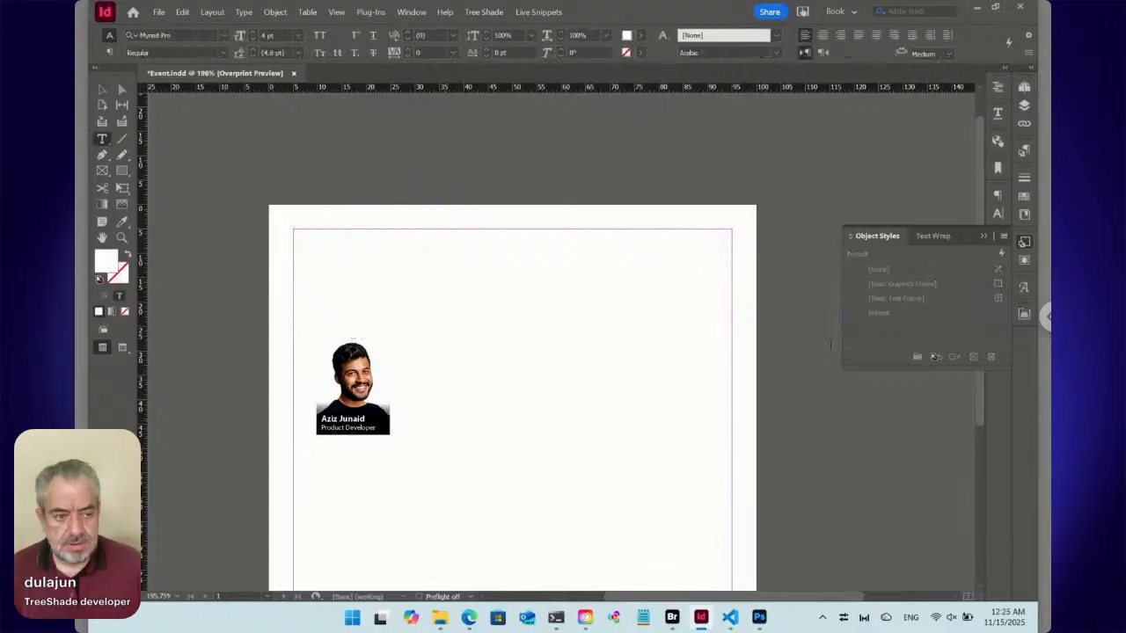
{"action": "left_click", "coordinate": [1025, 243]}
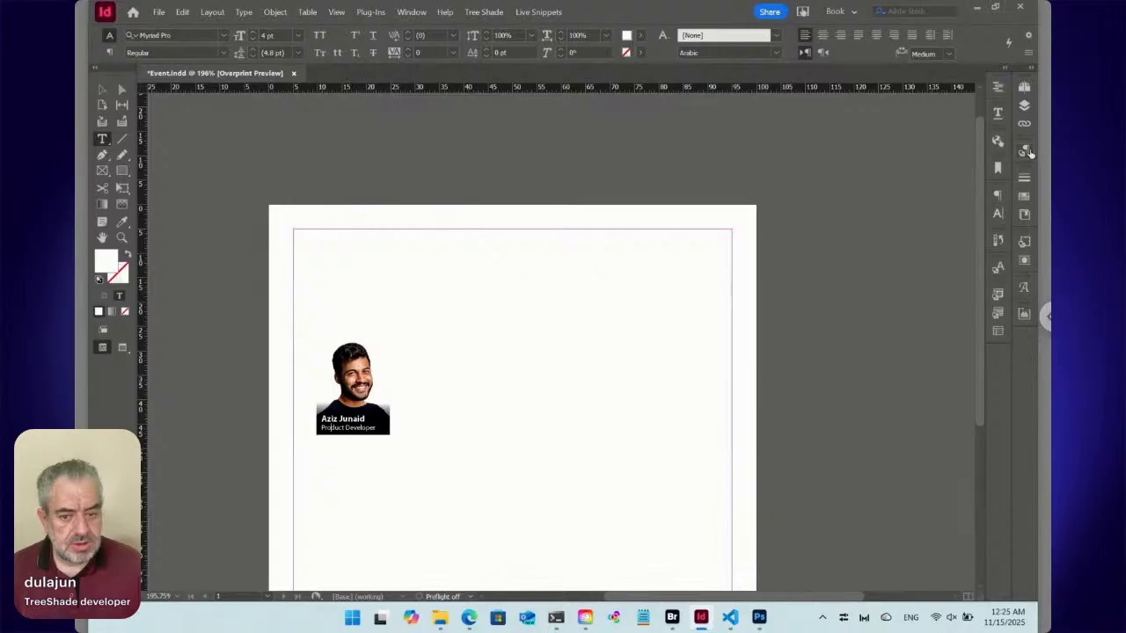
{"action": "left_click", "coordinate": [1026, 153]}
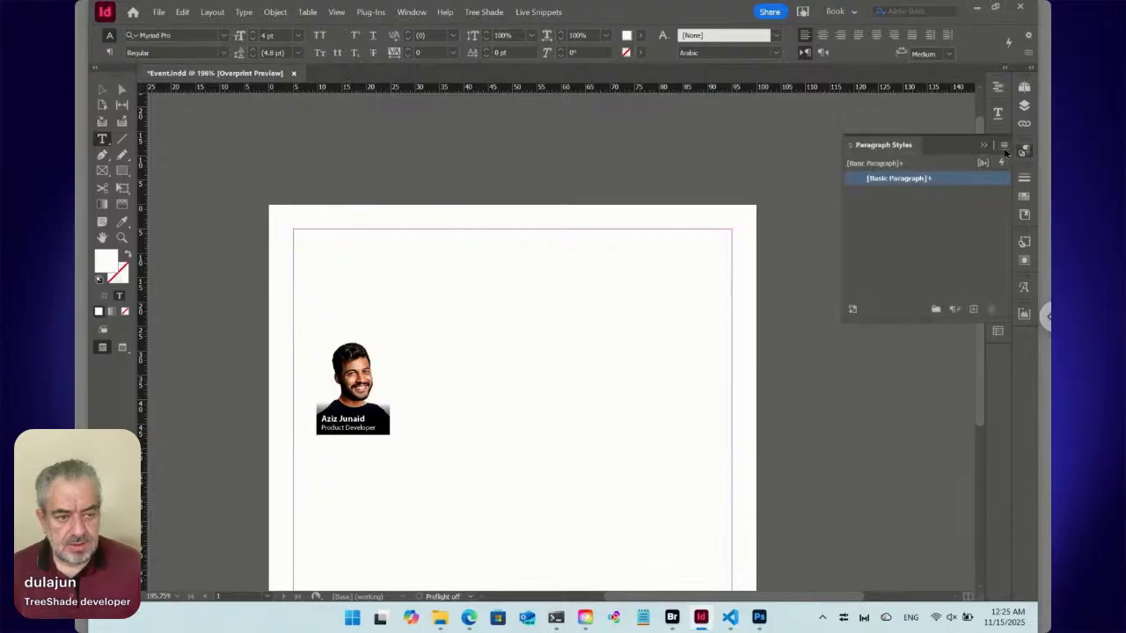
{"action": "left_click", "coordinate": [1003, 146]}
{"action": "left_click", "coordinate": [854, 149]}
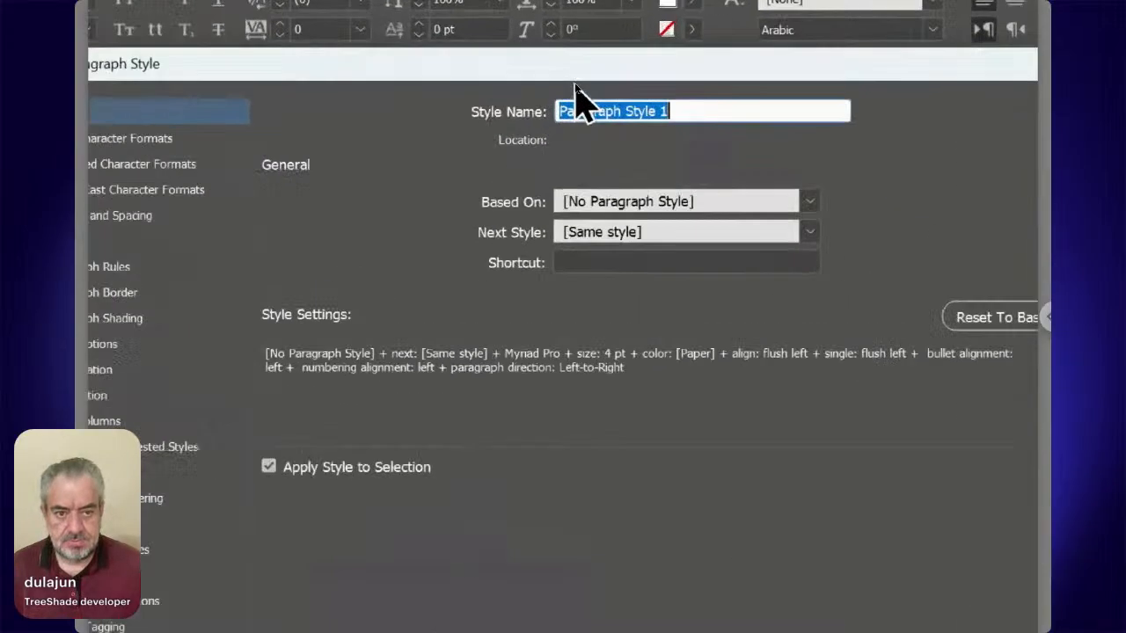
{"action": "type", "text": "Positio"}
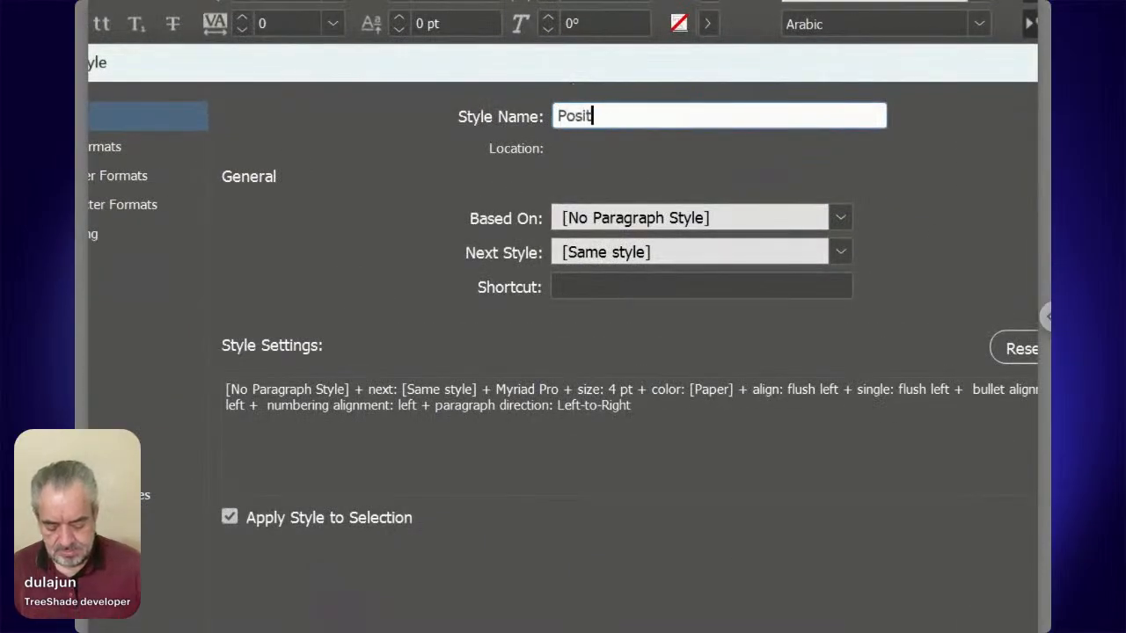
{"action": "type", "text": "n"}
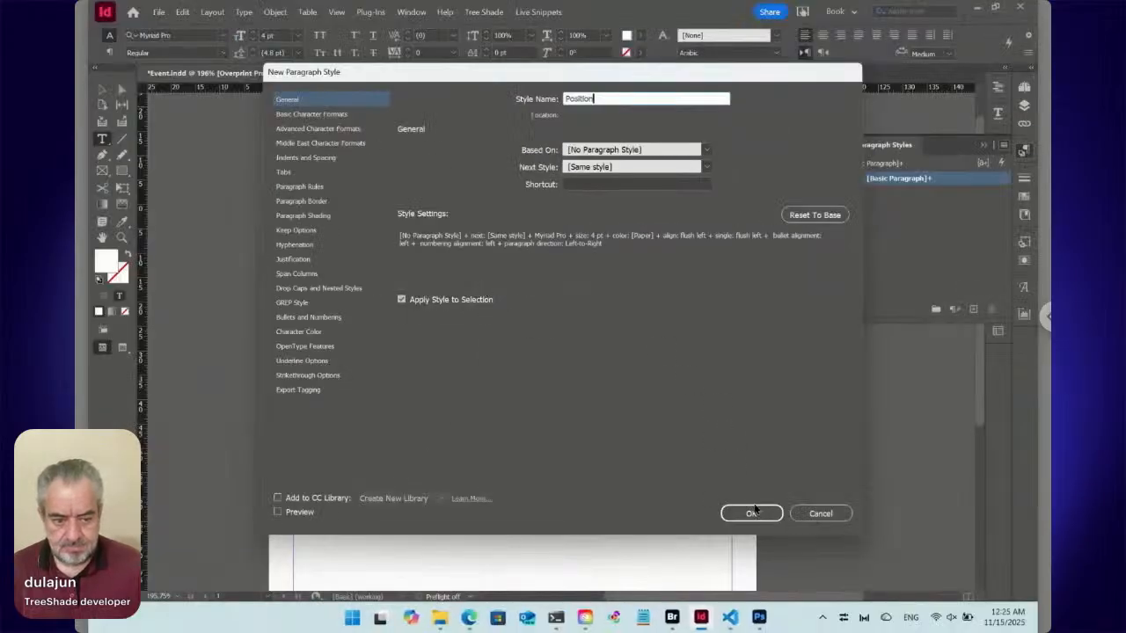
{"action": "left_click", "coordinate": [741, 513]}
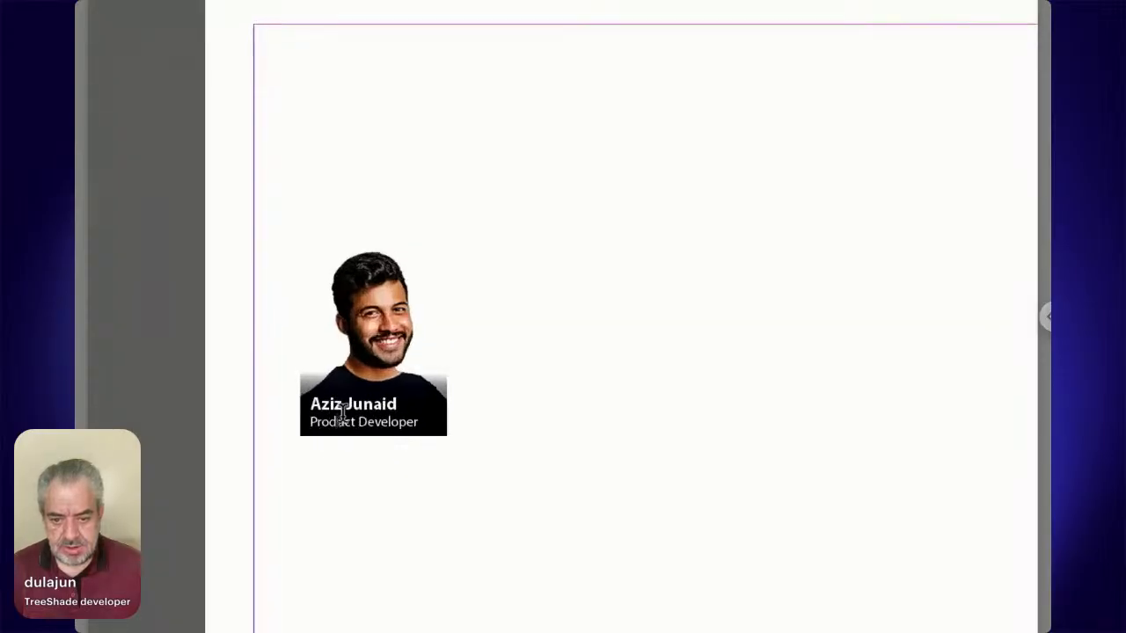
Create a paragraph style named Name from the bold name line in the caption and apply it to that line.
{"action": "left_click", "coordinate": [346, 402]}
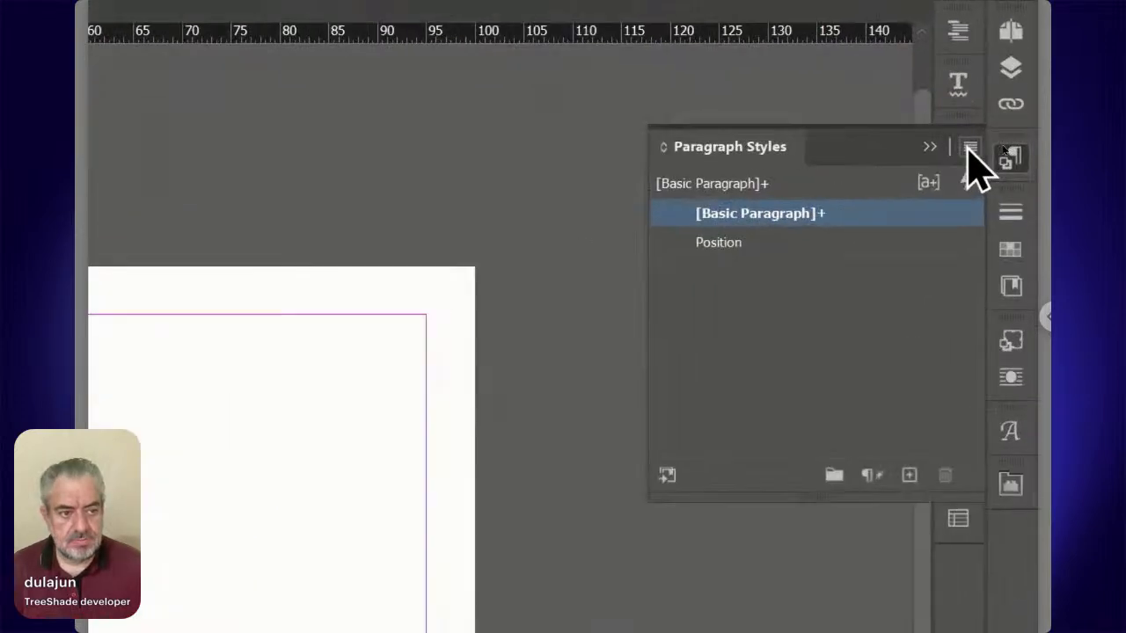
{"action": "left_click", "coordinate": [1003, 146]}
{"action": "left_click", "coordinate": [807, 155]}
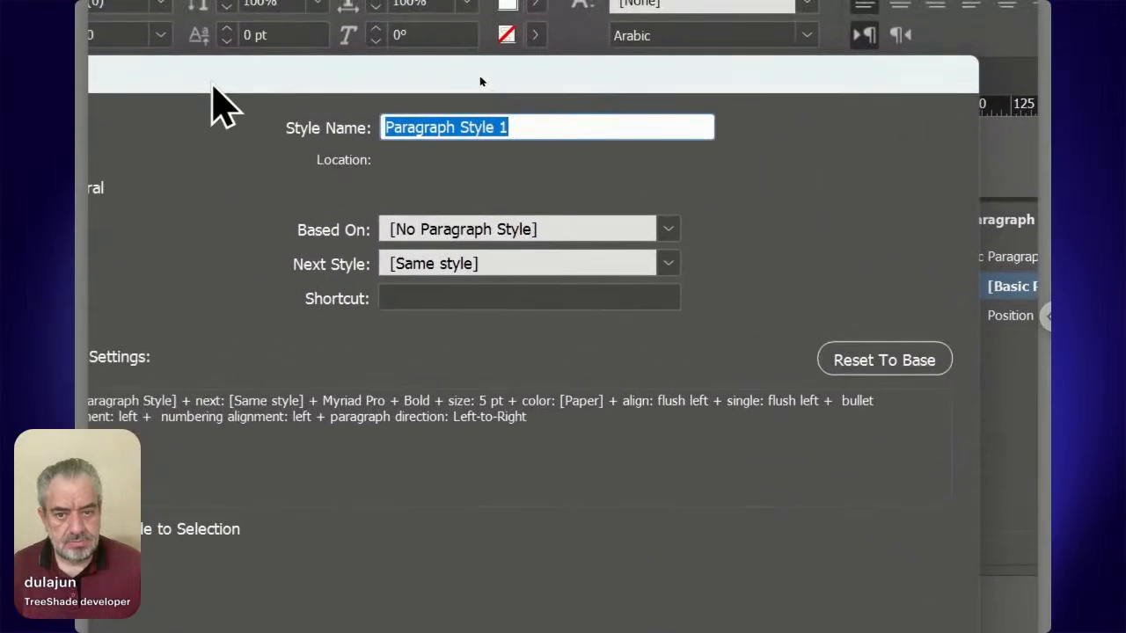
{"action": "type", "text": "Name"}
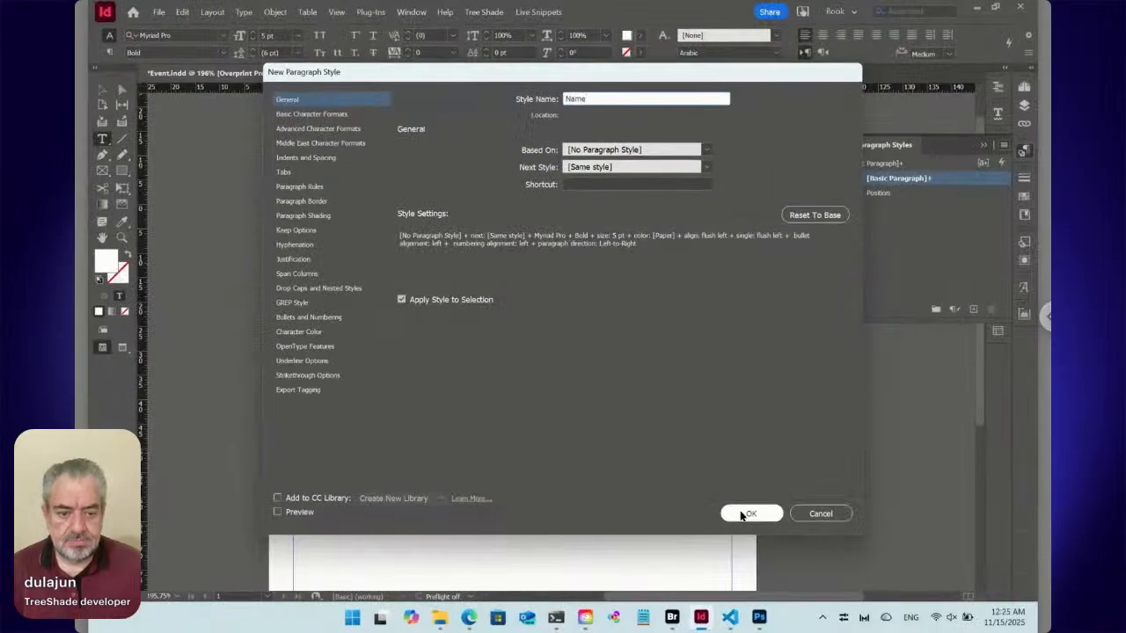
{"action": "left_click", "coordinate": [741, 515]}
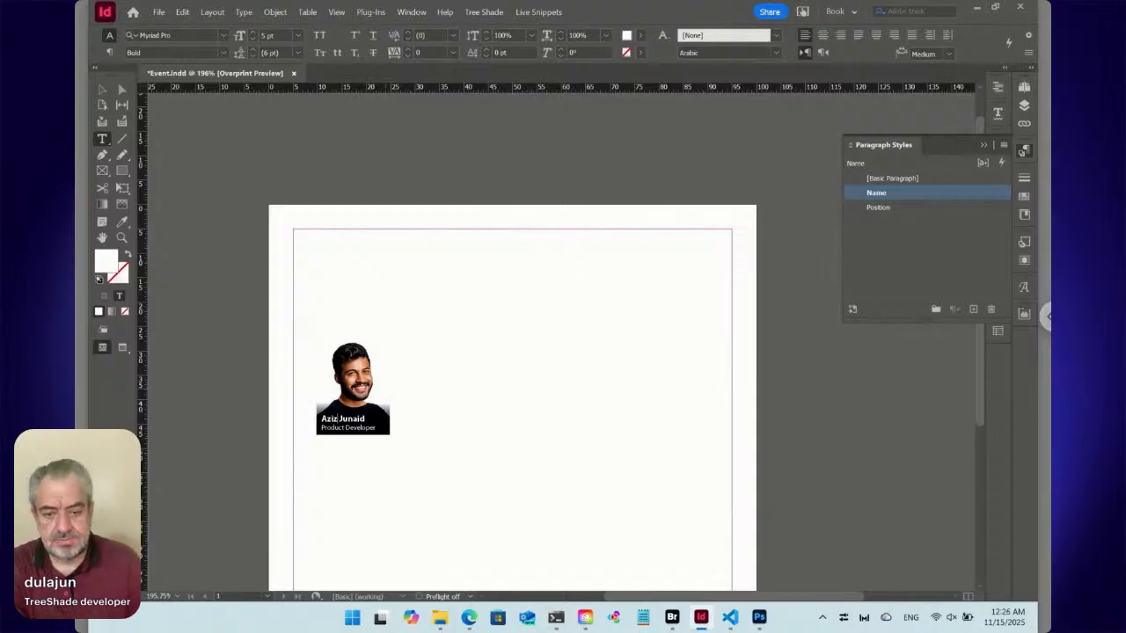
Copy the Marketing Workshop reference image from the A-Parent page and paste it onto page 1.
{"action": "left_click", "coordinate": [106, 91]}
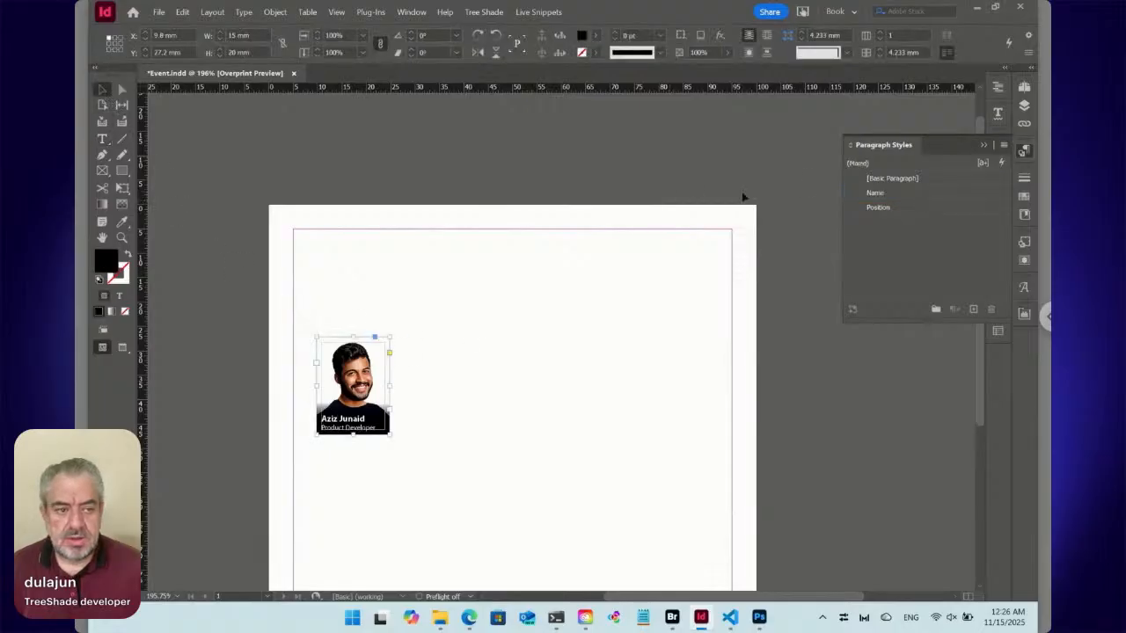
{"action": "left_click", "coordinate": [1024, 87]}
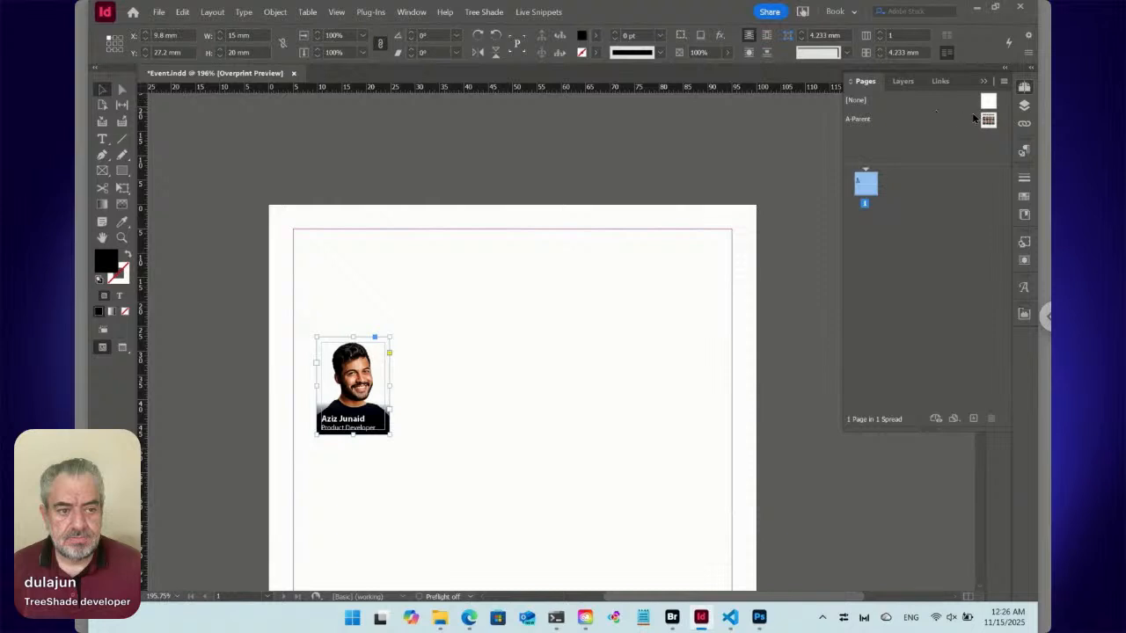
{"action": "double_click", "coordinate": [987, 120]}
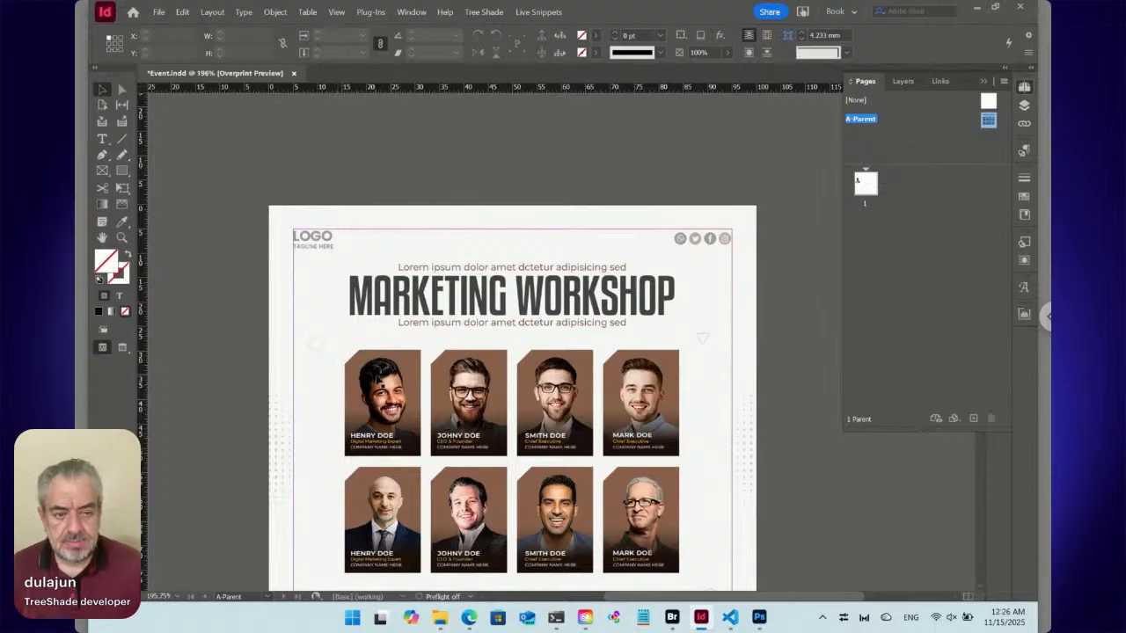
{"action": "left_click", "coordinate": [377, 378]}
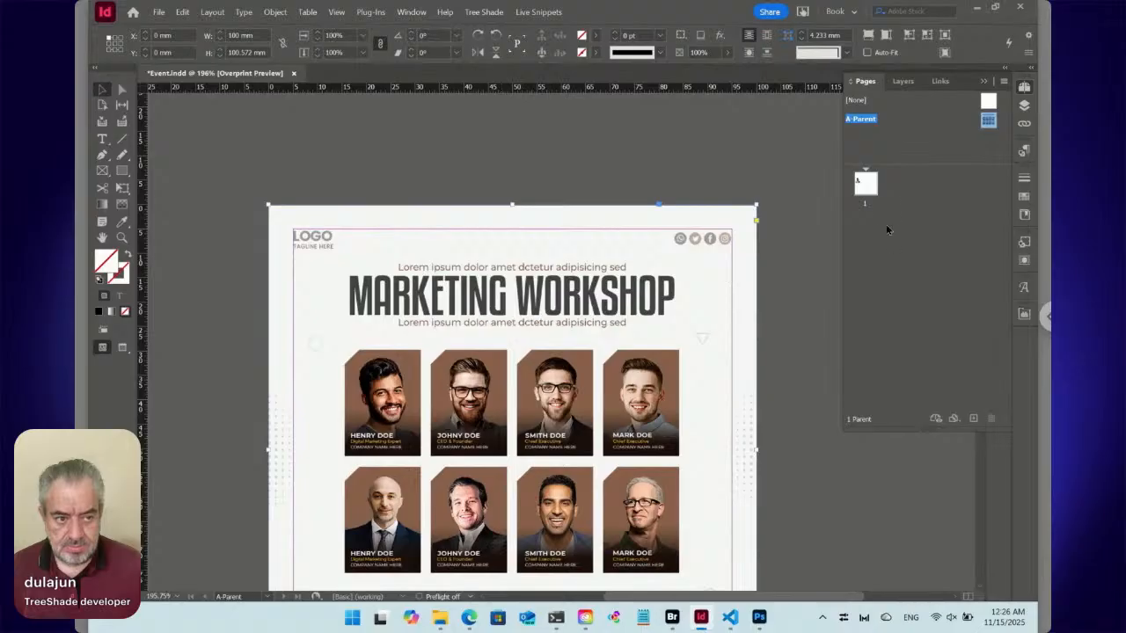
{"action": "double_click", "coordinate": [866, 184]}
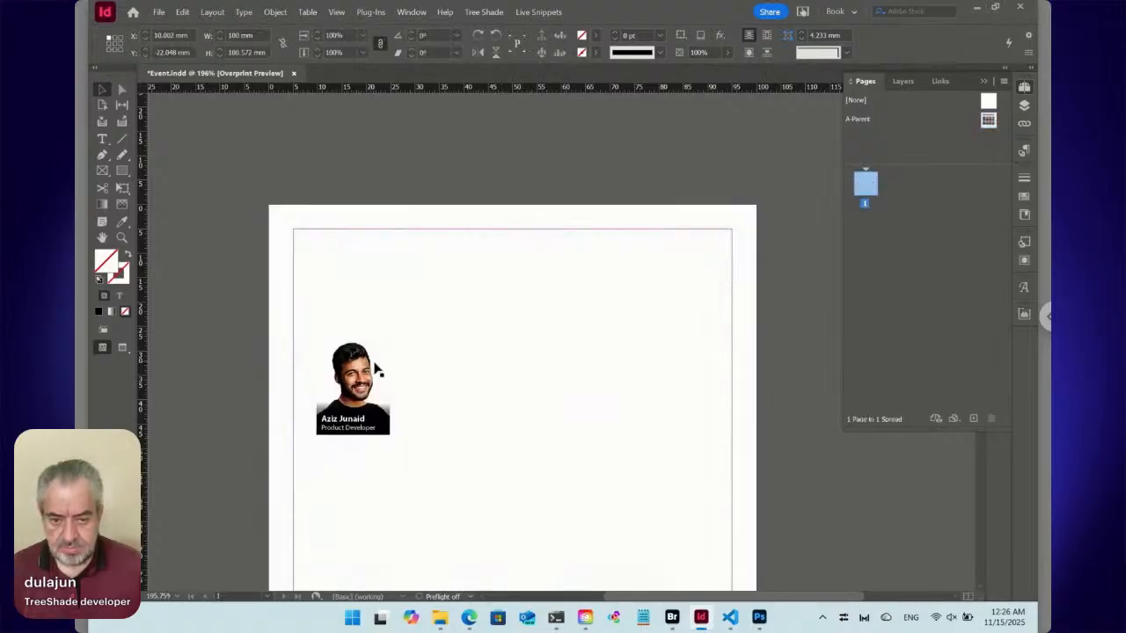
{"action": "key", "text": "ctrl+v"}
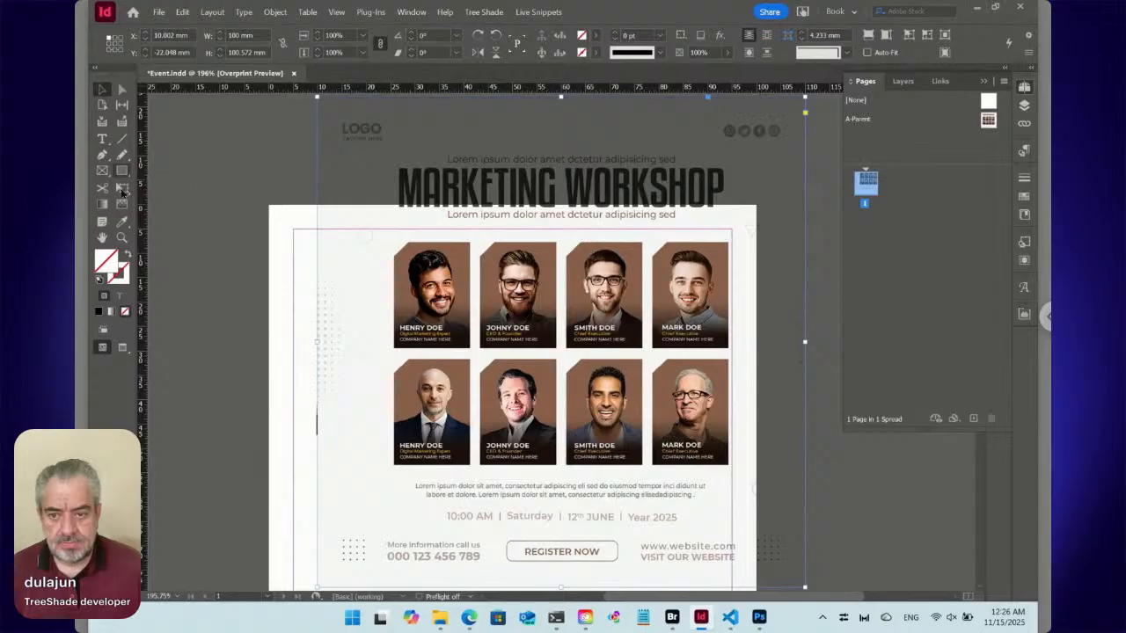
Draw a rectangle about 9.5 × 14.8 mm beside the page and sample its fill from the brown portrait background in the reference image.
{"action": "left_click", "coordinate": [122, 171]}
{"action": "left_click_drag", "start_coordinate": [222, 190], "coordinate": [268, 262]}
{"action": "key", "text": "i"}
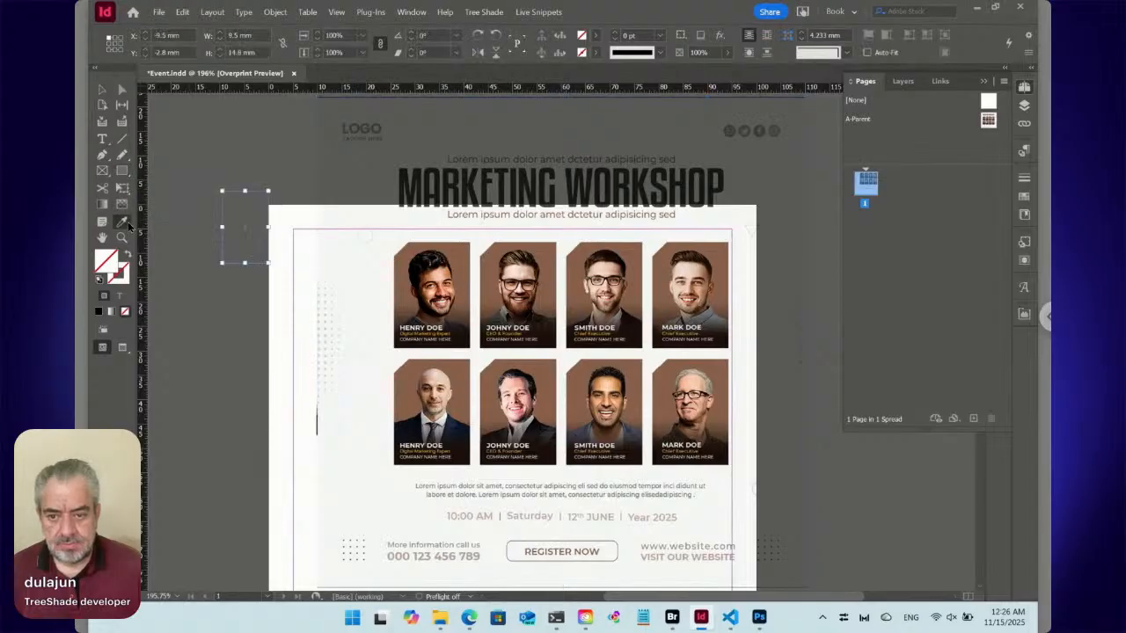
{"action": "left_click", "coordinate": [460, 244]}
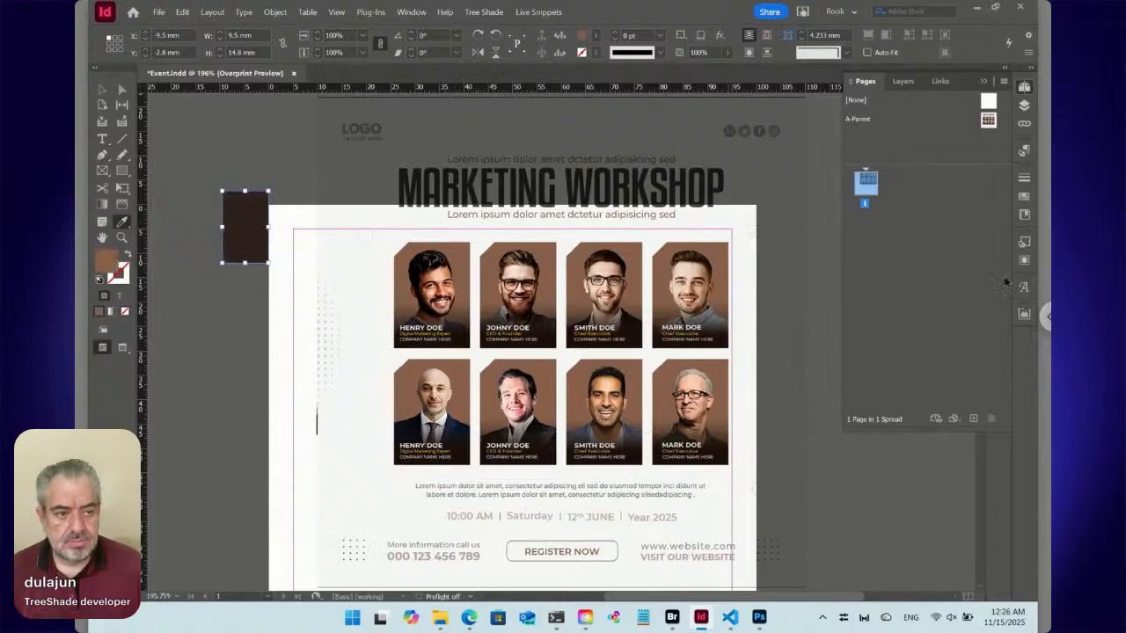
Save the sampled brown as a new process RGB swatch, R=139 G=98 B=76, named with its color value.
{"action": "left_click", "coordinate": [1022, 216]}
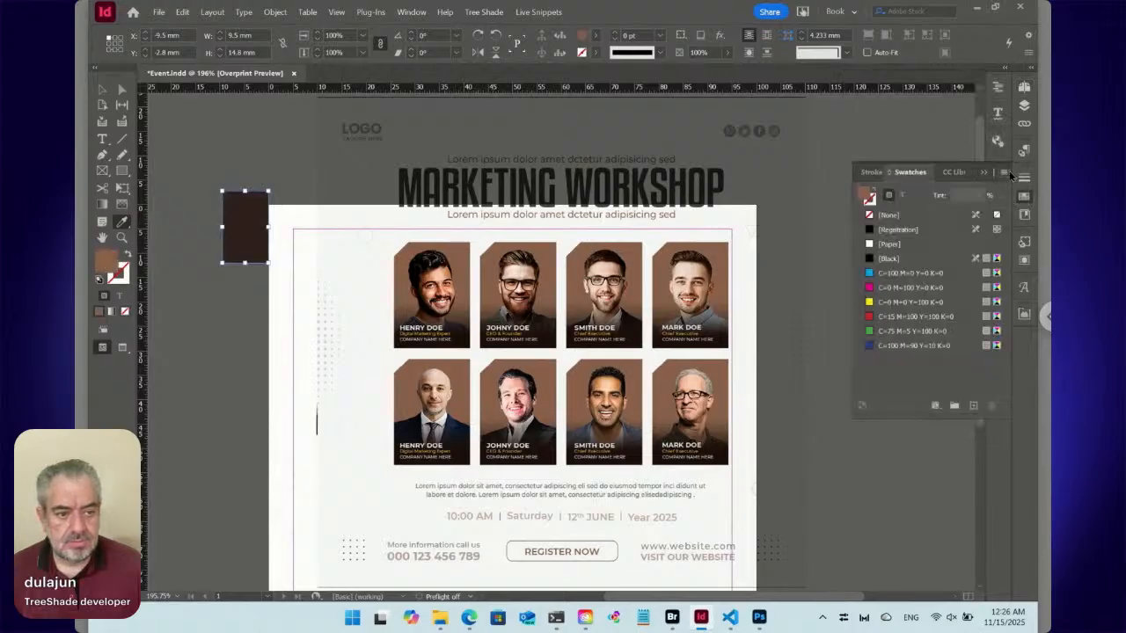
{"action": "left_click", "coordinate": [1005, 174]}
{"action": "left_click", "coordinate": [1005, 173]}
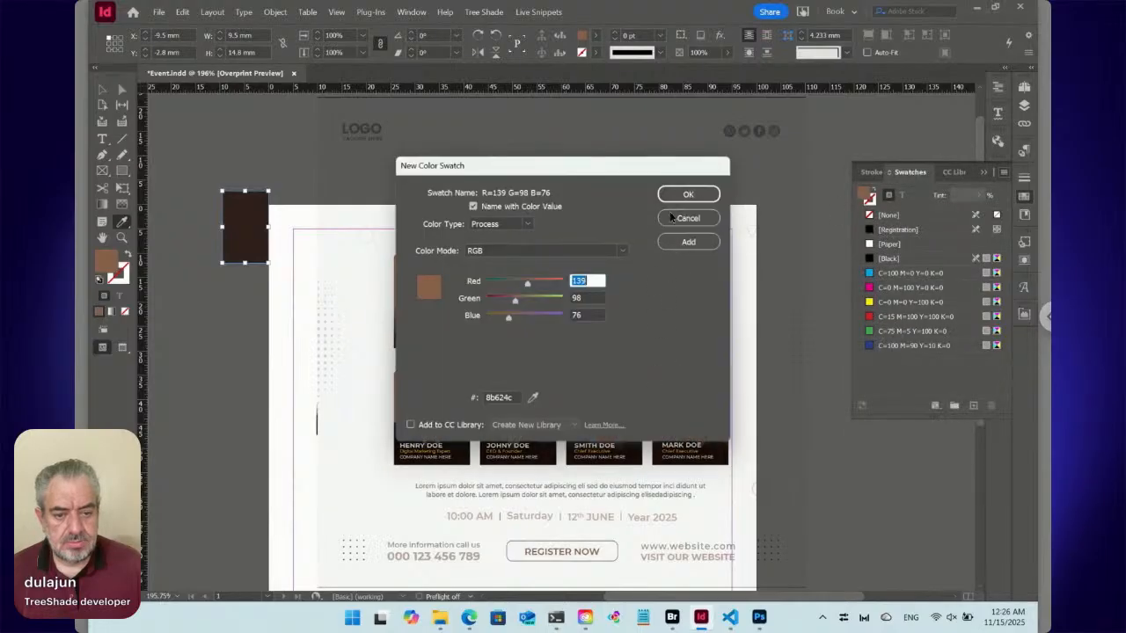
{"action": "left_click", "coordinate": [689, 195]}
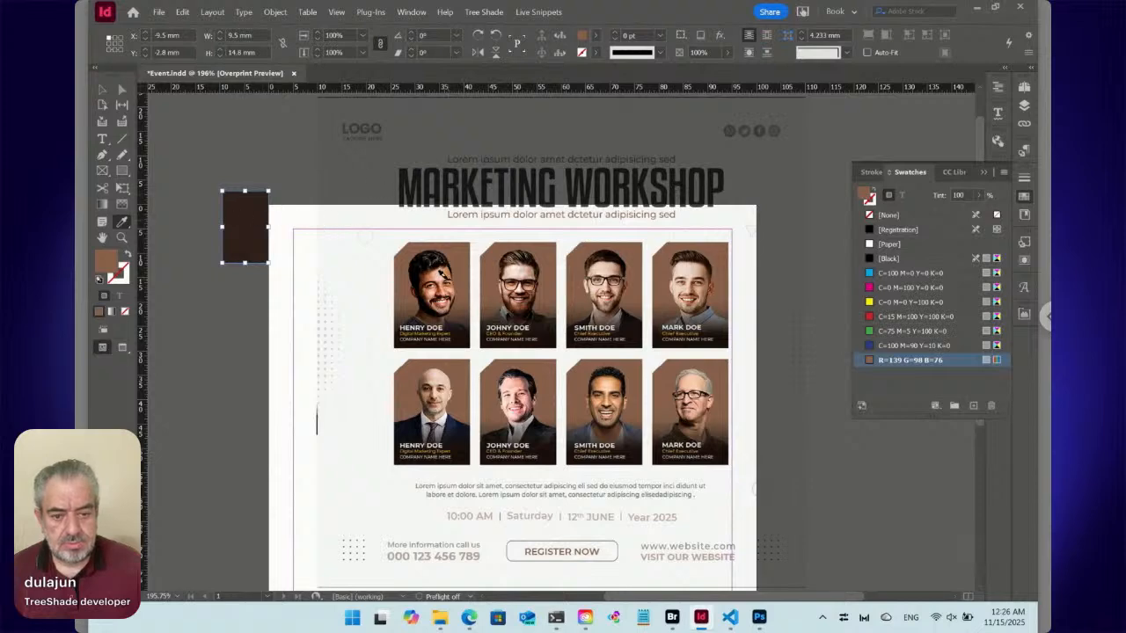
Delete the sampling rectangle and the pasted reference image from page 1.
{"action": "left_click", "coordinate": [102, 89]}
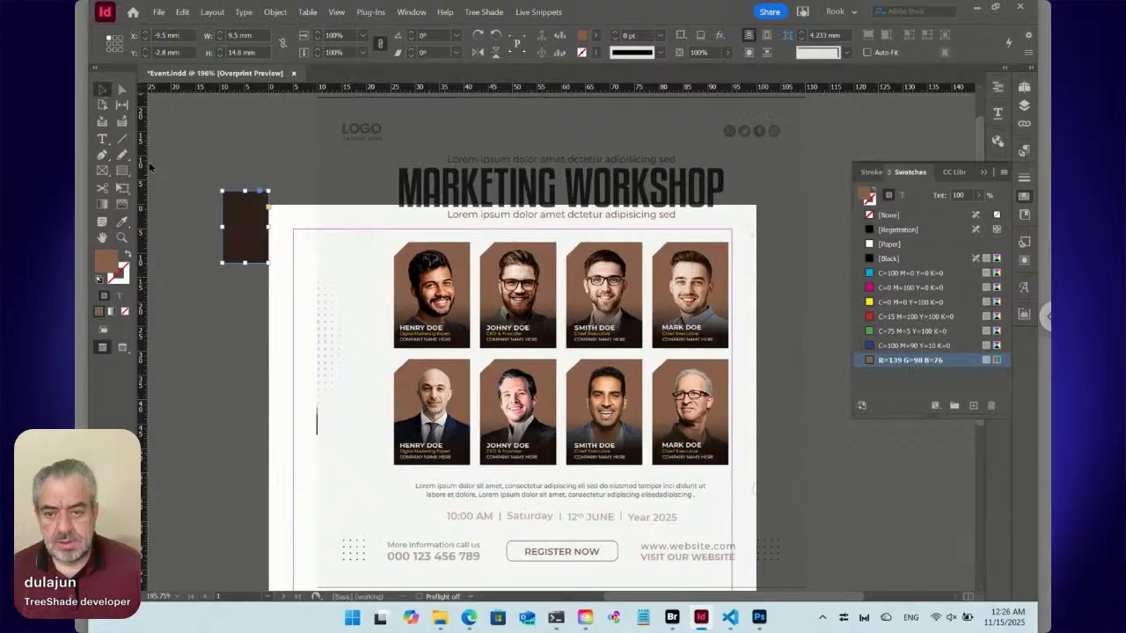
{"action": "key", "text": "Delete"}
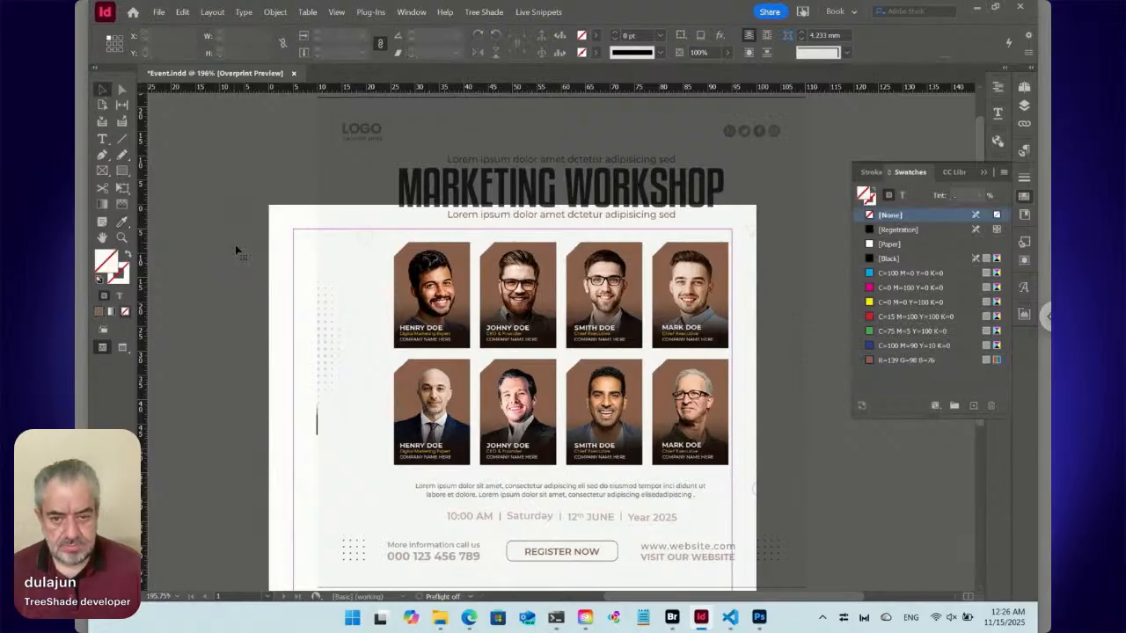
{"action": "left_click", "coordinate": [405, 201]}
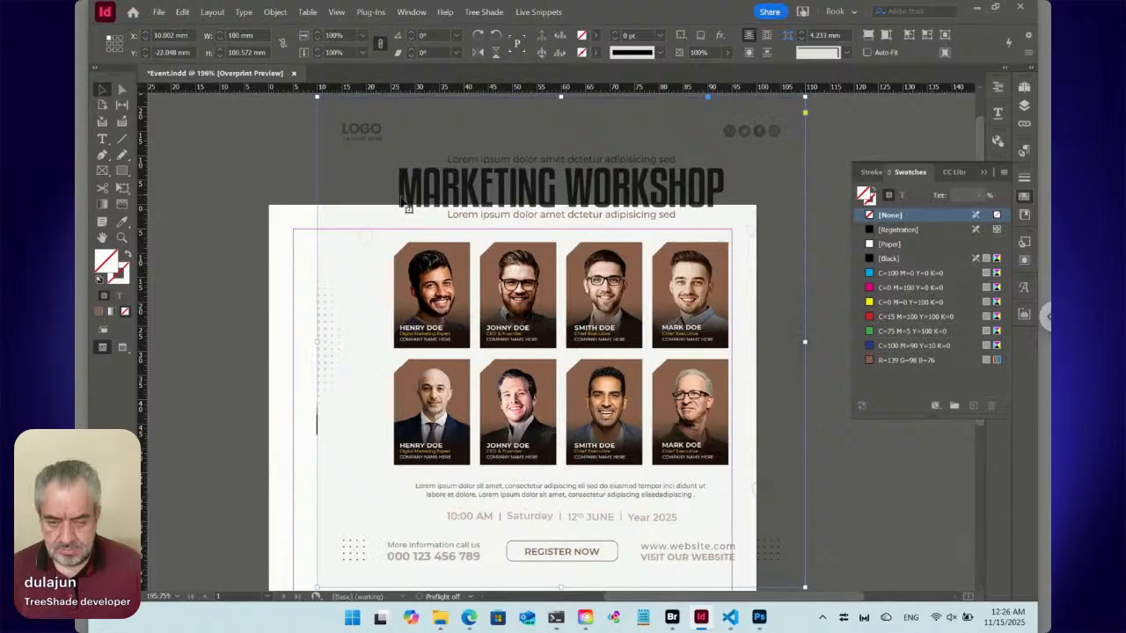
{"action": "key", "text": "Delete"}
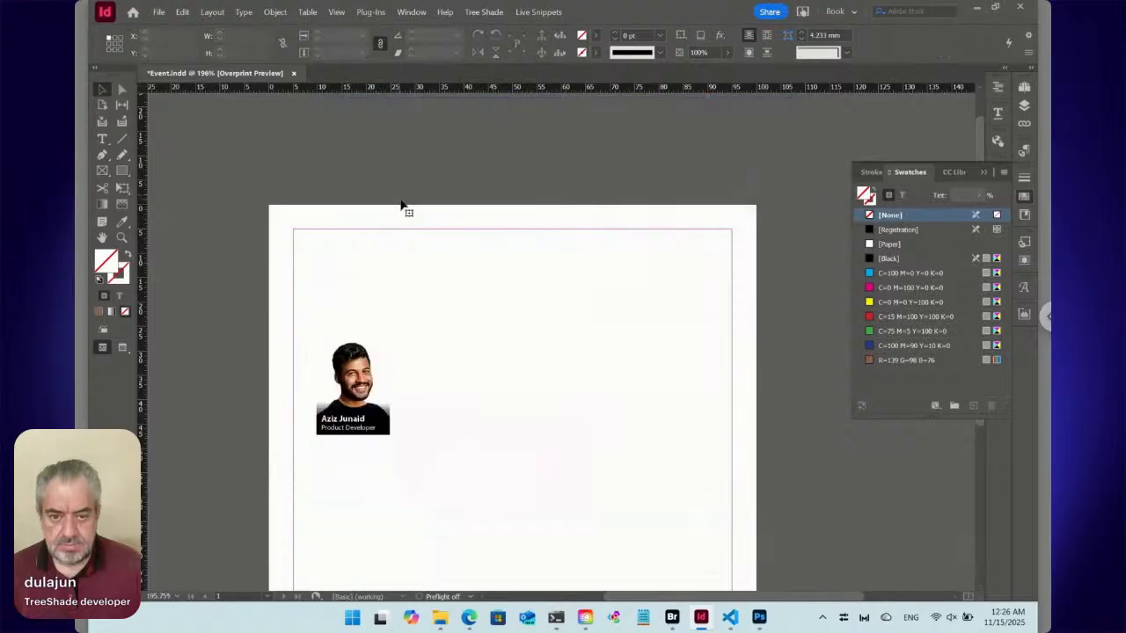
{"action": "left_click", "coordinate": [1024, 88]}
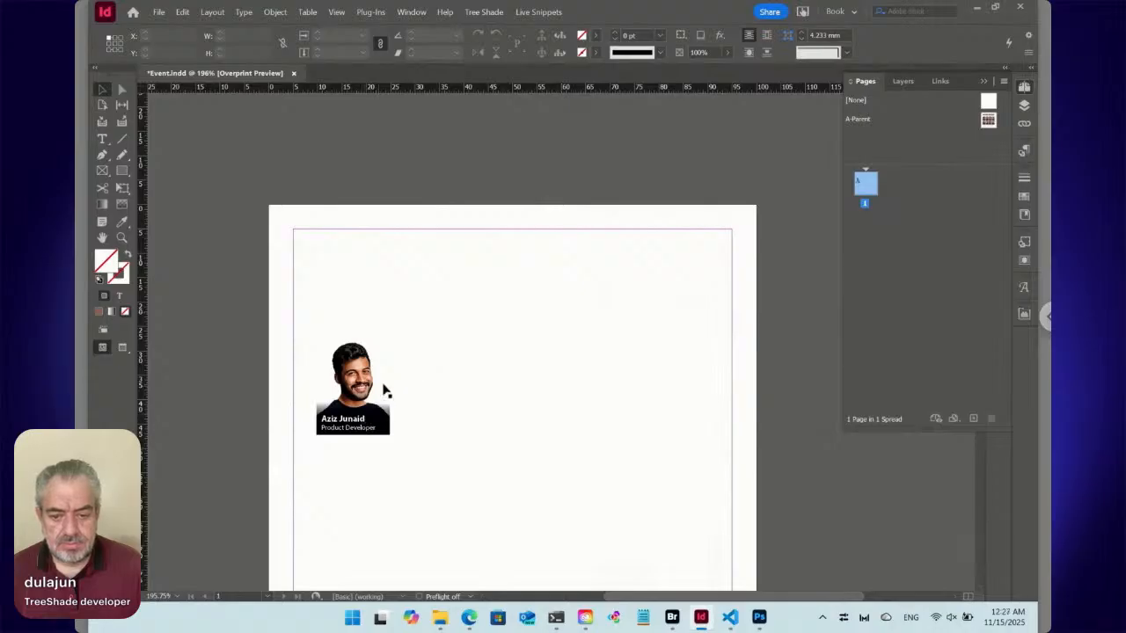
Separate the overlapping frames by moving the caption to about X 14.8 mm, Y 30 mm and the portrait to about X 9 mm, Y 25.6 mm.
{"action": "left_click", "coordinate": [387, 386]}
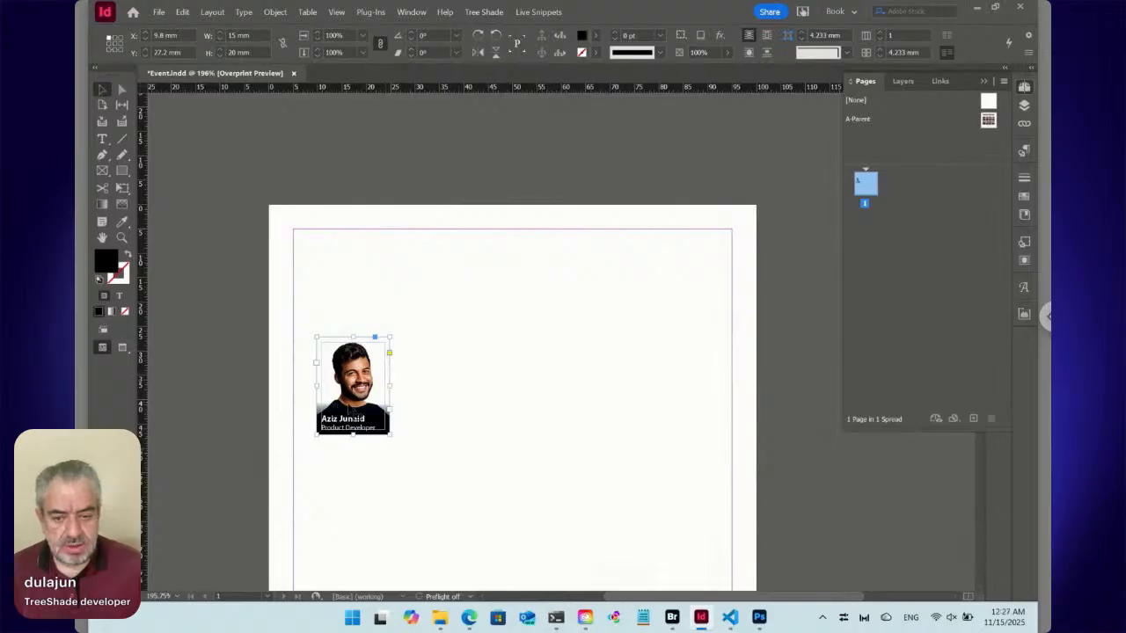
{"action": "left_click_drag", "start_coordinate": [351, 414], "coordinate": [376, 429]}
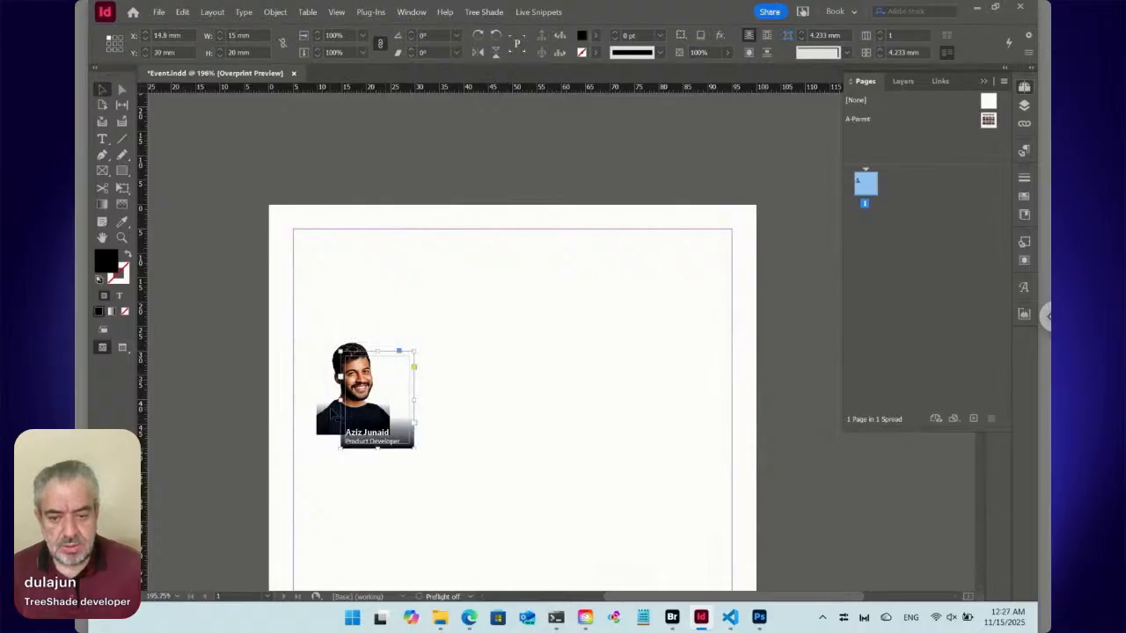
{"action": "left_click", "coordinate": [335, 414]}
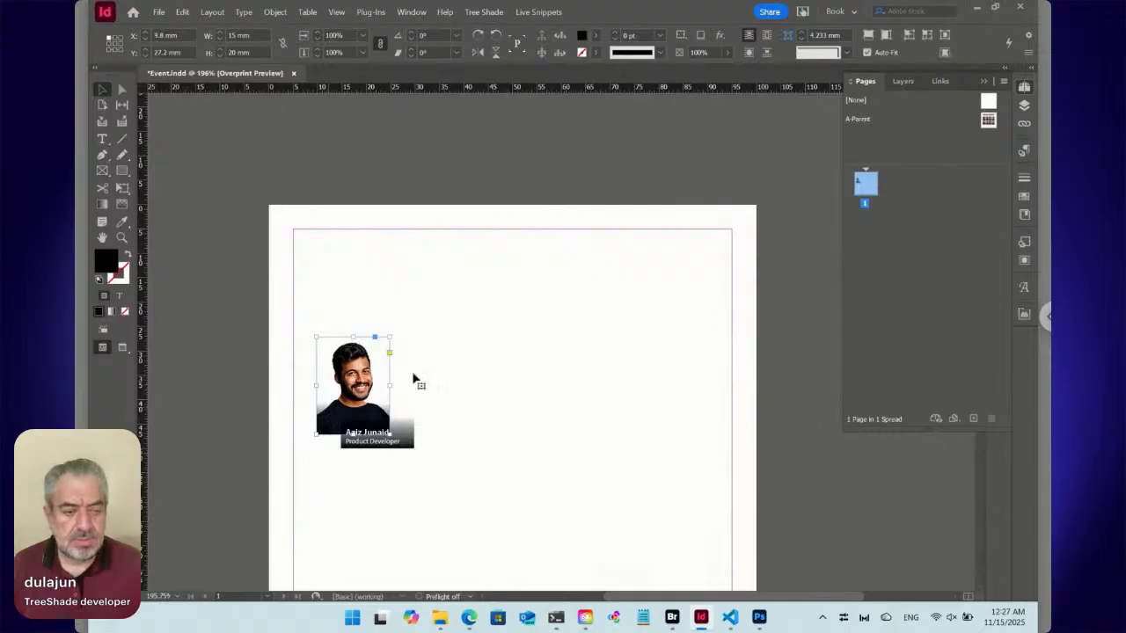
{"action": "left_click", "coordinate": [1025, 196]}
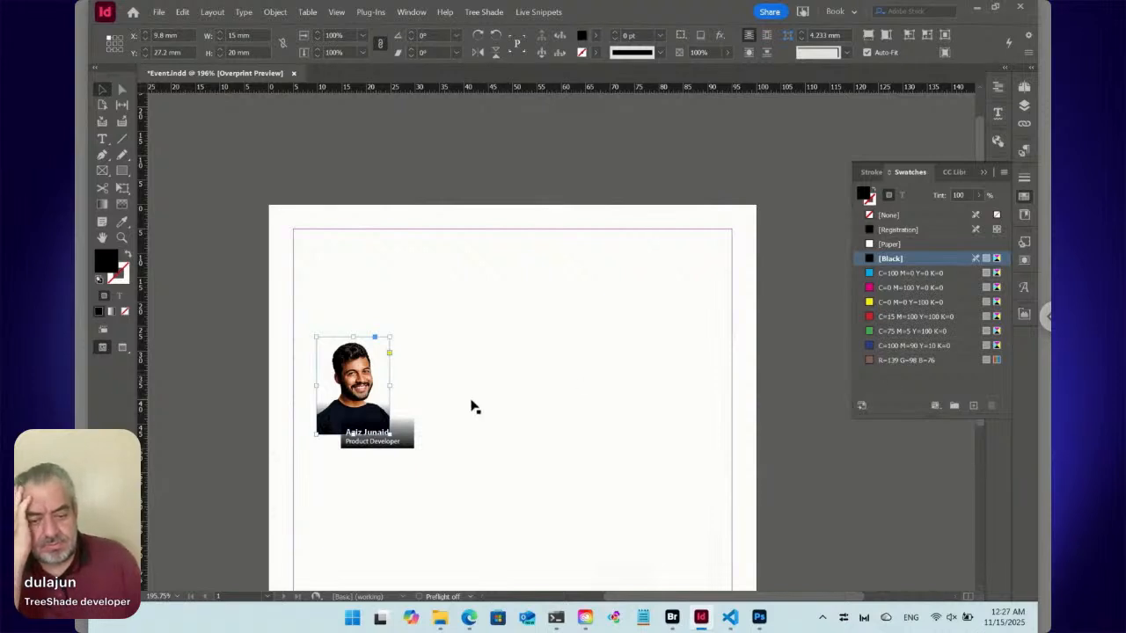
{"action": "left_click_drag", "start_coordinate": [349, 387], "coordinate": [345, 379]}
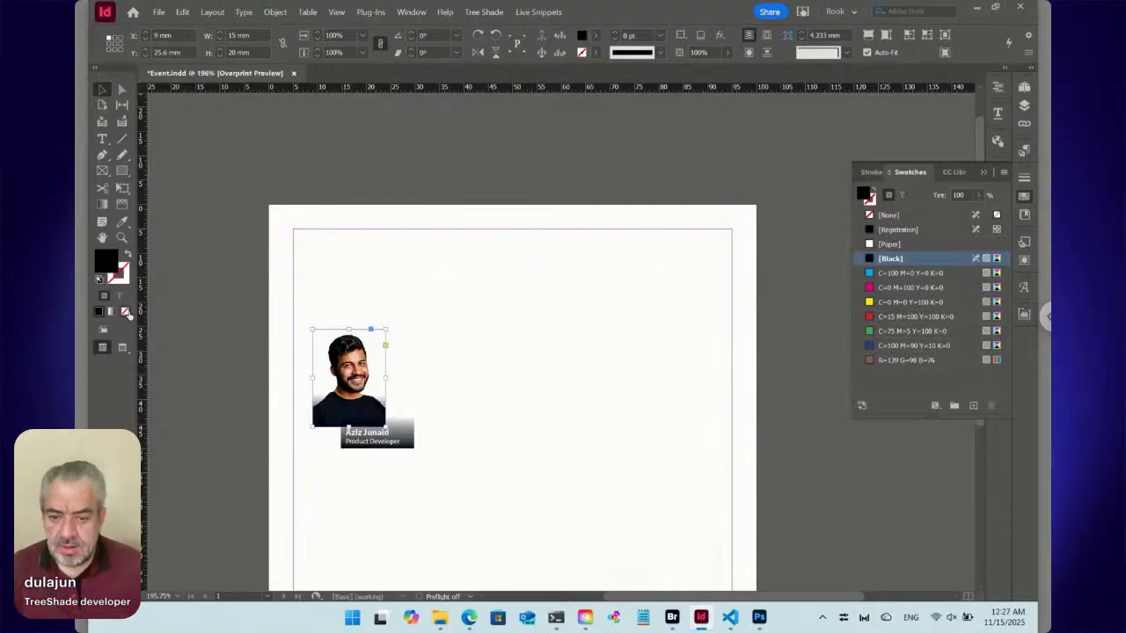
Fill the portrait image frame with the R=139 G=98 B=76 swatch.
{"action": "left_click", "coordinate": [126, 312]}
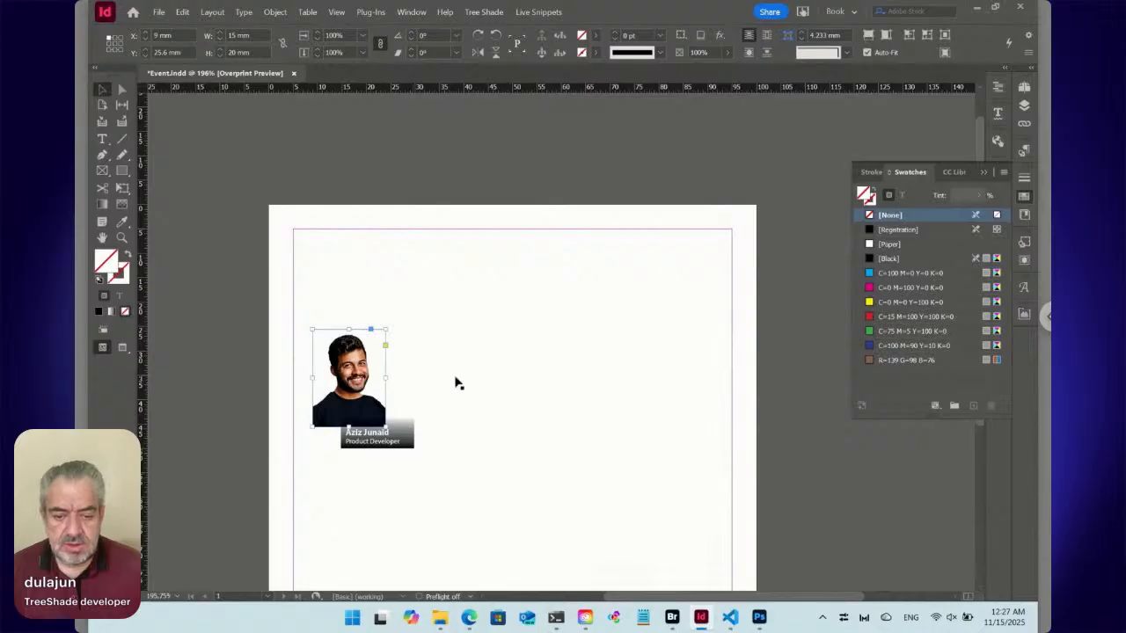
{"action": "left_click", "coordinate": [889, 361]}
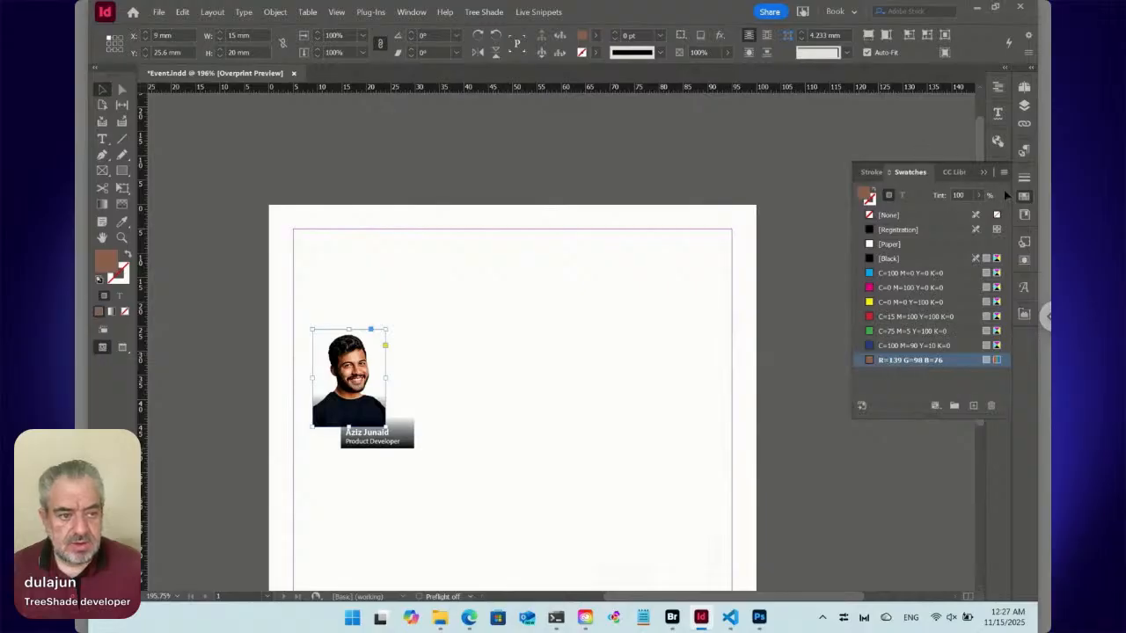
{"action": "left_click", "coordinate": [1023, 198]}
Duplicate the Portrait object style as Portrait Text and apply the new style to the caption frame.
{"action": "left_click", "coordinate": [1024, 243]}
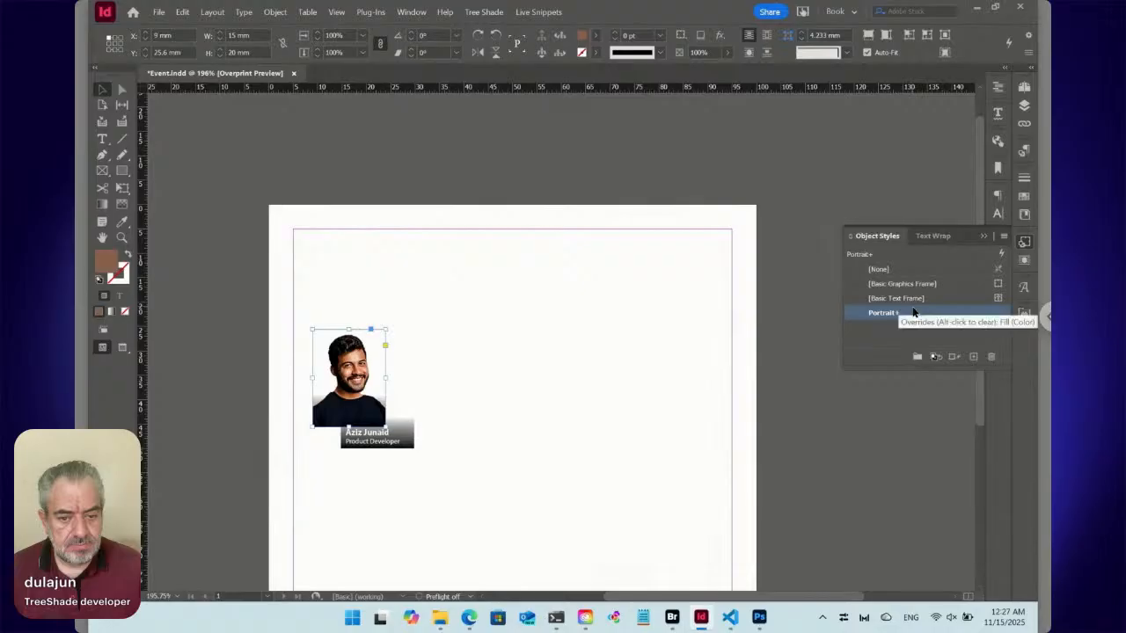
{"action": "left_click", "coordinate": [404, 431]}
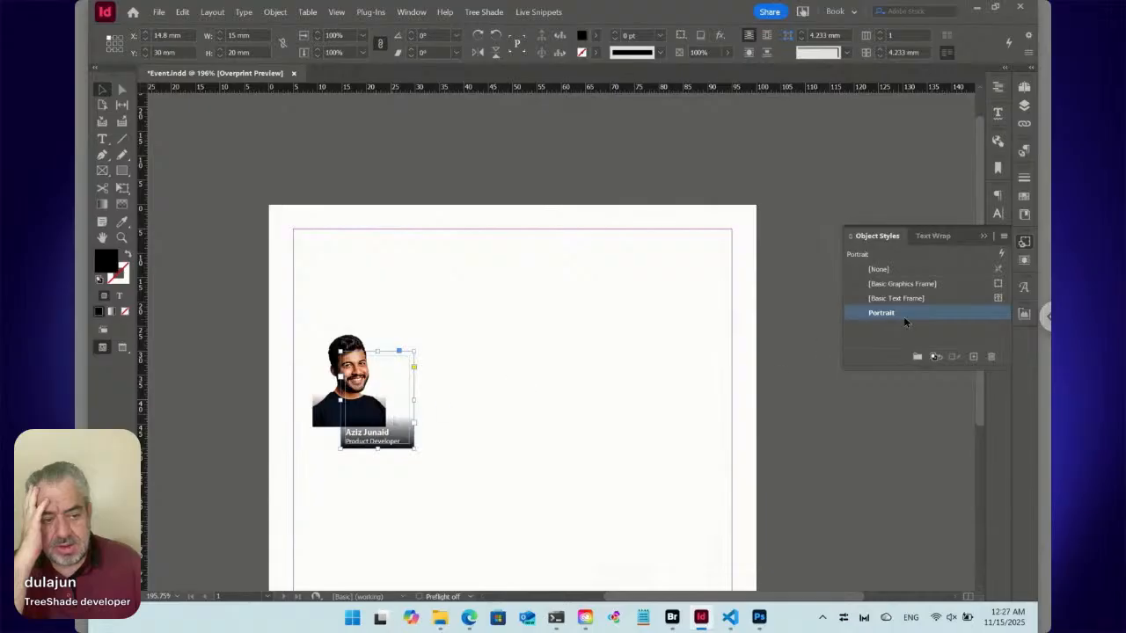
{"action": "right_click", "coordinate": [905, 315]}
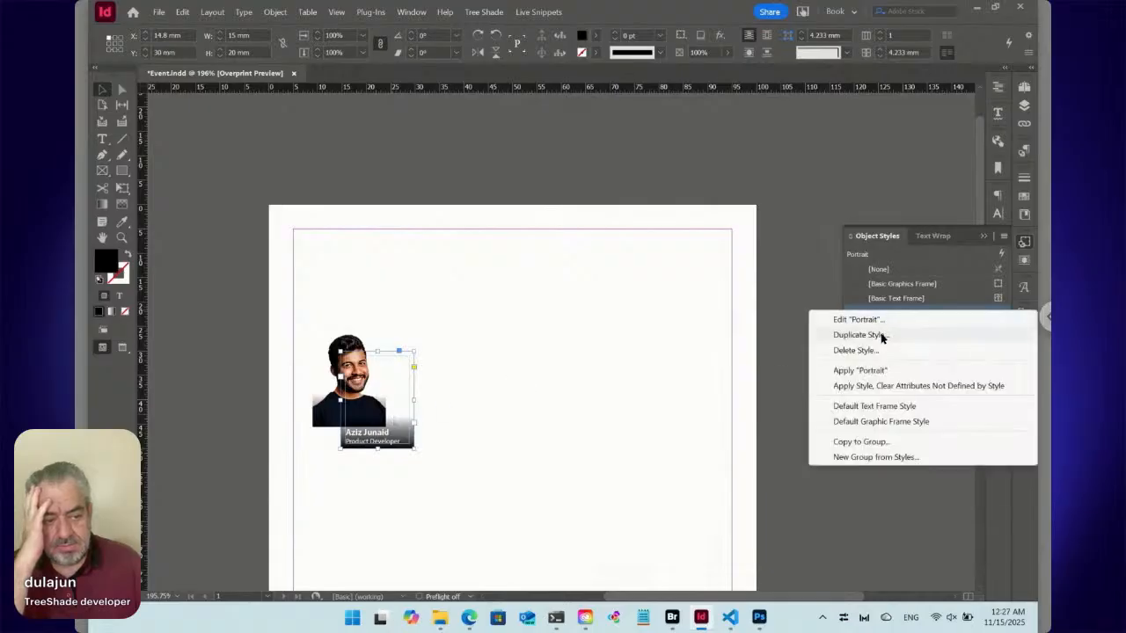
{"action": "left_click", "coordinate": [880, 334]}
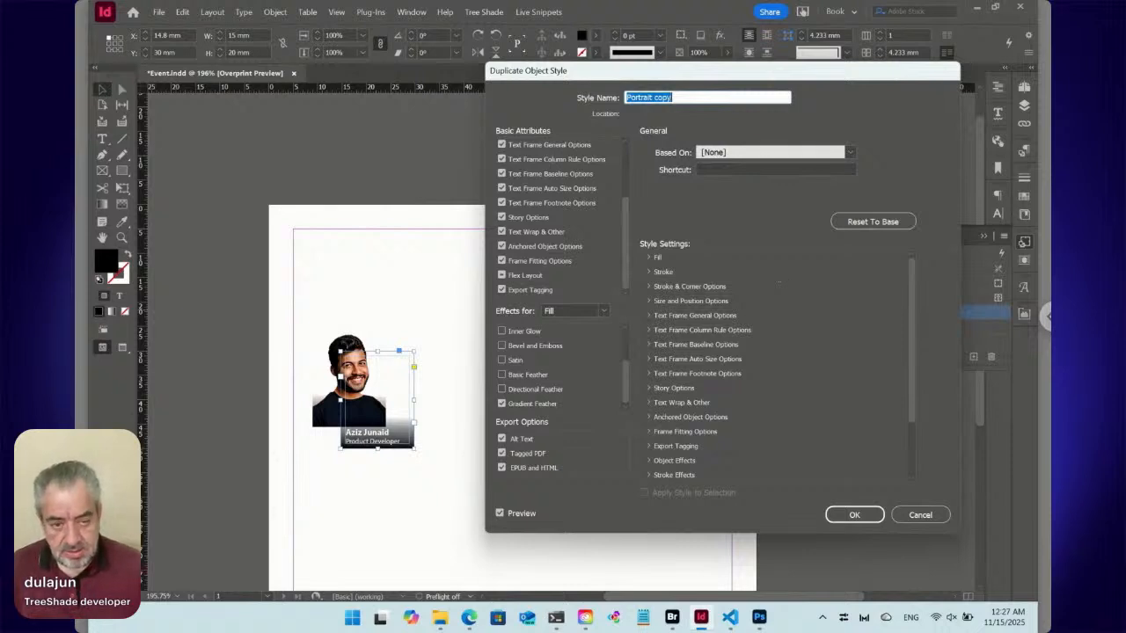
{"action": "key", "text": "End"}
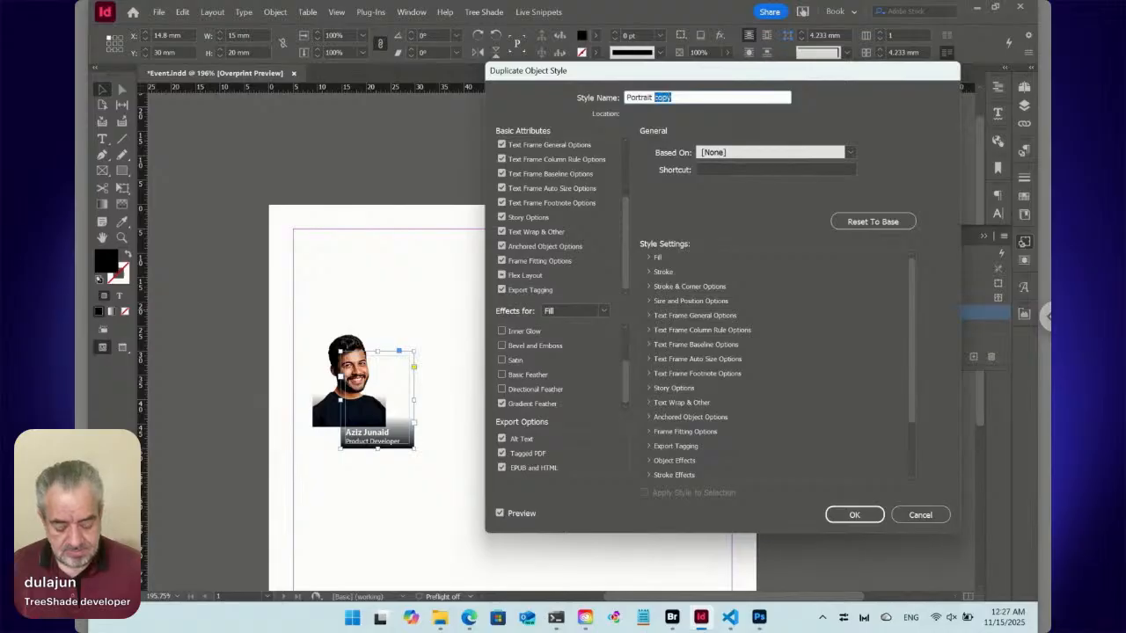
{"action": "type", "text": "Tex"}
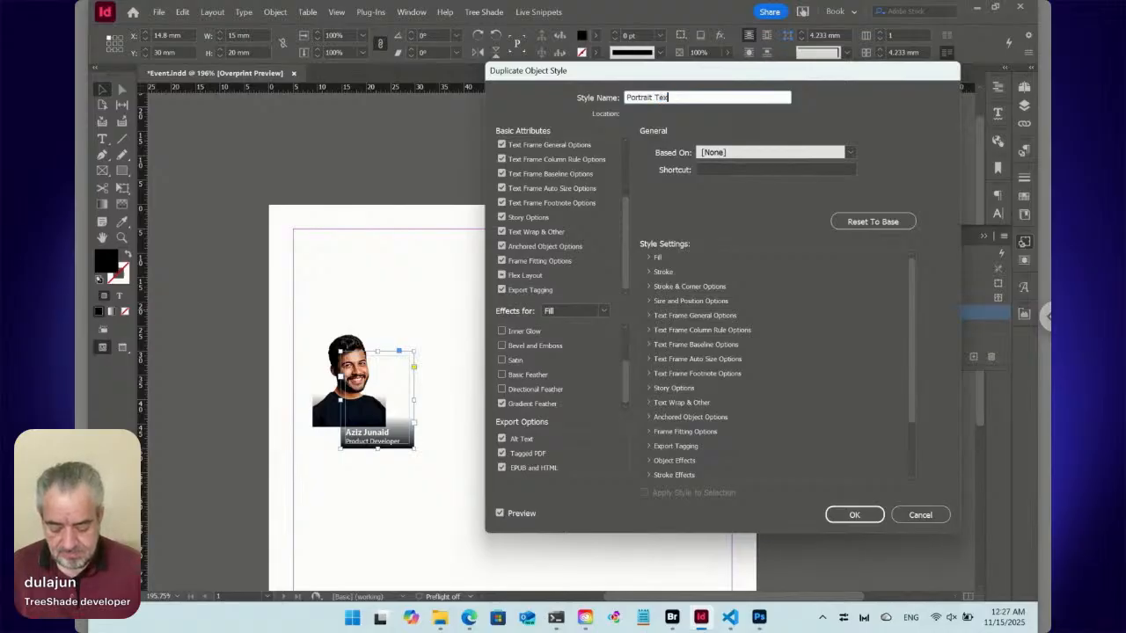
{"action": "type", "text": "t"}
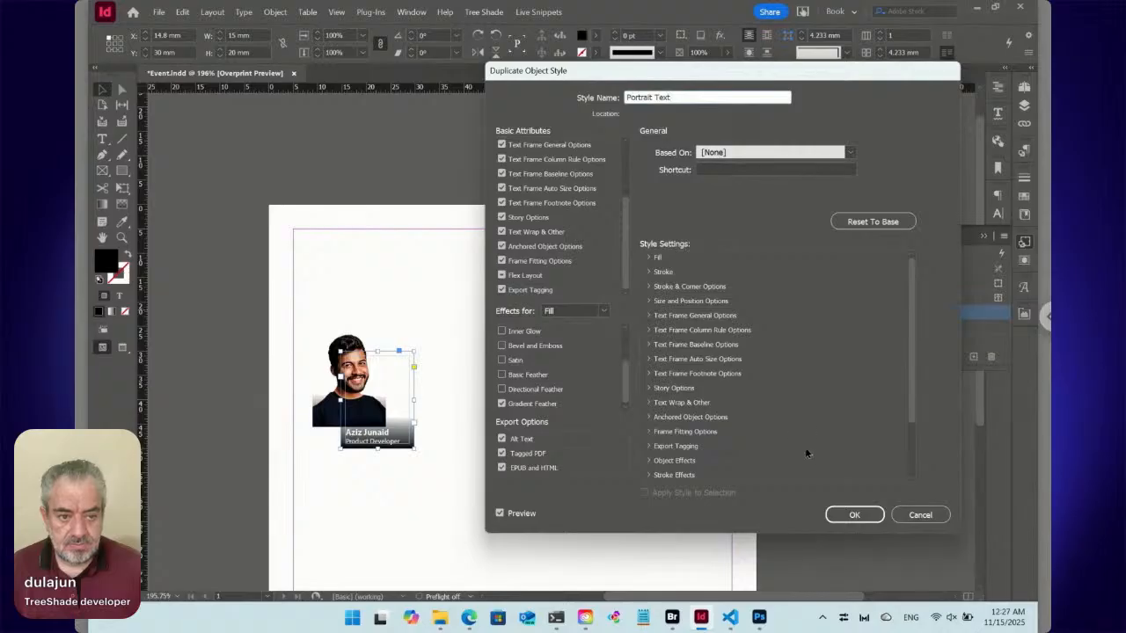
{"action": "left_click", "coordinate": [855, 515]}
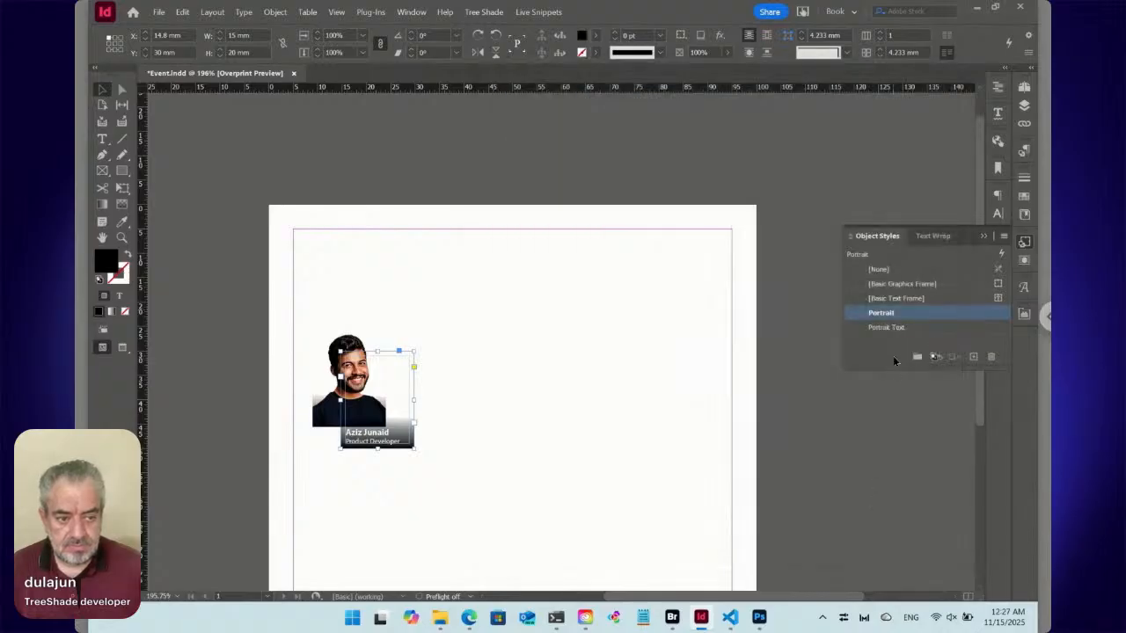
{"action": "left_click", "coordinate": [893, 329]}
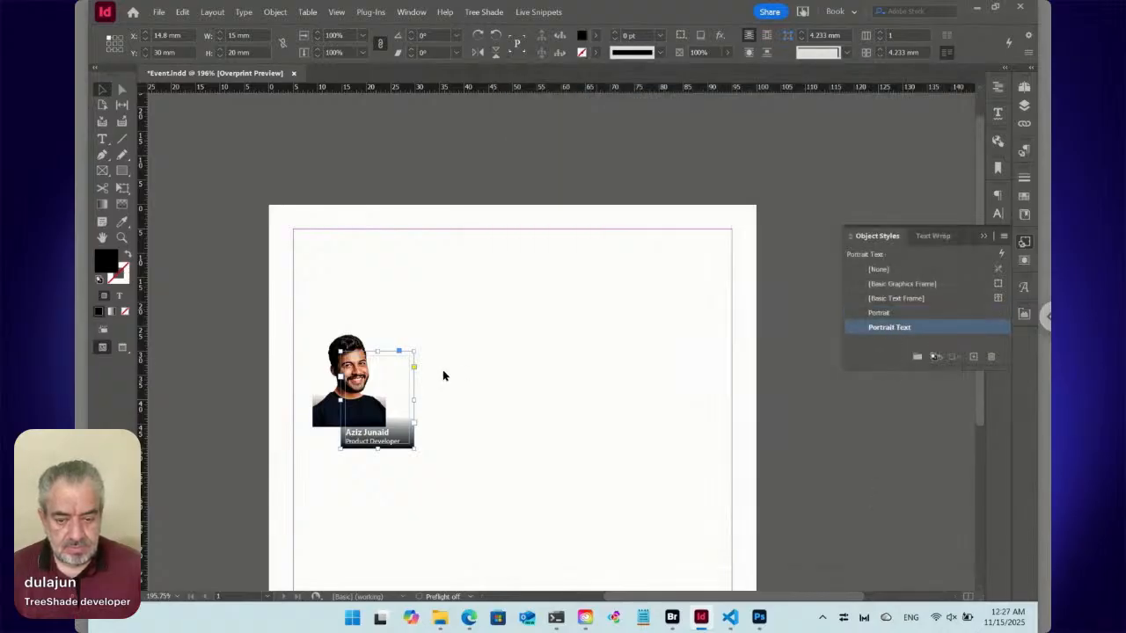
Edit the Portrait object style for the portrait frame and turn off its Gradient Feather fill effect.
{"action": "left_click", "coordinate": [332, 423]}
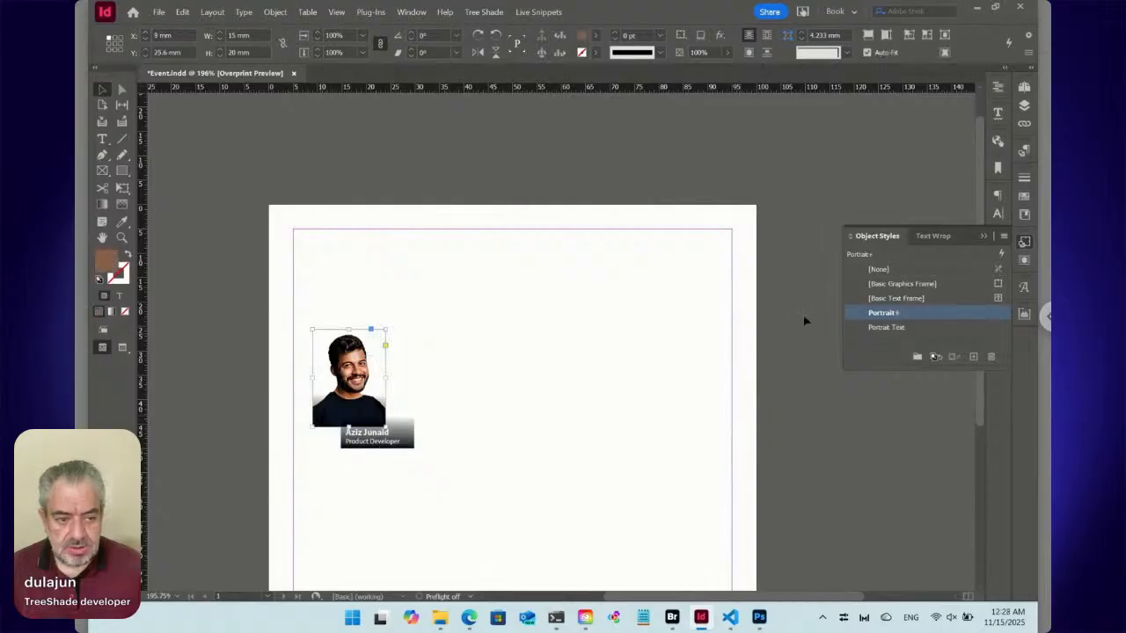
{"action": "right_click", "coordinate": [884, 315]}
{"action": "left_click", "coordinate": [887, 320]}
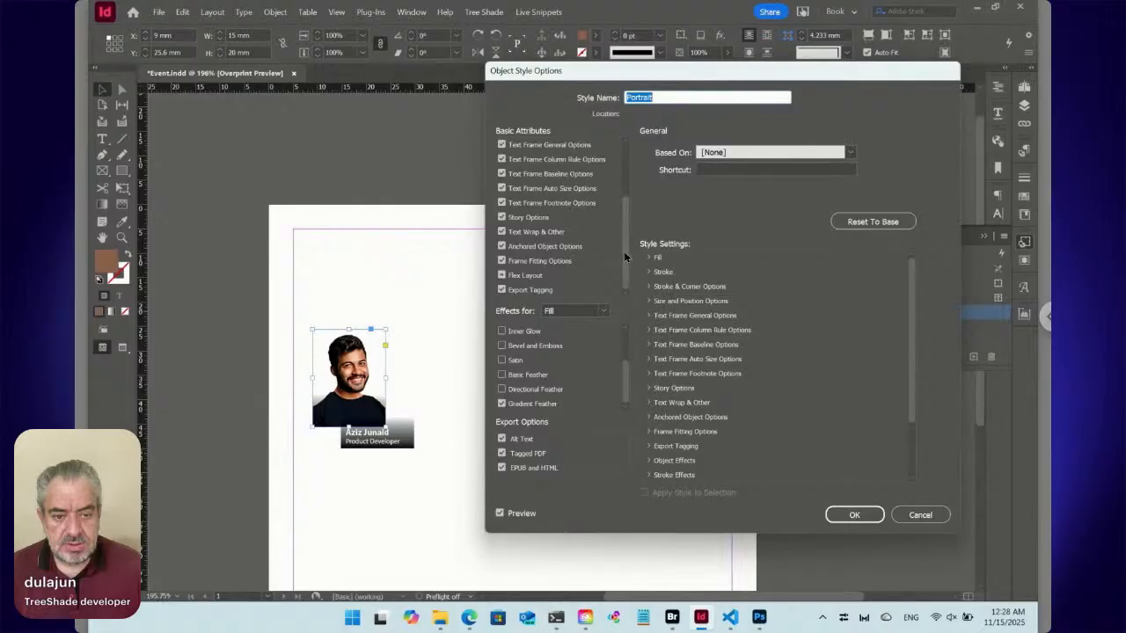
{"action": "left_click", "coordinate": [502, 404]}
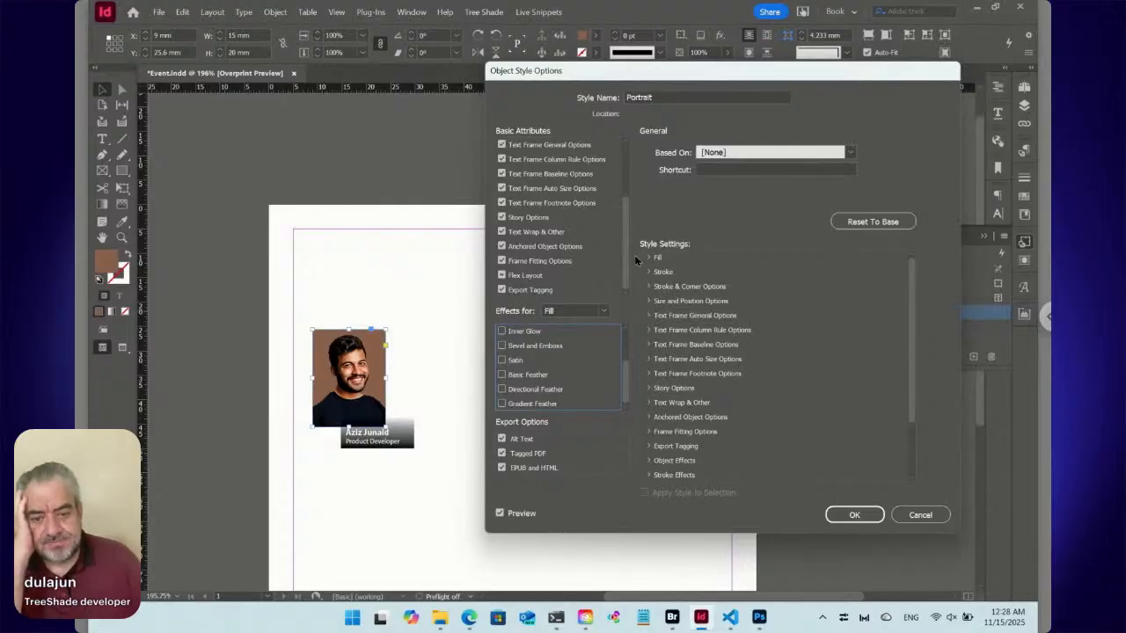
Unlink the Portrait style's corner settings, give only the top-left corner a 3 mm bevel, and save the style.
{"action": "scroll", "coordinate": [571, 211], "scroll_direction": "up", "scroll_amount": 3}
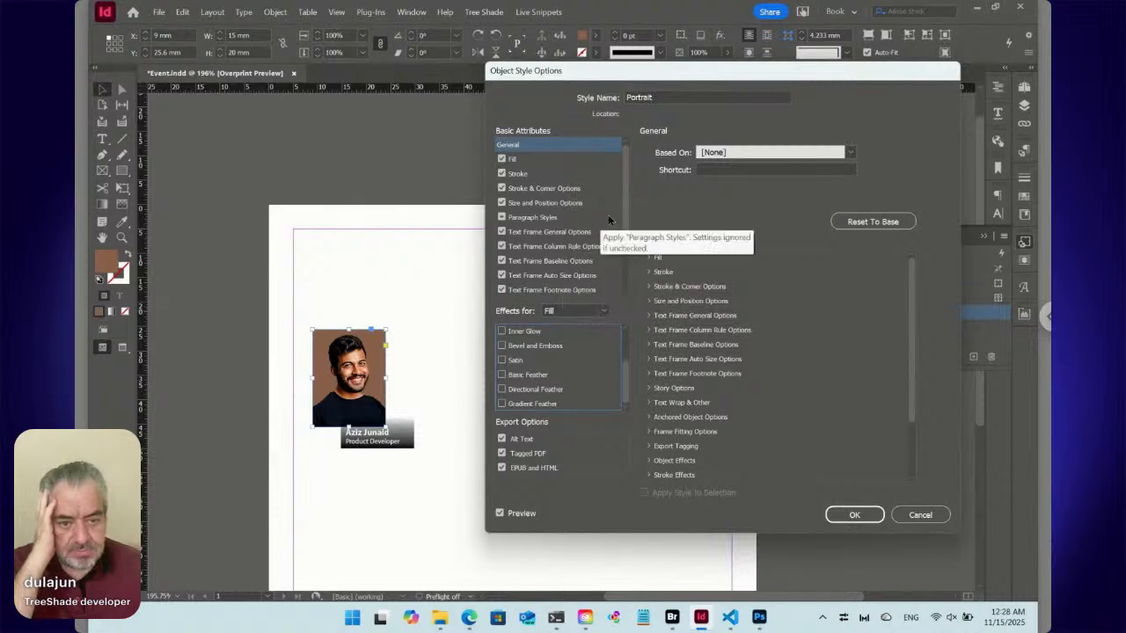
{"action": "left_click", "coordinate": [560, 193]}
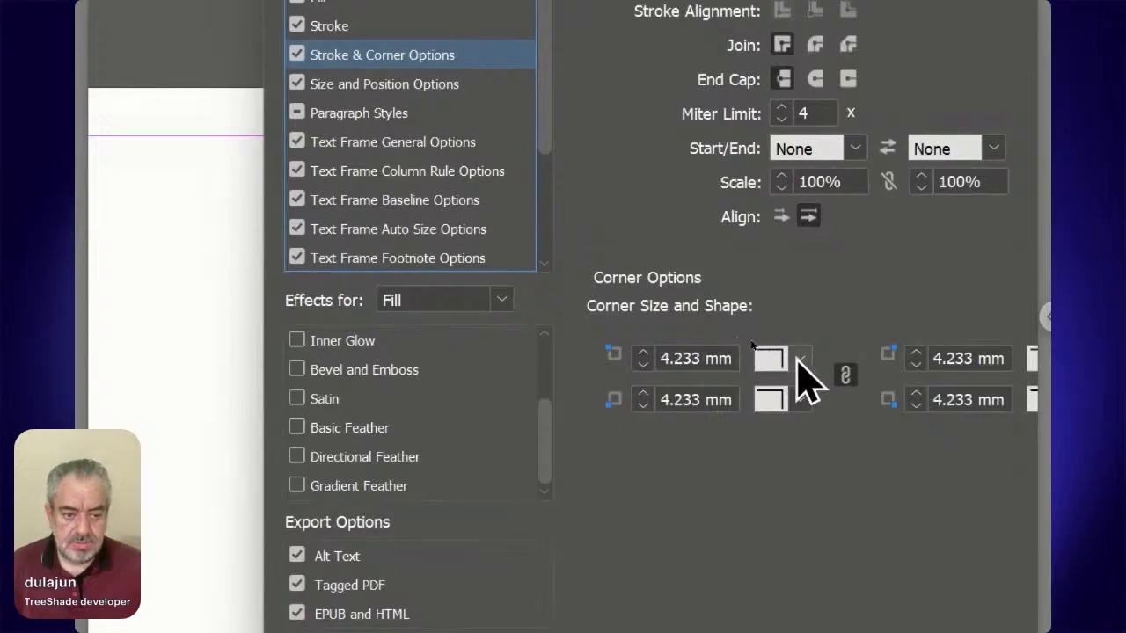
{"action": "left_click", "coordinate": [843, 375]}
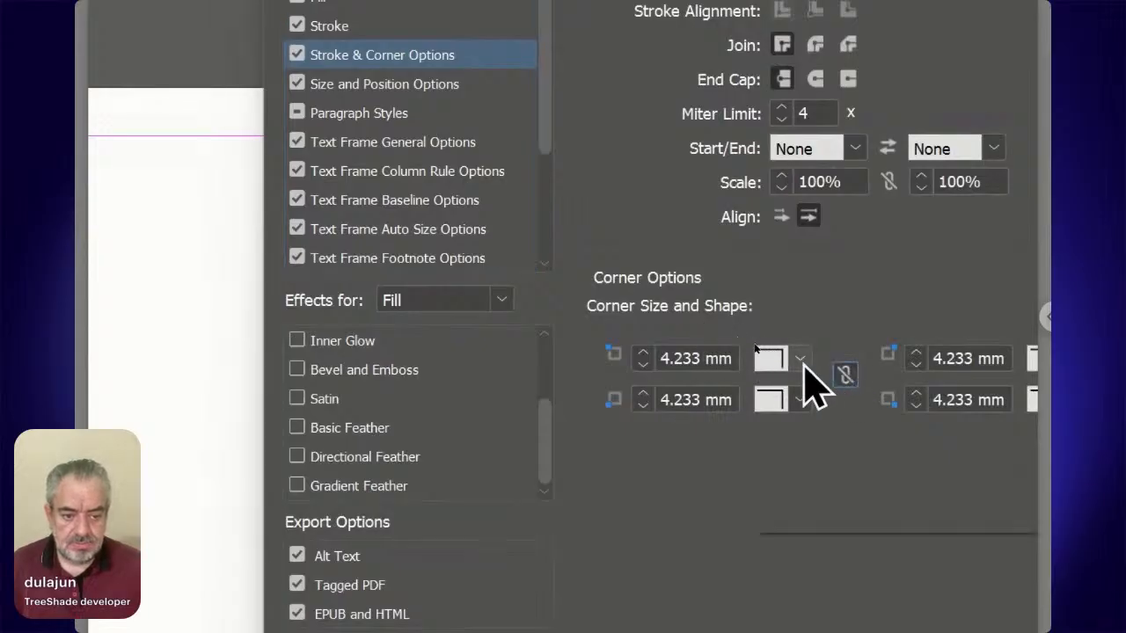
{"action": "left_click", "coordinate": [802, 360]}
{"action": "left_click", "coordinate": [810, 439]}
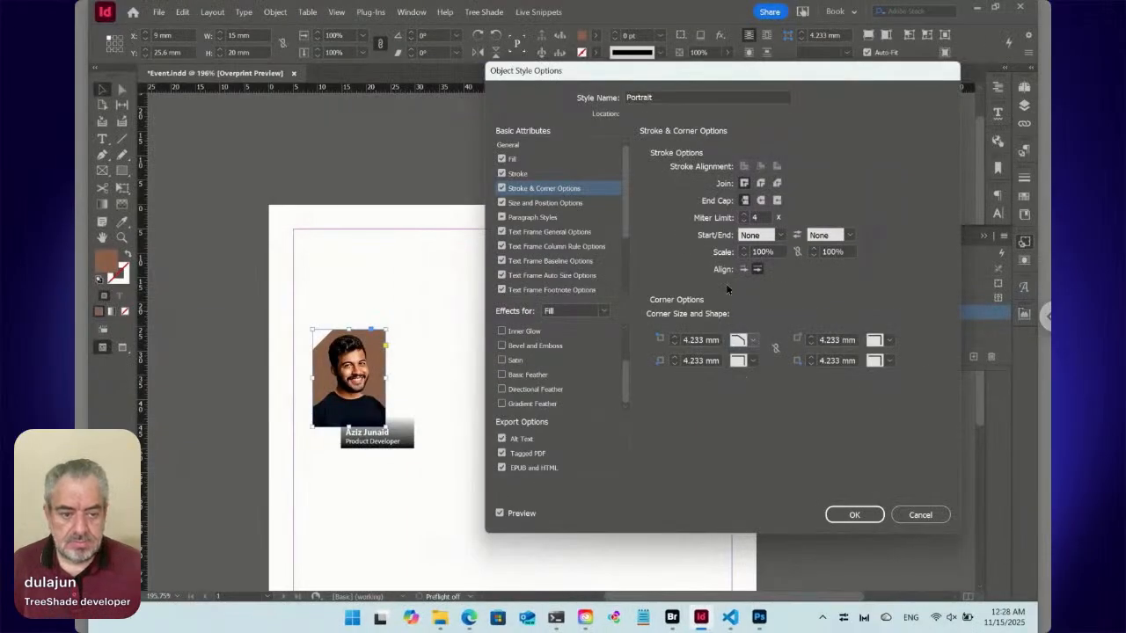
{"action": "left_click", "coordinate": [676, 347]}
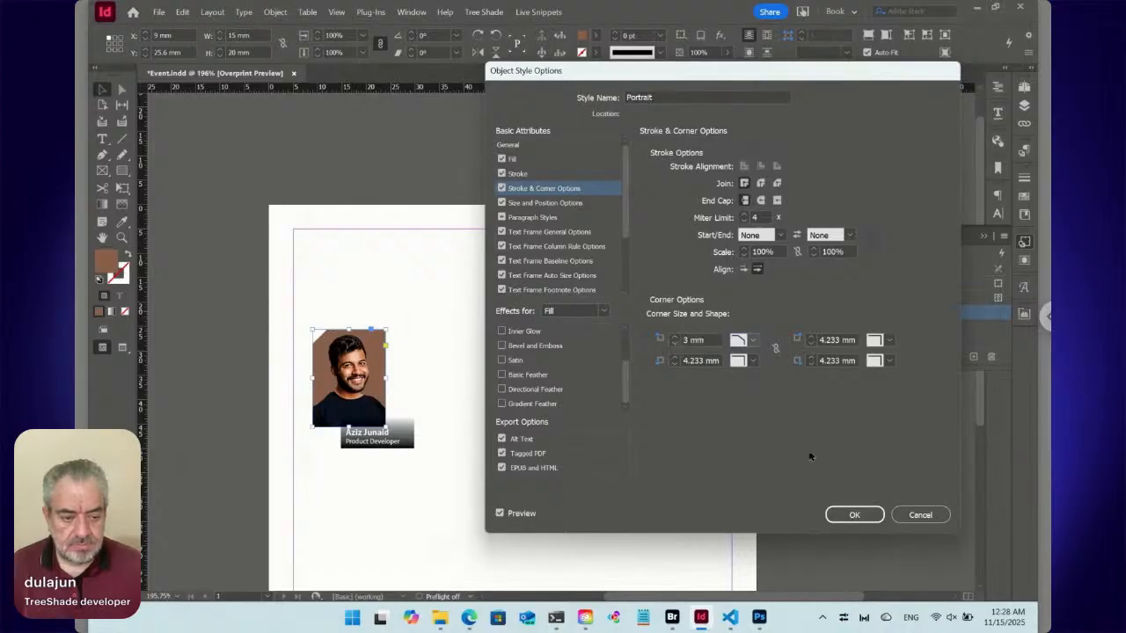
{"action": "left_click", "coordinate": [853, 515]}
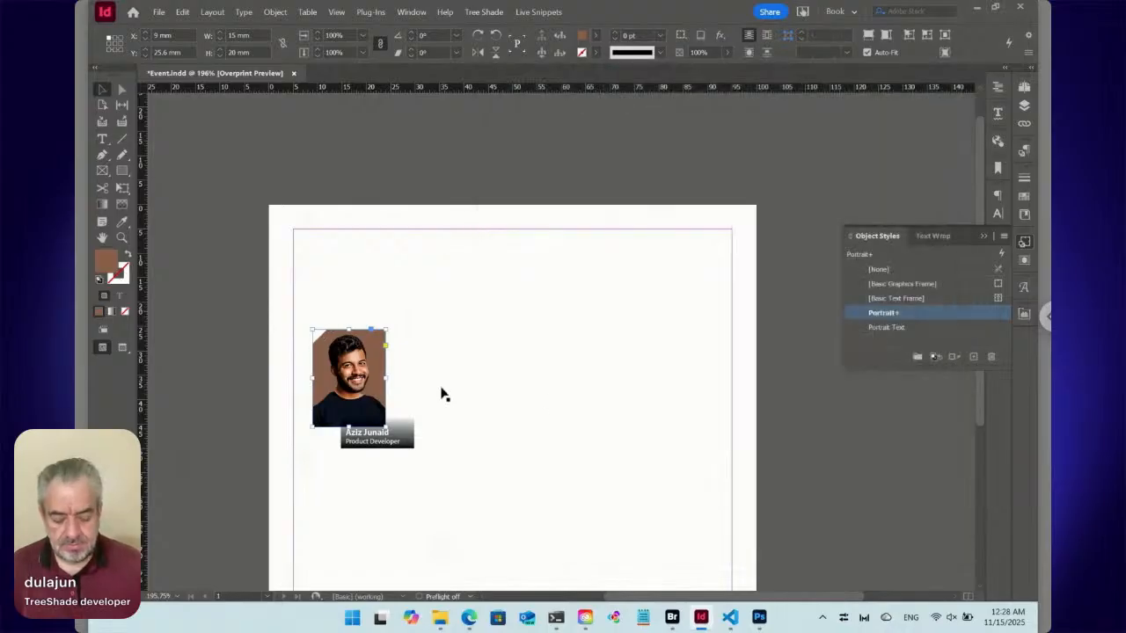
Move the caption frame onto the portrait at X 9 mm, Y 25.6 mm and color its position line with the C=0 M=0 Y=100 K=0 swatch.
{"action": "left_click", "coordinate": [404, 434]}
{"action": "left_click_drag", "start_coordinate": [404, 433], "coordinate": [378, 419]}
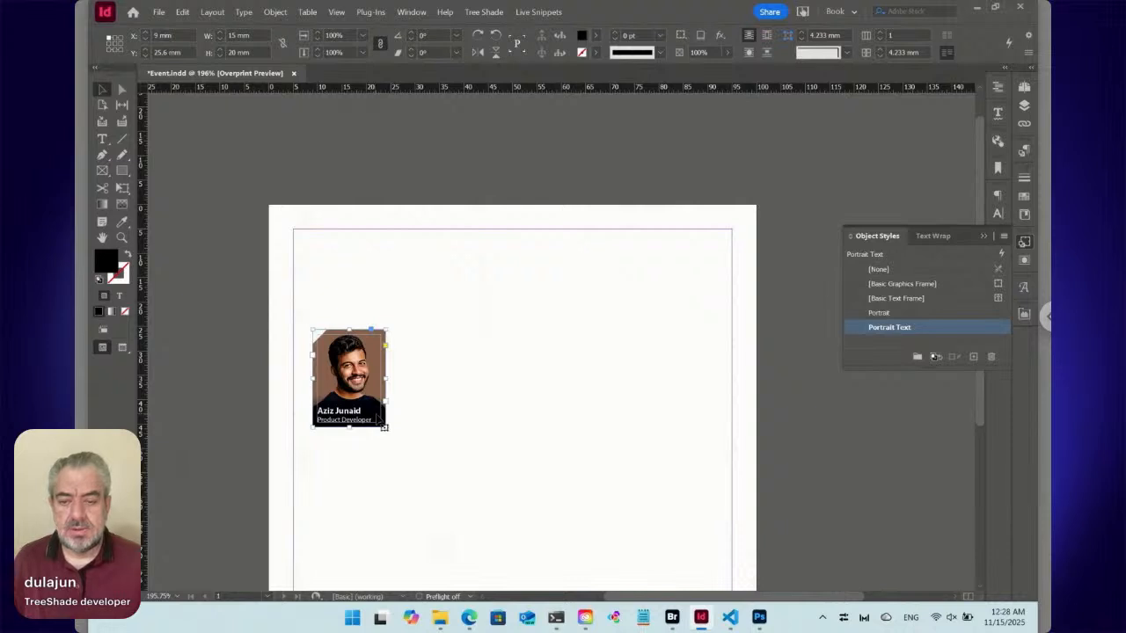
{"action": "left_click", "coordinate": [102, 139]}
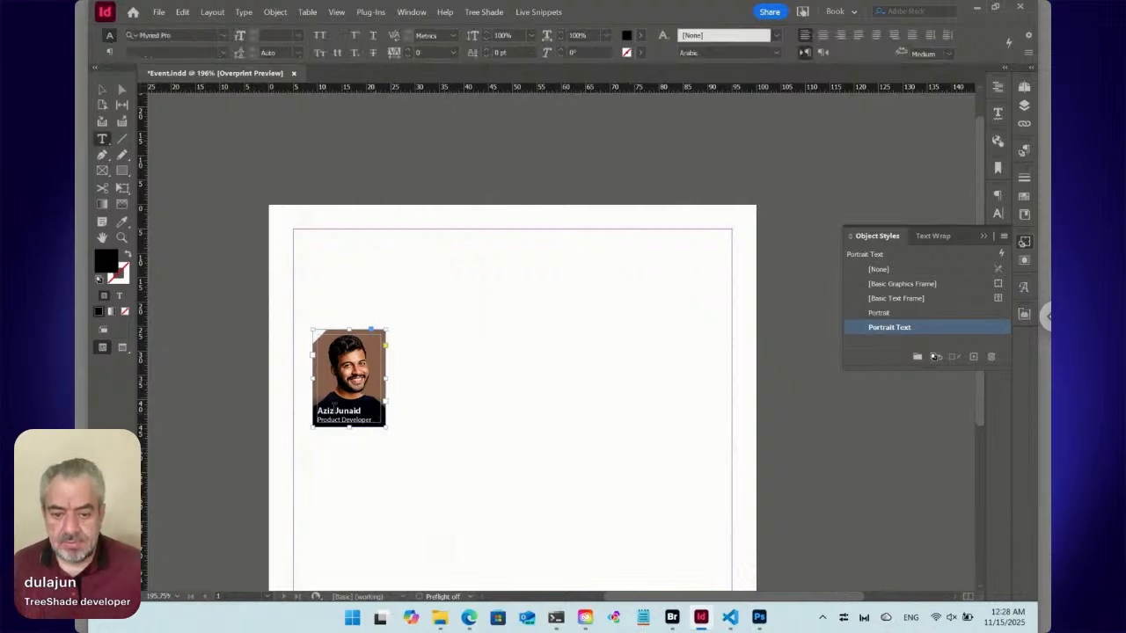
{"action": "left_click", "coordinate": [338, 421]}
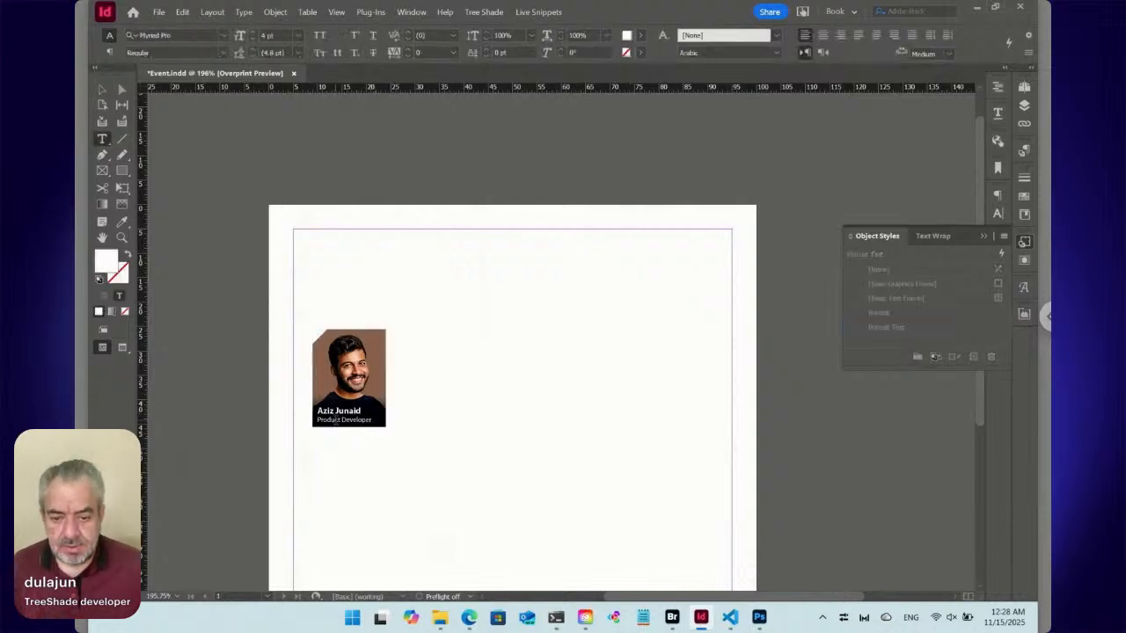
{"action": "left_click", "coordinate": [1024, 195]}
{"action": "left_click", "coordinate": [912, 301]}
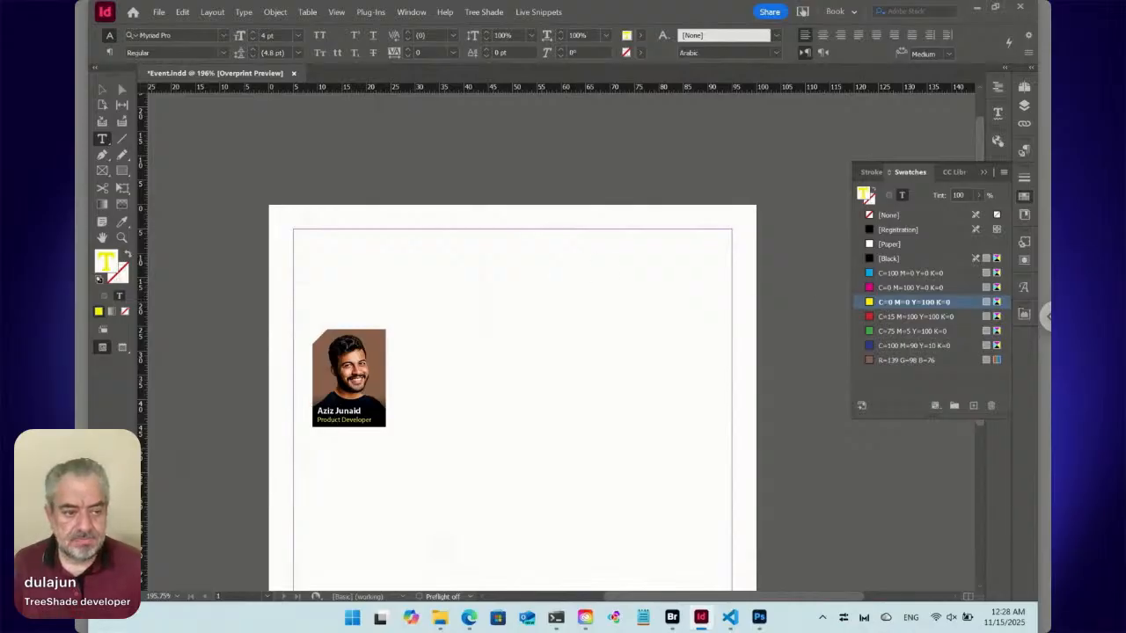
{"action": "left_click", "coordinate": [1025, 198]}
{"action": "left_click", "coordinate": [102, 89]}
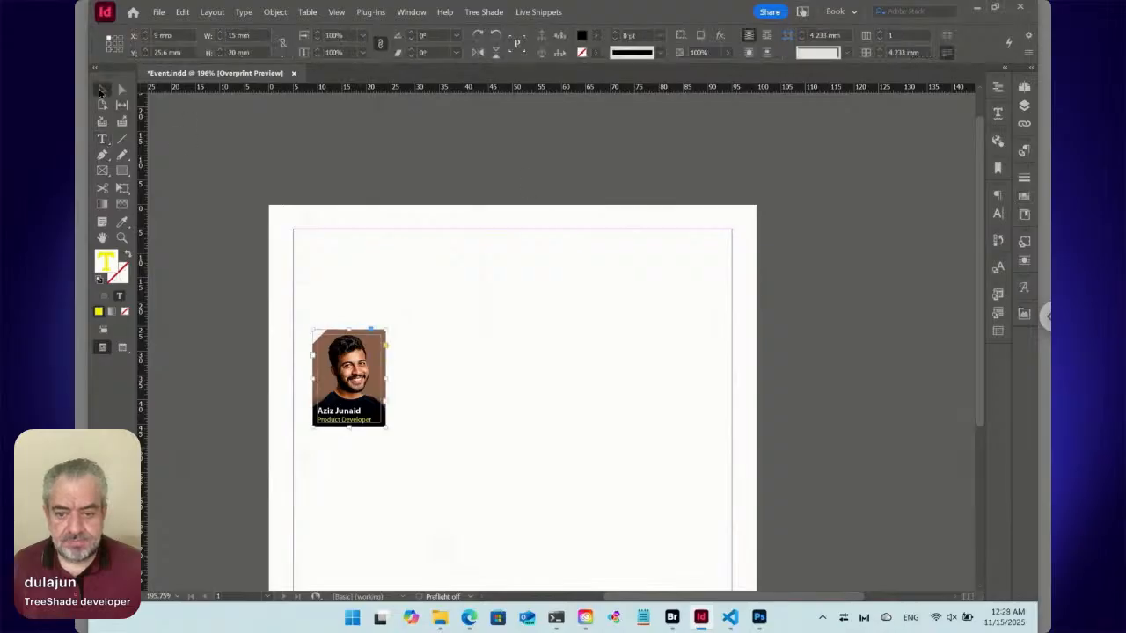
Set the Portrait Text object style to apply the Name paragraph style with Apply Next Style enabled.
{"action": "left_click", "coordinate": [1024, 241]}
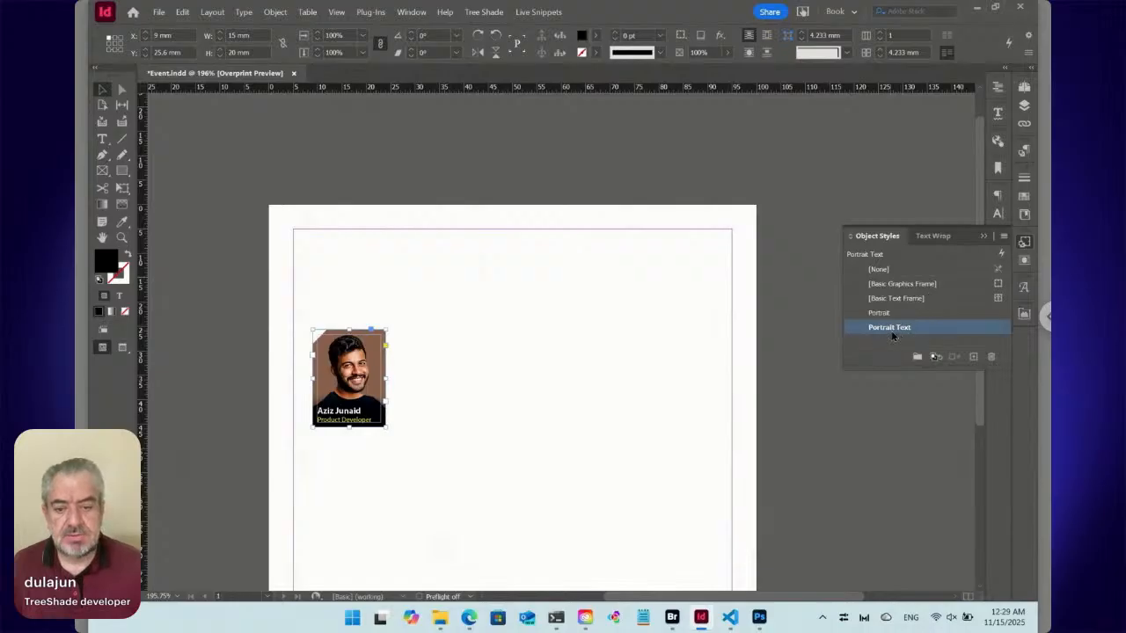
{"action": "right_click", "coordinate": [888, 331]}
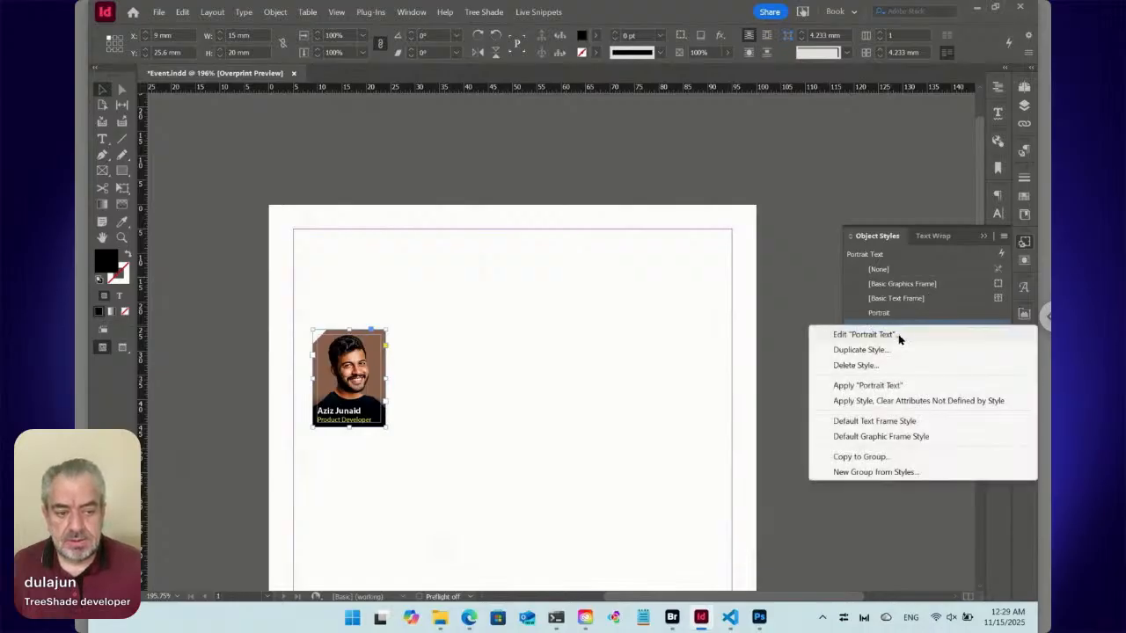
{"action": "left_click", "coordinate": [897, 335]}
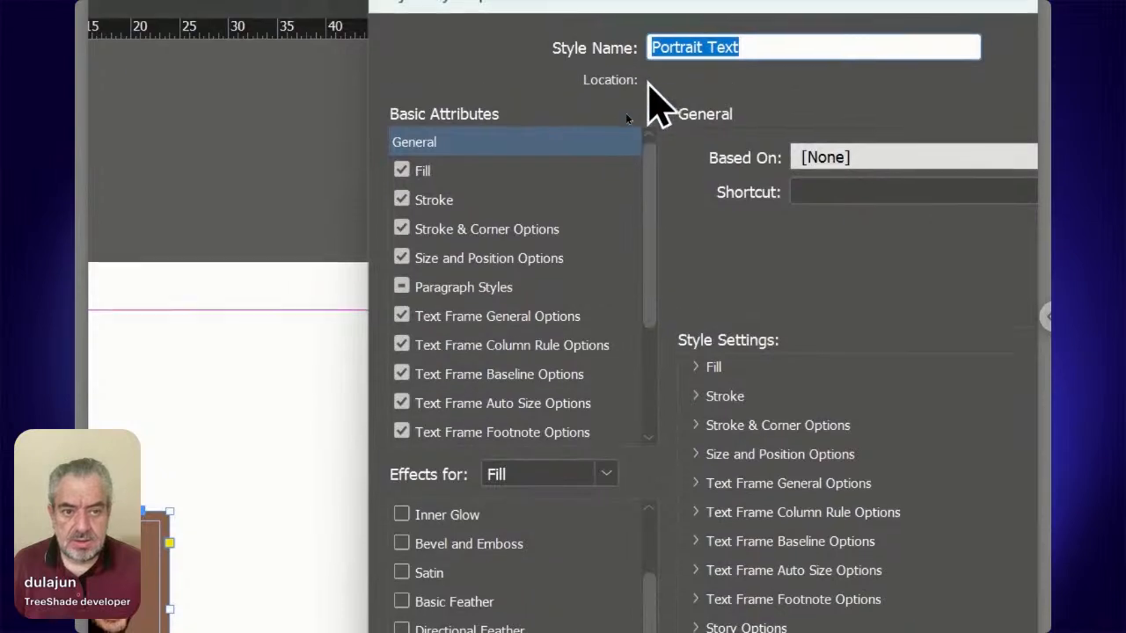
{"action": "left_click", "coordinate": [498, 290]}
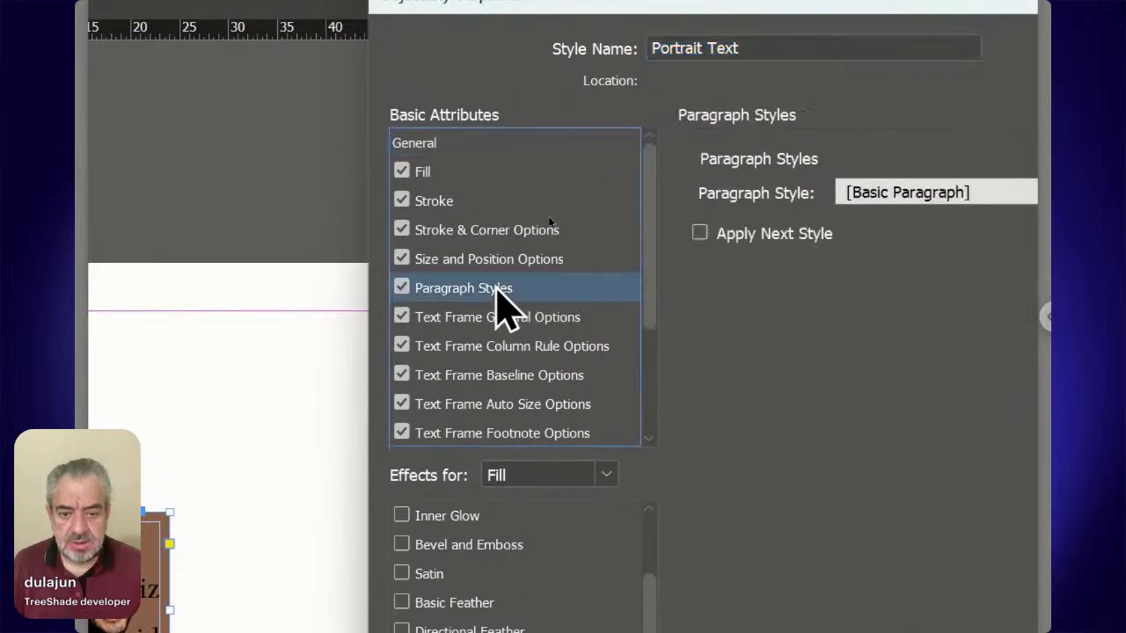
{"action": "left_click", "coordinate": [919, 192]}
{"action": "left_click", "coordinate": [919, 271]}
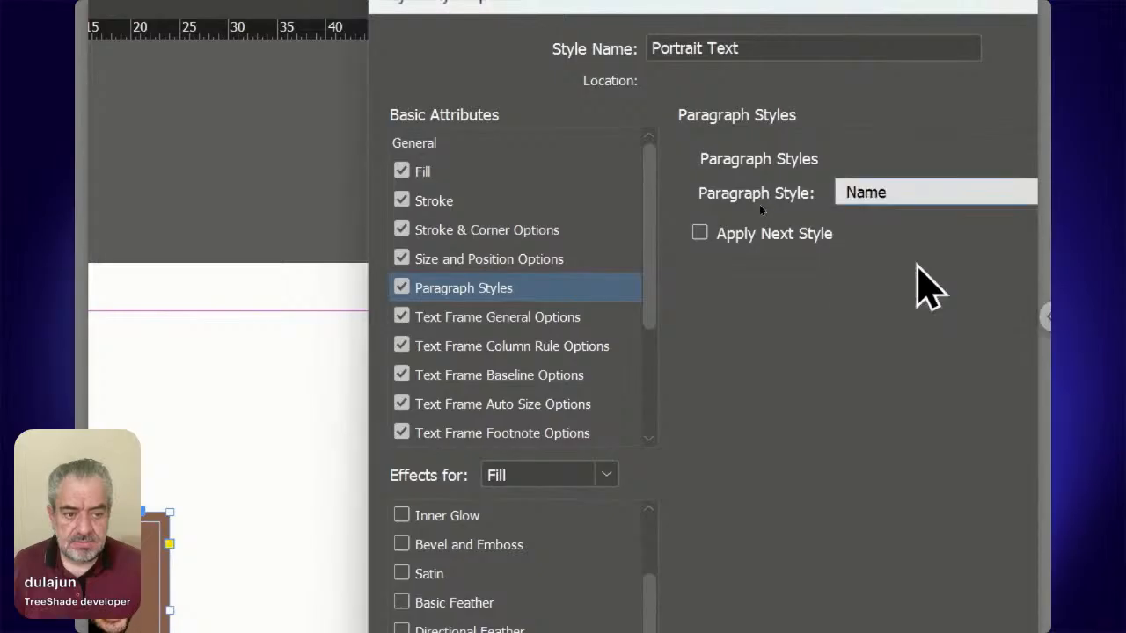
{"action": "left_click", "coordinate": [811, 235]}
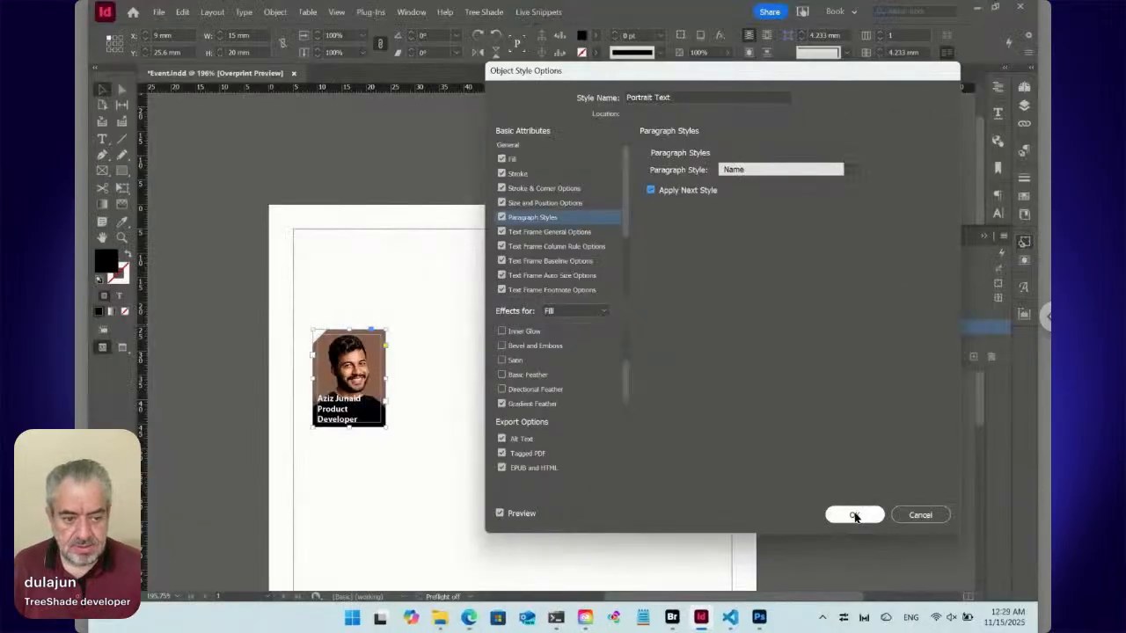
{"action": "left_click", "coordinate": [852, 513]}
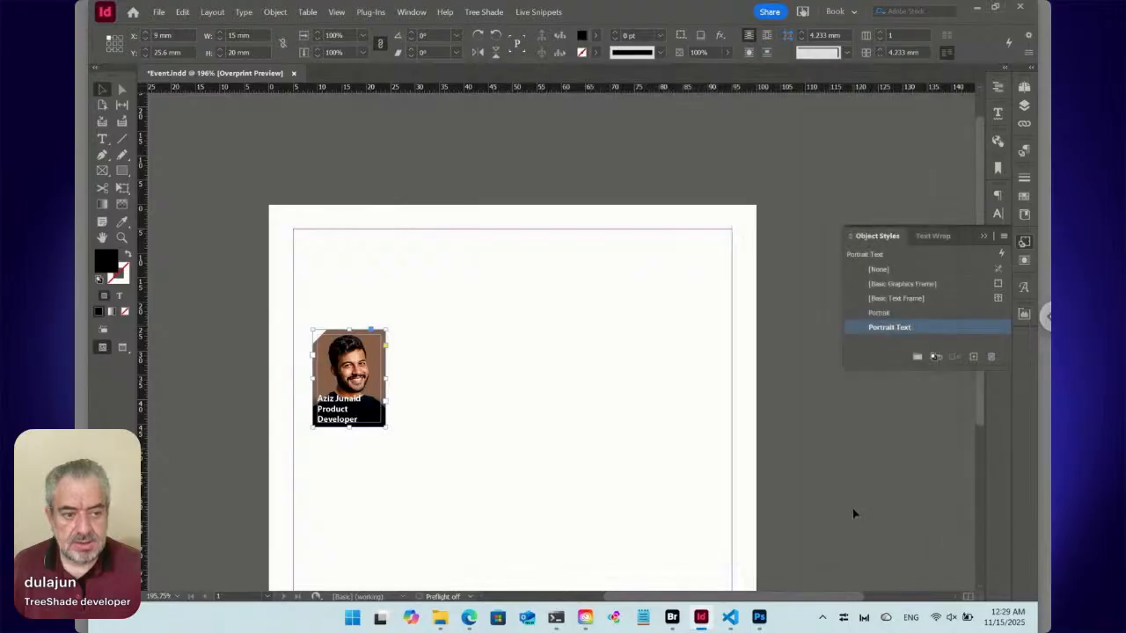
Set Position as the next style of the Name paragraph style.
{"action": "left_click", "coordinate": [1023, 154]}
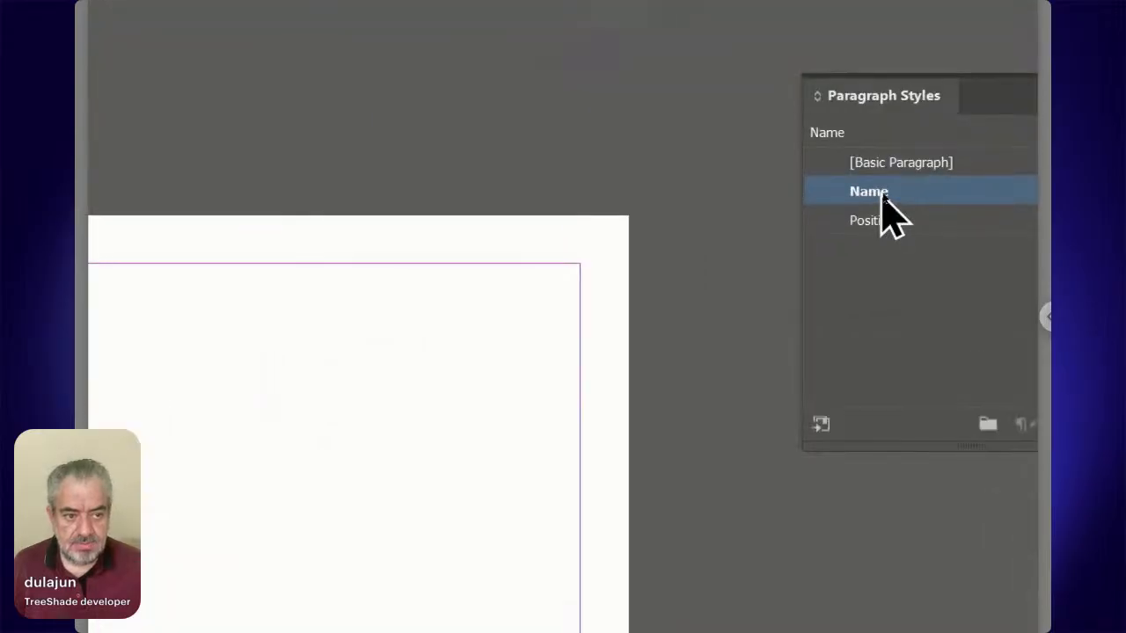
{"action": "right_click", "coordinate": [884, 197]}
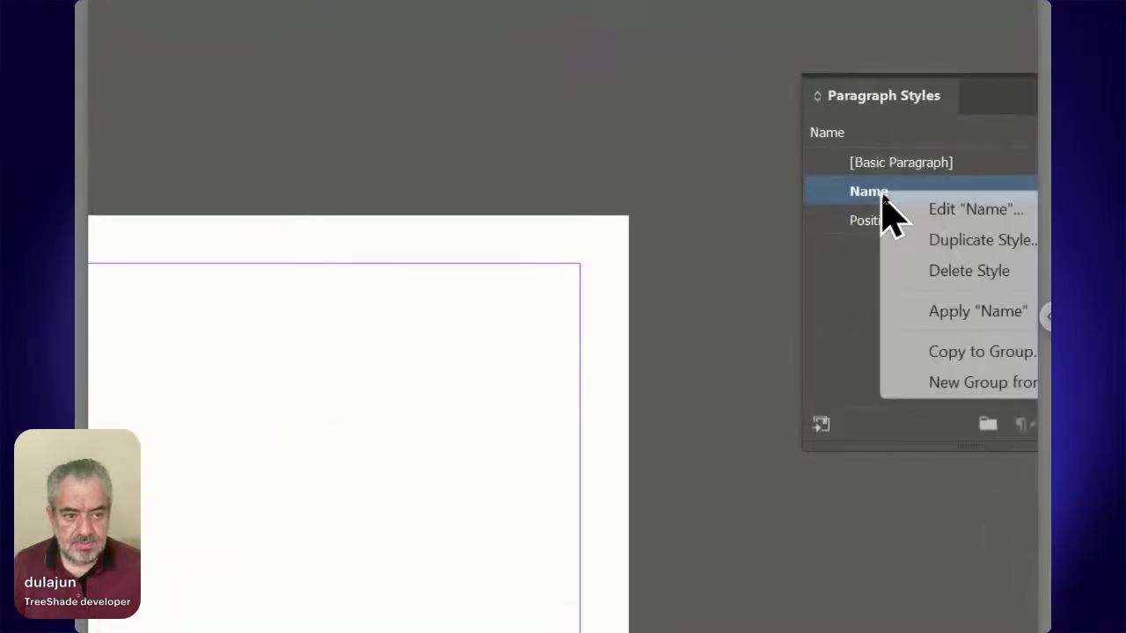
{"action": "left_click", "coordinate": [892, 215]}
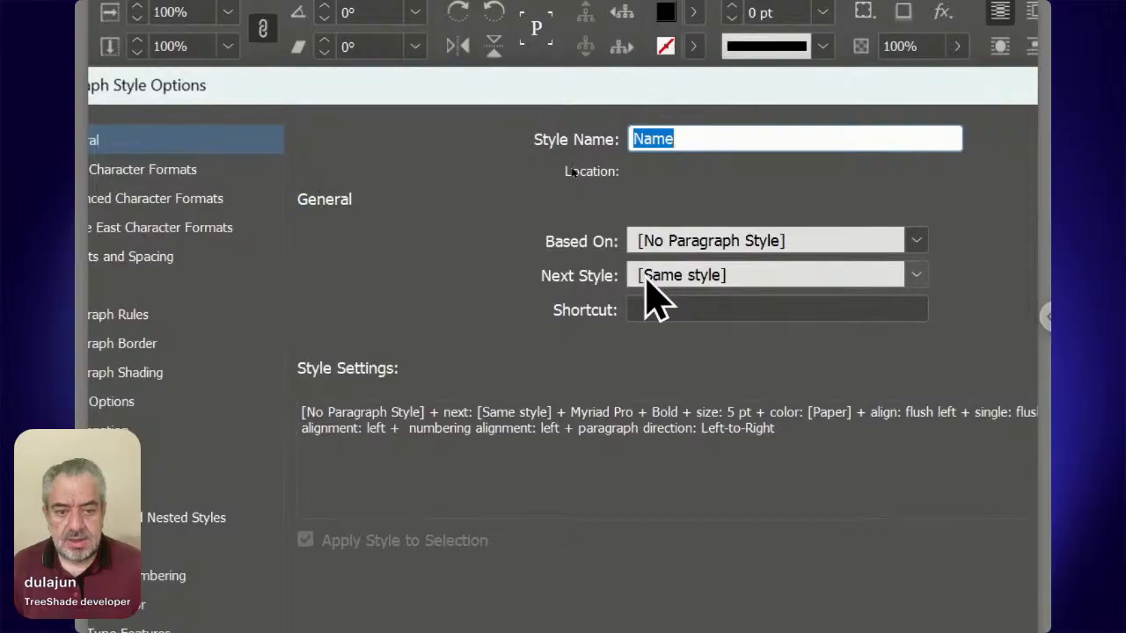
{"action": "left_click", "coordinate": [647, 279]}
{"action": "left_click", "coordinate": [716, 393]}
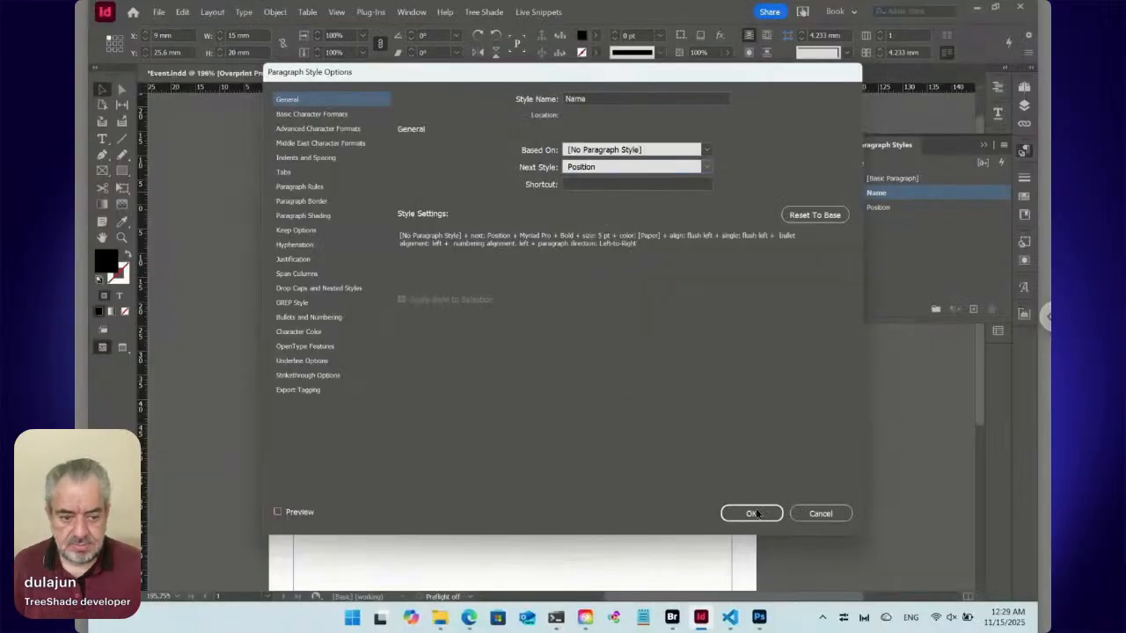
{"action": "left_click", "coordinate": [752, 514]}
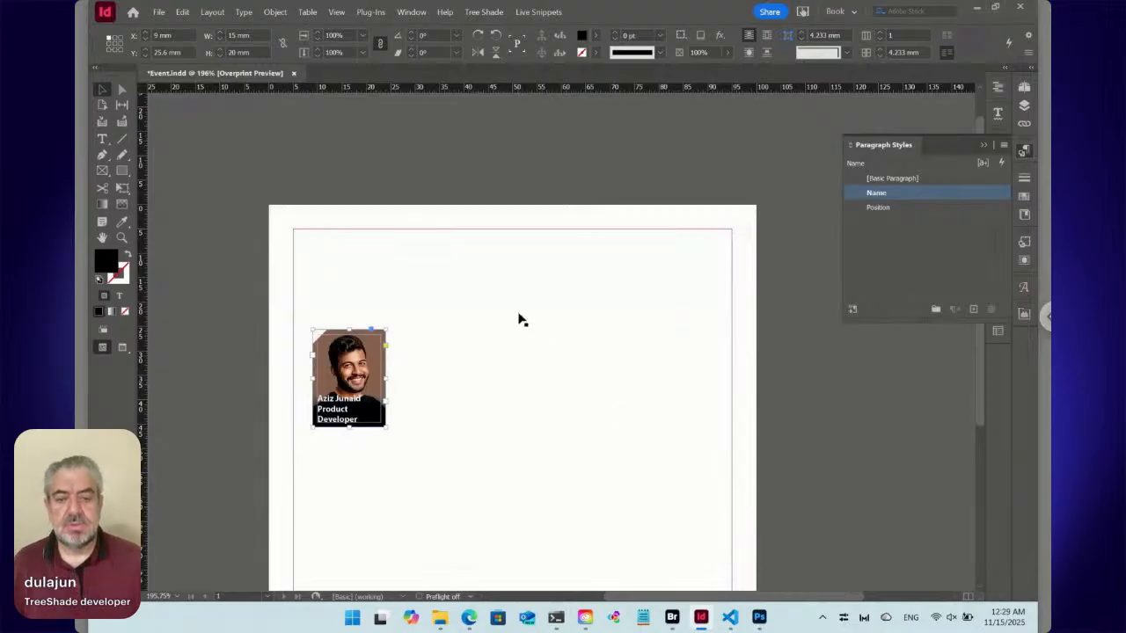
Draw a test text frame about 44.3 × 40.6 mm over the page's top edge and enter "Any name here" and "Any position" on separate lines.
{"action": "left_click", "coordinate": [103, 140]}
{"action": "left_click_drag", "start_coordinate": [359, 172], "coordinate": [569, 361]}
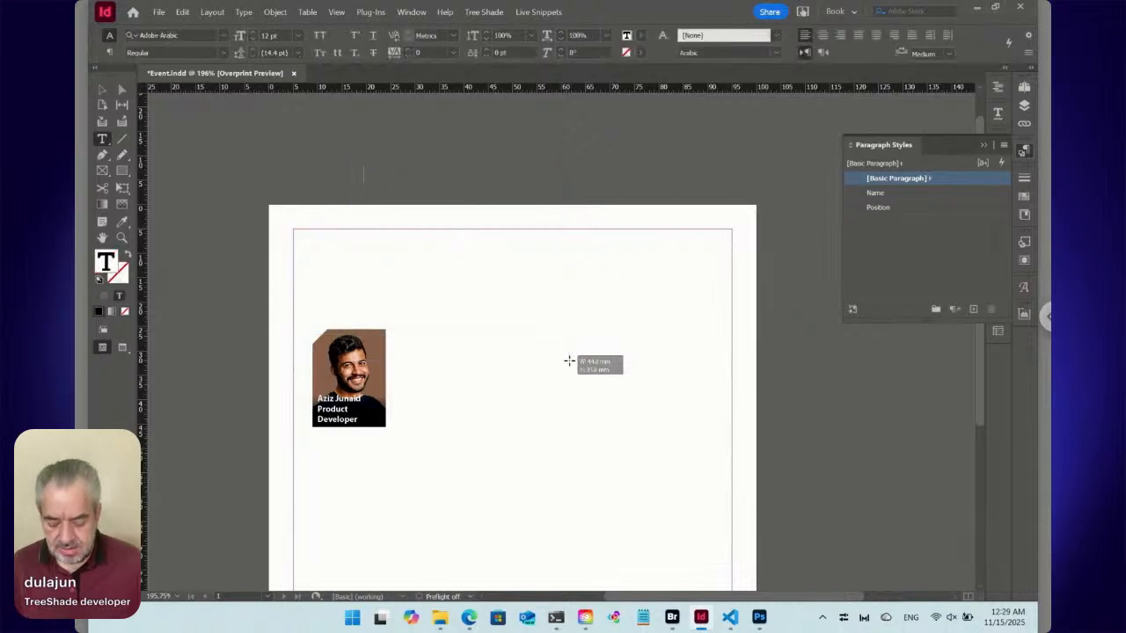
{"action": "type", "text": "Any position"}
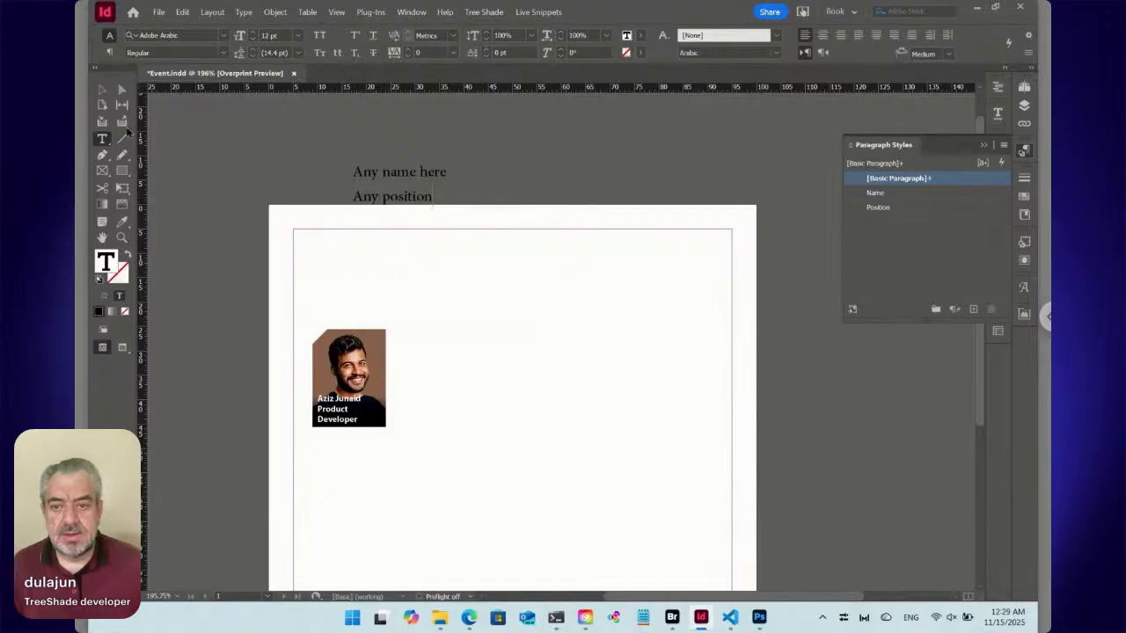
Try the Portrait Text object style on the test text frame near the portrait, and delete the frame.
{"action": "left_click", "coordinate": [102, 89]}
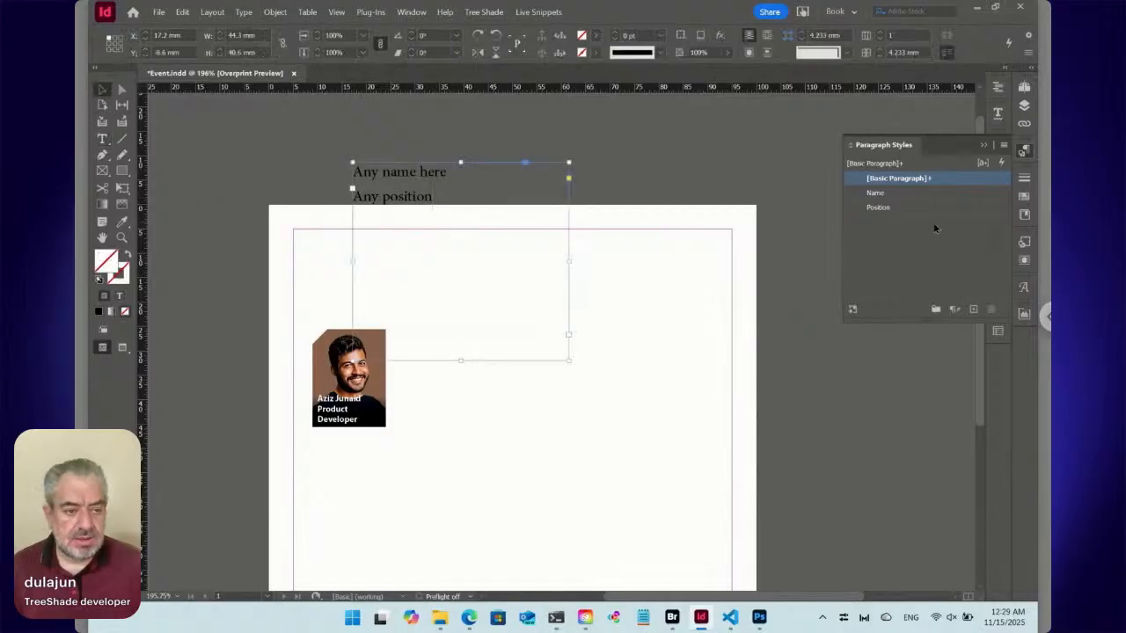
{"action": "left_click", "coordinate": [1024, 245]}
{"action": "left_click", "coordinate": [894, 328]}
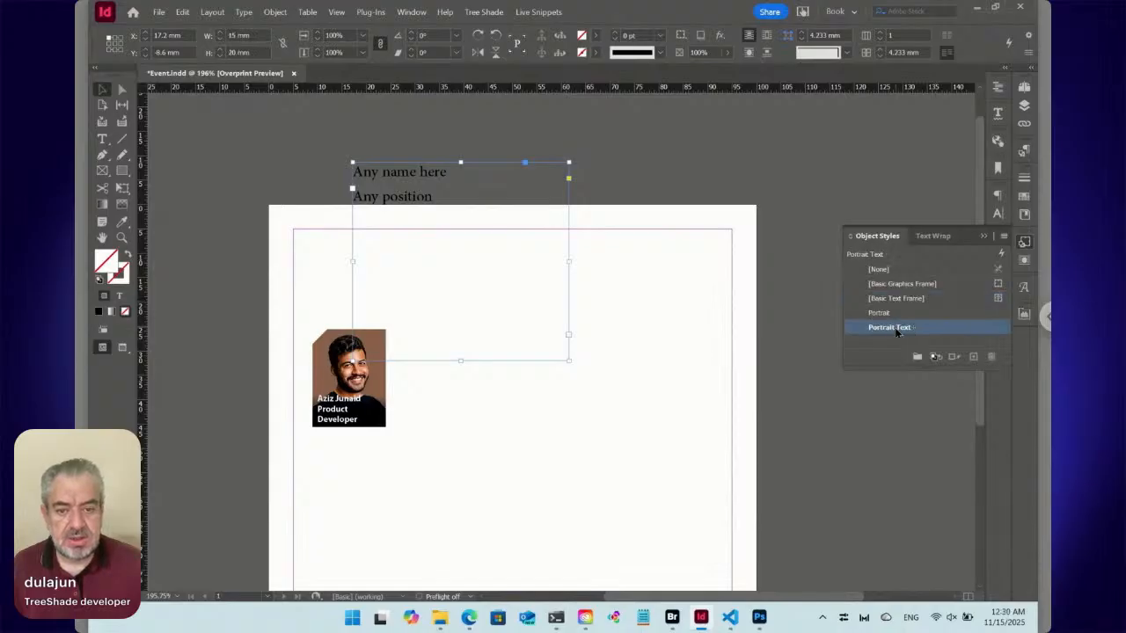
{"action": "left_click_drag", "start_coordinate": [412, 247], "coordinate": [389, 335]}
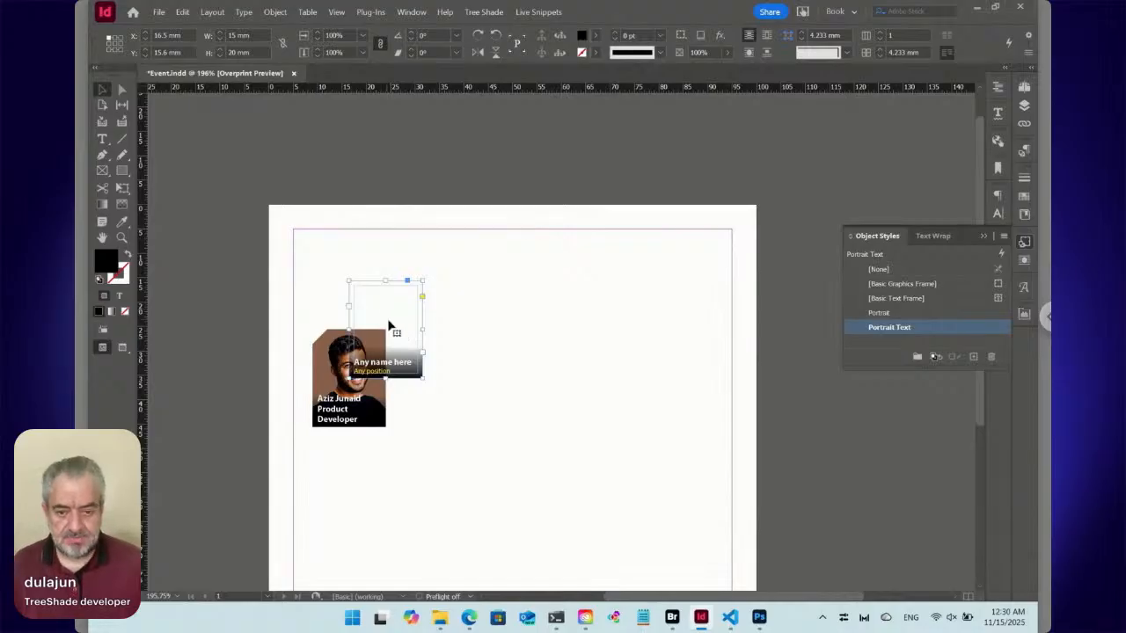
{"action": "key", "text": "Delete"}
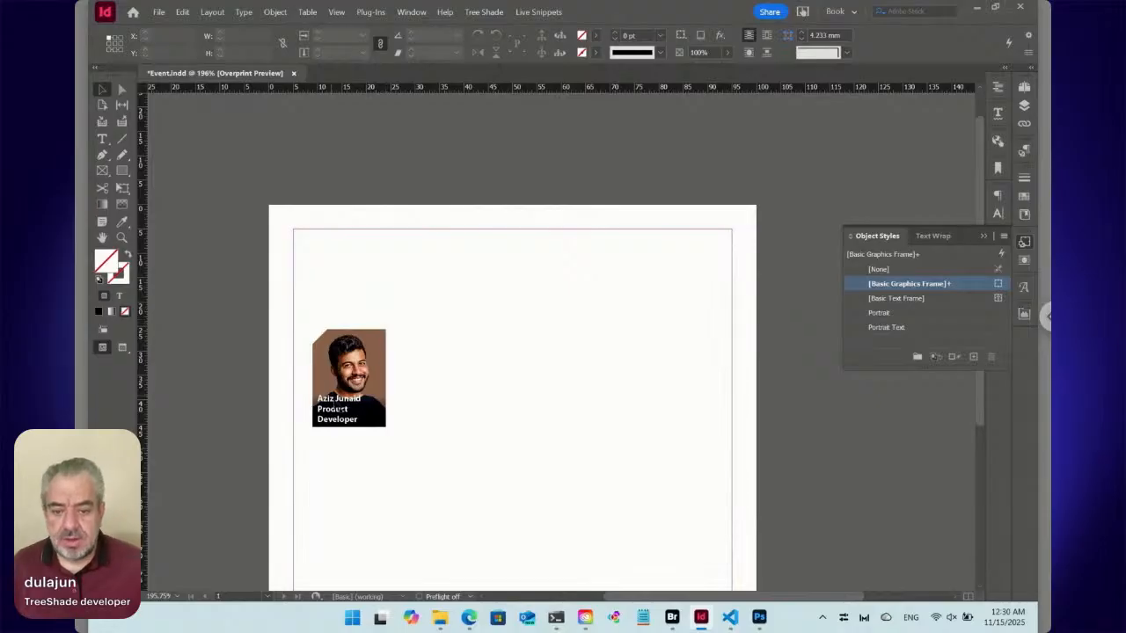
Move the original caption frame off the portrait to about X 21.8 mm, Y 33.2 mm and deselect it.
{"action": "left_click_drag", "start_coordinate": [357, 388], "coordinate": [419, 425]}
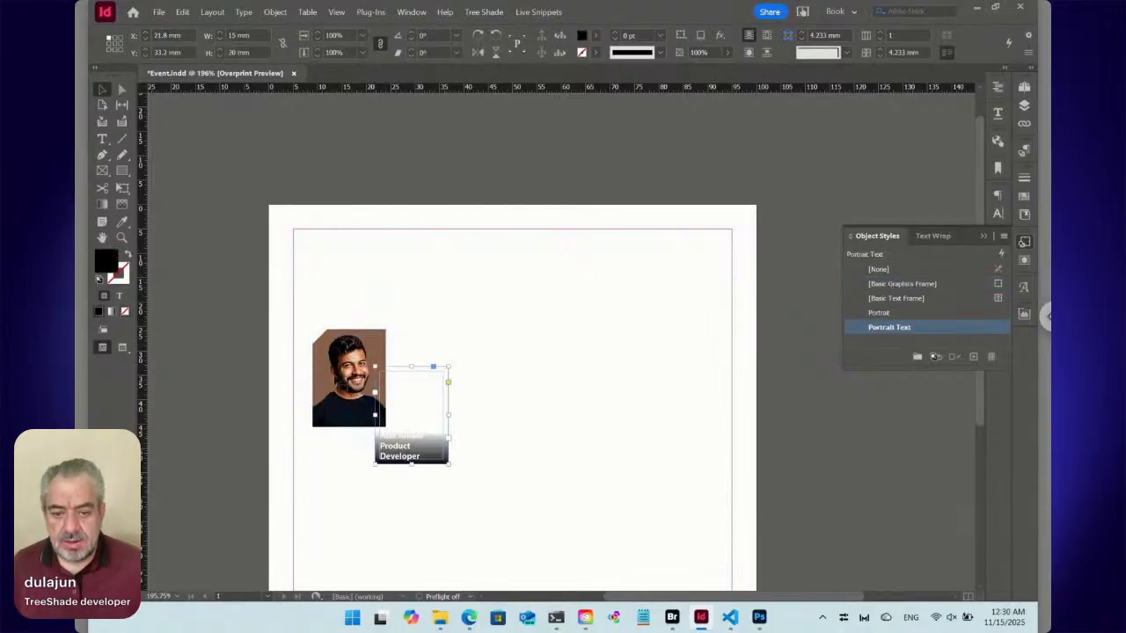
{"action": "left_click", "coordinate": [519, 378]}
{"action": "left_click", "coordinate": [214, 201]}
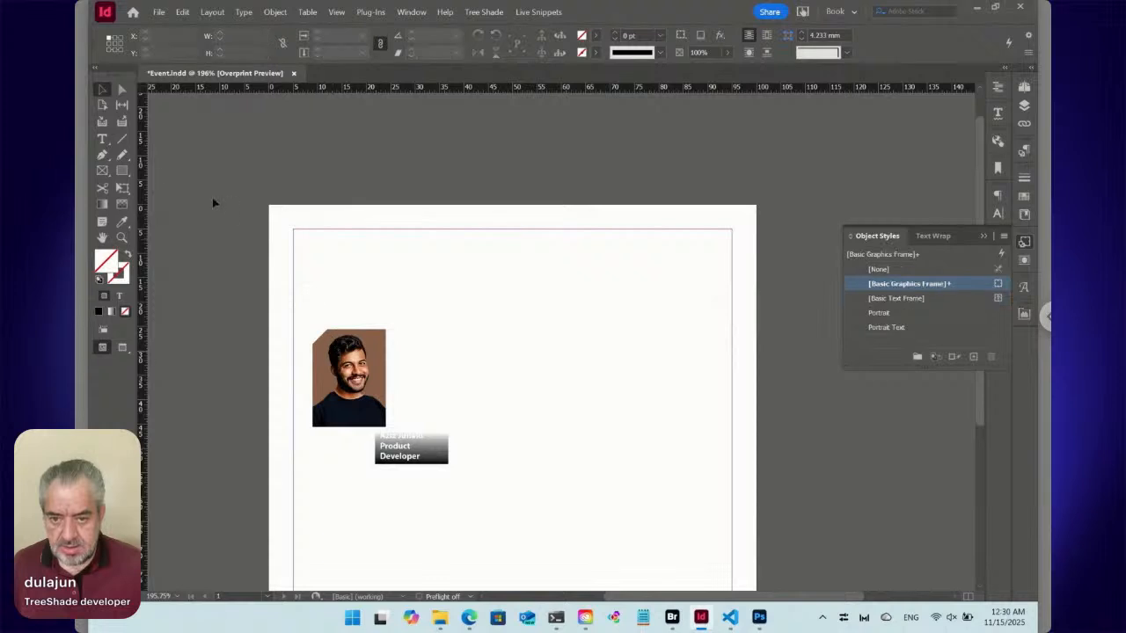
{"action": "key", "text": "t"}
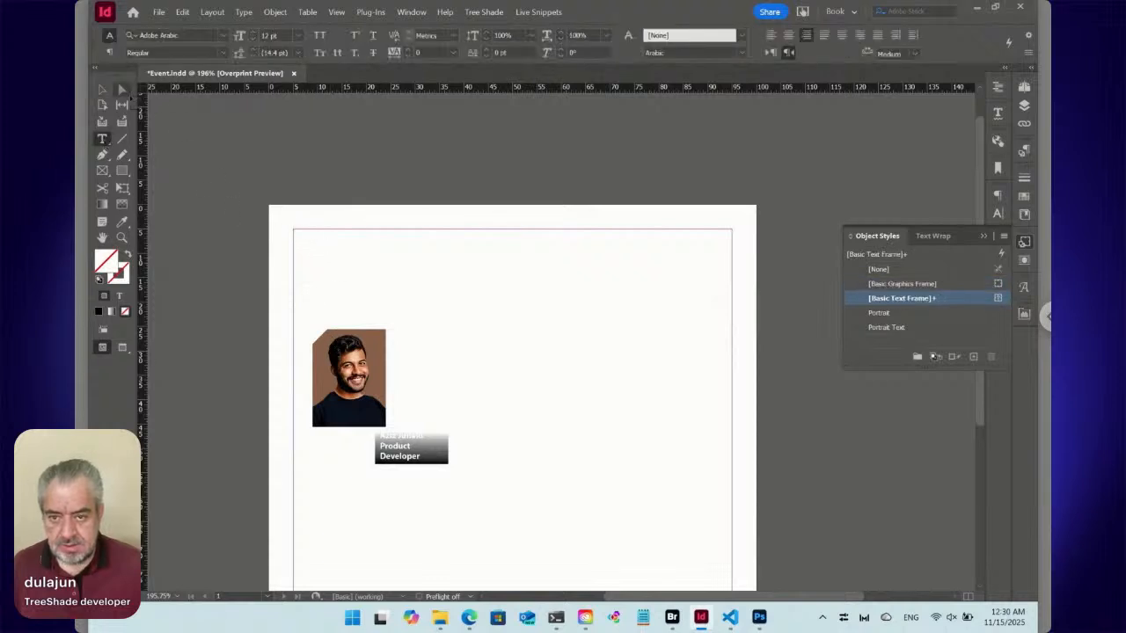
Draw a 90 × 90 mm text frame filling the page margins, with its origin at X 5 mm, Y 5 mm.
{"action": "left_click", "coordinate": [102, 89]}
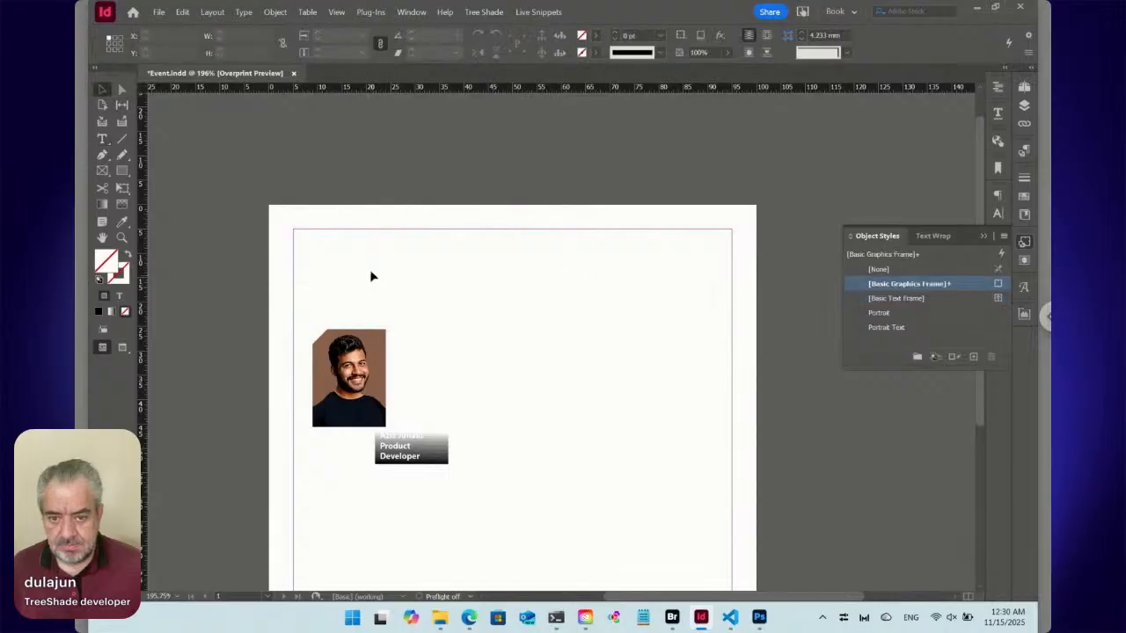
{"action": "left_click", "coordinate": [103, 140]}
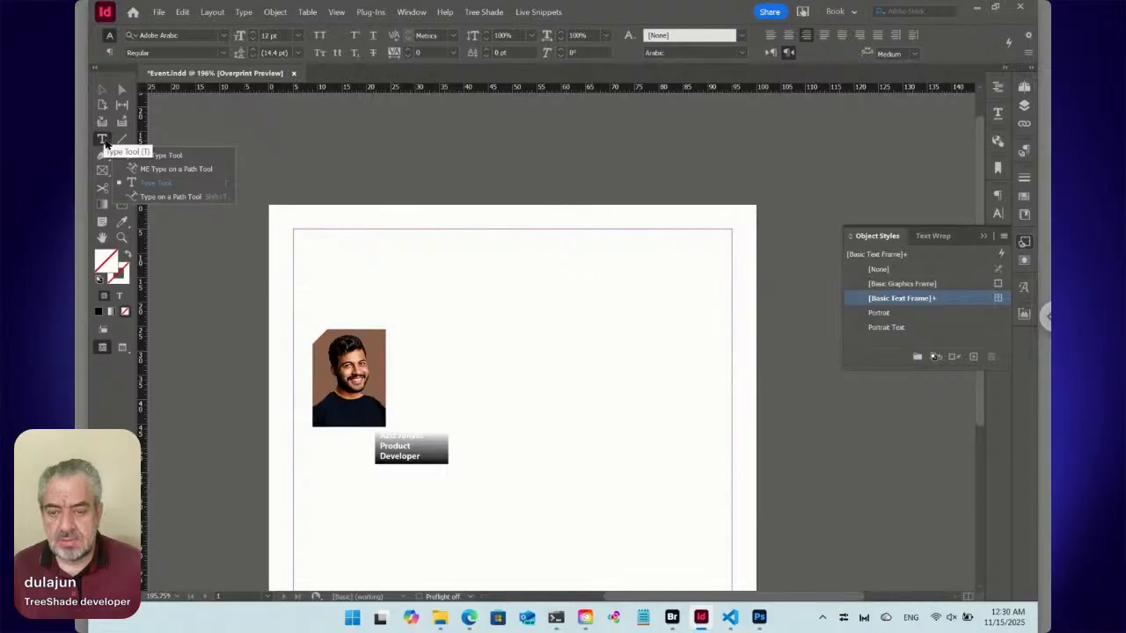
{"action": "left_click", "coordinate": [103, 144]}
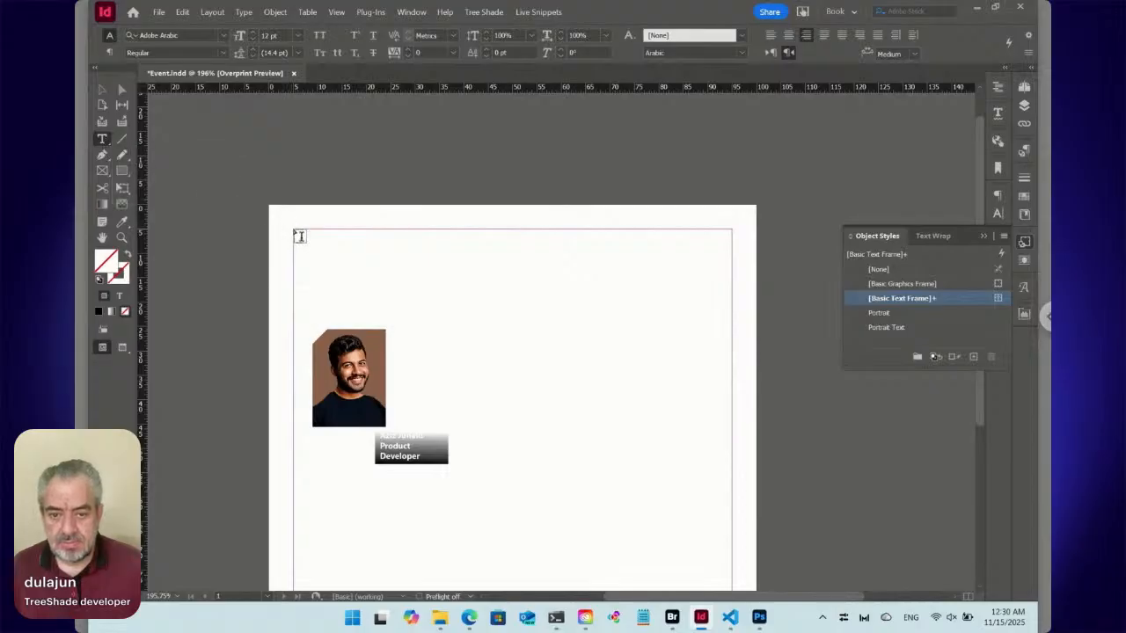
{"action": "left_click_drag", "start_coordinate": [299, 236], "coordinate": [733, 427]}
{"action": "scroll", "coordinate": [389, 289], "scroll_direction": "up", "scroll_amount": 3}
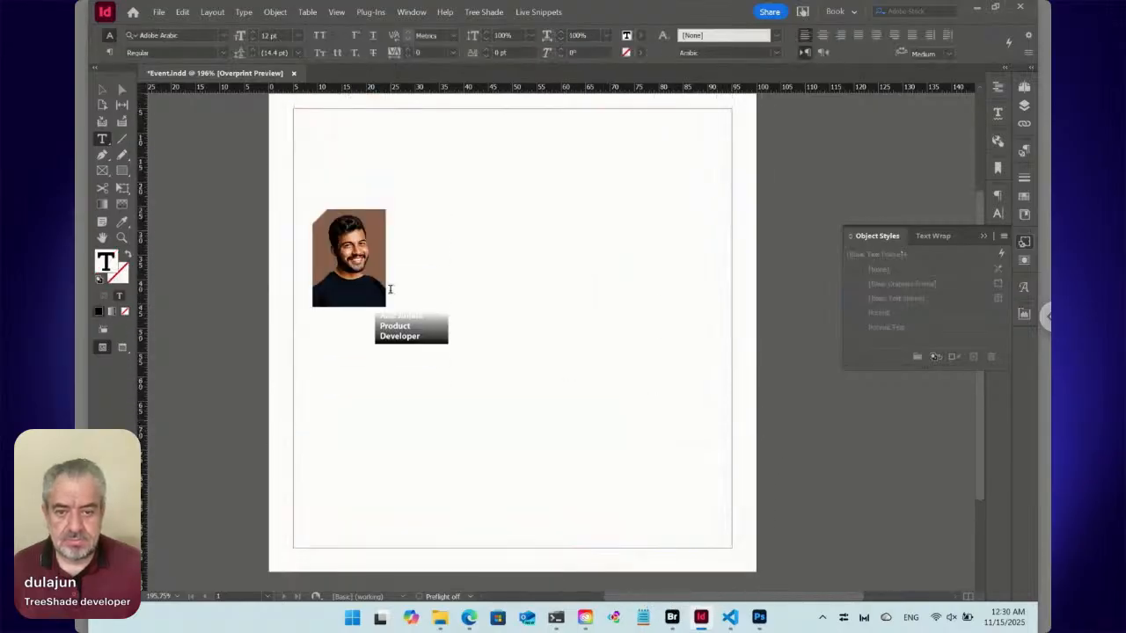
Cut the portrait and paste it inline at the start of the large margin-sized text frame.
{"action": "left_click", "coordinate": [102, 89]}
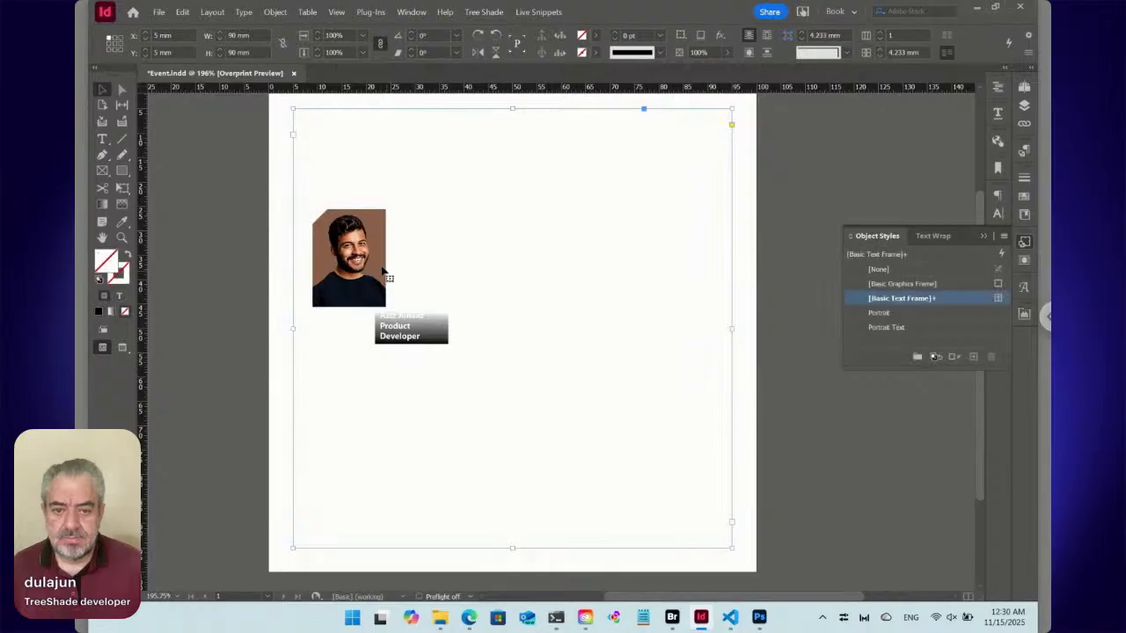
{"action": "left_click", "coordinate": [369, 261]}
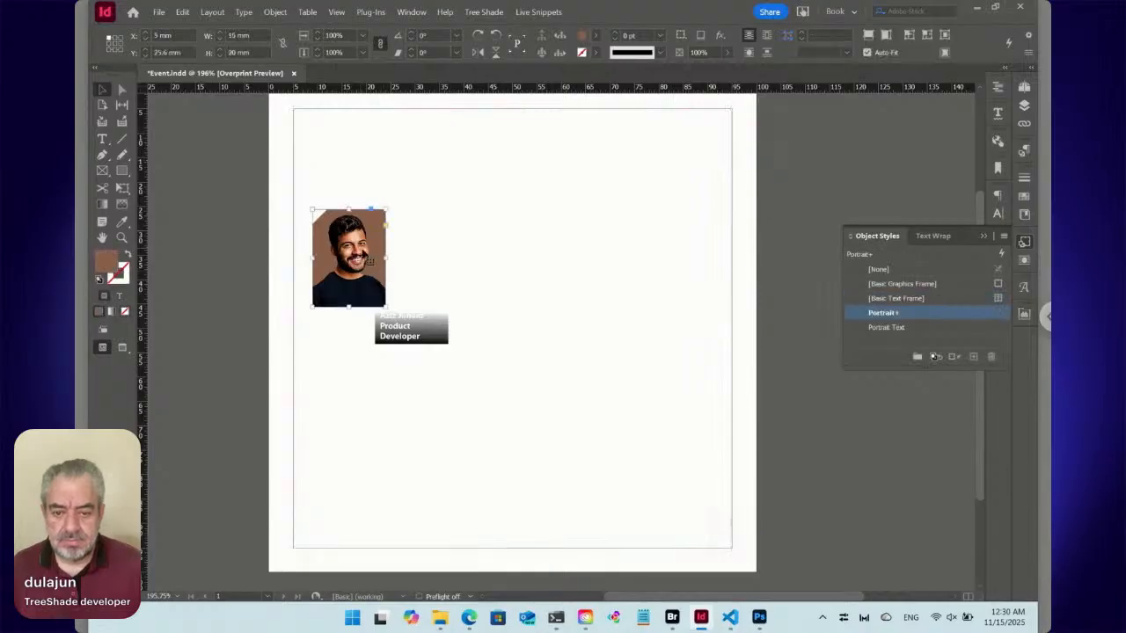
{"action": "key", "text": "Delete"}
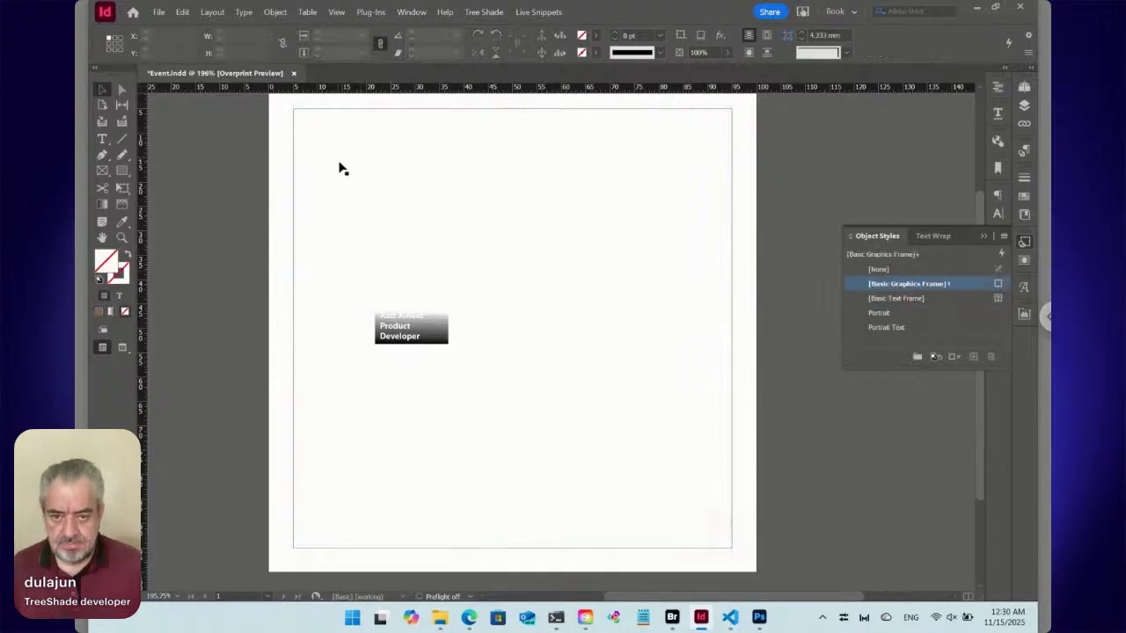
{"action": "key", "text": "t"}
{"action": "key", "text": "ctrl+z"}
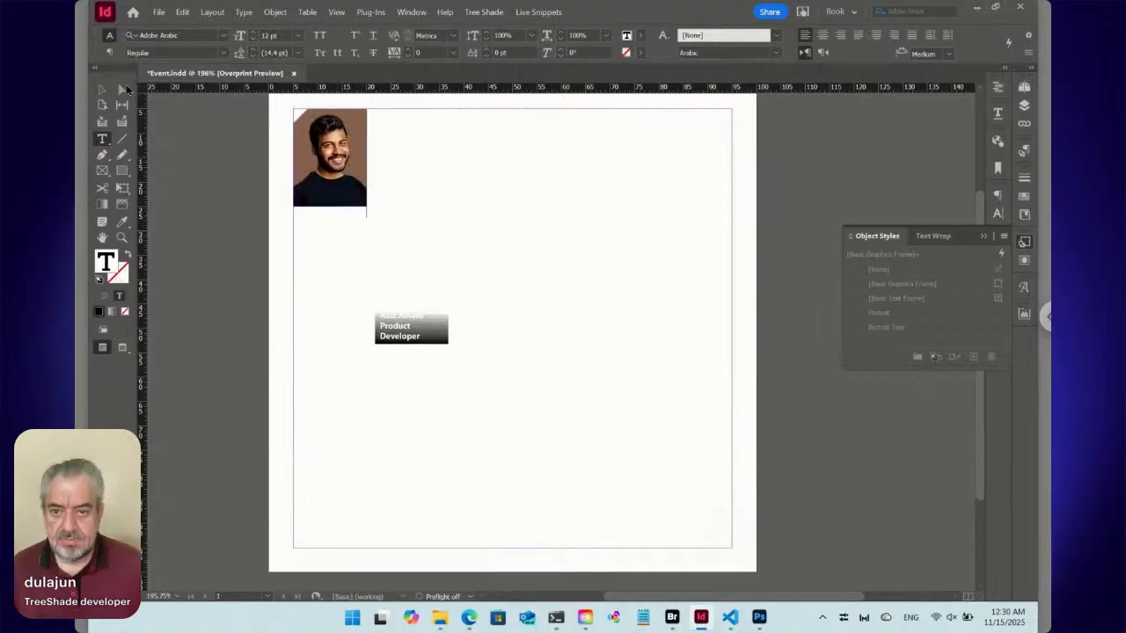
Cut the gradient caption frame and paste it inline directly after the portrait in the large text frame.
{"action": "left_click", "coordinate": [103, 89]}
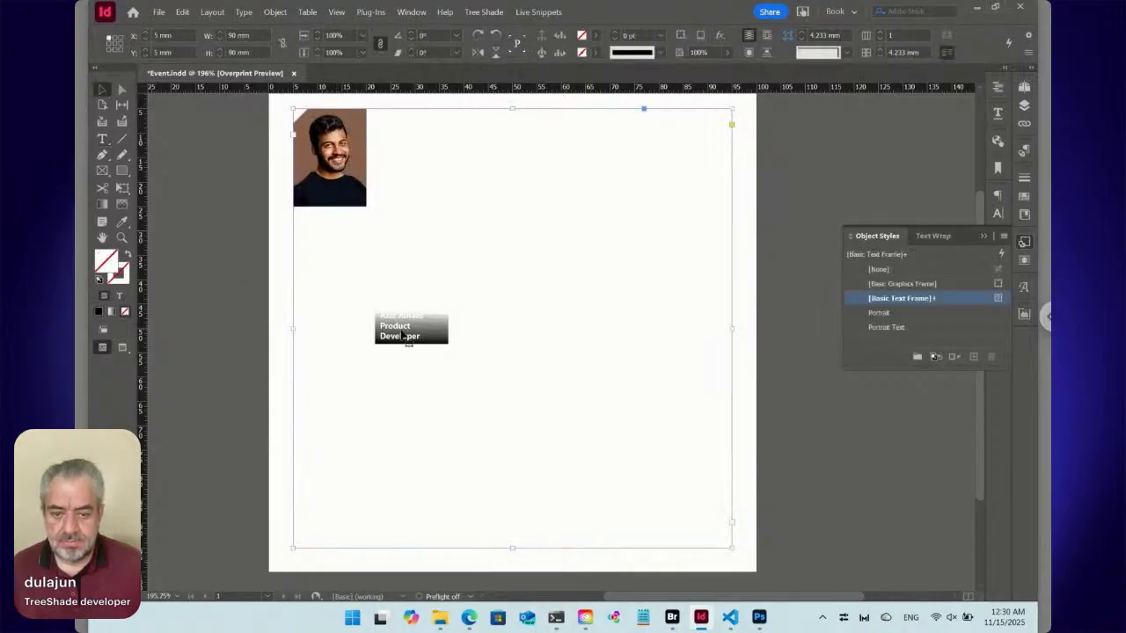
{"action": "left_click", "coordinate": [407, 338]}
{"action": "key", "text": "Delete"}
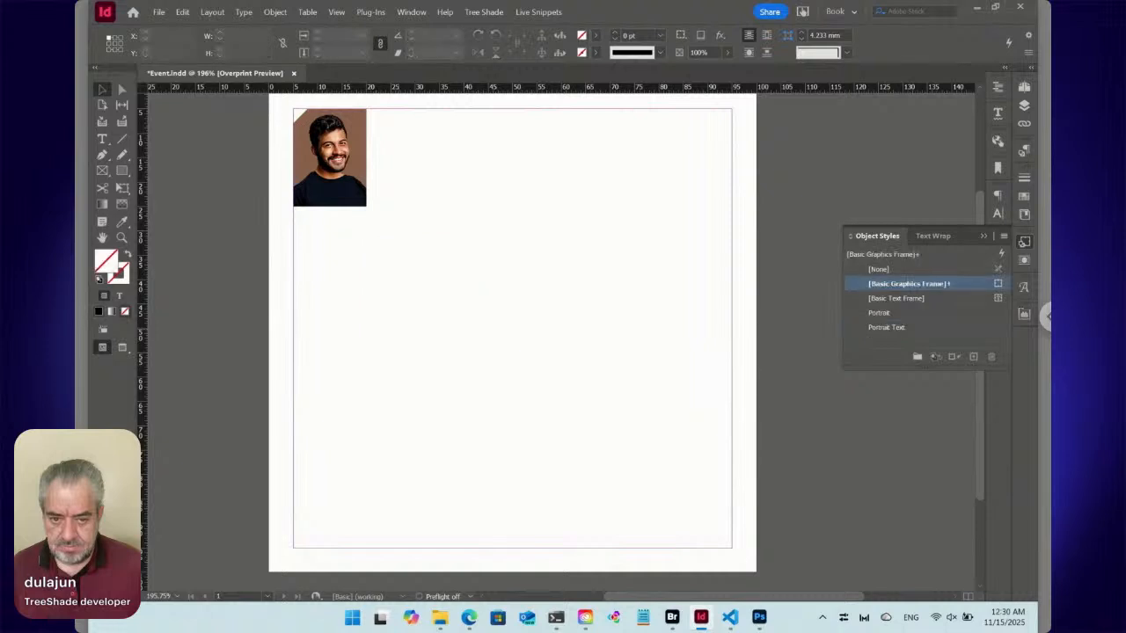
{"action": "key", "text": "t"}
{"action": "key", "text": "ctrl+v"}
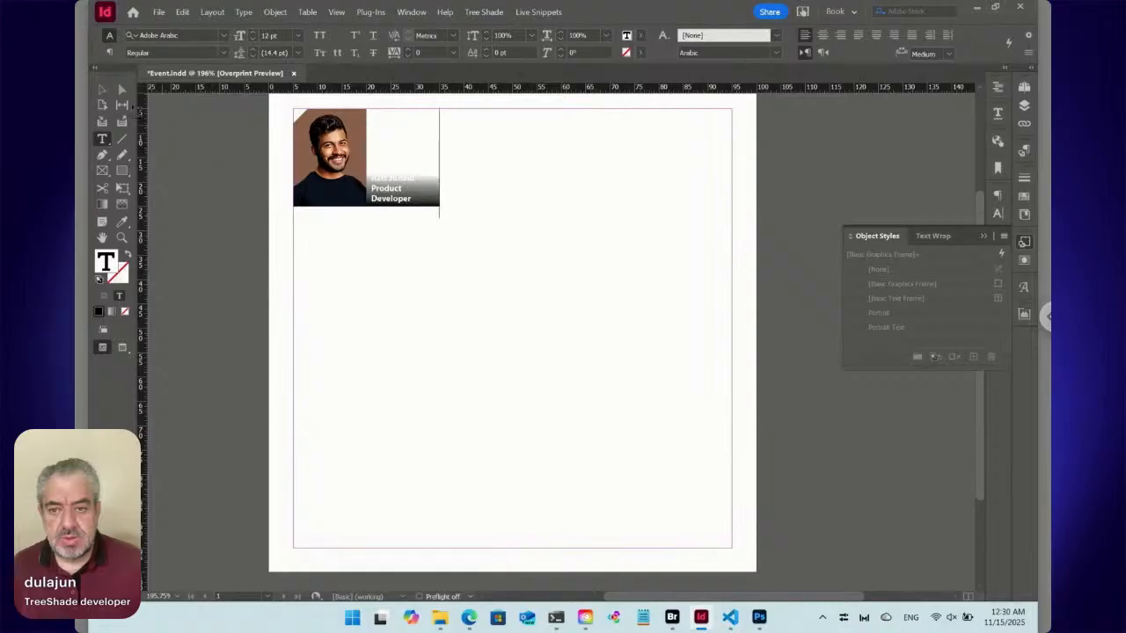
Set the caption frame's anchored position to Custom, with X relative to Anchor Marker.
{"action": "left_click", "coordinate": [102, 89]}
{"action": "left_click", "coordinate": [406, 193]}
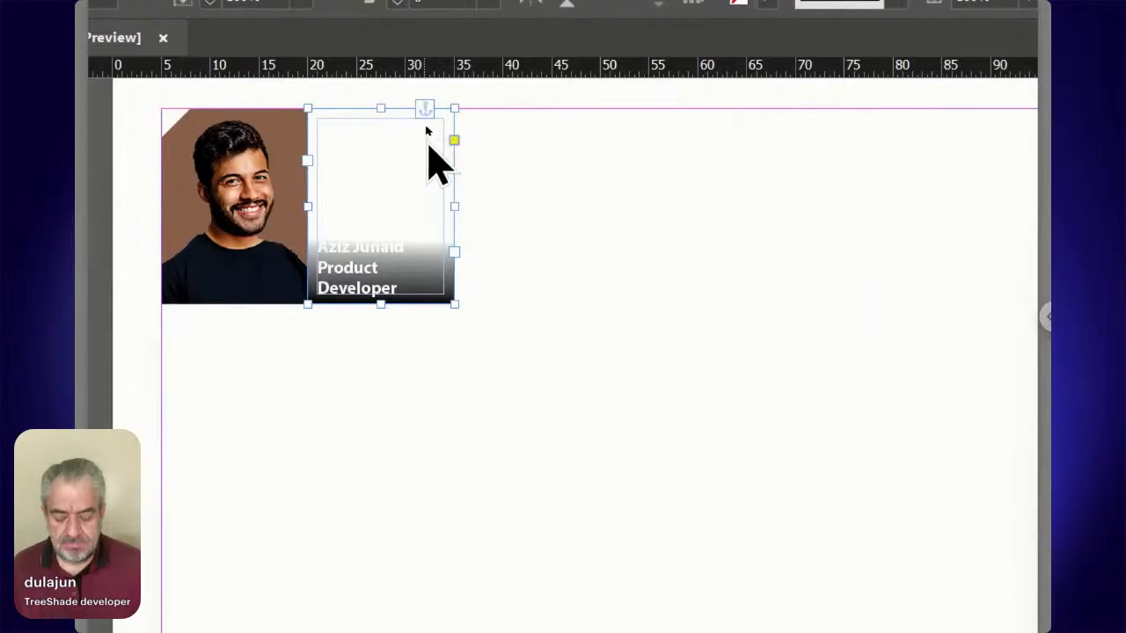
{"action": "left_click", "coordinate": [425, 110], "text": "alt"}
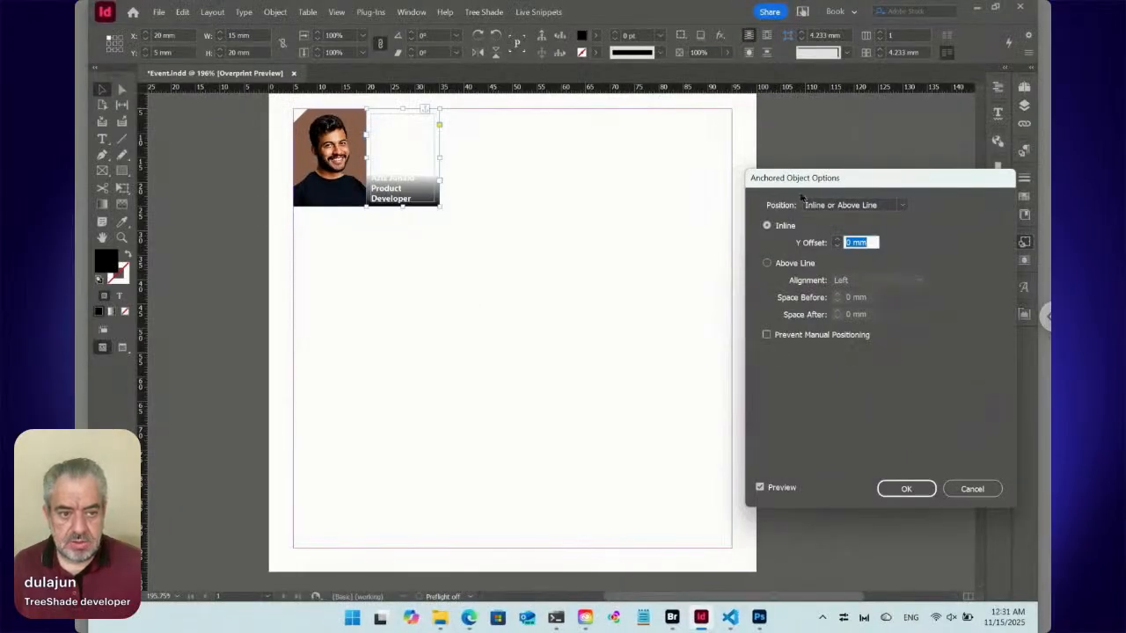
{"action": "left_click_drag", "start_coordinate": [798, 185], "coordinate": [549, 133]}
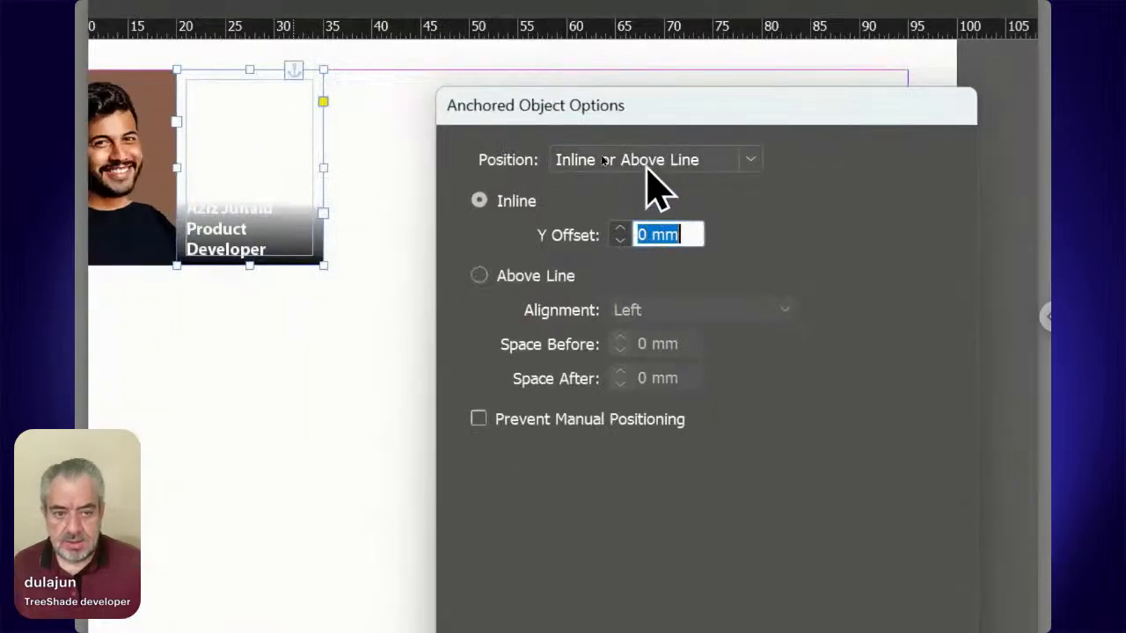
{"action": "left_click", "coordinate": [601, 158]}
{"action": "left_click", "coordinate": [648, 213]}
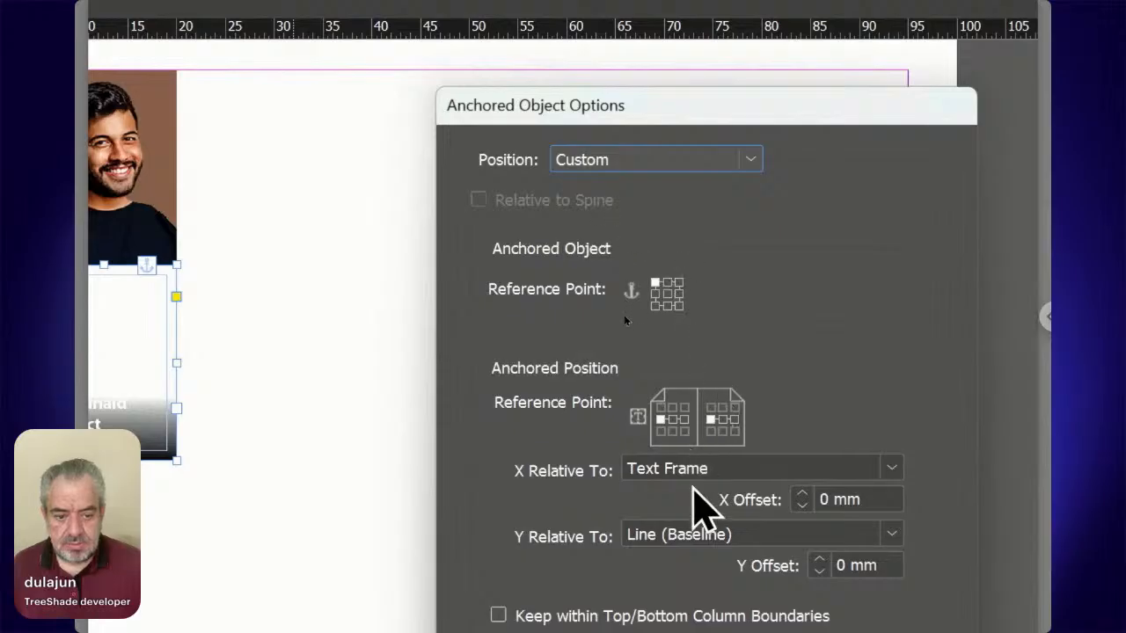
{"action": "left_click", "coordinate": [686, 479]}
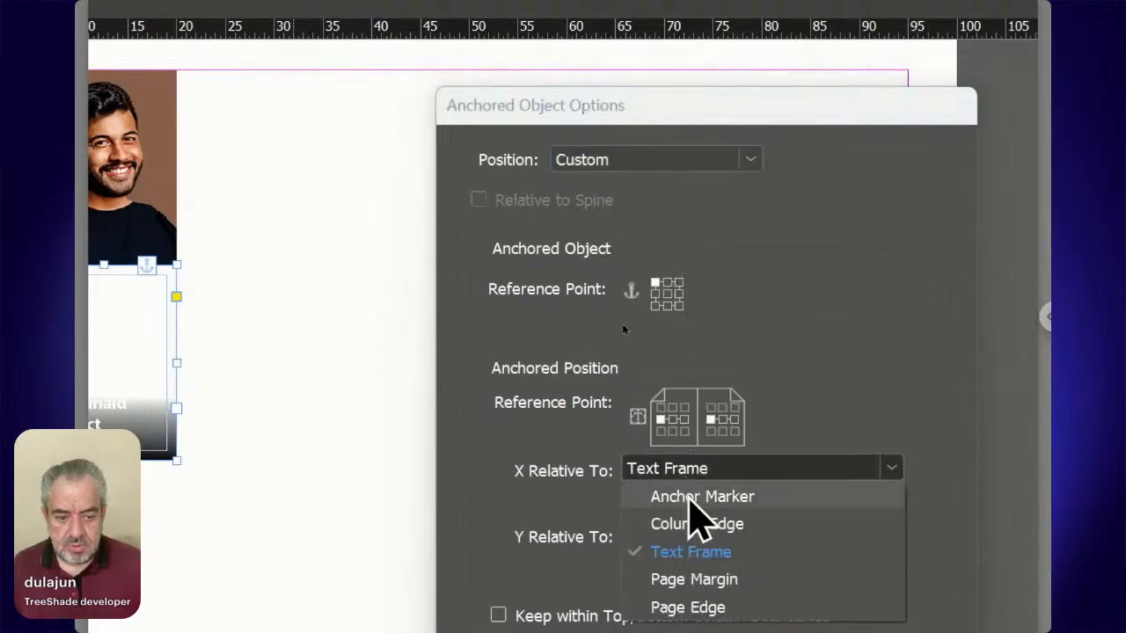
{"action": "left_click", "coordinate": [691, 502]}
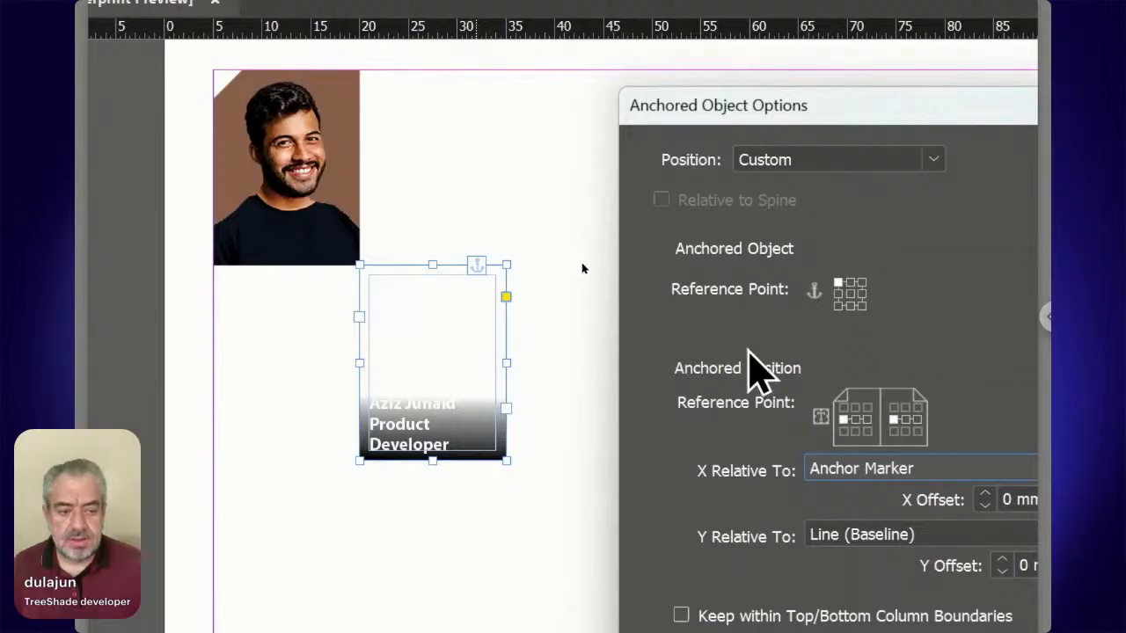
Set the caption's anchored object reference point to bottom-left and its anchored position reference point to middle-right.
{"action": "left_click", "coordinate": [837, 305]}
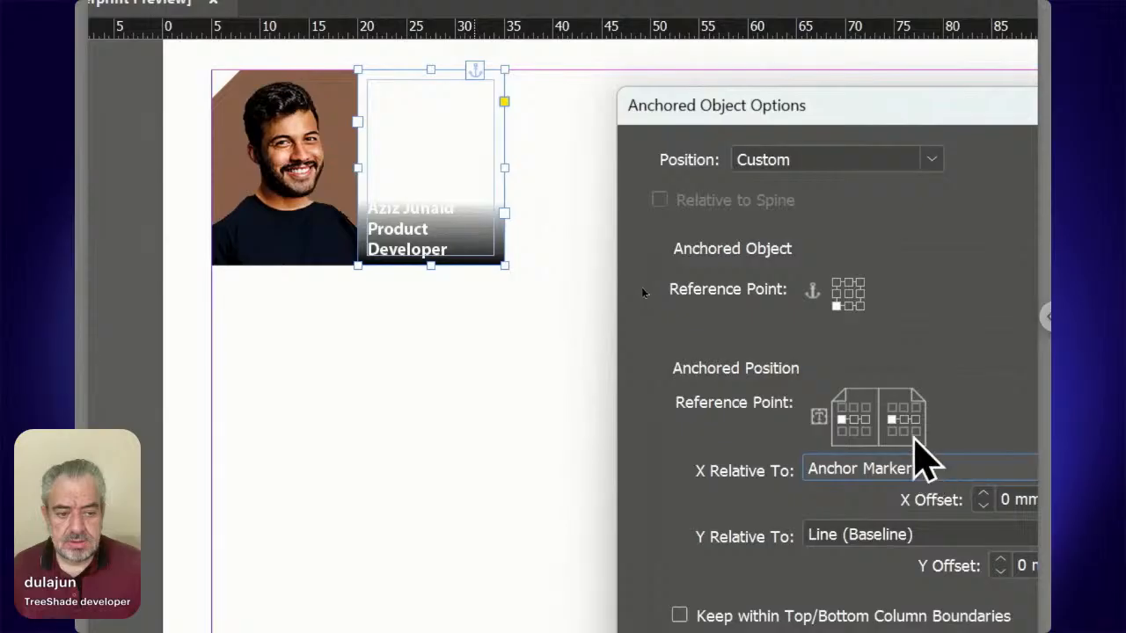
{"action": "left_click", "coordinate": [915, 420]}
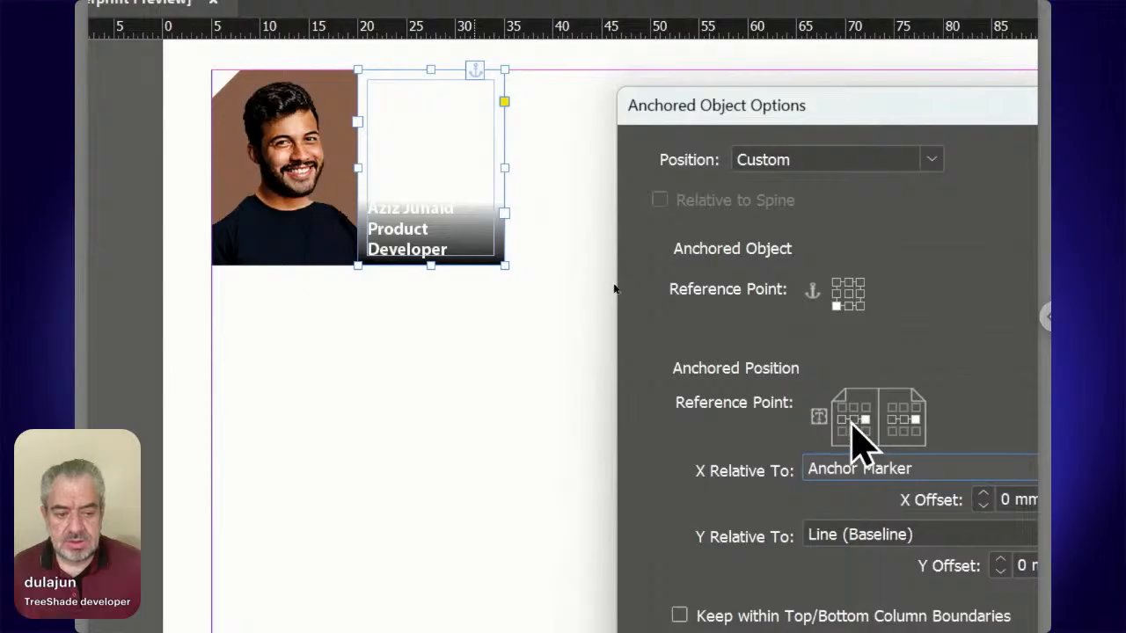
{"action": "left_click", "coordinate": [851, 420]}
{"action": "left_click", "coordinate": [841, 421]}
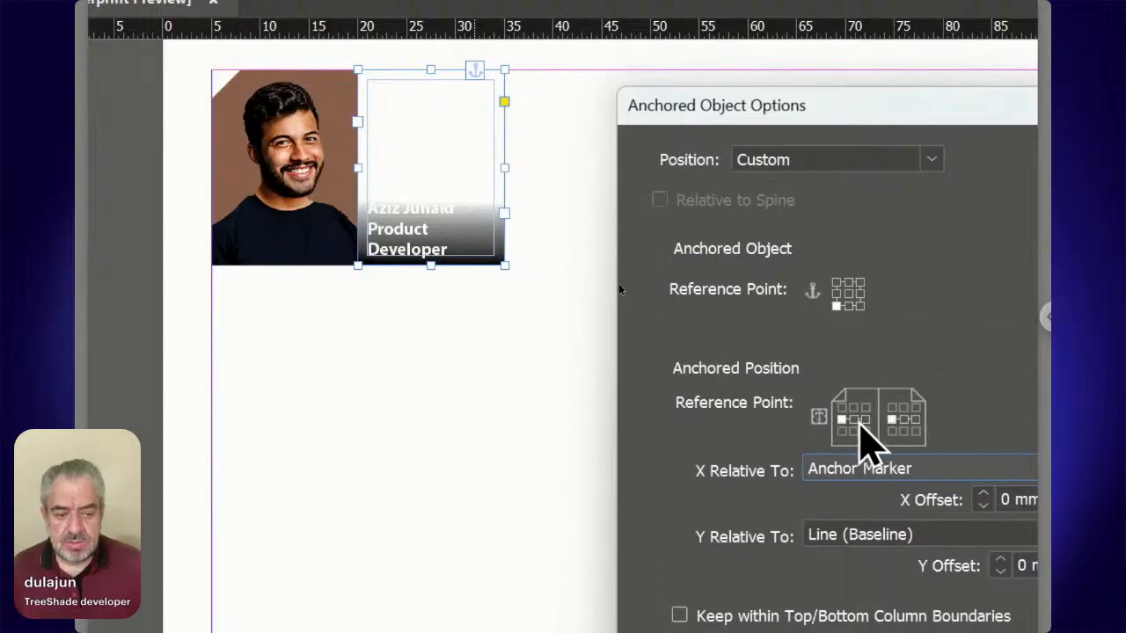
{"action": "left_click", "coordinate": [865, 421]}
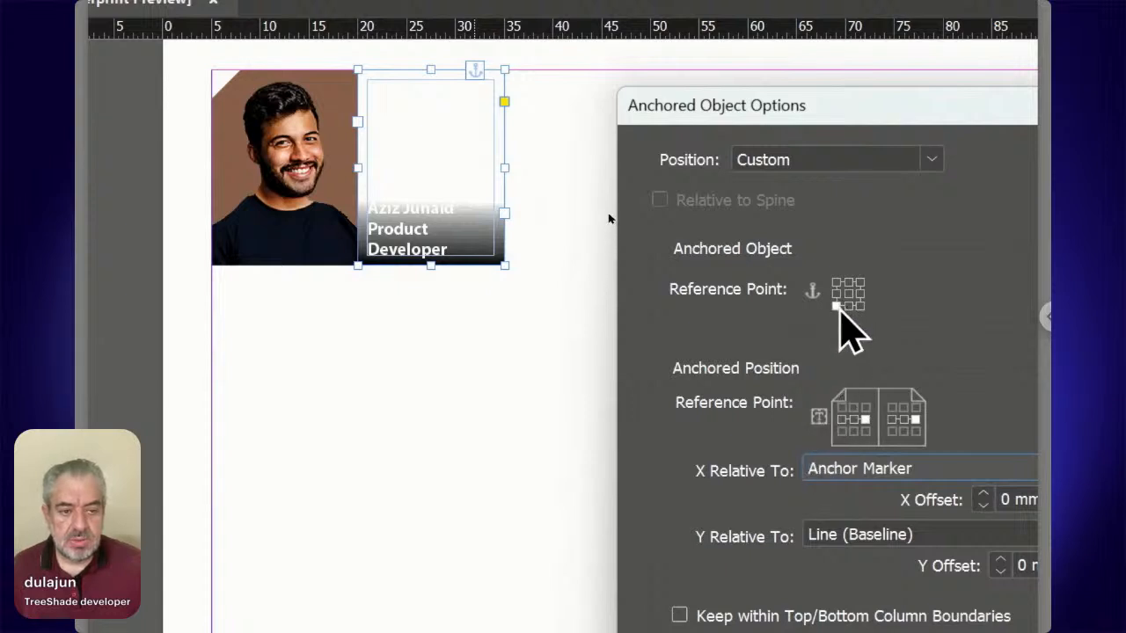
Set the caption's anchored X offset to -15 mm so it overlays the portrait, and apply the anchored object options.
{"action": "left_click_drag", "start_coordinate": [818, 123], "coordinate": [746, 100]}
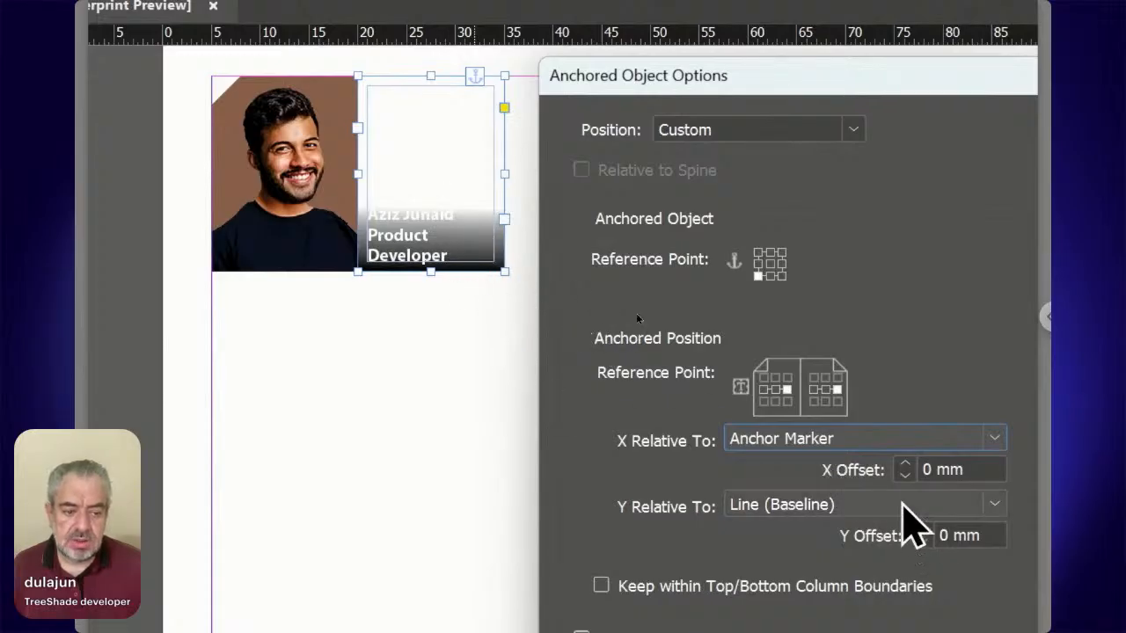
{"action": "key", "text": "Tab"}
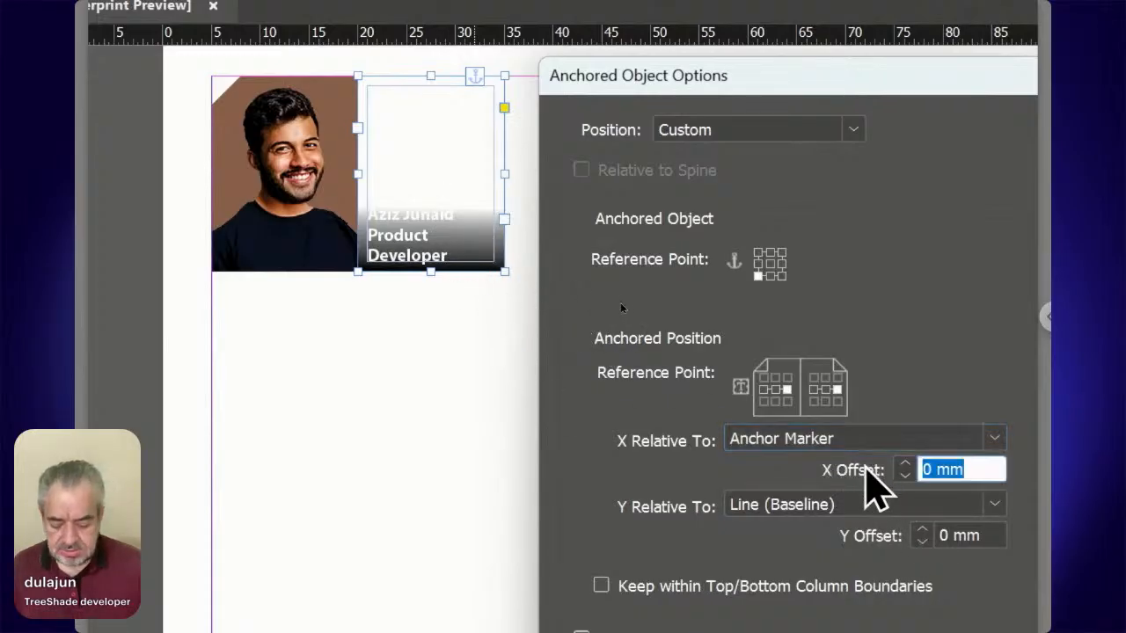
{"action": "type", "text": "-15"}
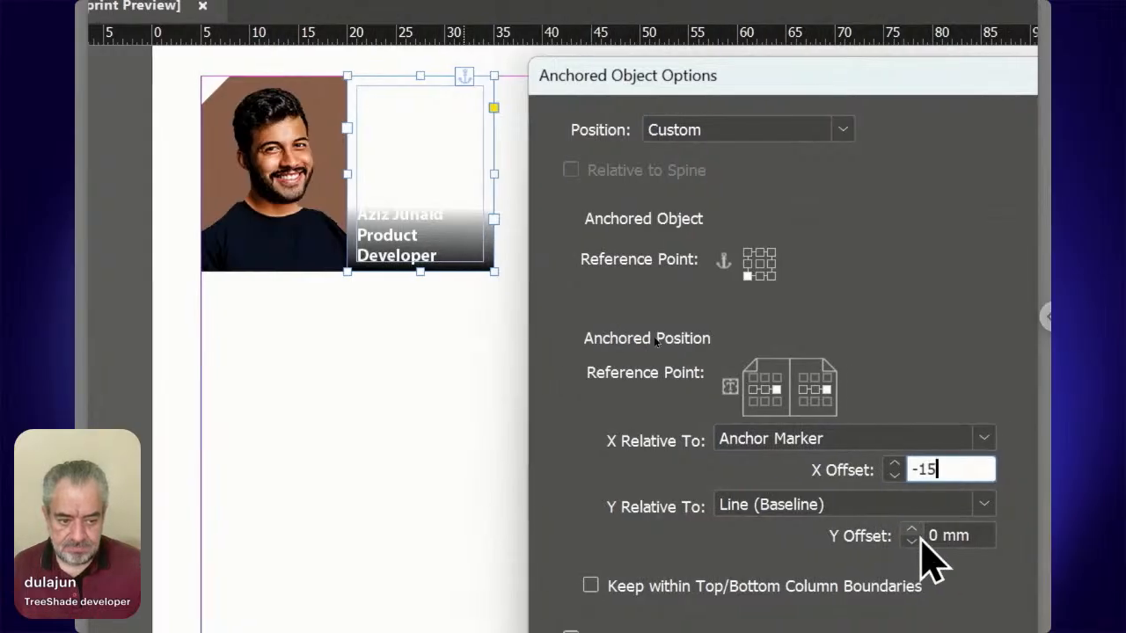
{"action": "left_click", "coordinate": [919, 538]}
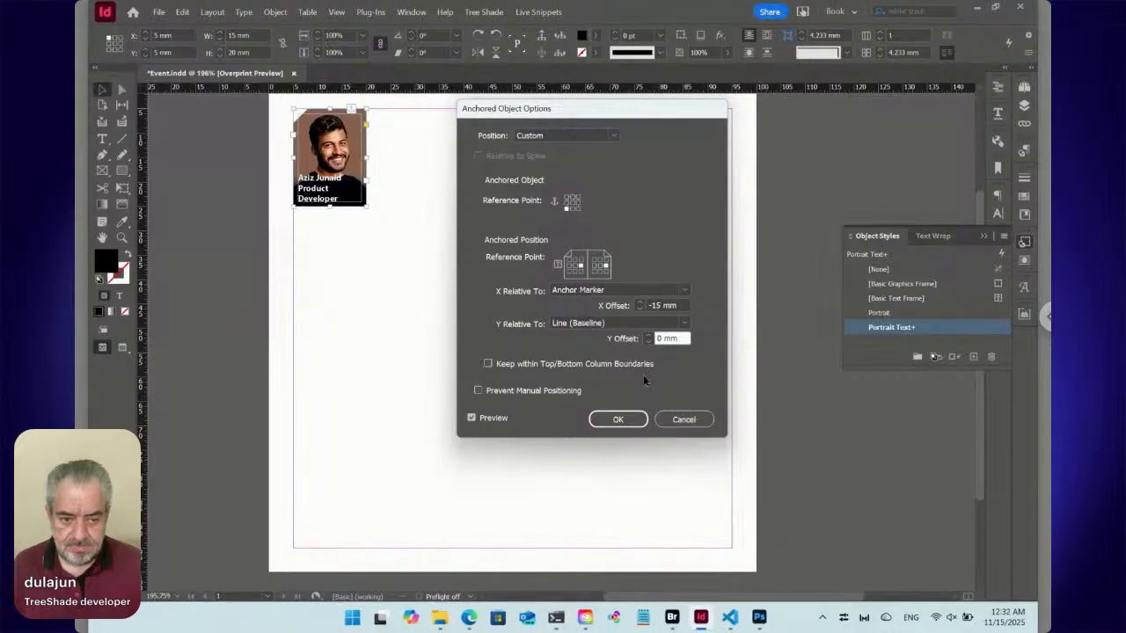
{"action": "left_click", "coordinate": [621, 472]}
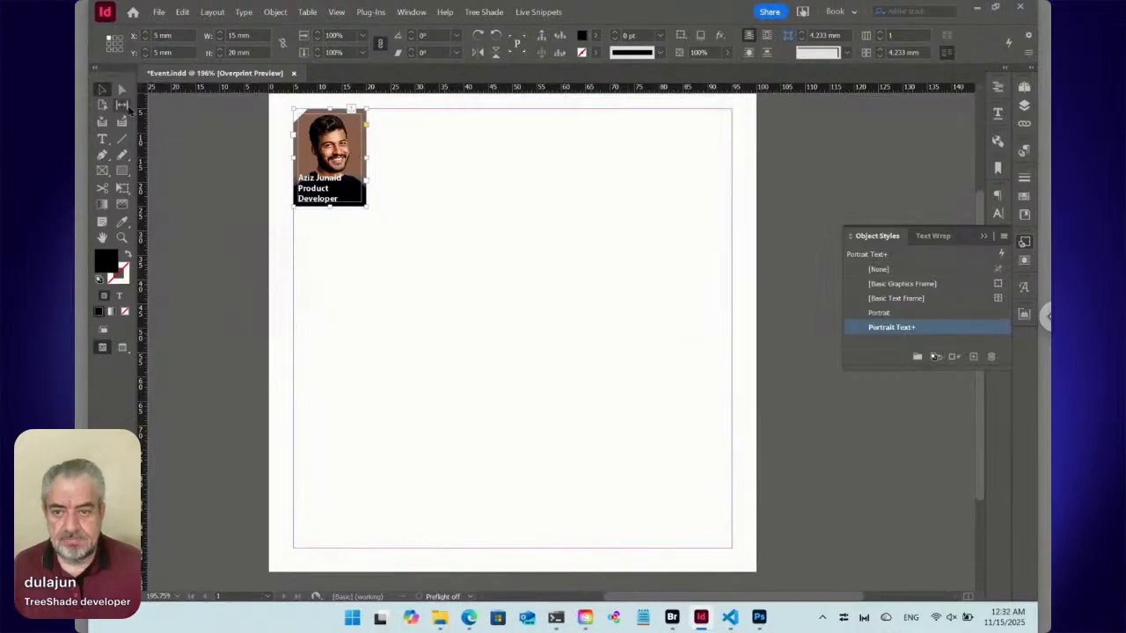
Review the Name paragraph style's options, including its next style, from within the caption text, and close them without changes.
{"action": "left_click", "coordinate": [102, 139]}
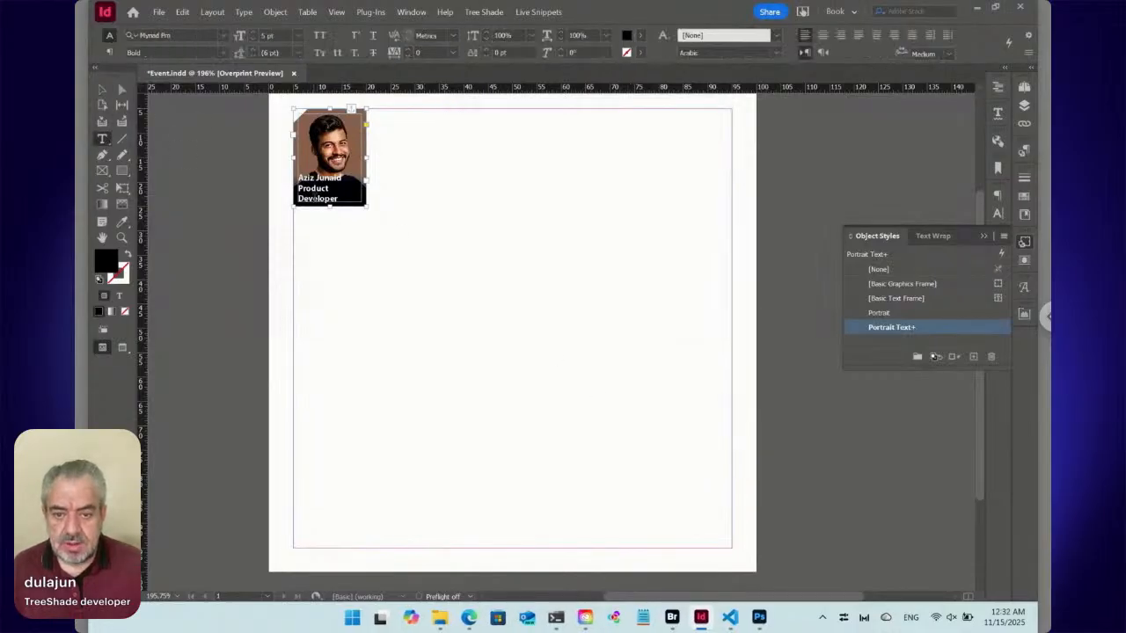
{"action": "left_click", "coordinate": [313, 198]}
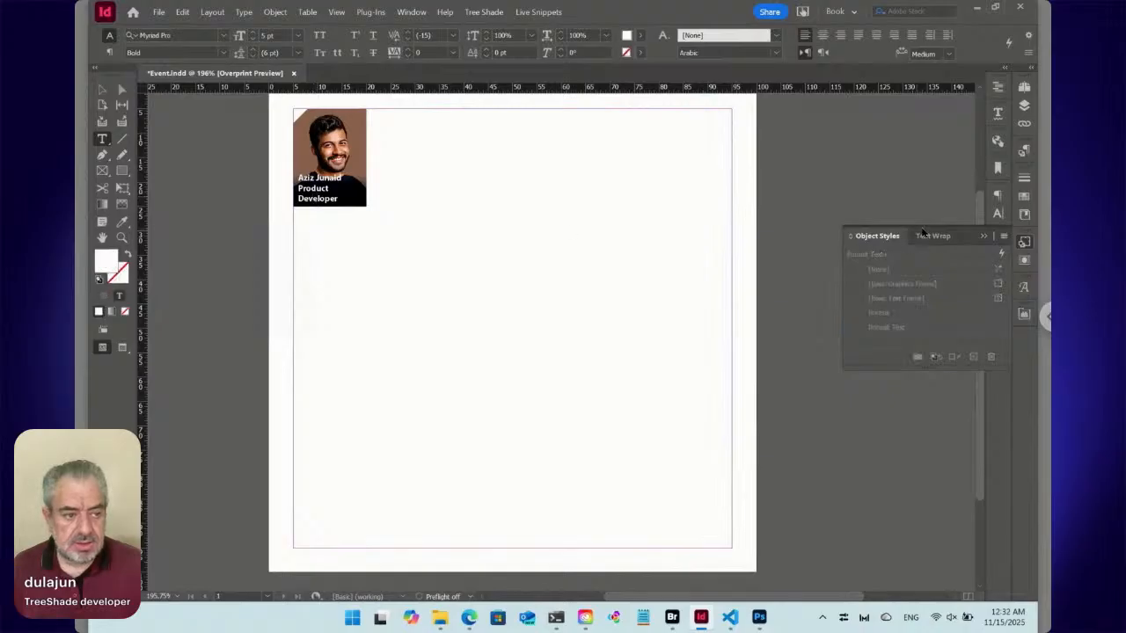
{"action": "left_click", "coordinate": [1023, 151]}
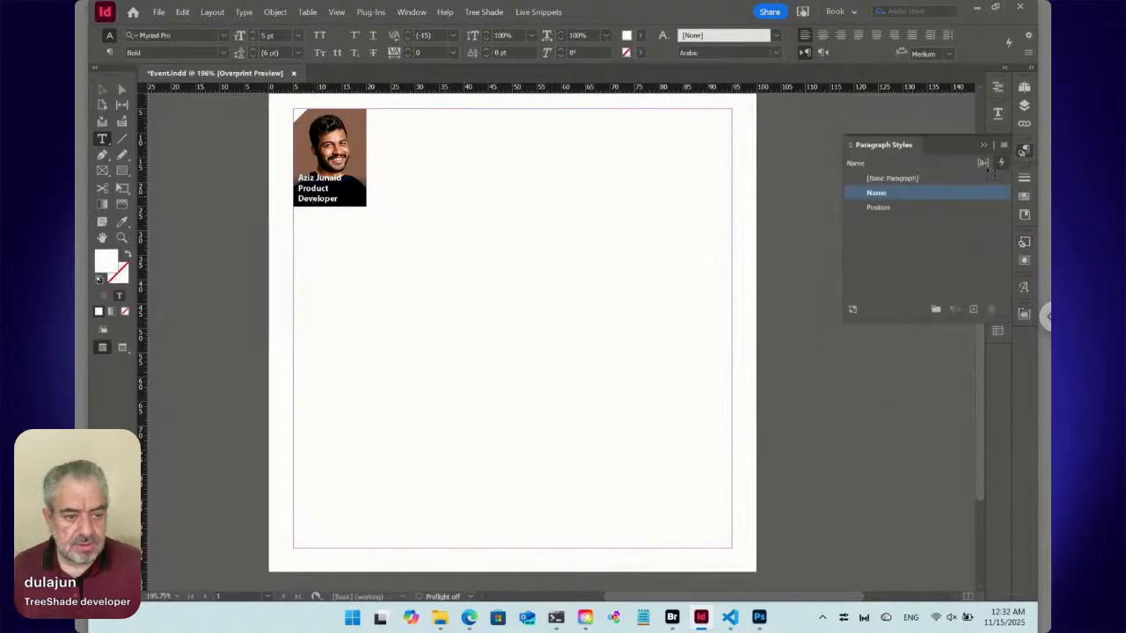
{"action": "right_click", "coordinate": [889, 193]}
{"action": "left_click", "coordinate": [905, 201]}
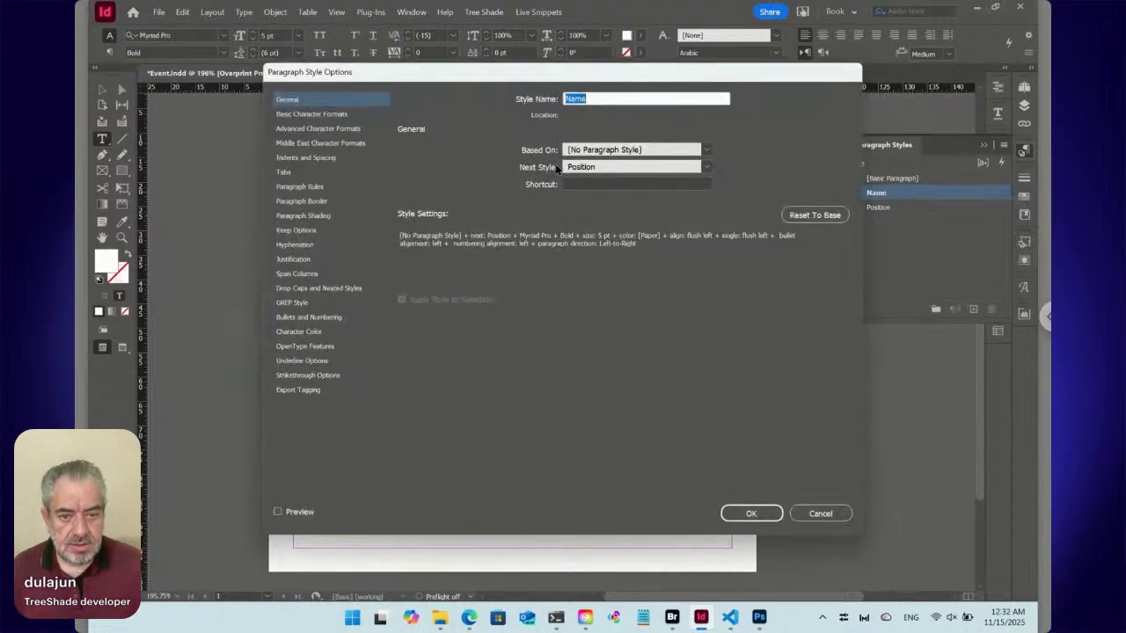
{"action": "left_click", "coordinate": [842, 509]}
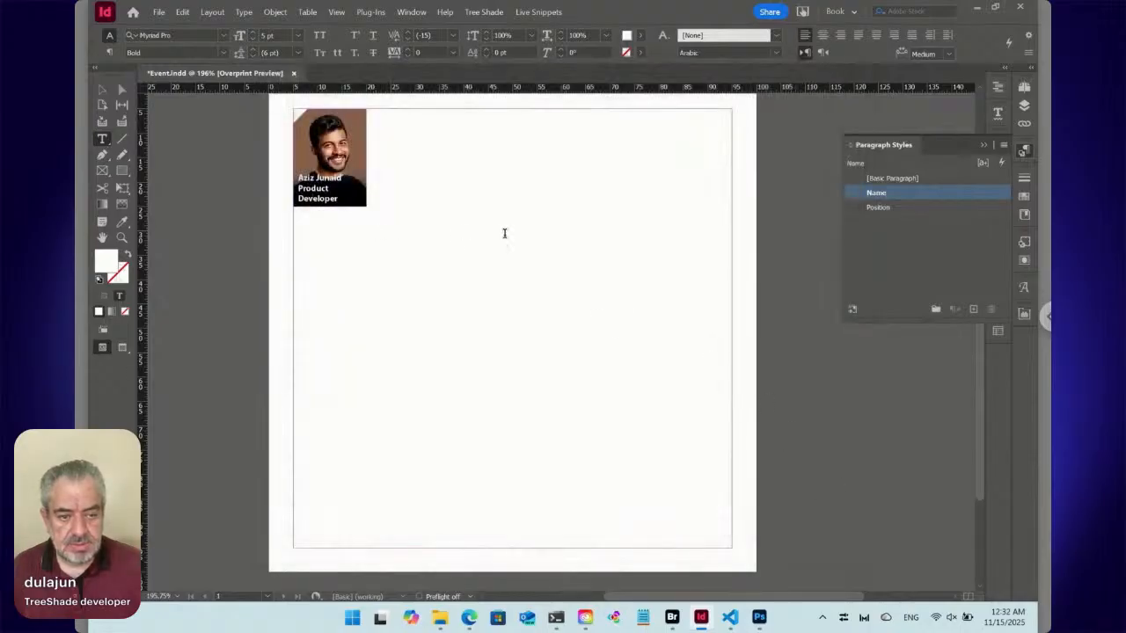
Check the paragraph style applied to the caption's different lines, and reselect the caption frame.
{"action": "key", "text": "Up"}
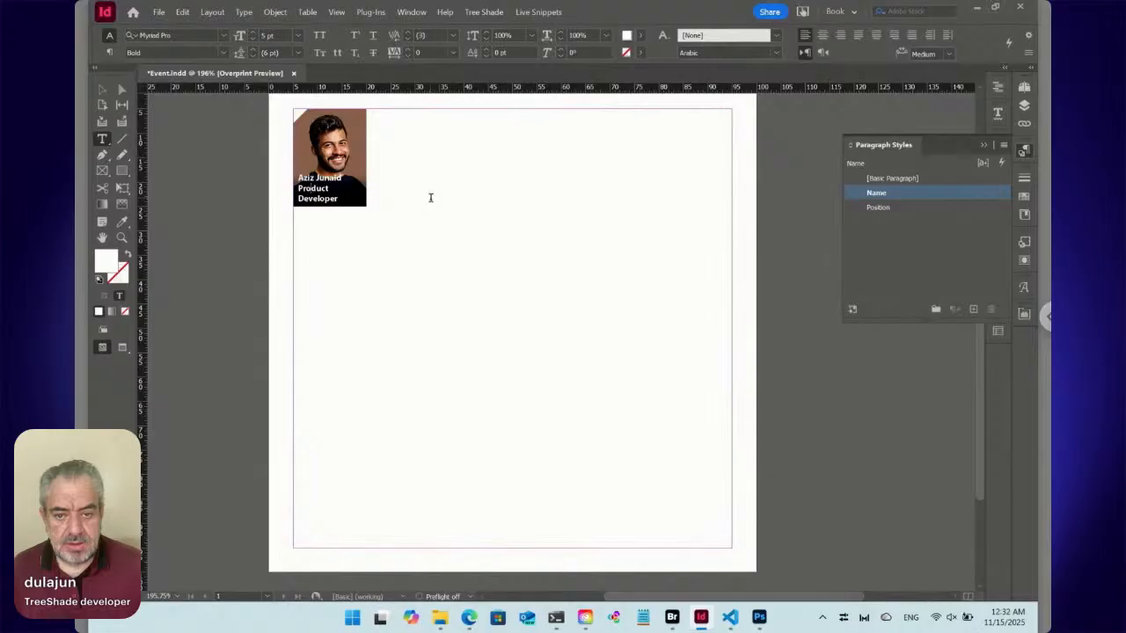
{"action": "key", "text": "Home"}
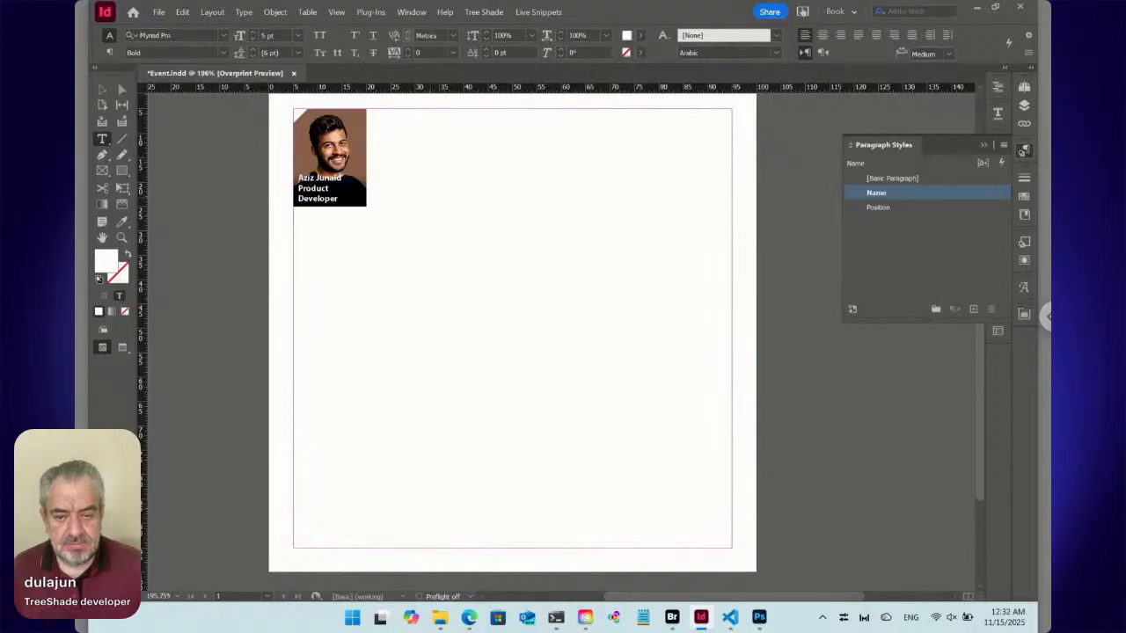
{"action": "key", "text": "Down"}
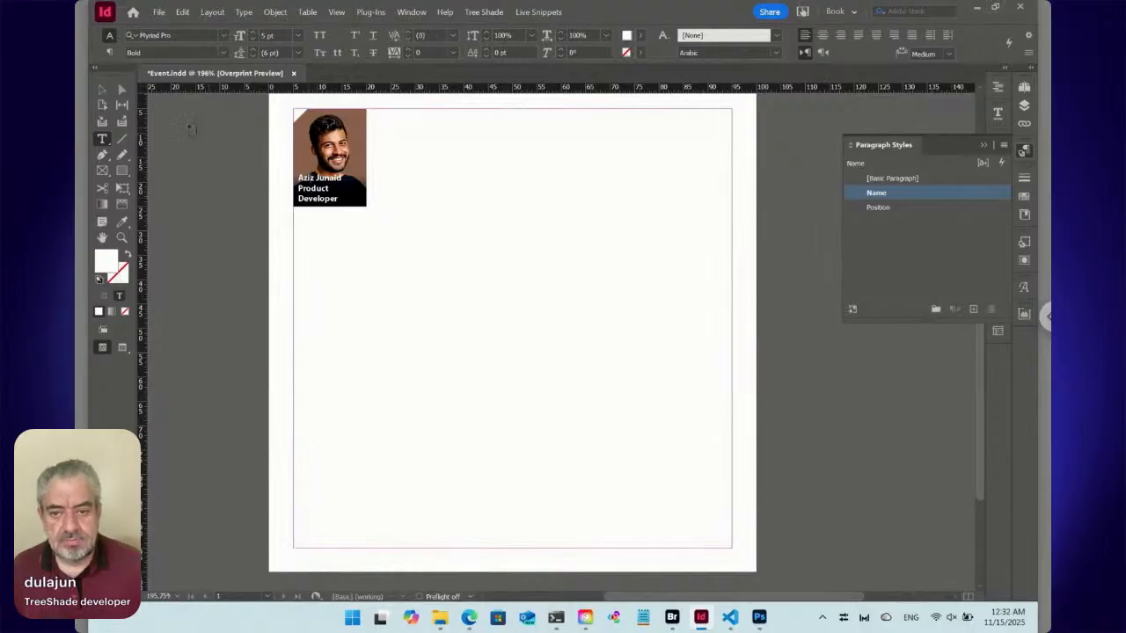
{"action": "left_click", "coordinate": [105, 90]}
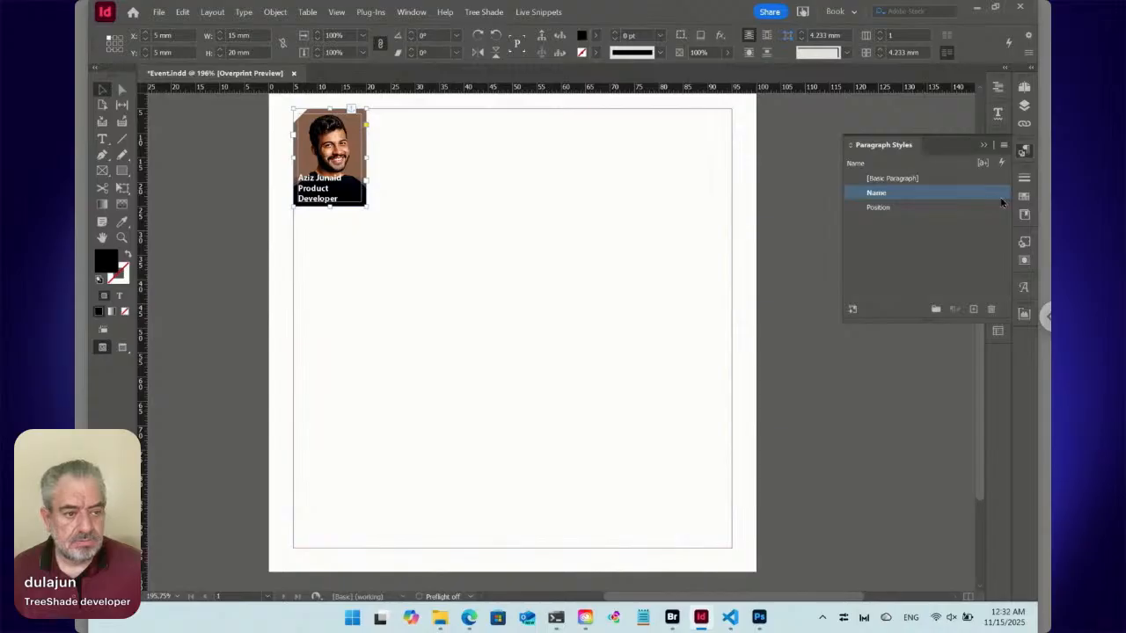
Redefine the Portrait Text object style from the selected caption frame's current anchored position overrides.
{"action": "left_click", "coordinate": [1024, 242]}
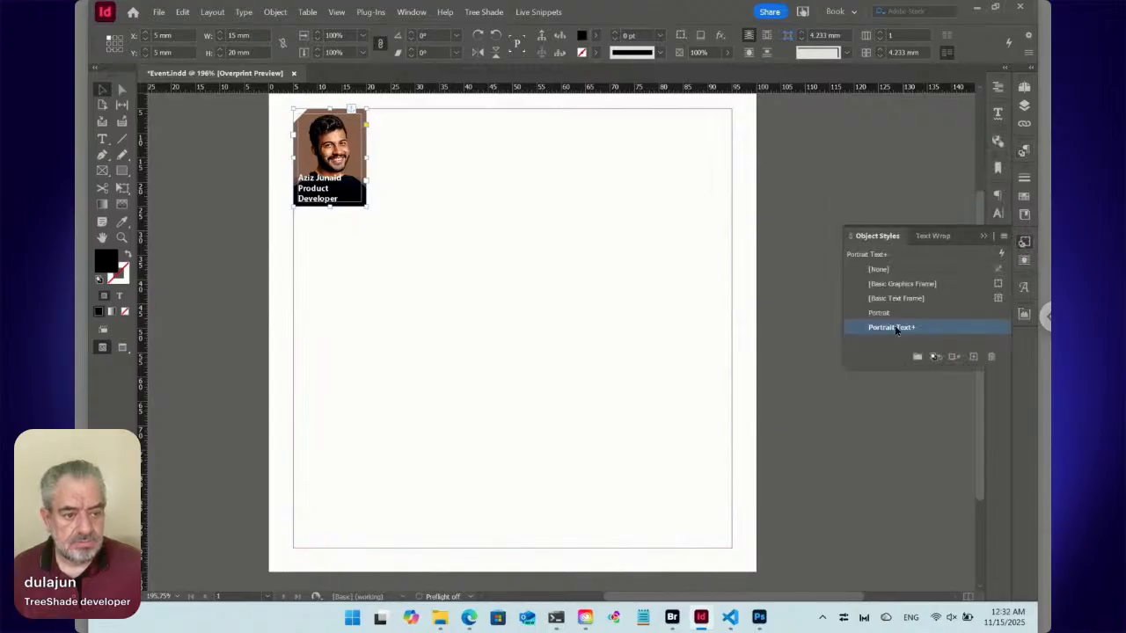
{"action": "left_click", "coordinate": [864, 332]}
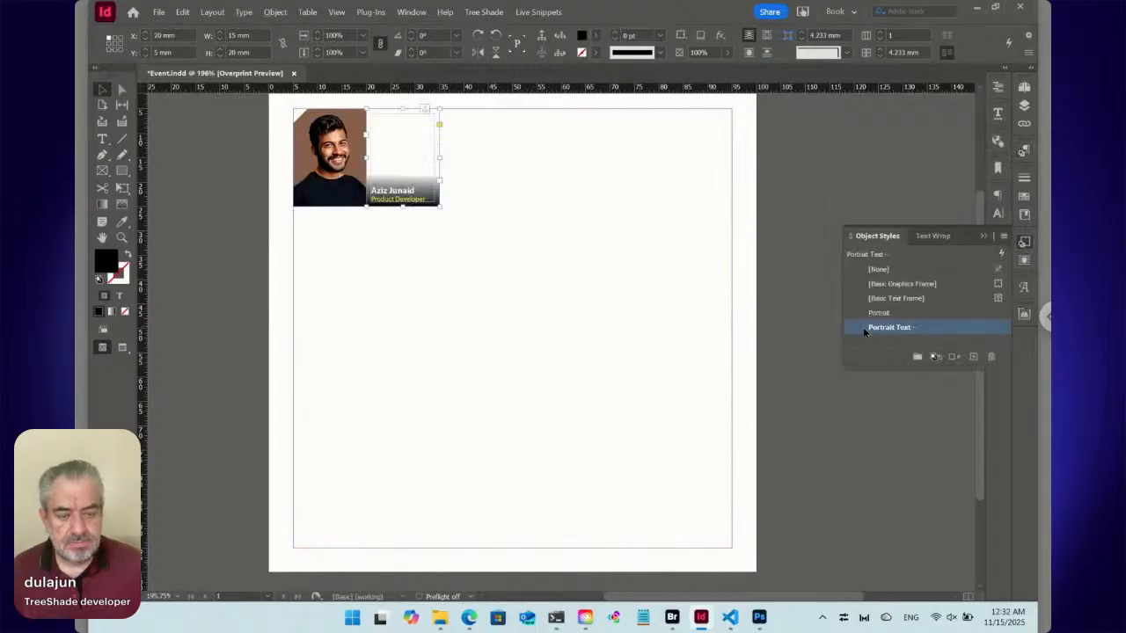
{"action": "key", "text": "ctrl+z"}
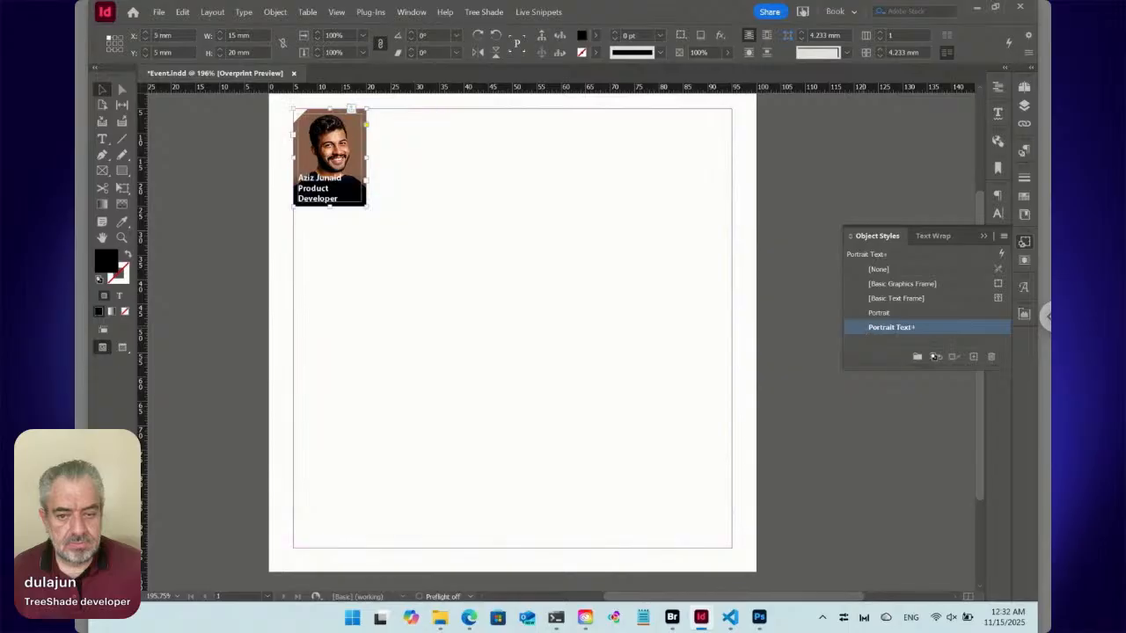
{"action": "right_click", "coordinate": [861, 332]}
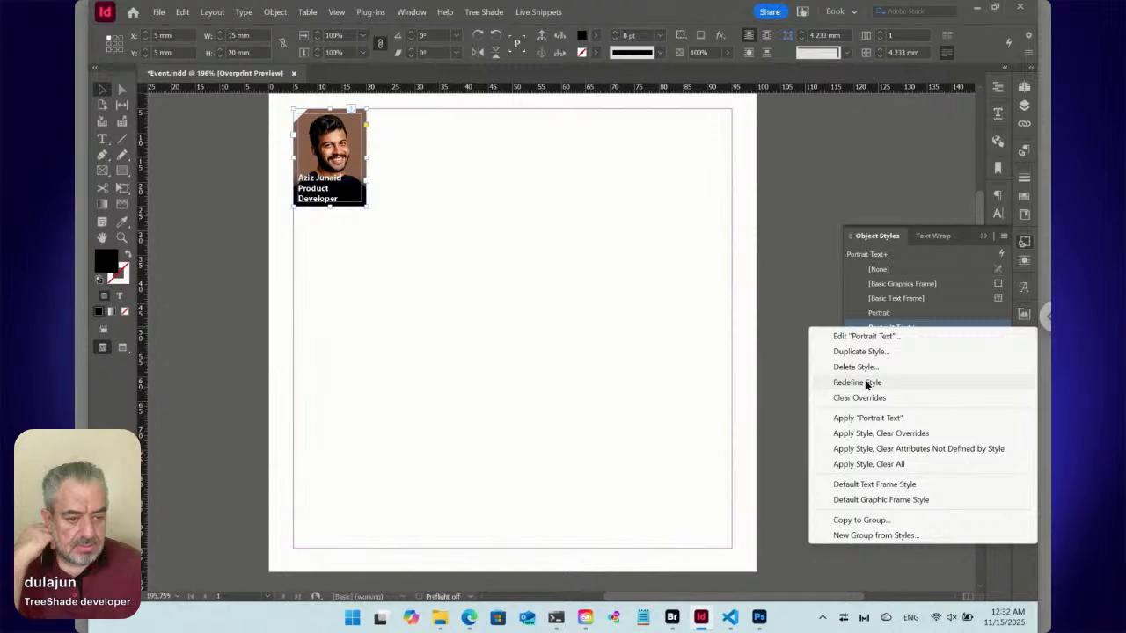
{"action": "left_click", "coordinate": [866, 383]}
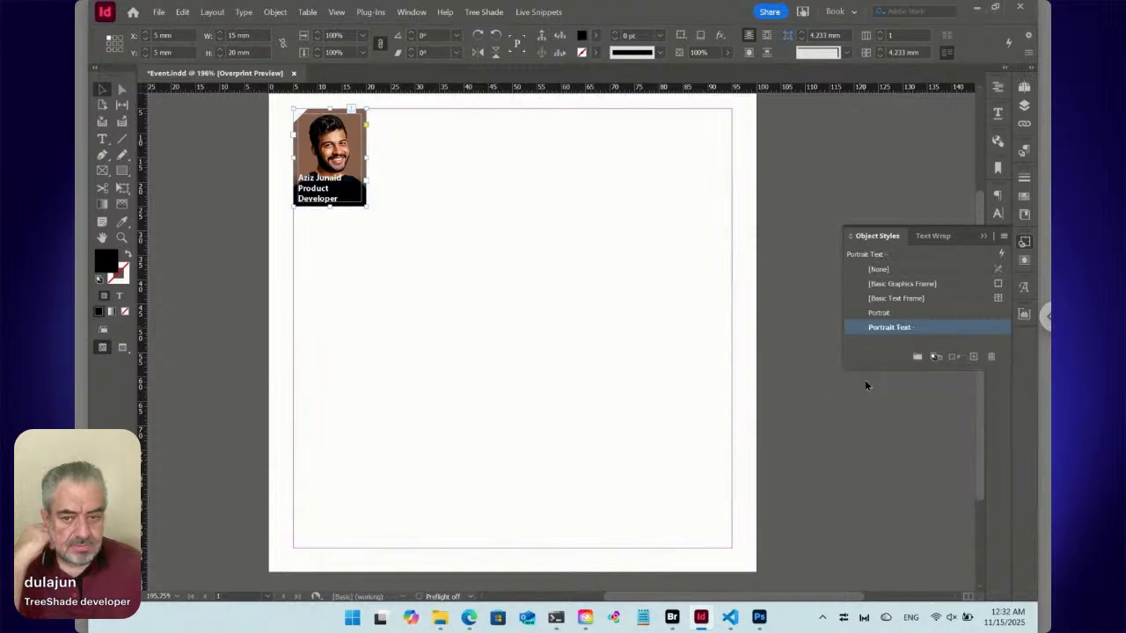
Check the Portrait Text style's paragraph style settings, then reapply the style to the caption frame and deselect it.
{"action": "double_click", "coordinate": [865, 332]}
{"action": "left_click", "coordinate": [562, 219]}
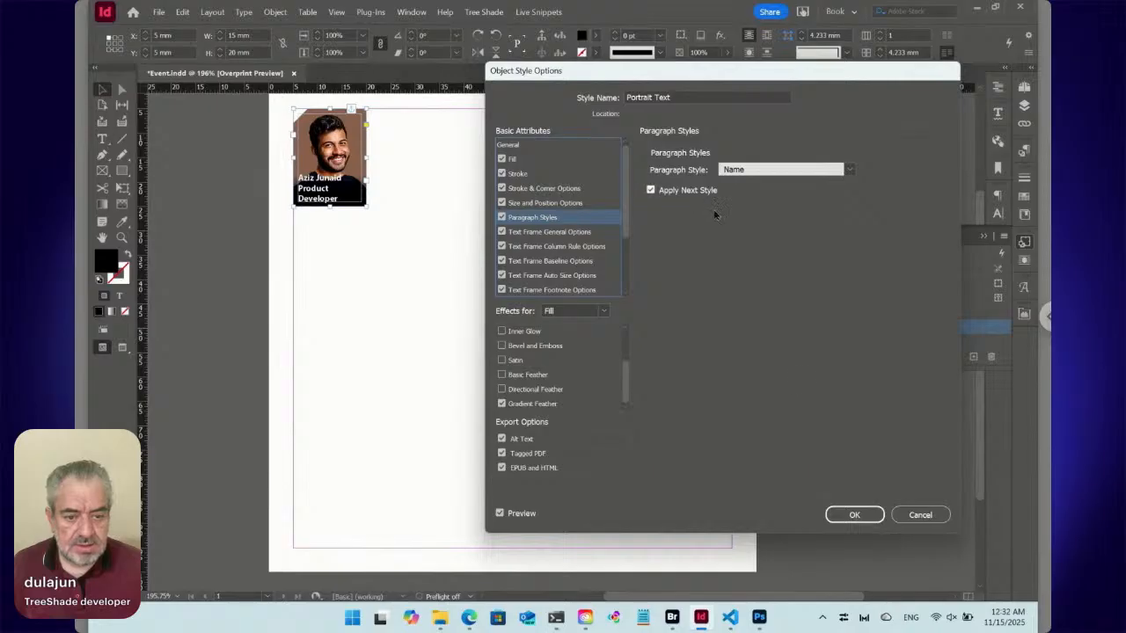
{"action": "left_click", "coordinate": [870, 515]}
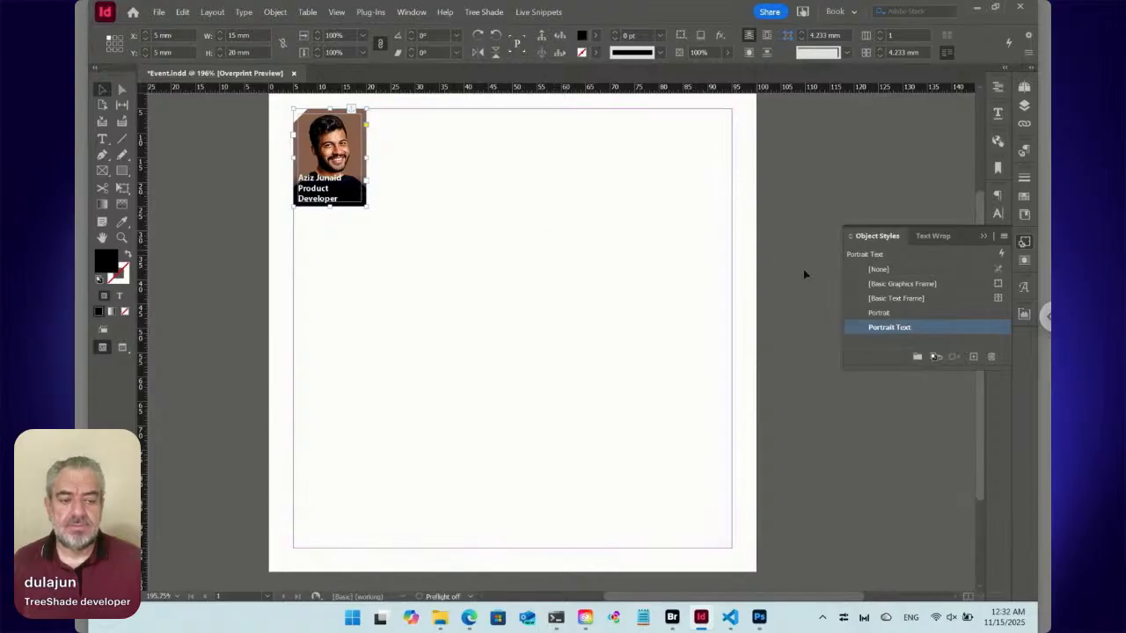
{"action": "left_click", "coordinate": [862, 331]}
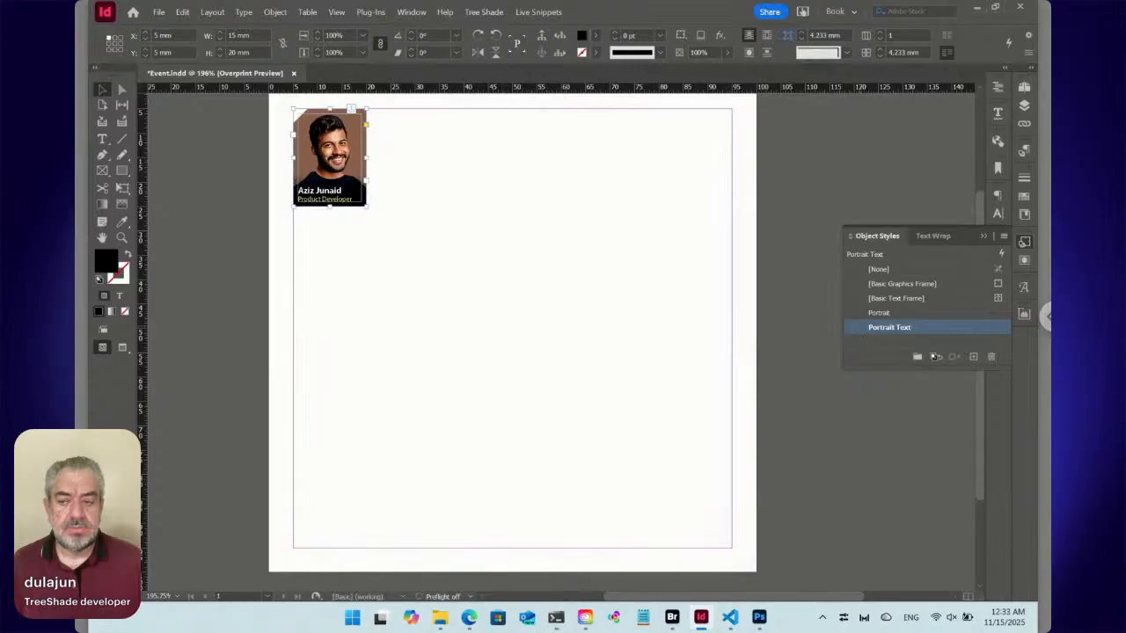
{"action": "left_click", "coordinate": [226, 179]}
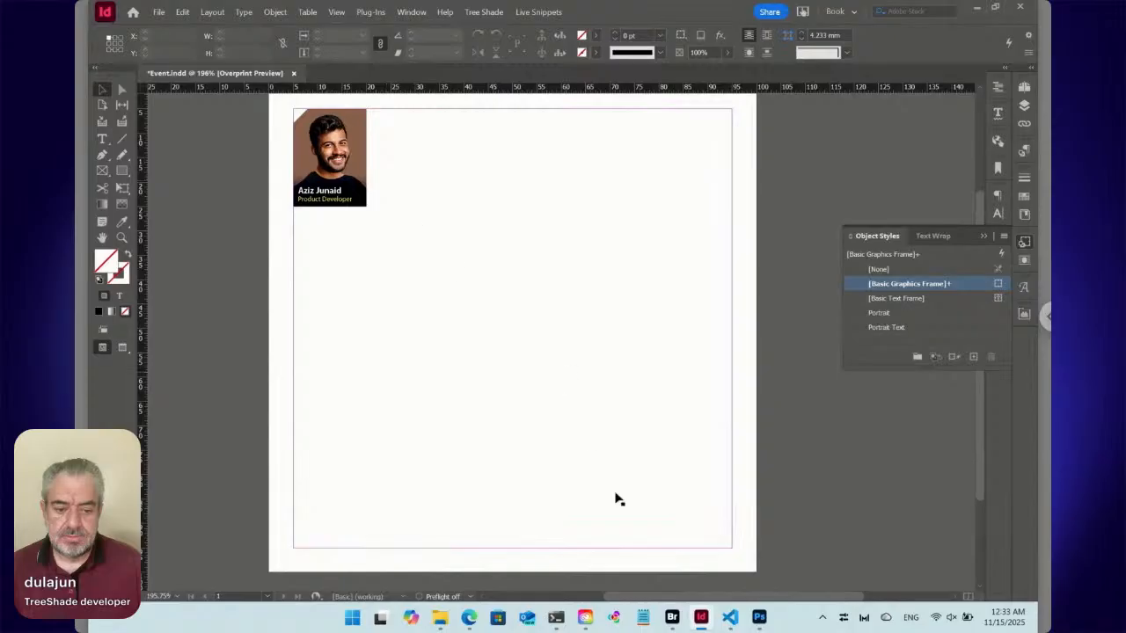
Switch to Adobe Bridge and create a folder named Speaker inside the Data folder.
{"action": "left_click", "coordinate": [673, 620]}
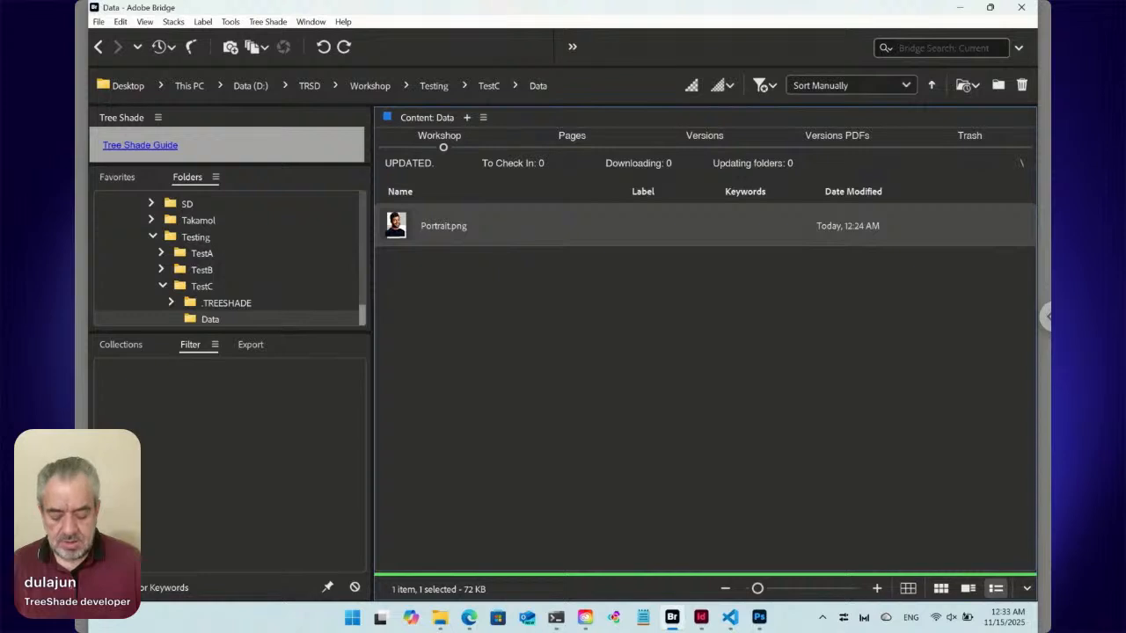
{"action": "key", "text": "ctrl+shift+n"}
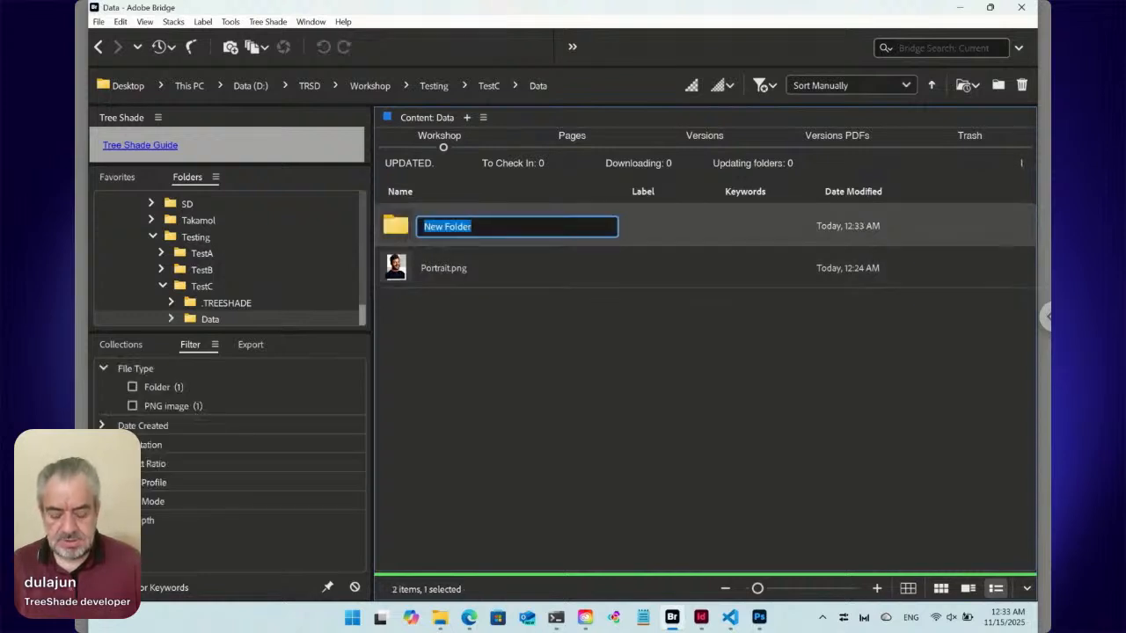
{"action": "type", "text": "Speaker"}
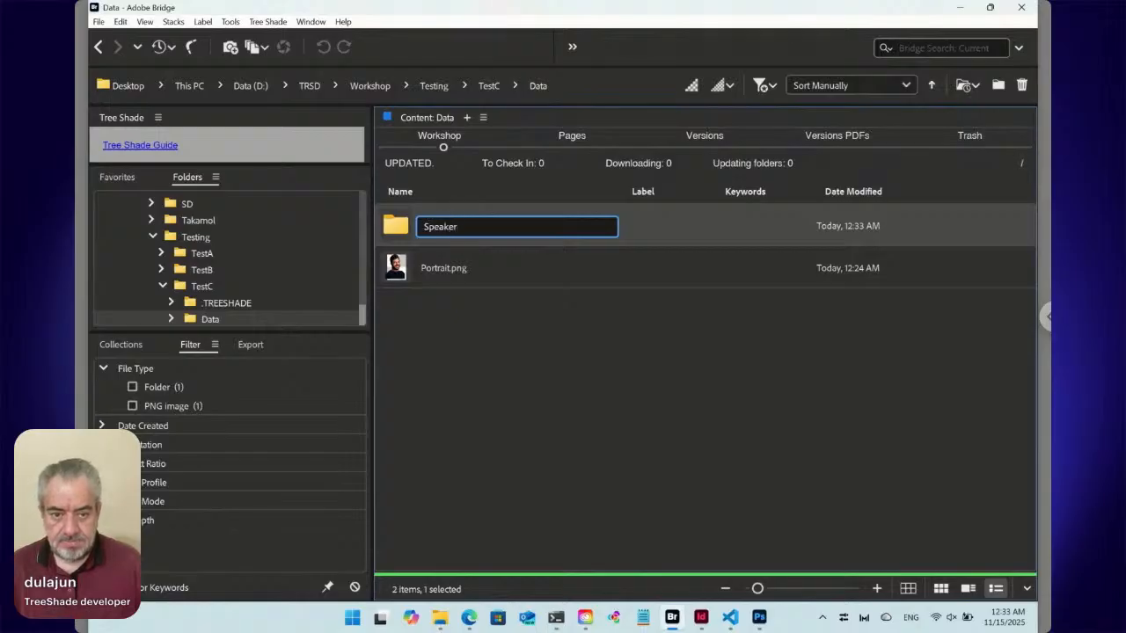
{"action": "key", "text": "Return"}
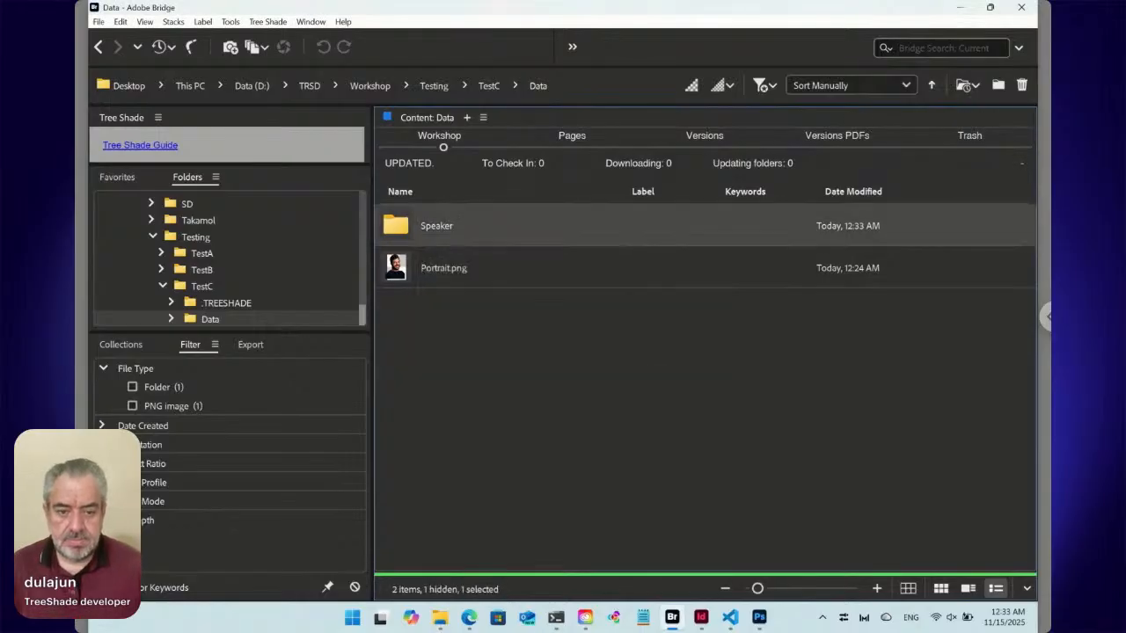
Pick Portrait.png for change and move it into the Speaker folder with TreeShade's Move Here command.
{"action": "left_click", "coordinate": [405, 279]}
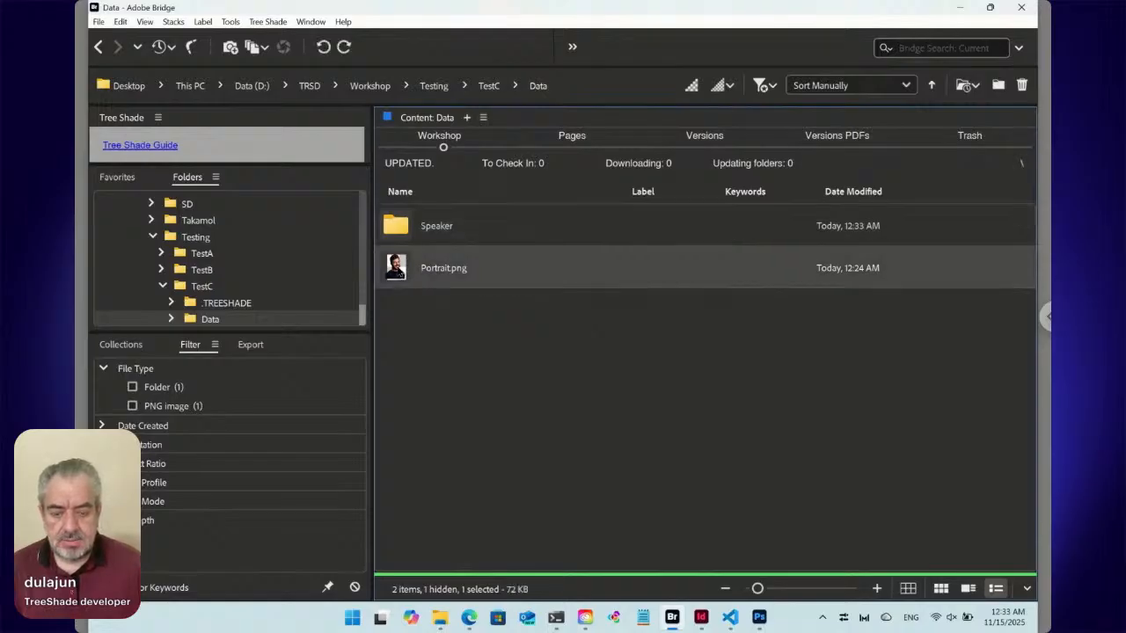
{"action": "right_click", "coordinate": [405, 272]}
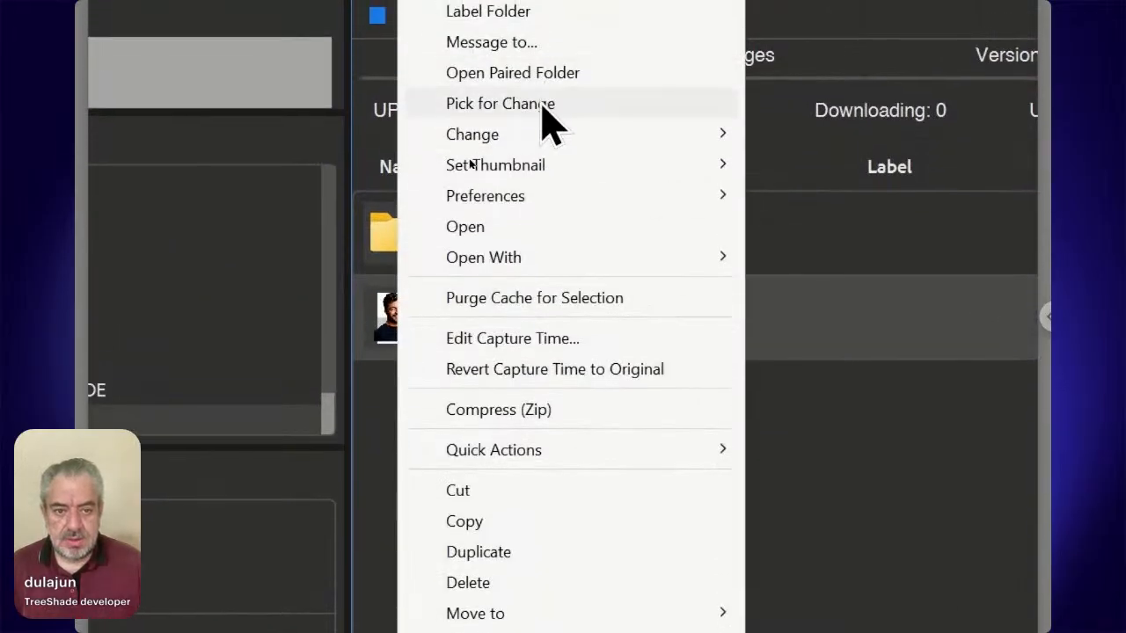
{"action": "left_click", "coordinate": [543, 106]}
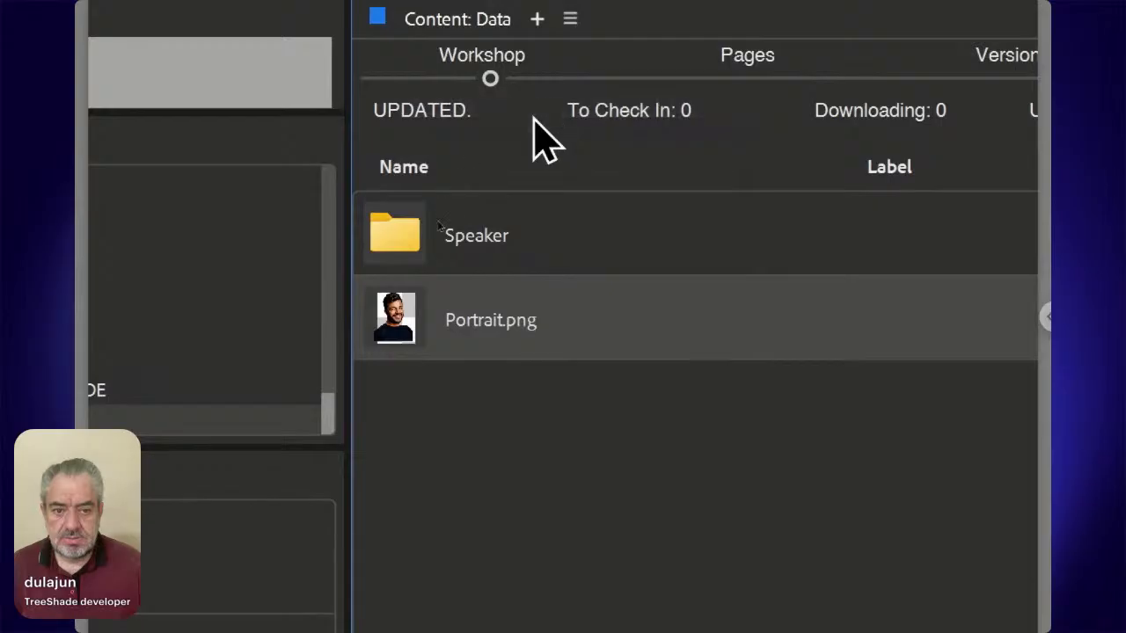
{"action": "double_click", "coordinate": [412, 234]}
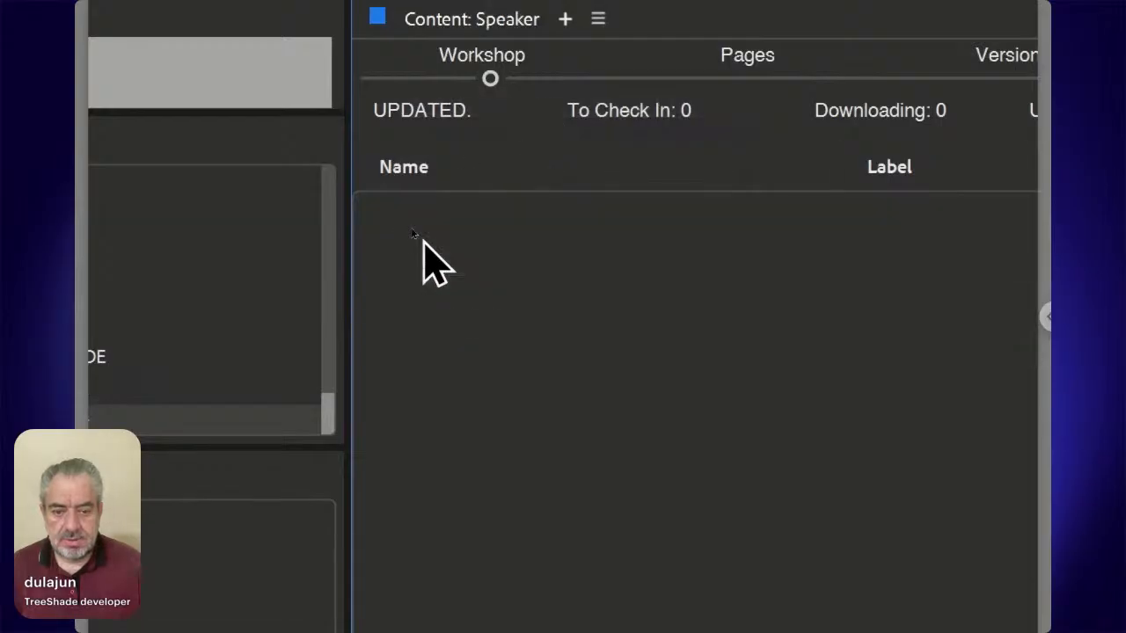
{"action": "right_click", "coordinate": [455, 323]}
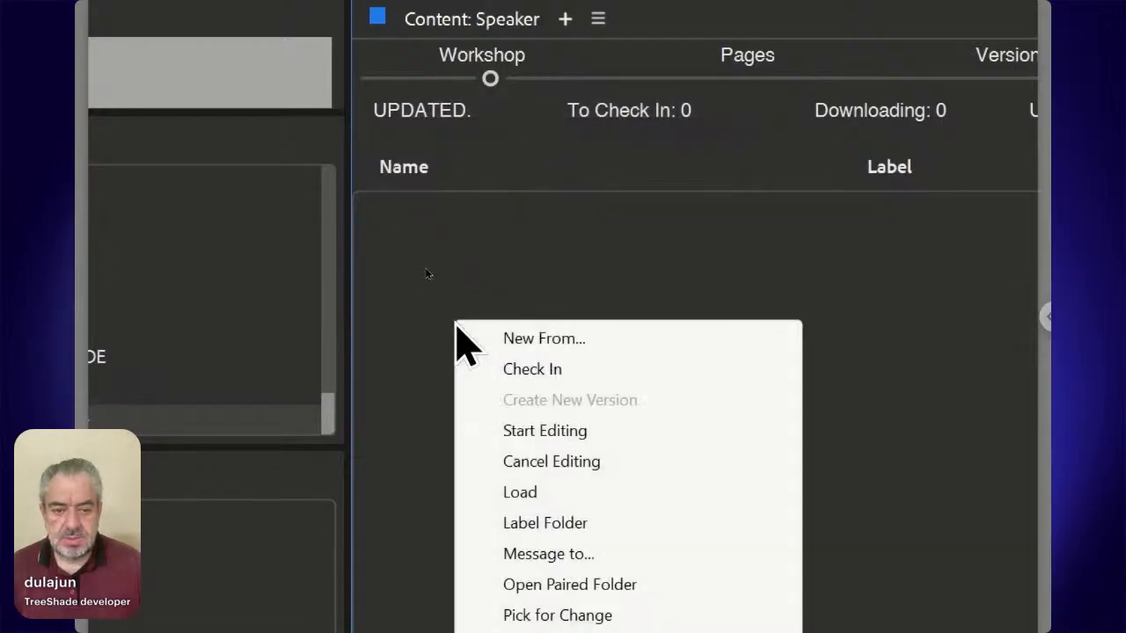
{"action": "mouse_move", "coordinate": [664, 532]}
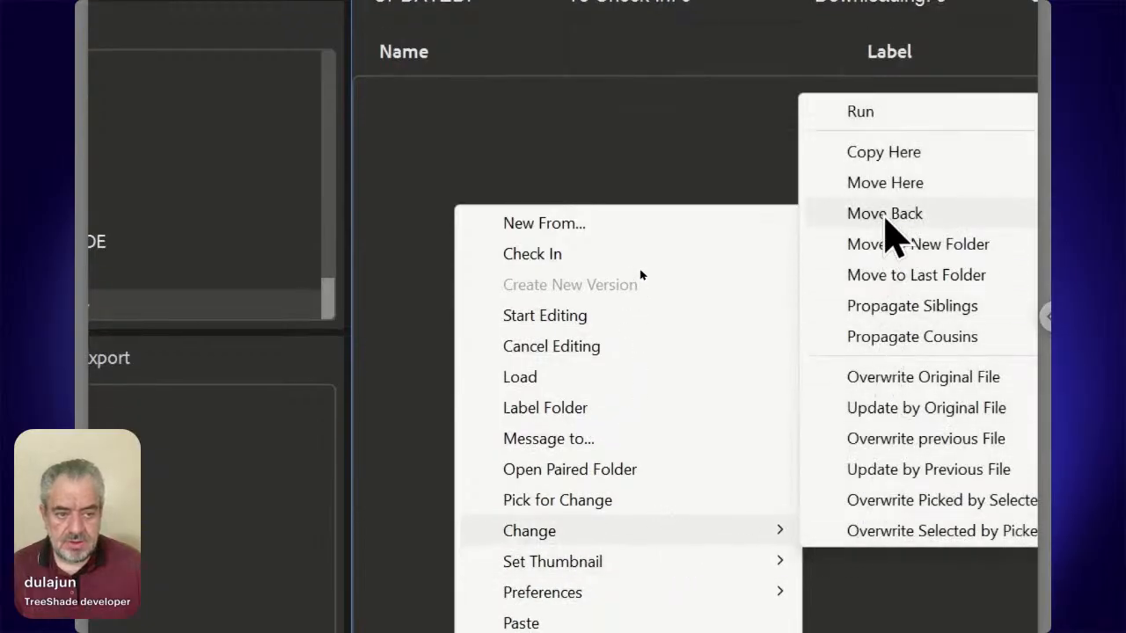
{"action": "left_click", "coordinate": [883, 185]}
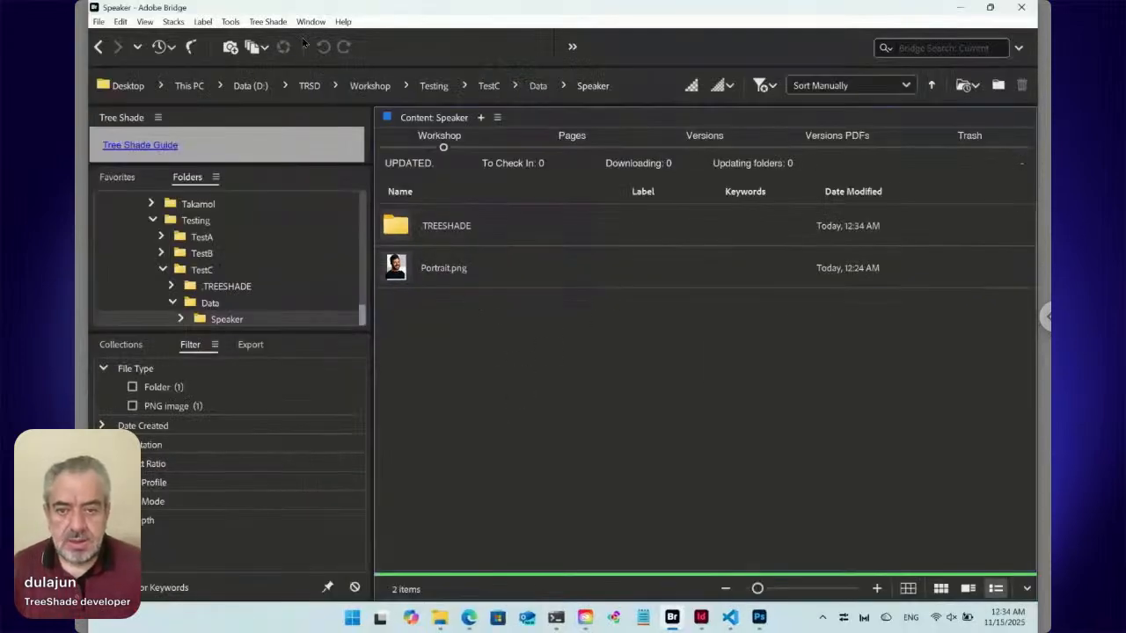
Create a new TreeShade text file named Caption in the Speaker folder.
{"action": "left_click", "coordinate": [270, 22]}
{"action": "mouse_move", "coordinate": [276, 36]}
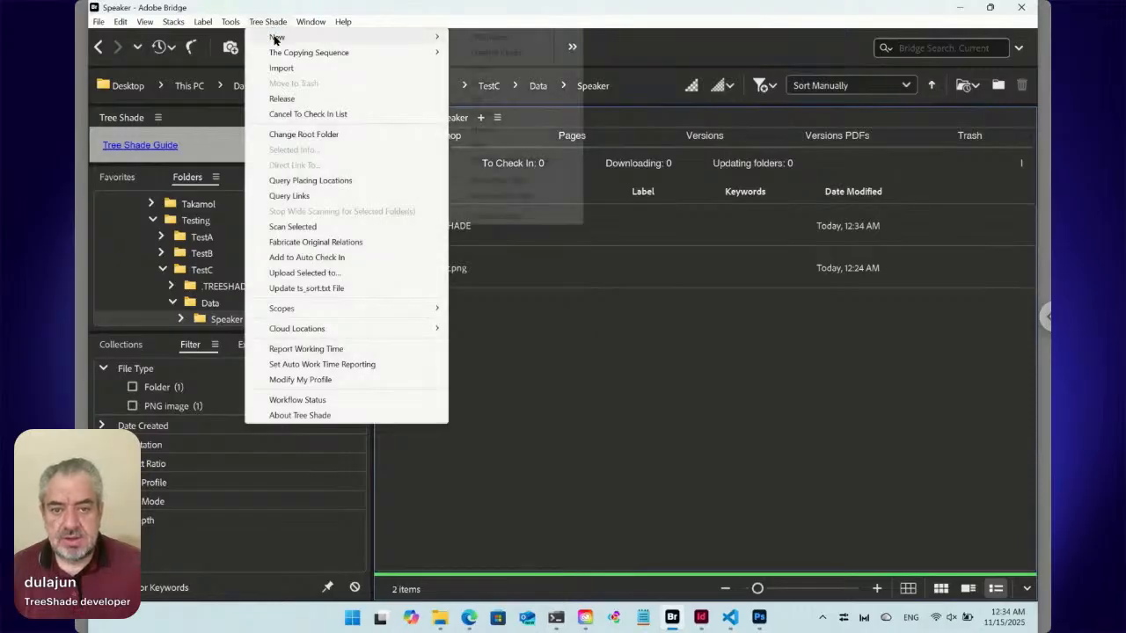
{"action": "left_click", "coordinate": [492, 145]}
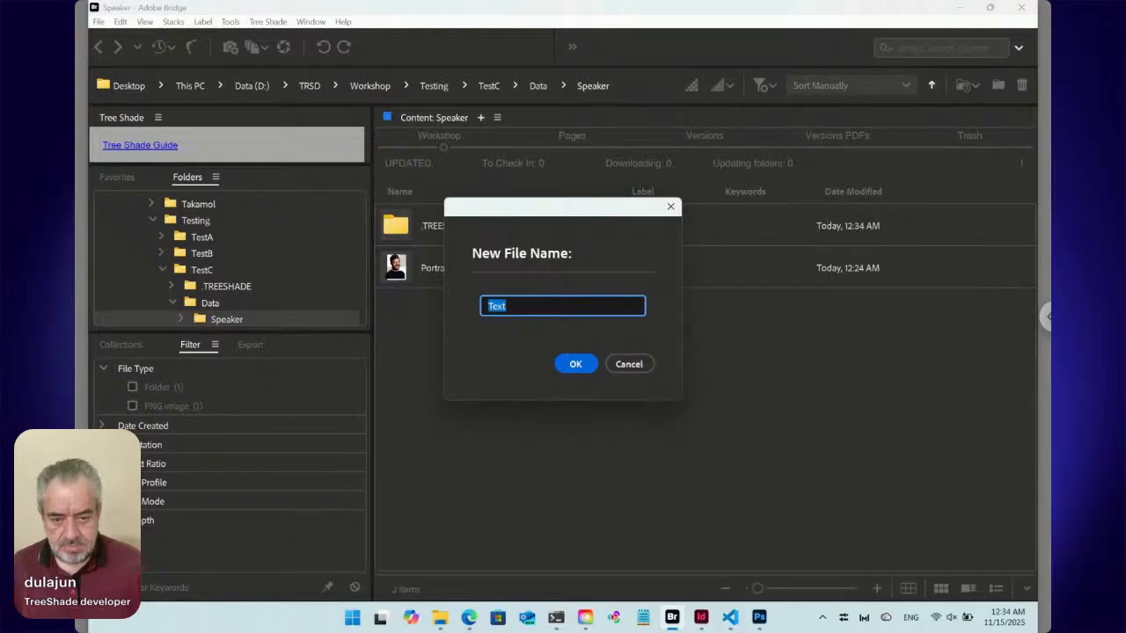
{"action": "type", "text": "Caption"}
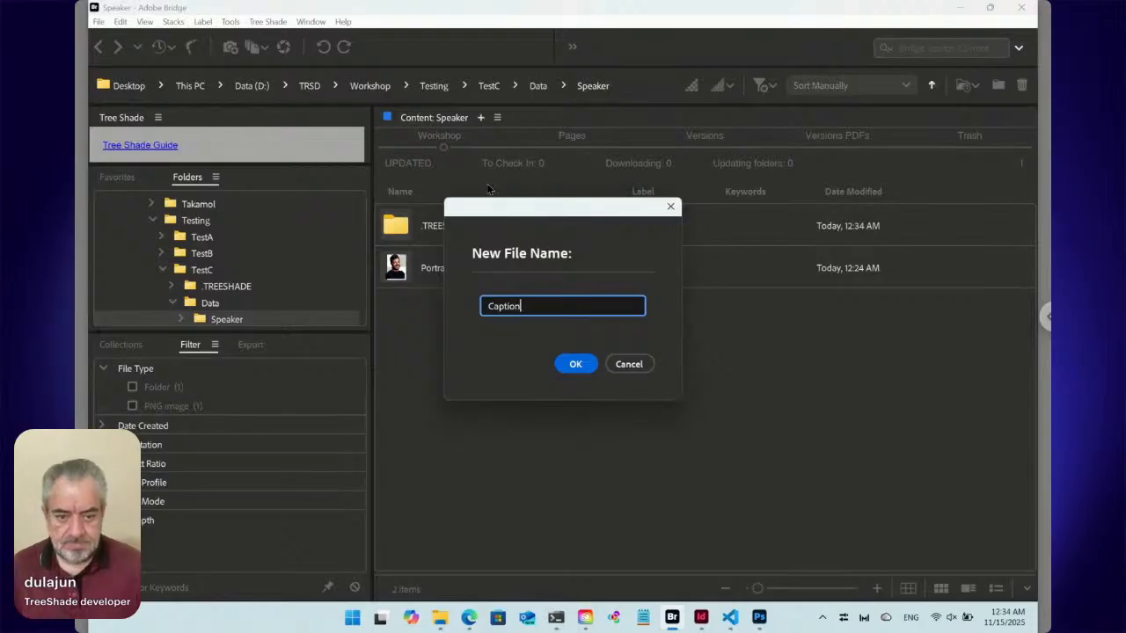
{"action": "left_click", "coordinate": [585, 366]}
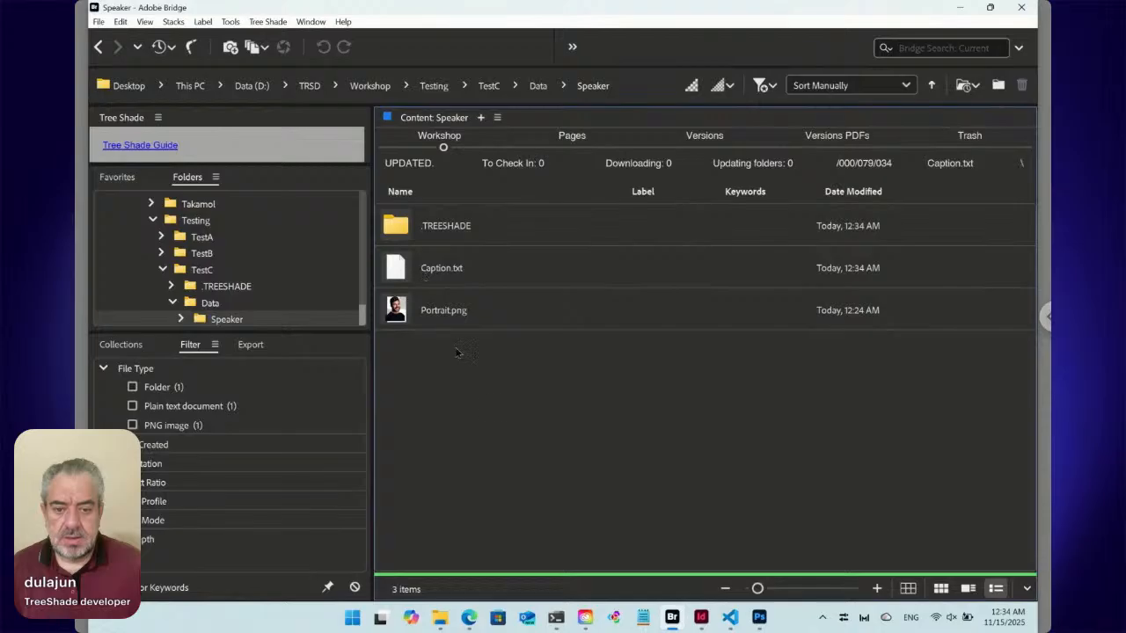
{"action": "key", "text": "ctrl+shift+n"}
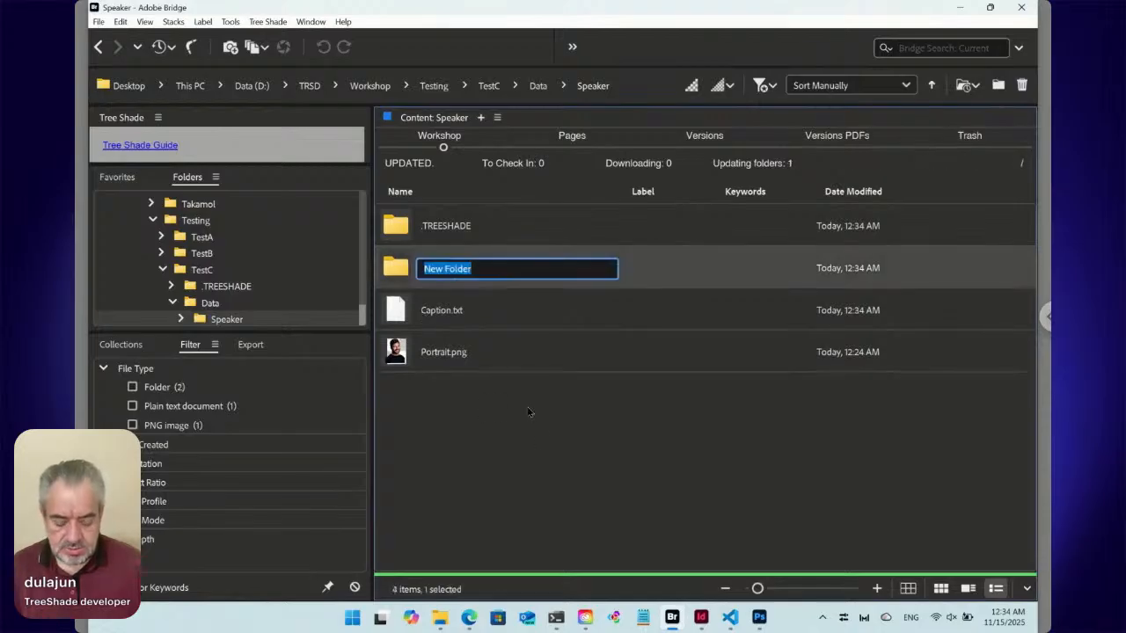
{"action": "type", "text": "Caption"}
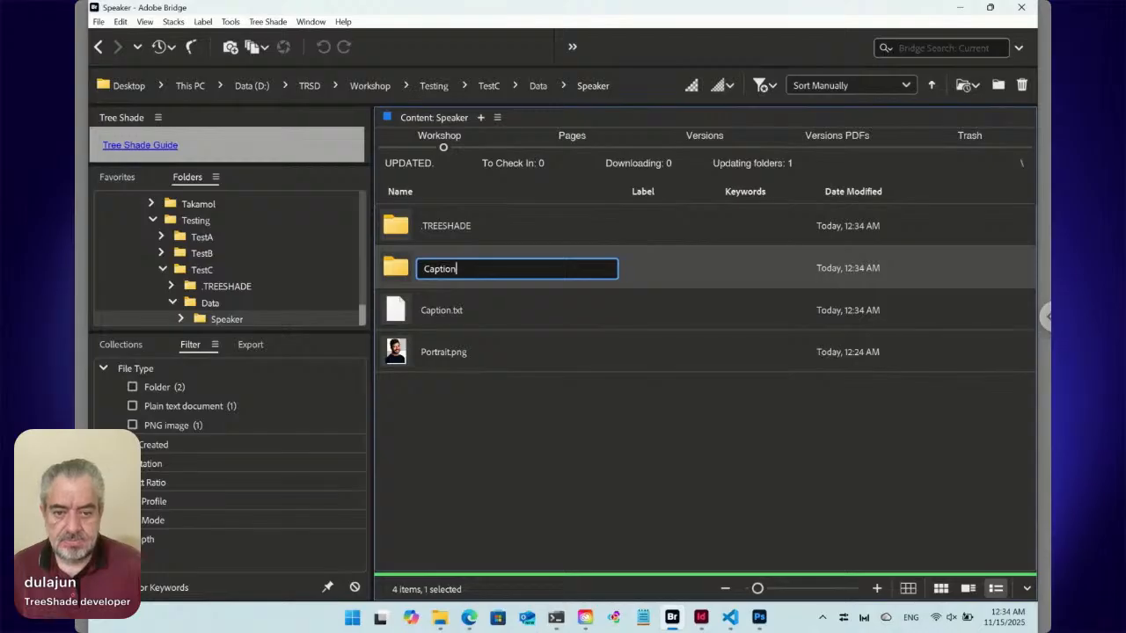
{"action": "key", "text": "Return"}
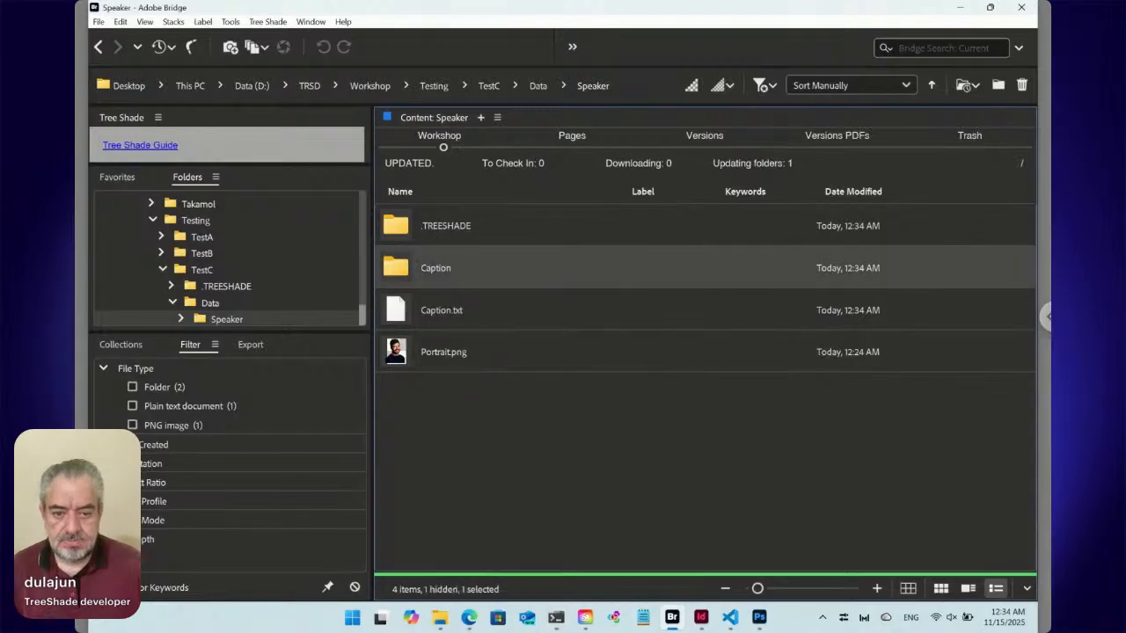
{"action": "double_click", "coordinate": [398, 268]}
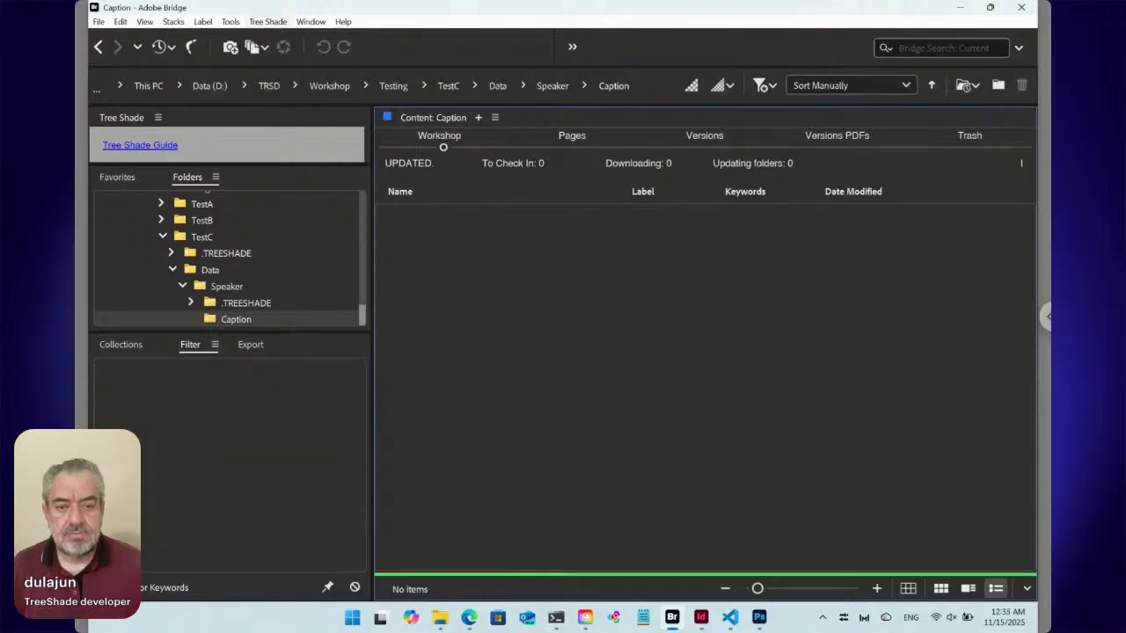
{"action": "left_click", "coordinate": [99, 48]}
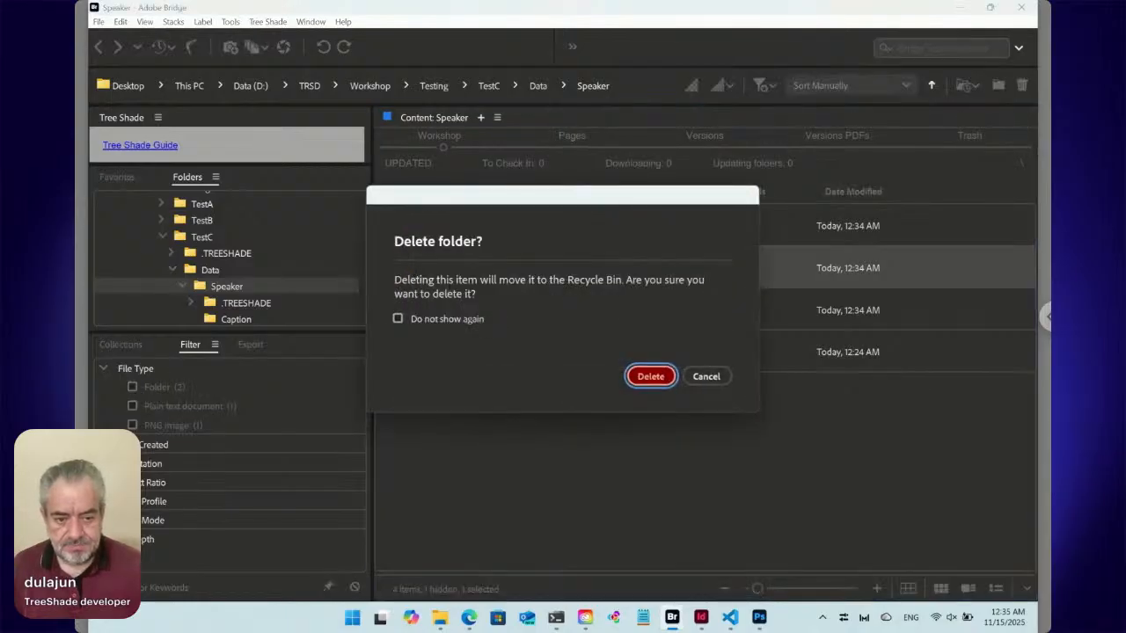
{"action": "left_click", "coordinate": [651, 377]}
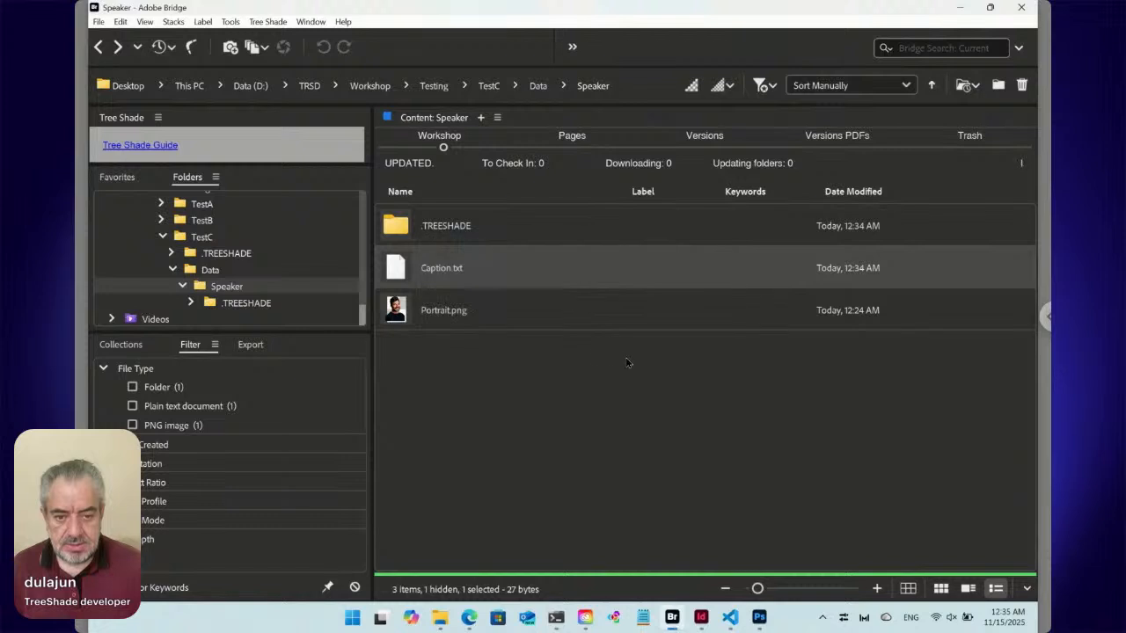
Replace the placeholder content of Caption.txt with "First and Last" on one line and "Job Position" on the next.
{"action": "double_click", "coordinate": [399, 270]}
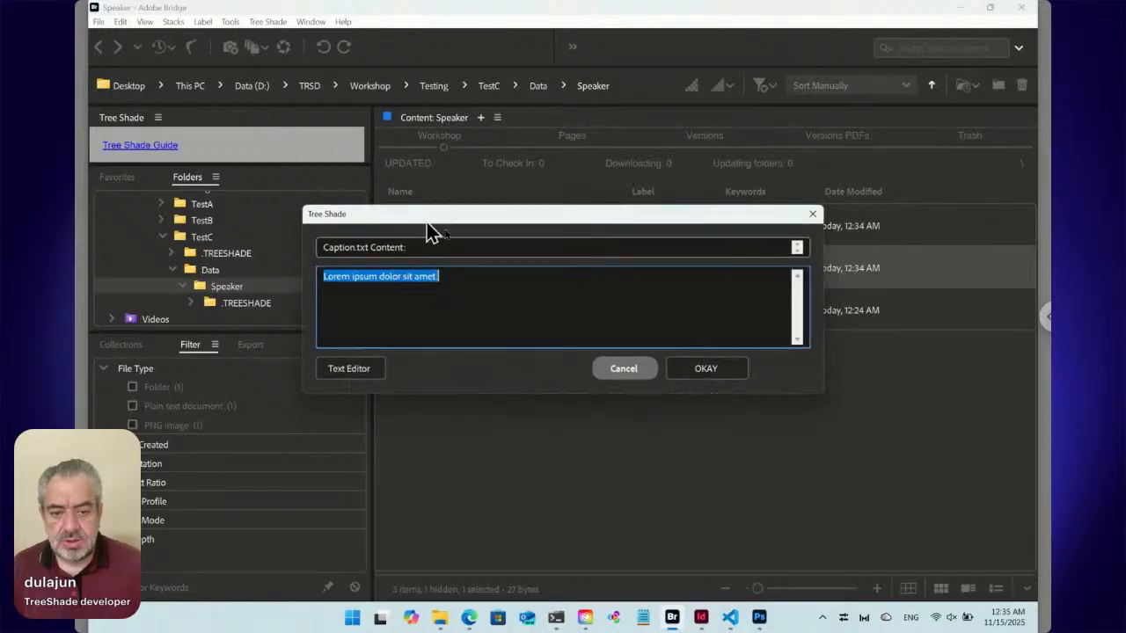
{"action": "left_click_drag", "start_coordinate": [425, 219], "coordinate": [591, 301]}
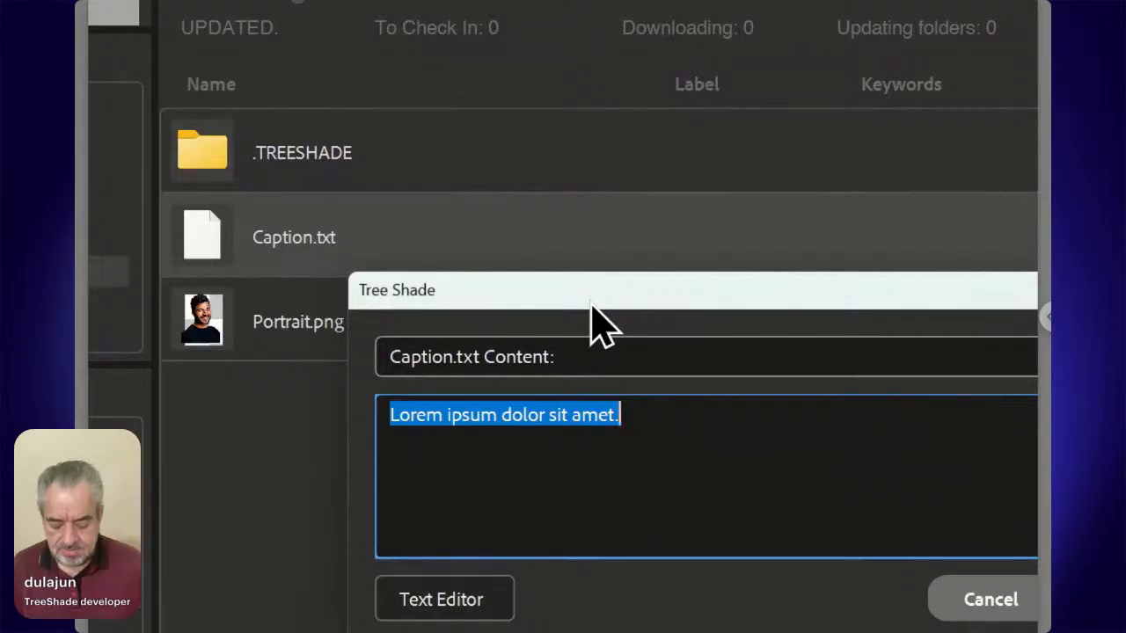
{"action": "type", "text": "Aziz"}
{"action": "key", "text": "ctrl+a"}
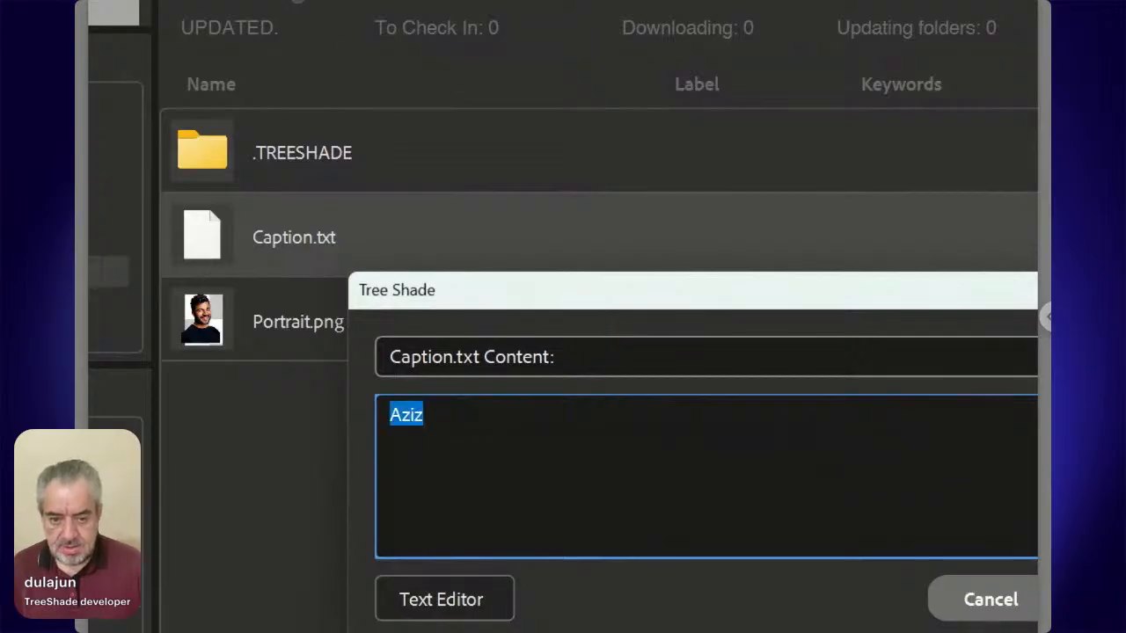
{"action": "type", "text": "F"}
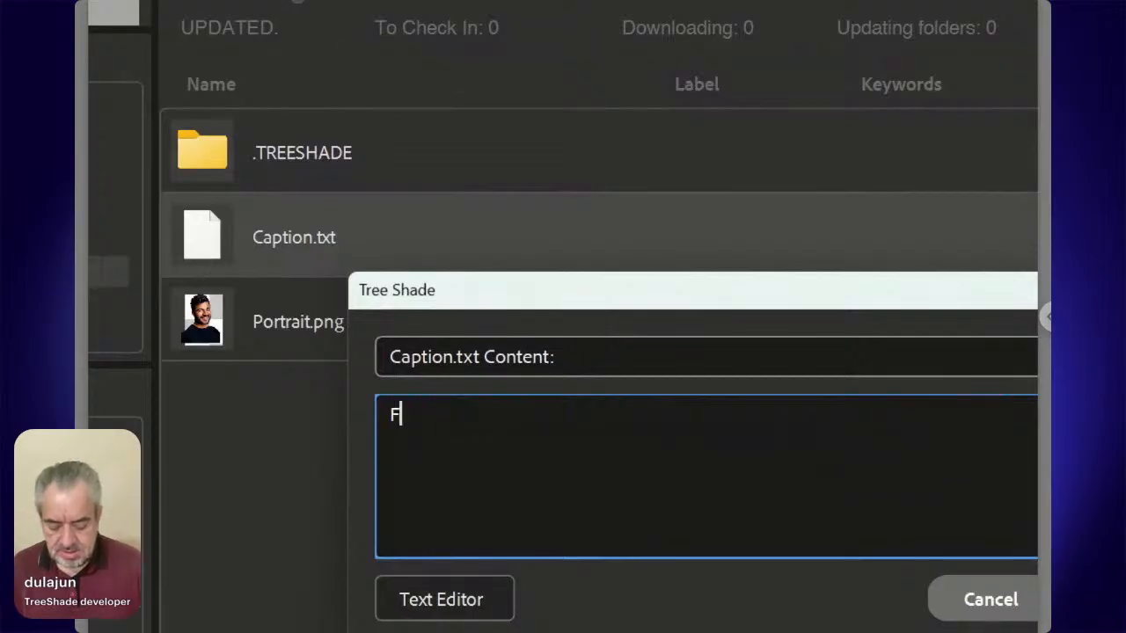
{"action": "type", "text": "irst and "}
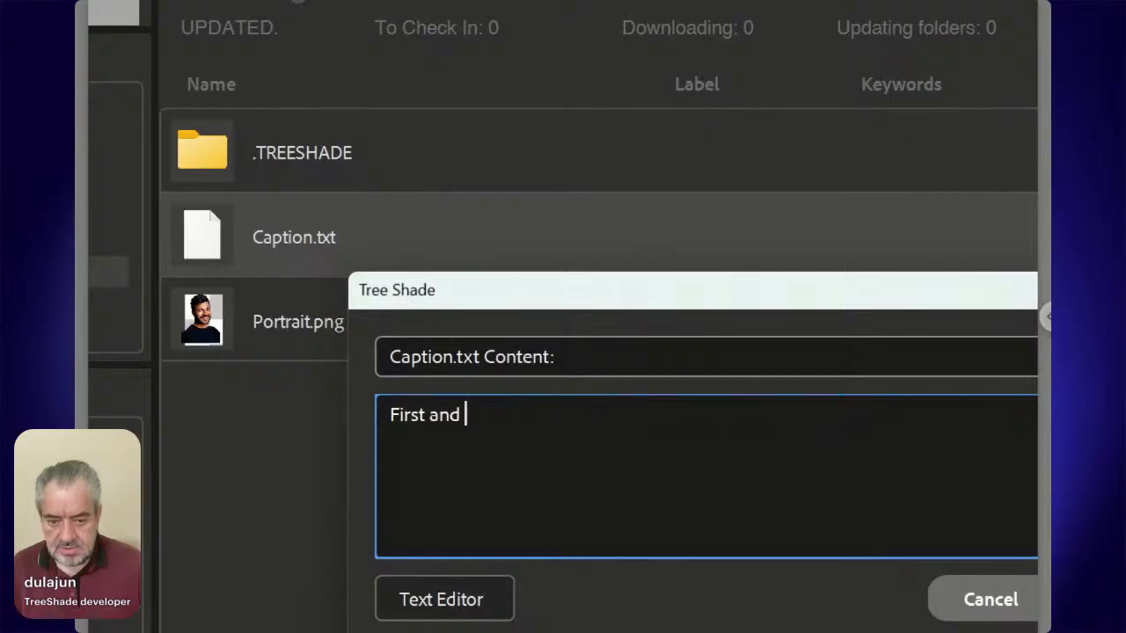
{"action": "type", "text": "Last "}
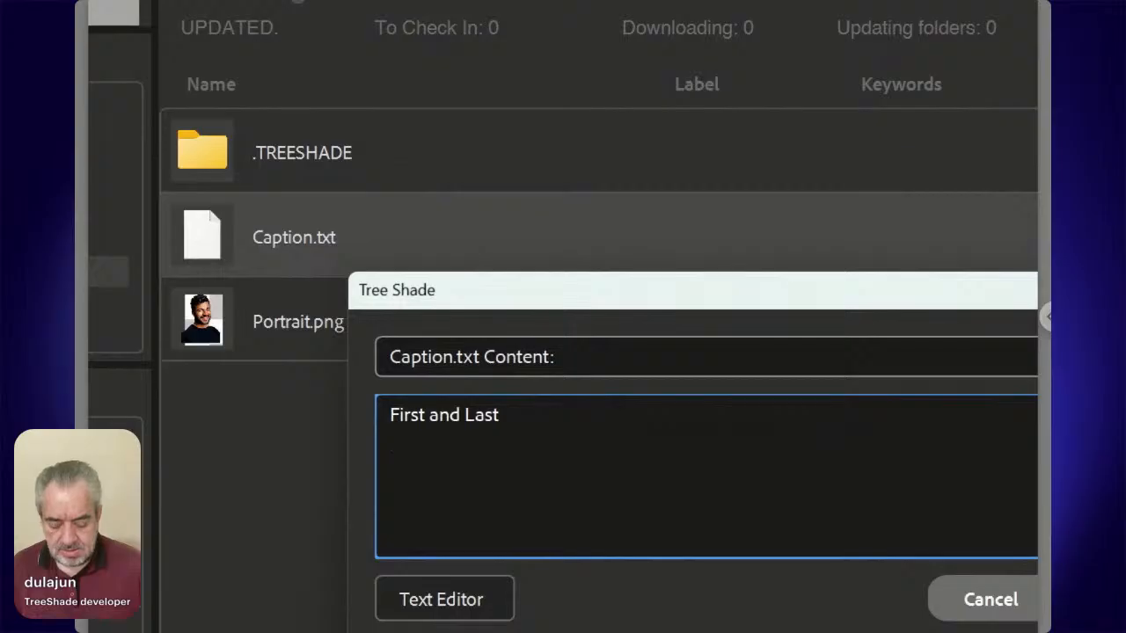
{"action": "type", "text": "Job "}
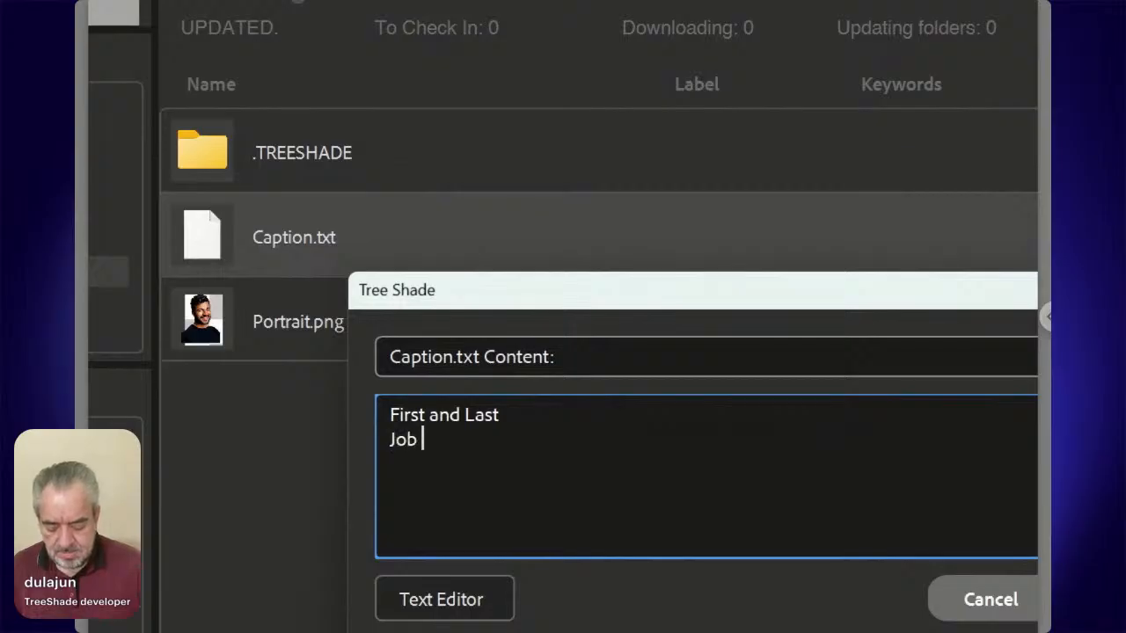
{"action": "type", "text": "Posito"}
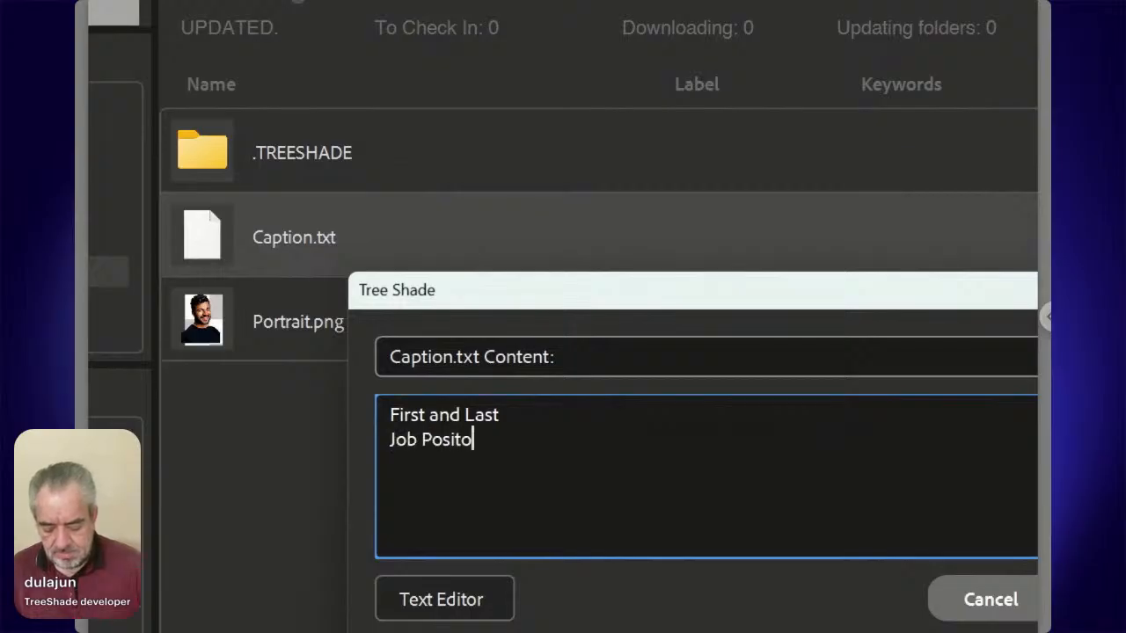
{"action": "type", "text": "ion"}
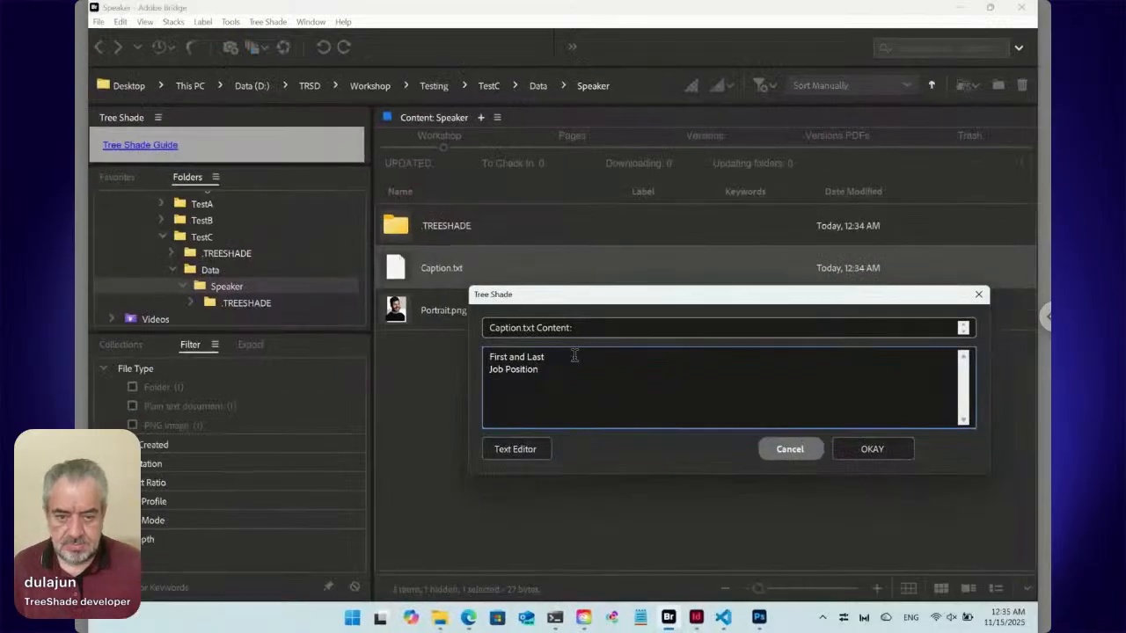
{"action": "left_click", "coordinate": [886, 449]}
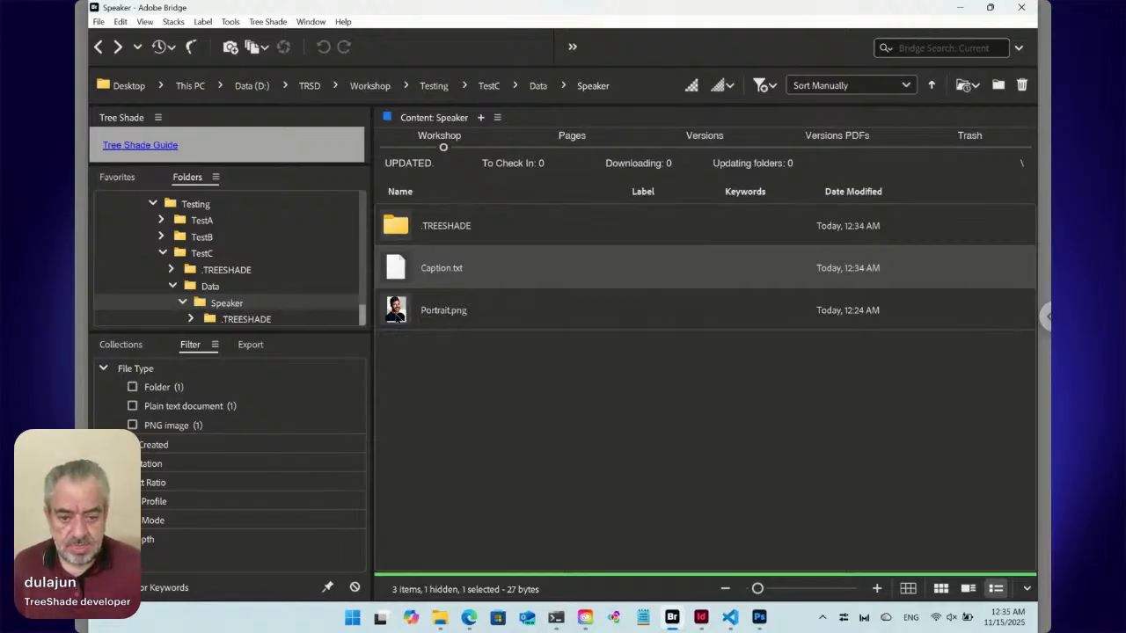
Reorder Portrait.png above Caption.txt in the Speaker folder and update its ts_sort.txt file with TreeShade.
{"action": "left_click_drag", "start_coordinate": [396, 317], "coordinate": [409, 257]}
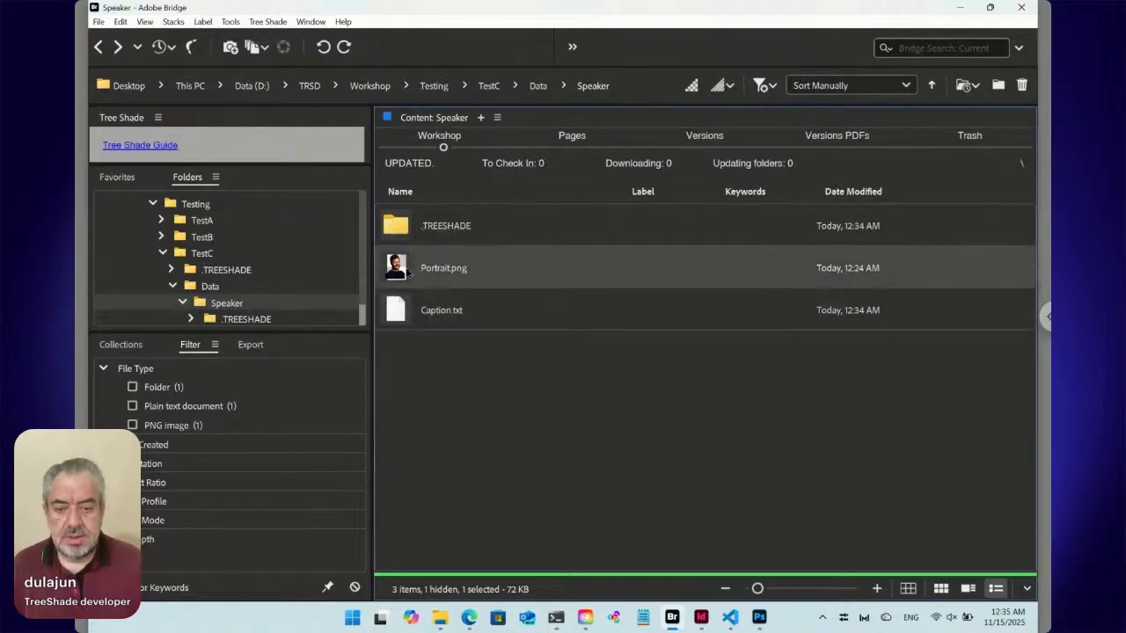
{"action": "left_click", "coordinate": [261, 24]}
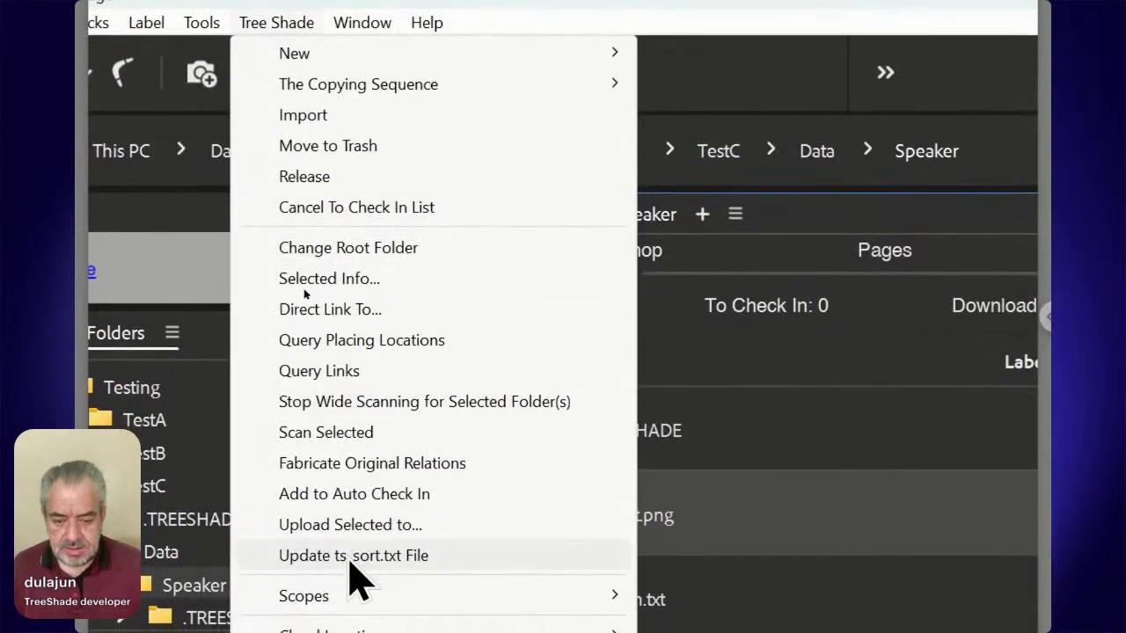
{"action": "left_click", "coordinate": [350, 563]}
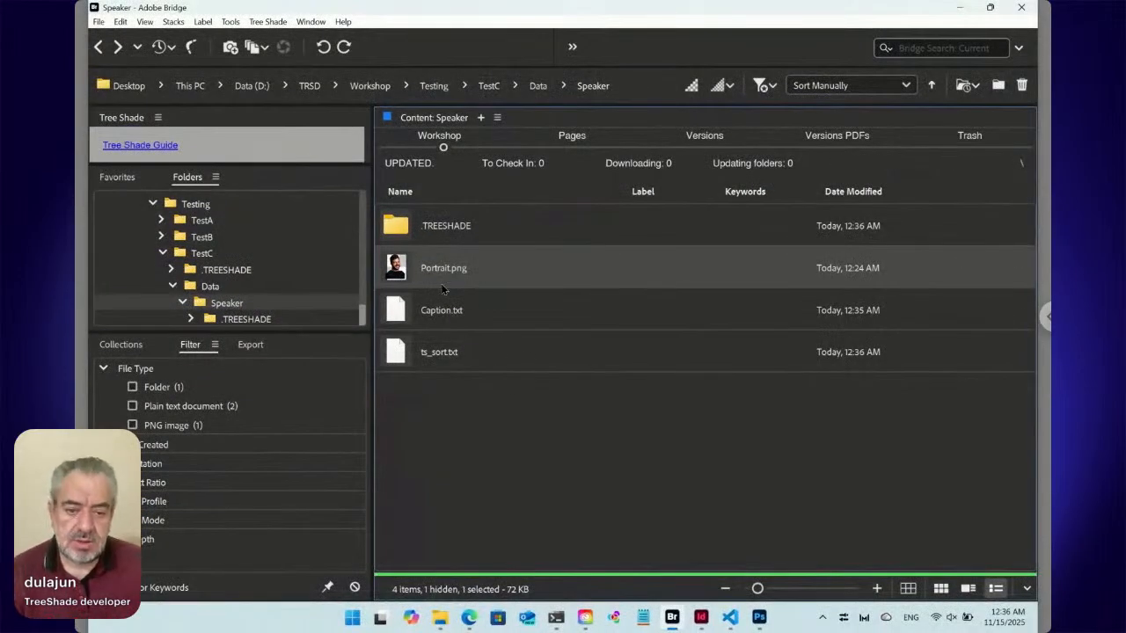
Create a new TreeShade text file named Speaker in the Data folder.
{"action": "left_click", "coordinate": [537, 86]}
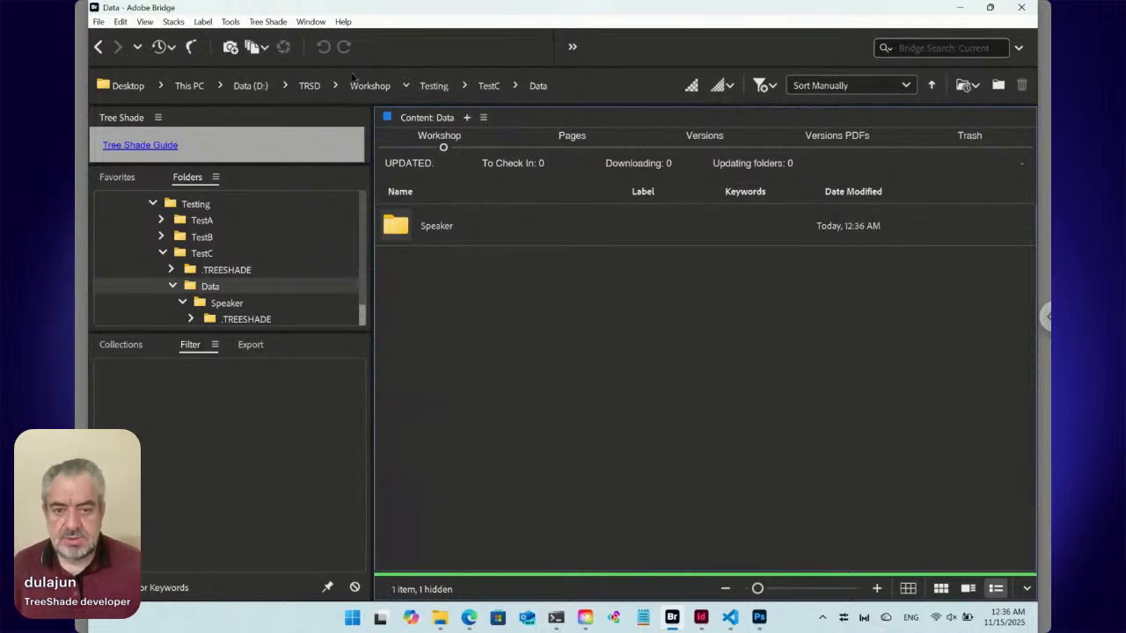
{"action": "left_click", "coordinate": [267, 21]}
{"action": "mouse_move", "coordinate": [278, 38]}
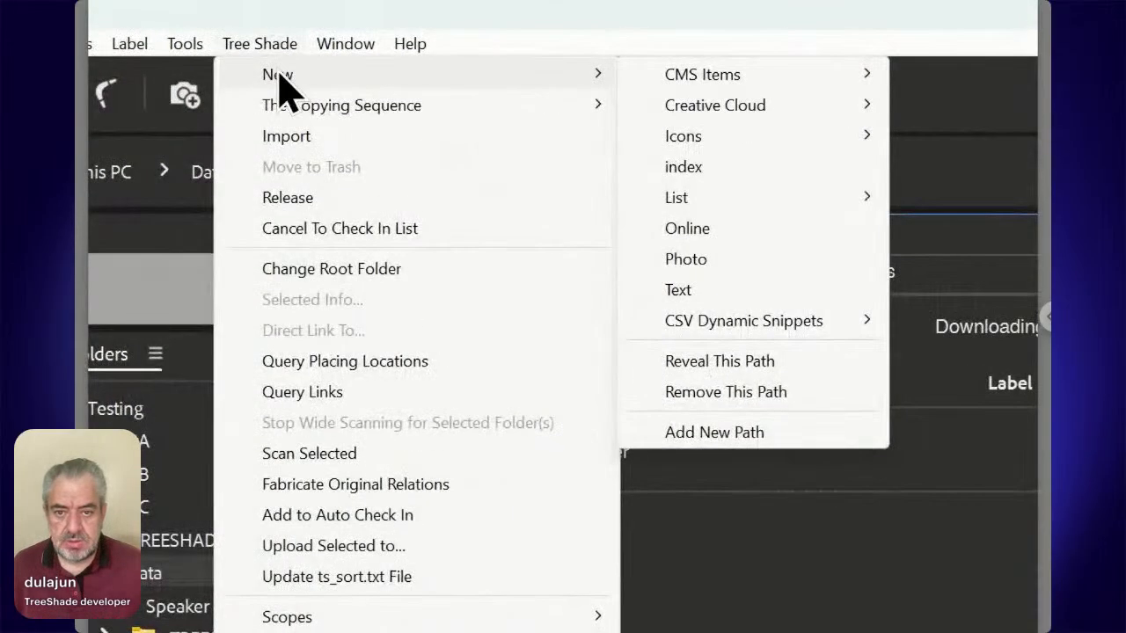
{"action": "left_click", "coordinate": [721, 290]}
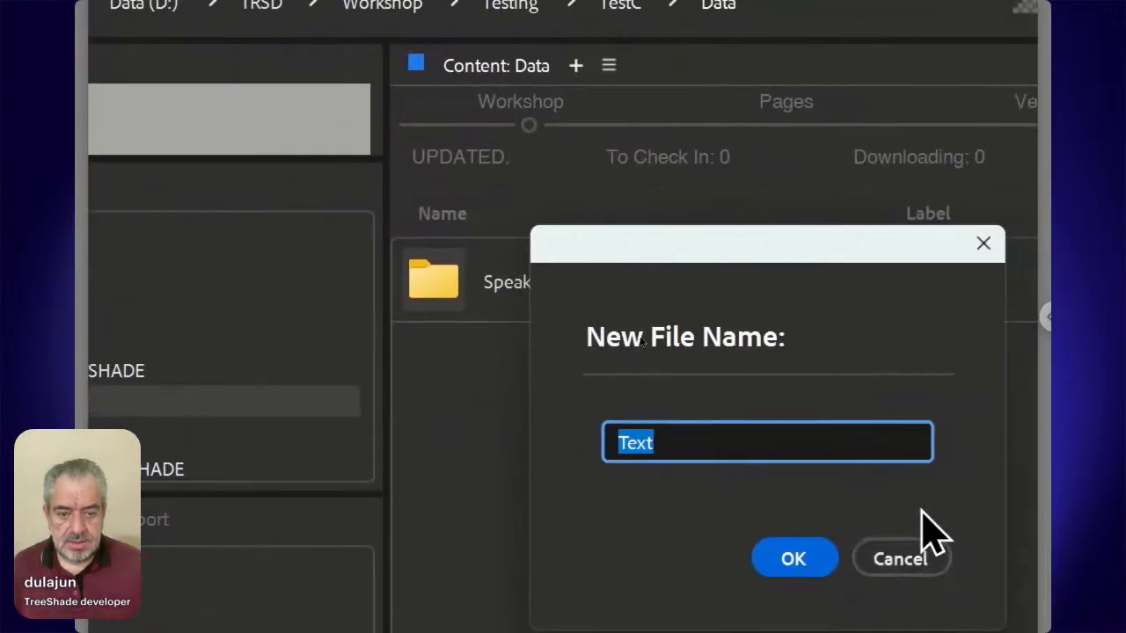
{"action": "left_click_drag", "start_coordinate": [796, 259], "coordinate": [837, 255]}
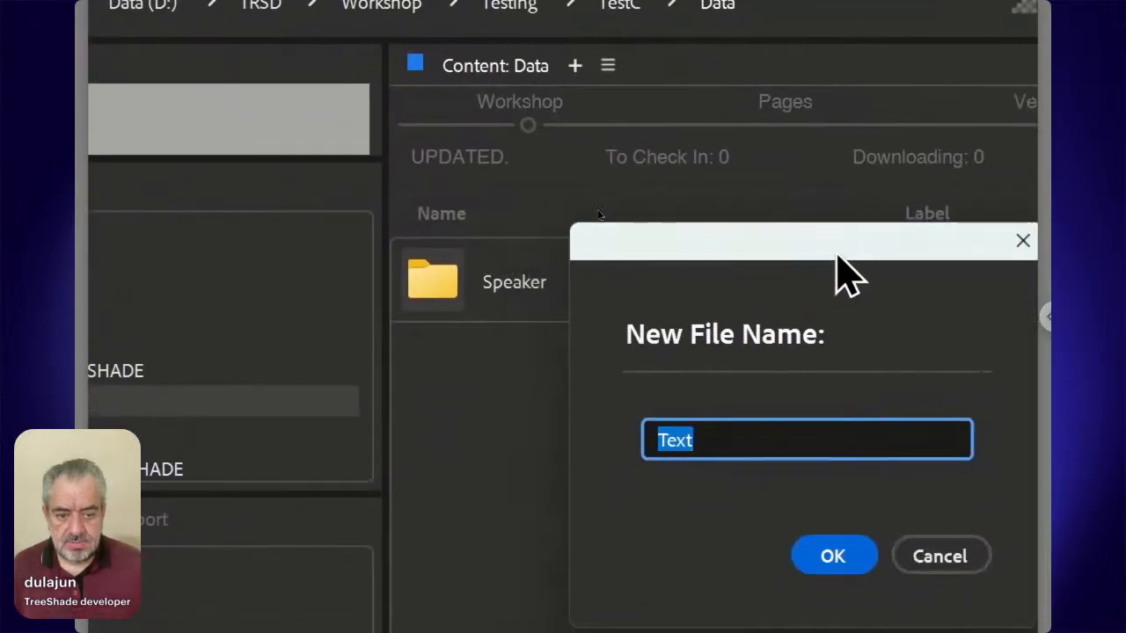
{"action": "type", "text": "Speaker"}
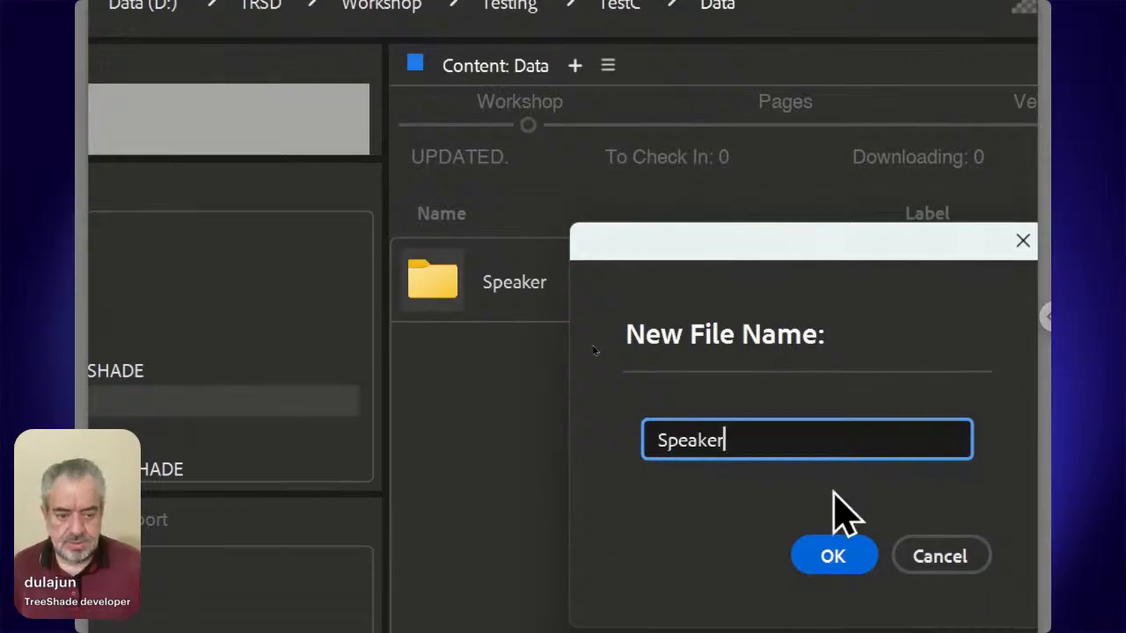
{"action": "left_click", "coordinate": [831, 558]}
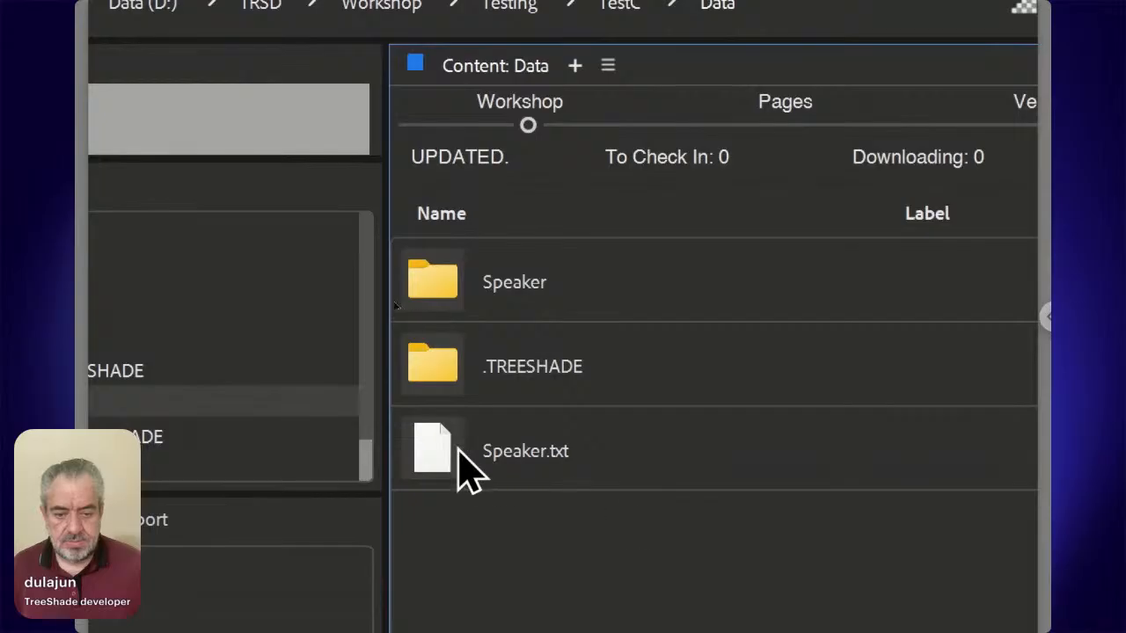
Edit Speaker.txt without opening its paired folder, replace its placeholder content with "::" and save it.
{"action": "double_click", "coordinate": [428, 444]}
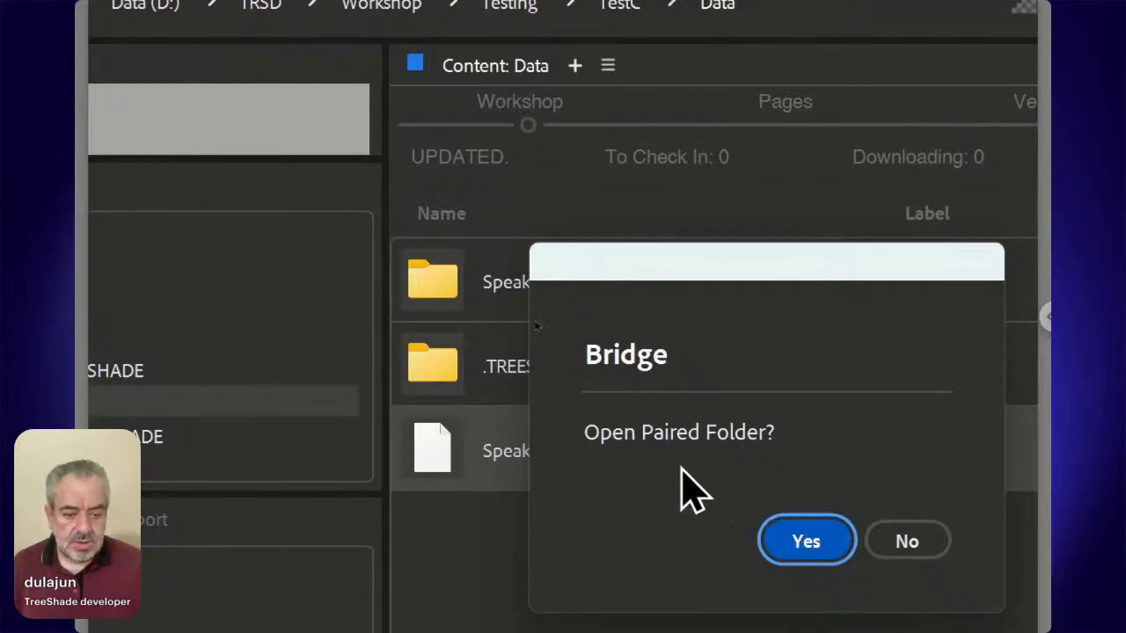
{"action": "left_click", "coordinate": [892, 540]}
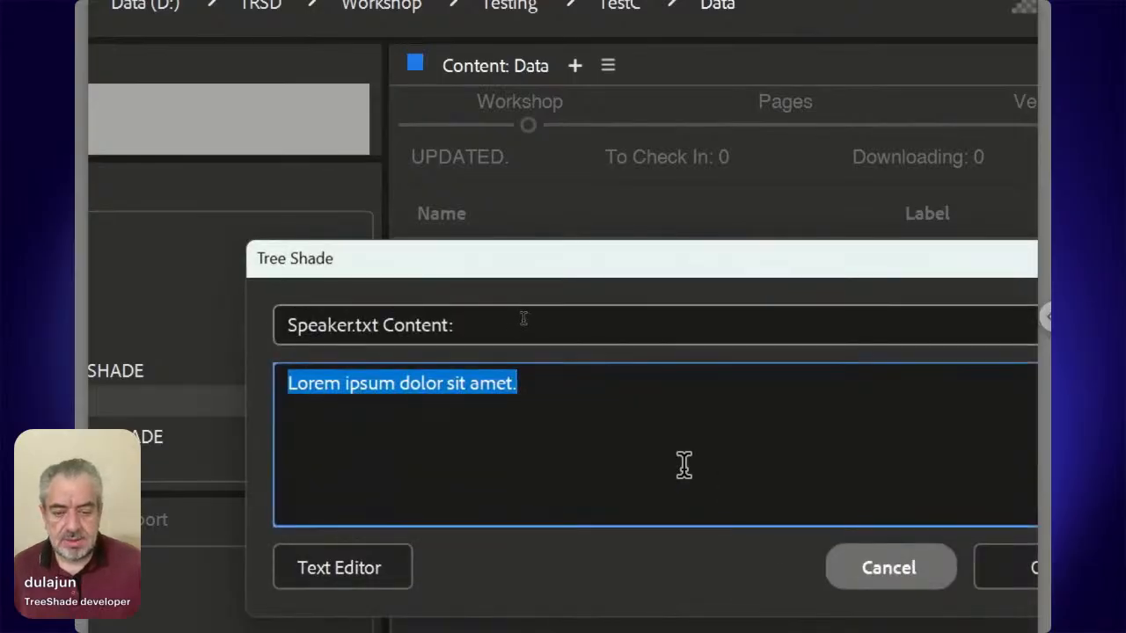
{"action": "left_click_drag", "start_coordinate": [548, 276], "coordinate": [909, 248]}
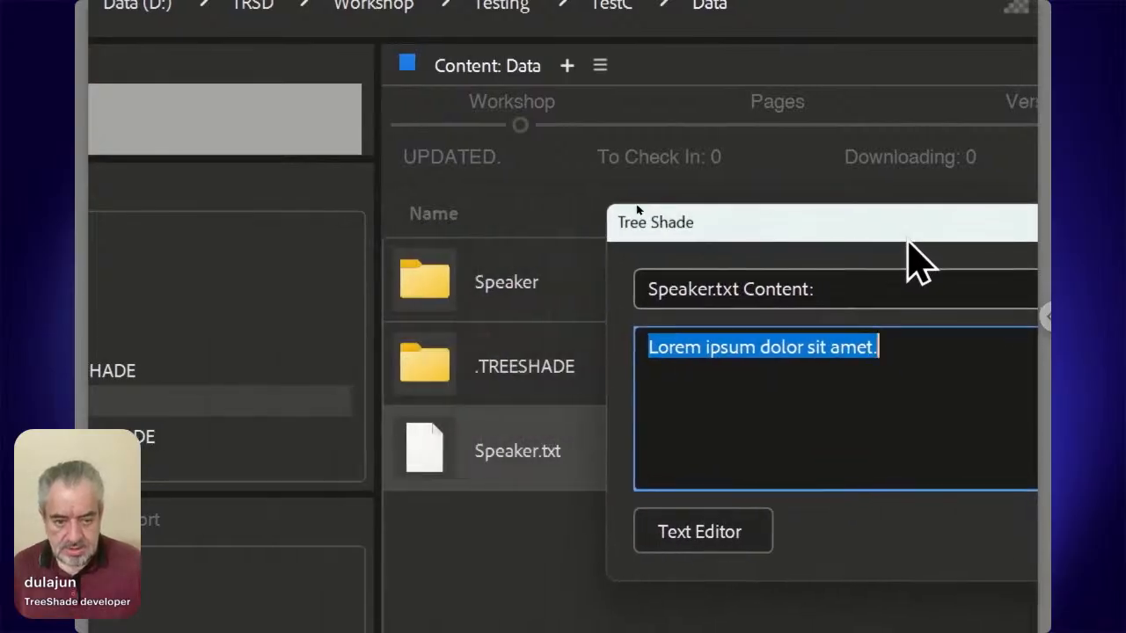
{"action": "type", "text": ":"}
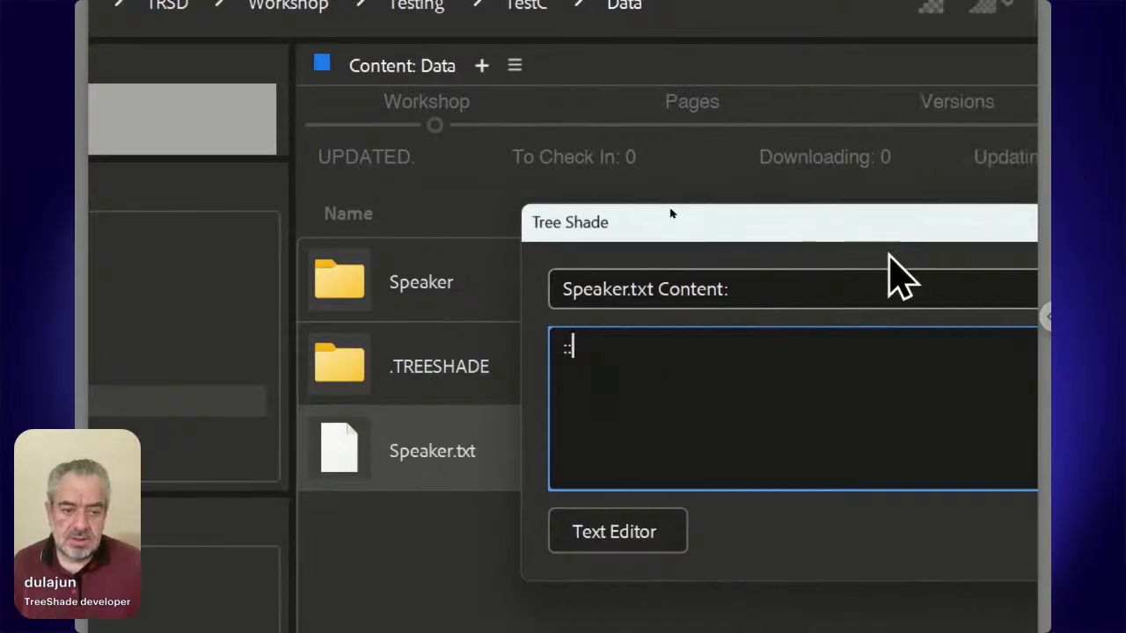
{"action": "left_click_drag", "start_coordinate": [970, 234], "coordinate": [811, 185]}
{"action": "left_click_drag", "start_coordinate": [723, 185], "coordinate": [572, 149]}
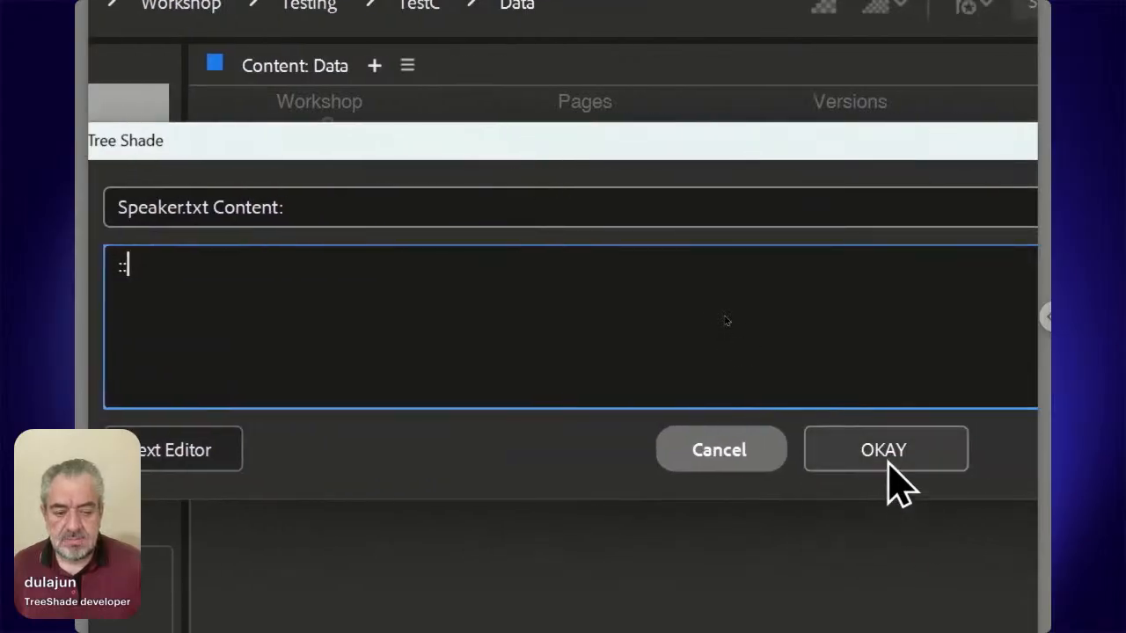
{"action": "left_click", "coordinate": [887, 464]}
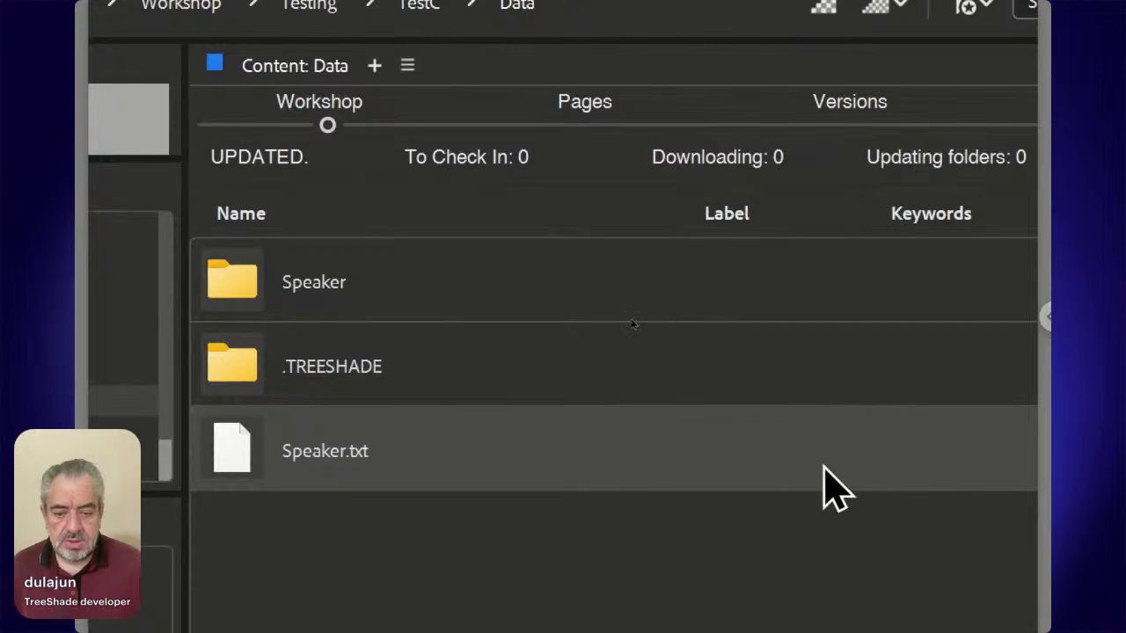
Reopen Speaker.txt for editing, review the snippet syntax reference, and extend its content to "::./<FN>".
{"action": "double_click", "coordinate": [253, 450]}
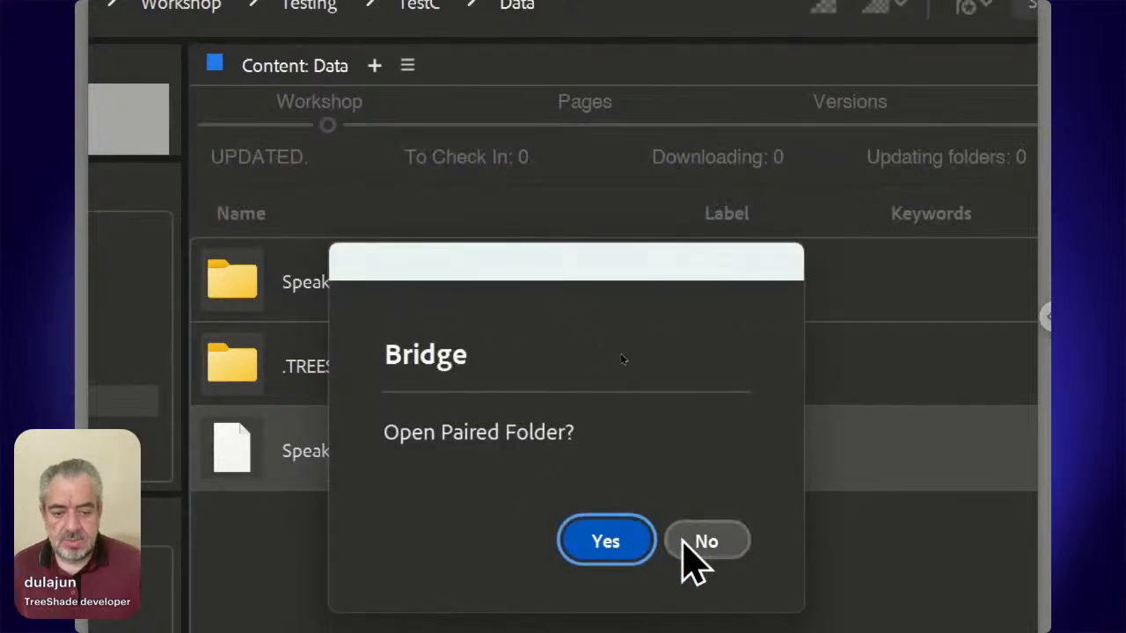
{"action": "left_click", "coordinate": [689, 547]}
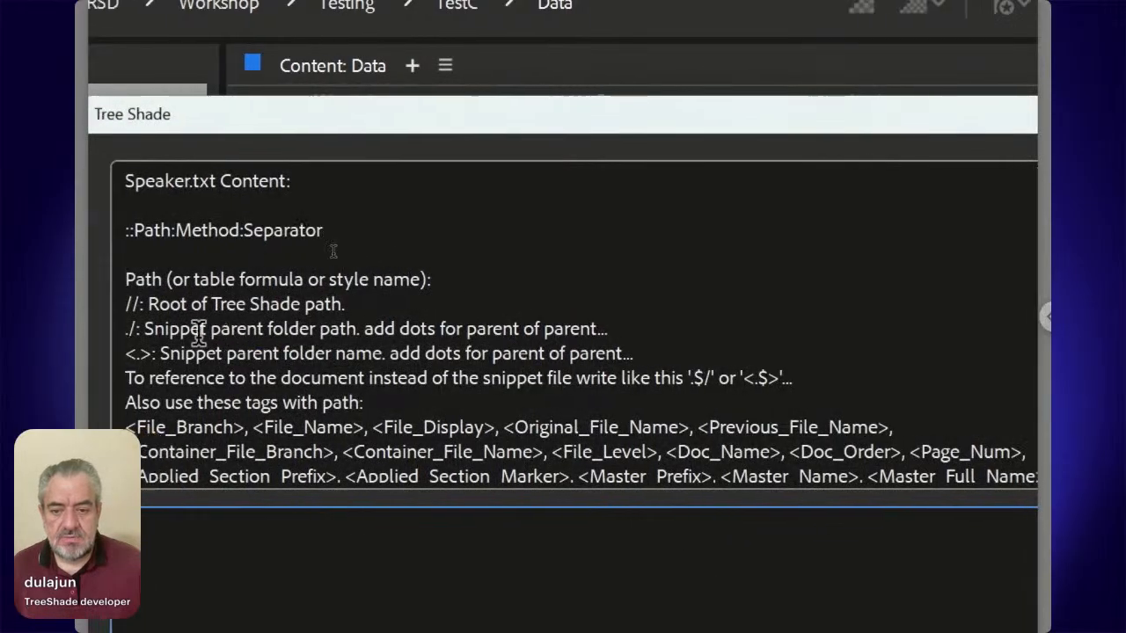
{"action": "scroll", "coordinate": [315, 321], "scroll_direction": "down", "scroll_amount": 3}
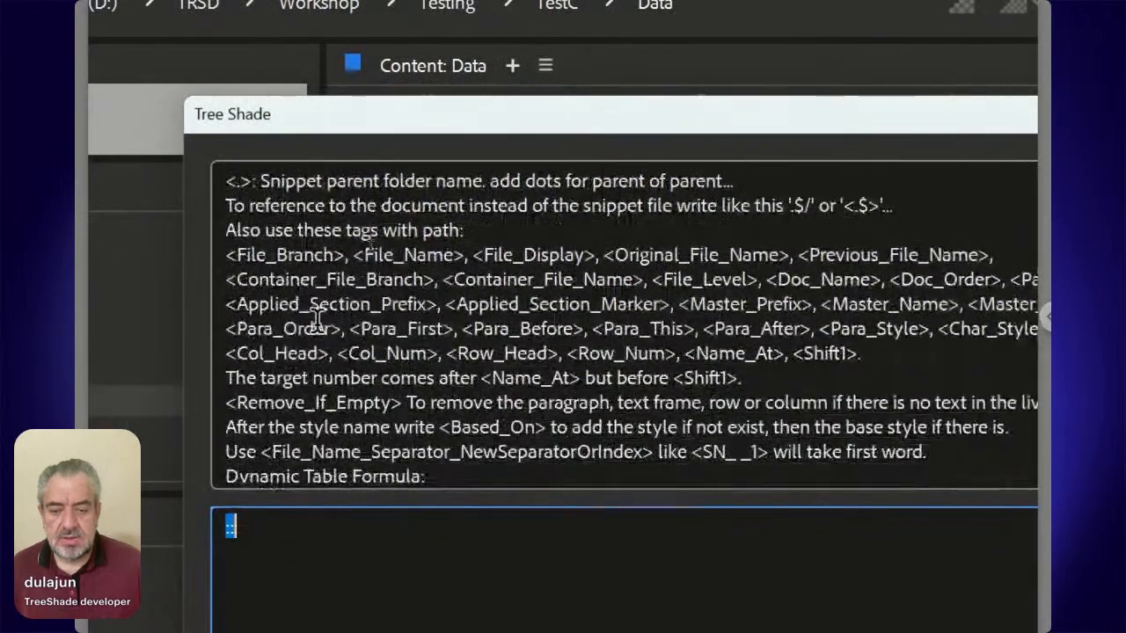
{"action": "scroll", "coordinate": [315, 322], "scroll_direction": "down", "scroll_amount": 1}
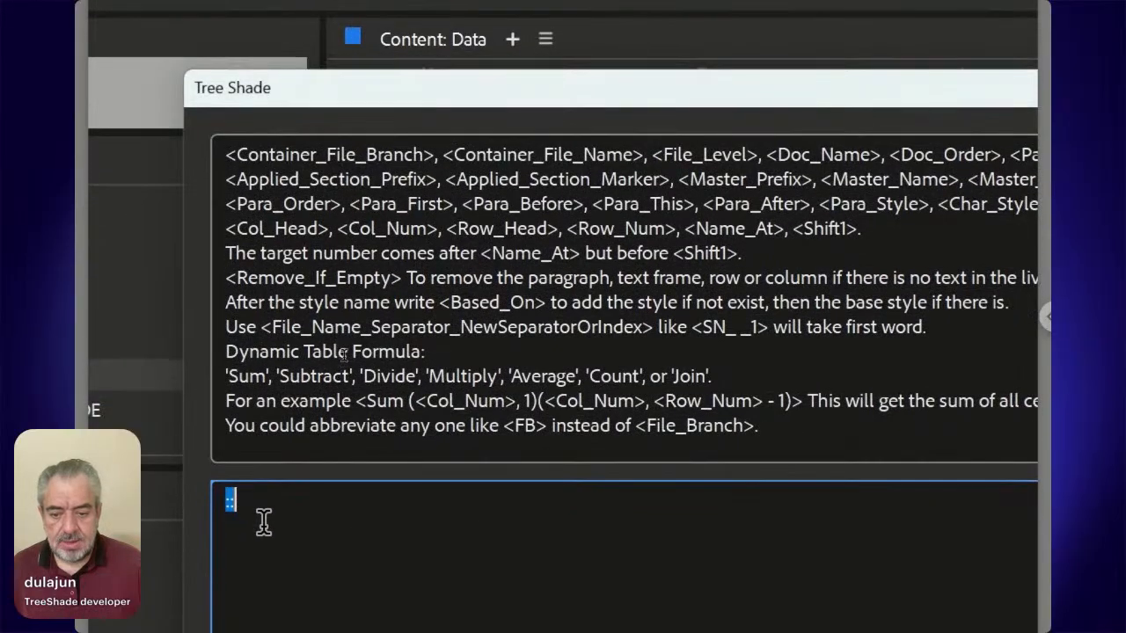
{"action": "left_click", "coordinate": [266, 526]}
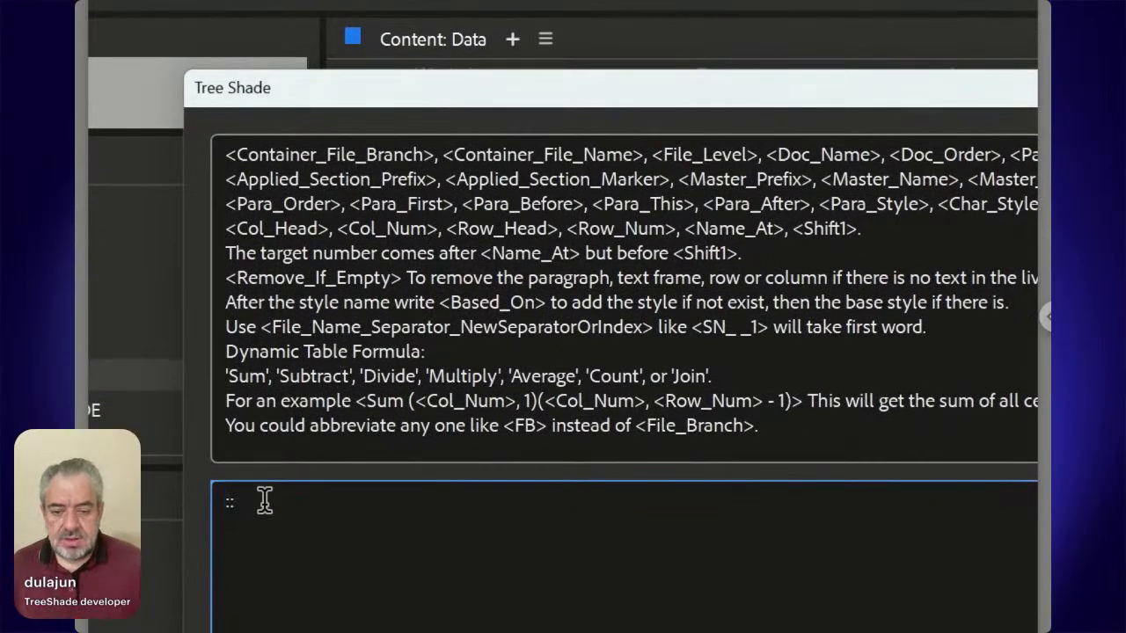
{"action": "left_click_drag", "start_coordinate": [244, 99], "coordinate": [608, 97]}
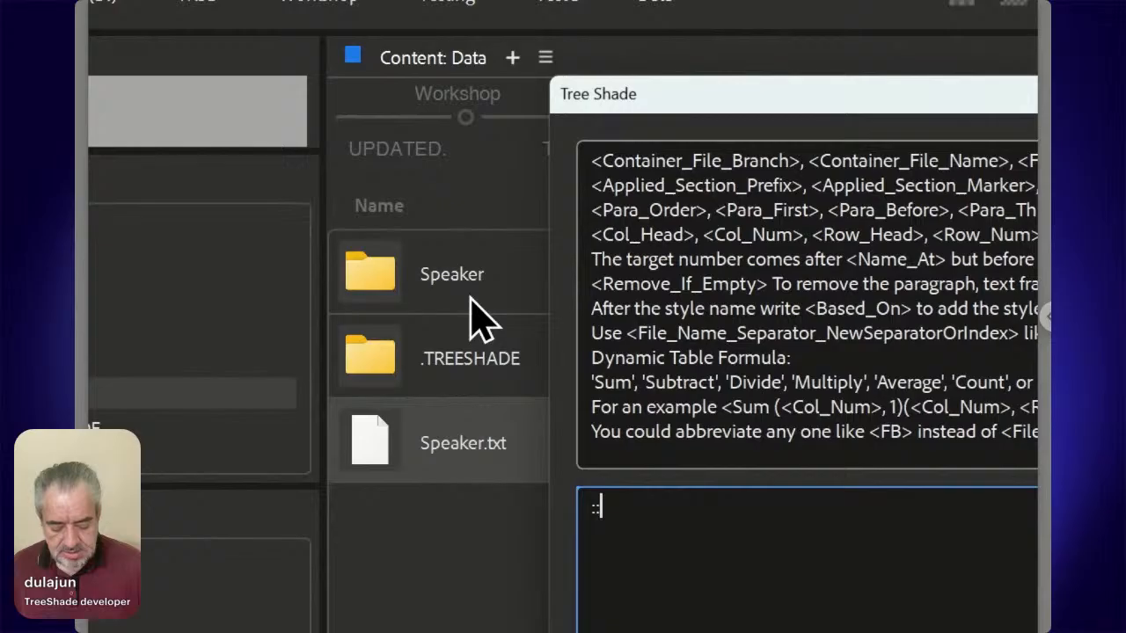
{"action": "type", "text": "./<FN>"}
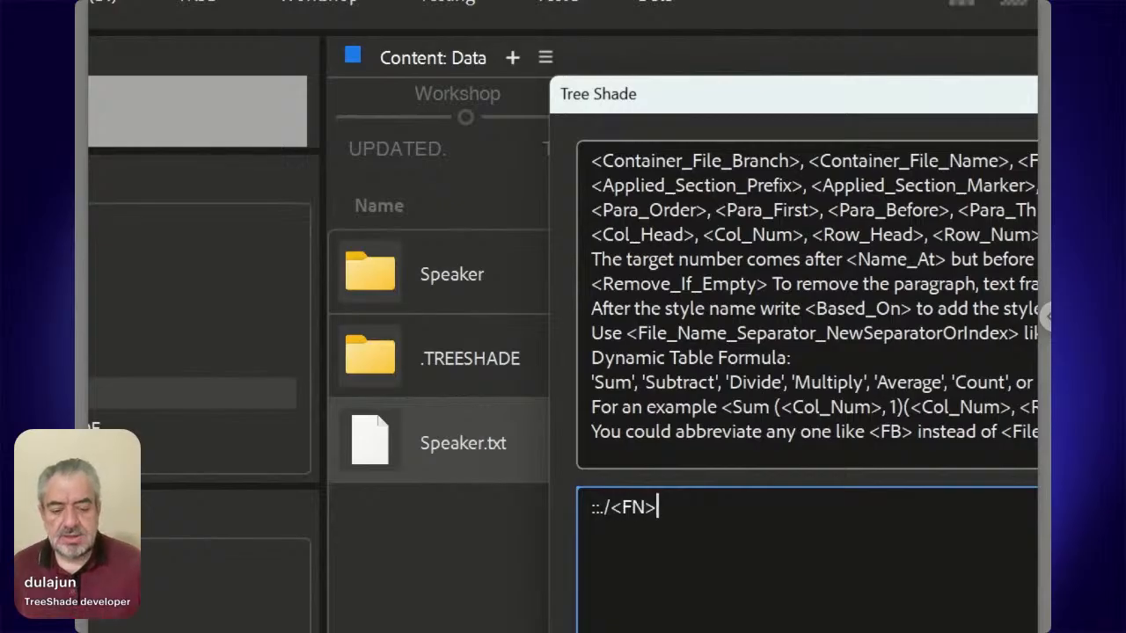
Examine the <FN> tag in the snippet and the list of path tags in the syntax reference.
{"action": "key", "text": "shift+Left"}
{"action": "key", "text": "shift+Left"}
{"action": "key", "text": "shift+Left"}
{"action": "key", "text": "shift+Left"}
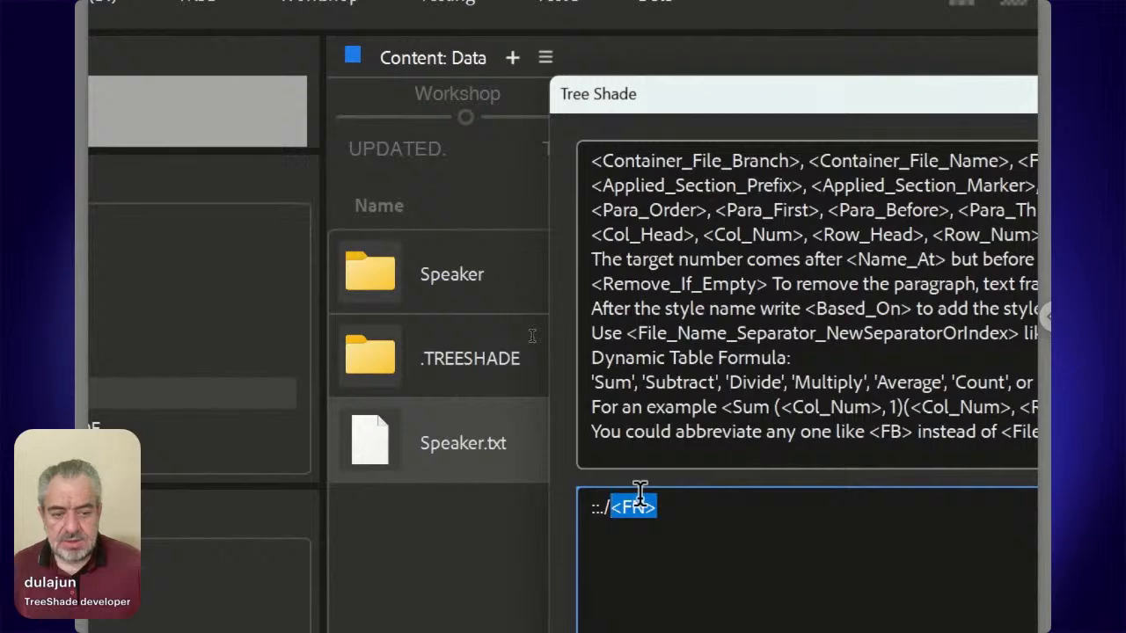
{"action": "scroll", "coordinate": [686, 350], "scroll_direction": "up", "scroll_amount": 3}
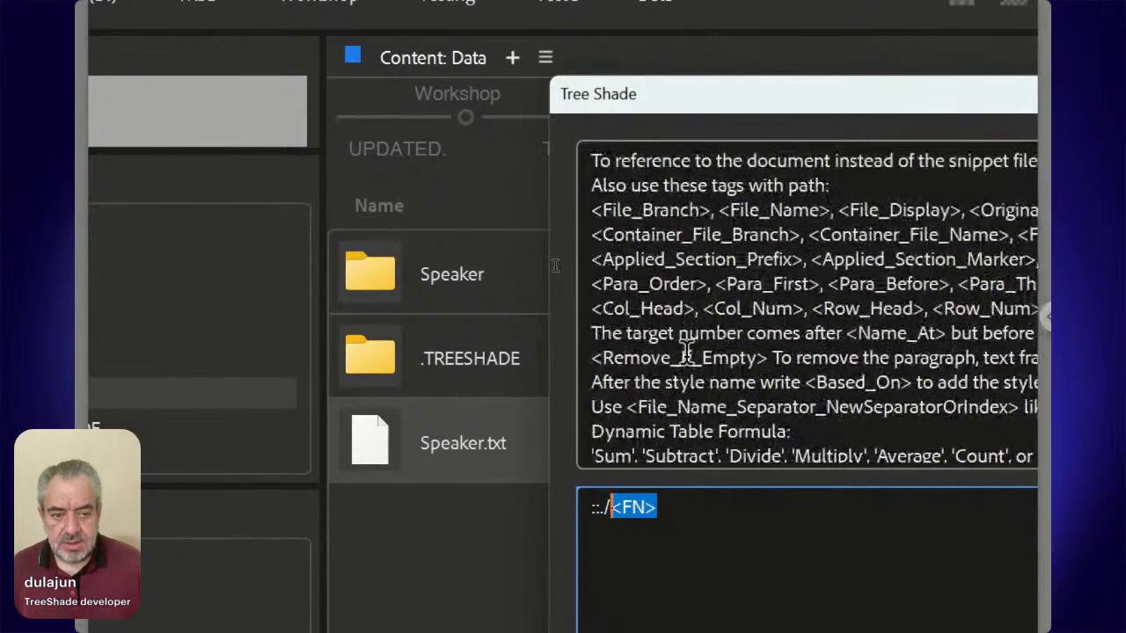
{"action": "scroll", "coordinate": [686, 350], "scroll_direction": "up", "scroll_amount": 2}
{"action": "scroll", "coordinate": [691, 350], "scroll_direction": "up", "scroll_amount": 1}
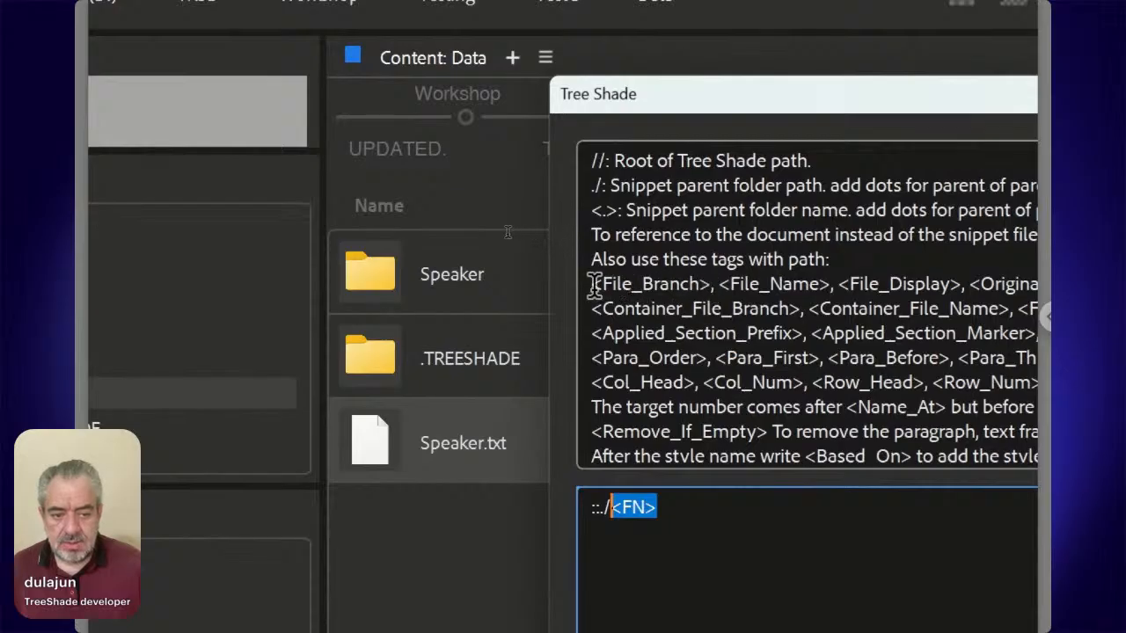
{"action": "left_click_drag", "start_coordinate": [593, 284], "coordinate": [704, 294]}
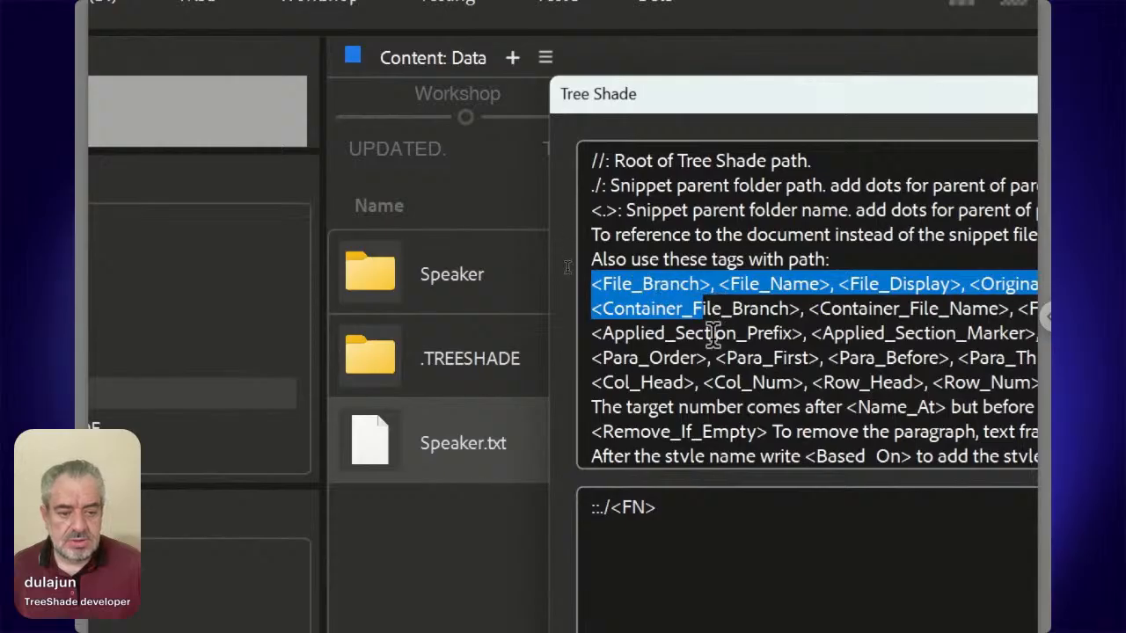
{"action": "left_click", "coordinate": [669, 504]}
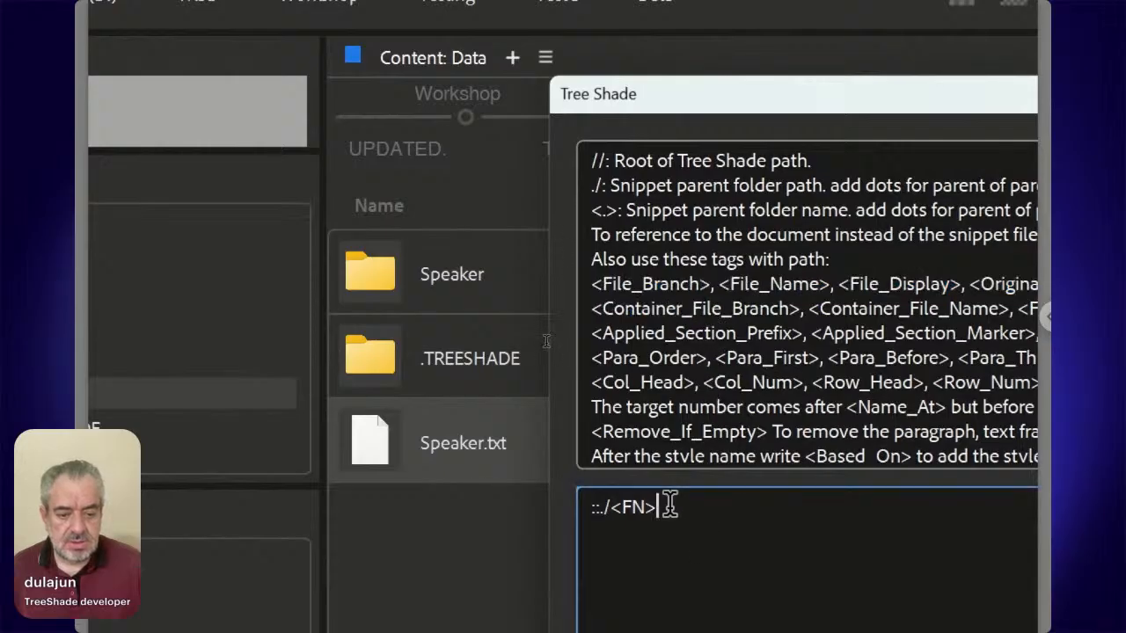
Try the PO tag in place of FN in the snippet path, and restore FN.
{"action": "key", "text": "Left"}
{"action": "key", "text": "Left"}
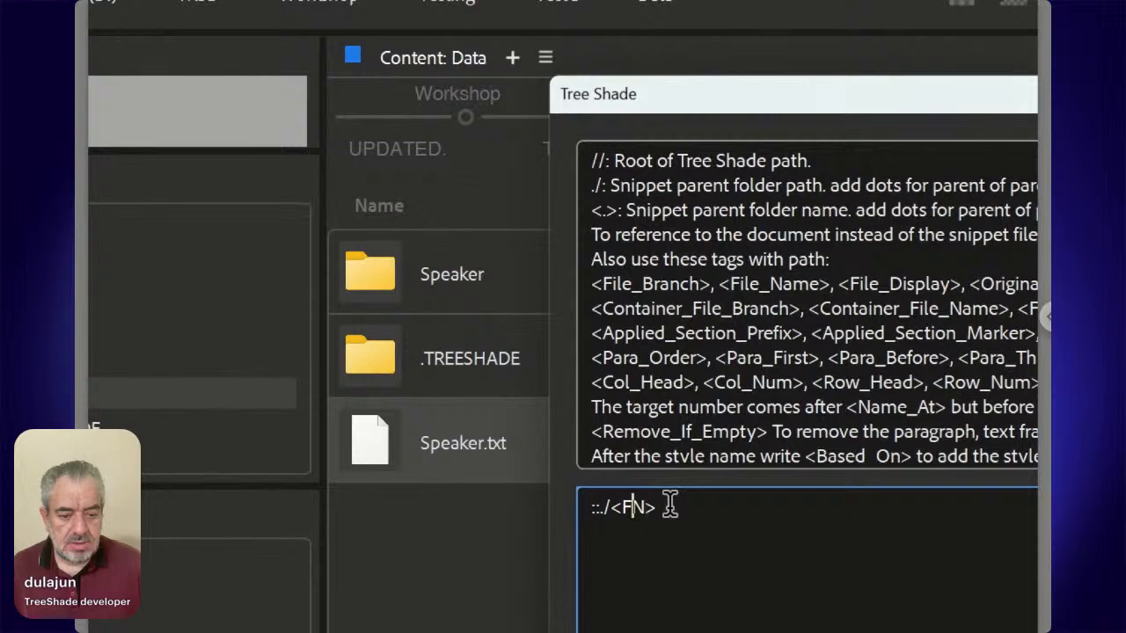
{"action": "key", "text": "shift+Right"}
{"action": "key", "text": "shift+Right"}
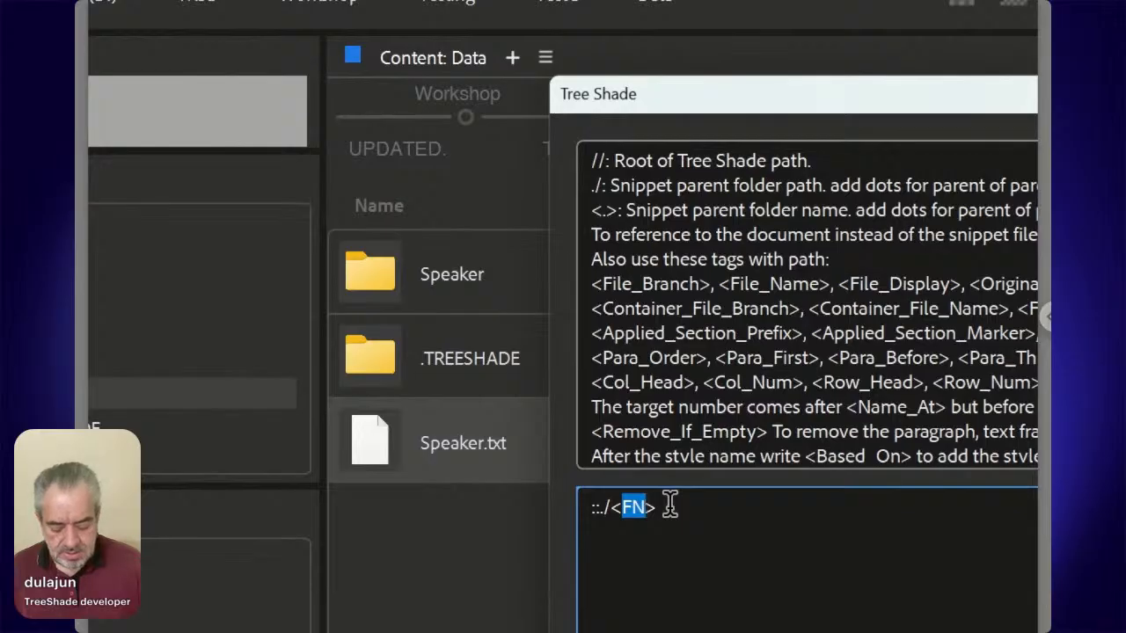
{"action": "type", "text": "PO"}
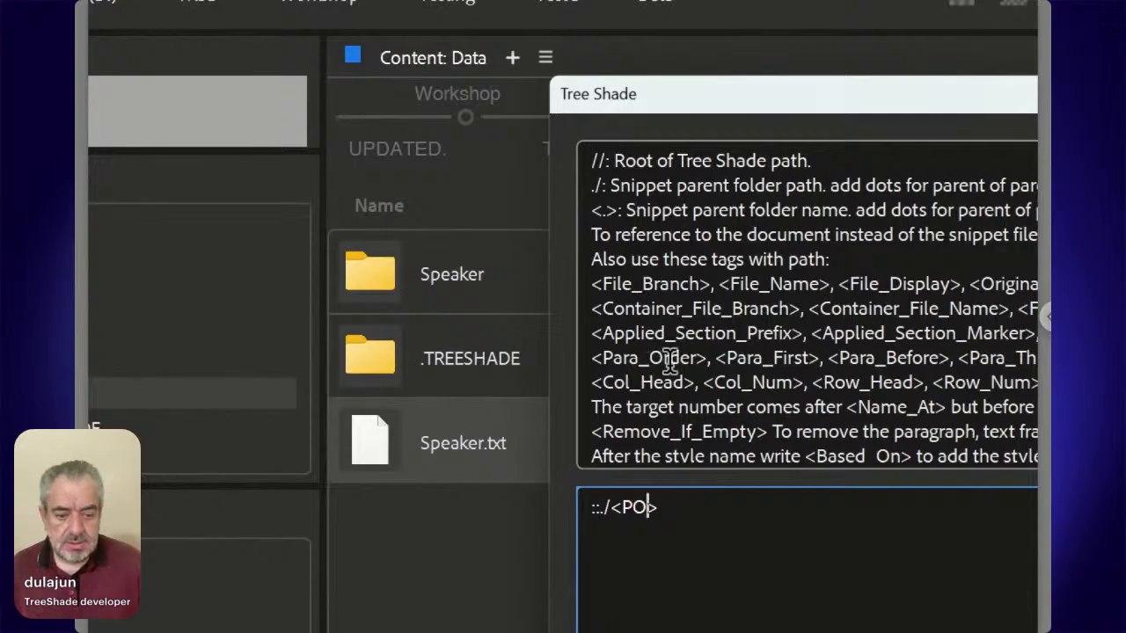
{"action": "key", "text": "shift+Left"}
{"action": "key", "text": "shift+Left"}
{"action": "type", "text": "FN"}
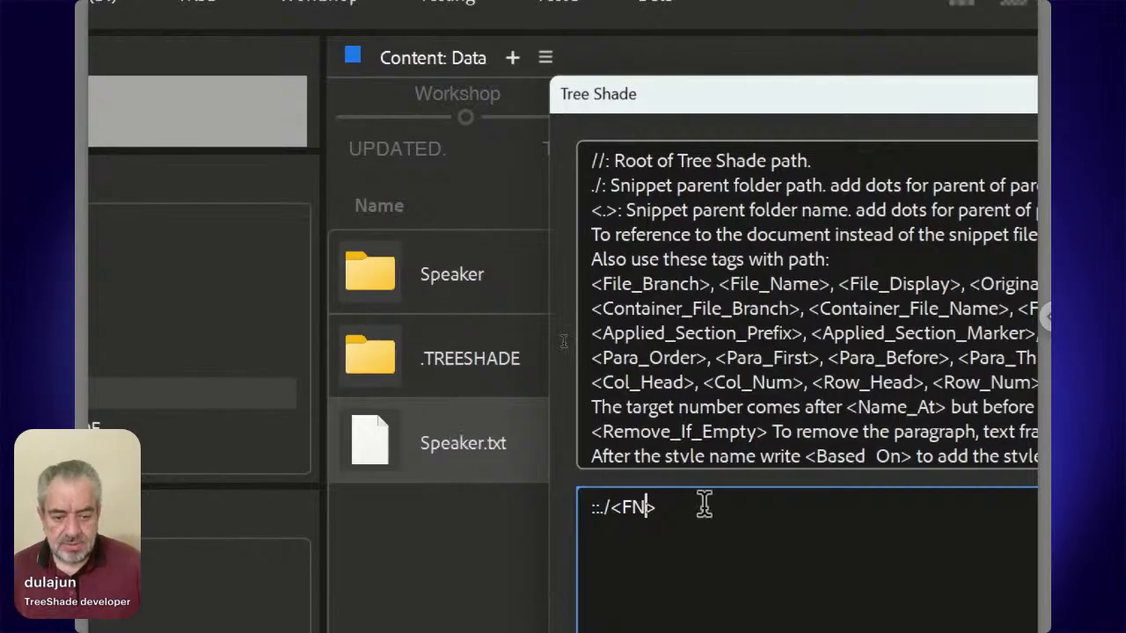
Extend the snippet path to "::./<FN>/*" and start a new line below it.
{"action": "key", "text": "Right"}
{"action": "type", "text": "/"}
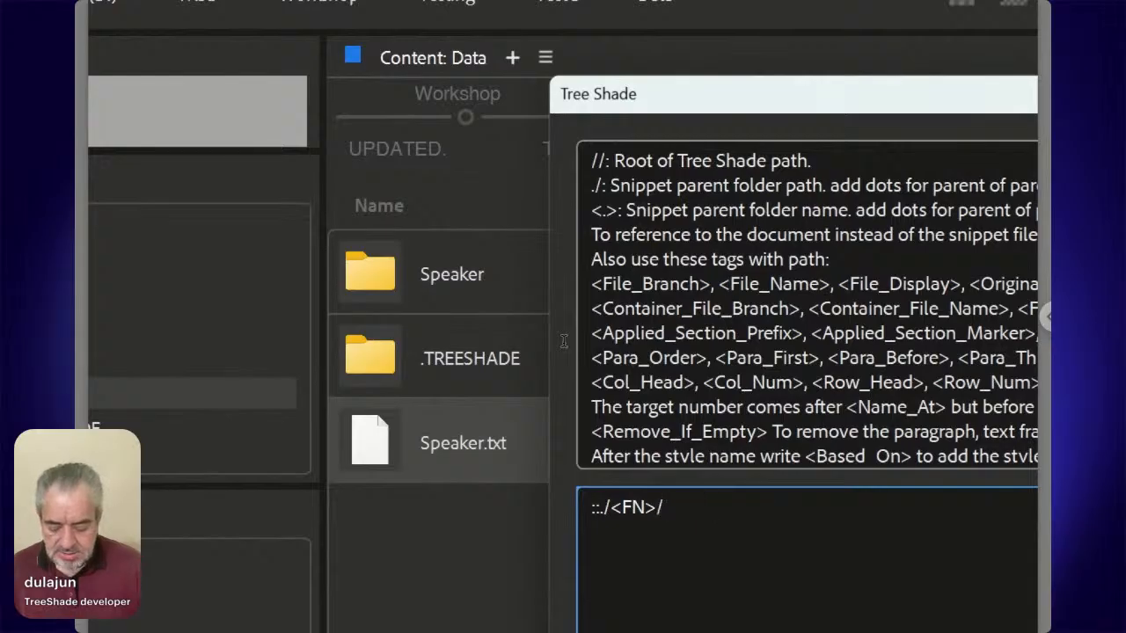
{"action": "type", "text": "*"}
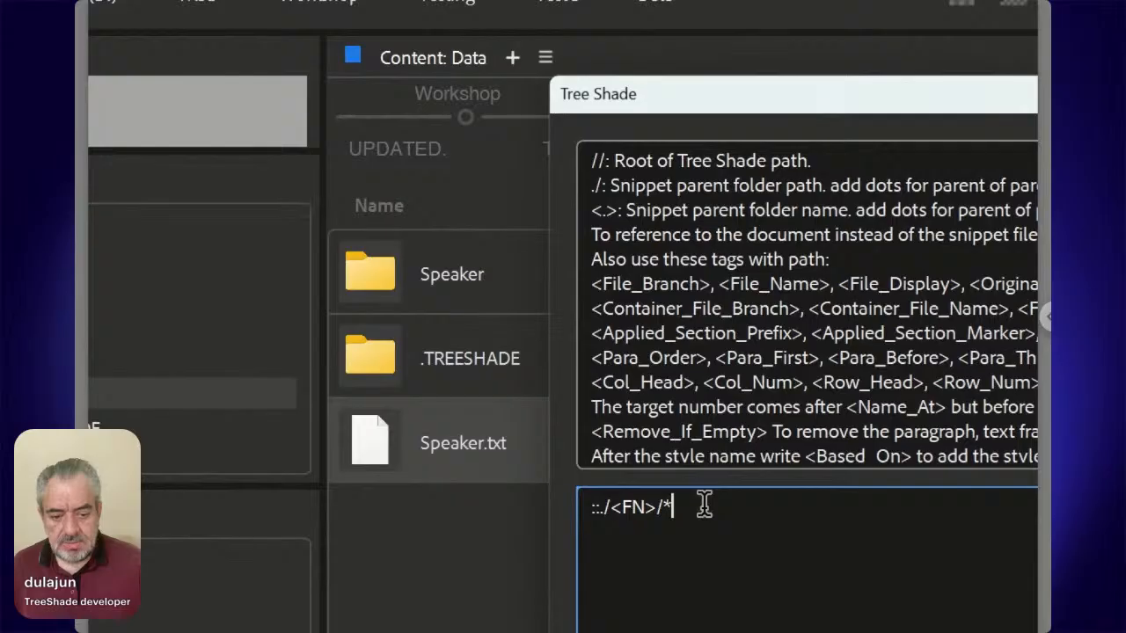
{"action": "key", "text": "Return"}
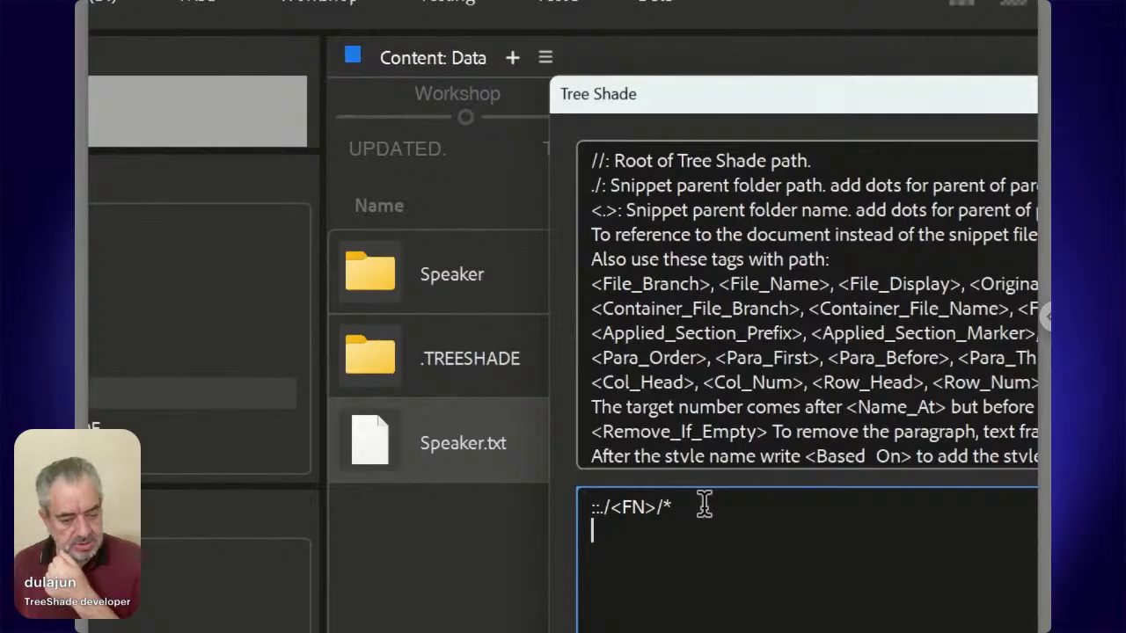
Check the object style names in the InDesign event document, return to Bridge, and make the snippet's second line "::Portrait:Obj For1".
{"action": "type", "text": "::"}
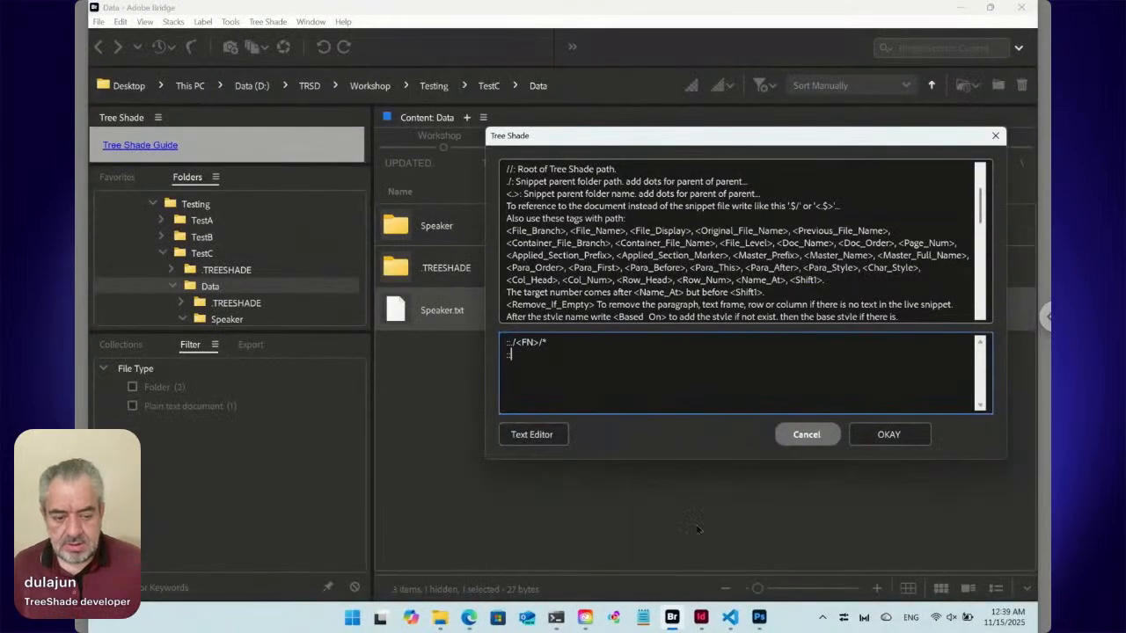
{"action": "left_click", "coordinate": [700, 618]}
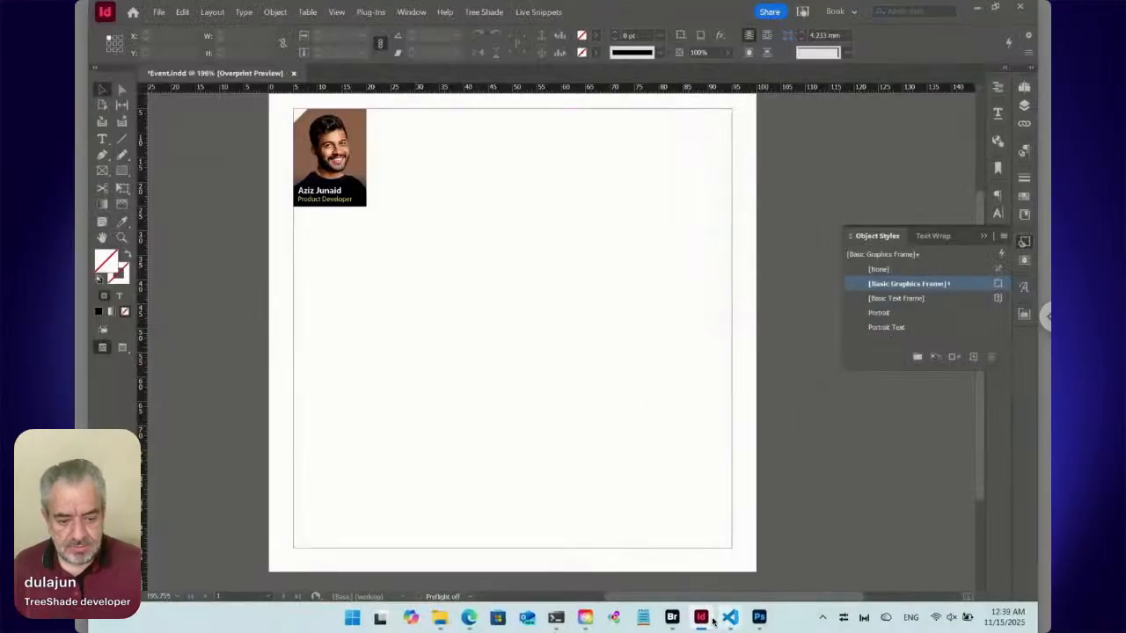
{"action": "left_click", "coordinate": [672, 617]}
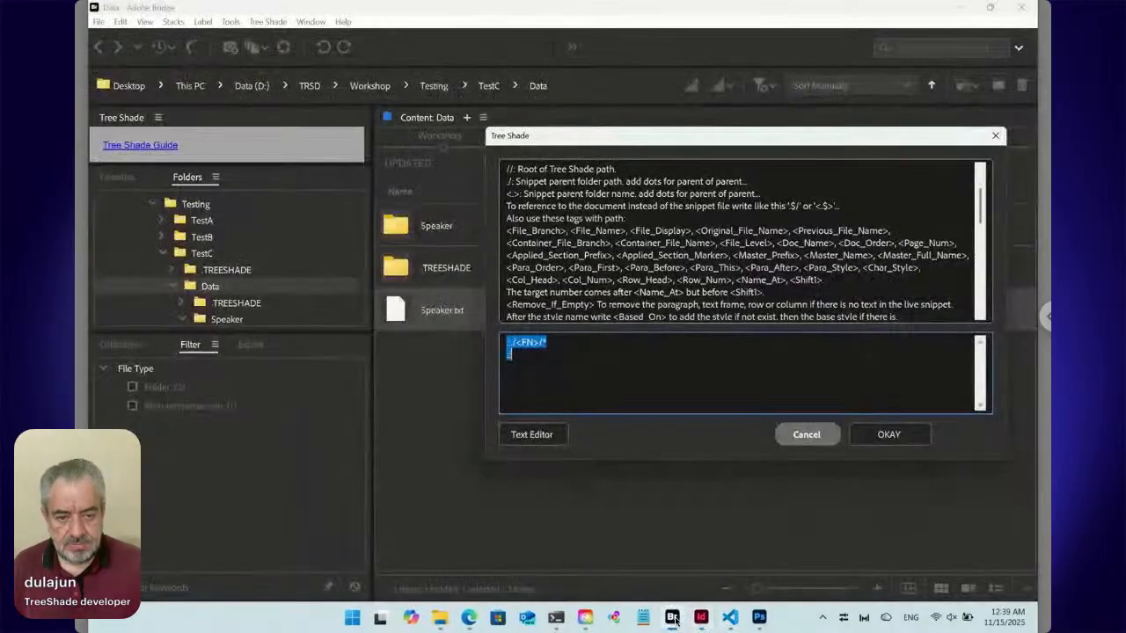
{"action": "left_click", "coordinate": [527, 360]}
{"action": "type", "text": "::"}
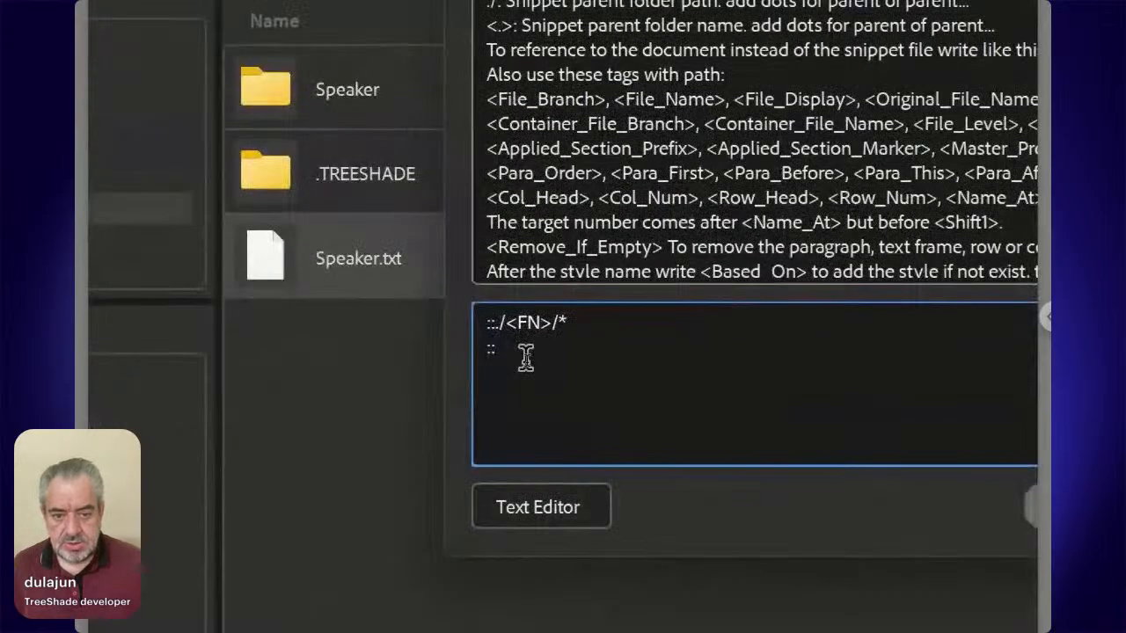
{"action": "type", "text": "Portr"}
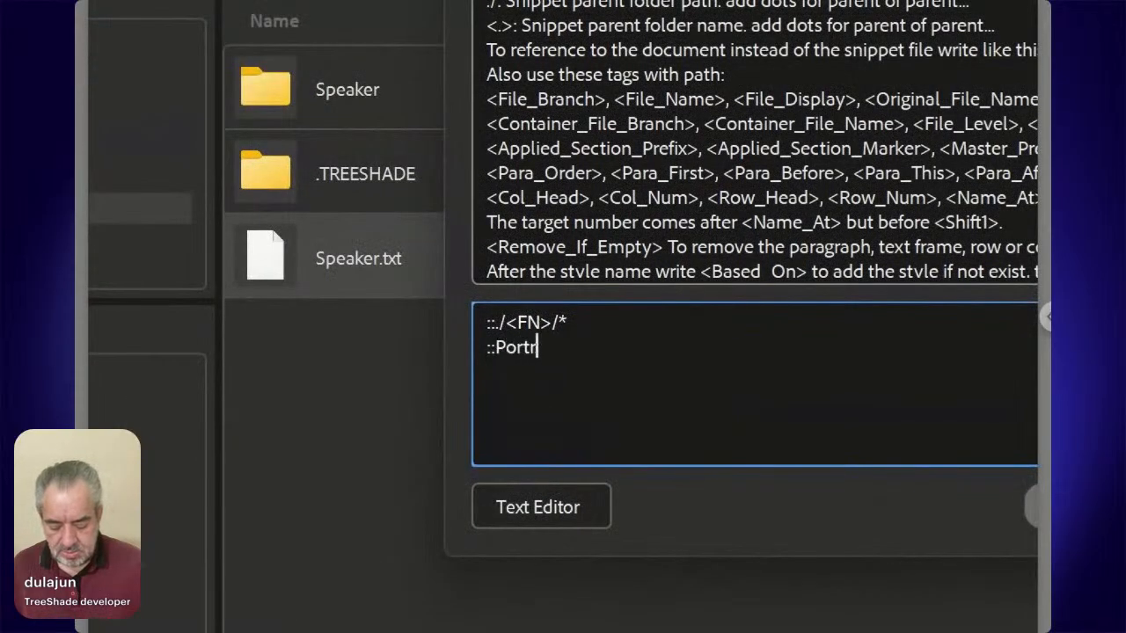
{"action": "type", "text": "ait:"}
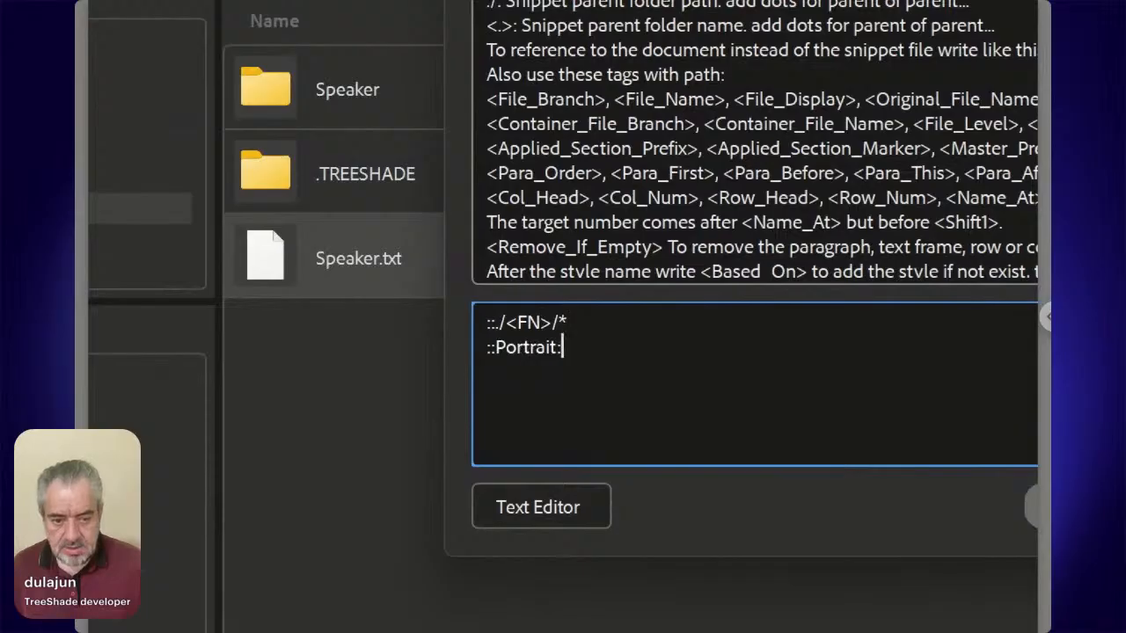
{"action": "type", "text": "Obj"}
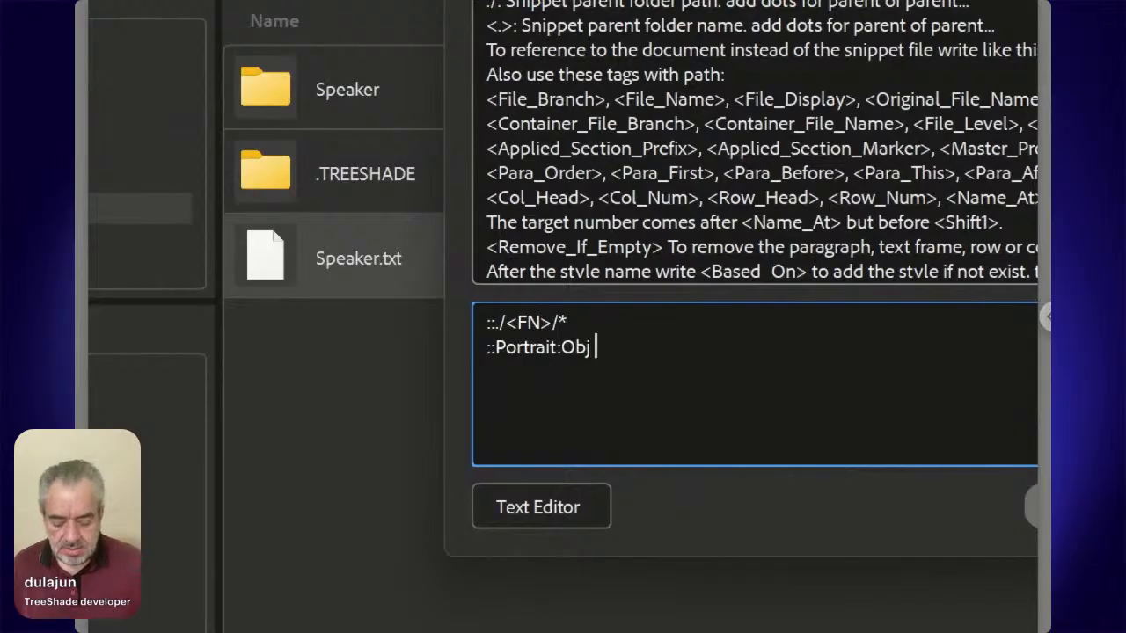
{"action": "type", "text": " For1 "}
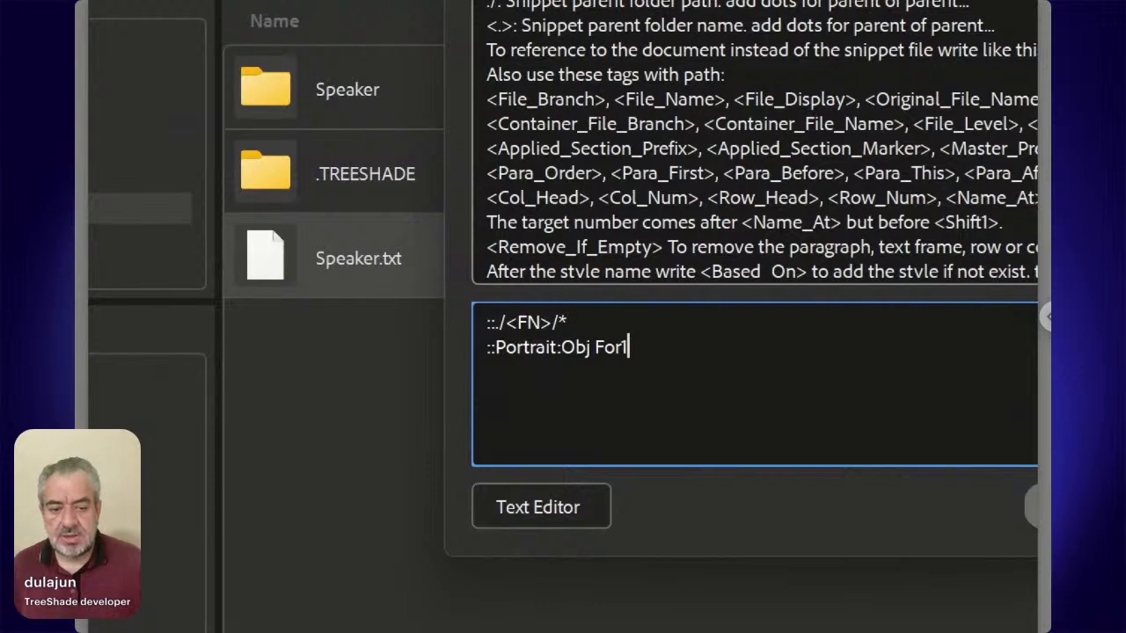
{"action": "type", "text": "::"}
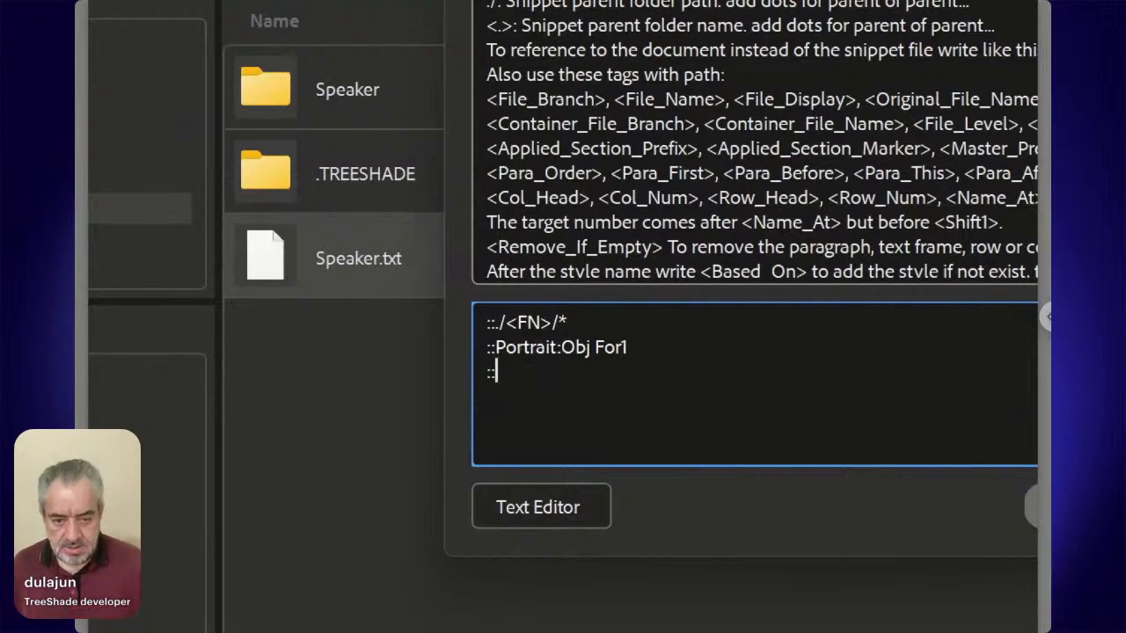
{"action": "type", "text": "Portrait"}
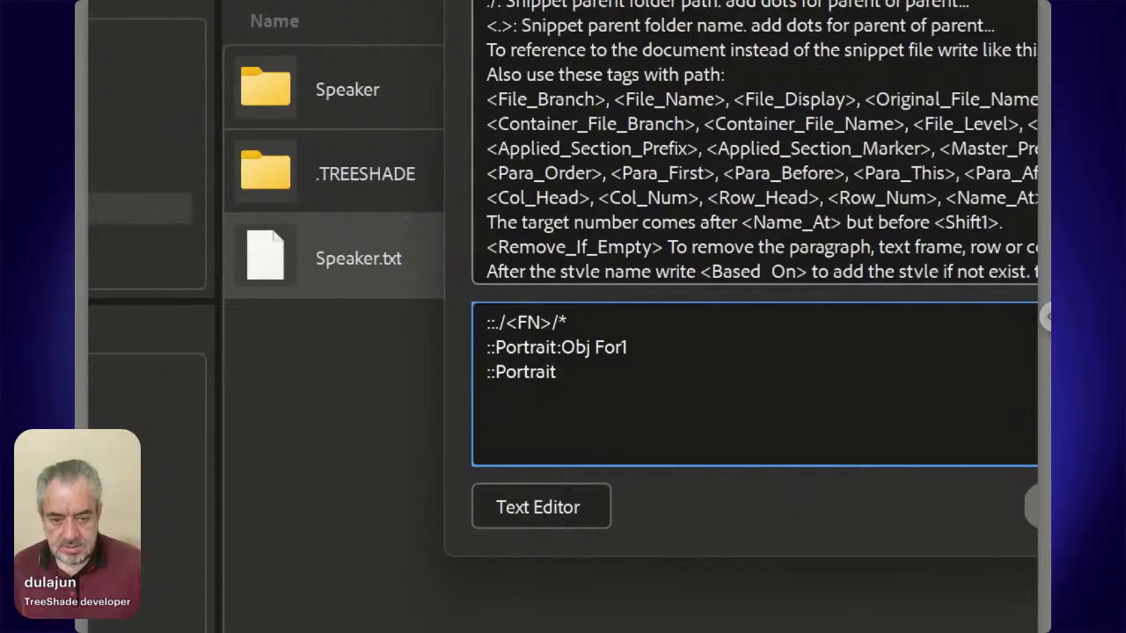
{"action": "type", "text": " Text"}
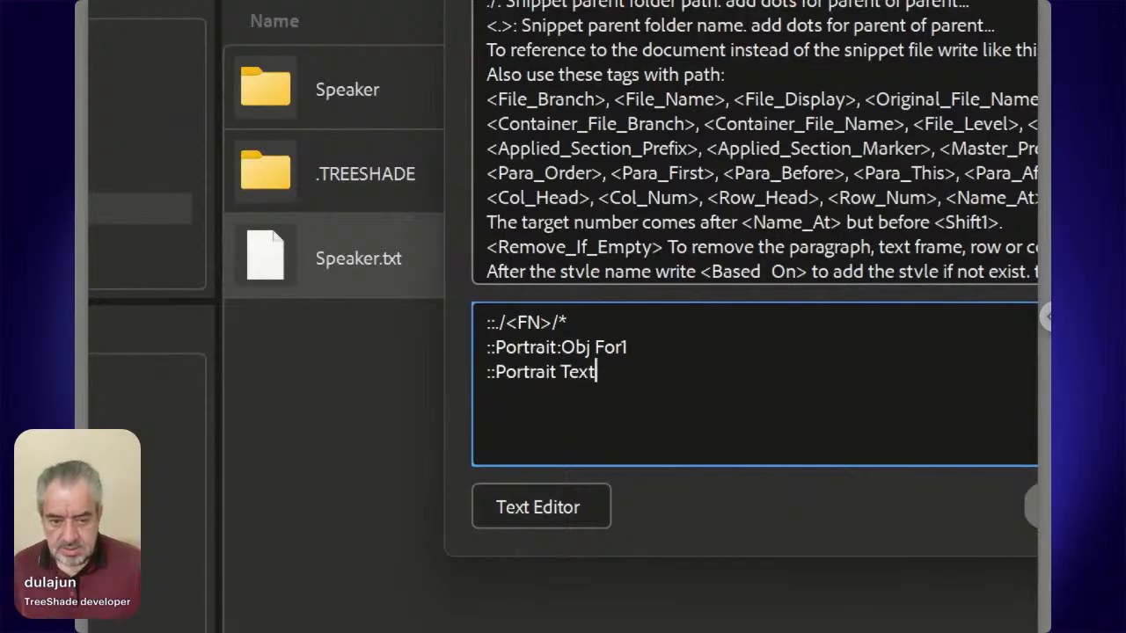
{"action": "type", "text": ":"}
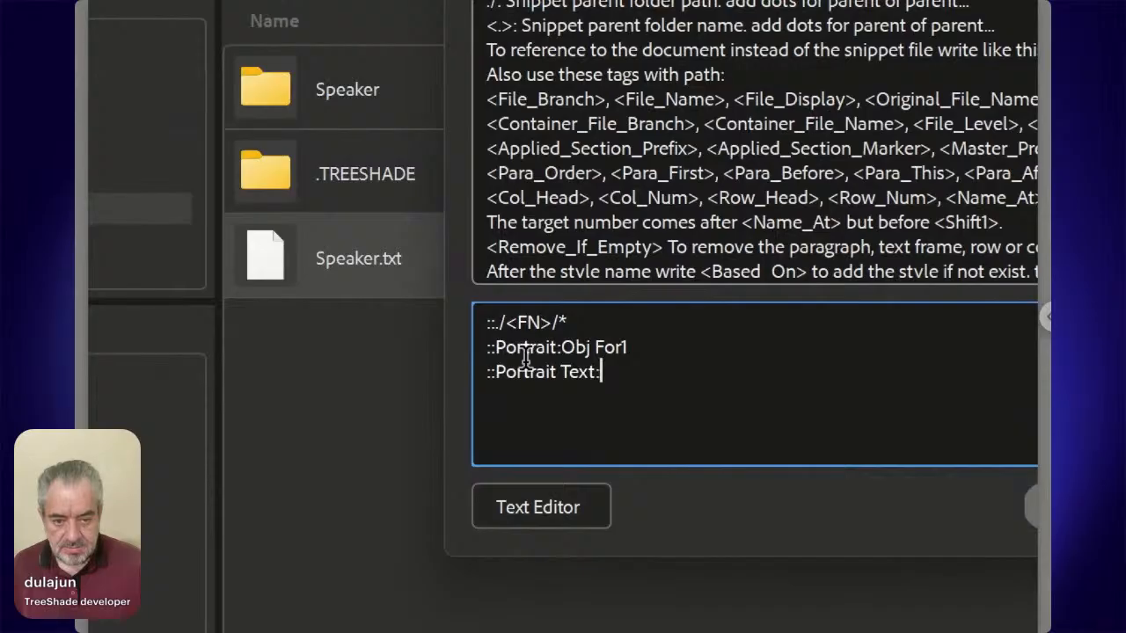
{"action": "type", "text": "O"}
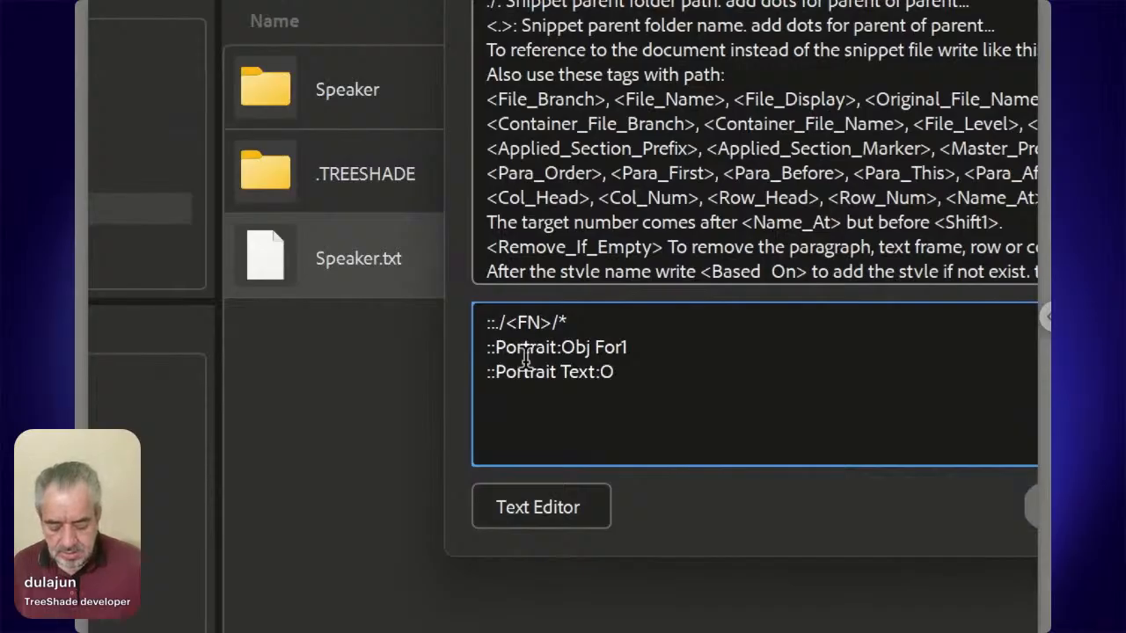
{"action": "type", "text": "bj"}
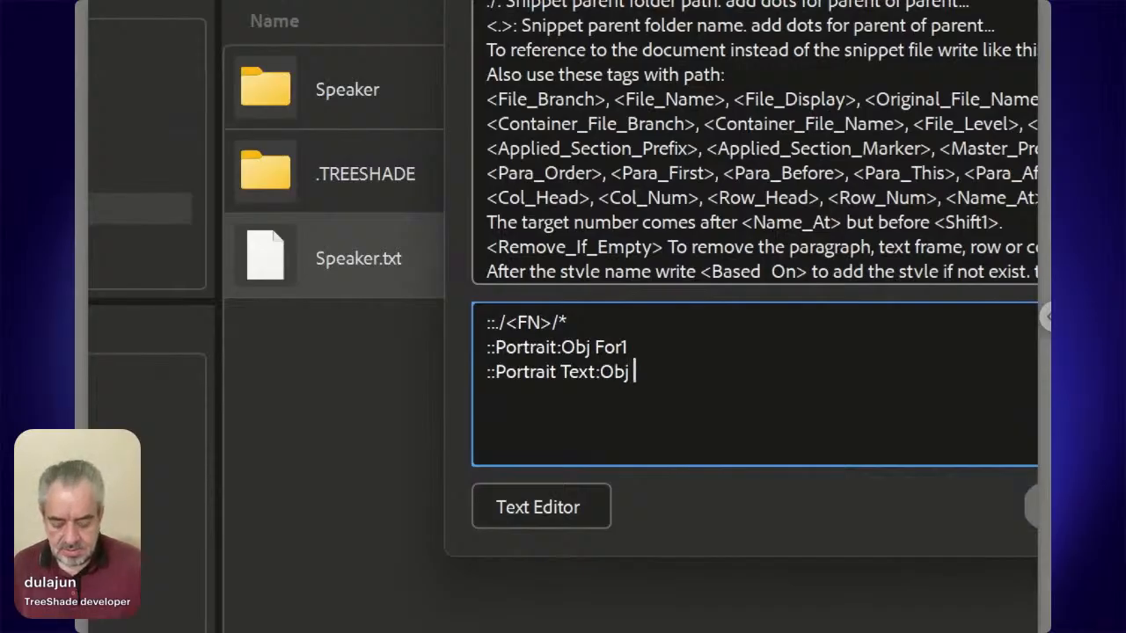
{"action": "type", "text": " For"}
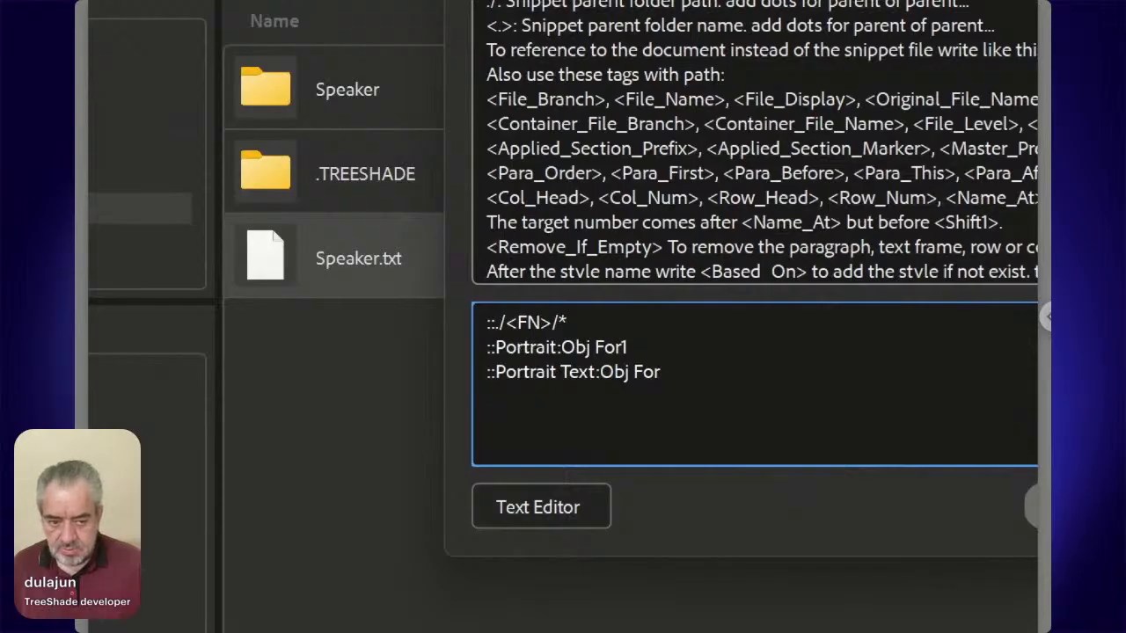
{"action": "type", "text": "2"}
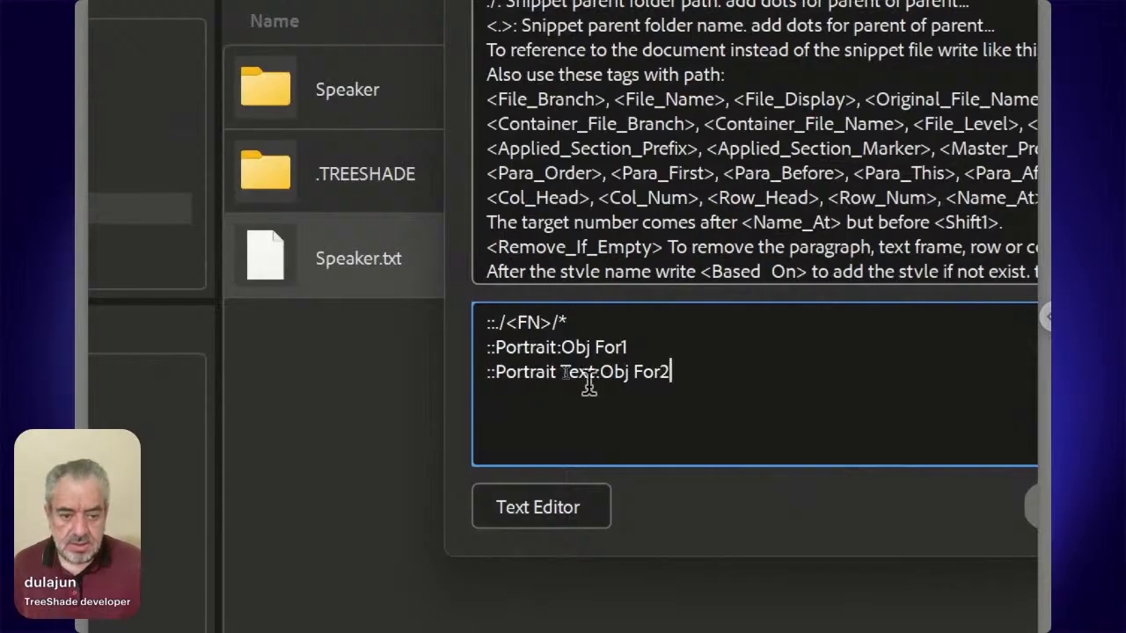
Review the style name and Obj For2 parts of the last line, and save the Speaker.txt snippet.
{"action": "left_click_drag", "start_coordinate": [601, 372], "coordinate": [675, 380]}
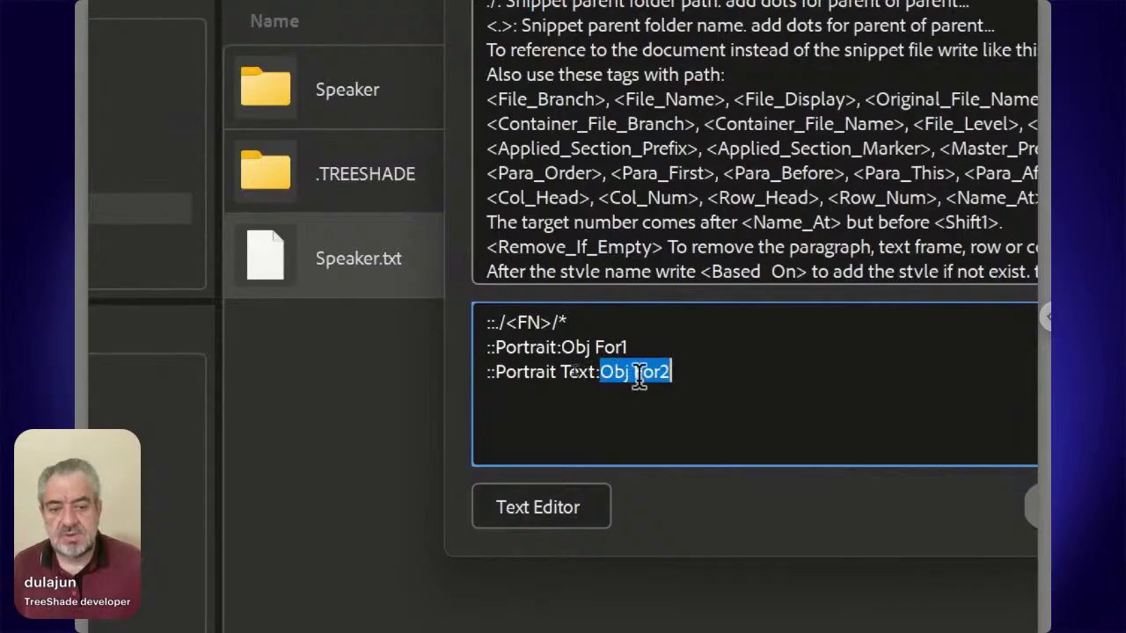
{"action": "left_click", "coordinate": [596, 372]}
{"action": "left_click_drag", "start_coordinate": [596, 372], "coordinate": [495, 372]}
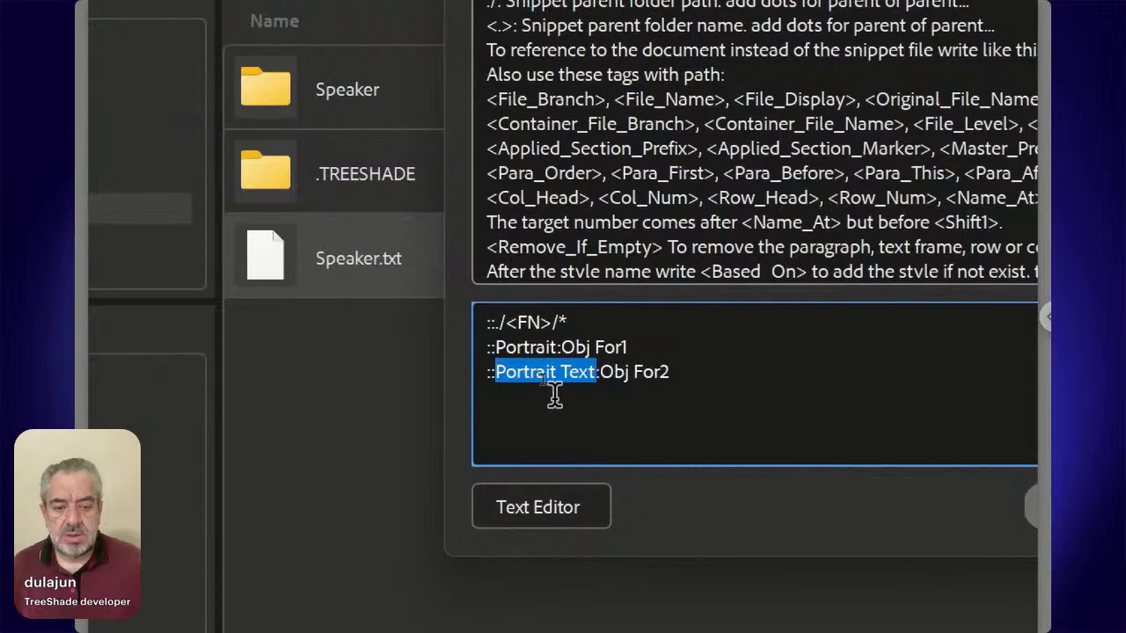
{"action": "left_click", "coordinate": [707, 375]}
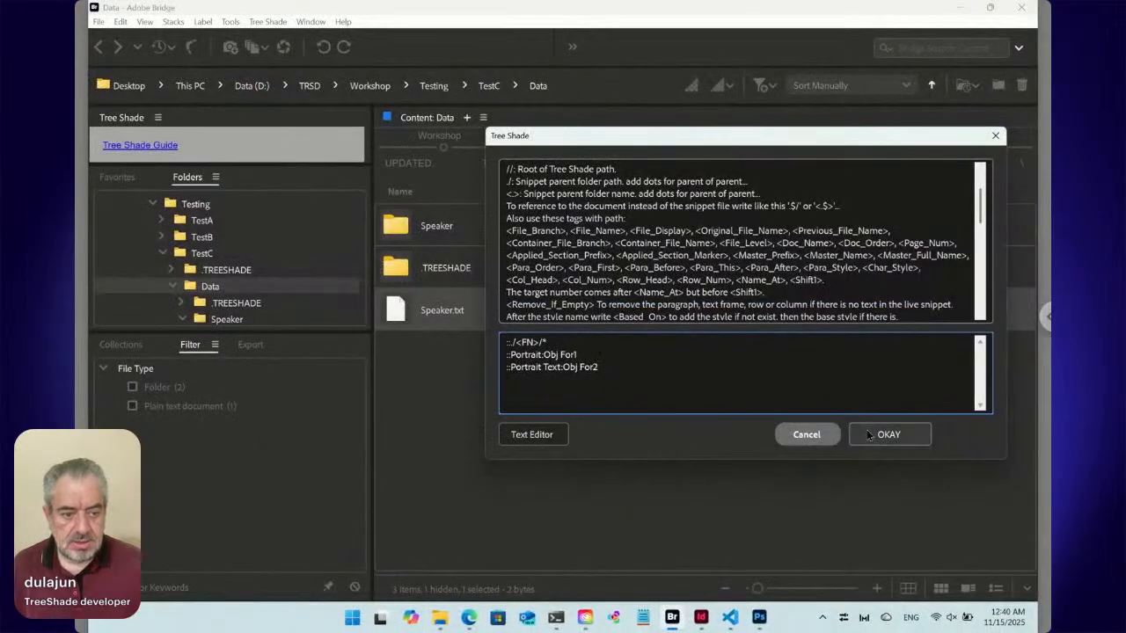
{"action": "left_click", "coordinate": [867, 434]}
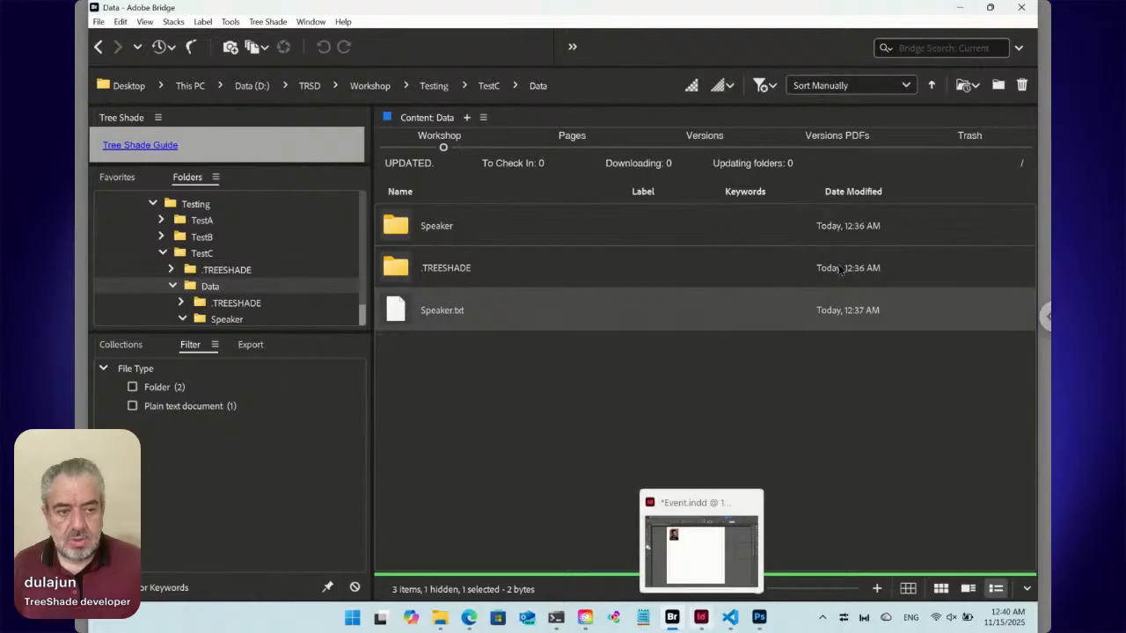
Arrange the Bridge window and InDesign's Event.indd window side by side.
{"action": "mouse_move", "coordinate": [989, 11]}
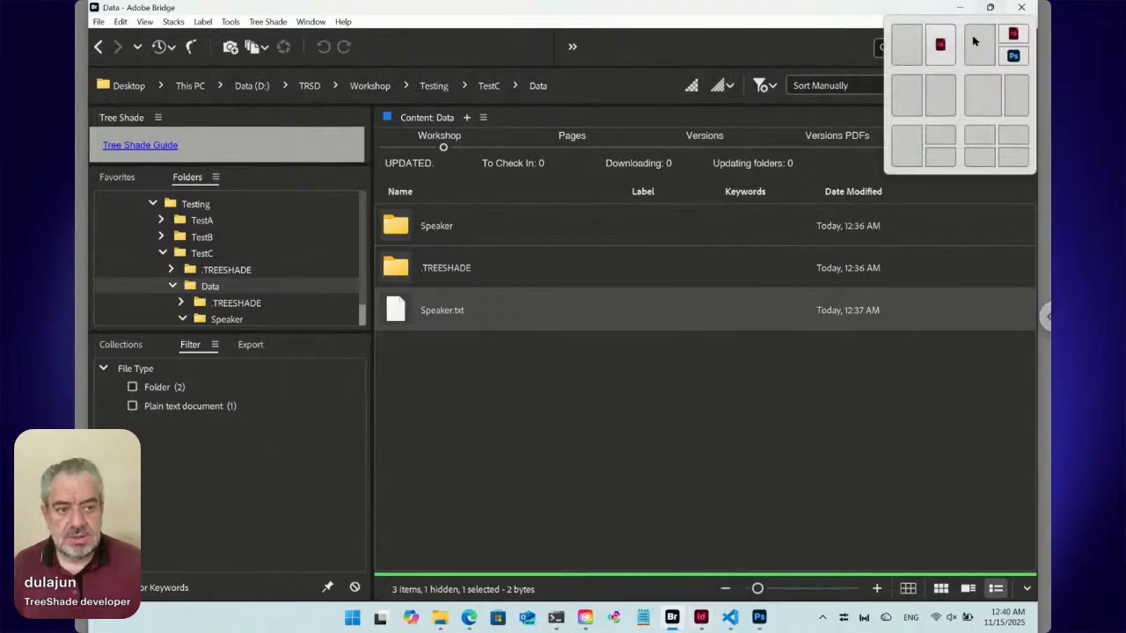
{"action": "left_click", "coordinate": [941, 97]}
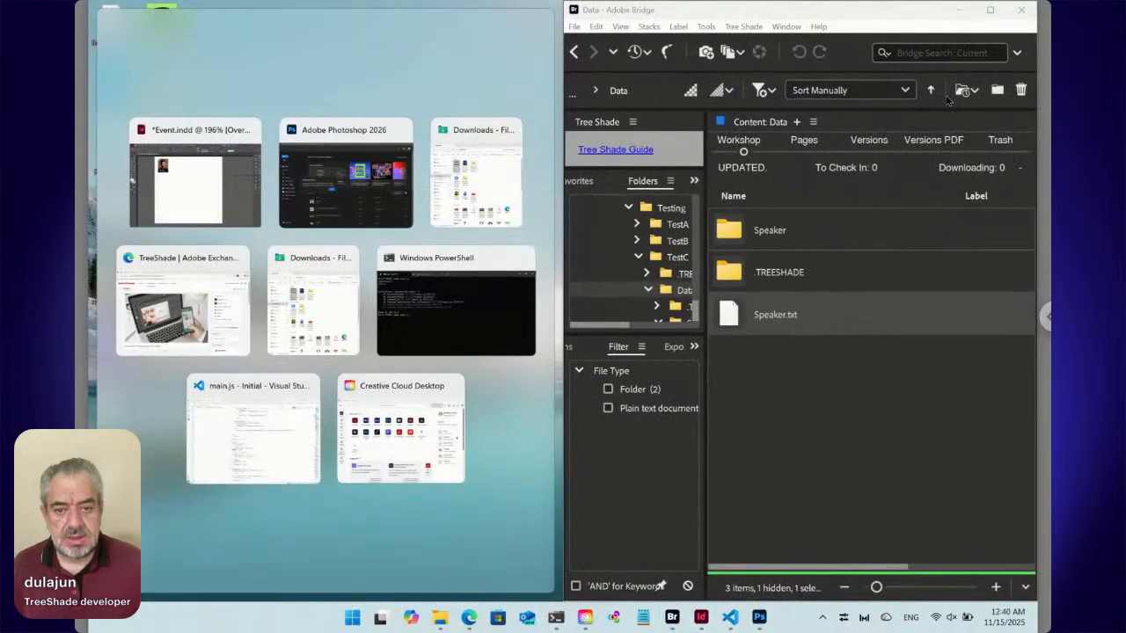
{"action": "left_click", "coordinate": [195, 176]}
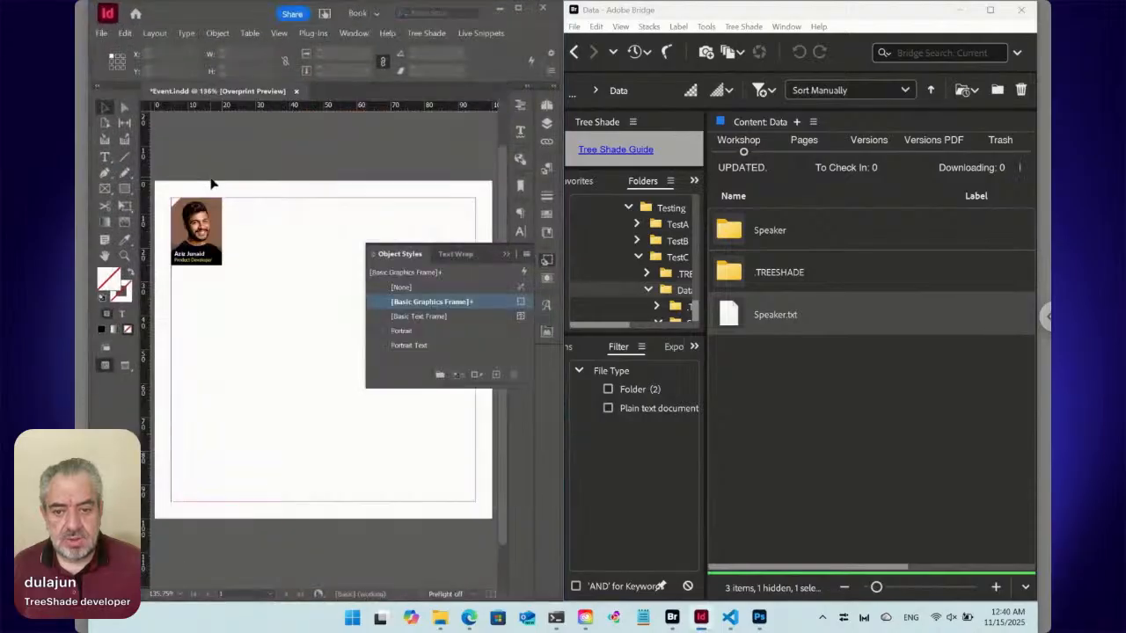
Paste a copy of the captioned portrait into a new text frame above the page, sized about 40 mm wide by 21 mm high.
{"action": "left_click", "coordinate": [105, 157]}
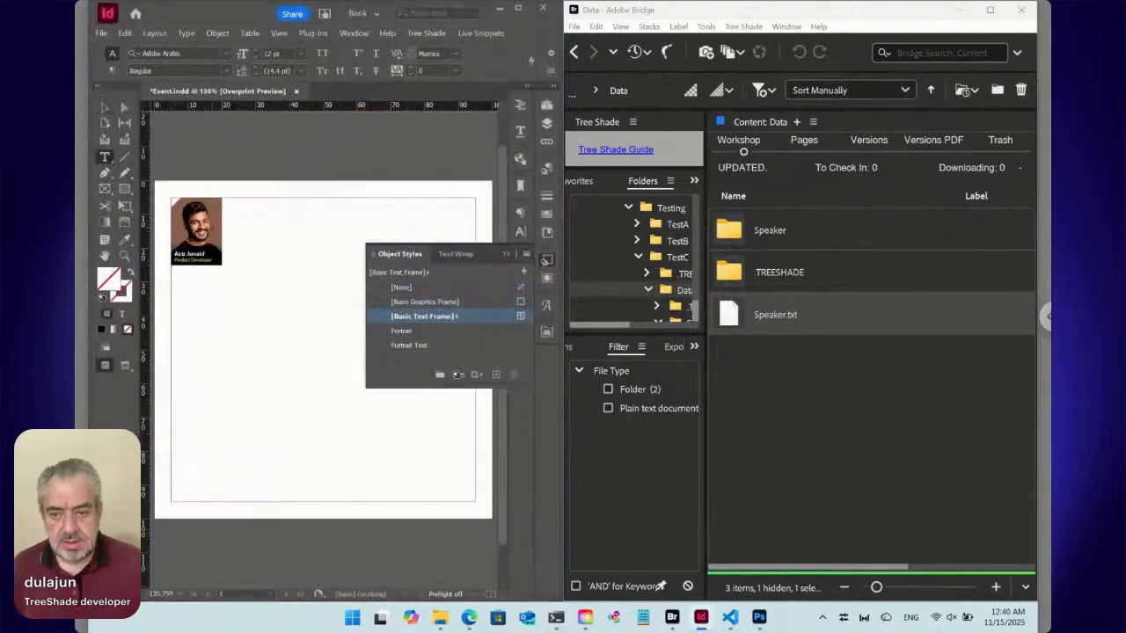
{"action": "left_click", "coordinate": [106, 108]}
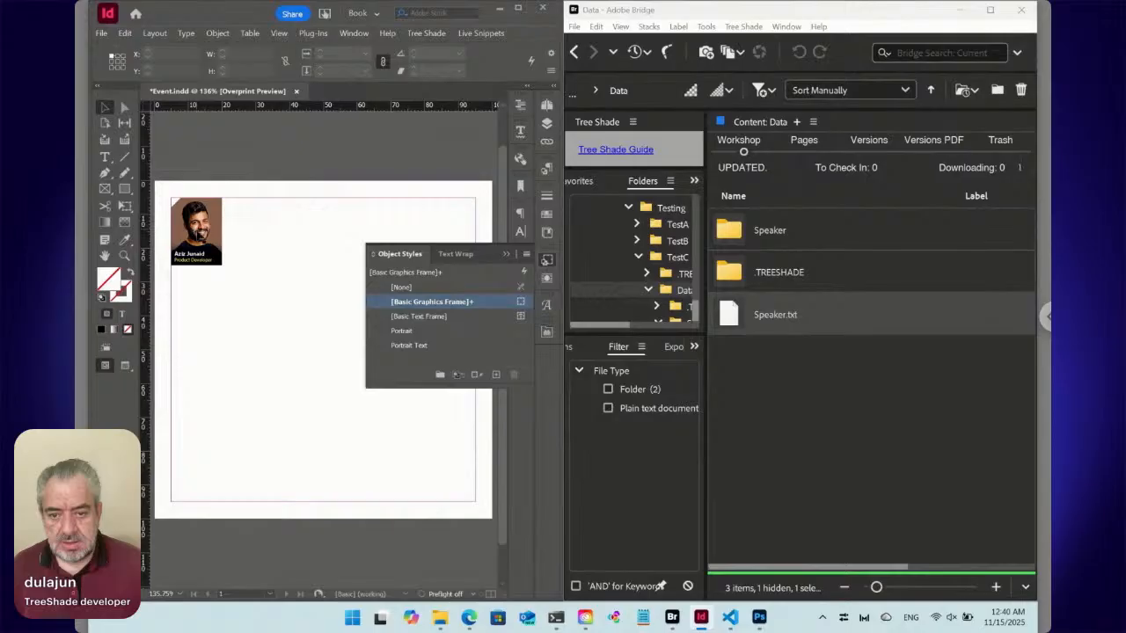
{"action": "left_click", "coordinate": [231, 263]}
{"action": "key", "text": "t"}
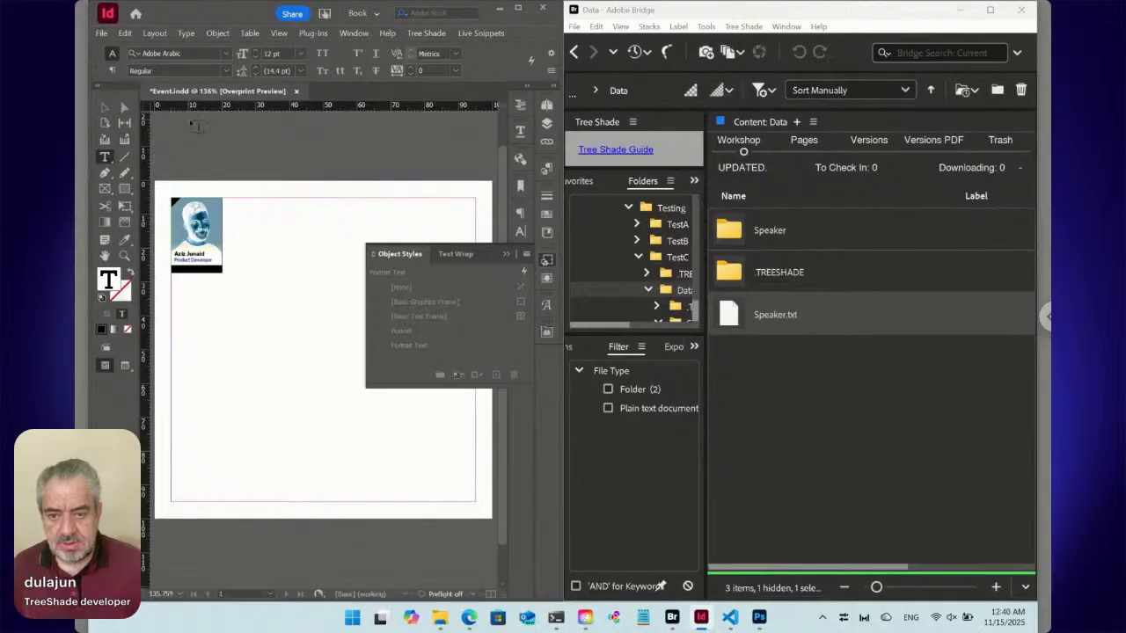
{"action": "left_click_drag", "start_coordinate": [188, 116], "coordinate": [323, 251]}
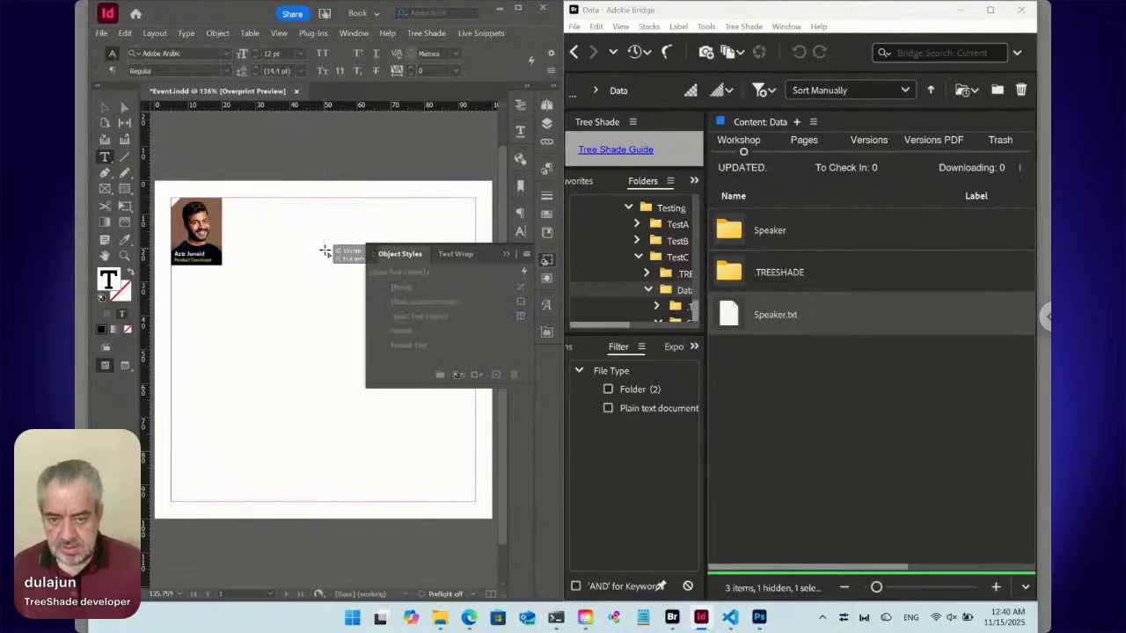
{"action": "key", "text": "ctrl+v"}
{"action": "left_click", "coordinate": [105, 108]}
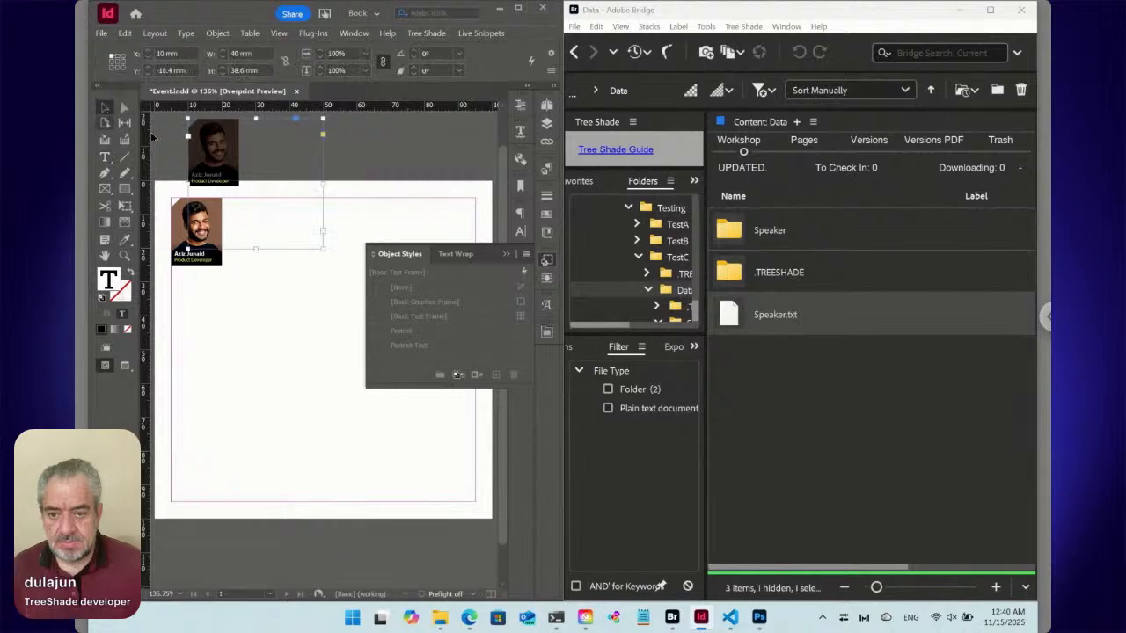
{"action": "left_click_drag", "start_coordinate": [276, 191], "coordinate": [302, 174]}
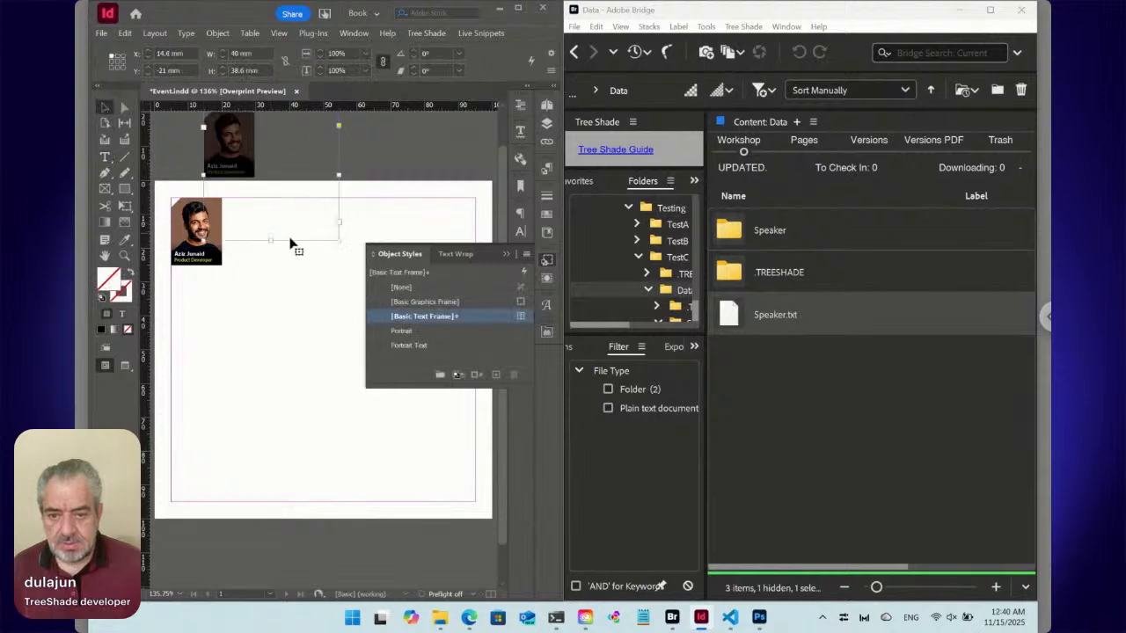
{"action": "left_click_drag", "start_coordinate": [271, 241], "coordinate": [304, 162]}
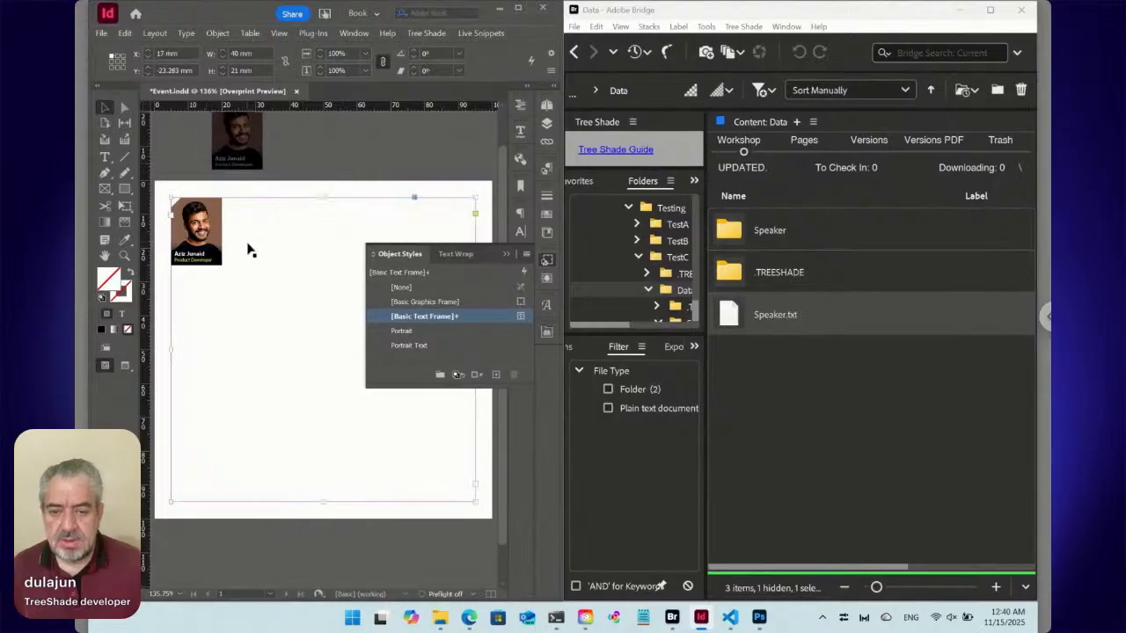
Remove the original portrait from the page's main text frame and collapse the Object Styles panel.
{"action": "key", "text": "t"}
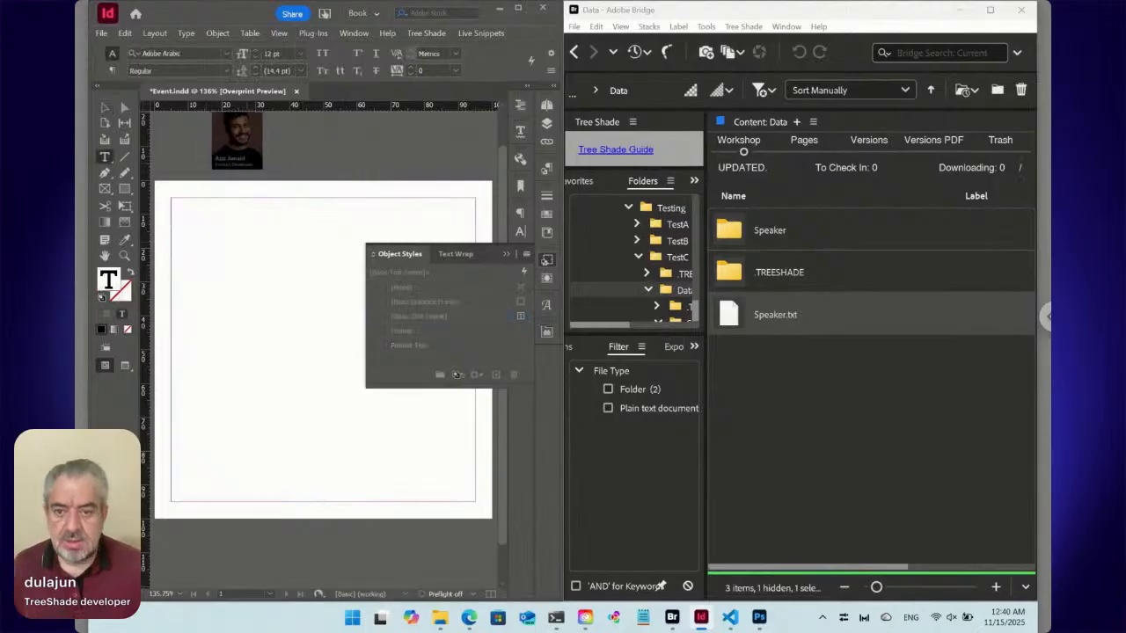
{"action": "left_click", "coordinate": [546, 261]}
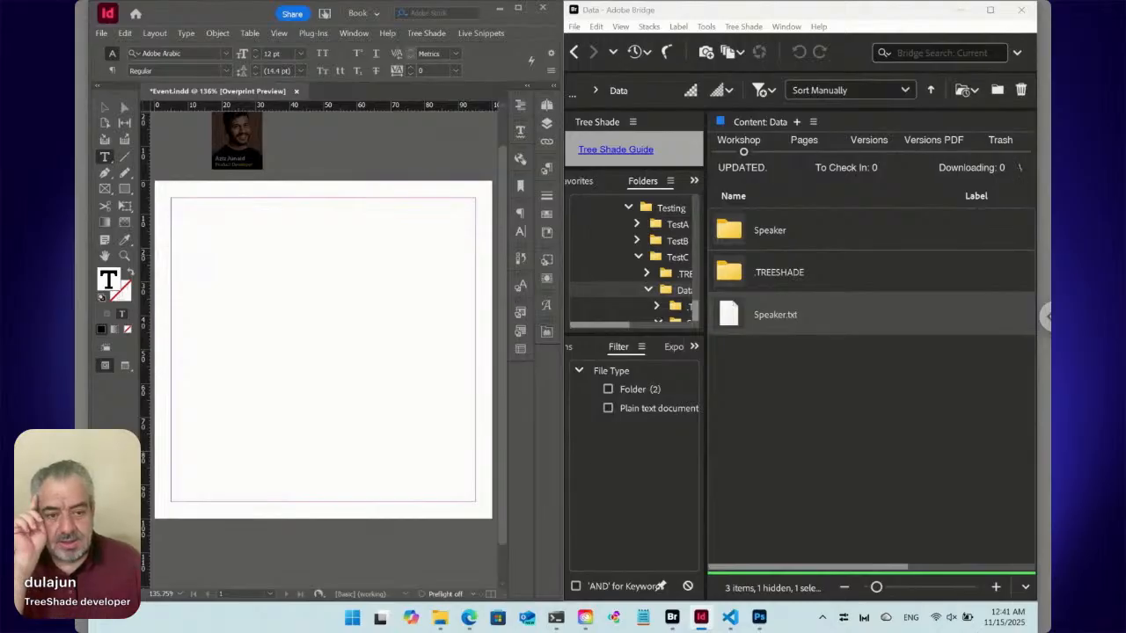
{"action": "right_click", "coordinate": [731, 318]}
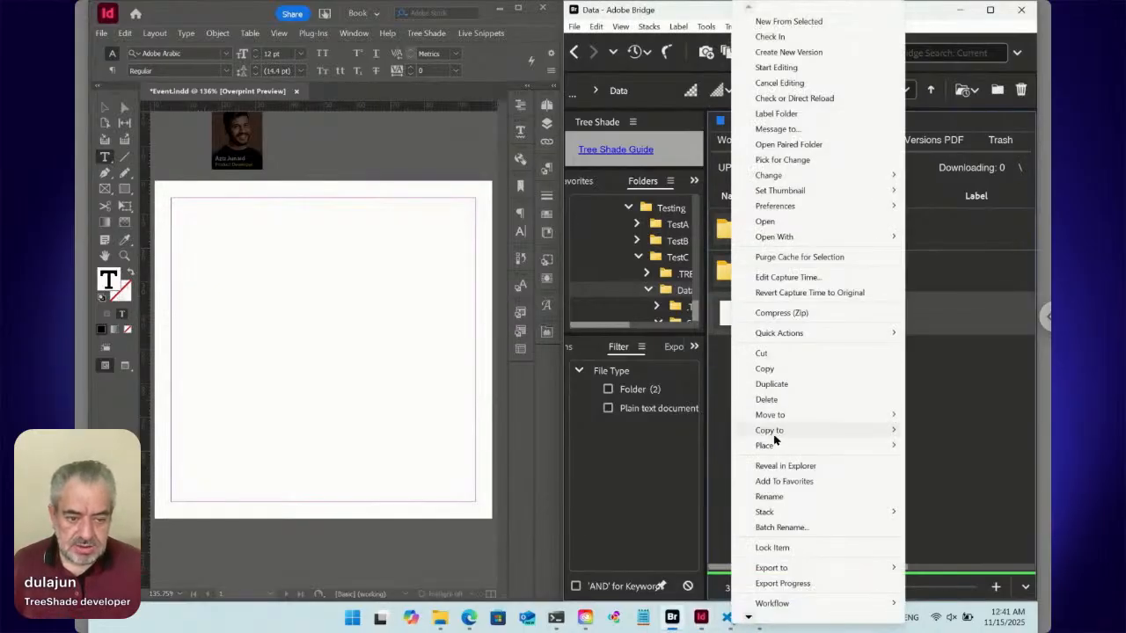
{"action": "mouse_move", "coordinate": [775, 446]}
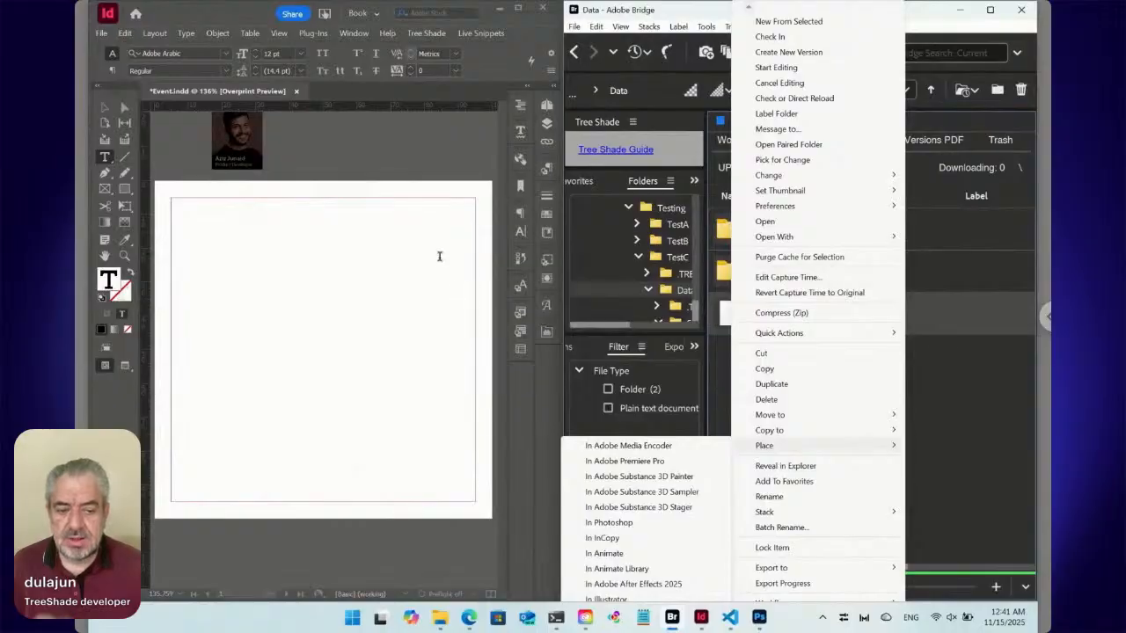
{"action": "left_click", "coordinate": [723, 317]}
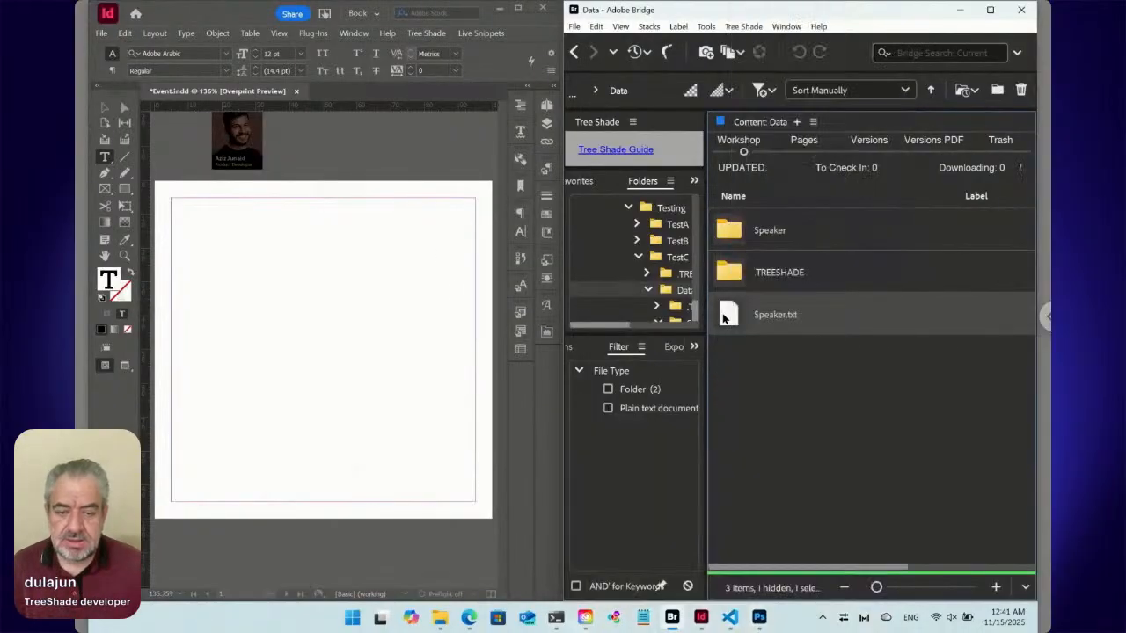
Put the text cursor in the page's empty main text frame and start placing a live snippet there, moving its dialog clear of the frame.
{"action": "left_click", "coordinate": [224, 215]}
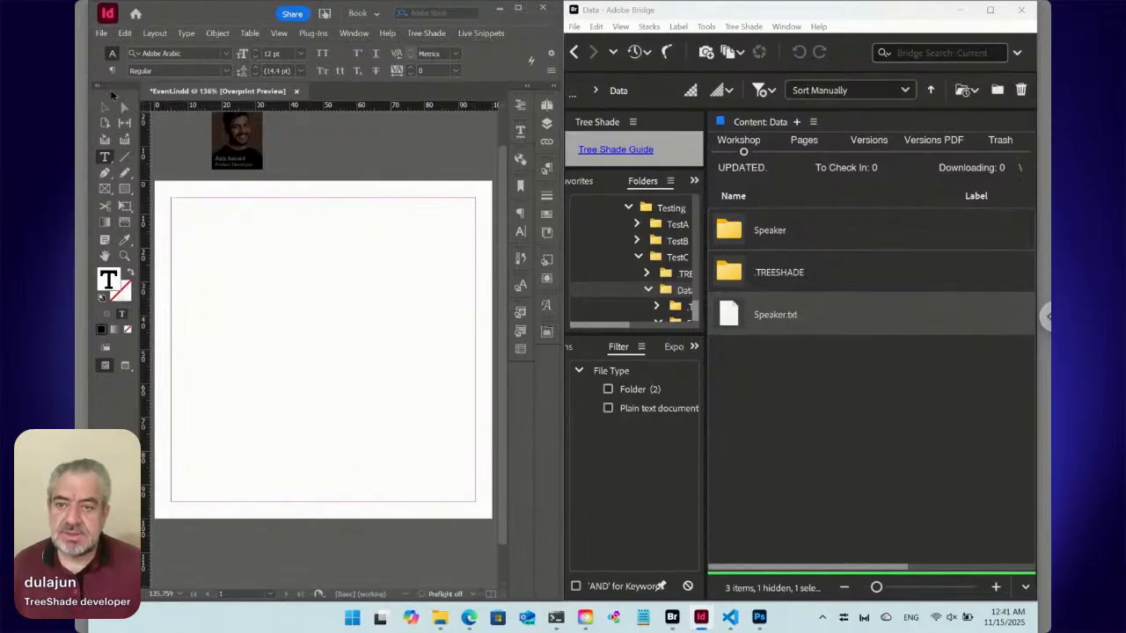
{"action": "left_click", "coordinate": [101, 34]}
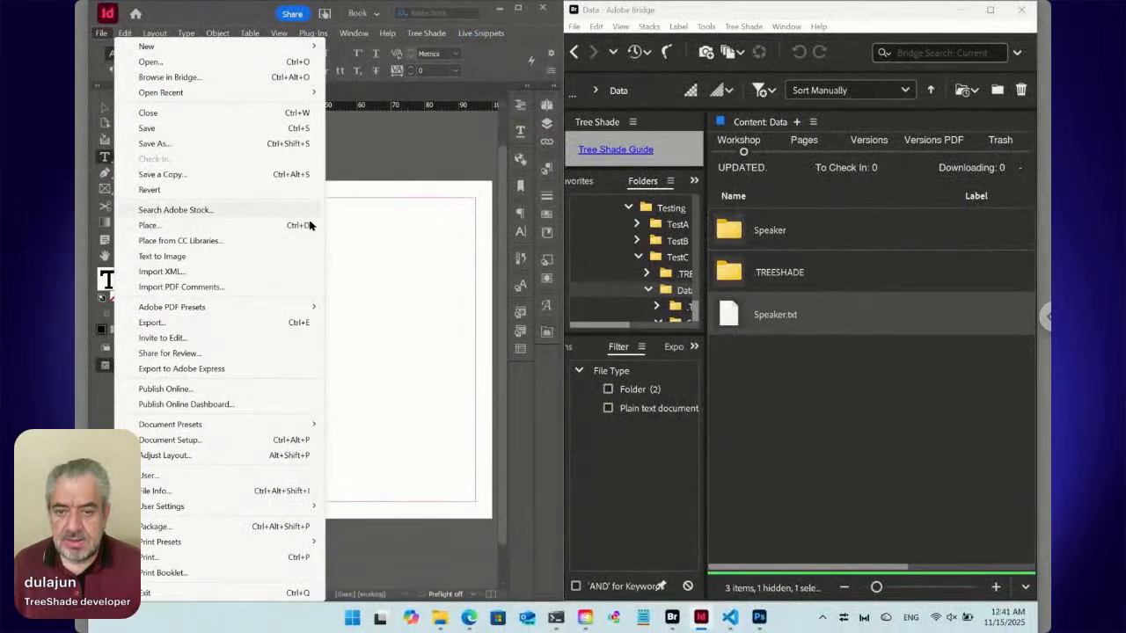
{"action": "left_click", "coordinate": [570, 463]}
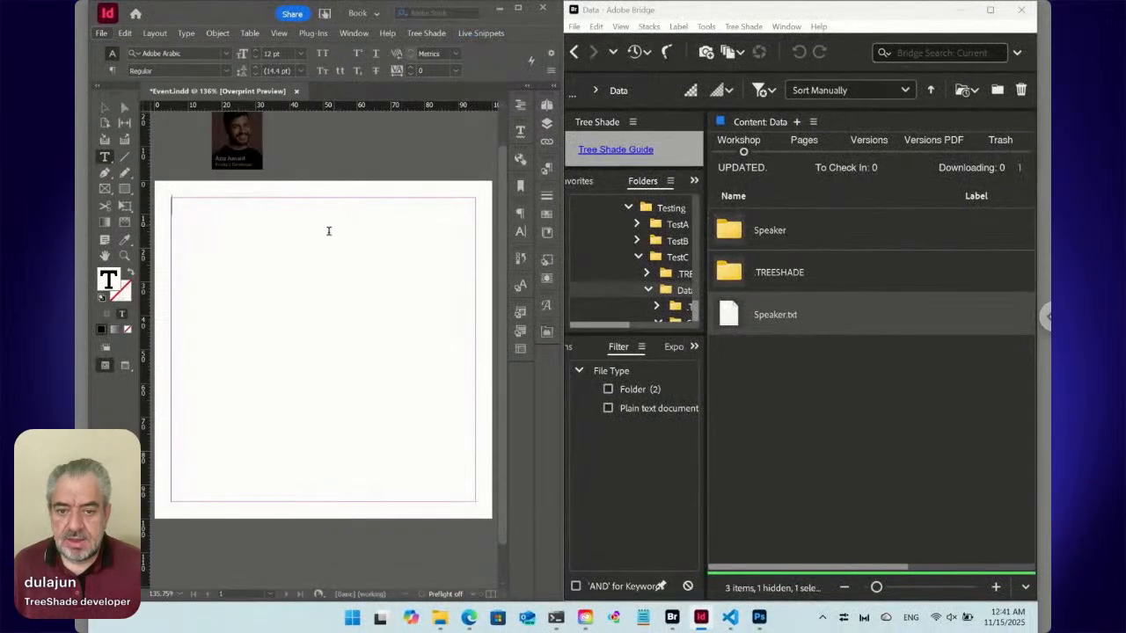
{"action": "left_click", "coordinate": [490, 33]}
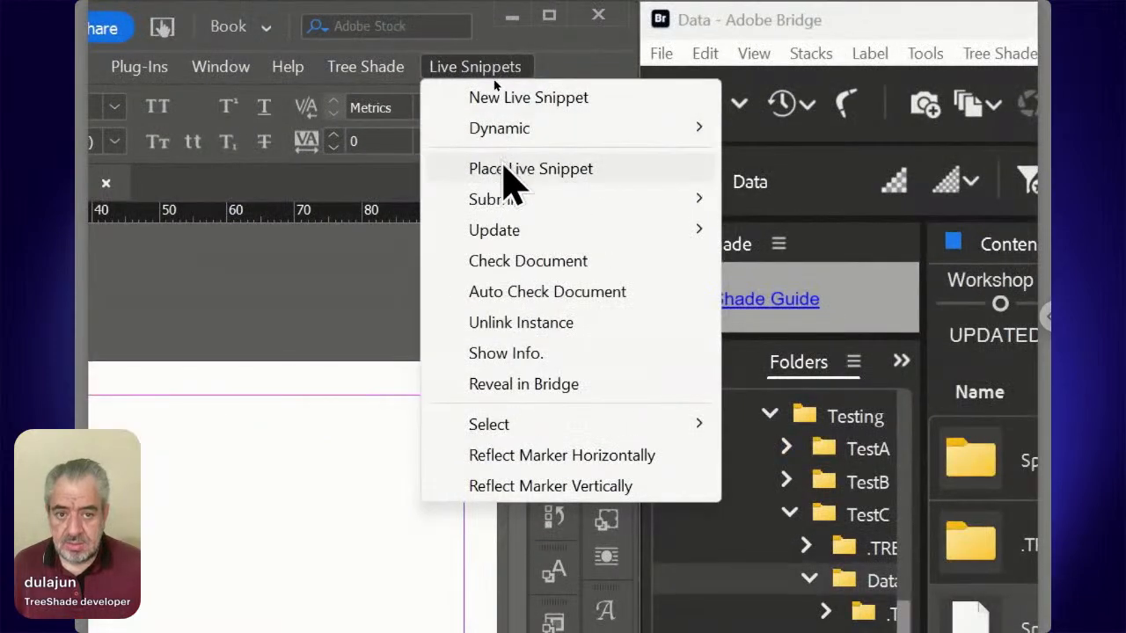
{"action": "left_click", "coordinate": [514, 180]}
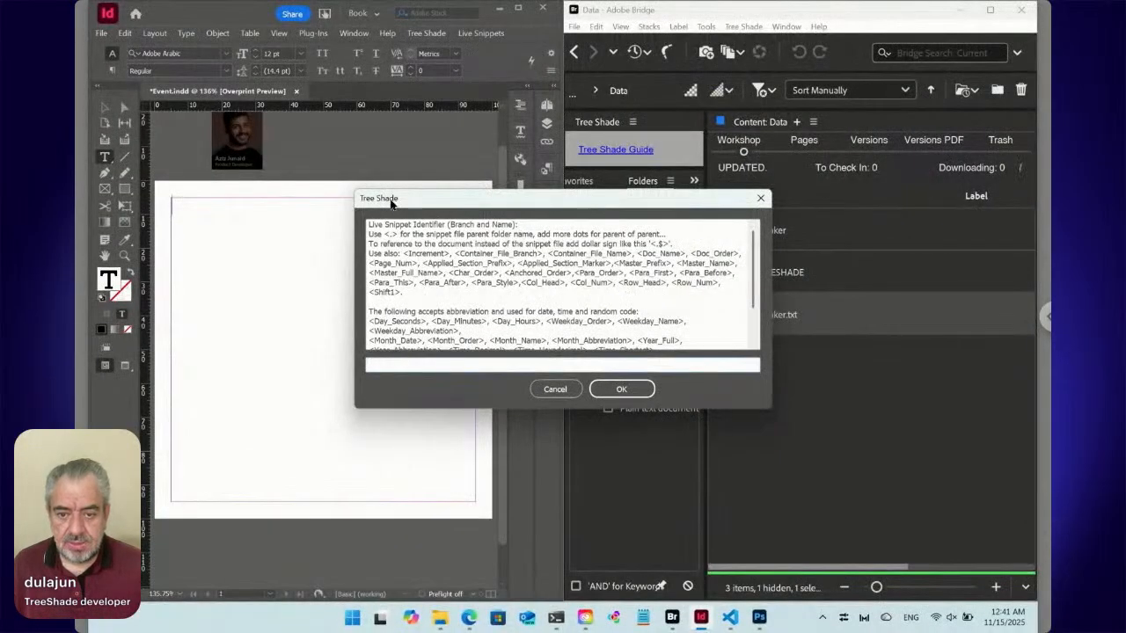
{"action": "left_click_drag", "start_coordinate": [391, 200], "coordinate": [365, 351]}
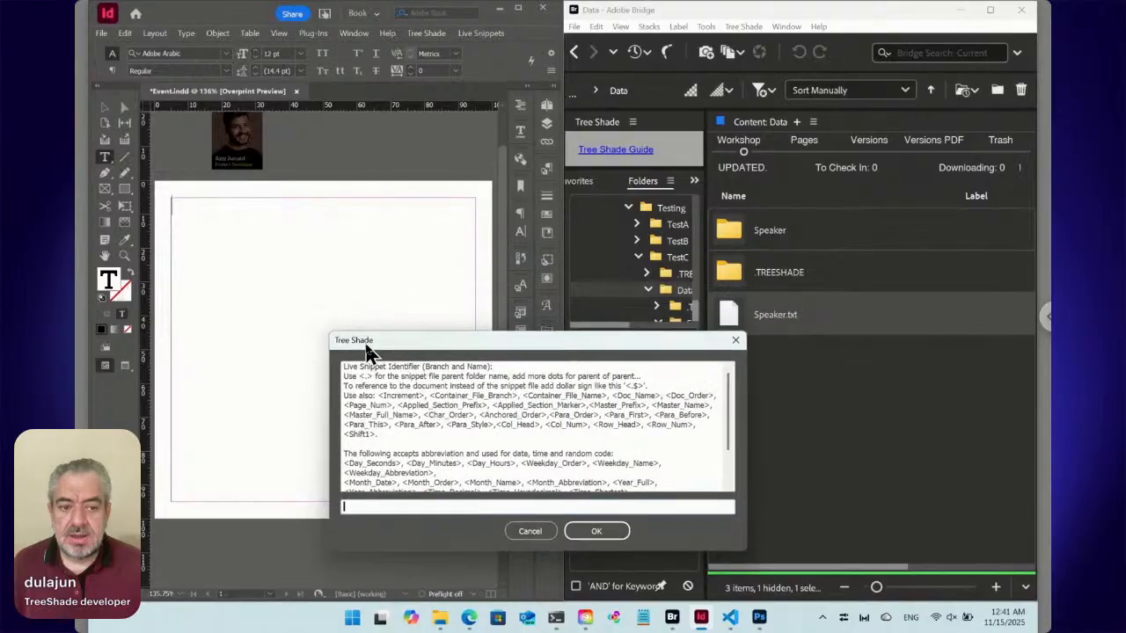
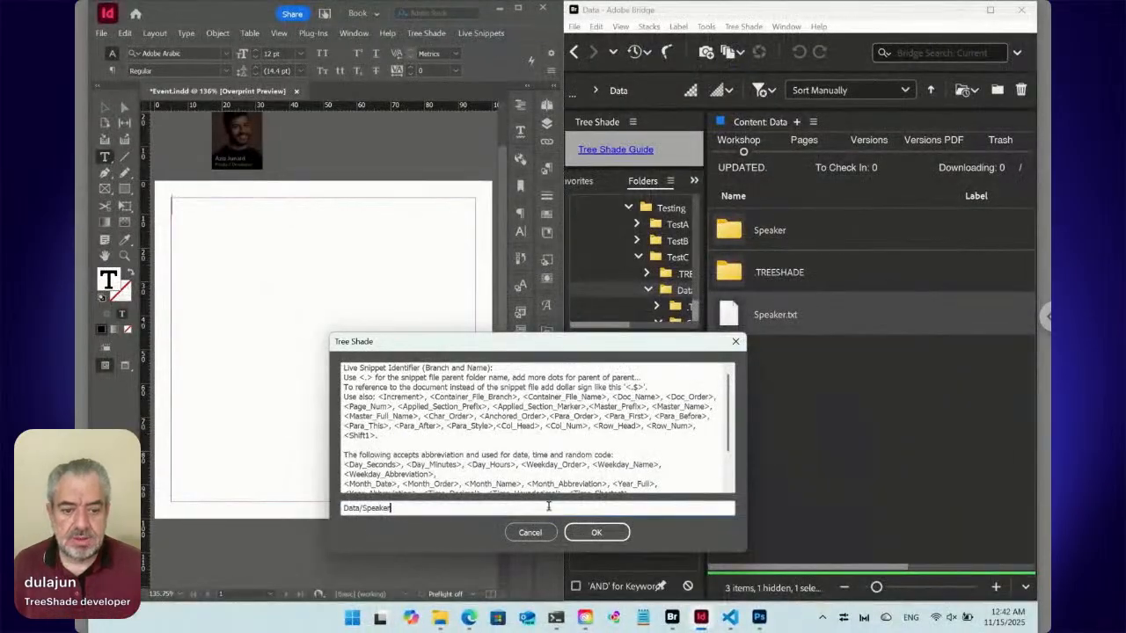
Place the Data/Speaker live snippet in the page's main text frame and check its portrait and caption by selecting their characters.
{"action": "left_click", "coordinate": [594, 533]}
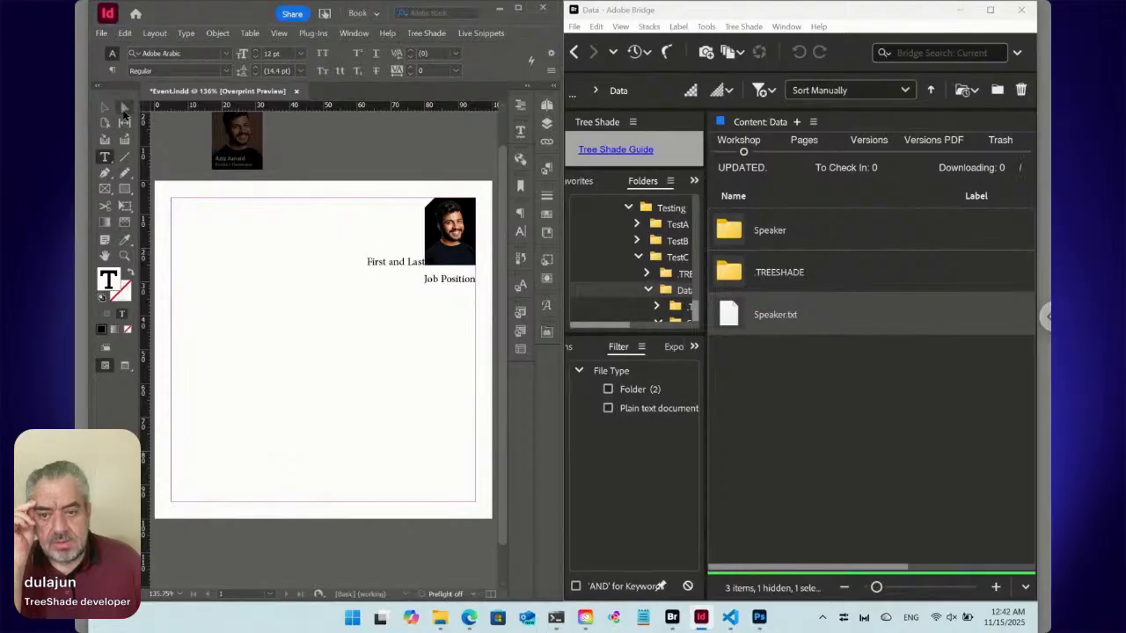
{"action": "left_click", "coordinate": [105, 109]}
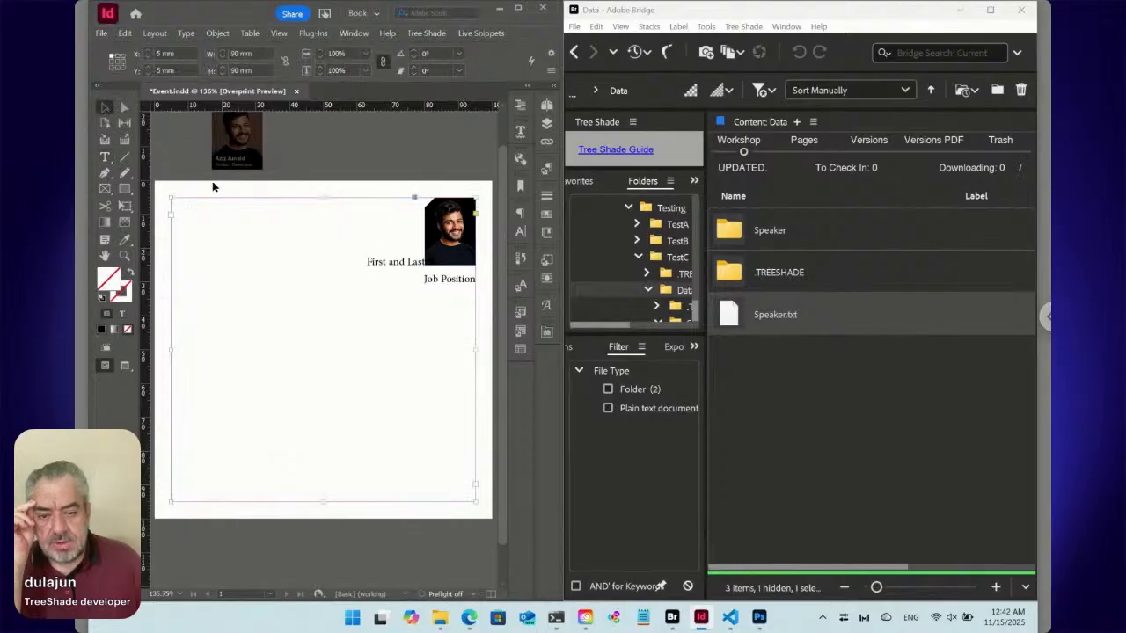
{"action": "double_click", "coordinate": [411, 261]}
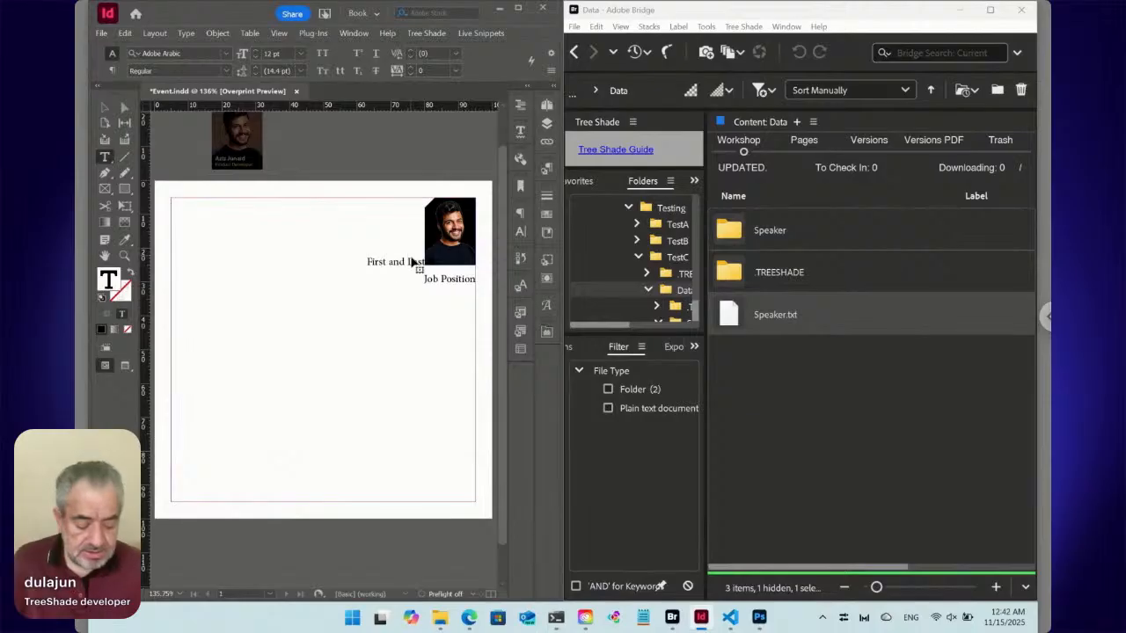
{"action": "key", "text": "shift+Right"}
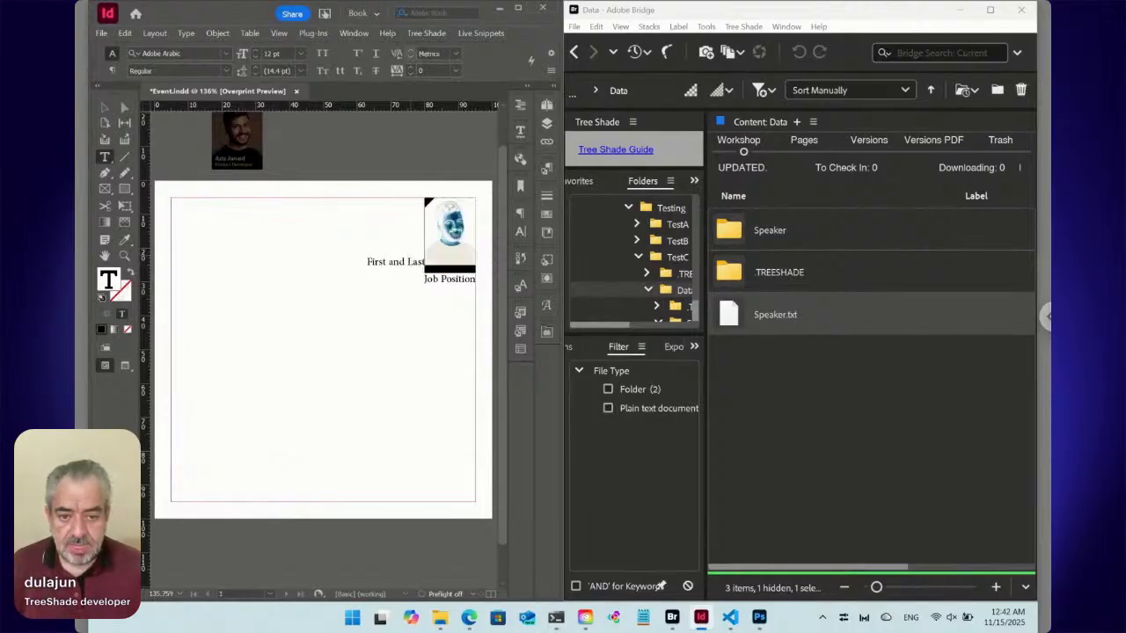
{"action": "key", "text": "Right"}
{"action": "key", "text": "shift+Right"}
{"action": "key", "text": "shift+Right"}
{"action": "key", "text": "shift+Right"}
{"action": "key", "text": "shift+Right"}
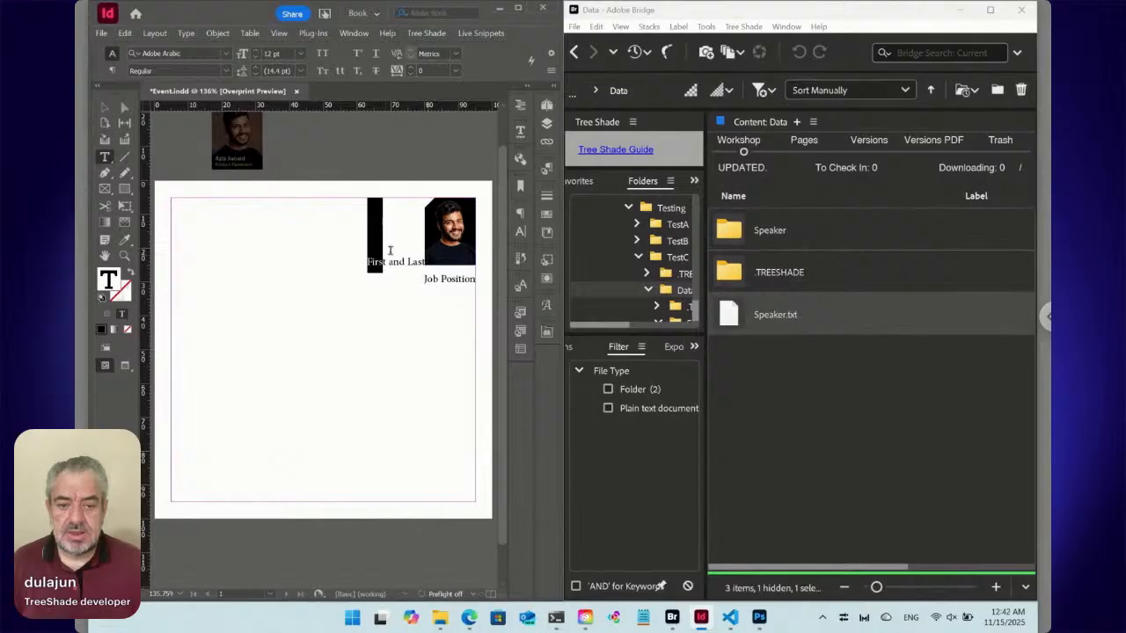
Switch to Bridge, open the Speaker folder and review the text of Caption.txt, leaving it unchanged.
{"action": "double_click", "coordinate": [810, 239]}
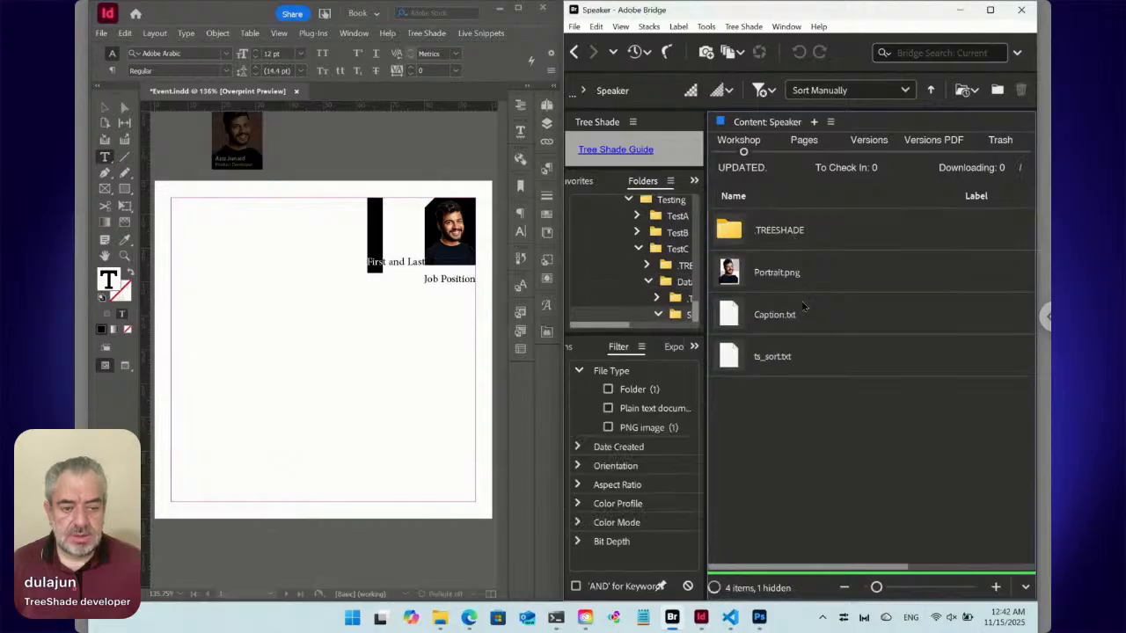
{"action": "left_click", "coordinate": [758, 315]}
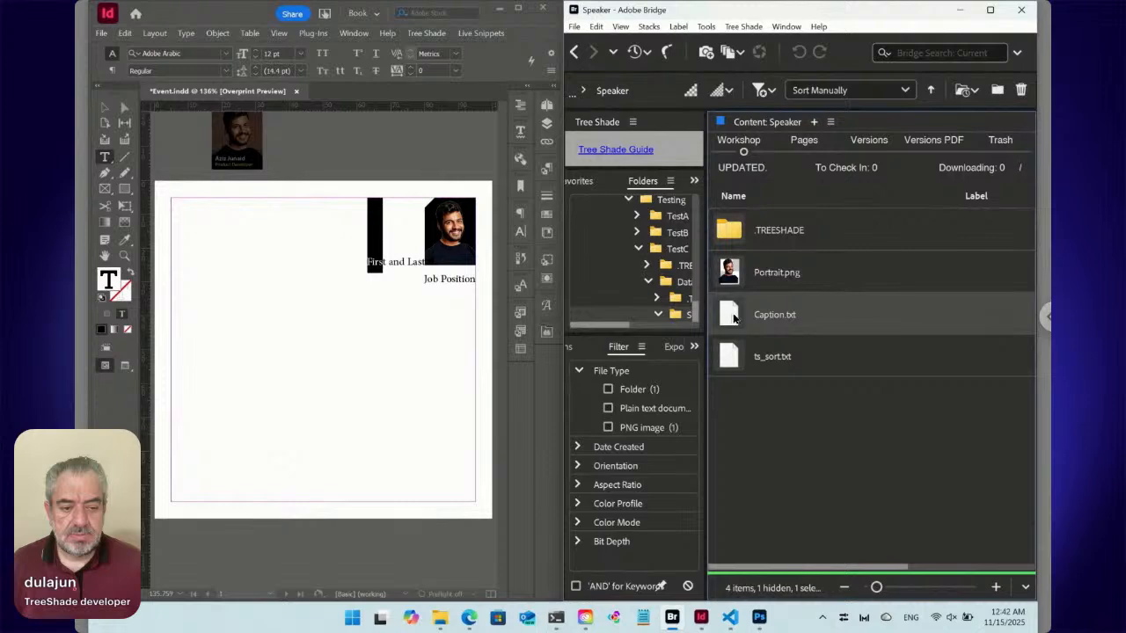
{"action": "double_click", "coordinate": [734, 318]}
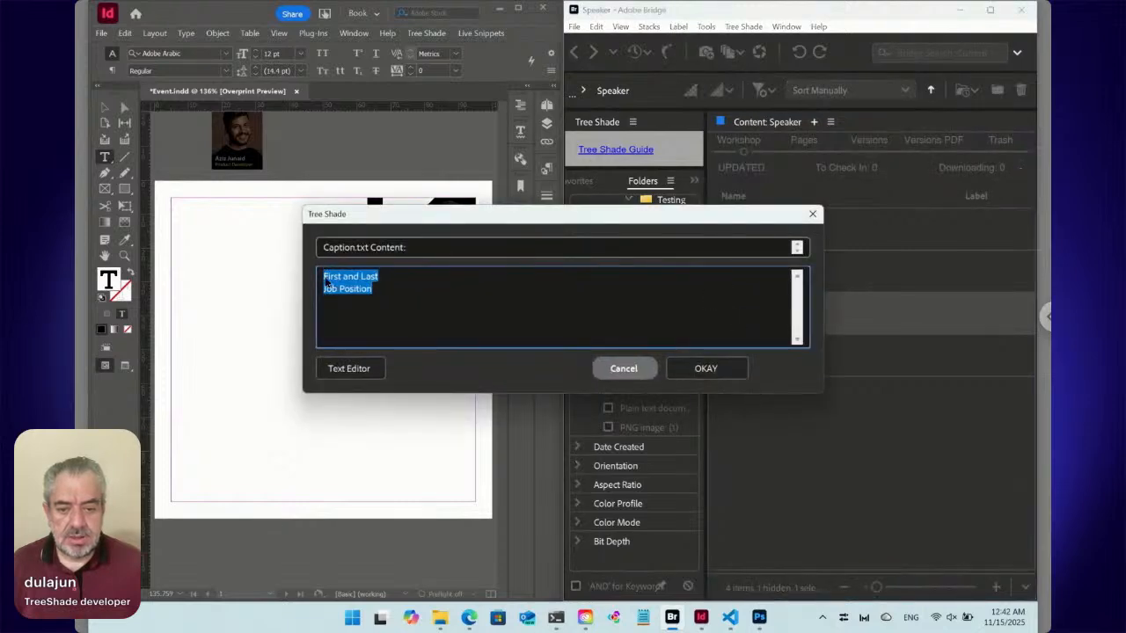
{"action": "left_click", "coordinate": [624, 368]}
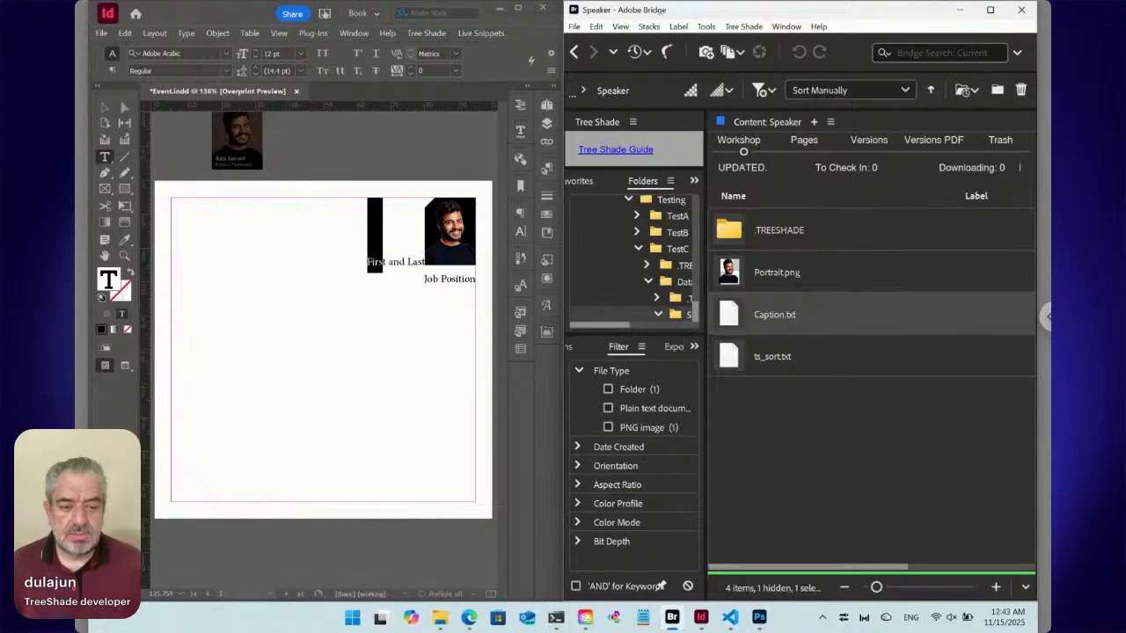
Create a folder named Caption inside the Speaker folder.
{"action": "left_click", "coordinate": [858, 447]}
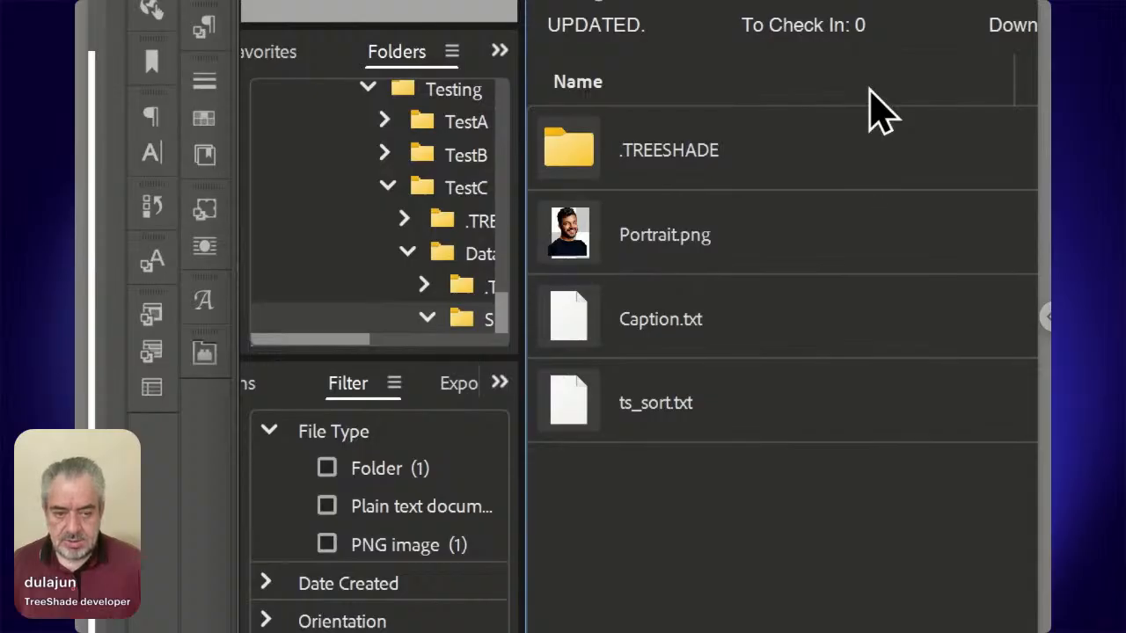
{"action": "key", "text": "ctrl+shift+n"}
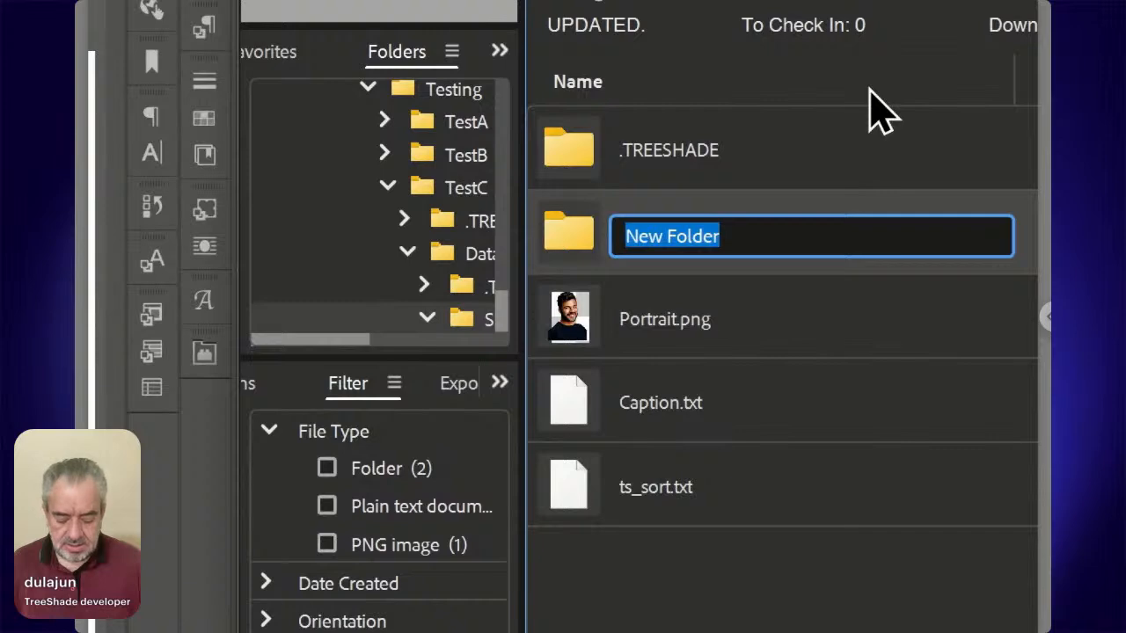
{"action": "type", "text": "Caption"}
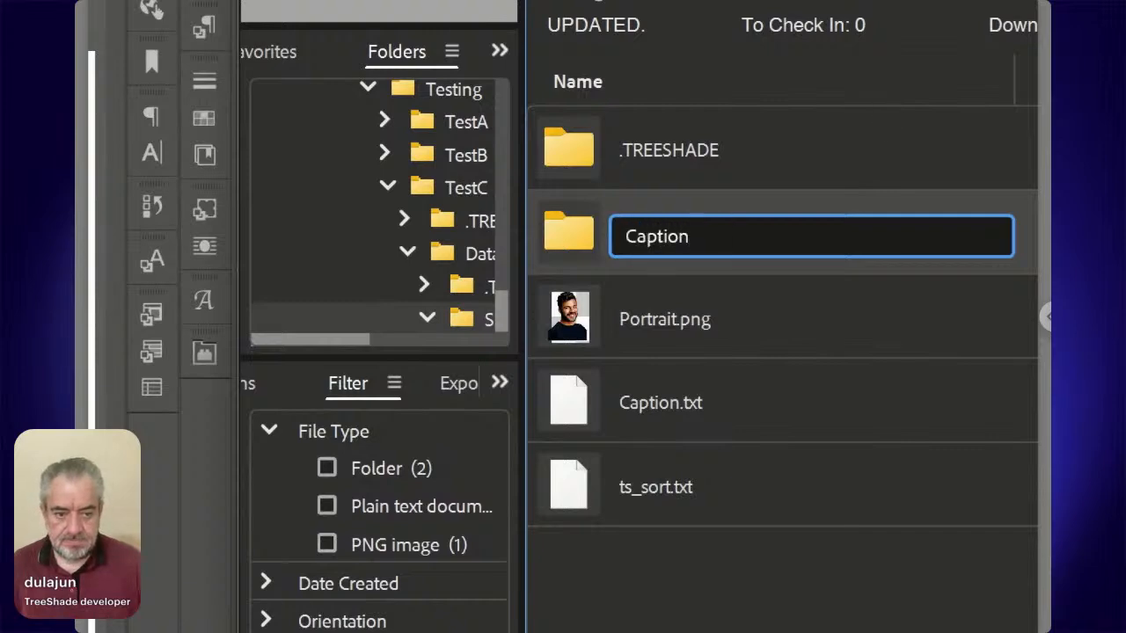
{"action": "key", "text": "Return"}
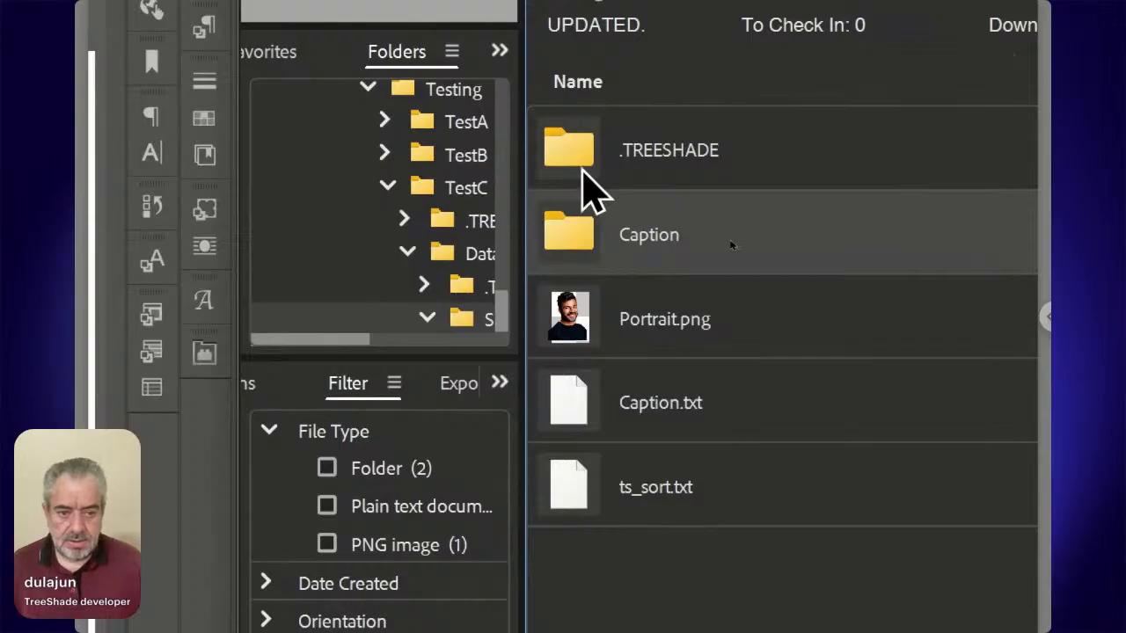
Inside the Caption folder, create a Tree Shade text file named Content.
{"action": "double_click", "coordinate": [577, 234]}
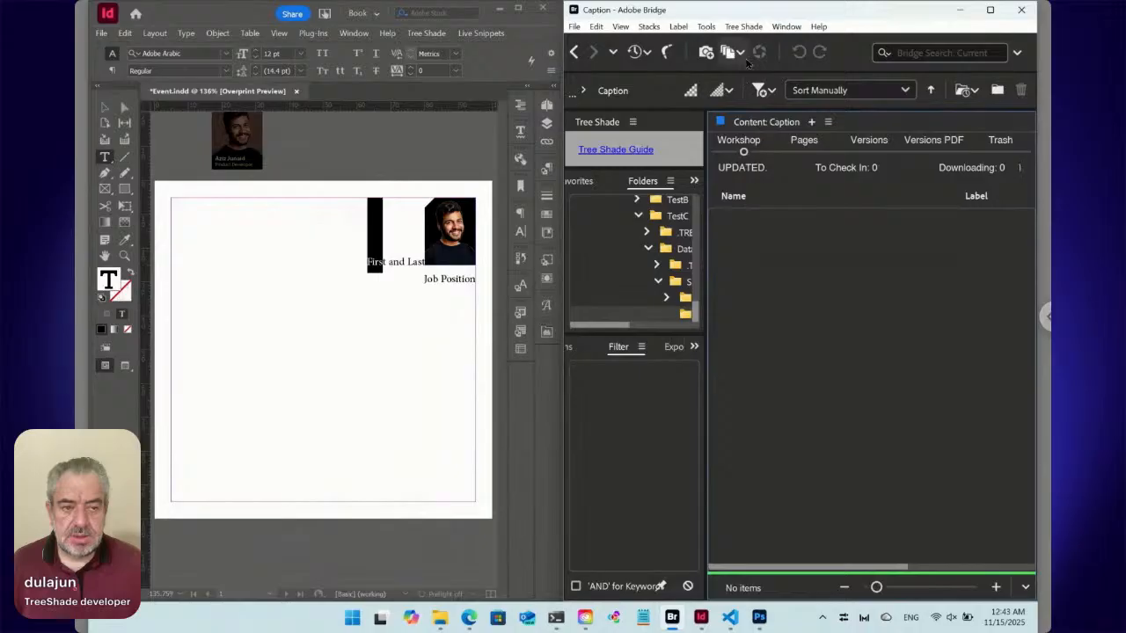
{"action": "left_click", "coordinate": [744, 26]}
{"action": "mouse_move", "coordinate": [754, 44]}
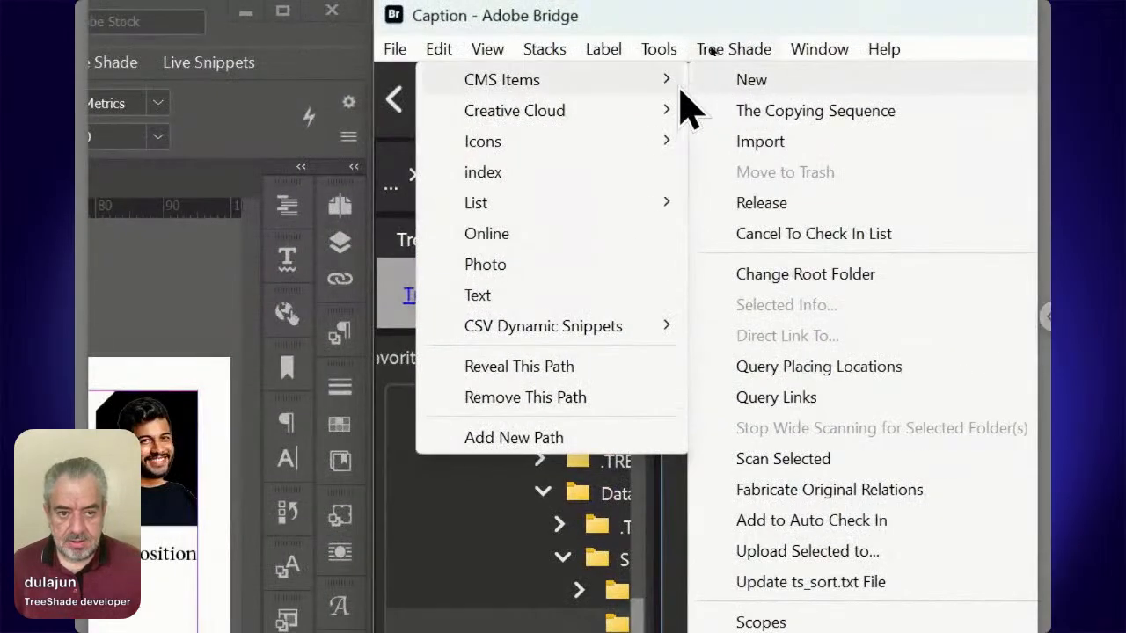
{"action": "left_click", "coordinate": [566, 296]}
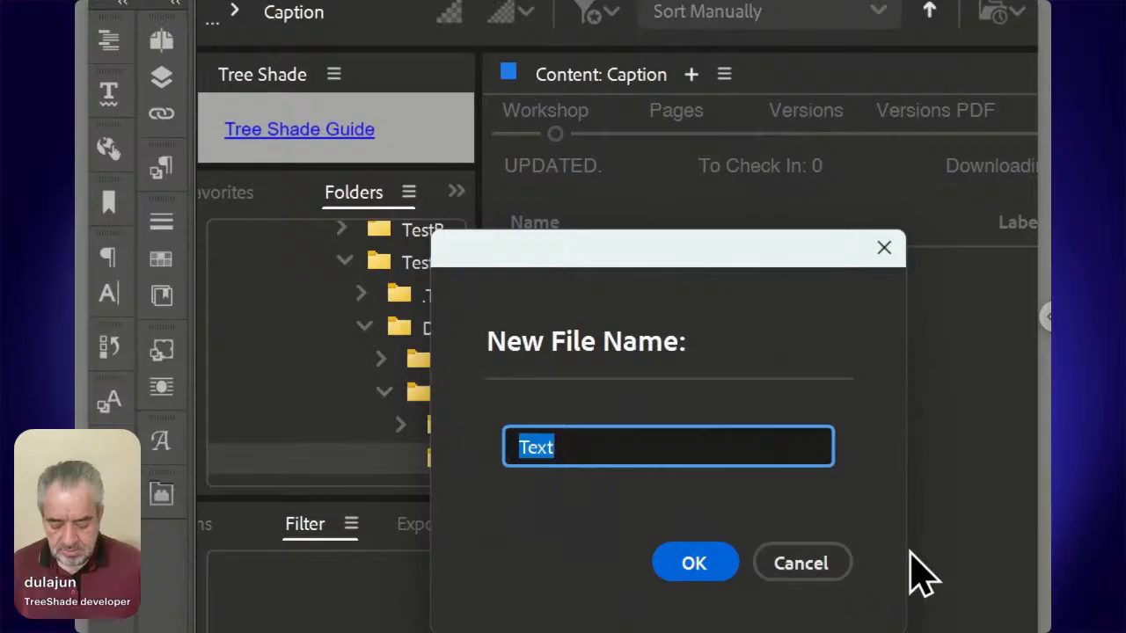
{"action": "type", "text": "Conte"}
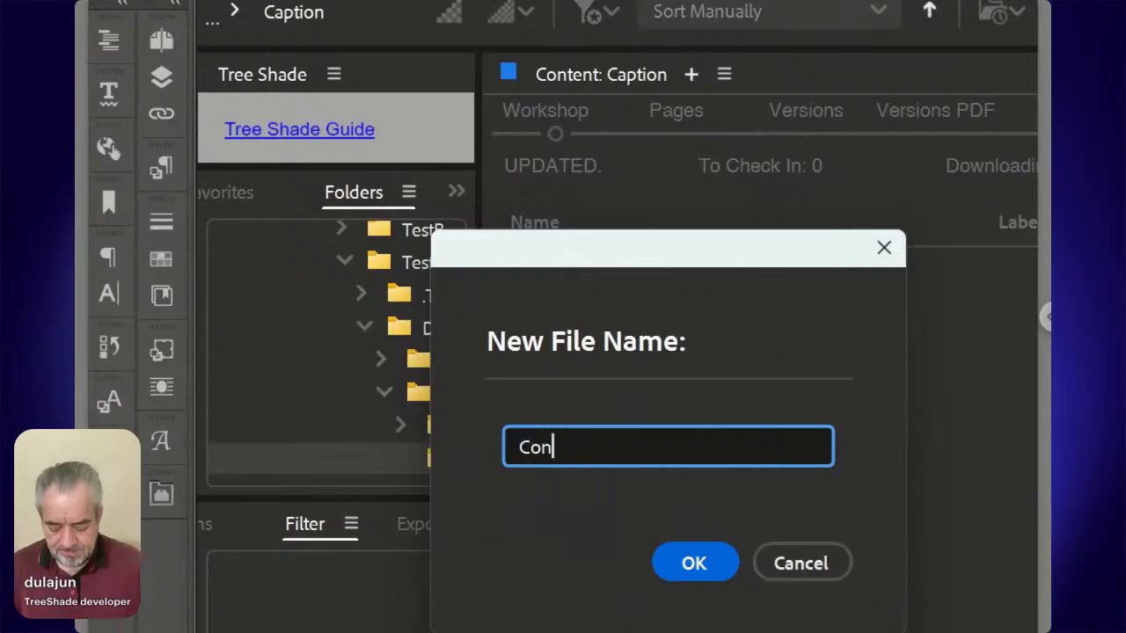
{"action": "type", "text": "nt"}
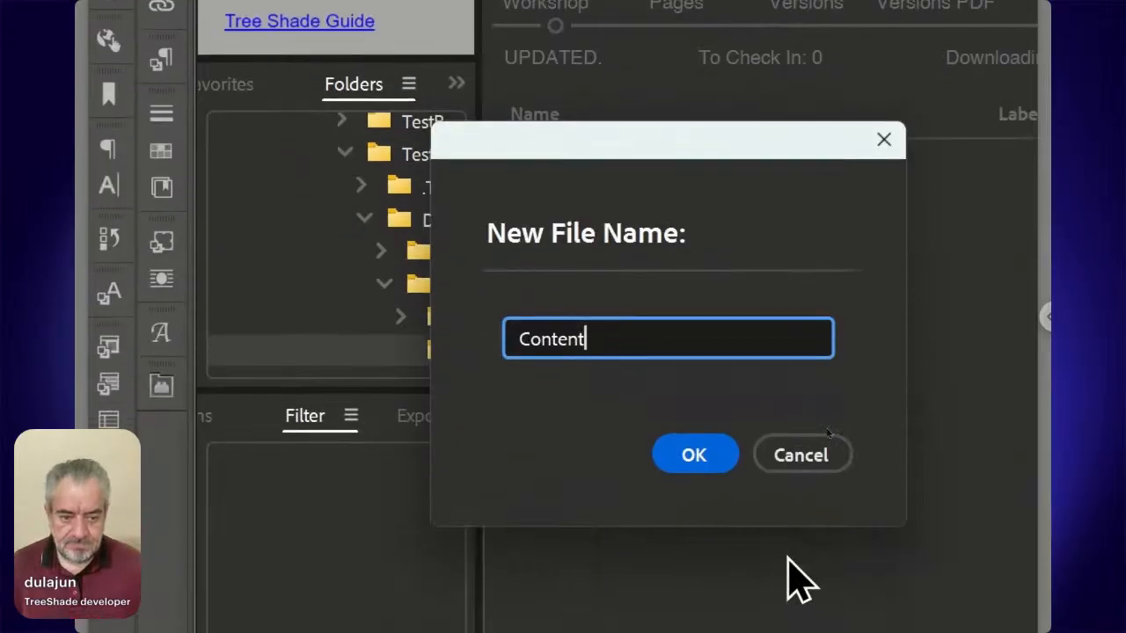
{"action": "left_click", "coordinate": [701, 442]}
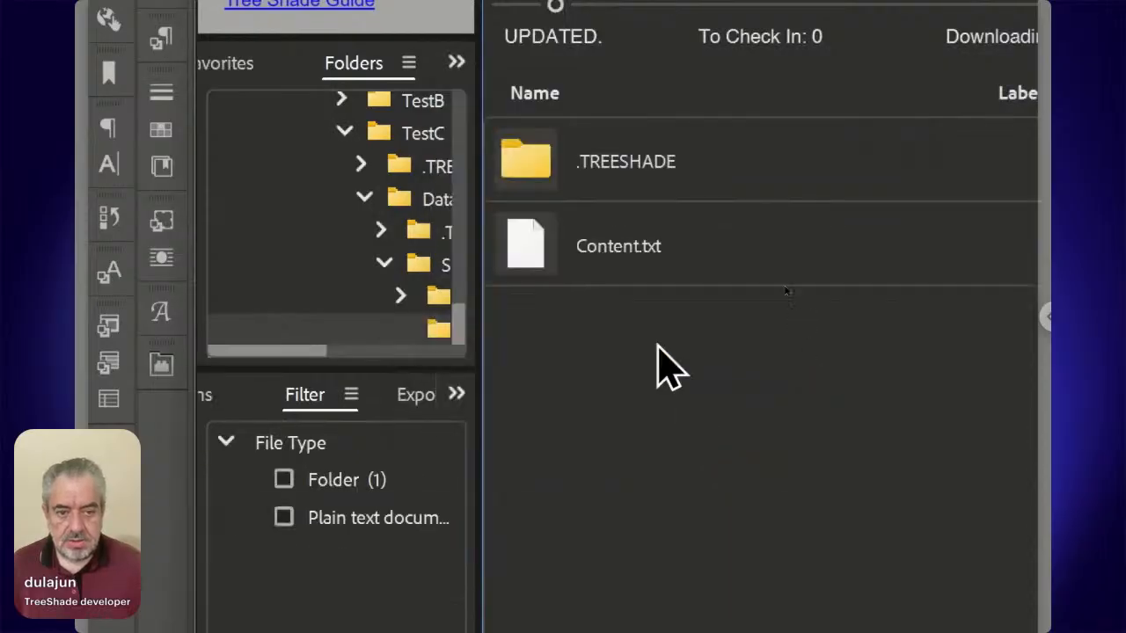
Replace the placeholder text in Content.txt with the lines "First and Last" and "Job Position" and save it.
{"action": "double_click", "coordinate": [628, 255]}
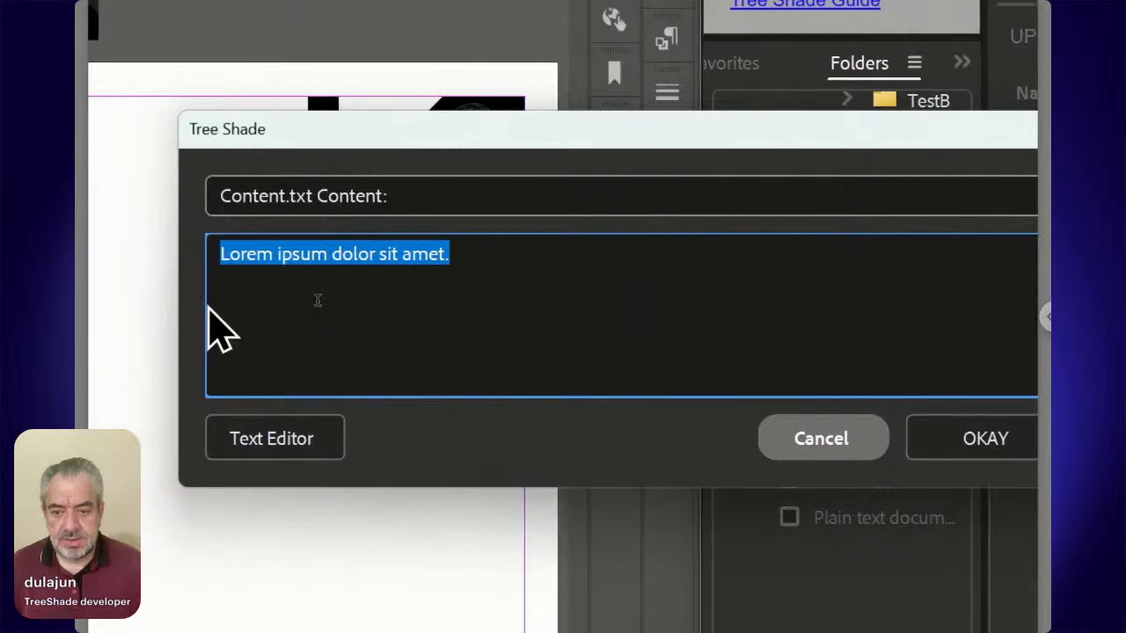
{"action": "type", "text": "First "}
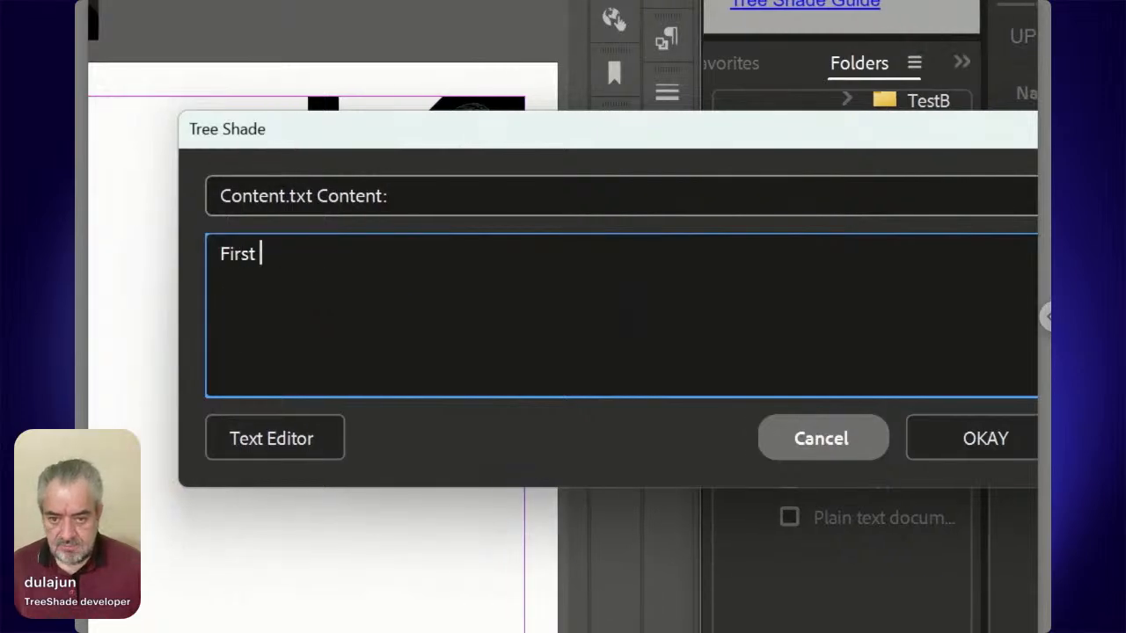
{"action": "type", "text": "and Last"}
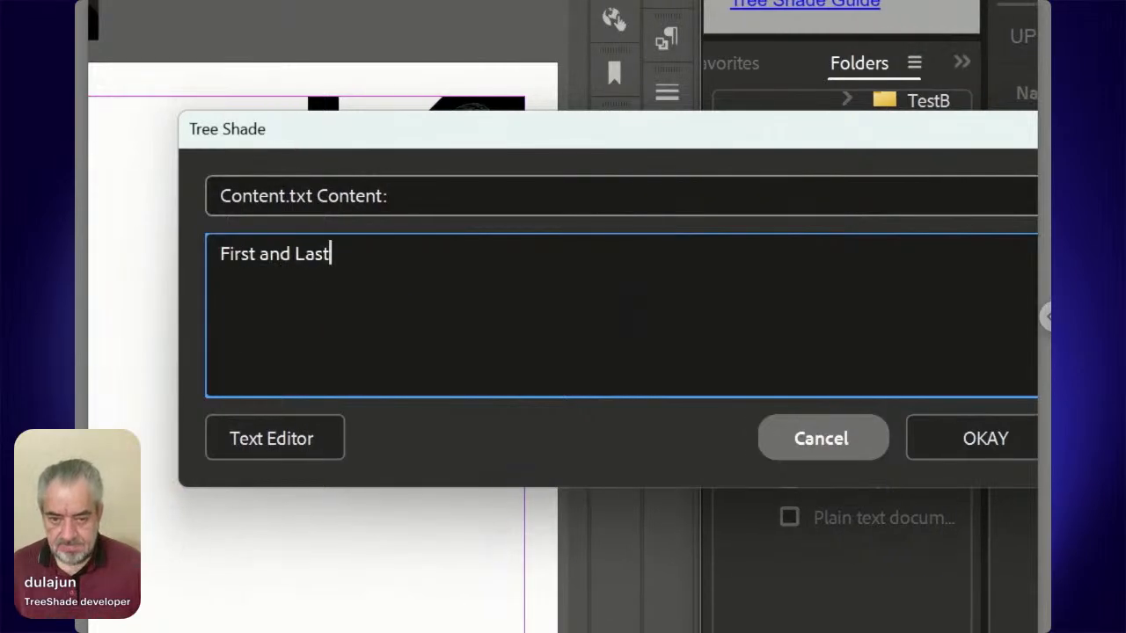
{"action": "key", "text": "Return"}
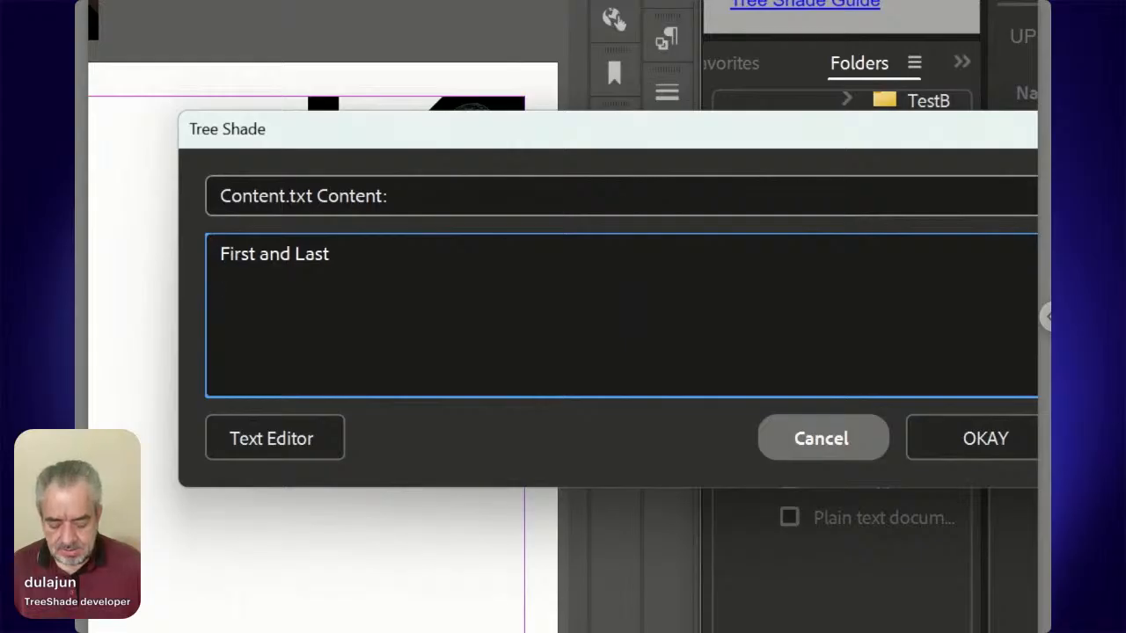
{"action": "type", "text": "Job Po"}
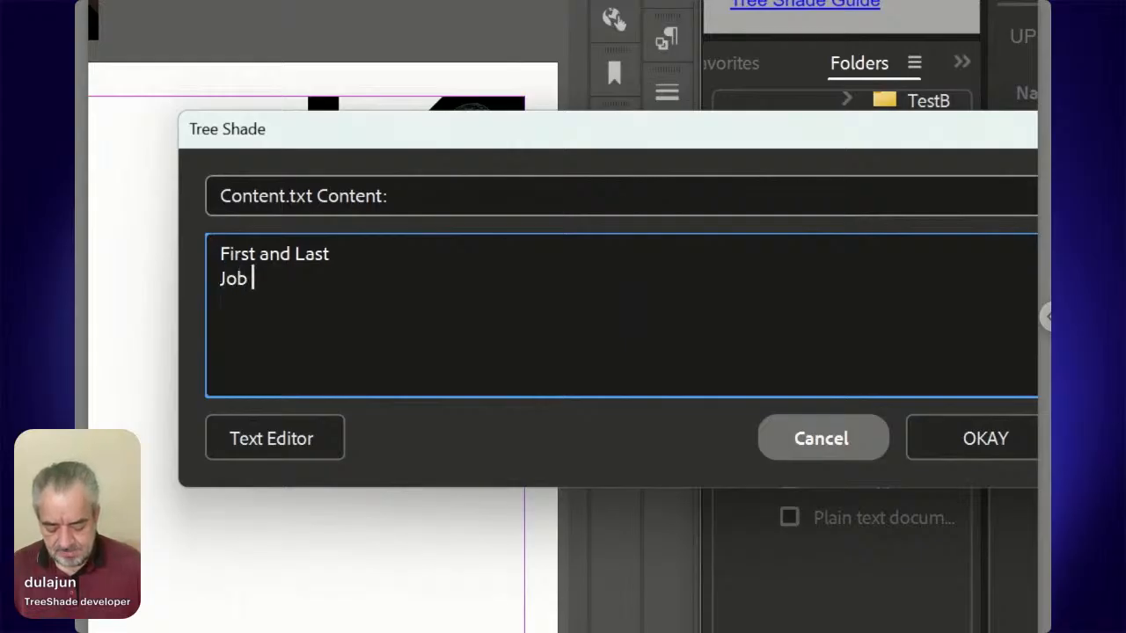
{"action": "type", "text": "sition"}
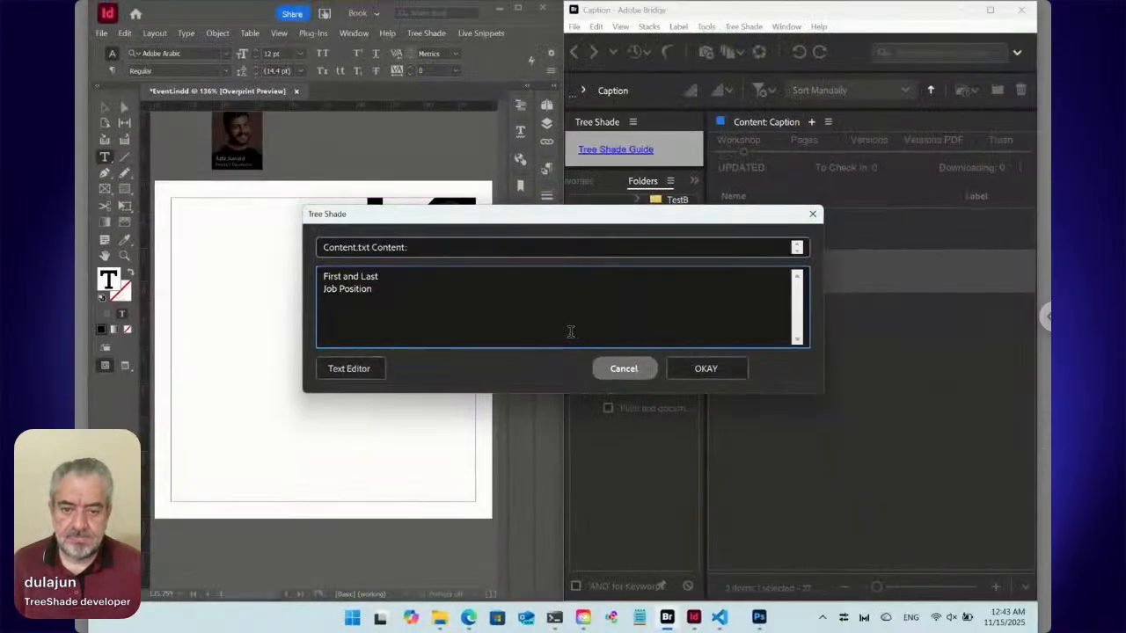
{"action": "left_click", "coordinate": [693, 372]}
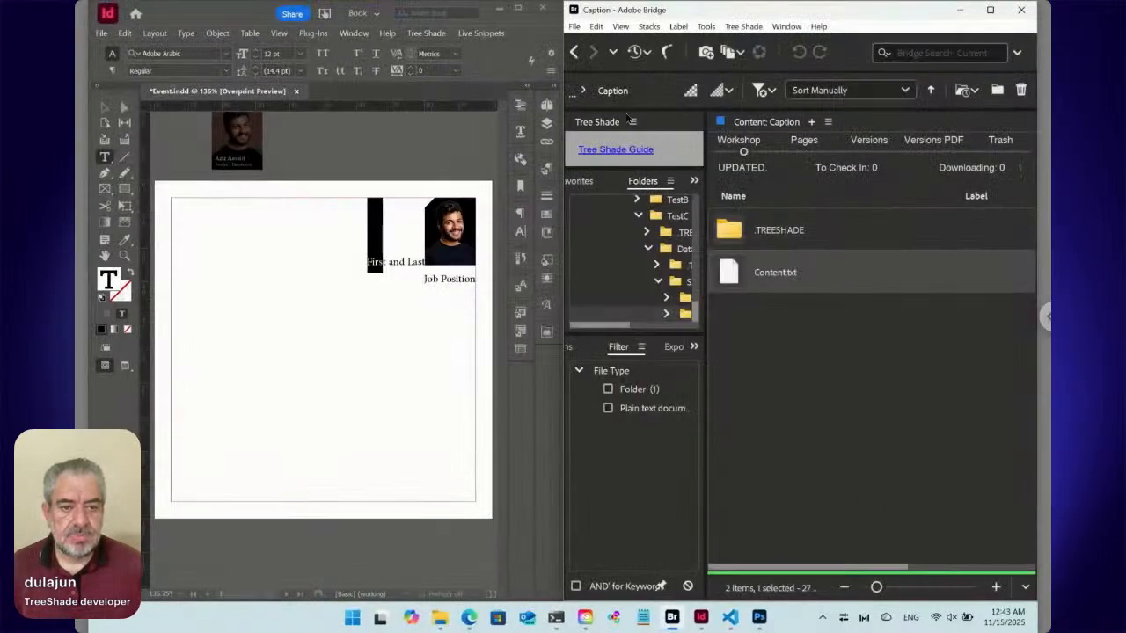
Return to the Speaker folder, open Caption.txt itself rather than its paired folder, and replace its content with "::./<FN>/*:Place:Frames".
{"action": "left_click", "coordinate": [575, 52]}
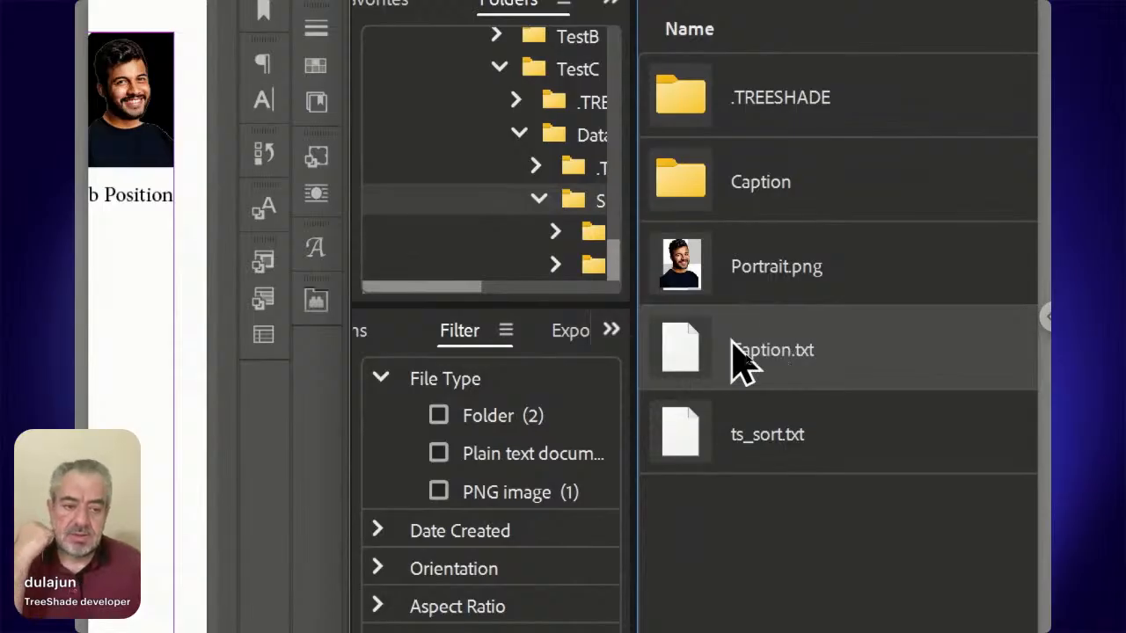
{"action": "double_click", "coordinate": [712, 365]}
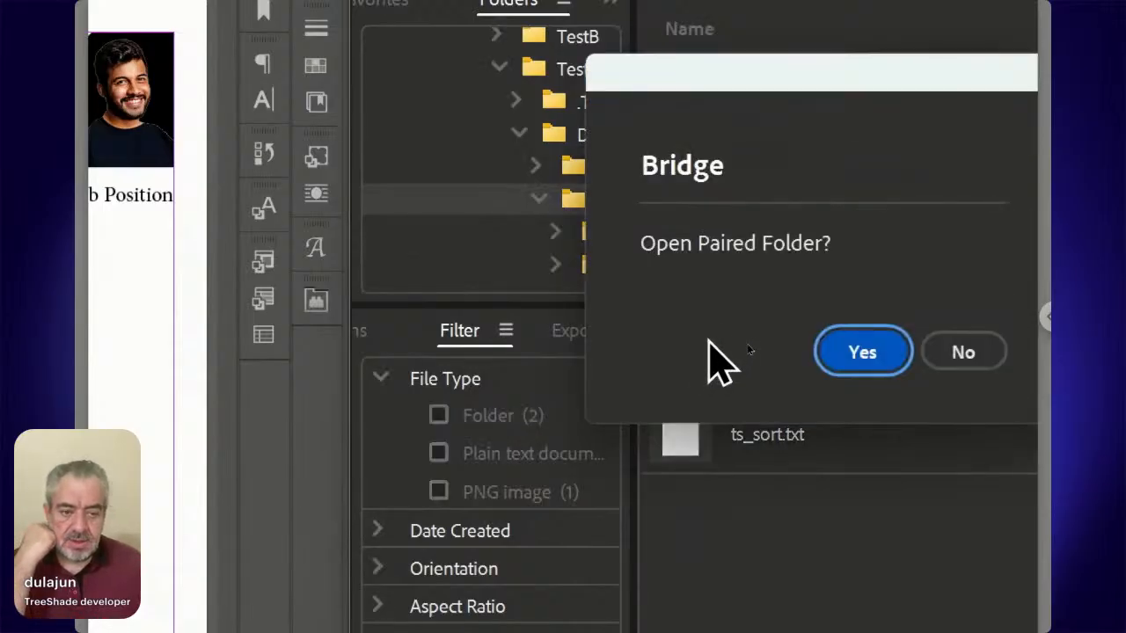
{"action": "left_click", "coordinate": [919, 353]}
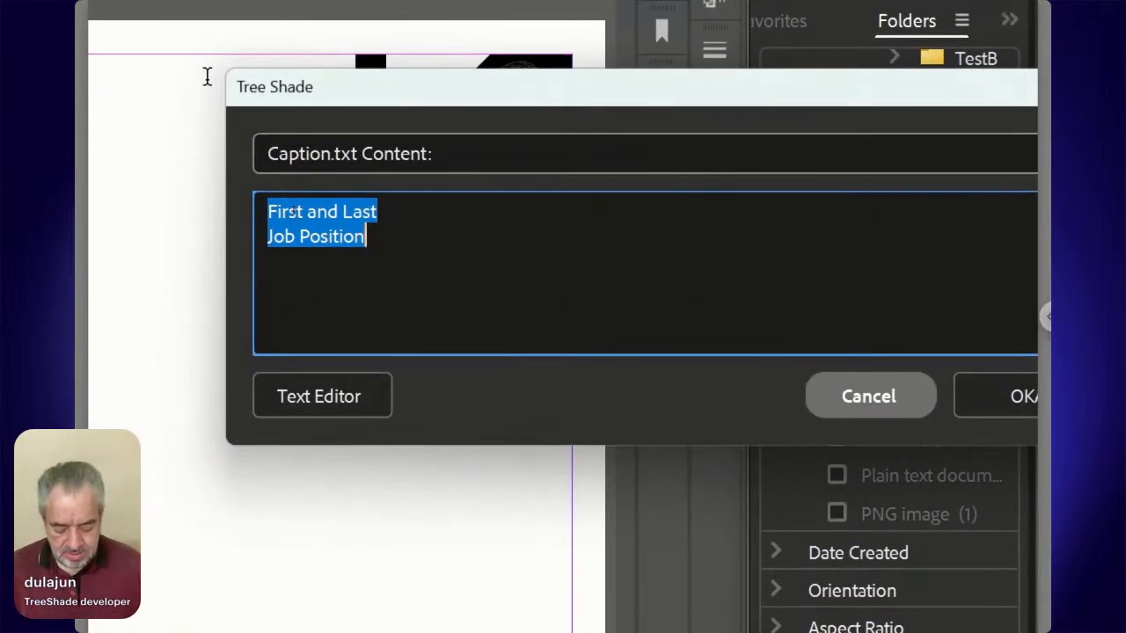
{"action": "type", "text": "::"}
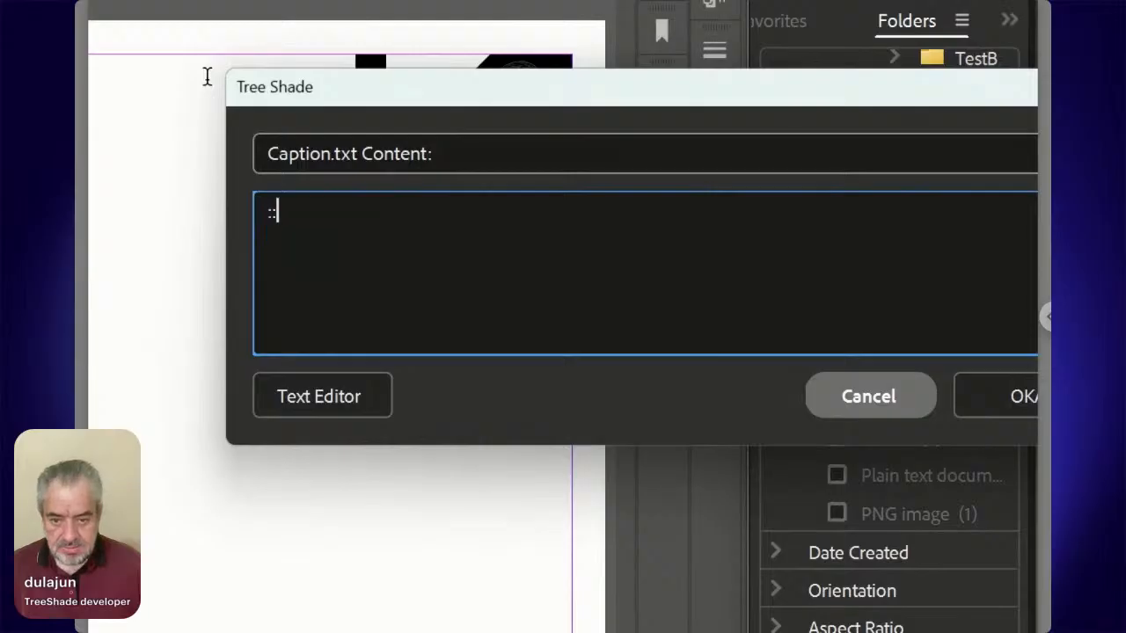
{"action": "type", "text": "/"}
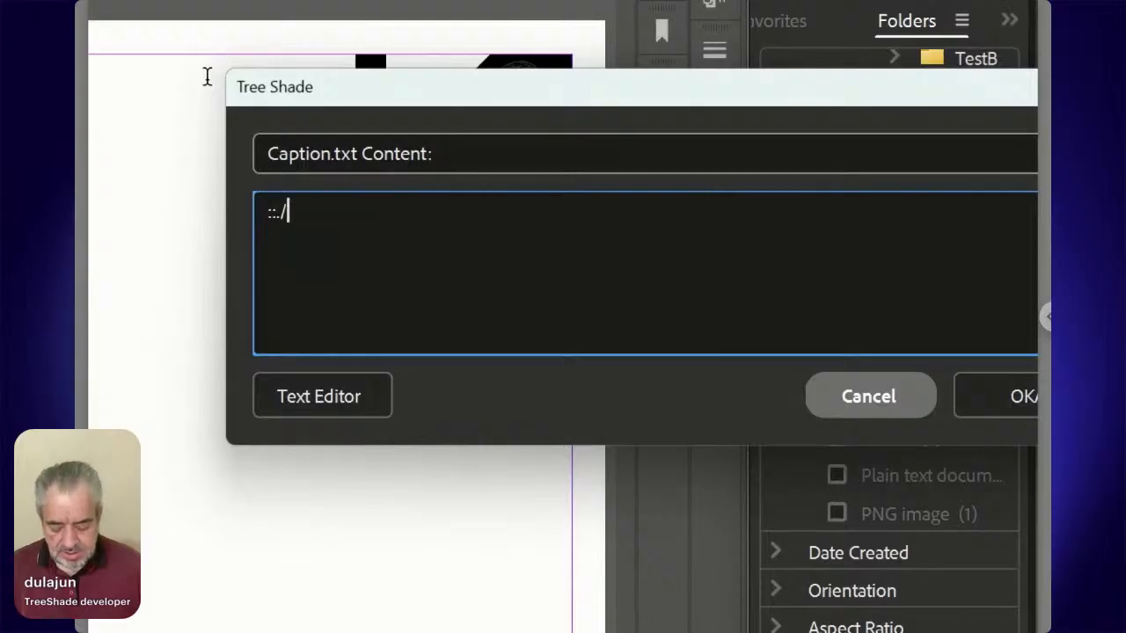
{"action": "type", "text": "<FN>/"}
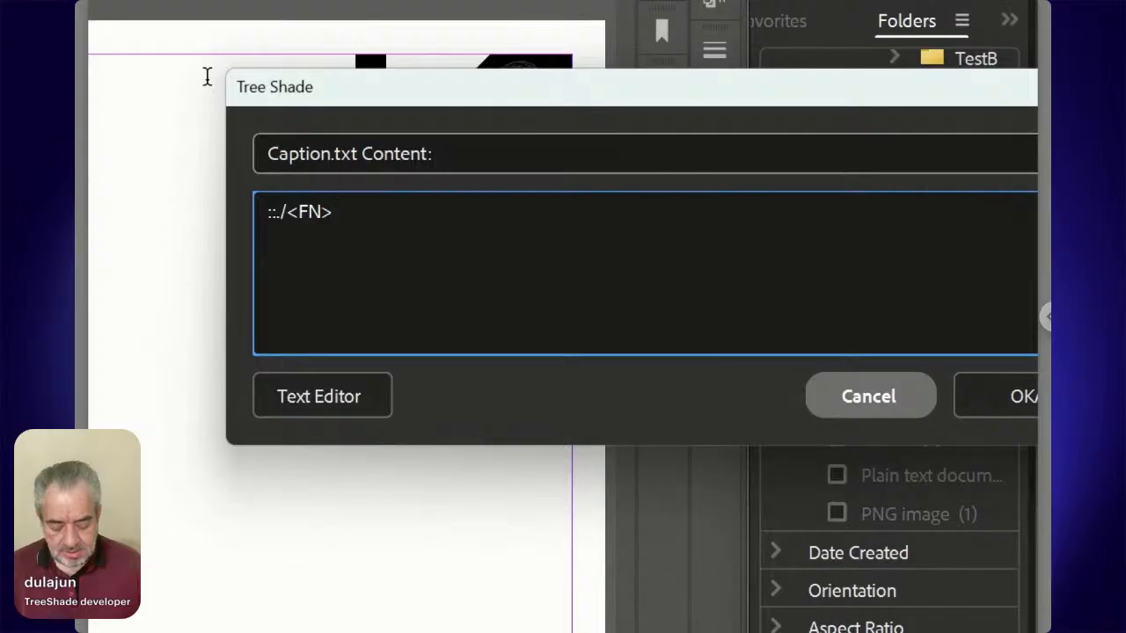
{"action": "type", "text": "&"}
{"action": "key", "text": "BackSpace"}
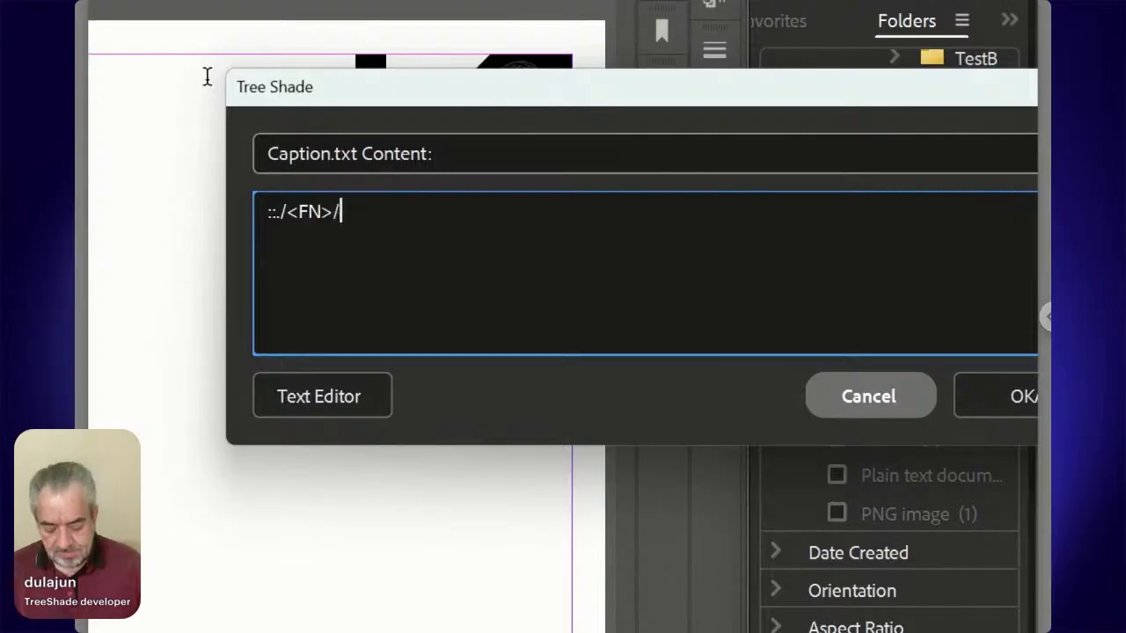
{"action": "type", "text": "*"}
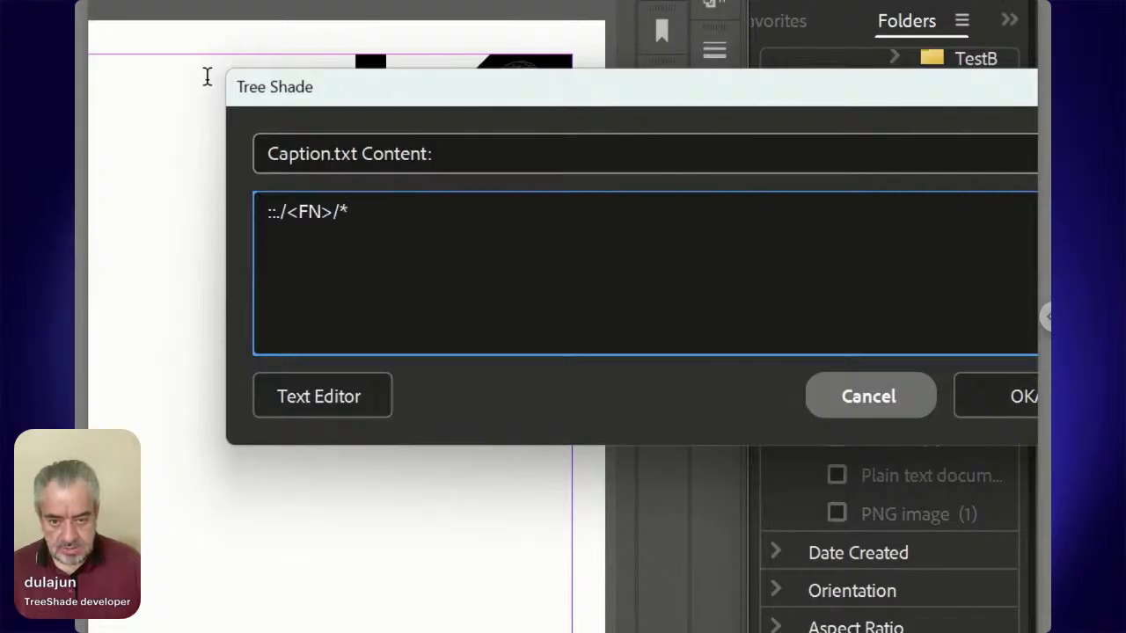
{"action": "type", "text": ":"}
{"action": "type", "text": "Plac"}
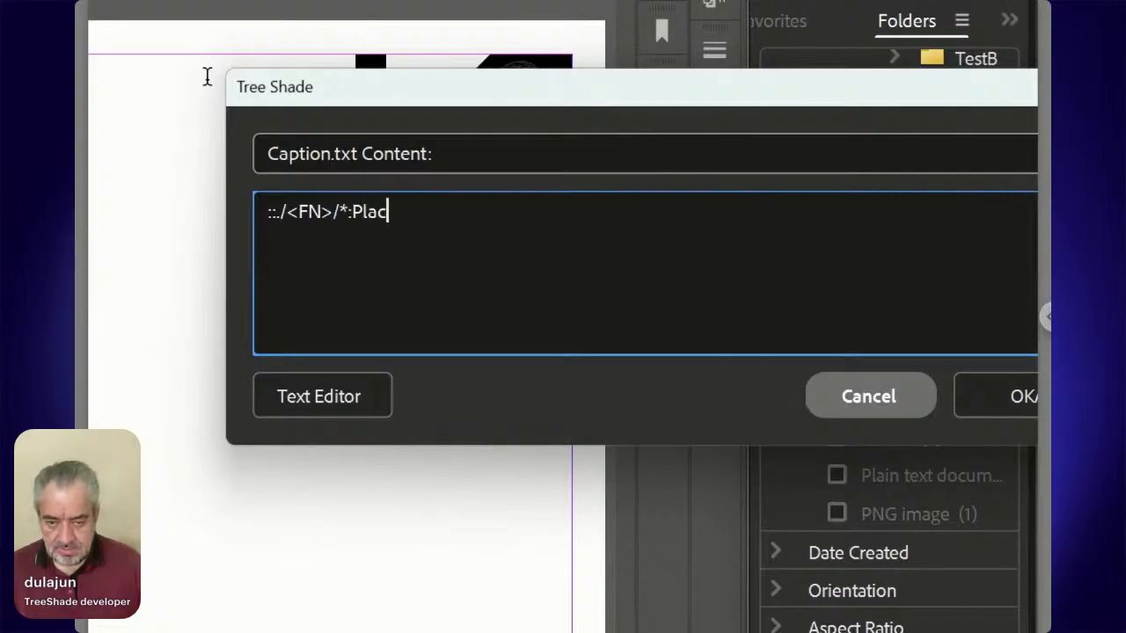
{"action": "type", "text": "e:"}
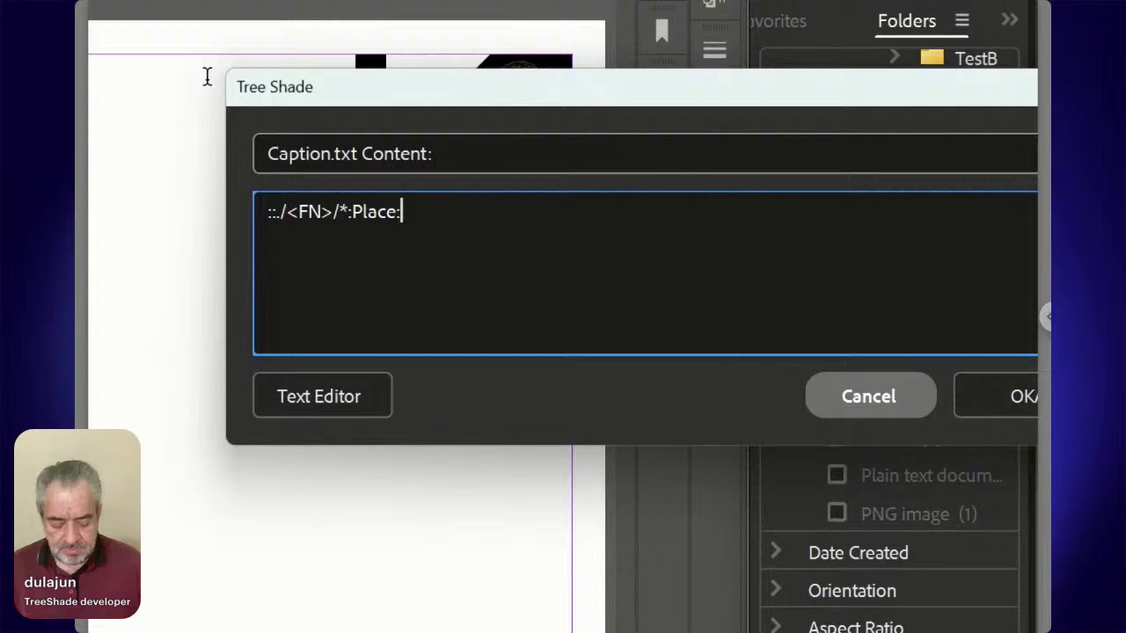
{"action": "type", "text": "Frames"}
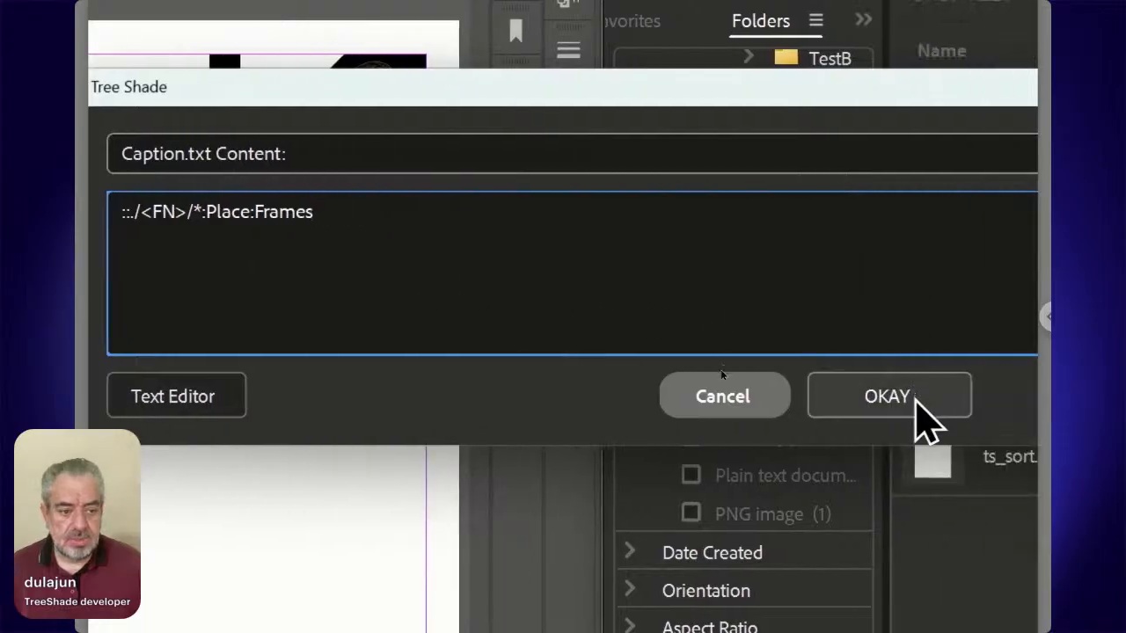
{"action": "left_click", "coordinate": [917, 410]}
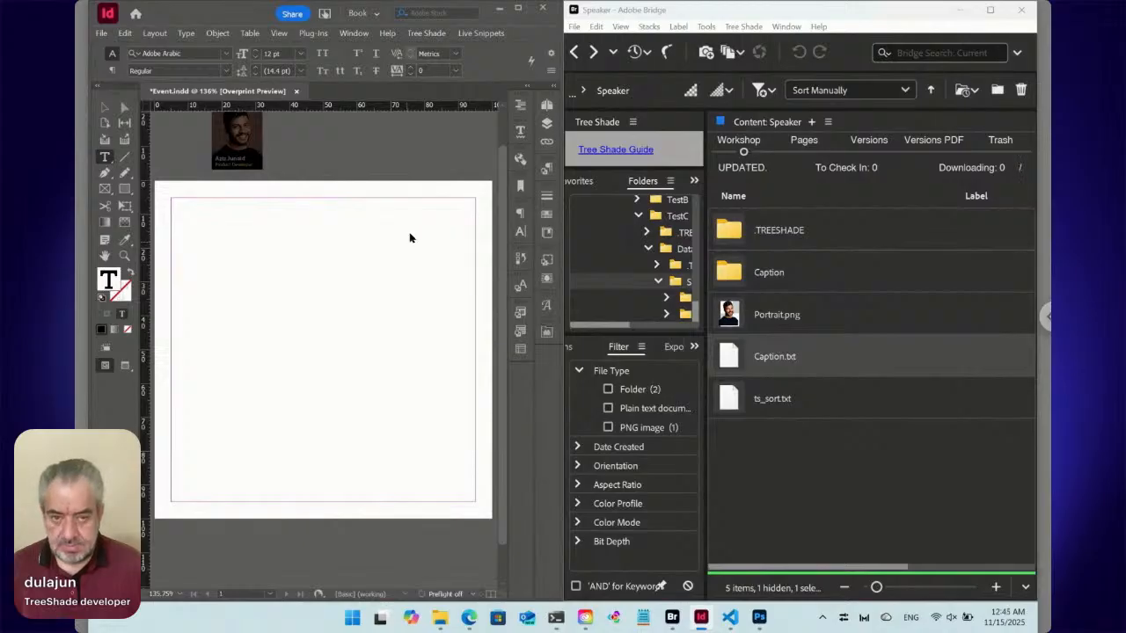
Switch to InDesign, place the Data/Speaker live snippet in the page's text frame, and select the caption frame beside the portrait.
{"action": "left_click", "coordinate": [475, 33]}
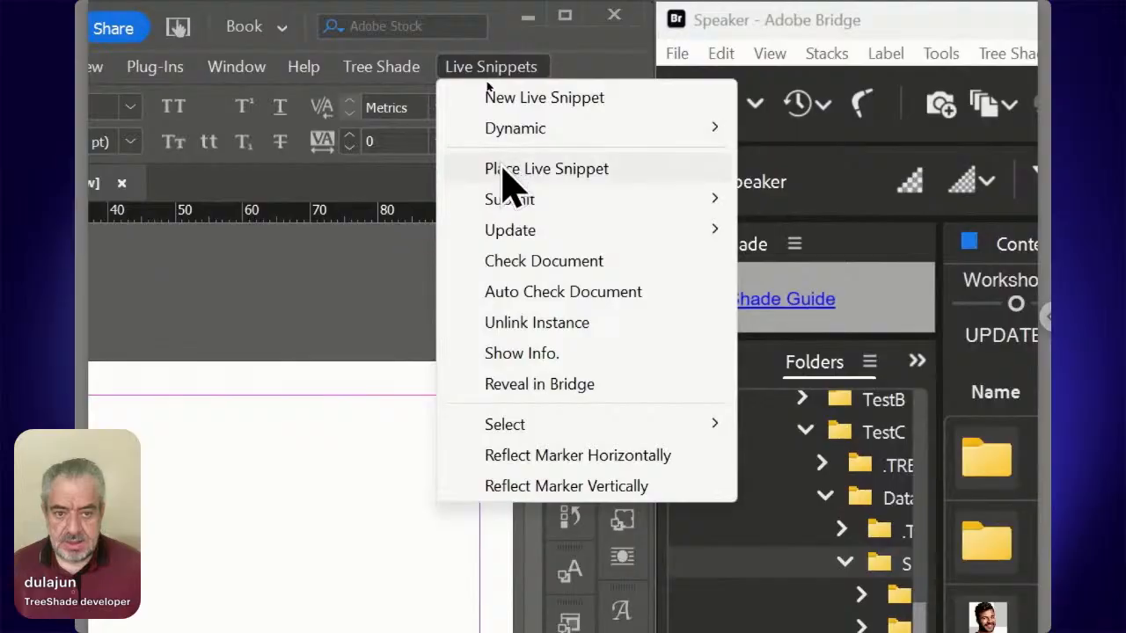
{"action": "left_click", "coordinate": [506, 171]}
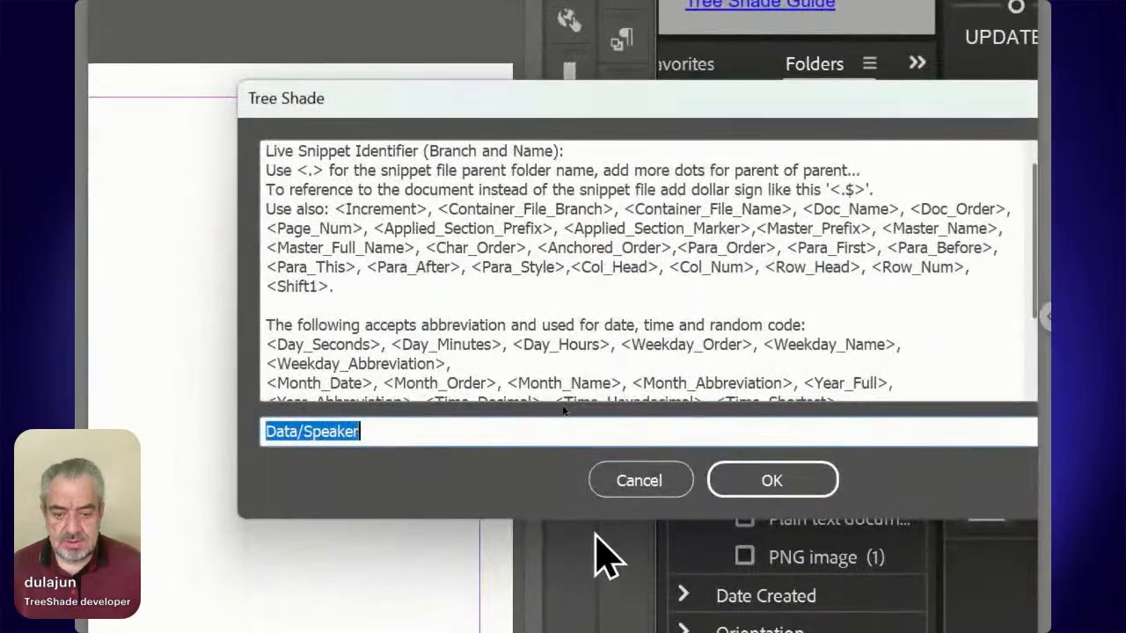
{"action": "left_click", "coordinate": [796, 485]}
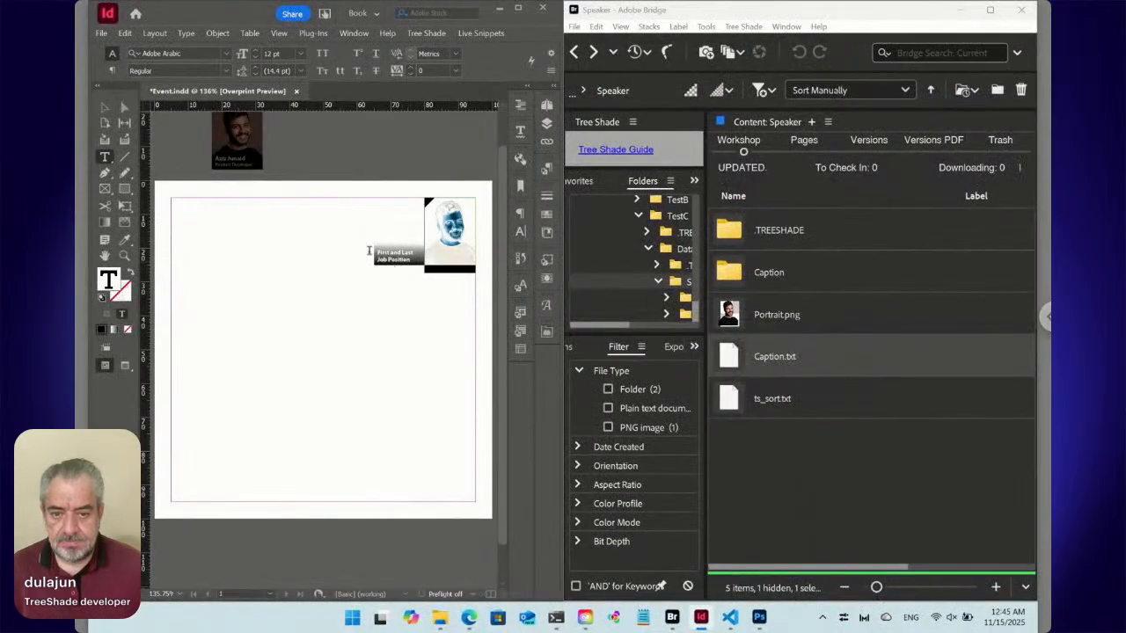
{"action": "left_click", "coordinate": [106, 109]}
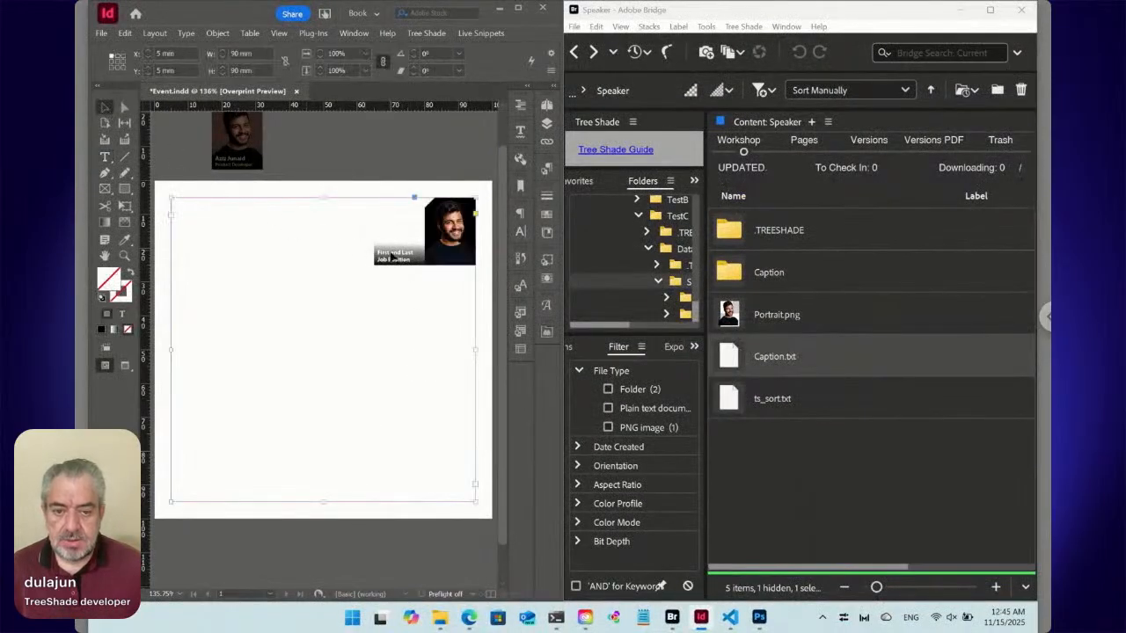
{"action": "left_click", "coordinate": [391, 255]}
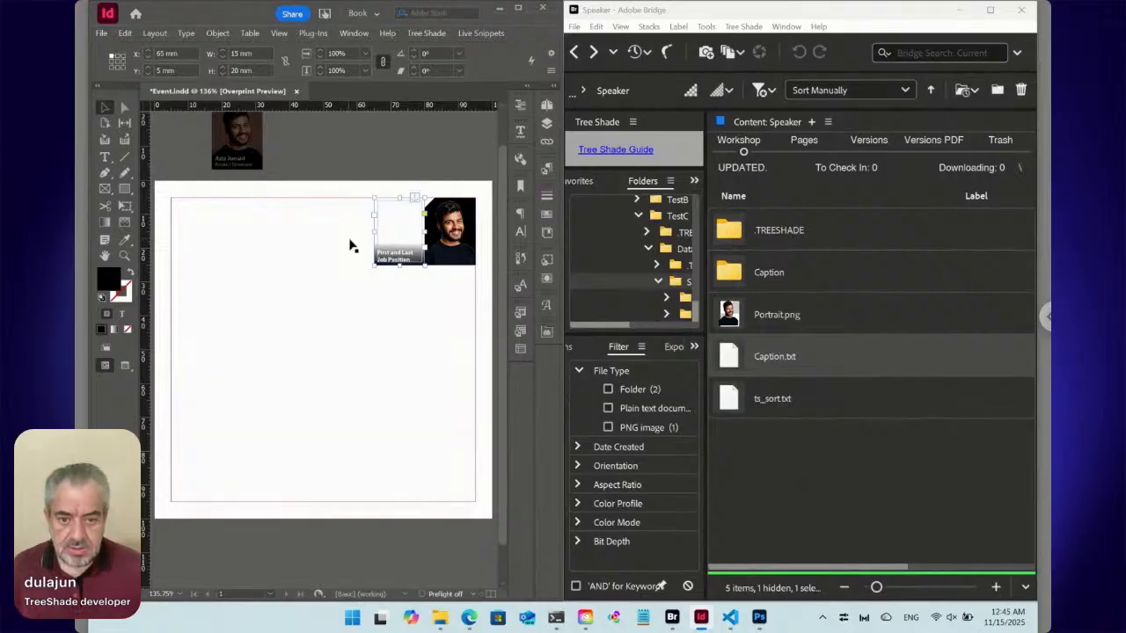
Set the snippet's paragraph to left-aligned, left-to-right direction and create a paragraph style named "Speakers Location" from it, applied to the selection.
{"action": "key", "text": "t"}
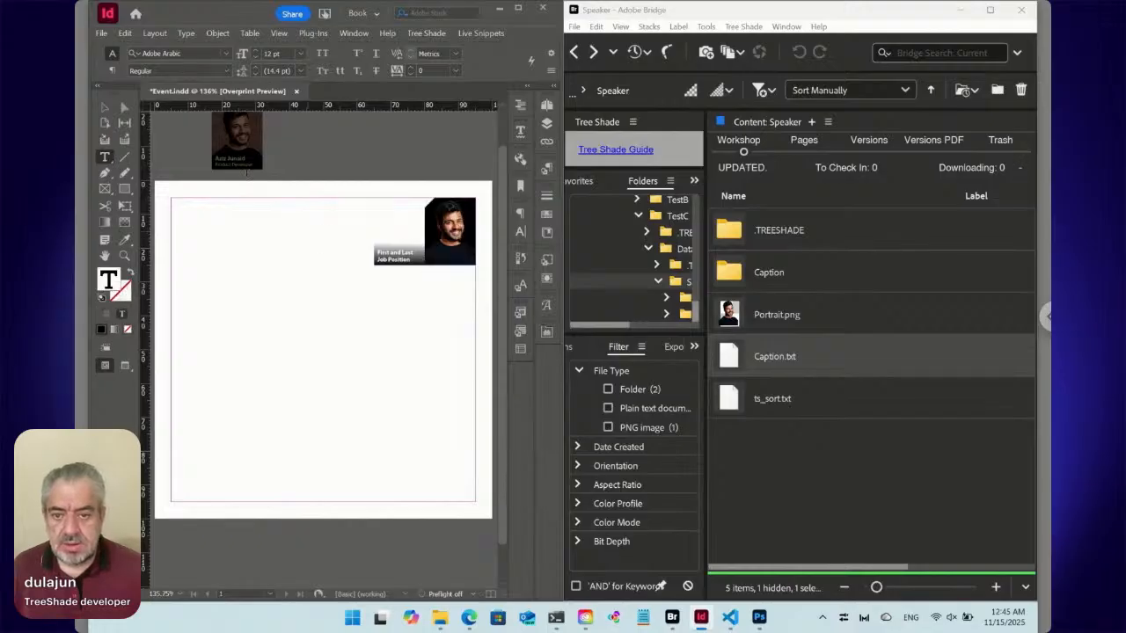
{"action": "left_click", "coordinate": [114, 72]}
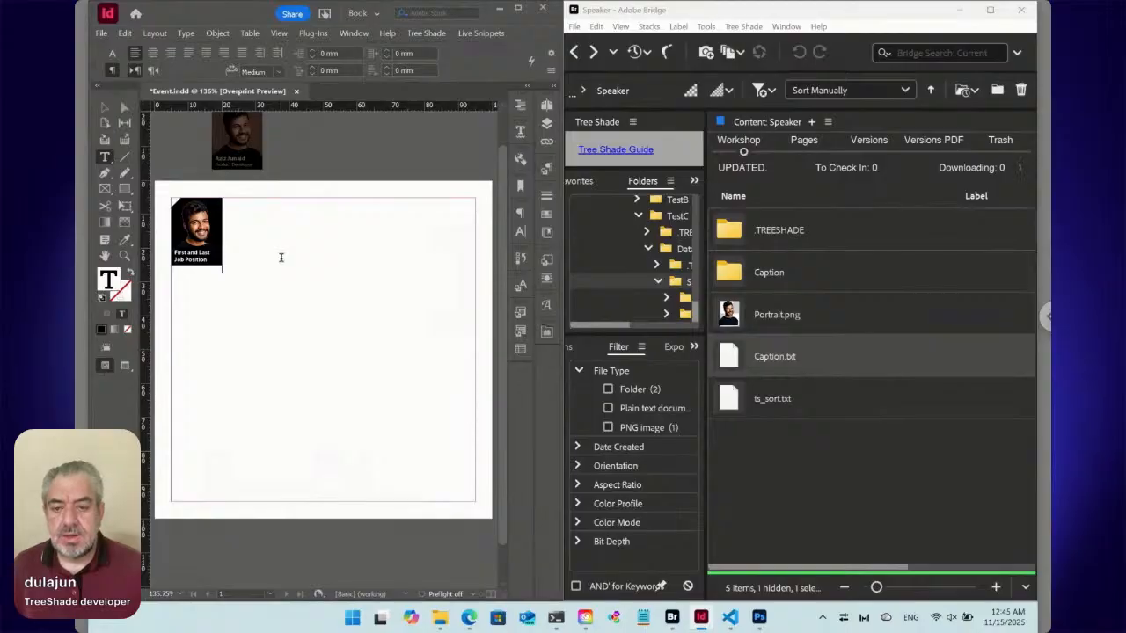
{"action": "left_click", "coordinate": [547, 171]}
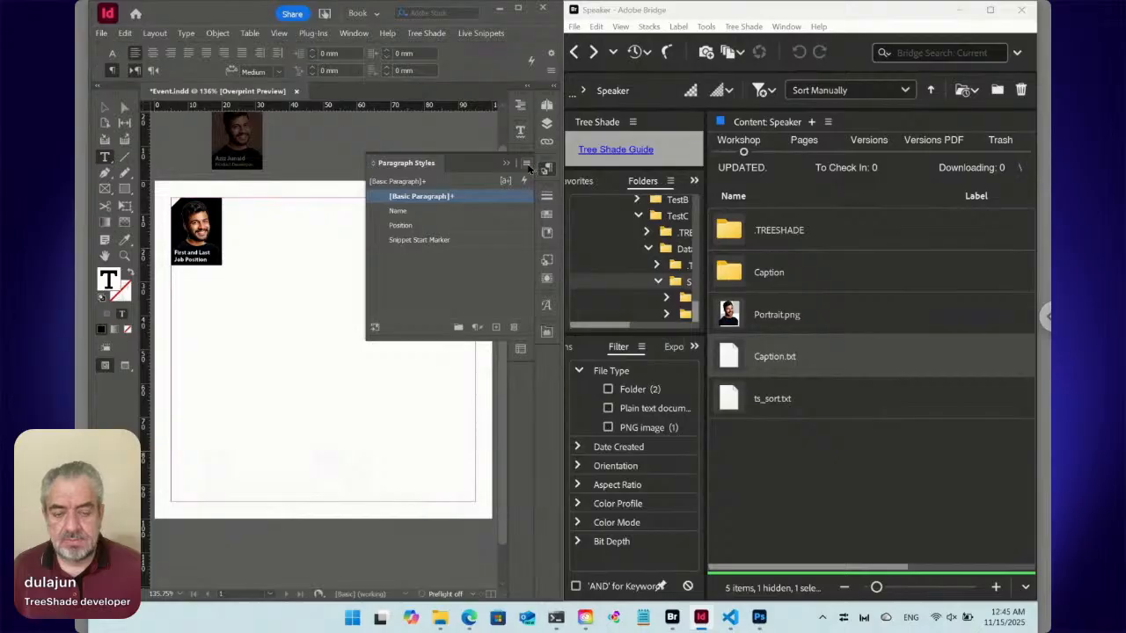
{"action": "left_click", "coordinate": [527, 164]}
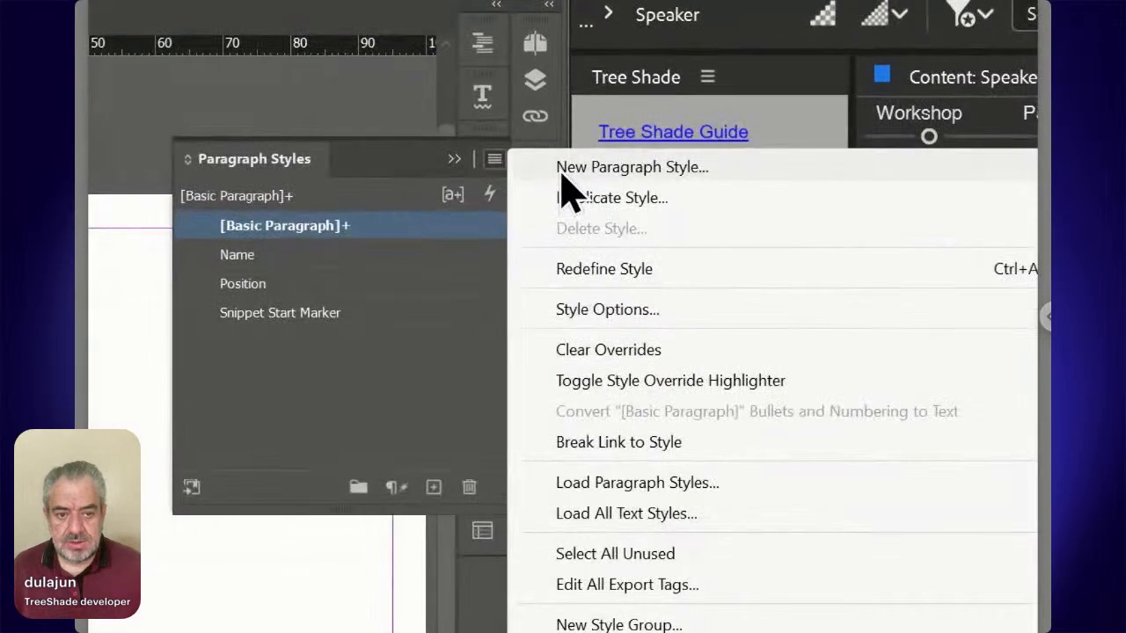
{"action": "left_click", "coordinate": [560, 170]}
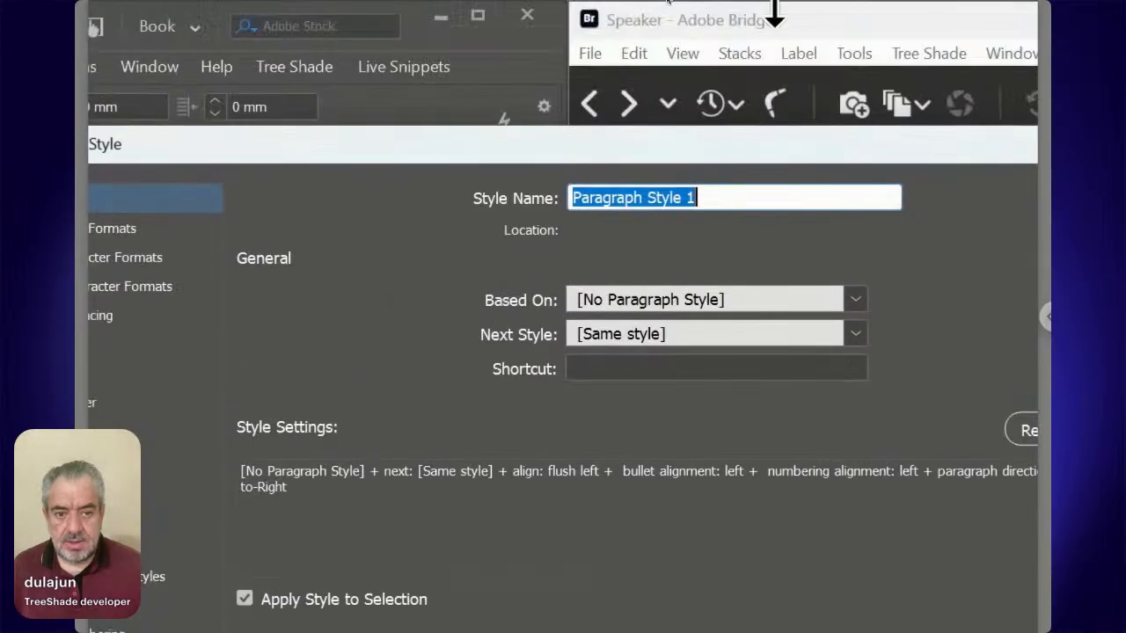
{"action": "type", "text": "Speakers"}
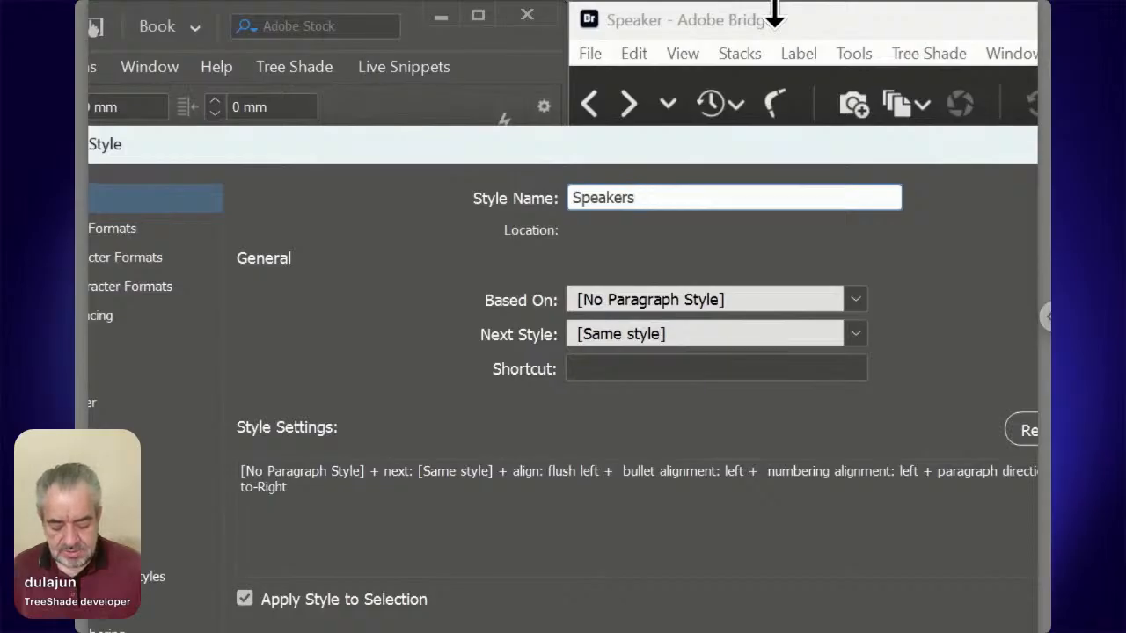
{"action": "type", "text": "Location"}
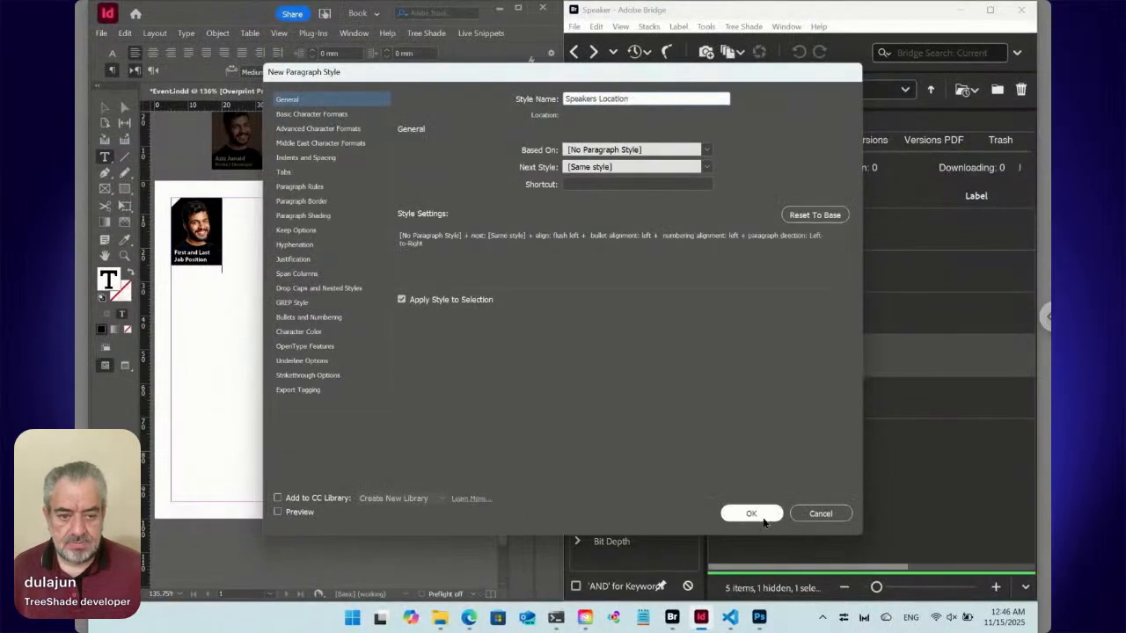
{"action": "left_click", "coordinate": [754, 517]}
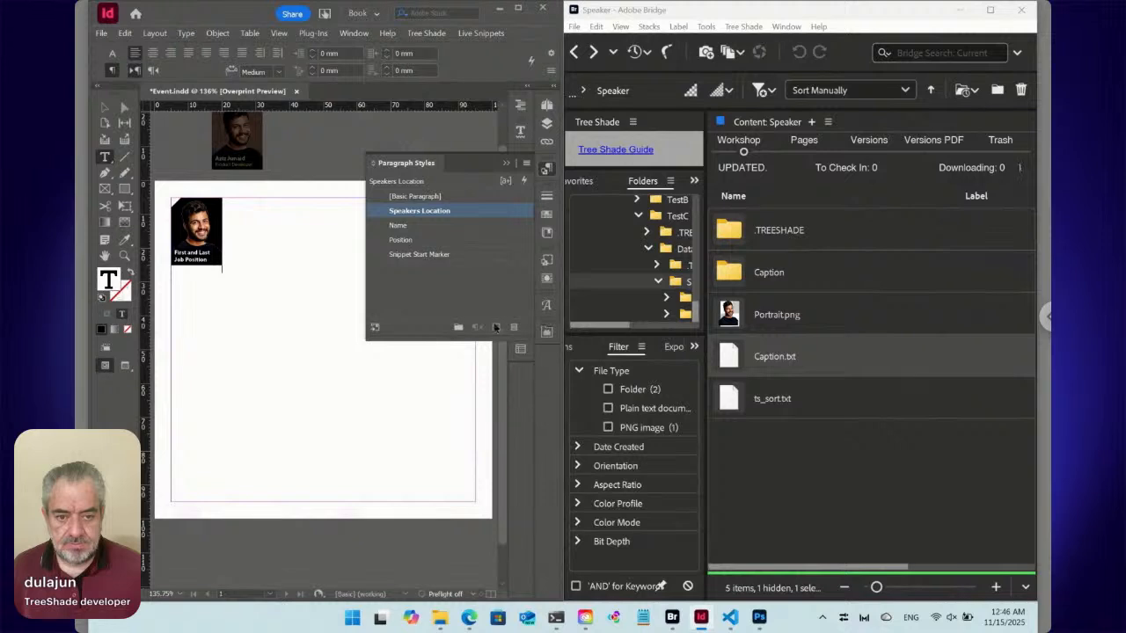
Select the caption frame over the portrait and inspect its applied object style and its text up close.
{"action": "left_click", "coordinate": [269, 264]}
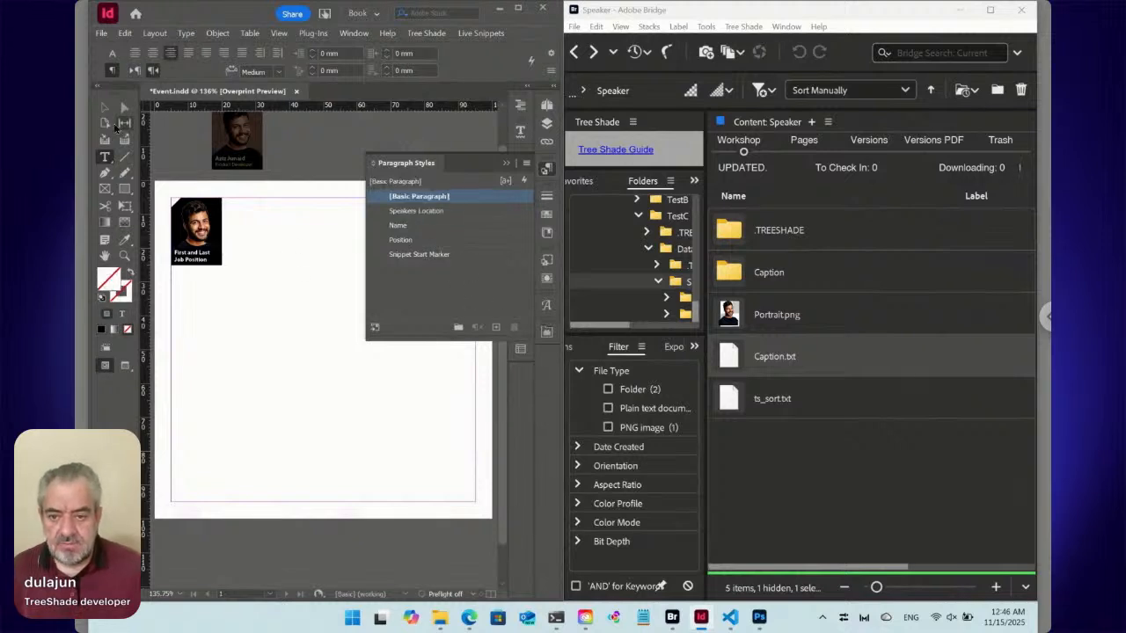
{"action": "left_click", "coordinate": [105, 107]}
{"action": "left_click", "coordinate": [215, 262]}
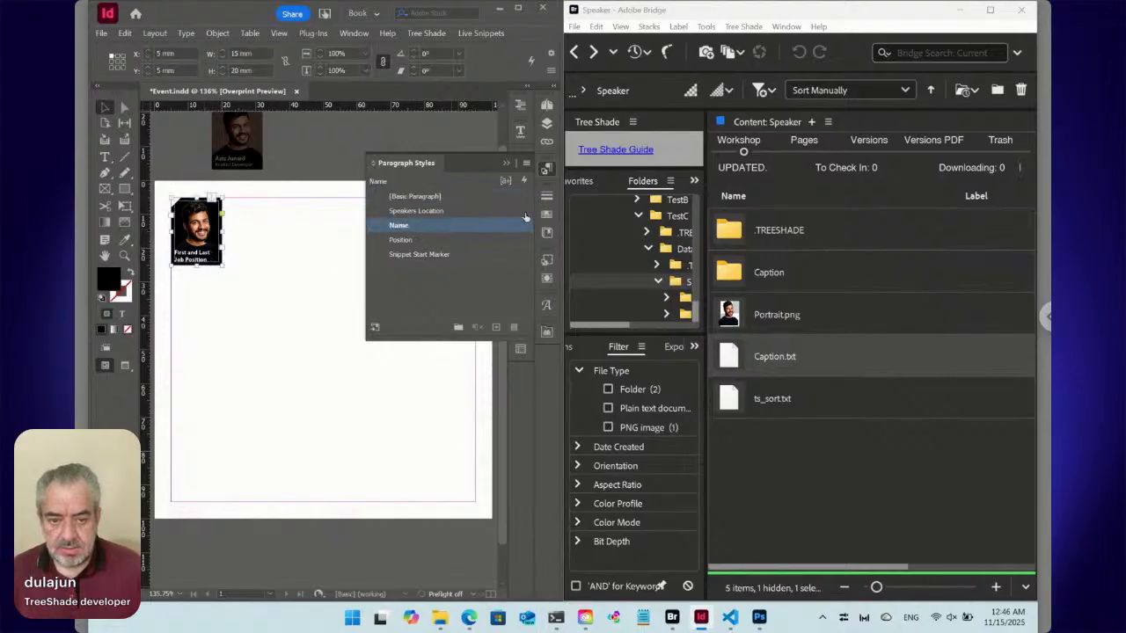
{"action": "left_click", "coordinate": [546, 260]}
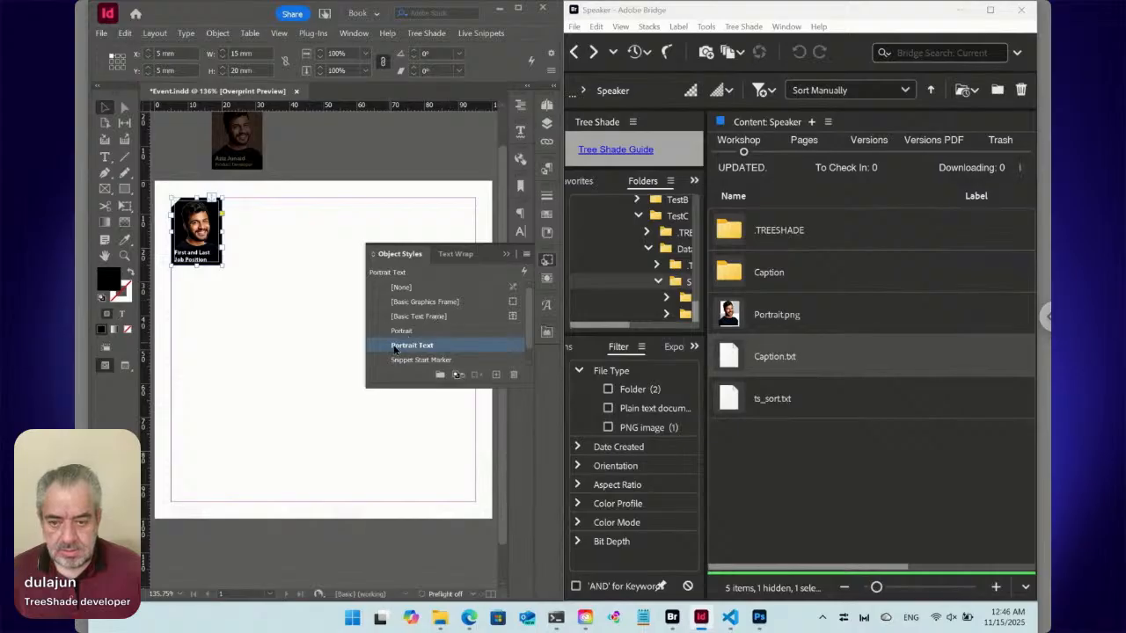
{"action": "left_click_drag", "start_coordinate": [408, 349], "coordinate": [213, 270]}
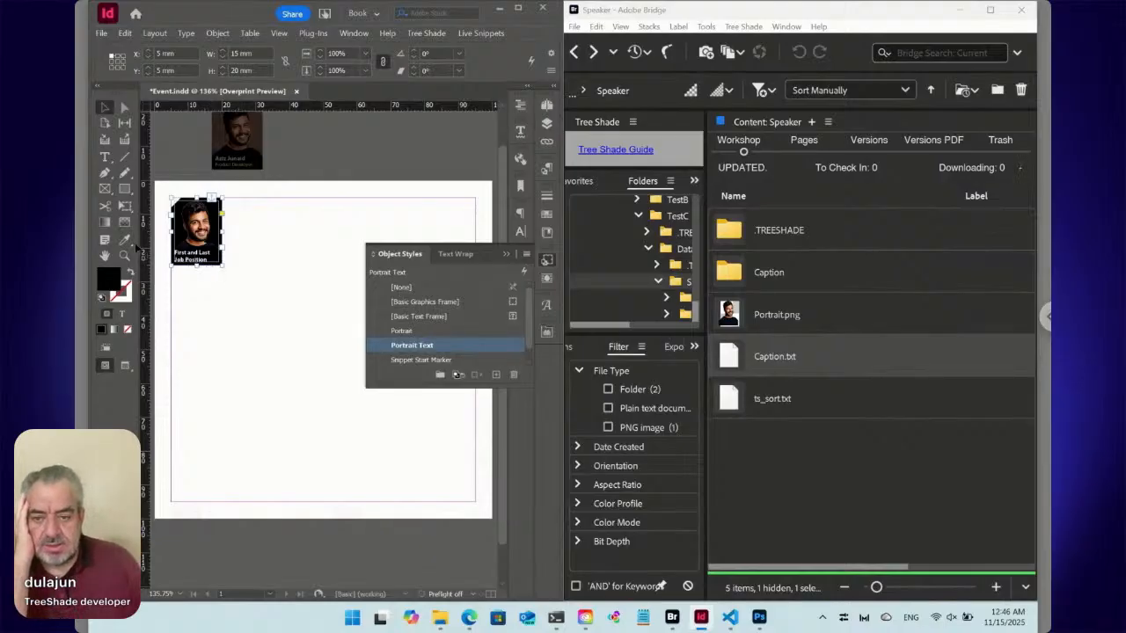
{"action": "left_click", "coordinate": [125, 256]}
{"action": "left_click_drag", "start_coordinate": [160, 187], "coordinate": [242, 305]}
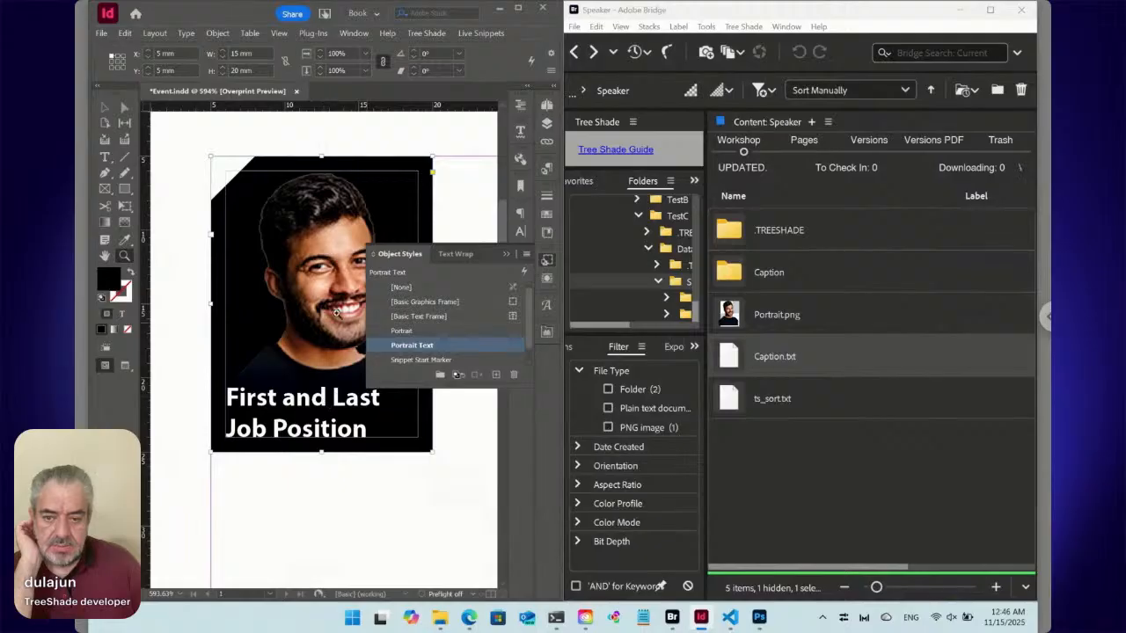
Review the paragraph style settings of the Portrait Text object style, including Apply Next Style, and close the options without changes.
{"action": "right_click", "coordinate": [444, 351]}
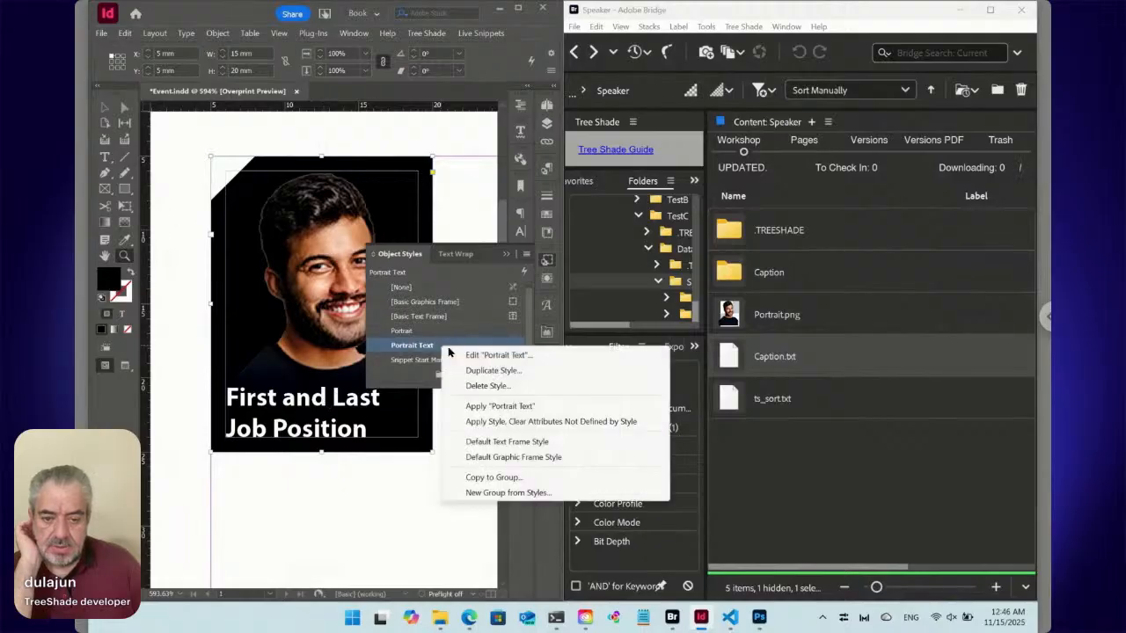
{"action": "left_click", "coordinate": [466, 353]}
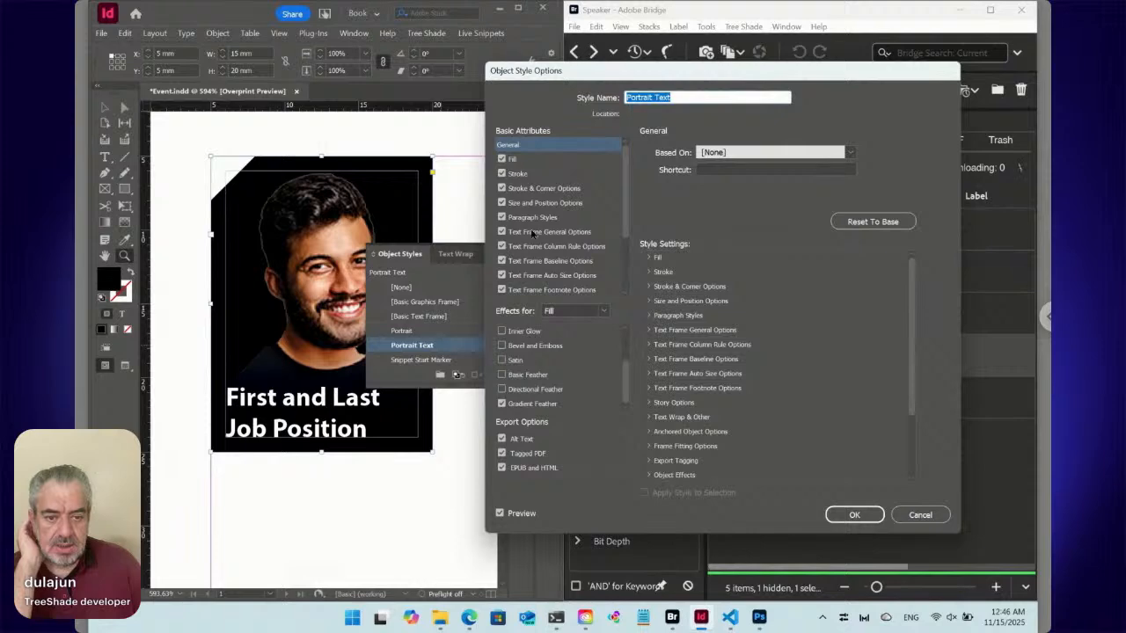
{"action": "left_click", "coordinate": [534, 219]}
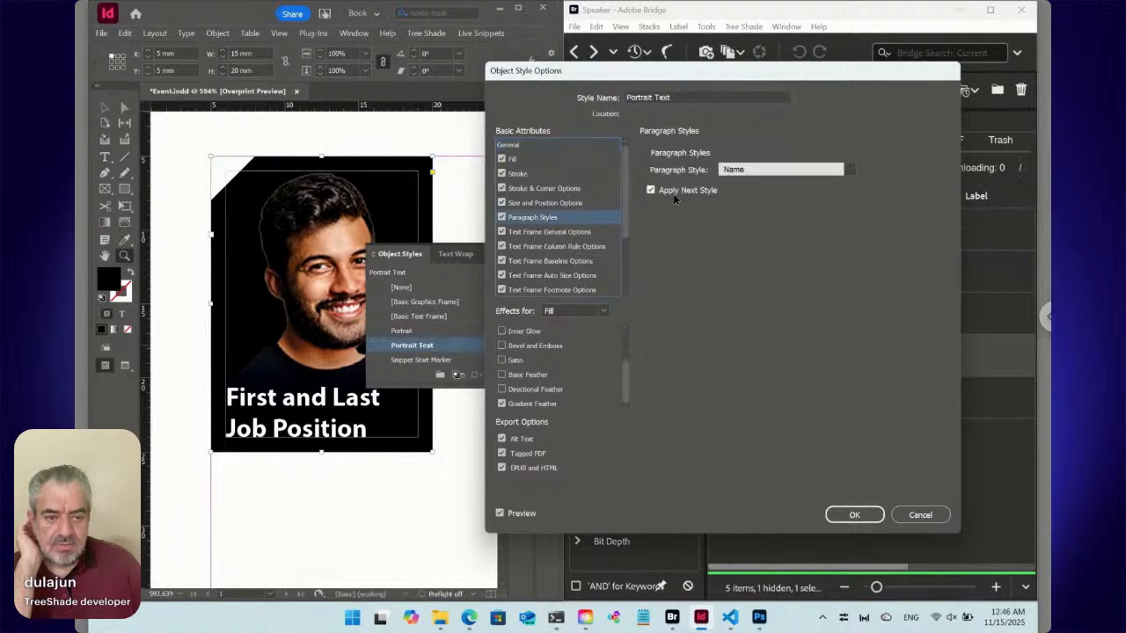
{"action": "left_click", "coordinate": [715, 194]}
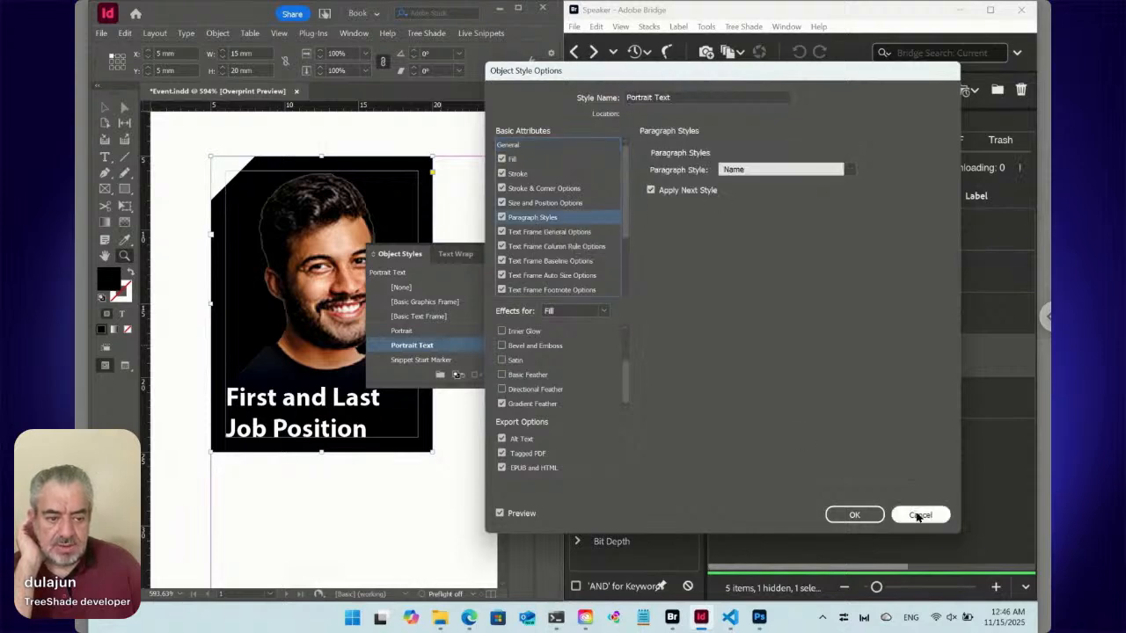
{"action": "left_click", "coordinate": [920, 515]}
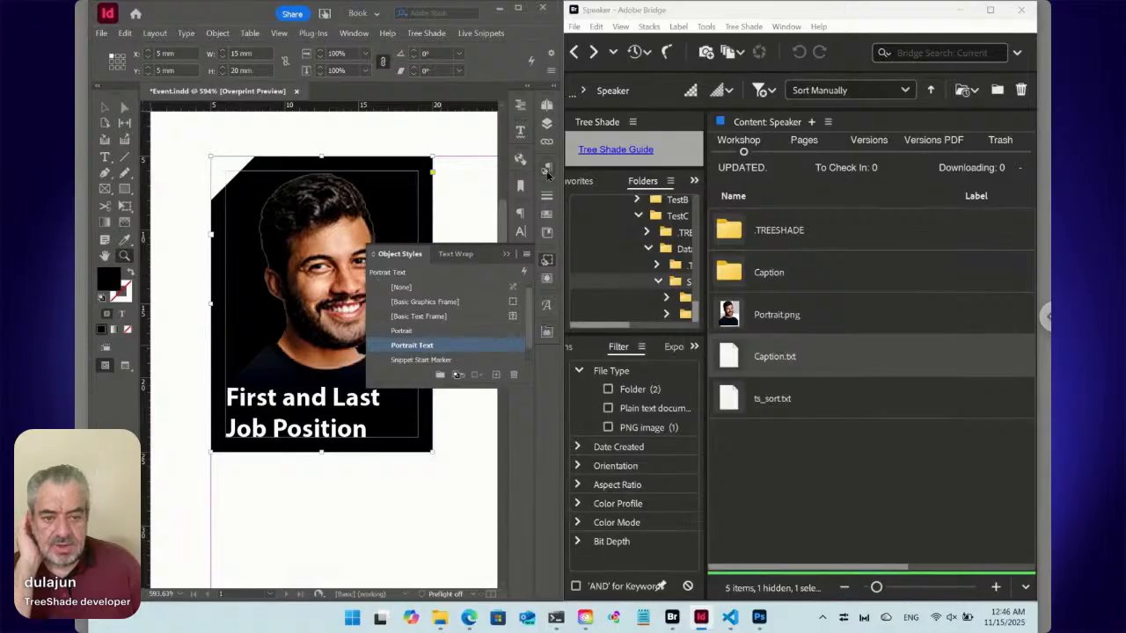
Review the general options of the Name paragraph style, including its Next Style, and close them without changes.
{"action": "left_click", "coordinate": [546, 168]}
{"action": "right_click", "coordinate": [421, 226]}
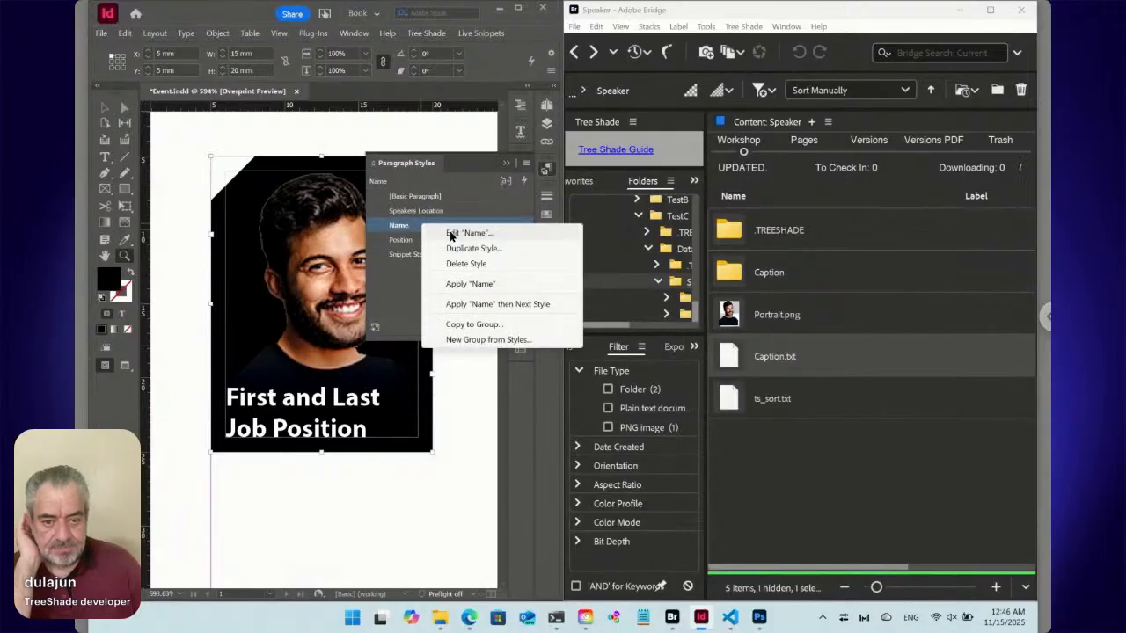
{"action": "left_click", "coordinate": [449, 230]}
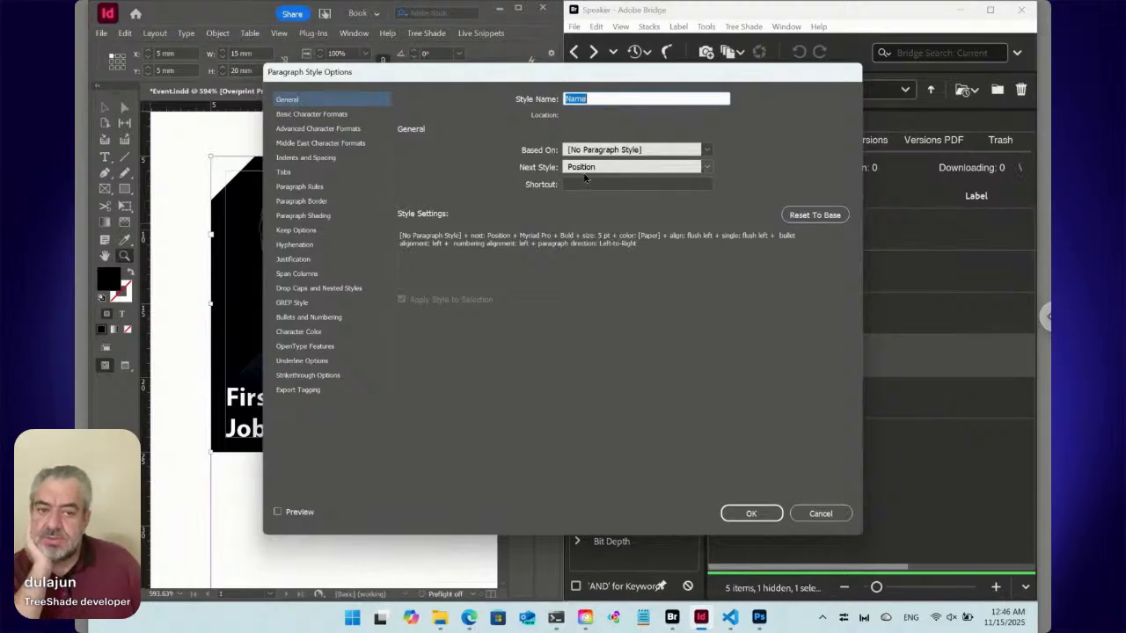
{"action": "left_click", "coordinate": [820, 513]}
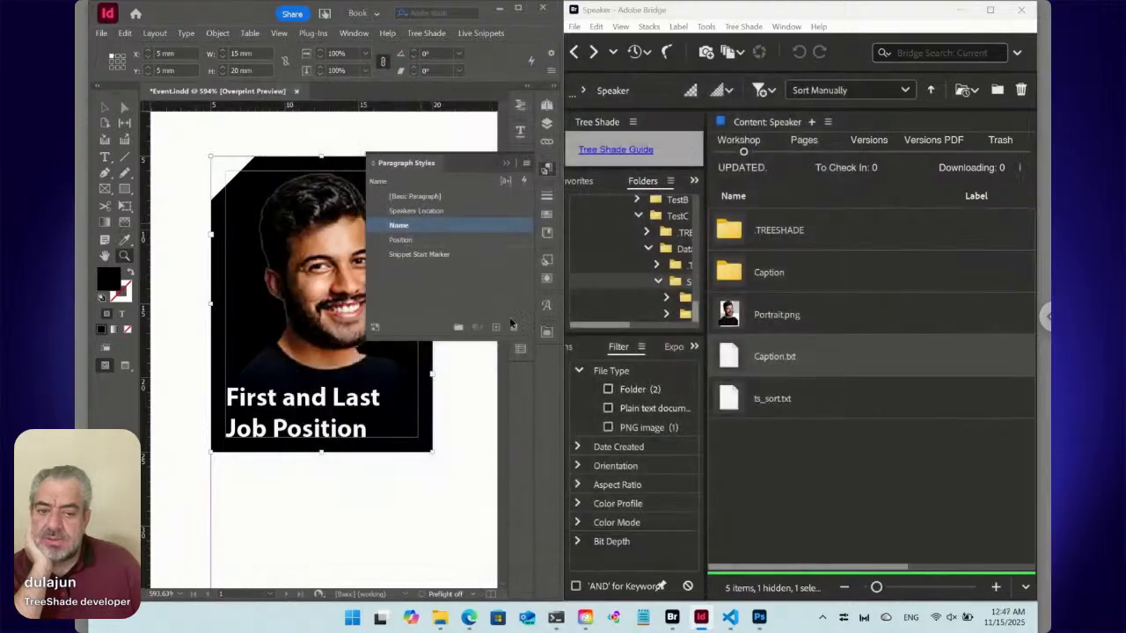
Try the Position paragraph style on the whole caption frame and switch its text back to Name.
{"action": "left_click", "coordinate": [455, 287]}
{"action": "left_click", "coordinate": [419, 227]}
{"action": "left_click", "coordinate": [418, 238]}
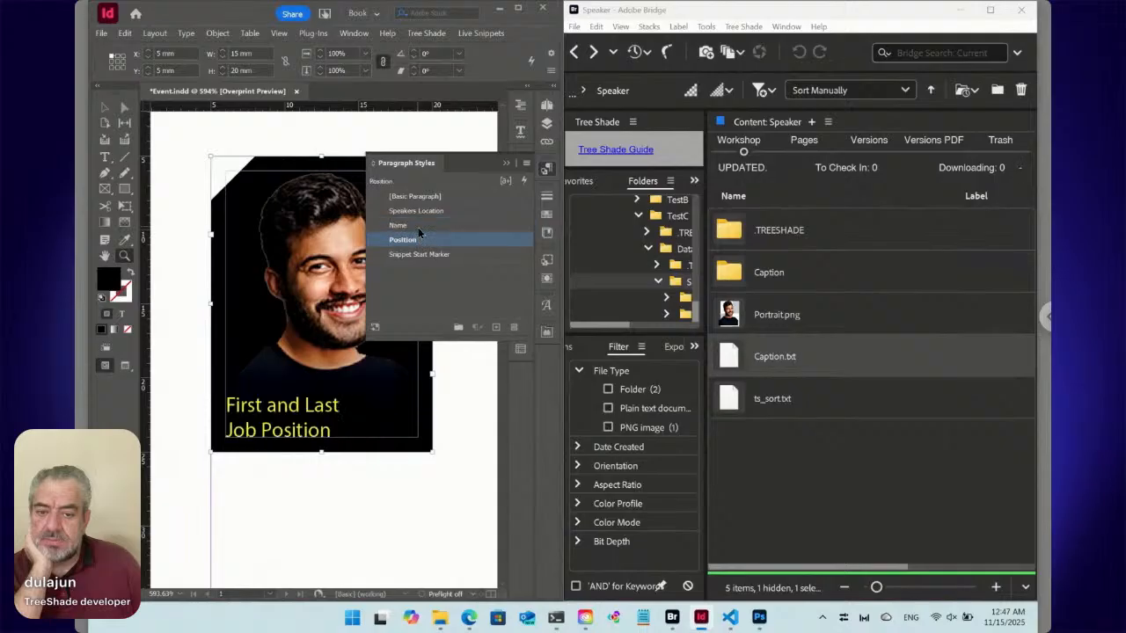
{"action": "left_click", "coordinate": [418, 226]}
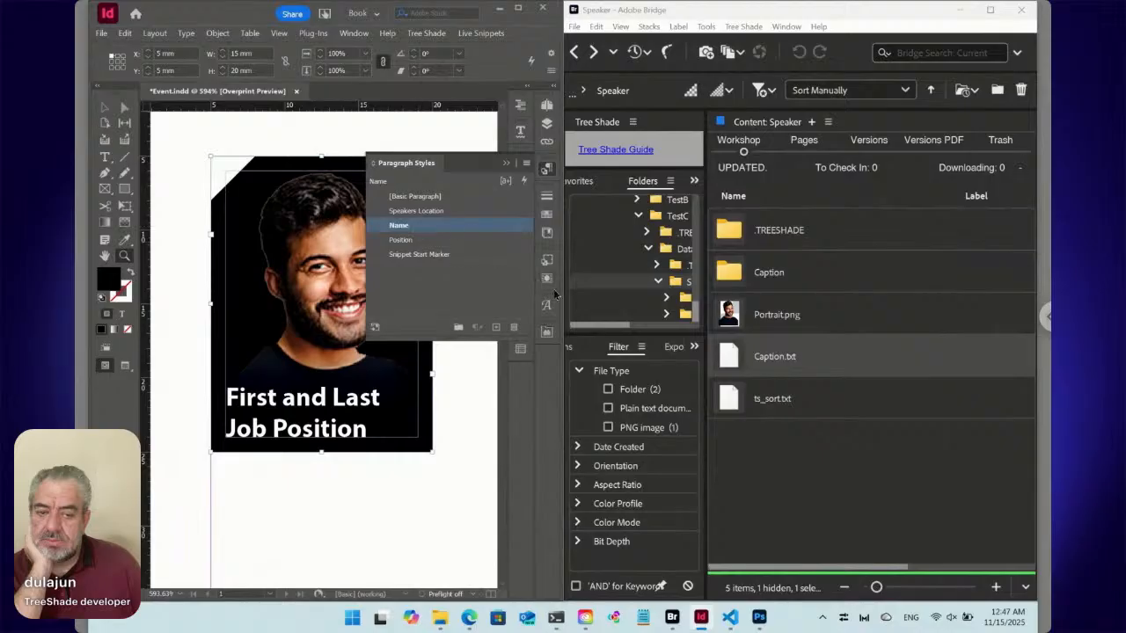
Check the caption frame's object style and reapply Portrait Text to the frame.
{"action": "left_click", "coordinate": [544, 262]}
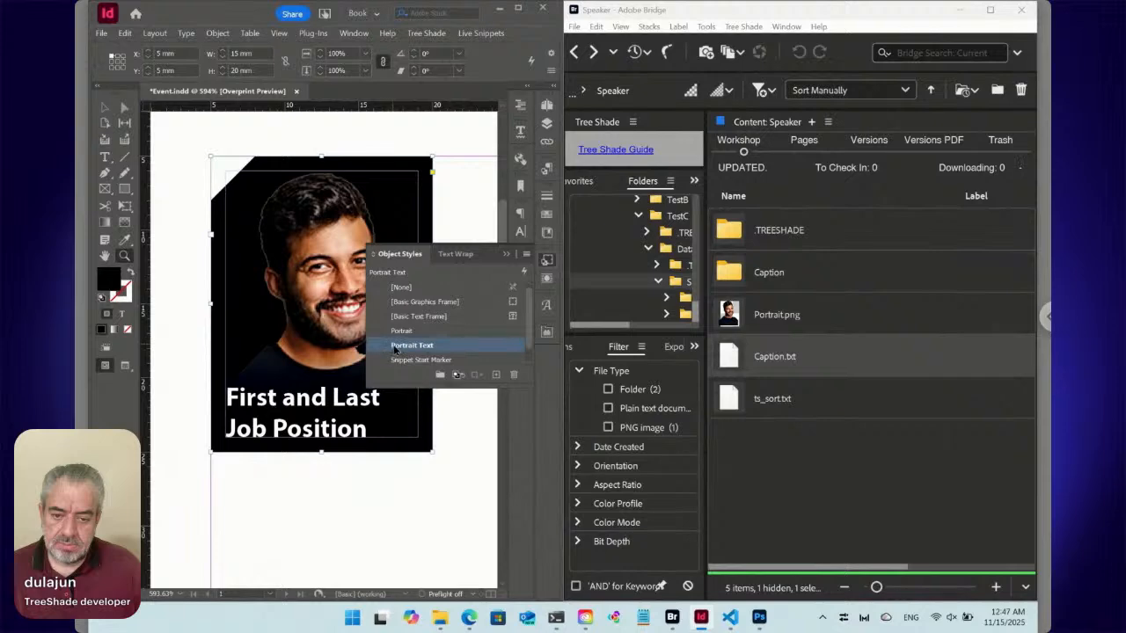
{"action": "left_click", "coordinate": [402, 361]}
{"action": "left_click", "coordinate": [407, 346]}
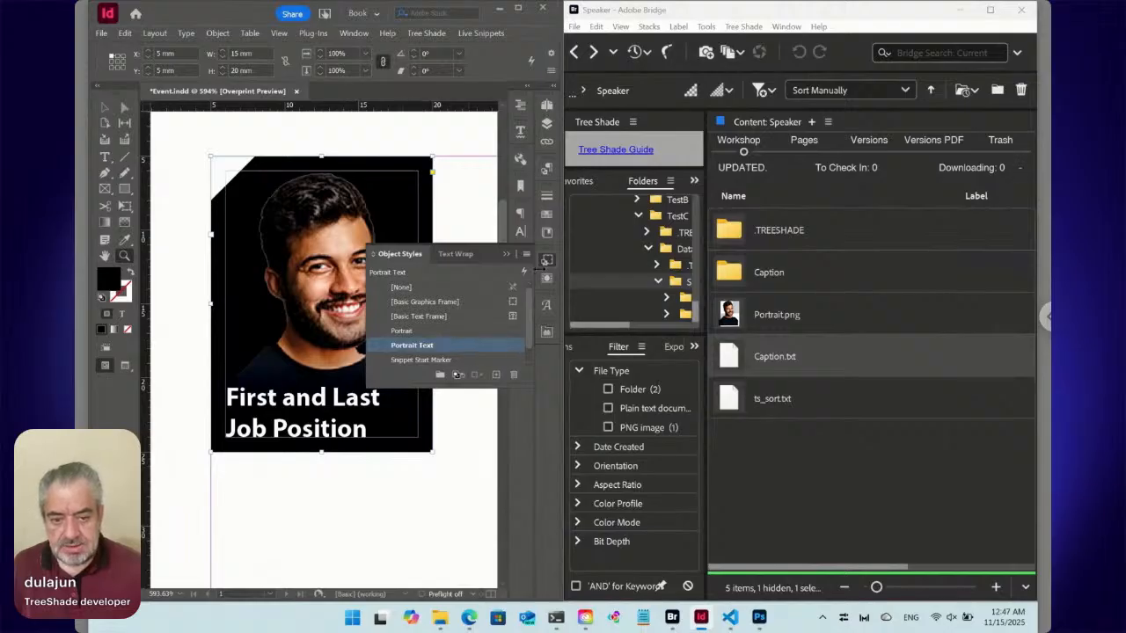
{"action": "left_click", "coordinate": [546, 260]}
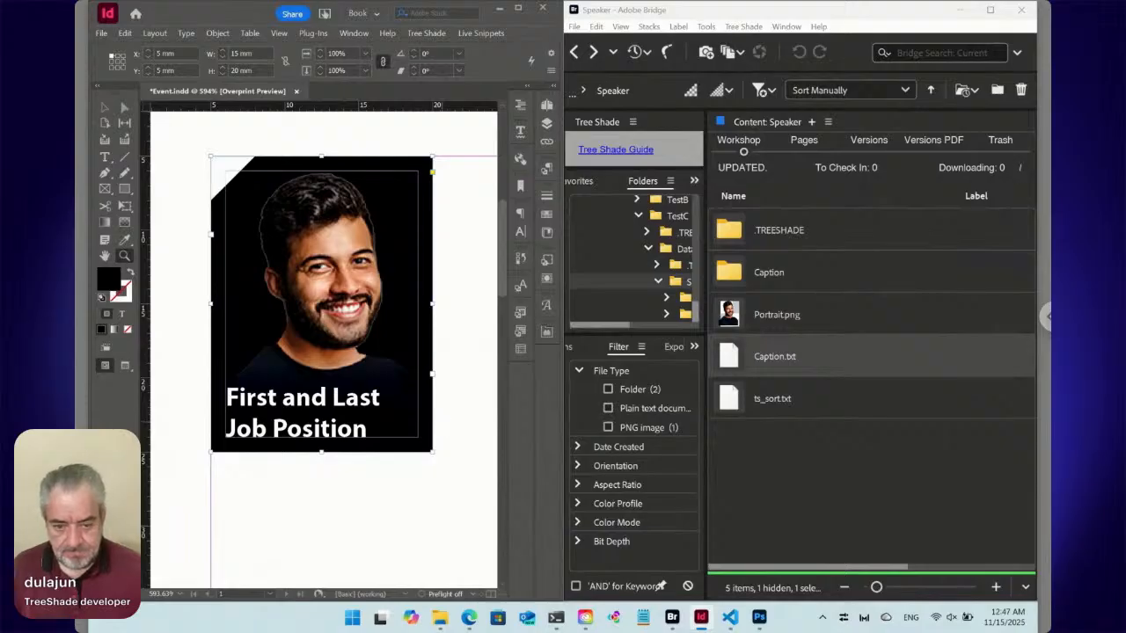
Move the caption frame to about X 7.7 mm, Y 10.7 mm, turn off Overprint Preview and show hidden characters.
{"action": "left_click", "coordinate": [104, 107]}
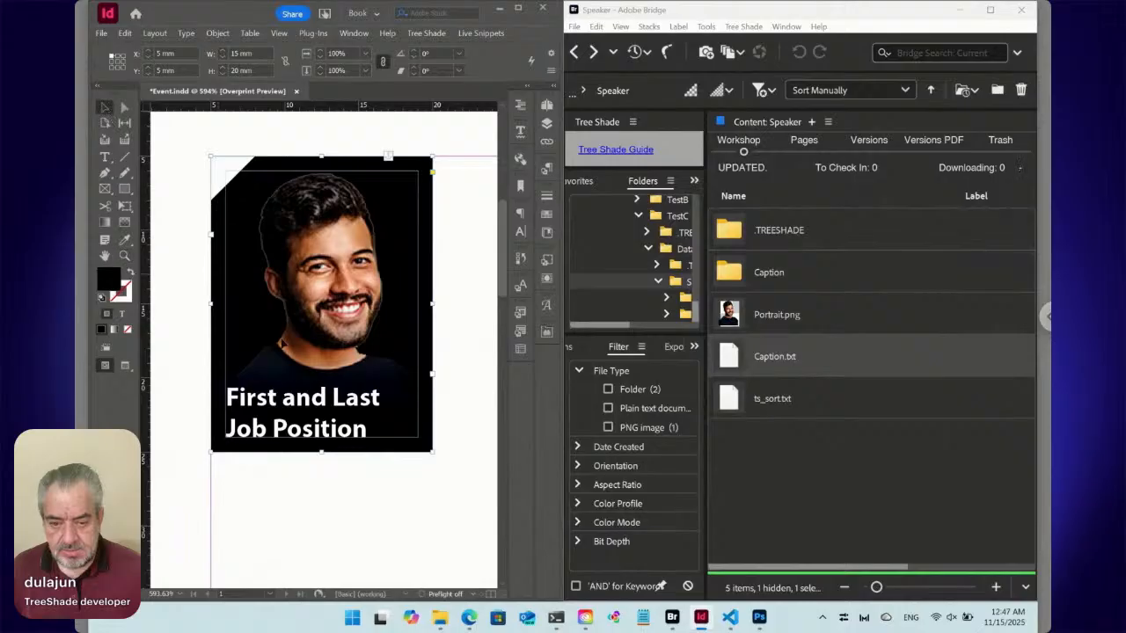
{"action": "left_click_drag", "start_coordinate": [332, 417], "coordinate": [383, 497]}
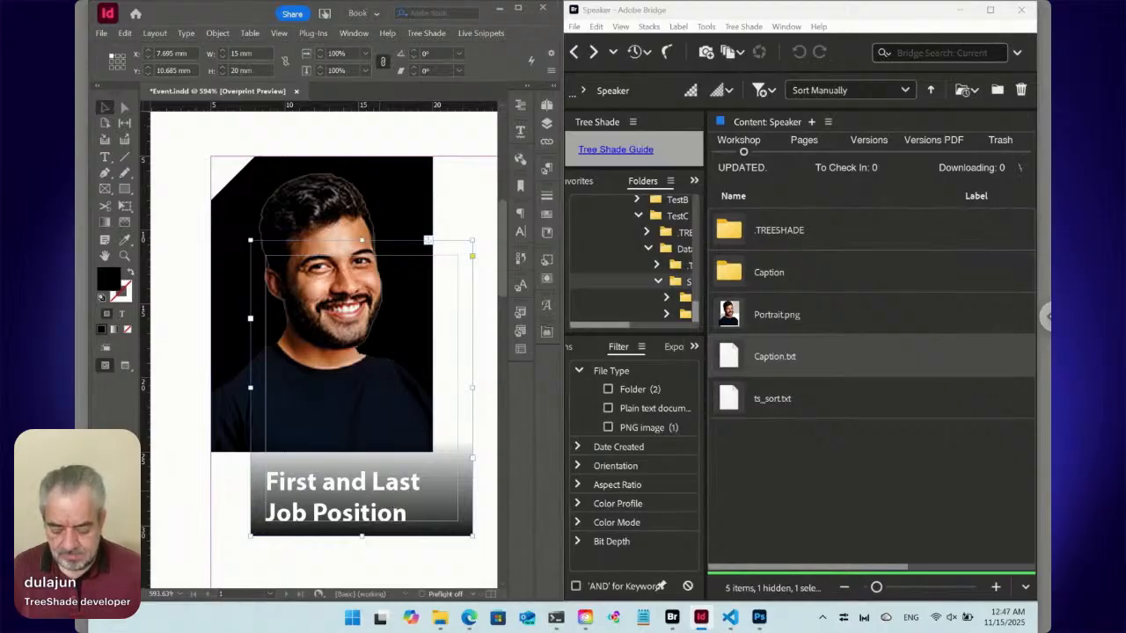
{"action": "key", "text": "ctrl+alt+shift+y"}
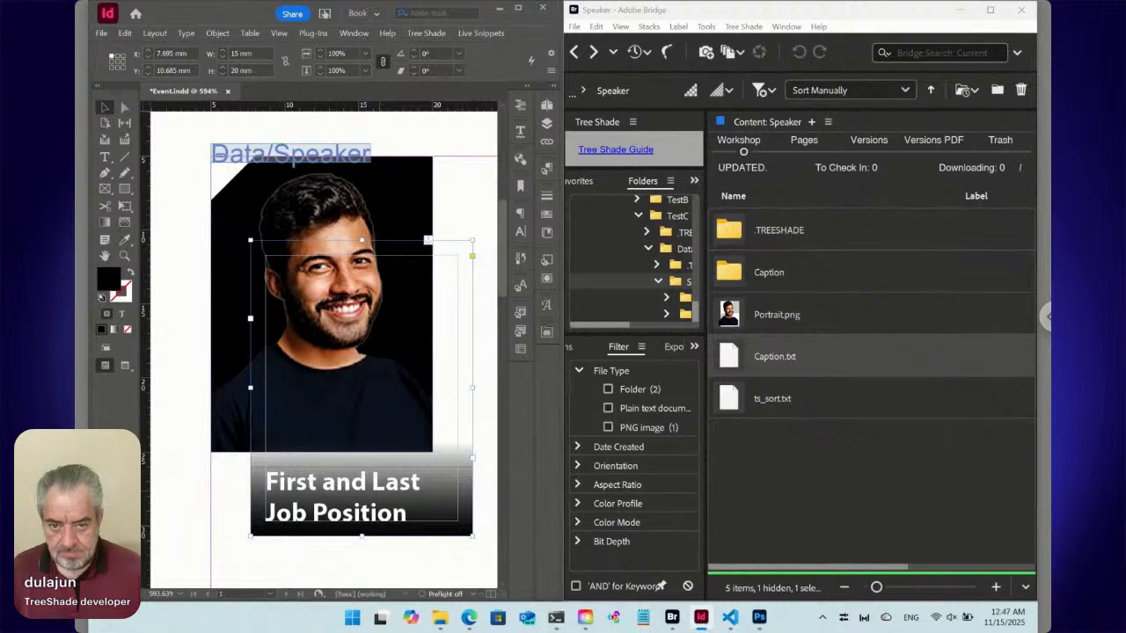
{"action": "key", "text": "ctrl+alt+shift+y"}
{"action": "key", "text": "ctrl+alt+shift+y"}
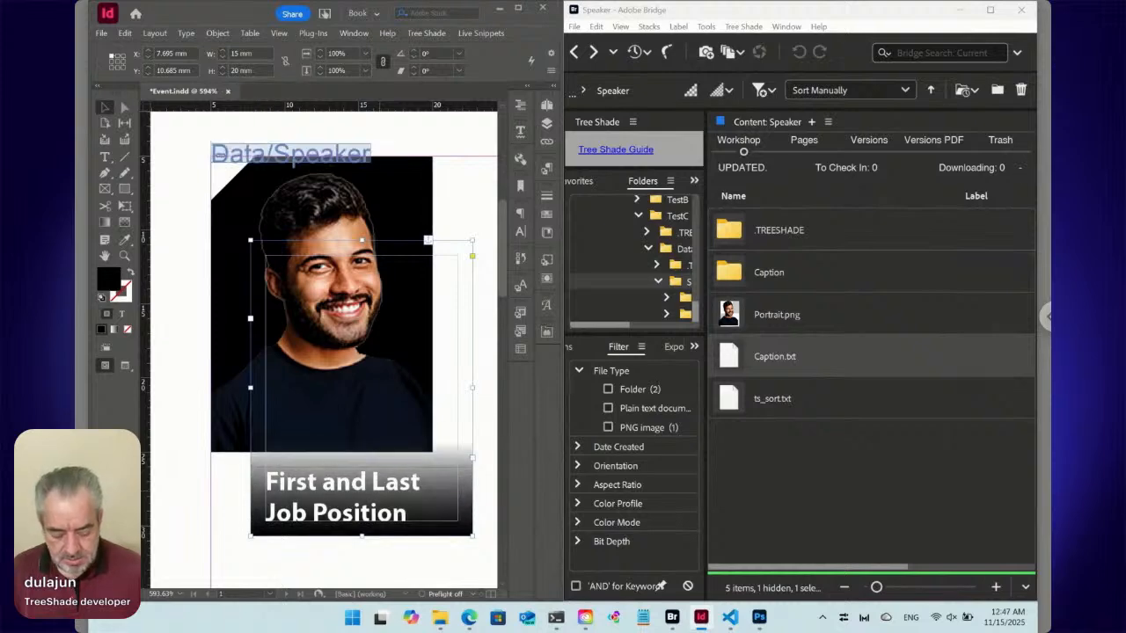
{"action": "key", "text": "ctrl+alt+i"}
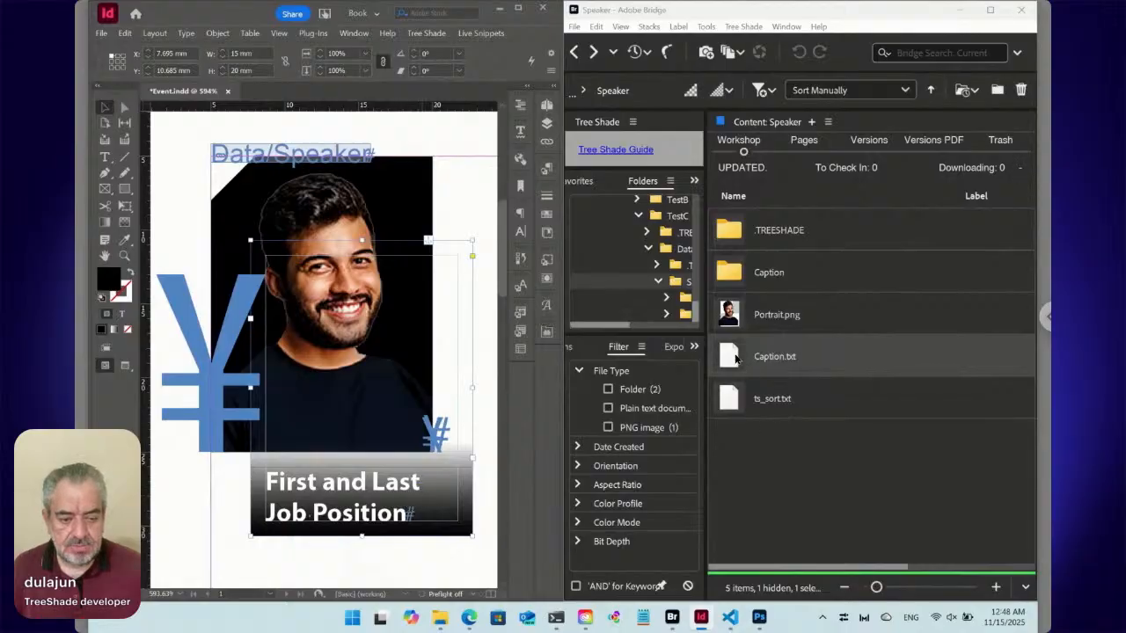
In Bridge, add a second line "::\n:Replace:\r" below the Place line in the Caption.txt snippet and save it.
{"action": "double_click", "coordinate": [728, 356]}
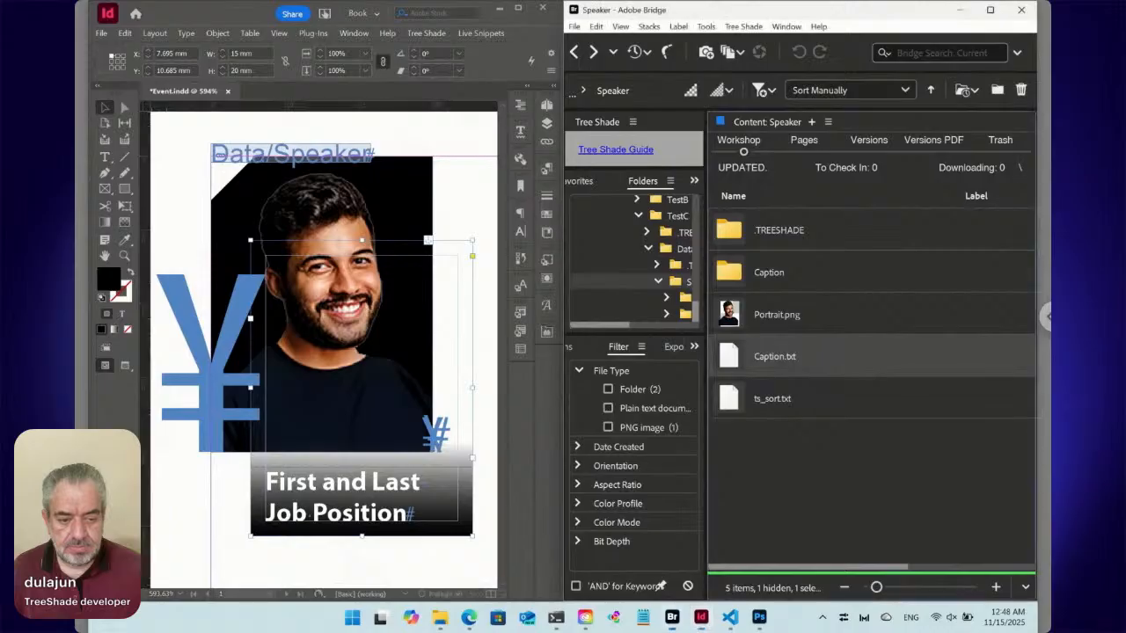
{"action": "left_click", "coordinate": [869, 357]}
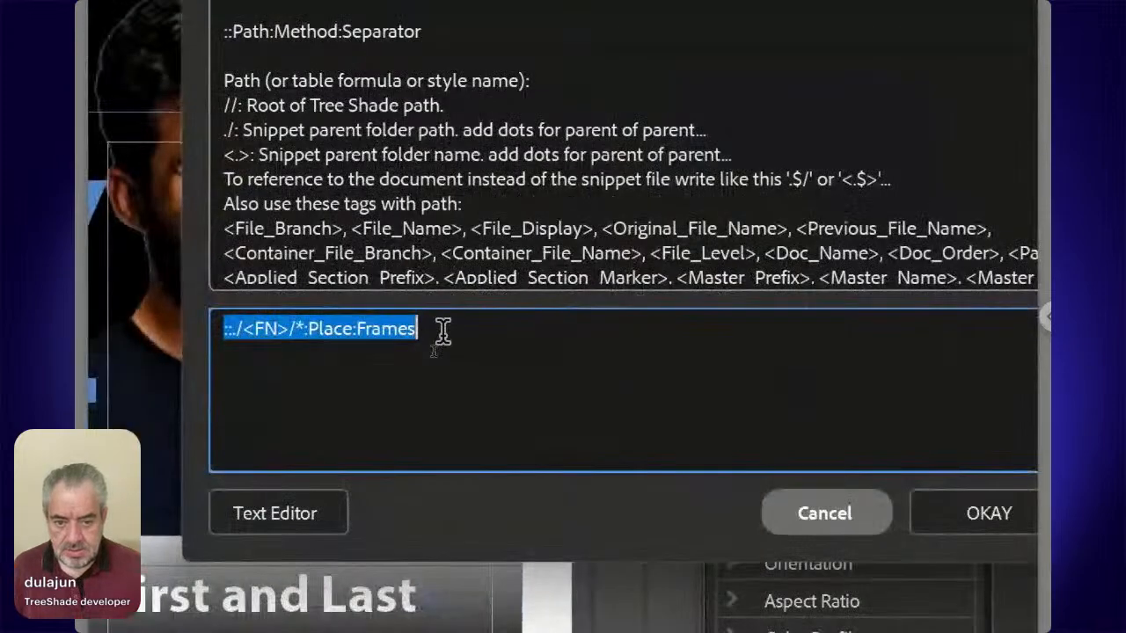
{"action": "left_click", "coordinate": [433, 349]}
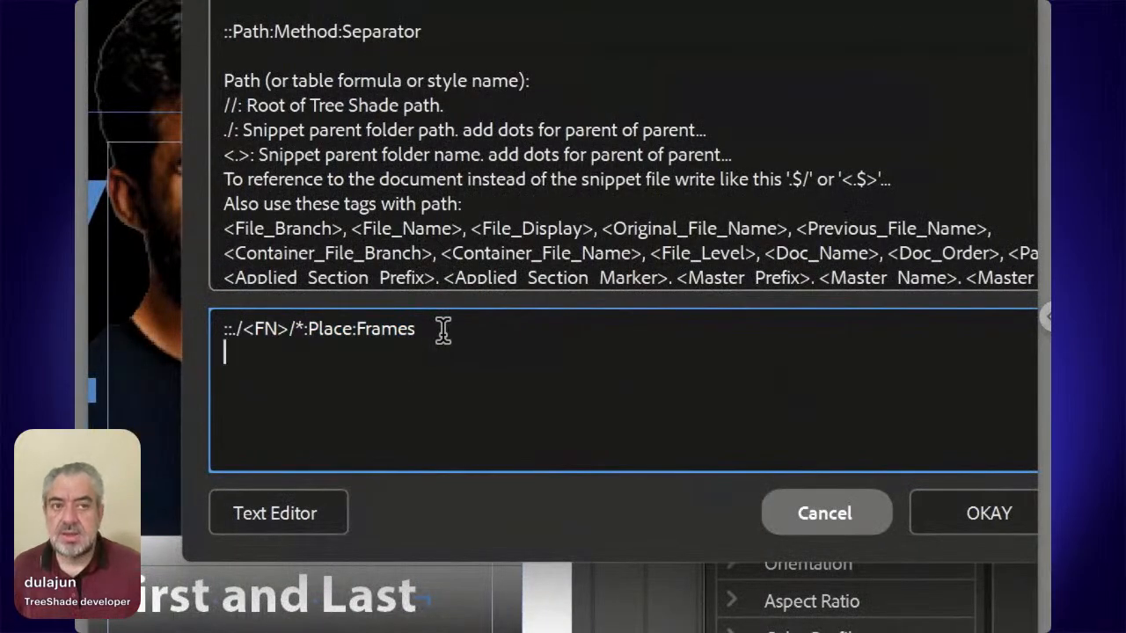
{"action": "type", "text": "::"}
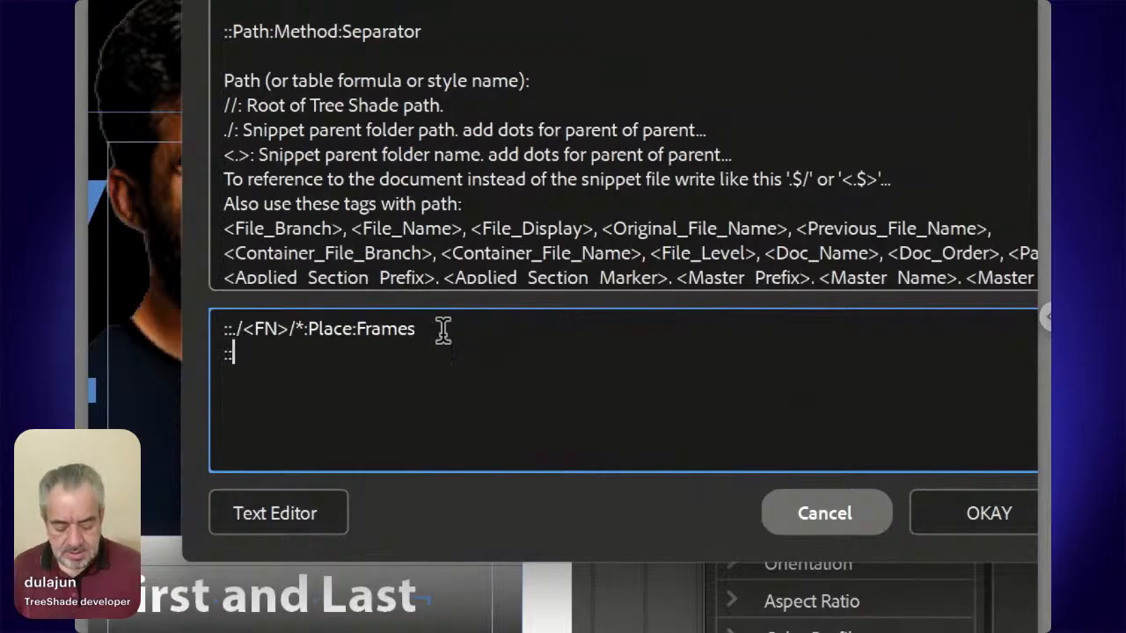
{"action": "type", "text": "\\n:"}
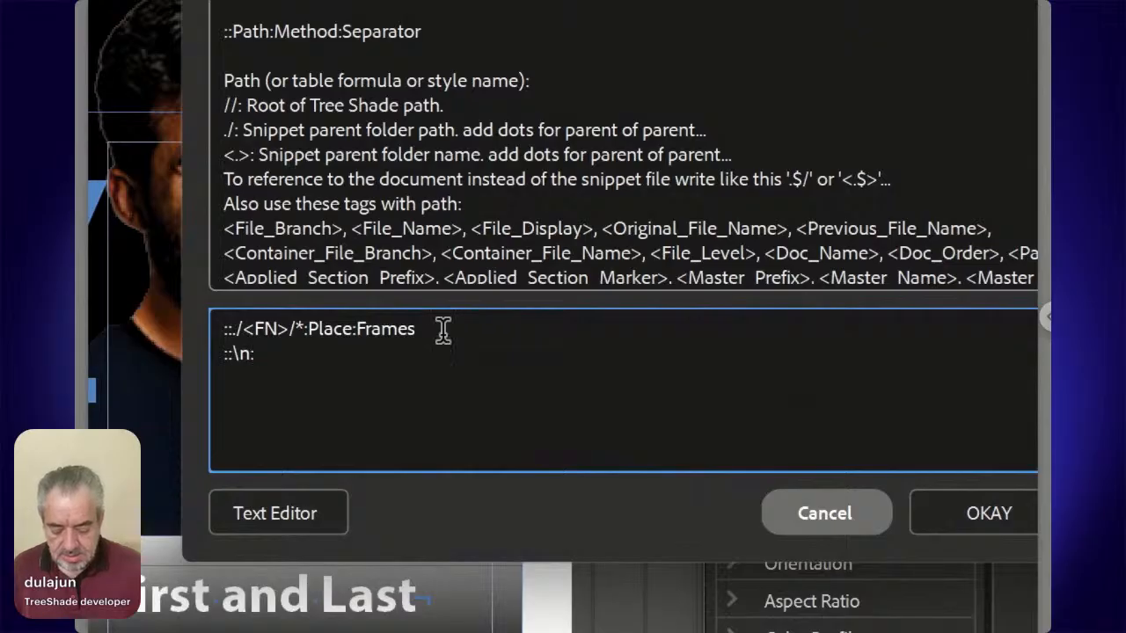
{"action": "type", "text": "Replace:"}
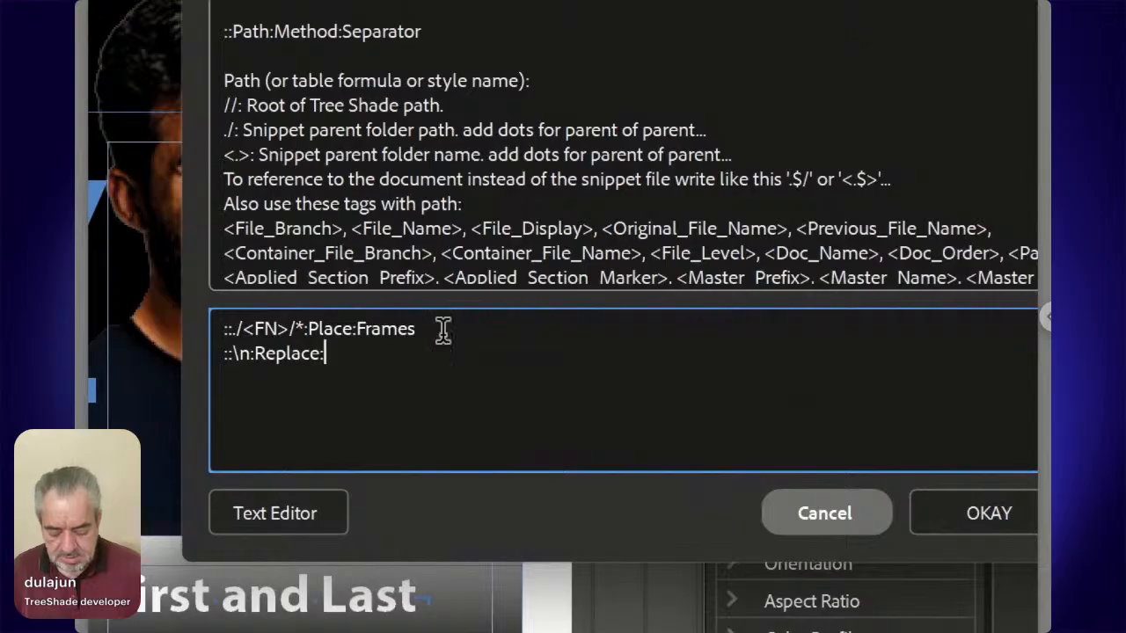
{"action": "type", "text": "\\r"}
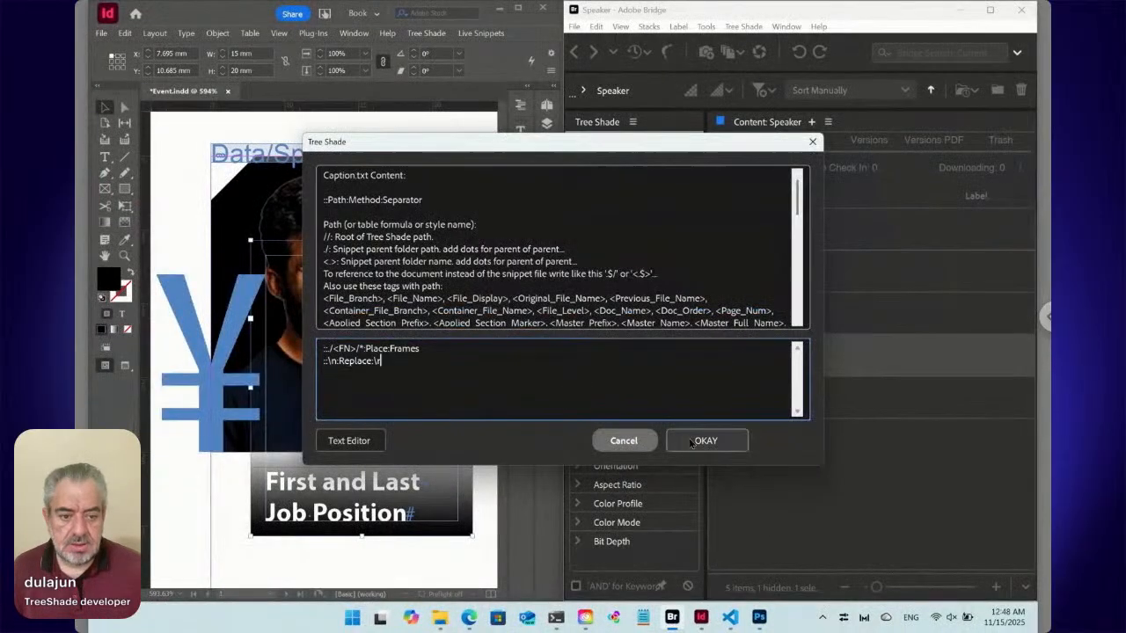
{"action": "left_click", "coordinate": [693, 443]}
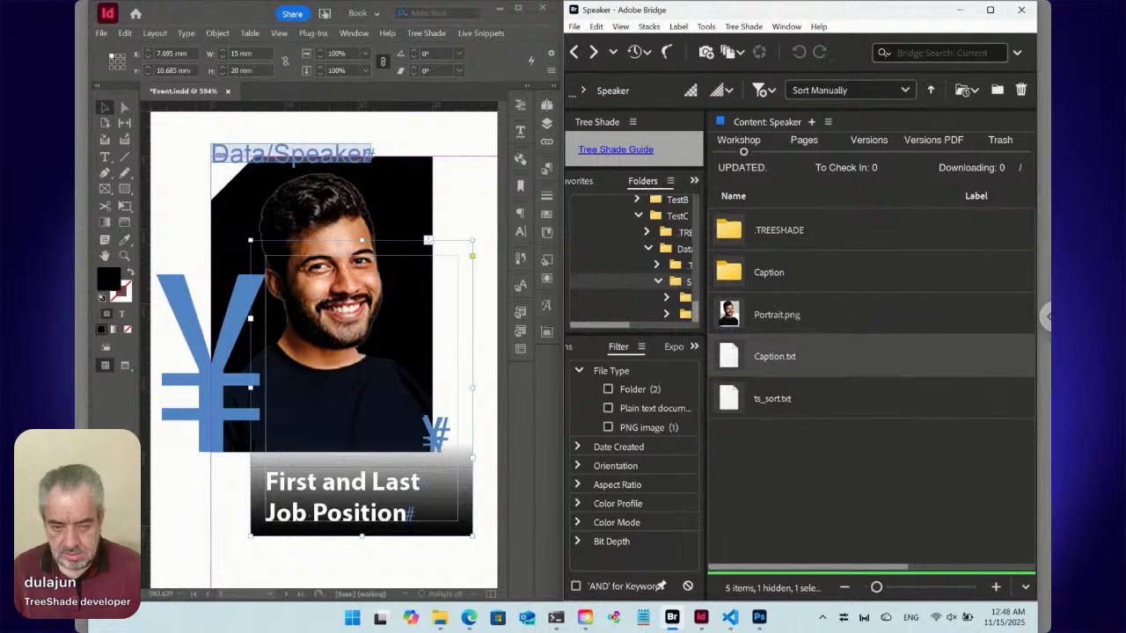
Switch to InDesign, clear all content from the page's text frame, and insert the Data/Speaker live snippet again.
{"action": "key", "text": "alt+Tab"}
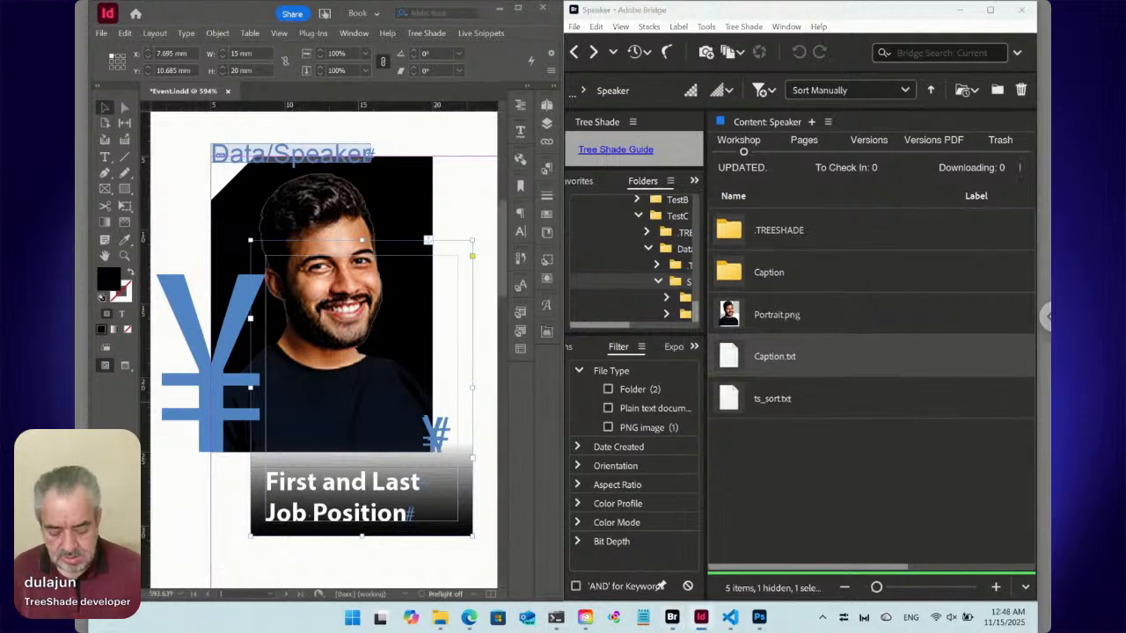
{"action": "key", "text": "ctrl+0"}
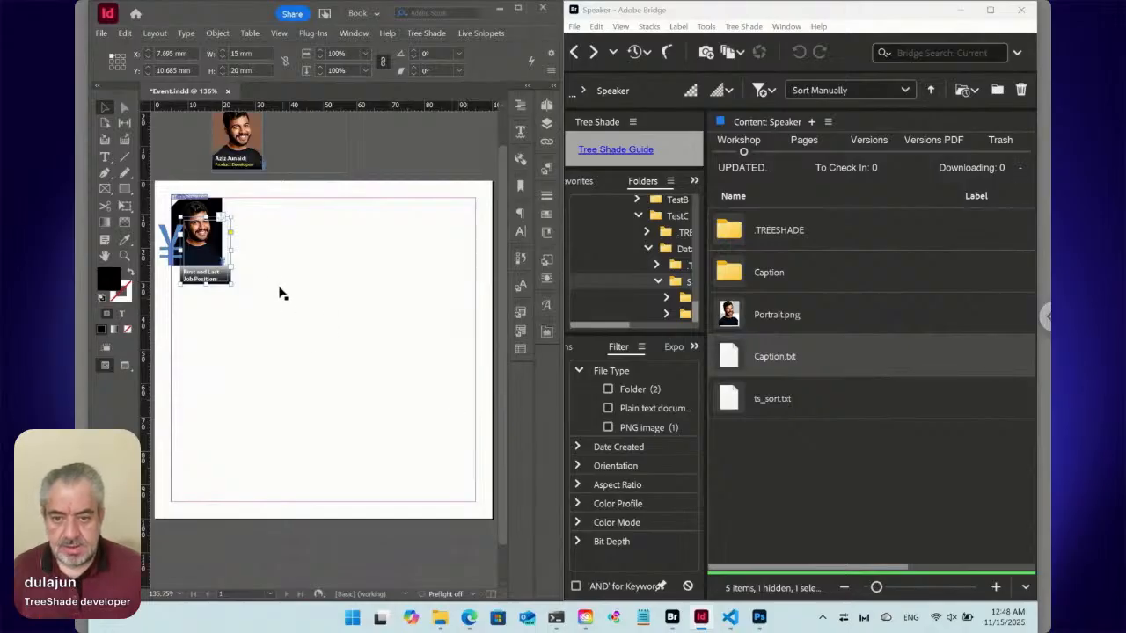
{"action": "double_click", "coordinate": [277, 277]}
{"action": "key", "text": "ctrl+a"}
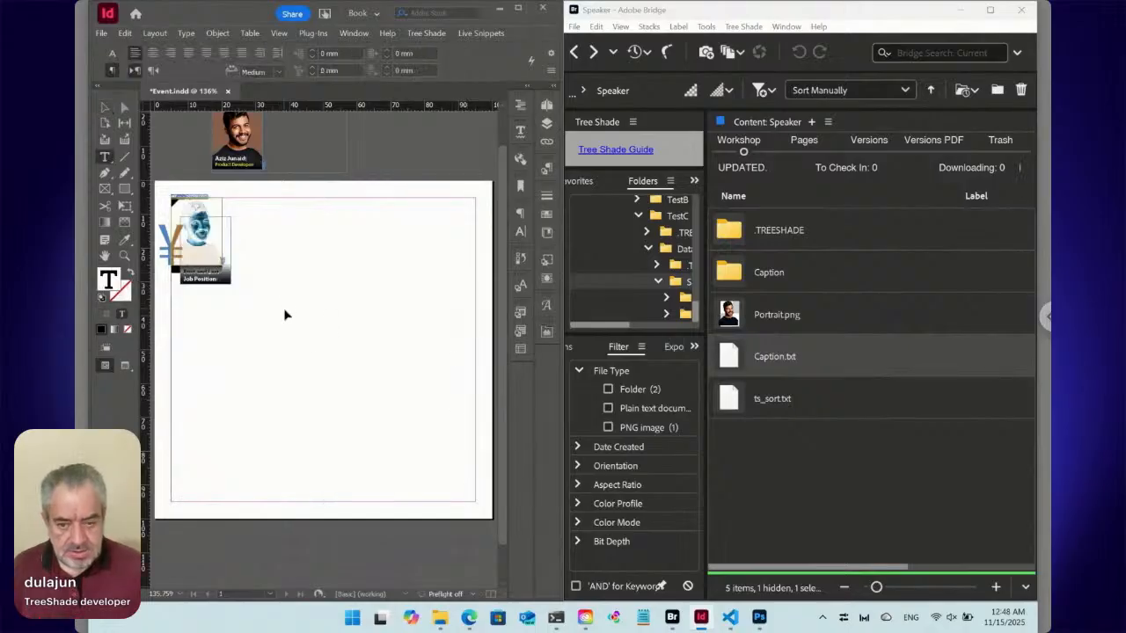
{"action": "key", "text": "BackSpace"}
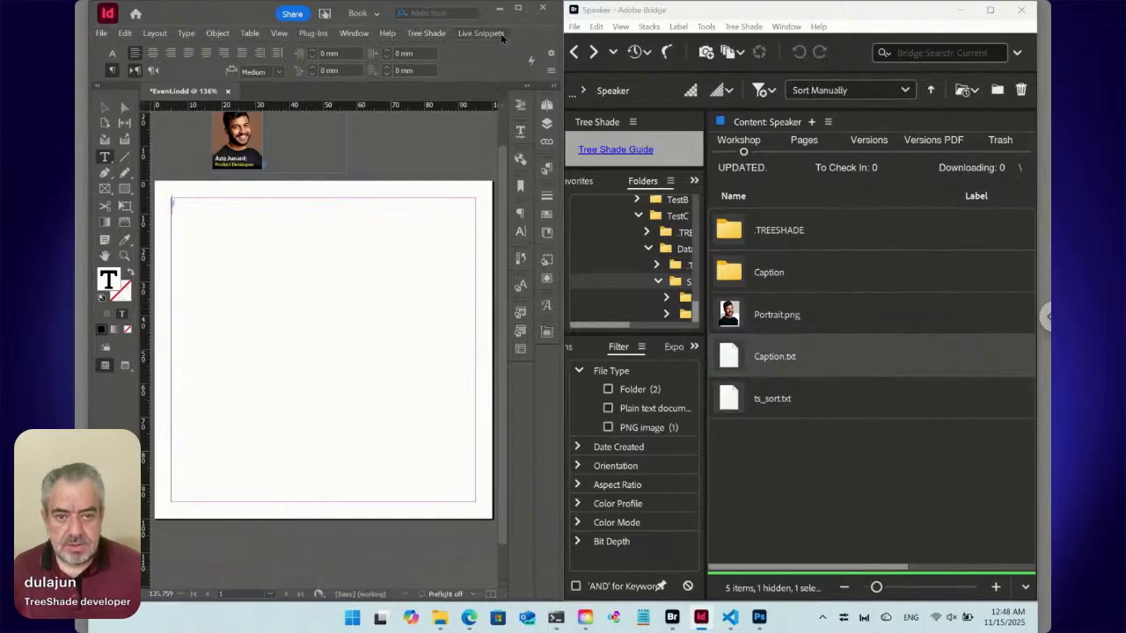
{"action": "left_click", "coordinate": [481, 33]}
{"action": "left_click", "coordinate": [515, 85]}
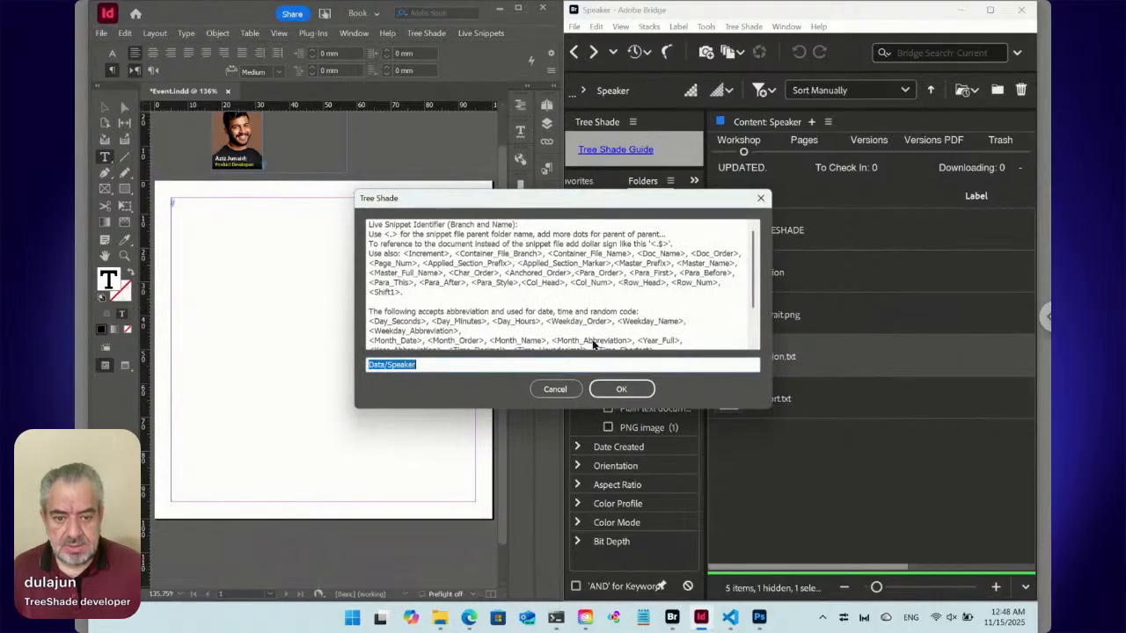
{"action": "left_click", "coordinate": [616, 390]}
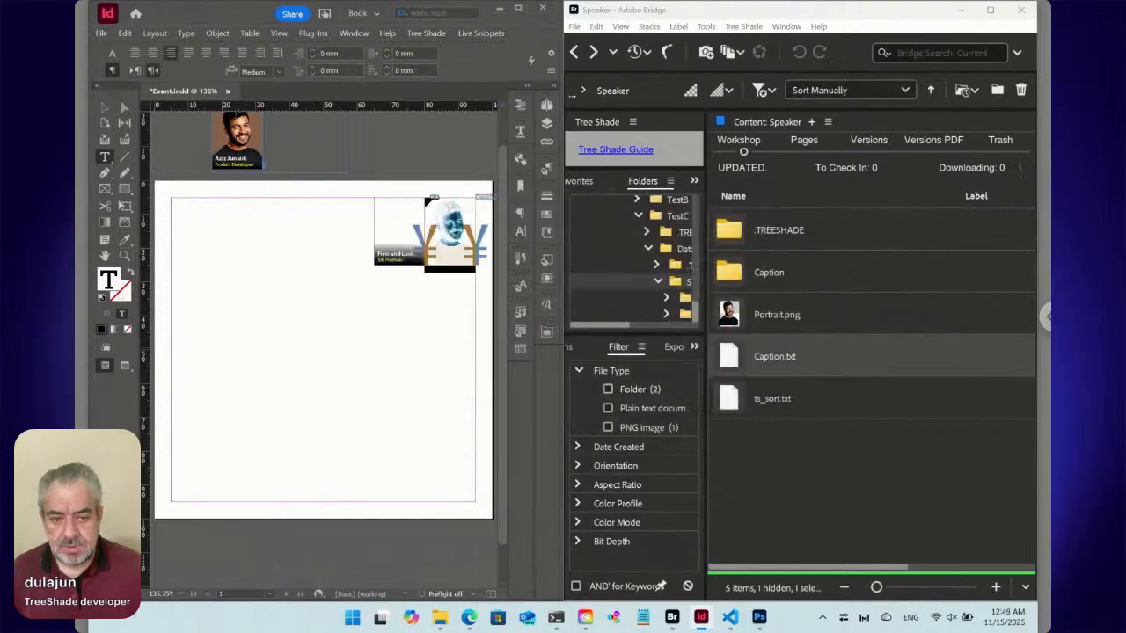
Apply the Speakers Location paragraph style to the inserted snippet's paragraph and deselect the text.
{"action": "left_click", "coordinate": [546, 170]}
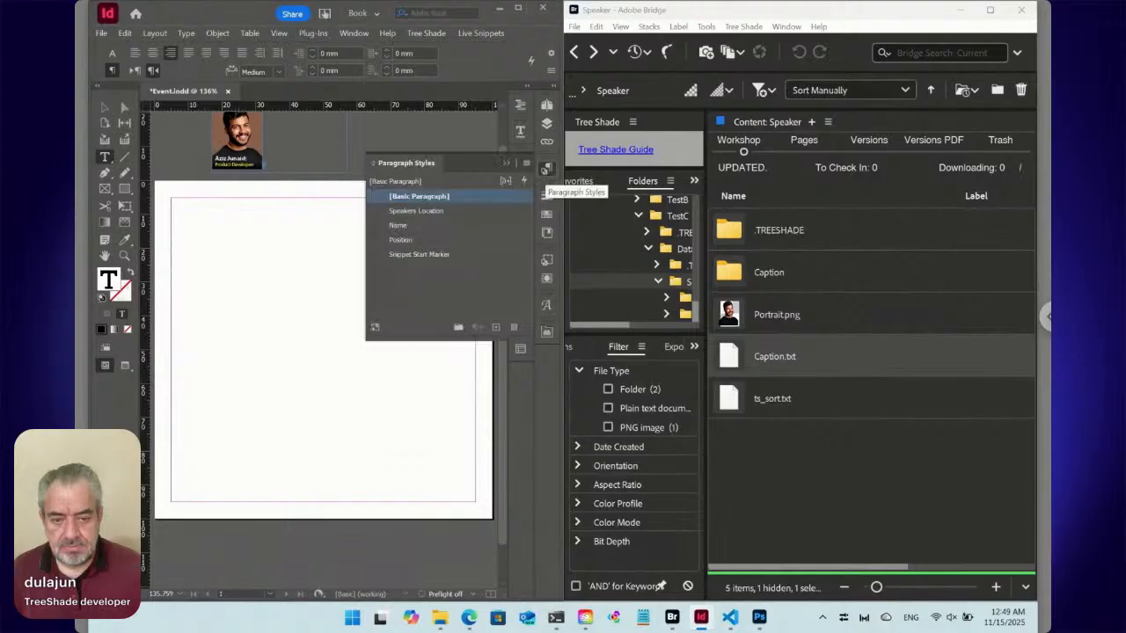
{"action": "left_click", "coordinate": [418, 213]}
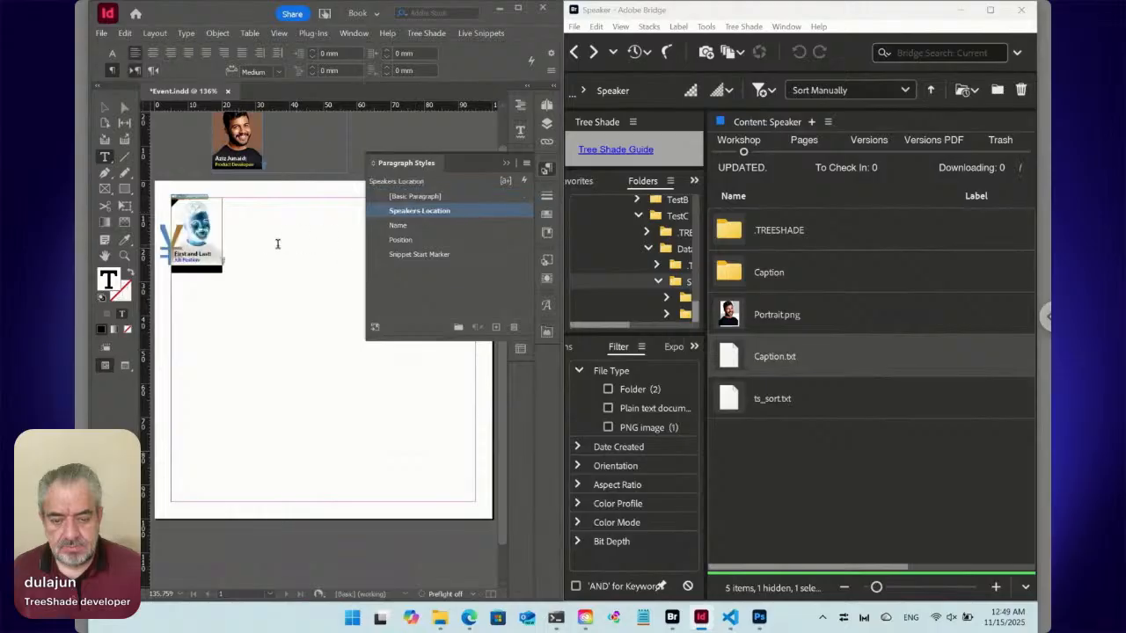
{"action": "left_click", "coordinate": [259, 245]}
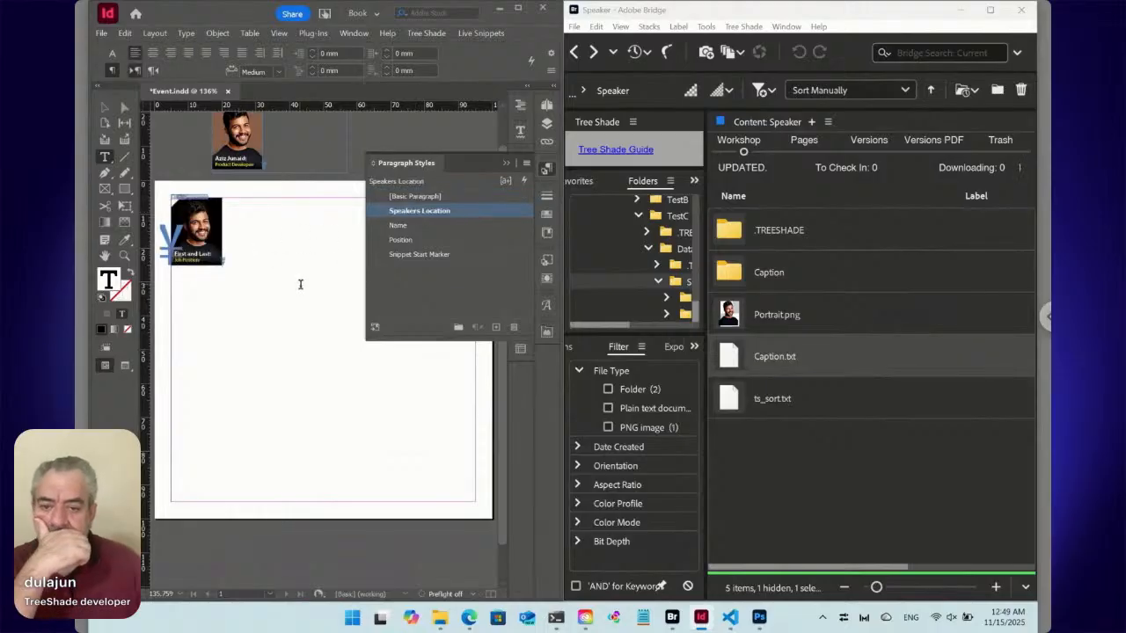
Maximize InDesign, select the portrait frame inside the inserted snippet, and set the Portrait object style's fill to R=139 G=98 B=76.
{"action": "left_click", "coordinate": [105, 106]}
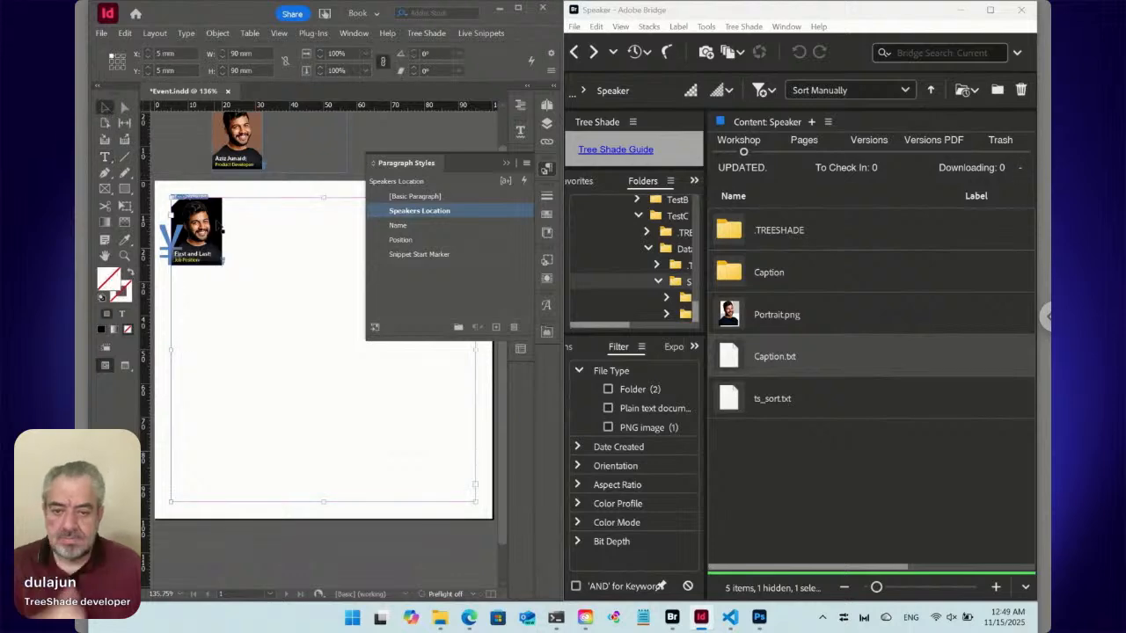
{"action": "left_click", "coordinate": [220, 233]}
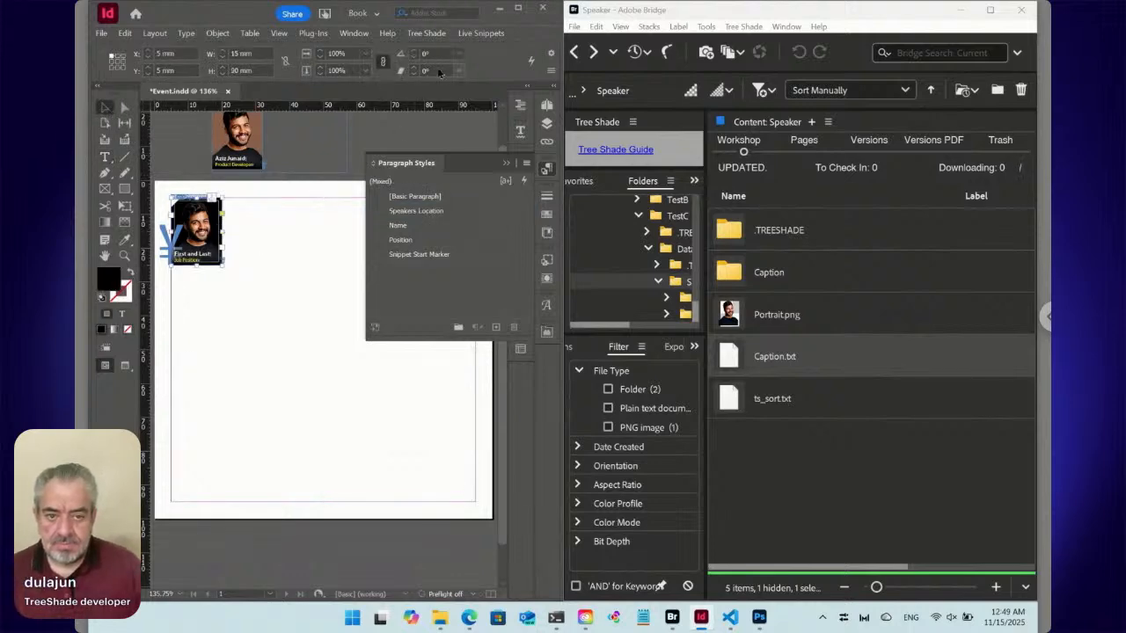
{"action": "left_click", "coordinate": [519, 13]}
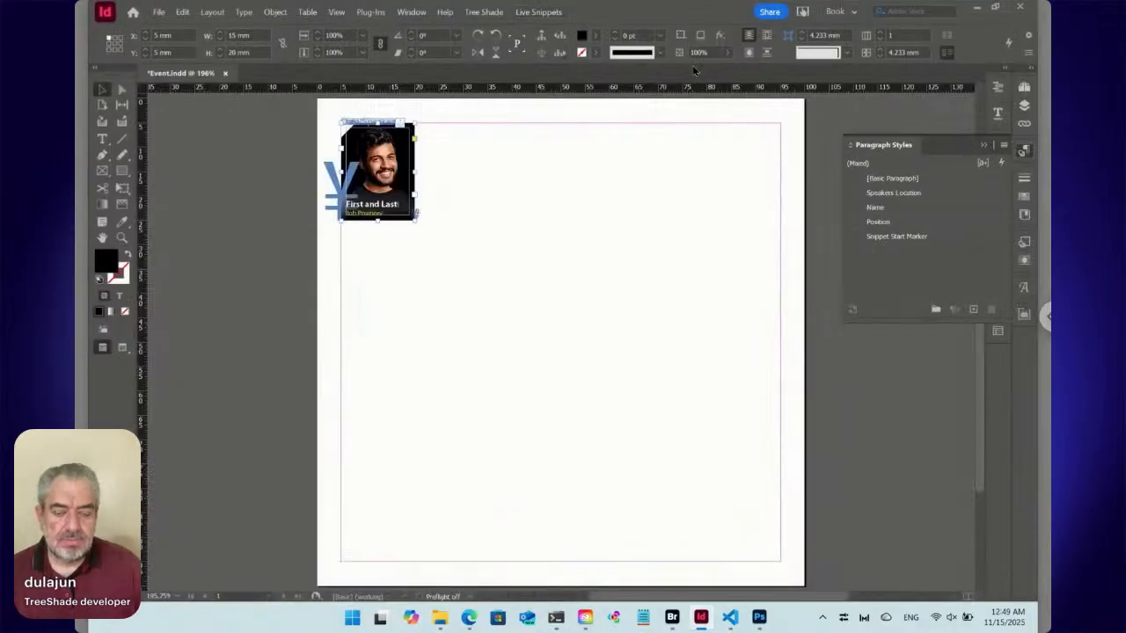
{"action": "left_click", "coordinate": [558, 37]}
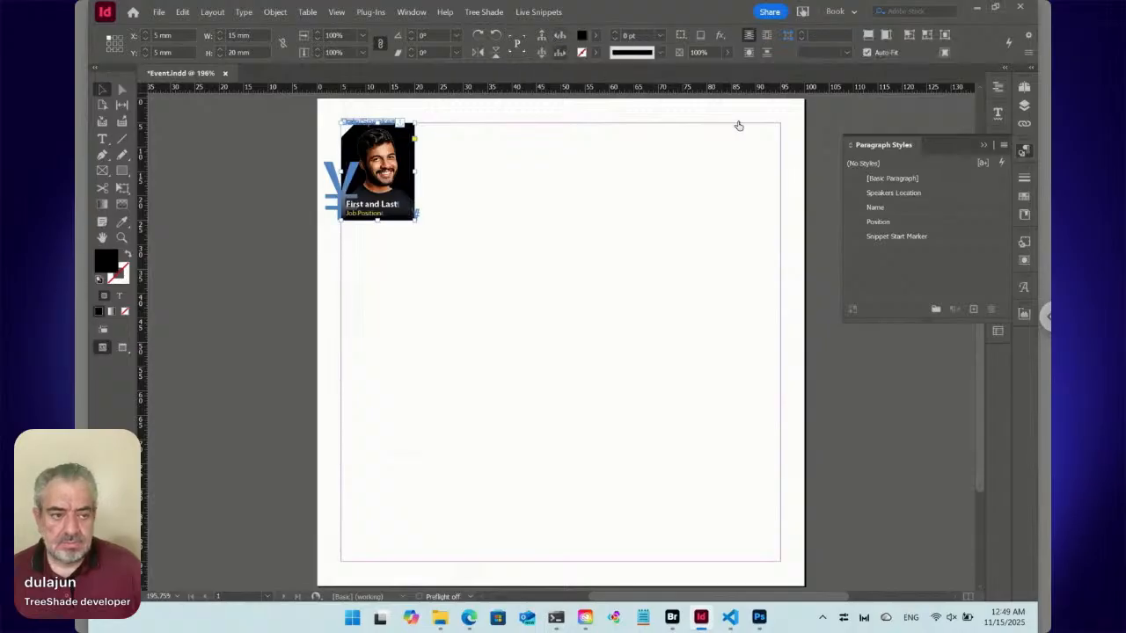
{"action": "left_click", "coordinate": [1024, 242]}
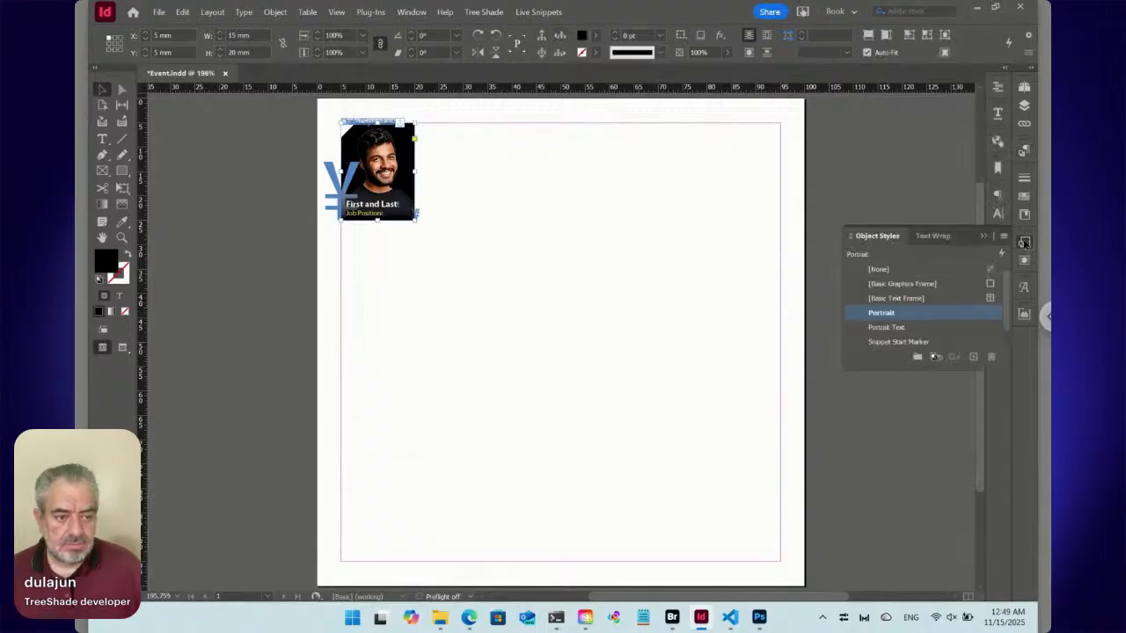
{"action": "right_click", "coordinate": [896, 317]}
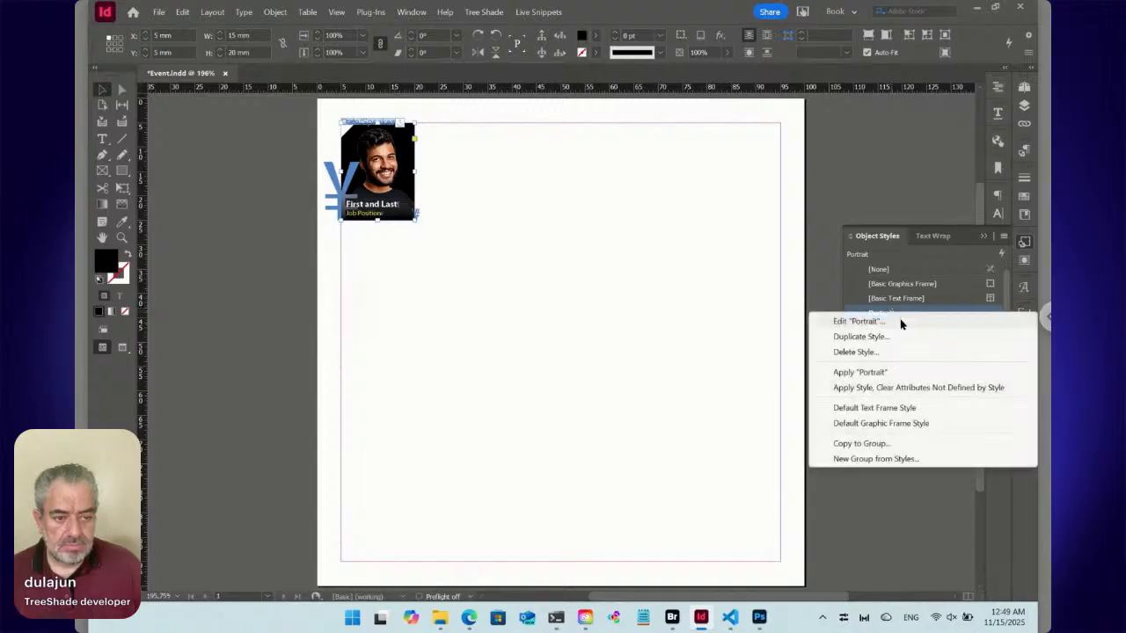
{"action": "left_click", "coordinate": [898, 320]}
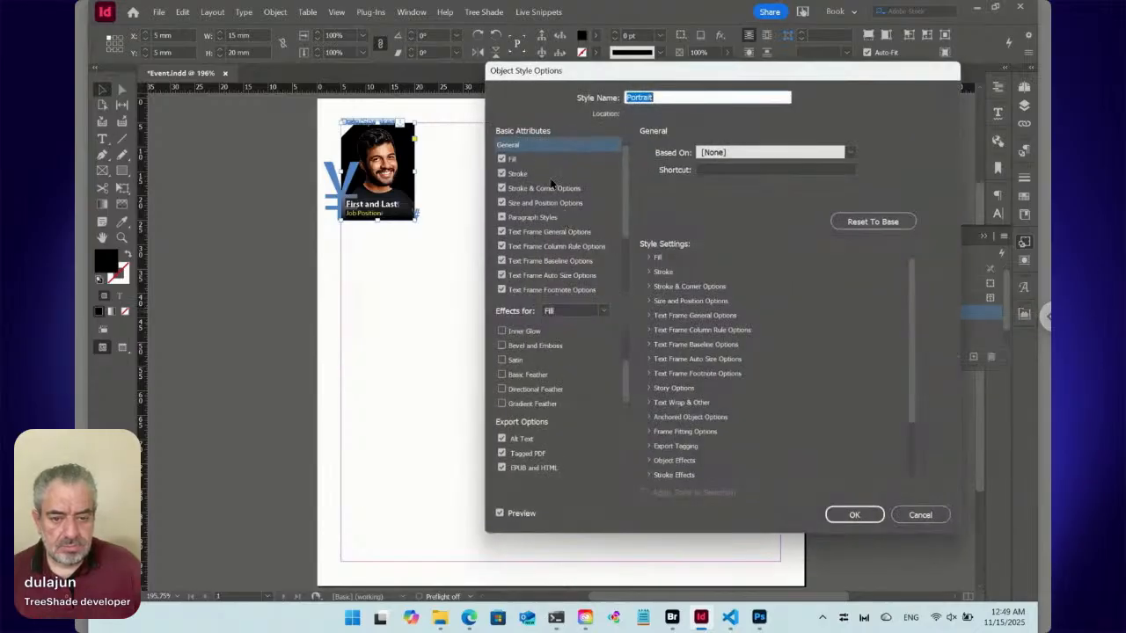
{"action": "left_click", "coordinate": [535, 160]}
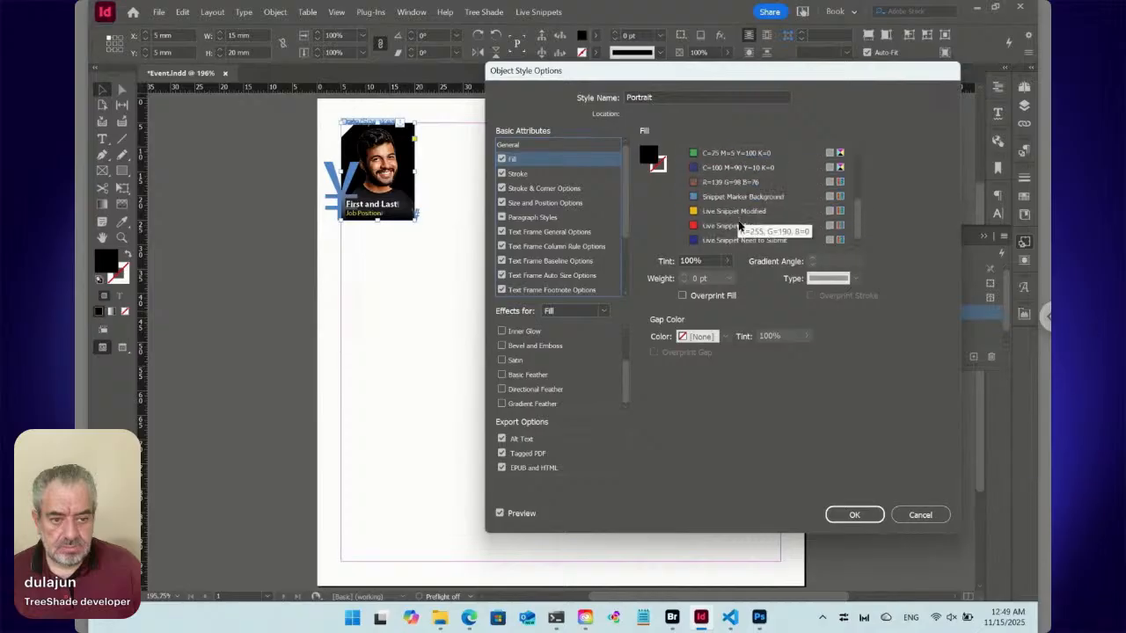
{"action": "left_click", "coordinate": [711, 182]}
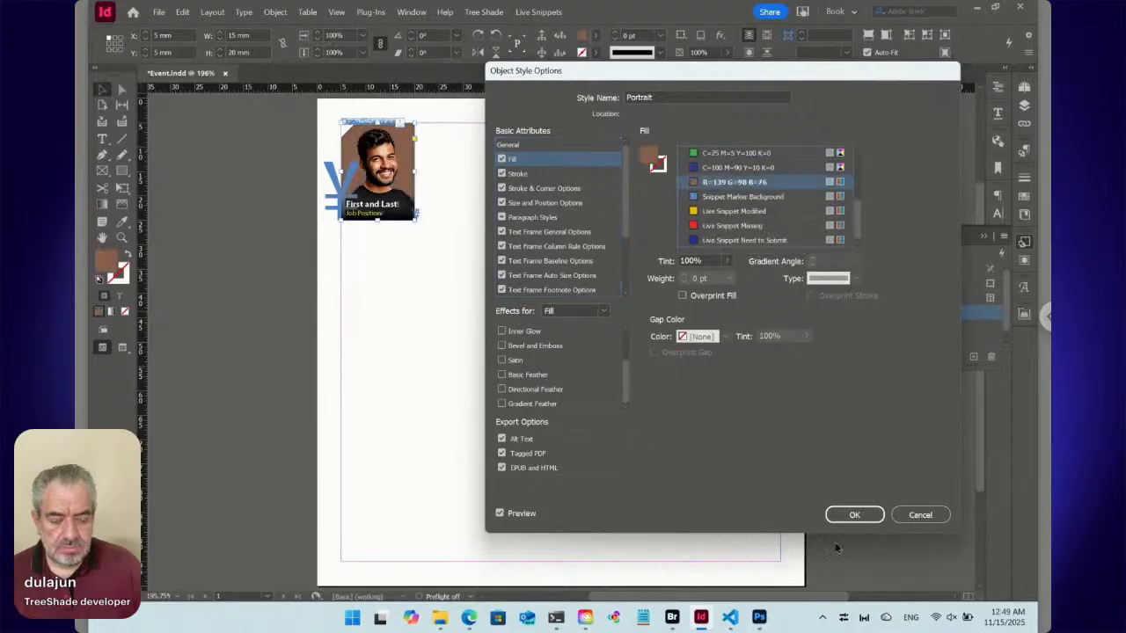
{"action": "left_click", "coordinate": [854, 516]}
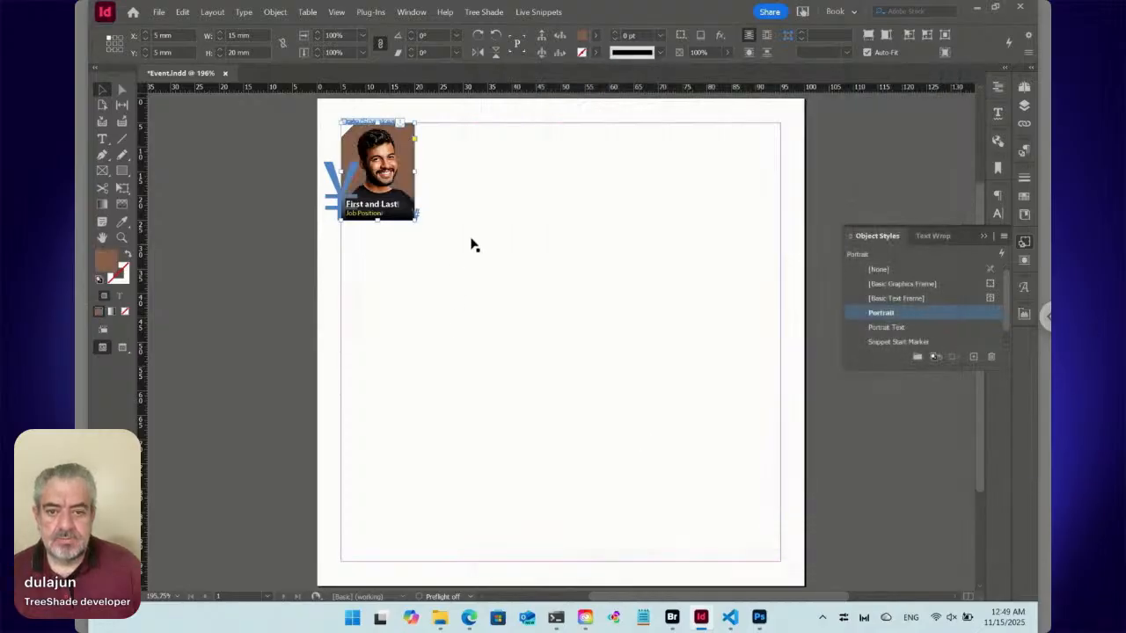
Deselect the portrait frame, collapse the object styles list and restore the InDesign window to its smaller size beside Bridge.
{"action": "left_click", "coordinate": [298, 222]}
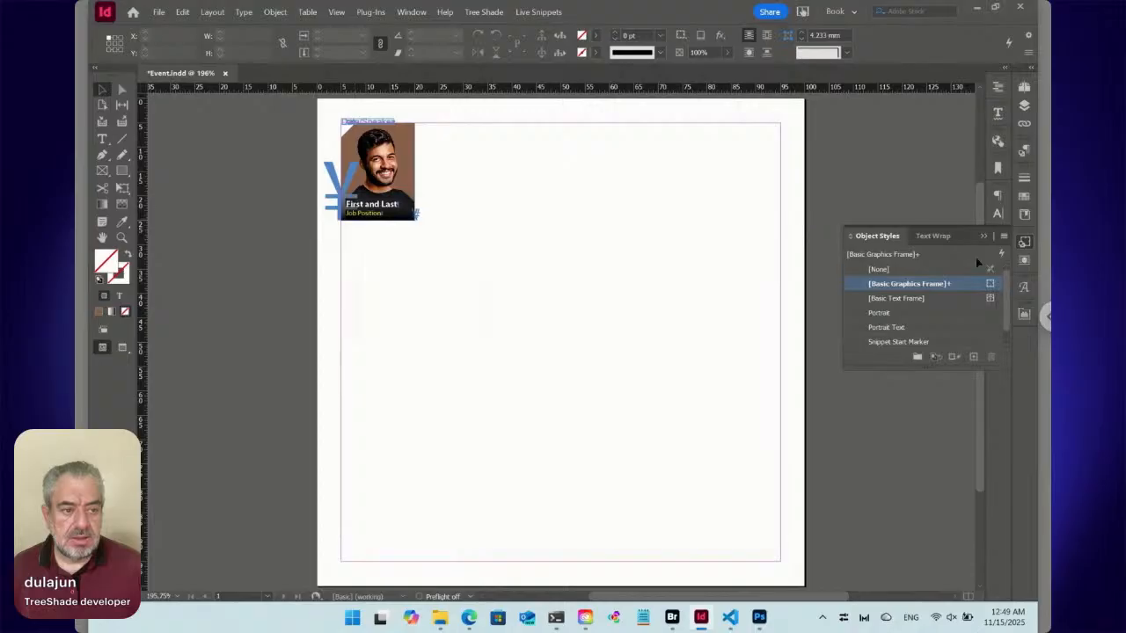
{"action": "left_click", "coordinate": [1025, 245]}
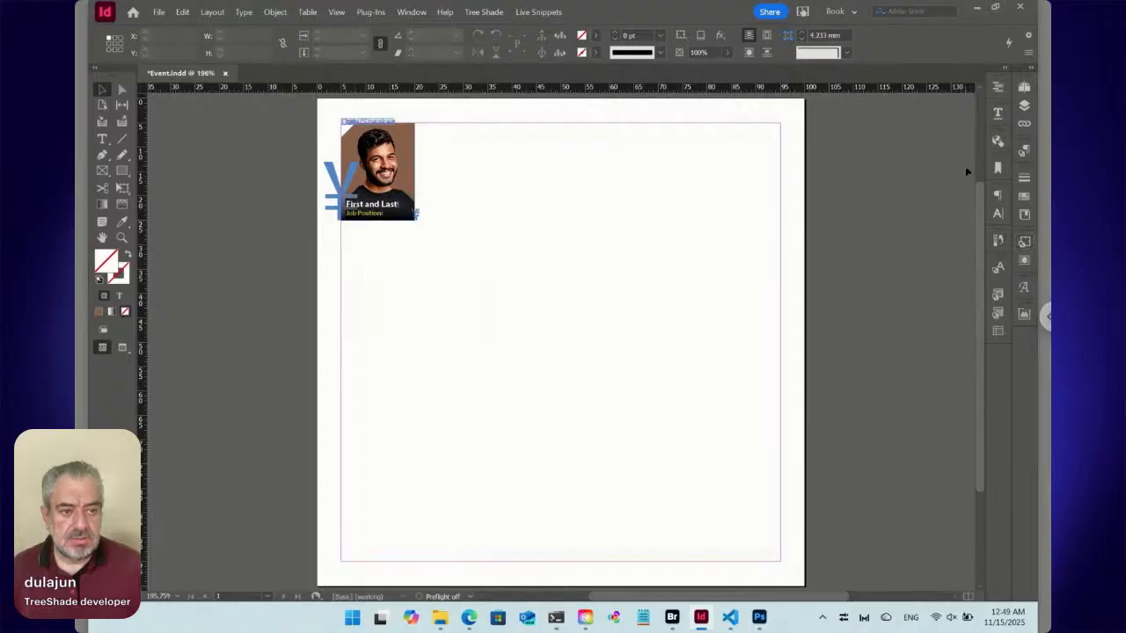
{"action": "left_click", "coordinate": [997, 9]}
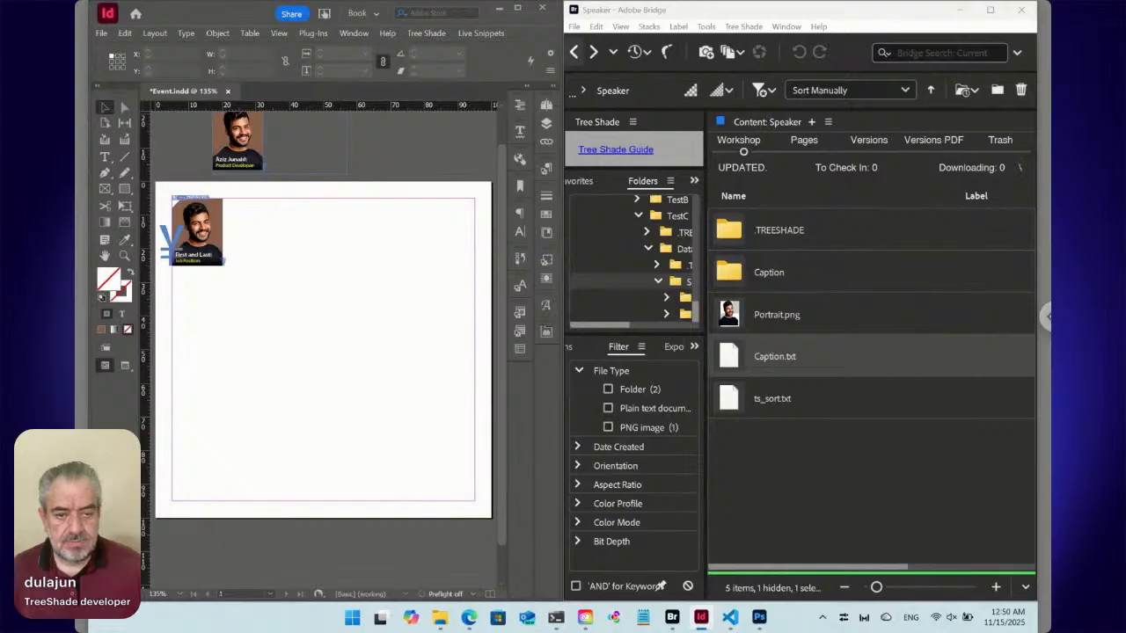
In Bridge, go back to the Data folder and rename the snippet file Speaker.txt as "ID12345 [Label].txt".
{"action": "left_click", "coordinate": [574, 53]}
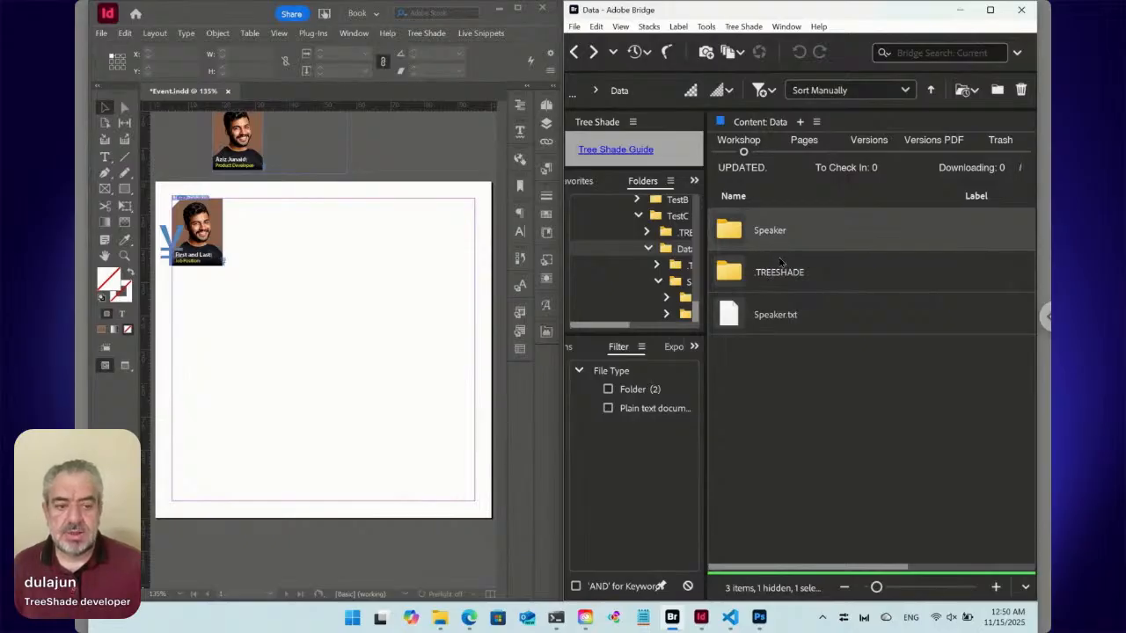
{"action": "left_click", "coordinate": [779, 326]}
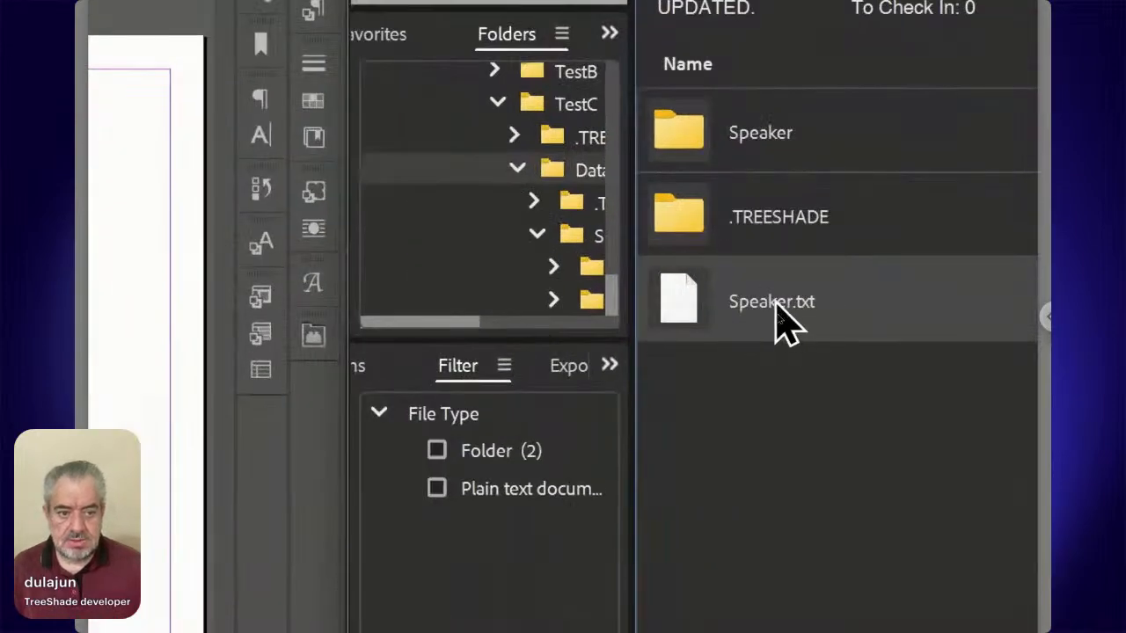
{"action": "left_click", "coordinate": [763, 308]}
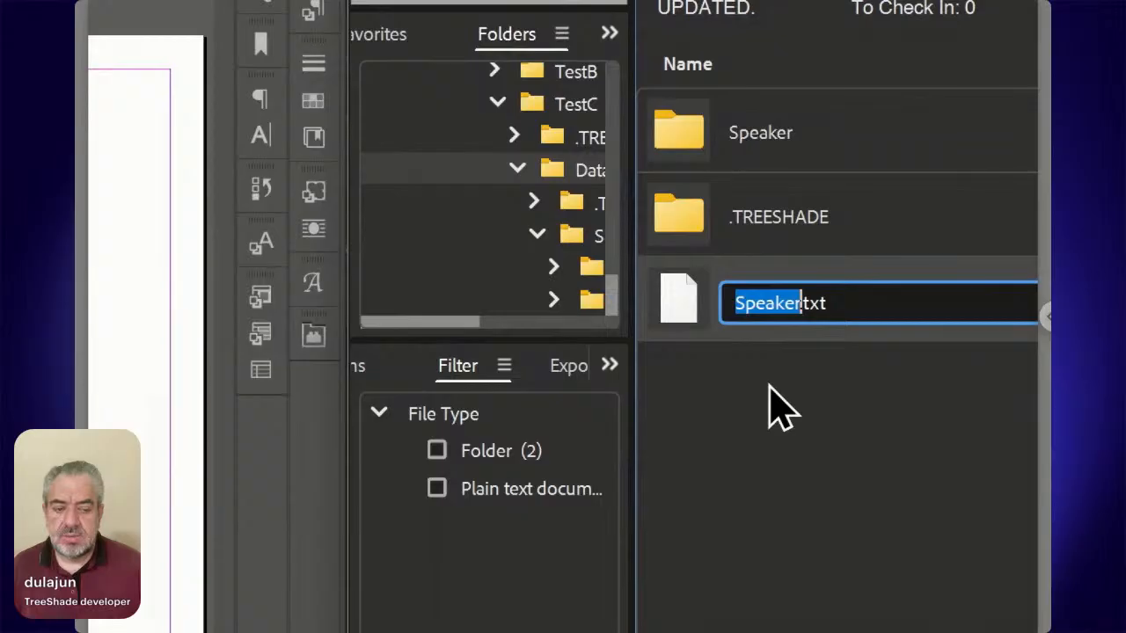
{"action": "type", "text": "ID"}
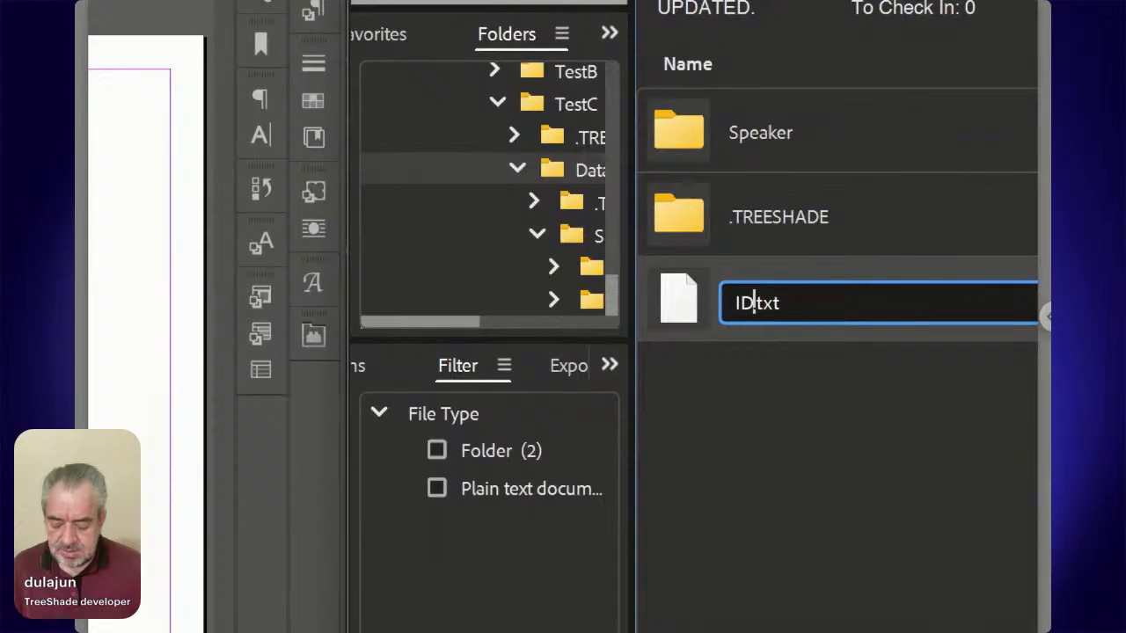
{"action": "type", "text": "12345"}
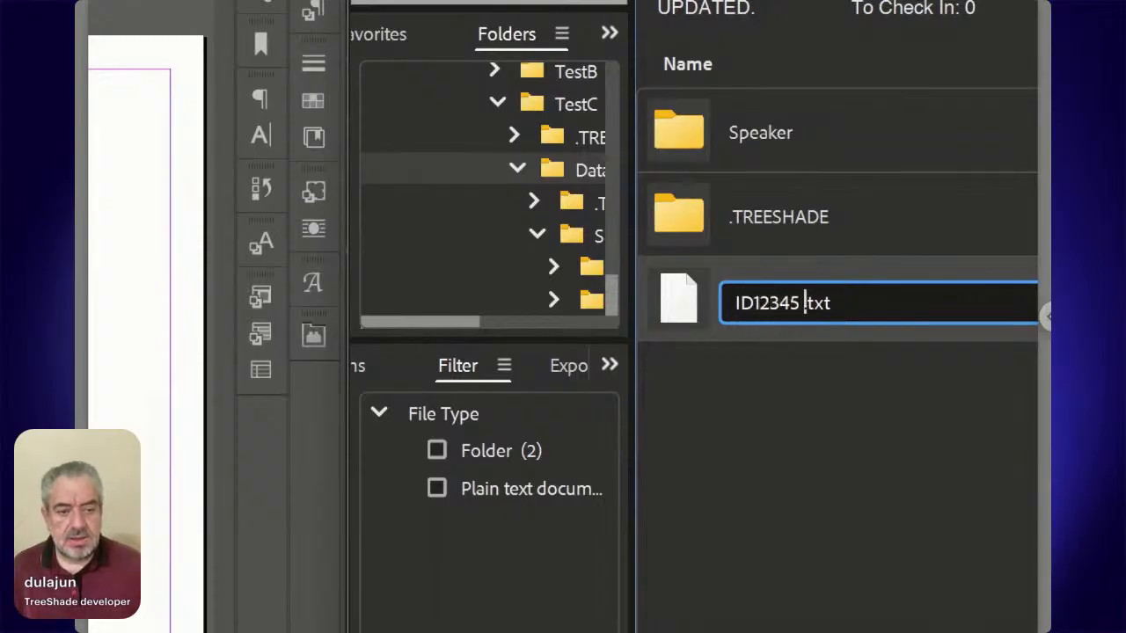
{"action": "type", "text": " []"}
{"action": "key", "text": "Left"}
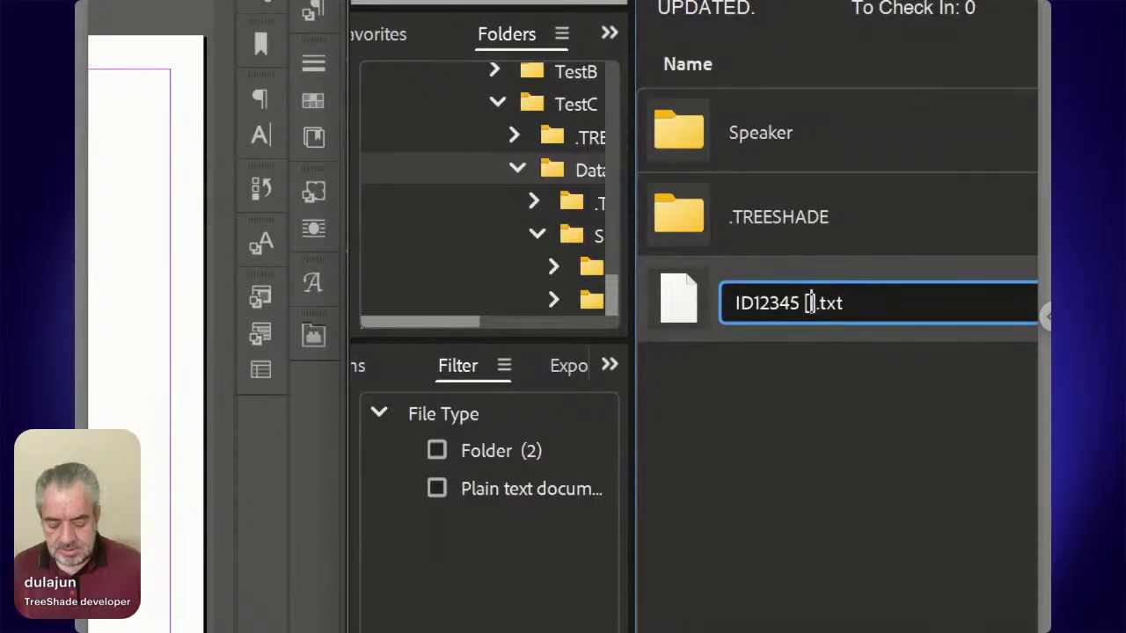
{"action": "type", "text": "Label"}
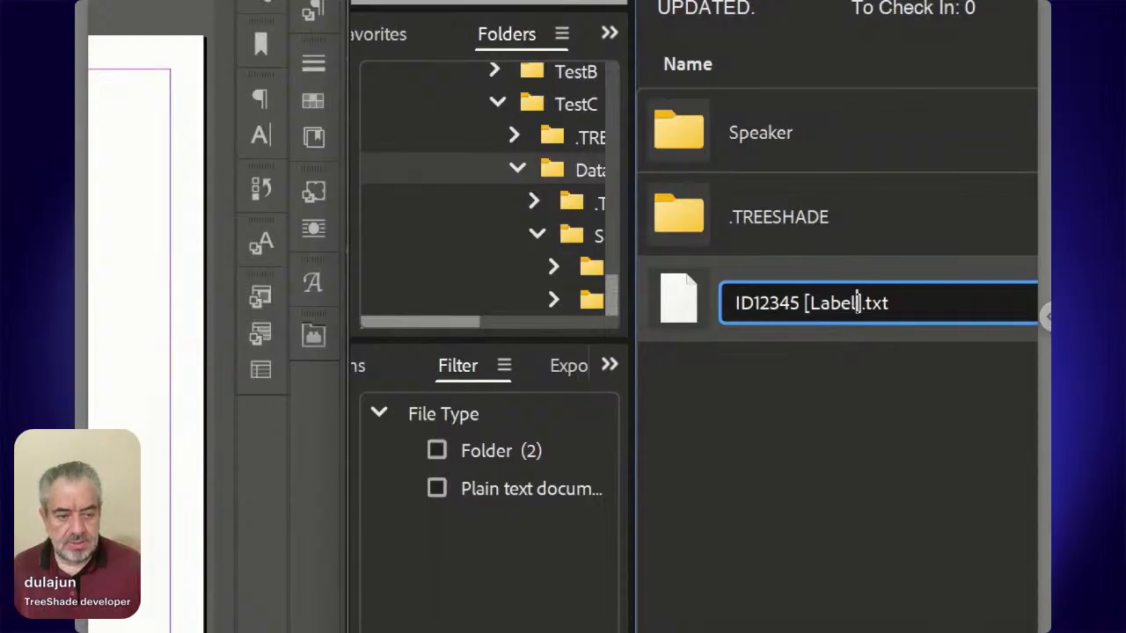
{"action": "key", "text": "Return"}
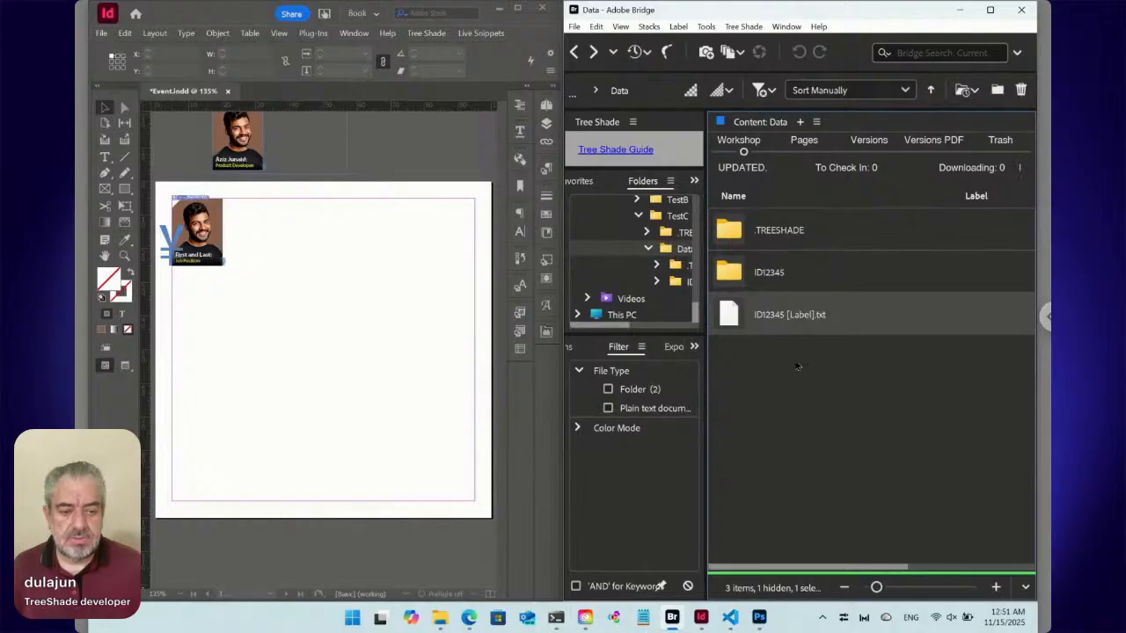
Pick "ID12345 [Label].txt" for change and place a copy of it in the same Data folder.
{"action": "right_click", "coordinate": [771, 319]}
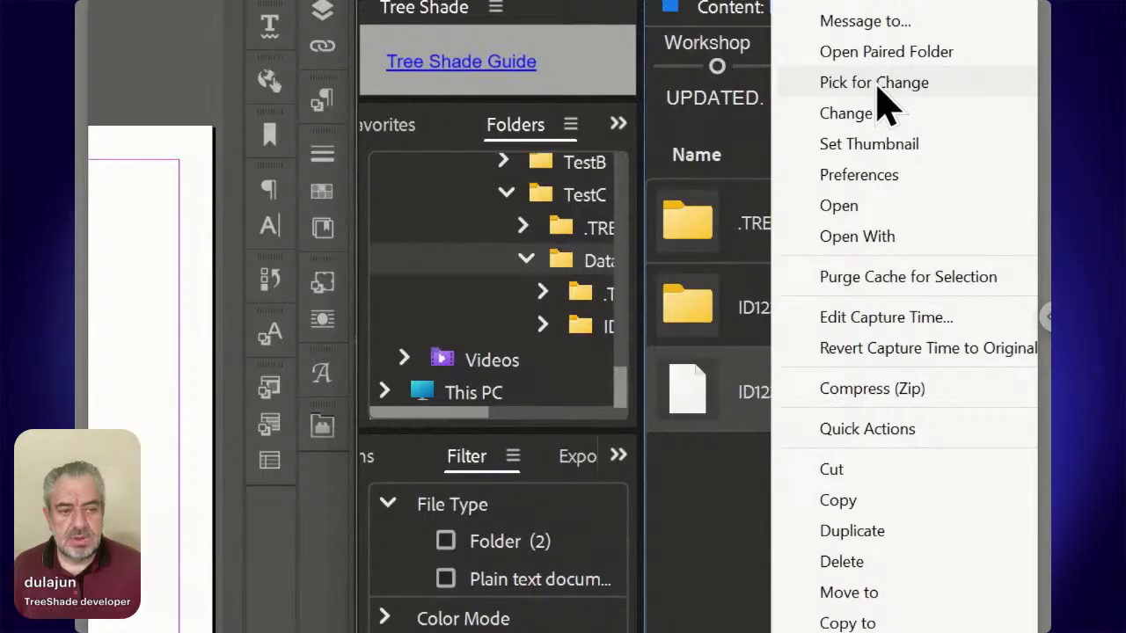
{"action": "left_click", "coordinate": [878, 86]}
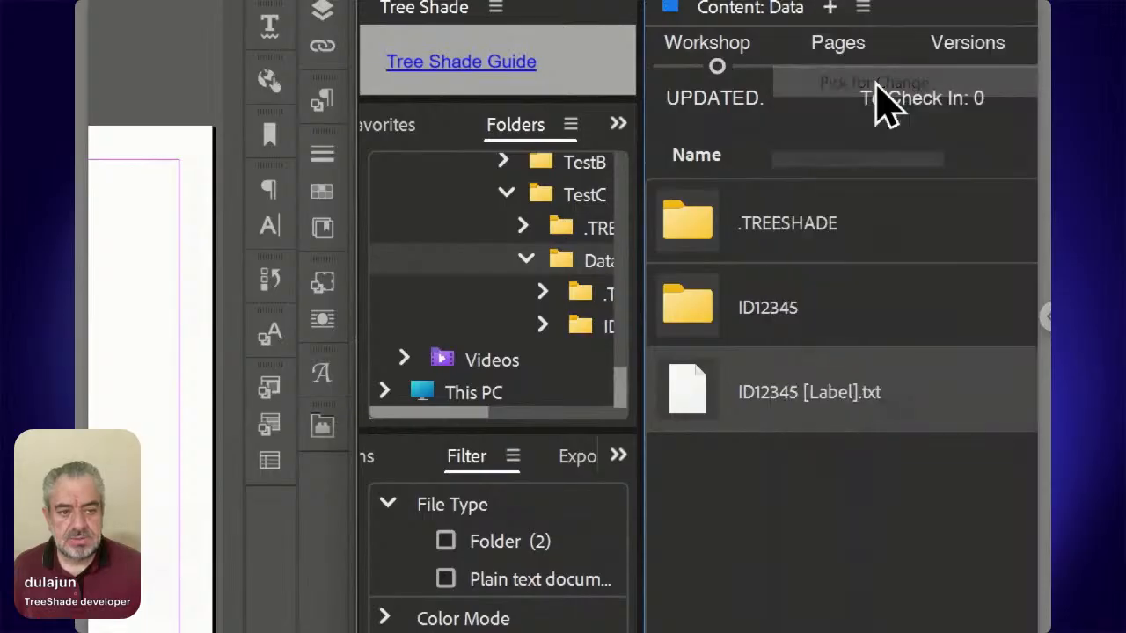
{"action": "right_click", "coordinate": [759, 557]}
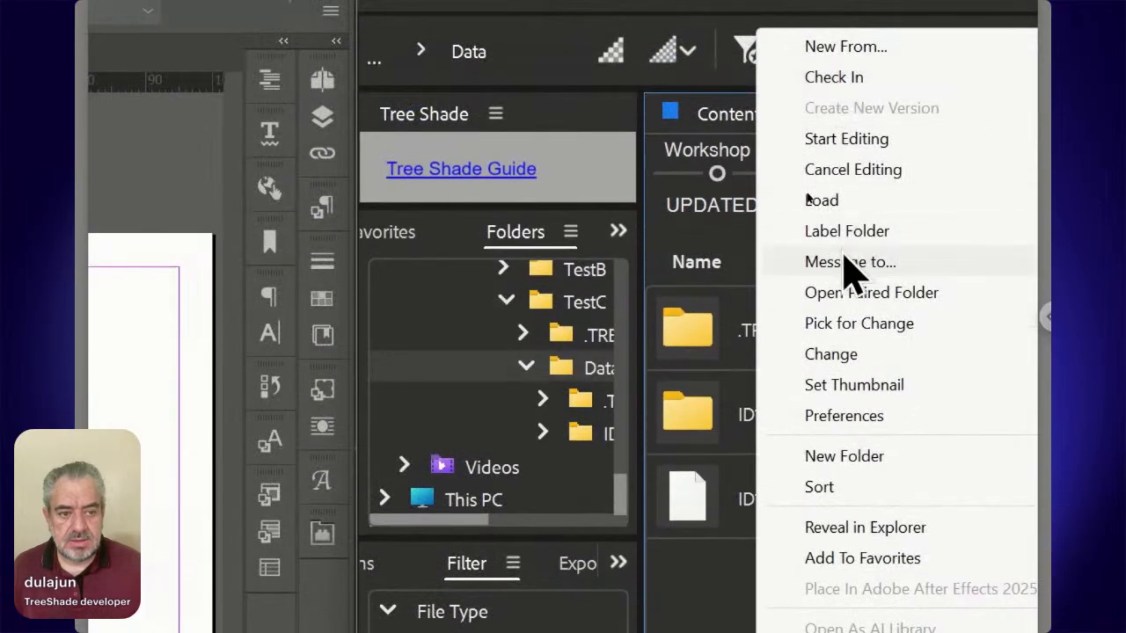
{"action": "mouse_move", "coordinate": [835, 353]}
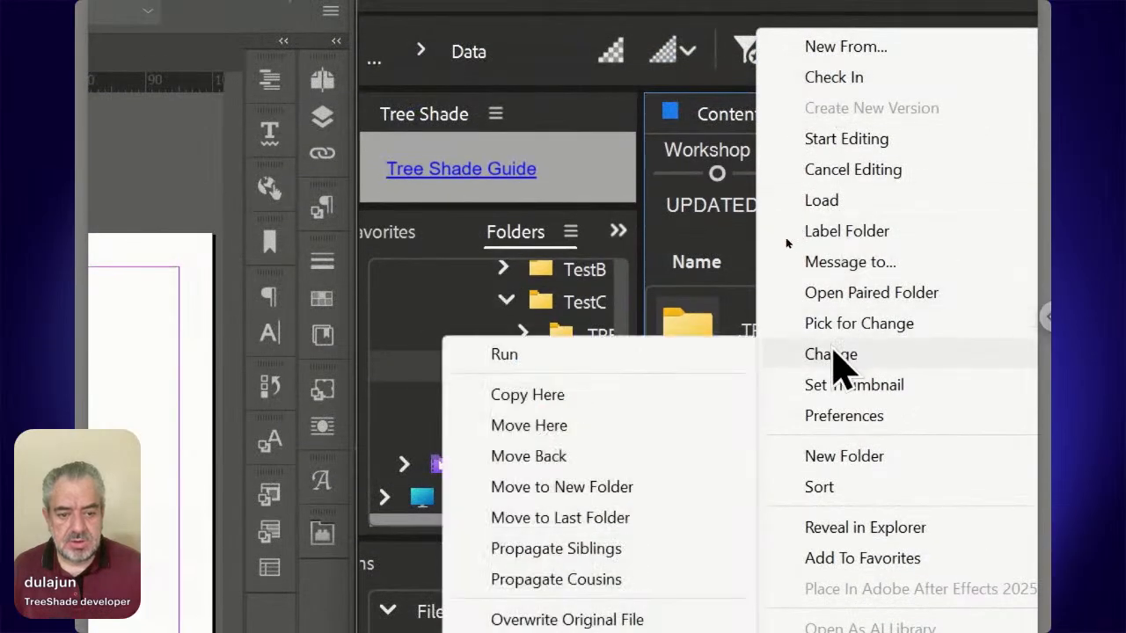
{"action": "left_click", "coordinate": [642, 409]}
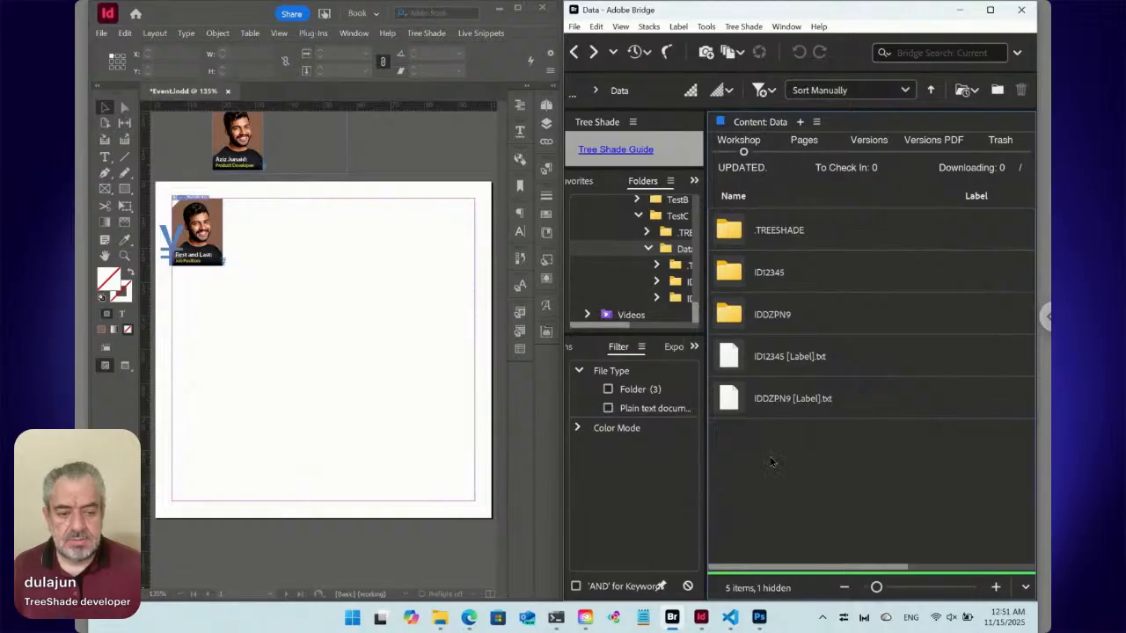
Pick both [Label] text files for change, copy them into the same Data folder, and go back to the previous folder.
{"action": "left_click", "coordinate": [765, 372]}
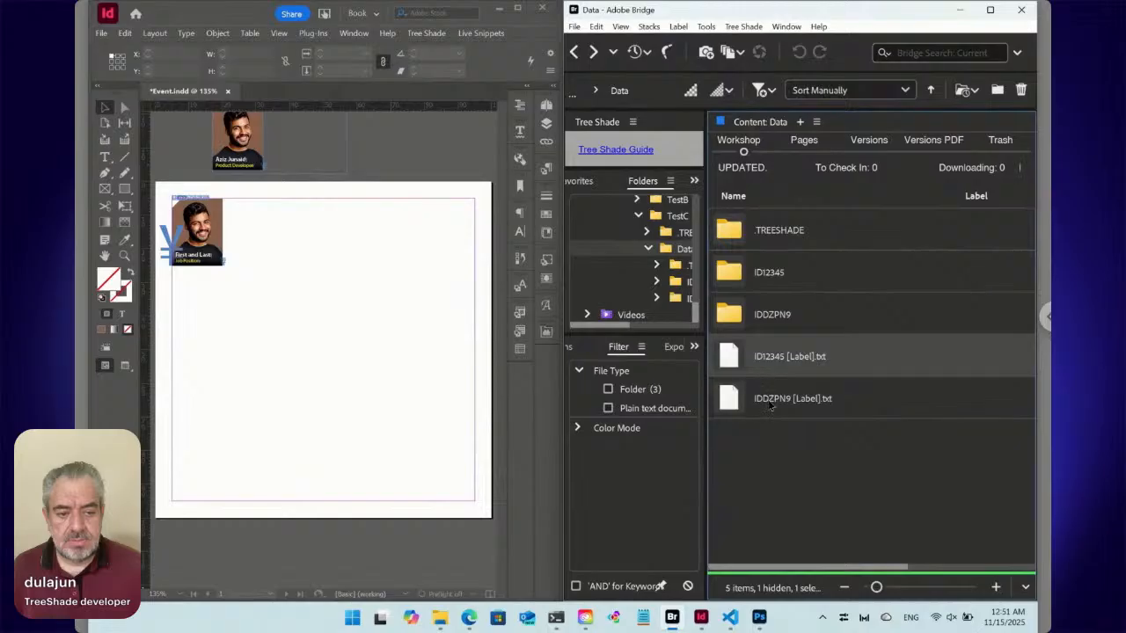
{"action": "left_click", "coordinate": [771, 404], "text": "ctrl"}
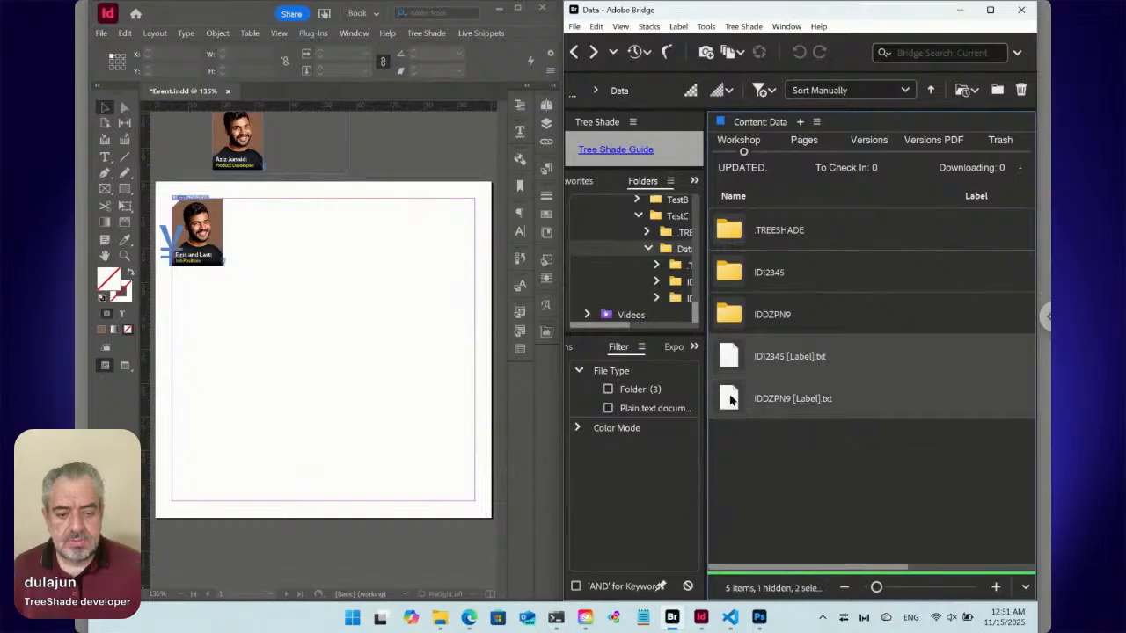
{"action": "right_click", "coordinate": [729, 400]}
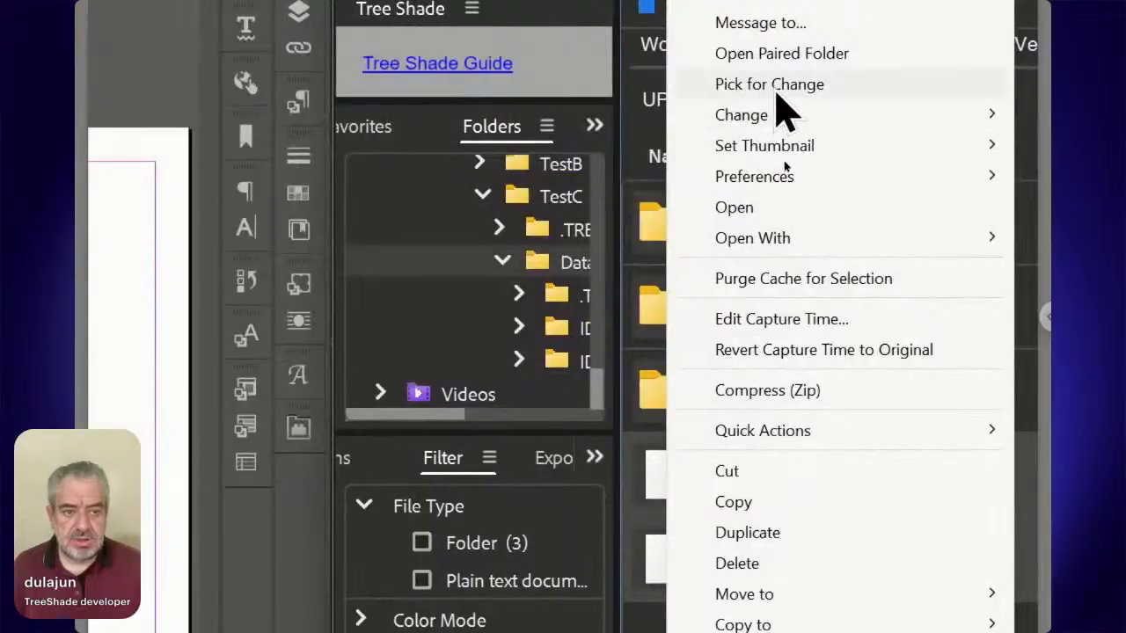
{"action": "left_click", "coordinate": [781, 160]}
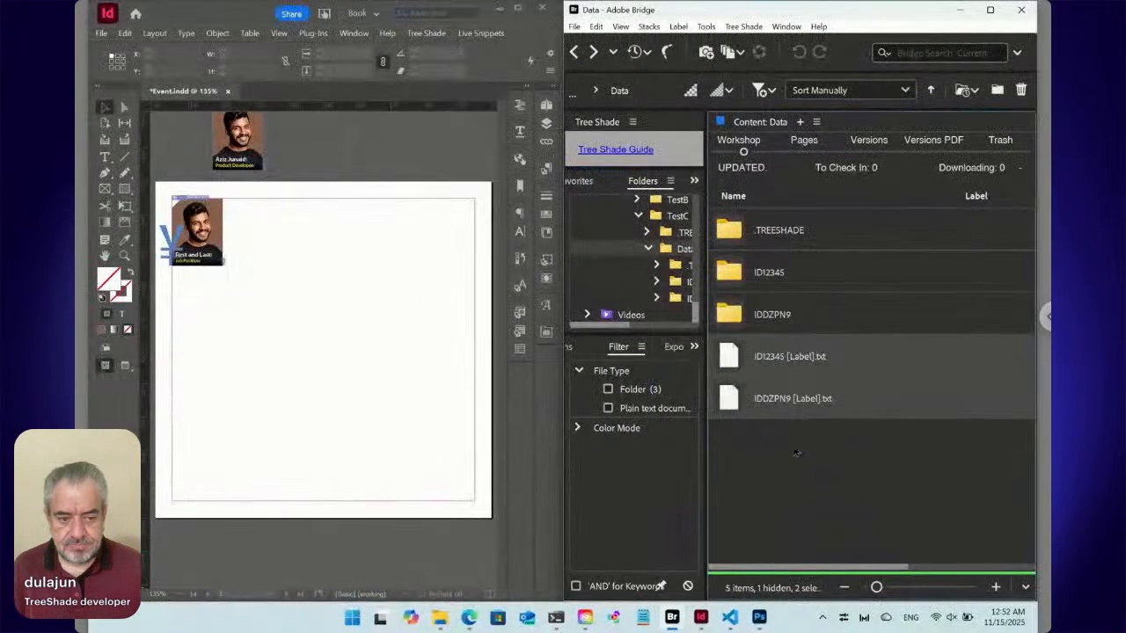
{"action": "left_click", "coordinate": [794, 455]}
{"action": "right_click", "coordinate": [763, 459]}
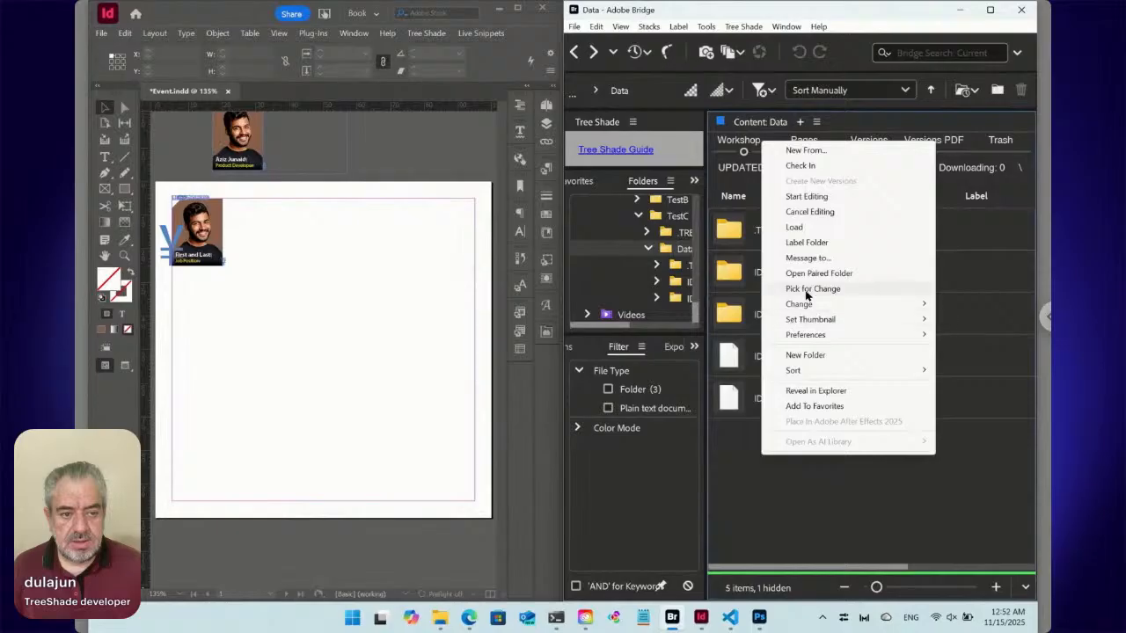
{"action": "mouse_move", "coordinate": [802, 306]}
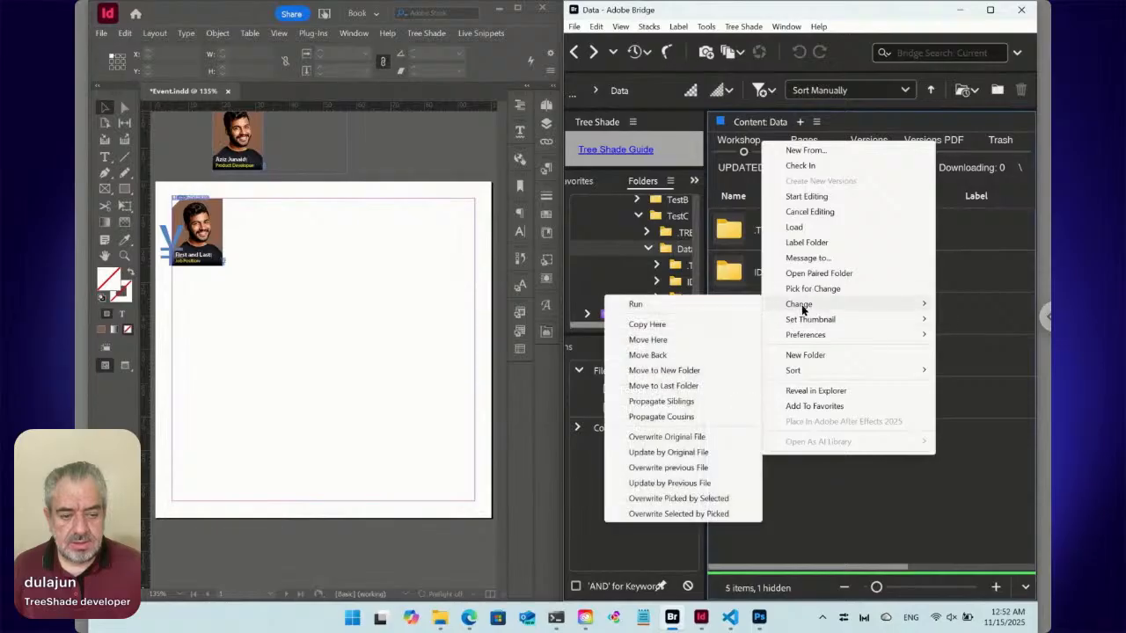
{"action": "left_click", "coordinate": [694, 325]}
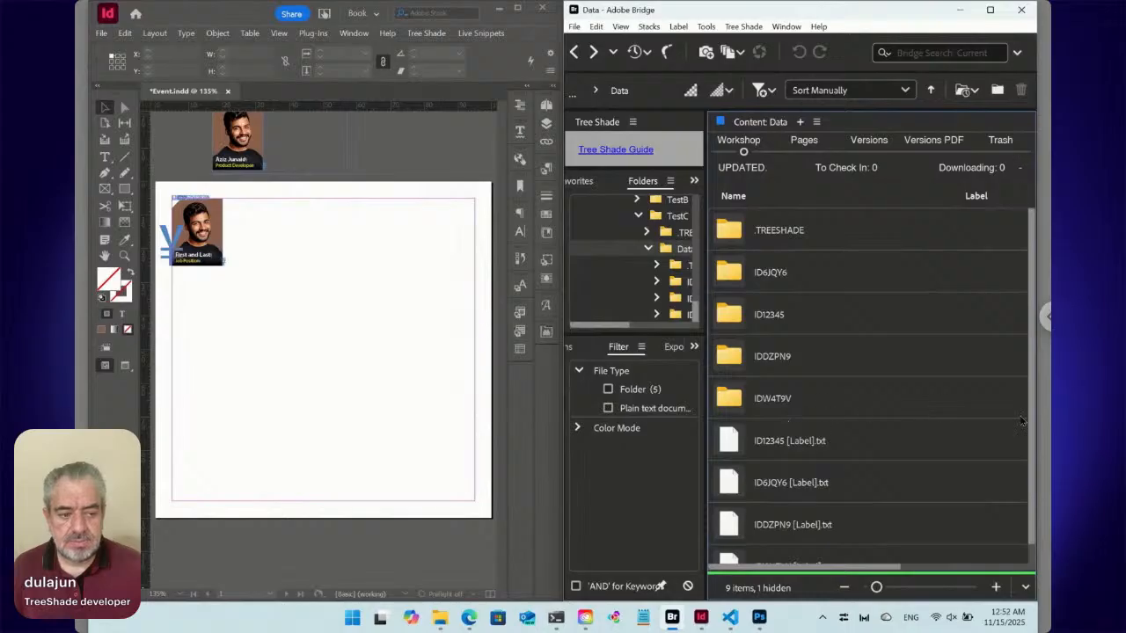
{"action": "scroll", "coordinate": [1031, 493], "scroll_direction": "down", "scroll_amount": 1}
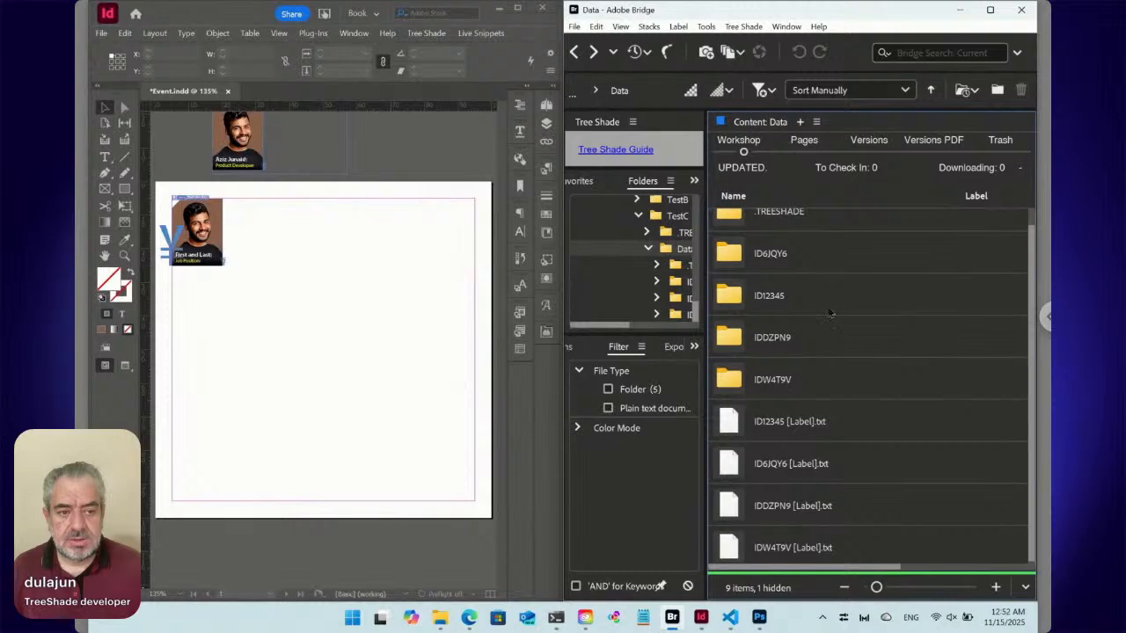
{"action": "left_click", "coordinate": [576, 53]}
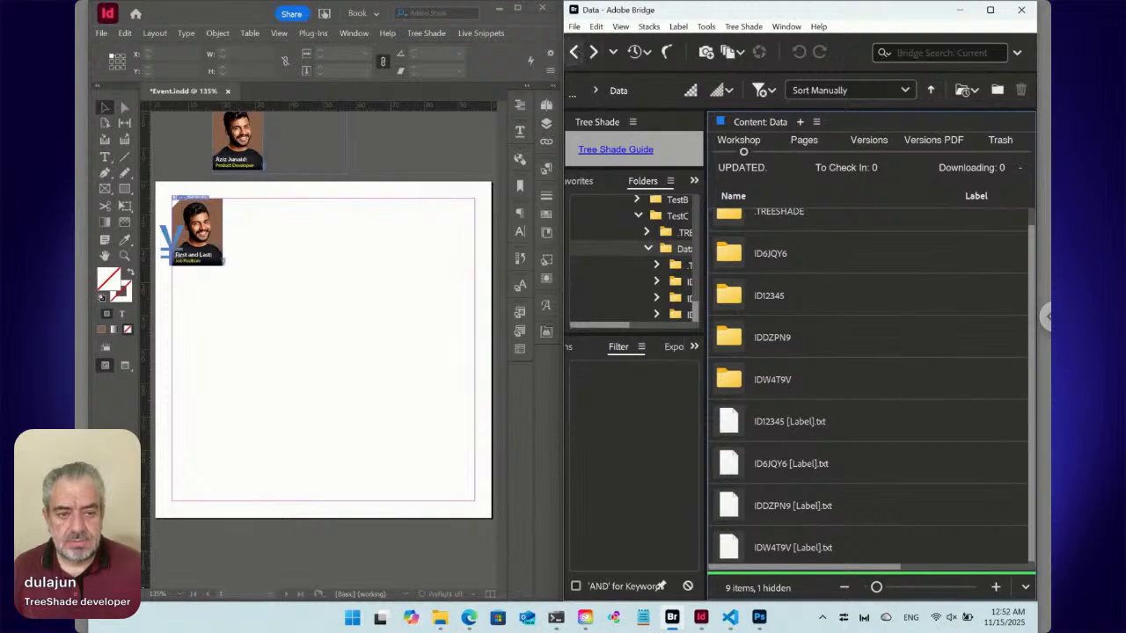
Maximize the Bridge window and pick the four [Label] text files in the Data folder for change.
{"action": "left_click", "coordinate": [990, 10]}
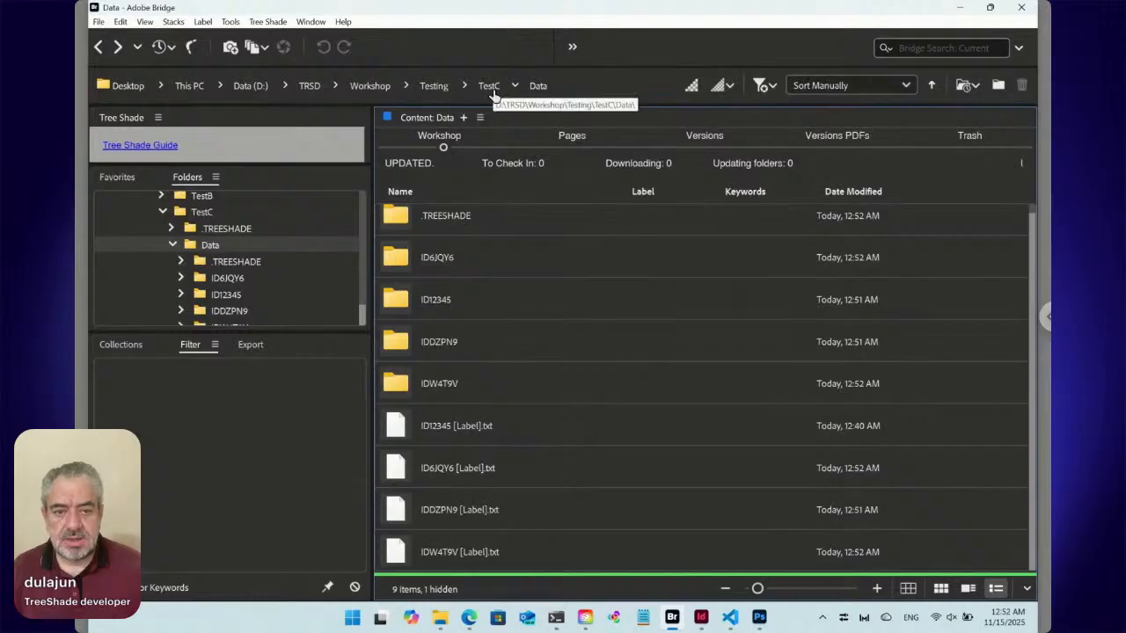
{"action": "left_click", "coordinate": [492, 429]}
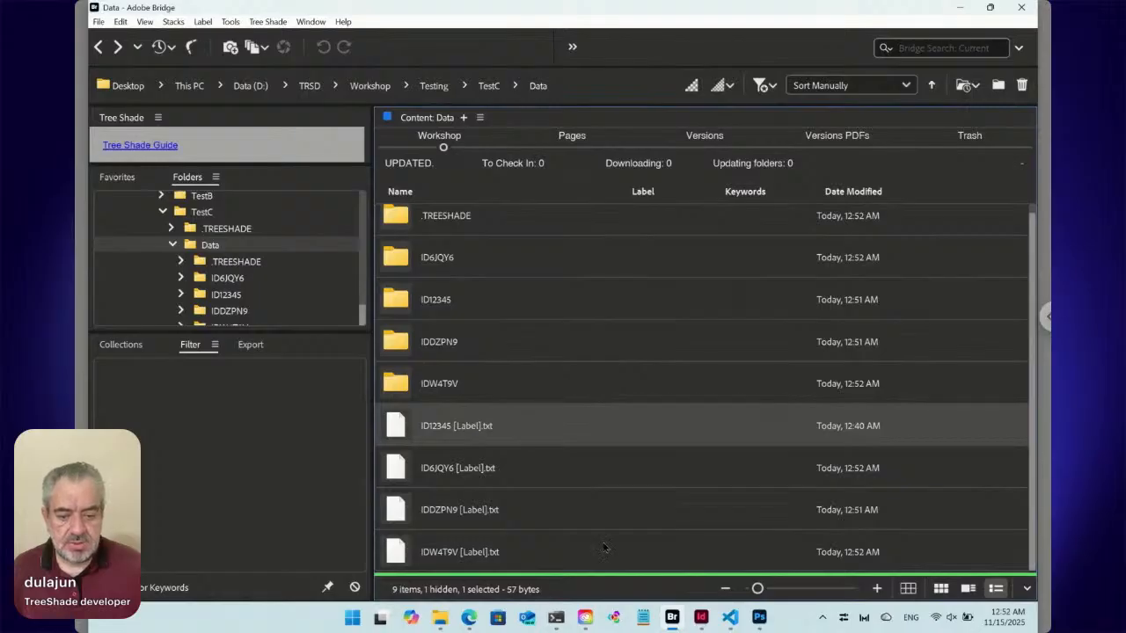
{"action": "left_click", "coordinate": [521, 555], "text": "shift"}
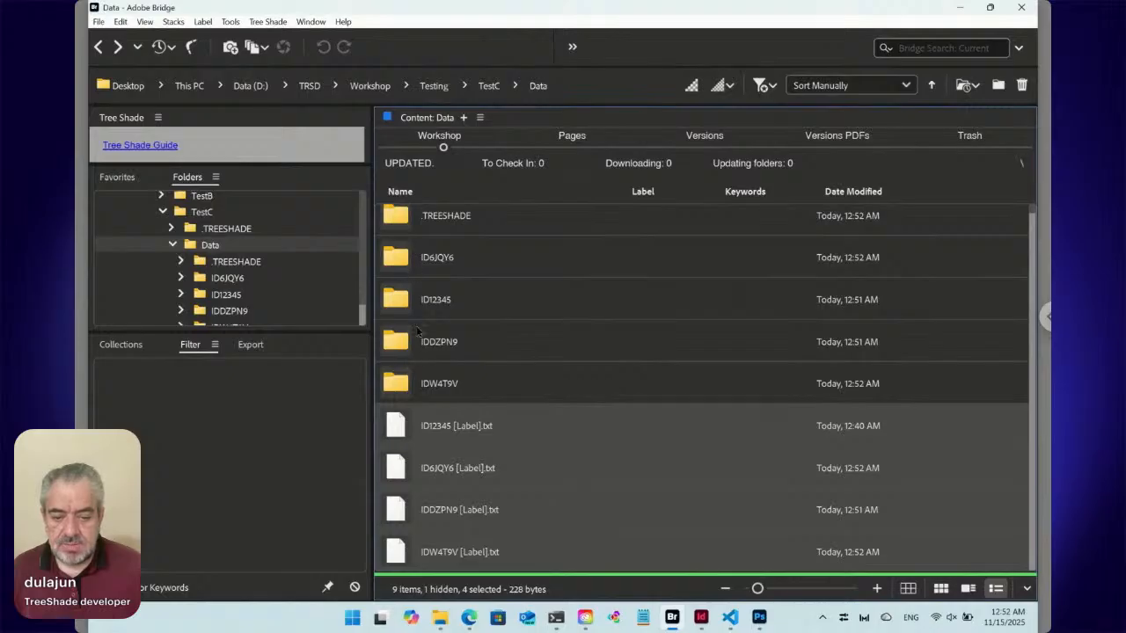
{"action": "right_click", "coordinate": [396, 427]}
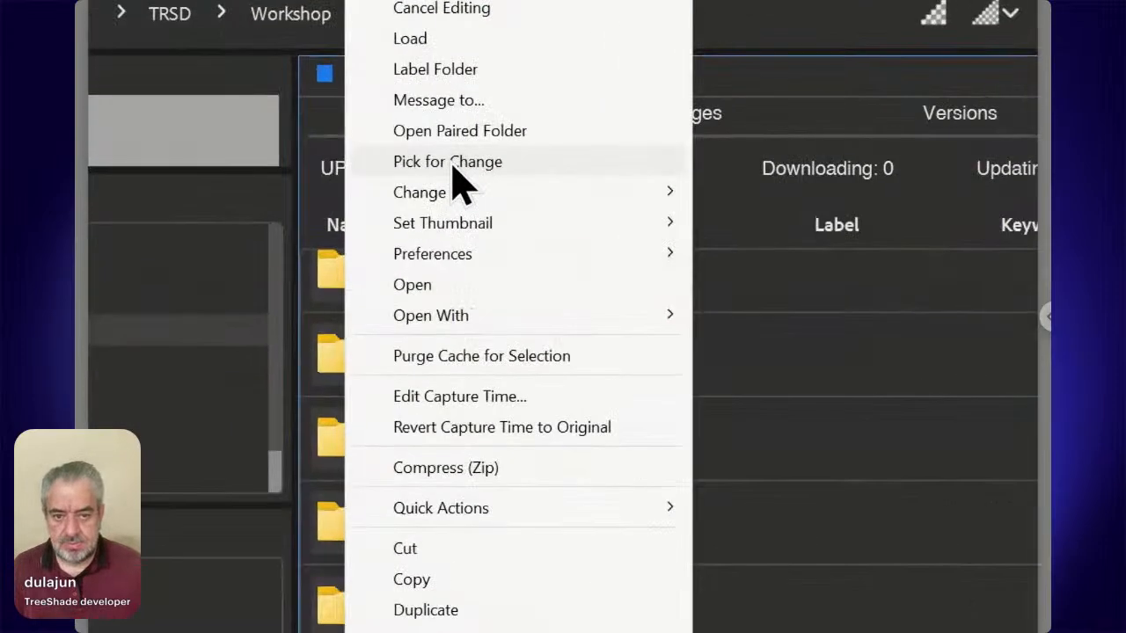
{"action": "left_click", "coordinate": [454, 167]}
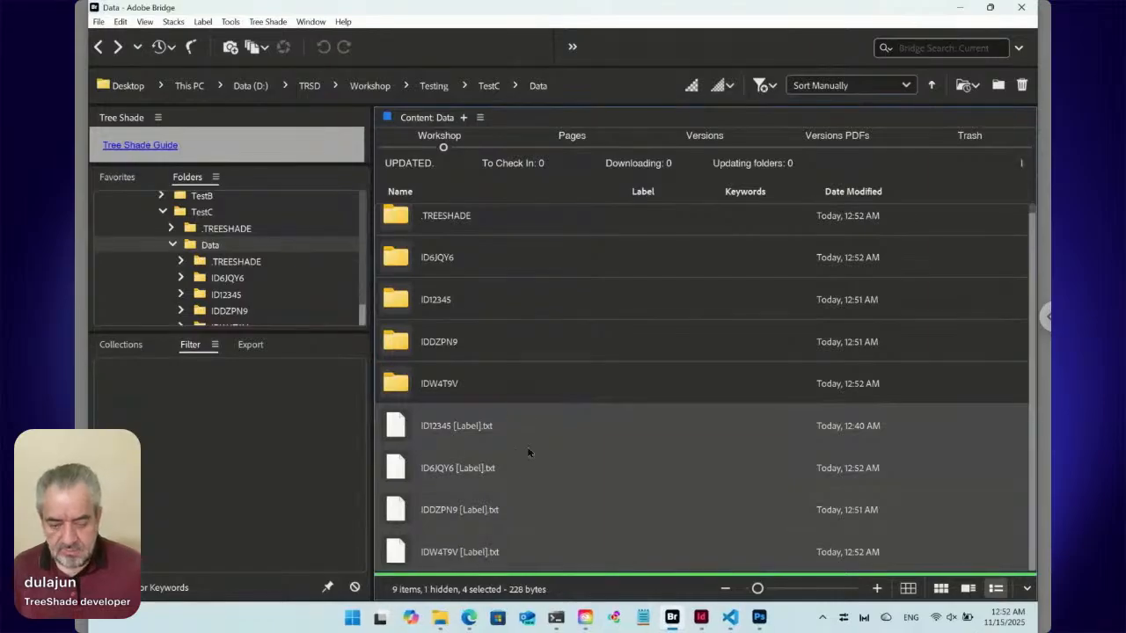
Create a new folder named Speakers inside the Data folder and open it.
{"action": "key", "text": "ctrl+shift+n"}
{"action": "type", "text": "Spc"}
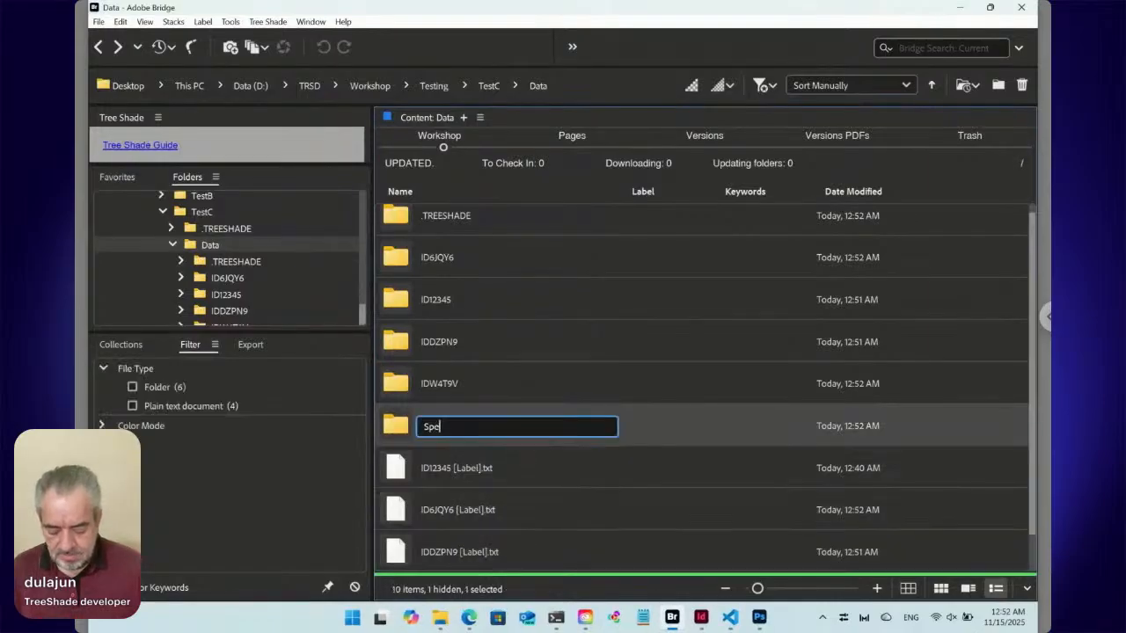
{"action": "key", "text": "Return"}
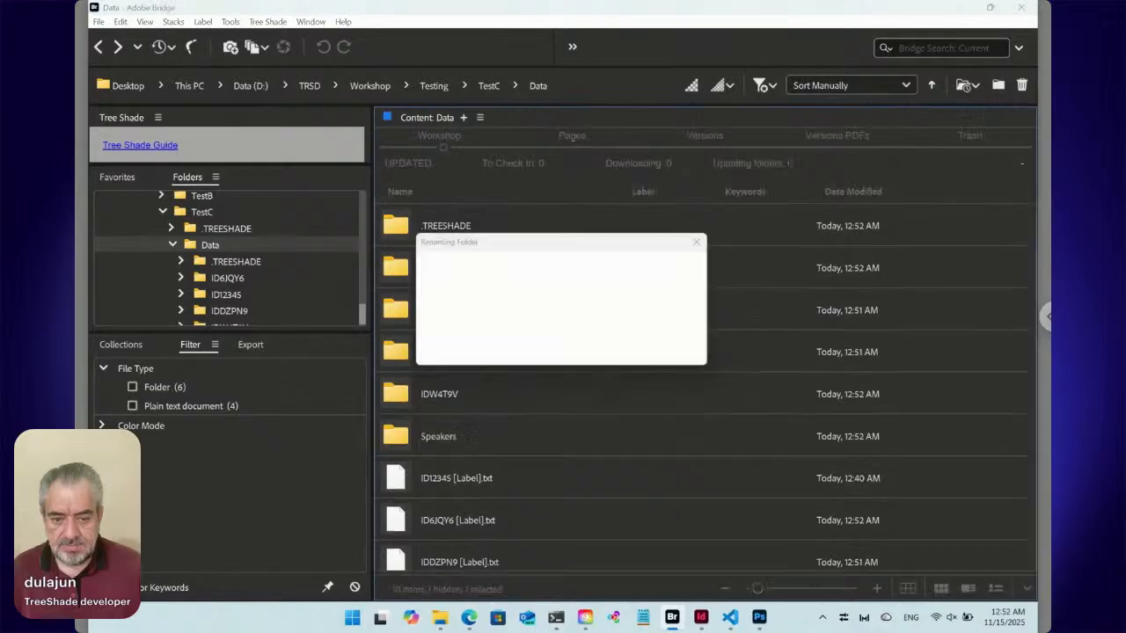
{"action": "key", "text": "Return"}
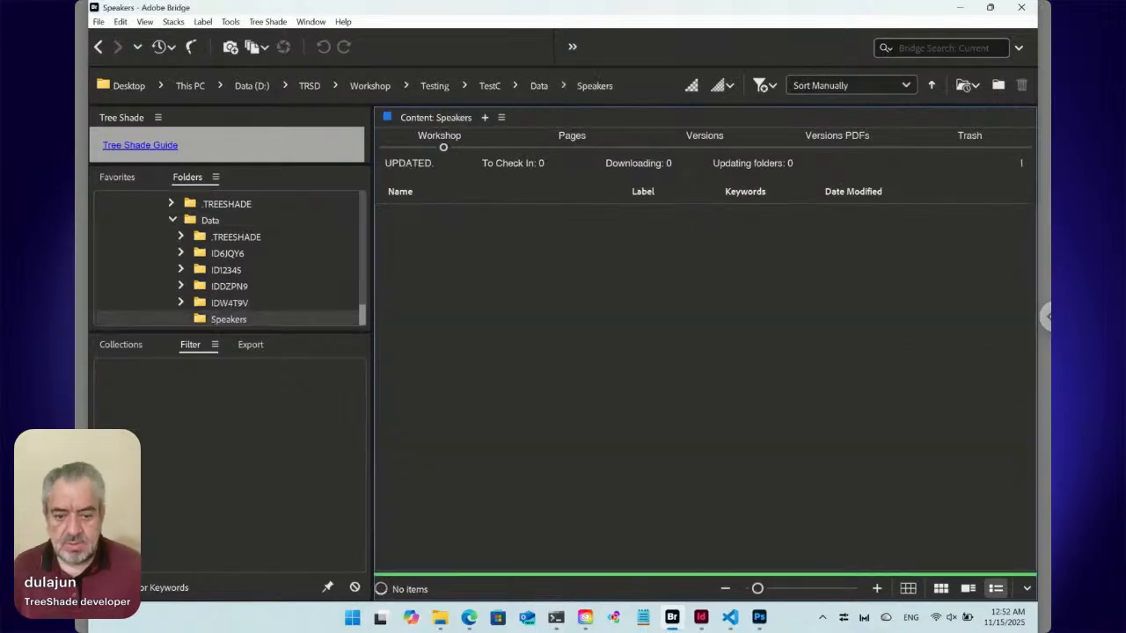
Move the picked [Label] text files into the Speakers folder with the Tree Shade Change command Move Here.
{"action": "right_click", "coordinate": [486, 317]}
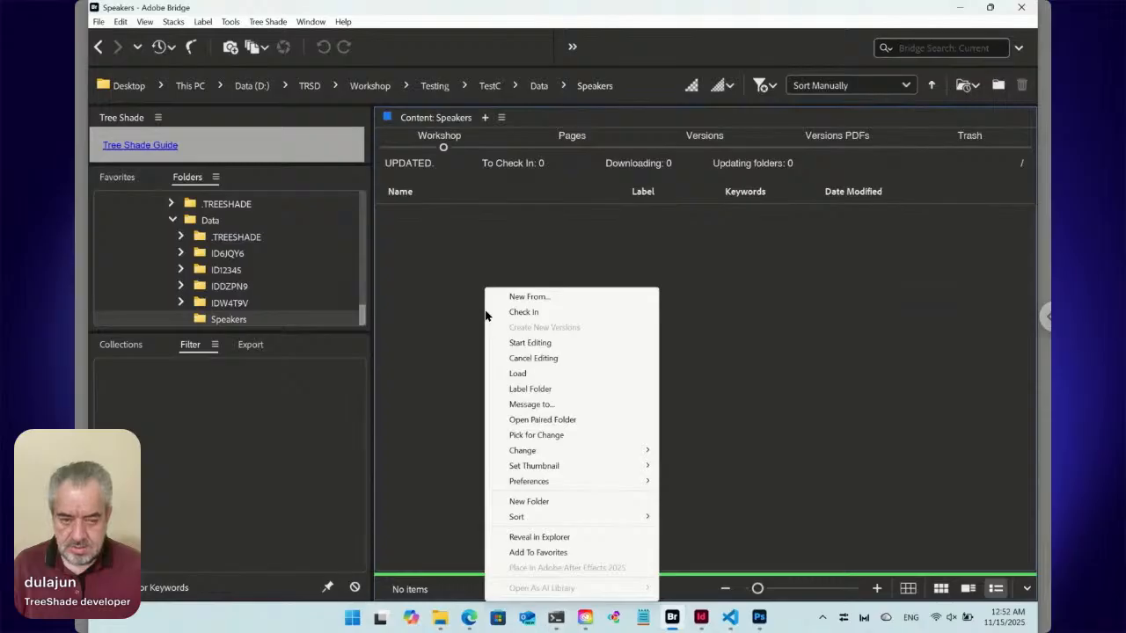
{"action": "mouse_move", "coordinate": [552, 453]}
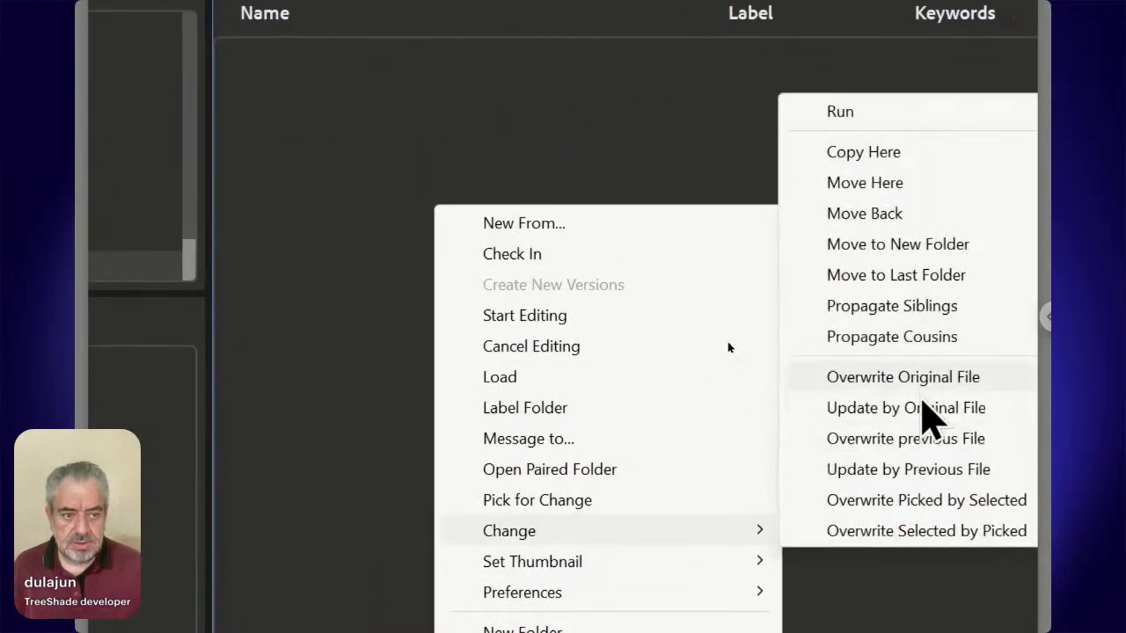
{"action": "left_click", "coordinate": [885, 190]}
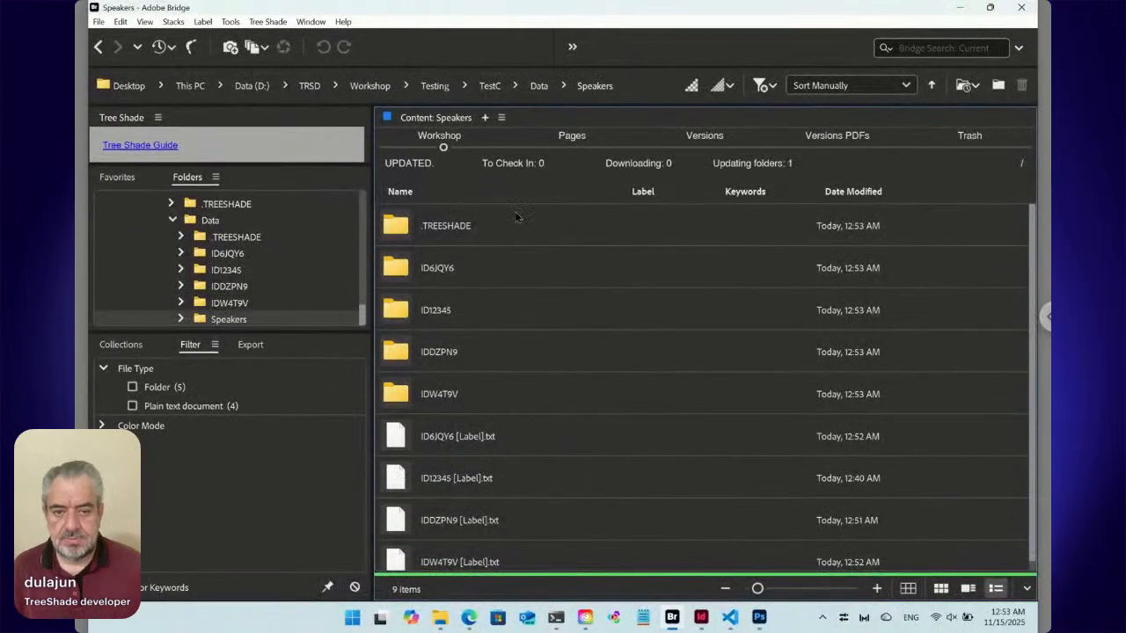
Return to the Data folder and create a new Tree Shade Text file named Speaker.
{"action": "left_click", "coordinate": [537, 88]}
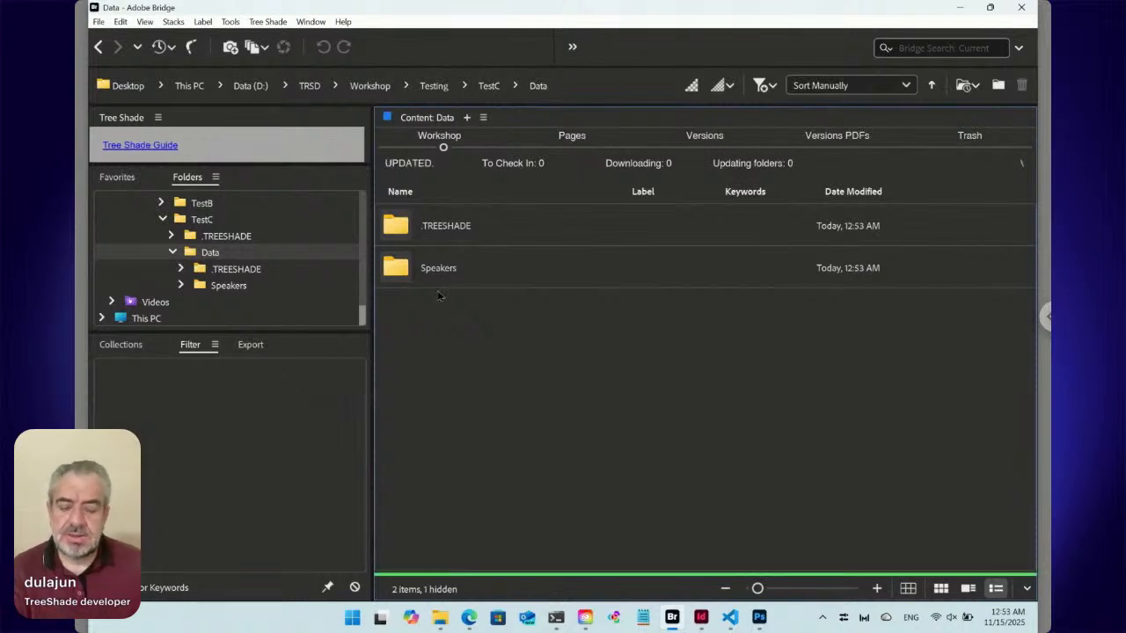
{"action": "left_click", "coordinate": [270, 22]}
{"action": "mouse_move", "coordinate": [284, 40]}
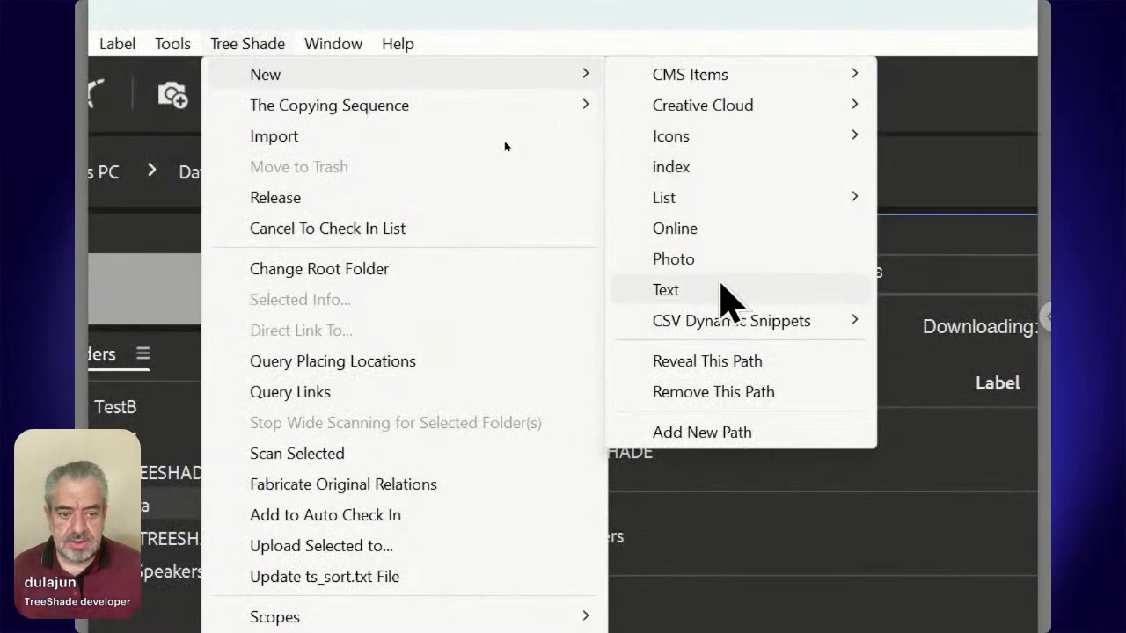
{"action": "left_click", "coordinate": [722, 291]}
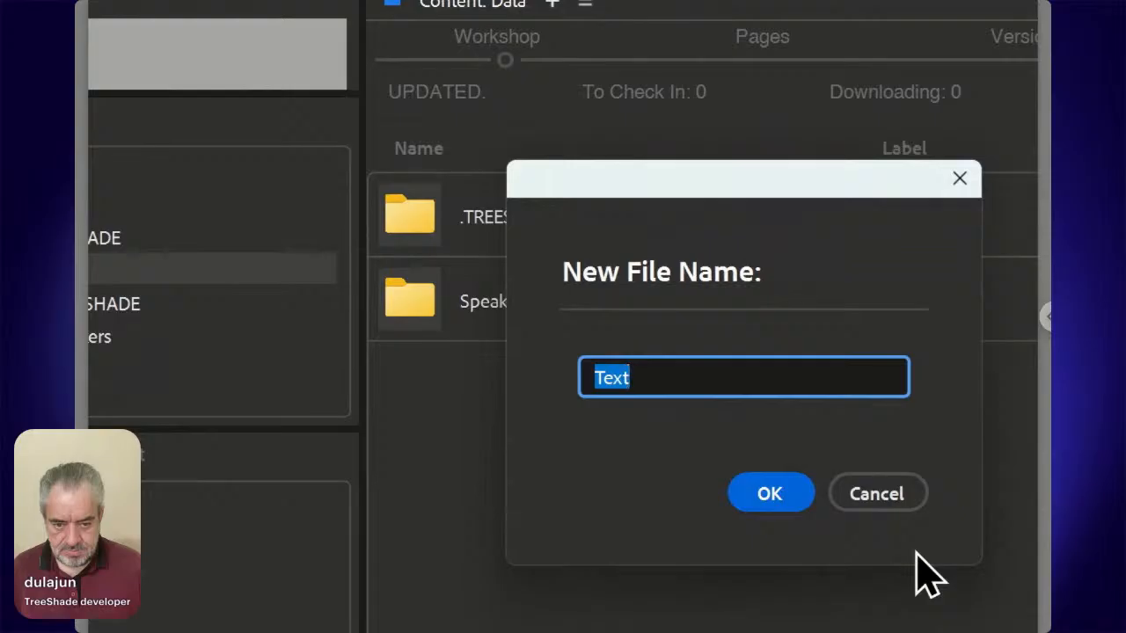
{"action": "type", "text": "S"}
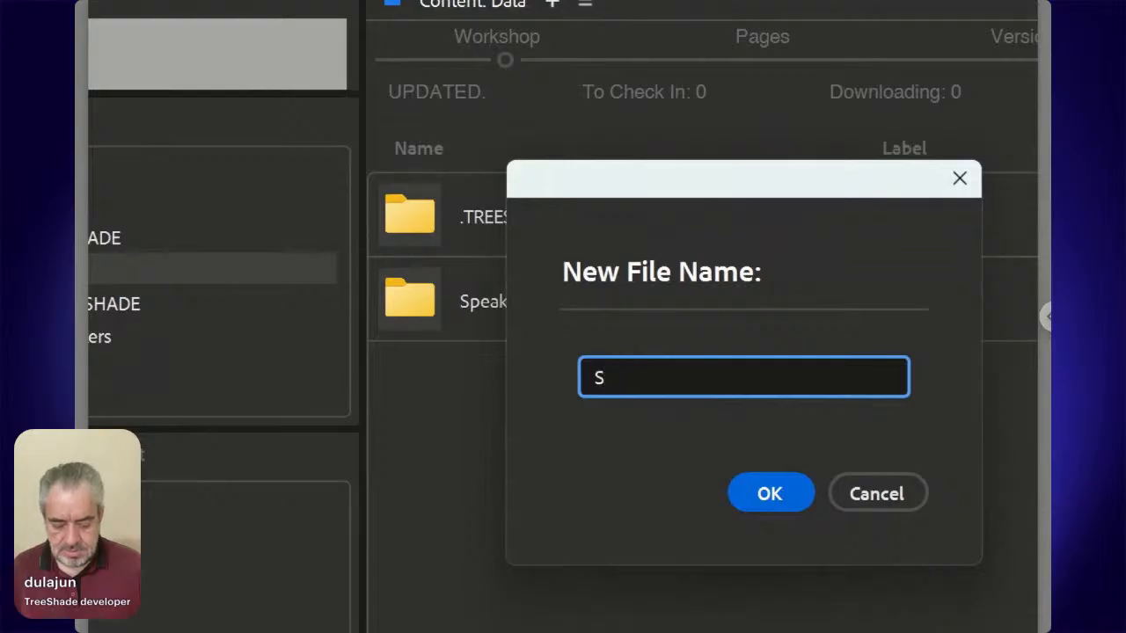
{"action": "type", "text": "peaker"}
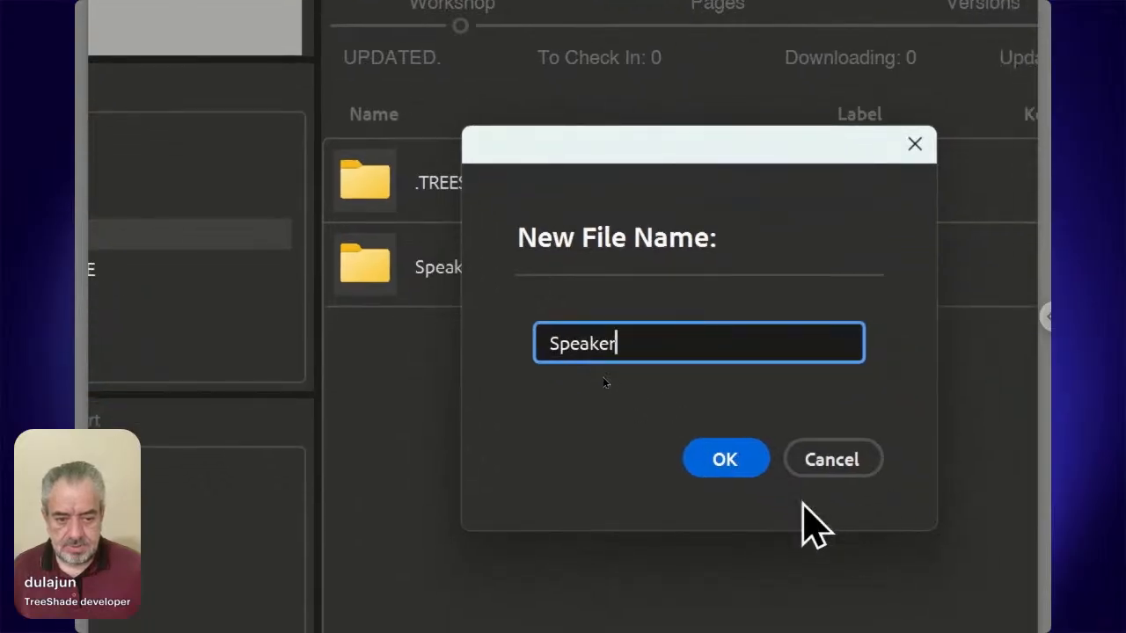
{"action": "left_click", "coordinate": [761, 475]}
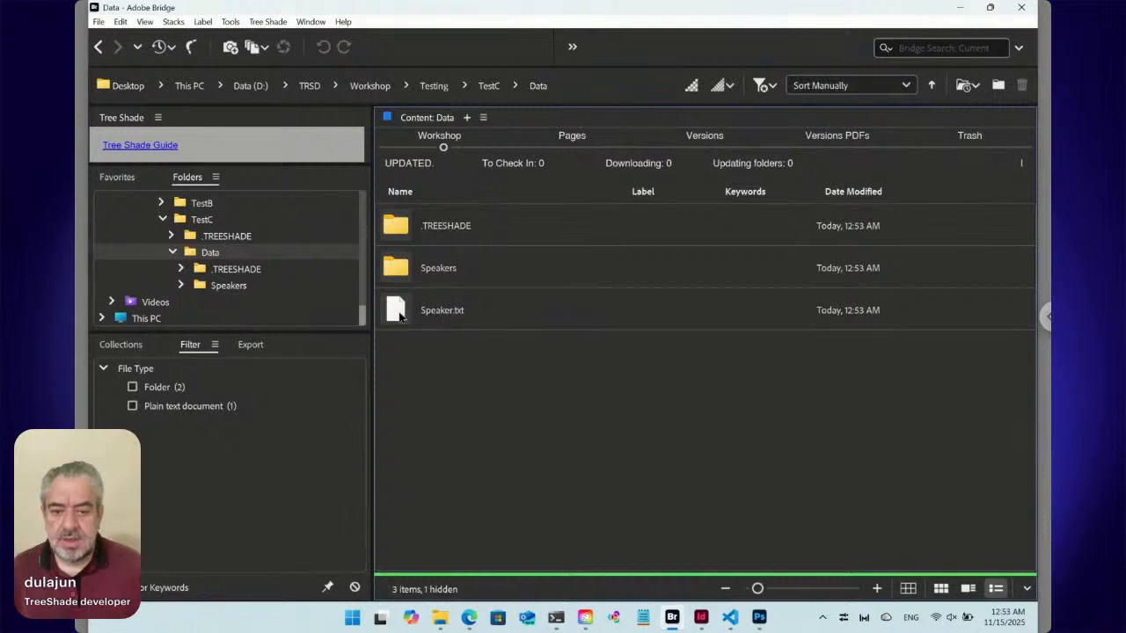
Open the content of Speaker.txt and replace the placeholder sentence with "::./<FN>/*".
{"action": "double_click", "coordinate": [398, 311]}
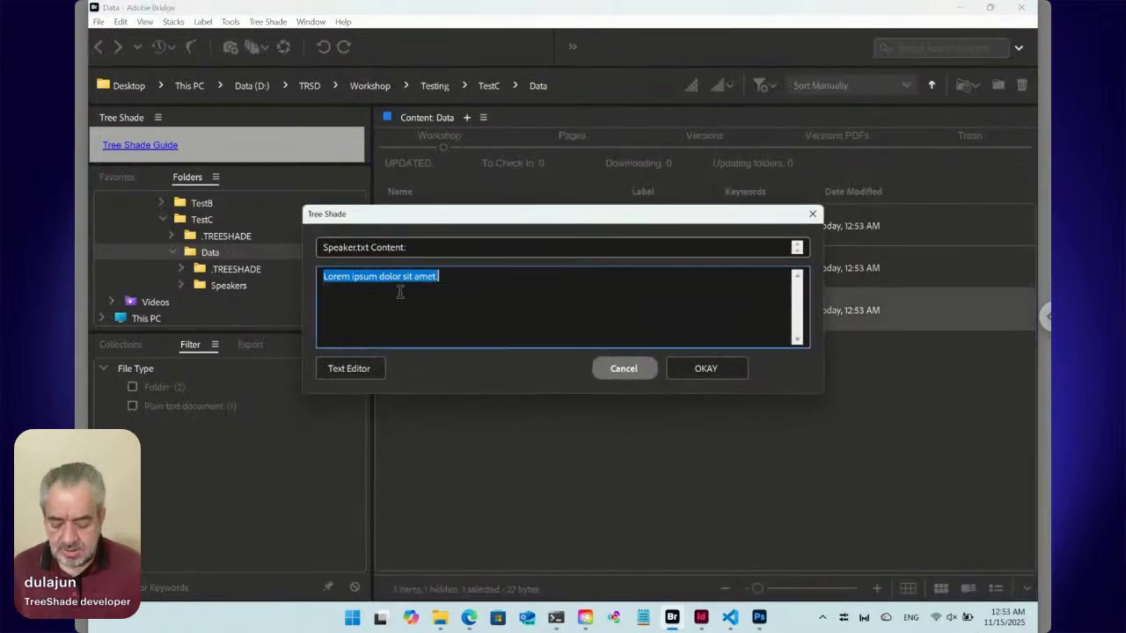
{"action": "left_click_drag", "start_coordinate": [349, 220], "coordinate": [537, 238]}
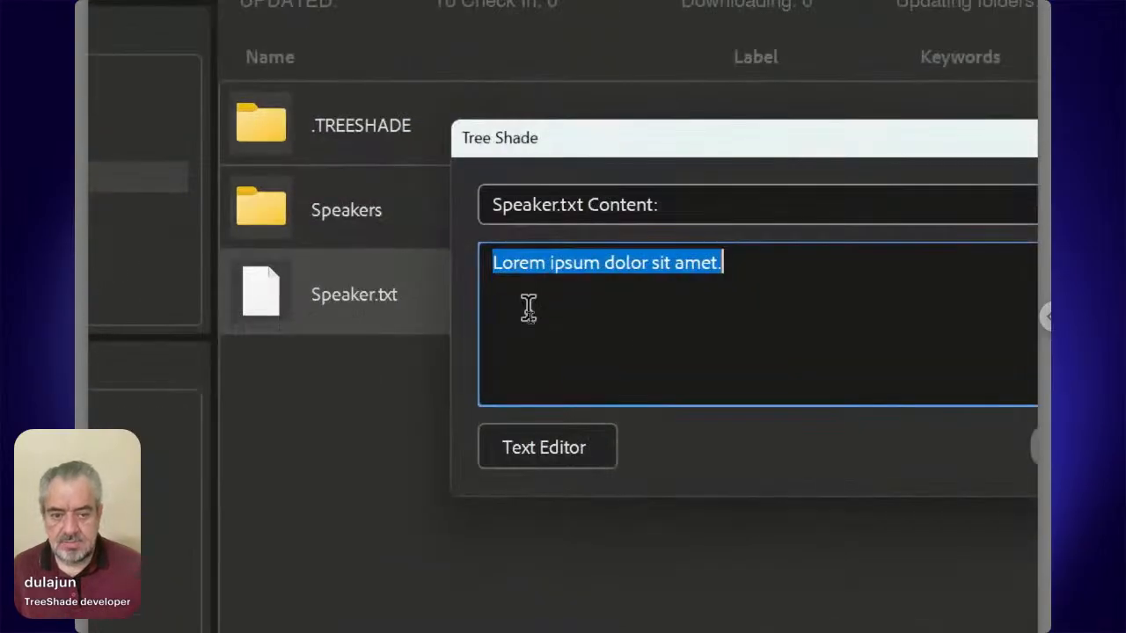
{"action": "key", "text": "BackSpace"}
{"action": "type", "text": "::"}
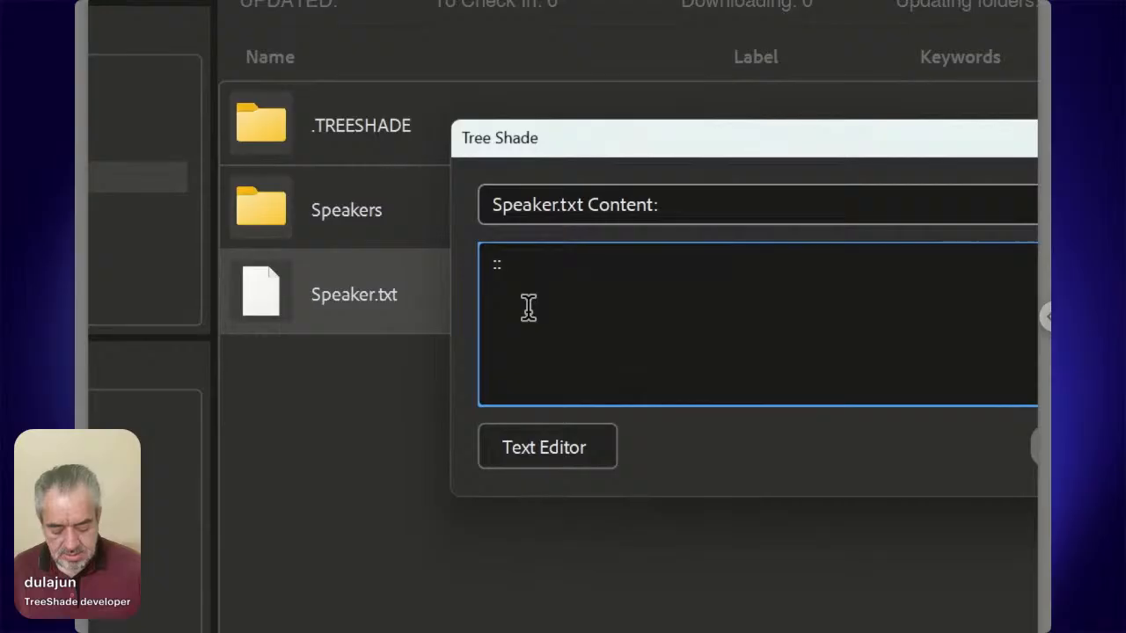
{"action": "type", "text": "./<FN>"}
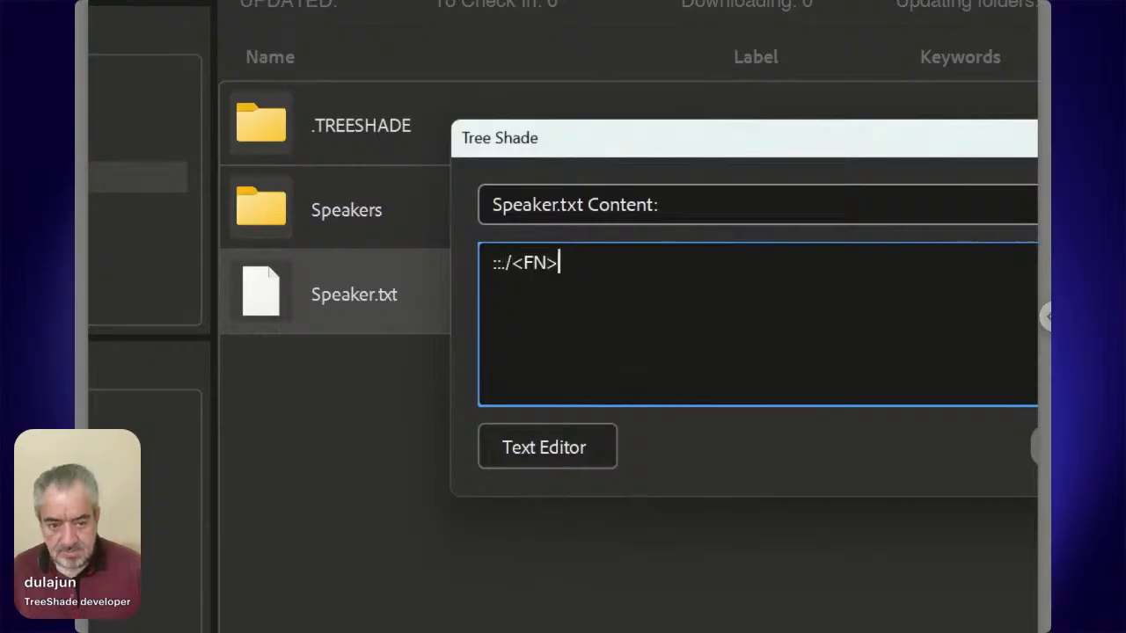
{"action": "type", "text": "/"}
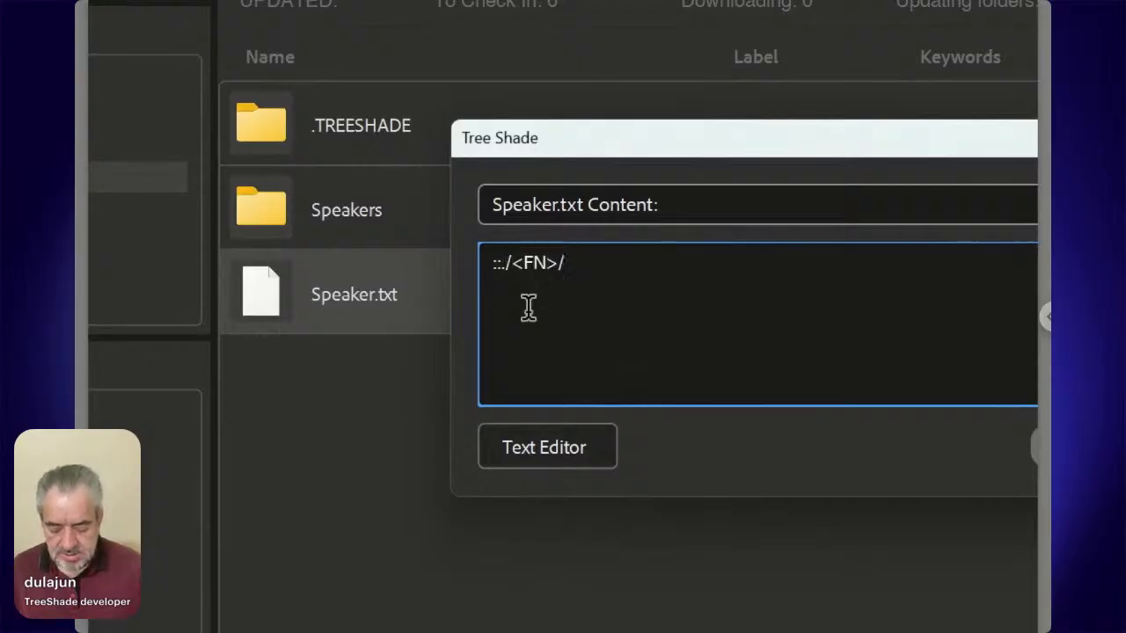
{"action": "type", "text": "*"}
{"action": "key", "text": "shift+Left"}
{"action": "key", "text": "shift+Left"}
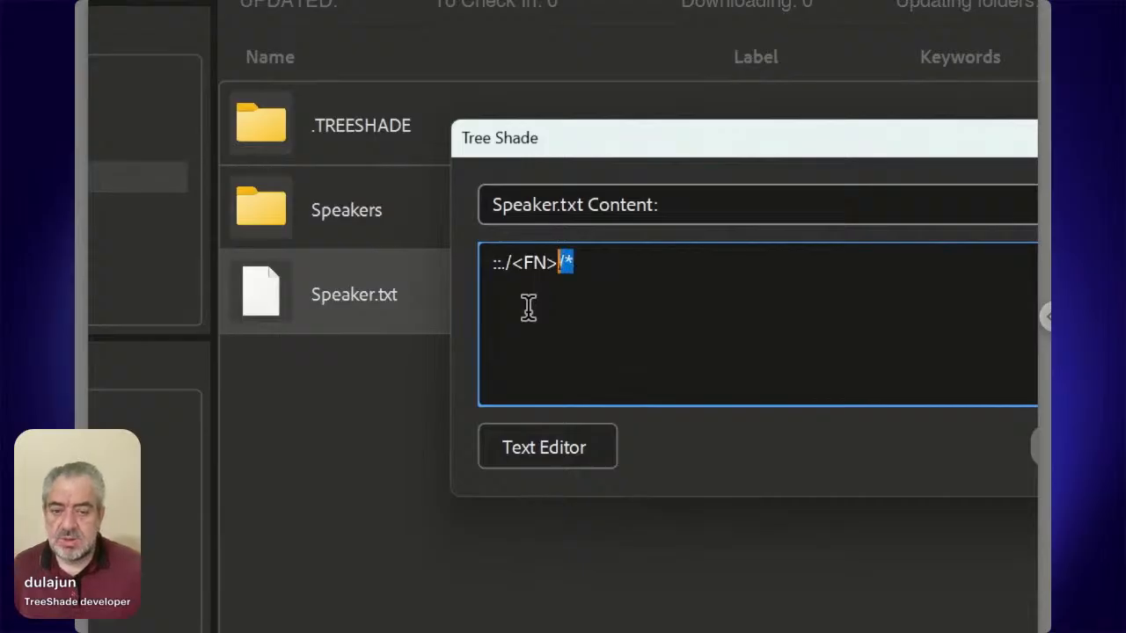
{"action": "key", "text": "shift+Left"}
{"action": "key", "text": "shift+Left"}
{"action": "key", "text": "shift+Left"}
{"action": "key", "text": "shift+Left"}
{"action": "key", "text": "shift+Left"}
{"action": "key", "text": "shift+Left"}
{"action": "key", "text": "shift+Left"}
{"action": "key", "text": "shift+Left"}
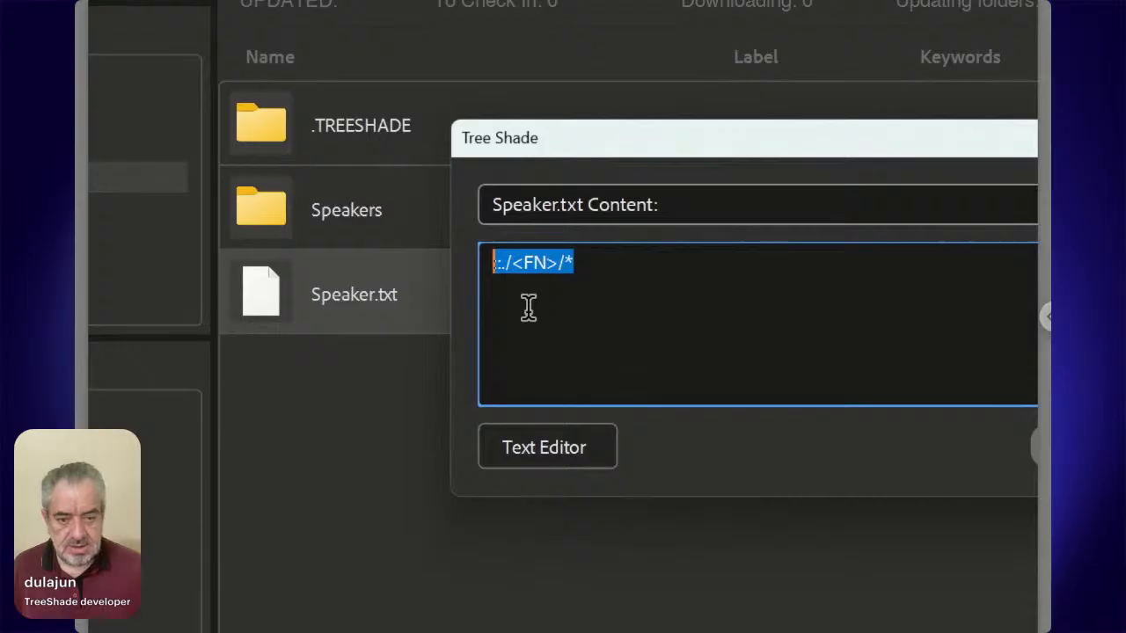
{"action": "key", "text": "Right"}
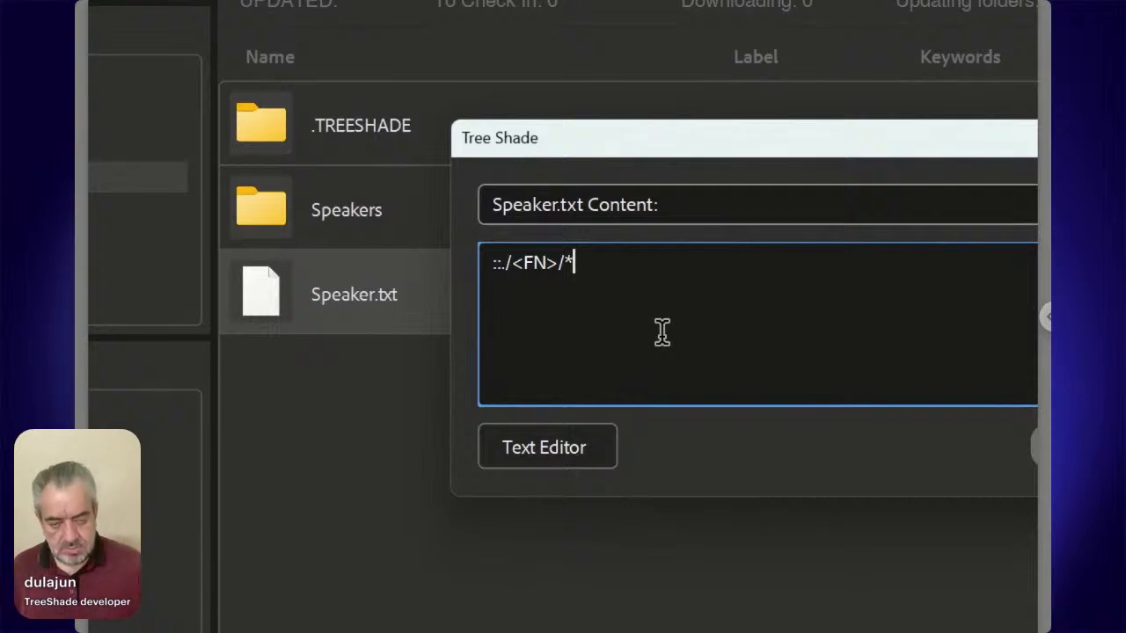
Append ":Place:" to the first line of the Speaker.txt content and start a second line with "::".
{"action": "type", "text": ":"}
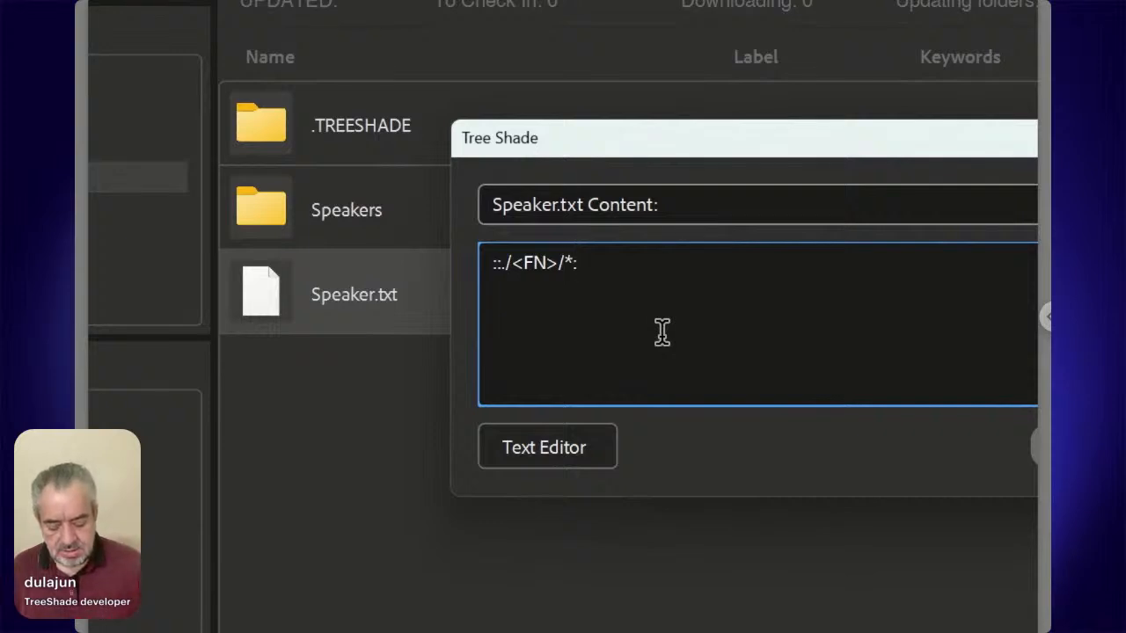
{"action": "type", "text": "Place"}
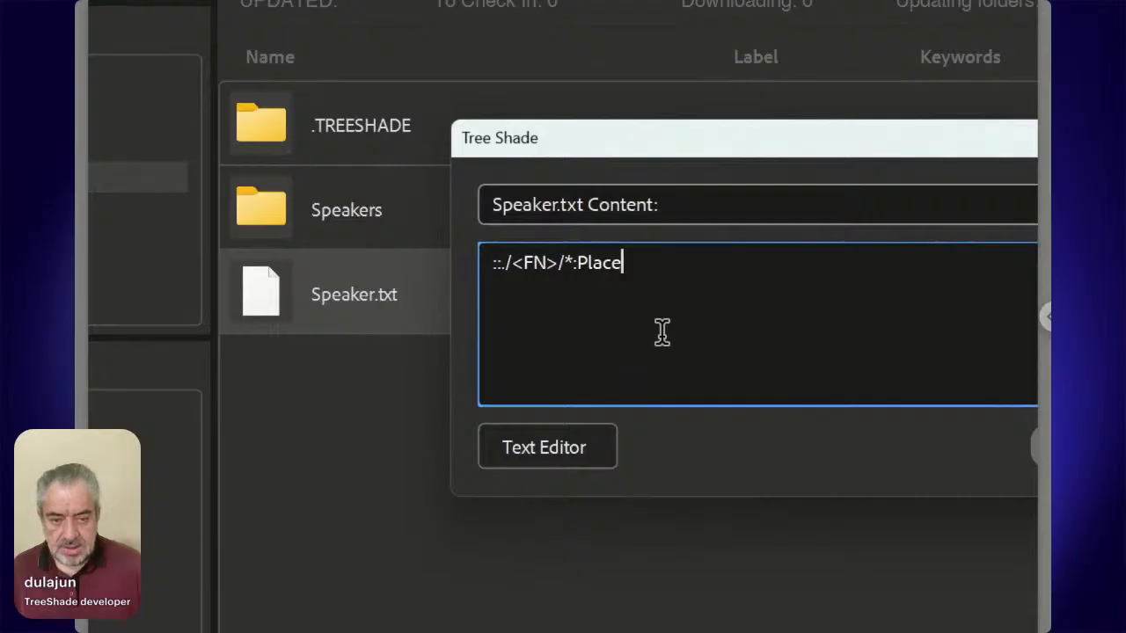
{"action": "type", "text": ":"}
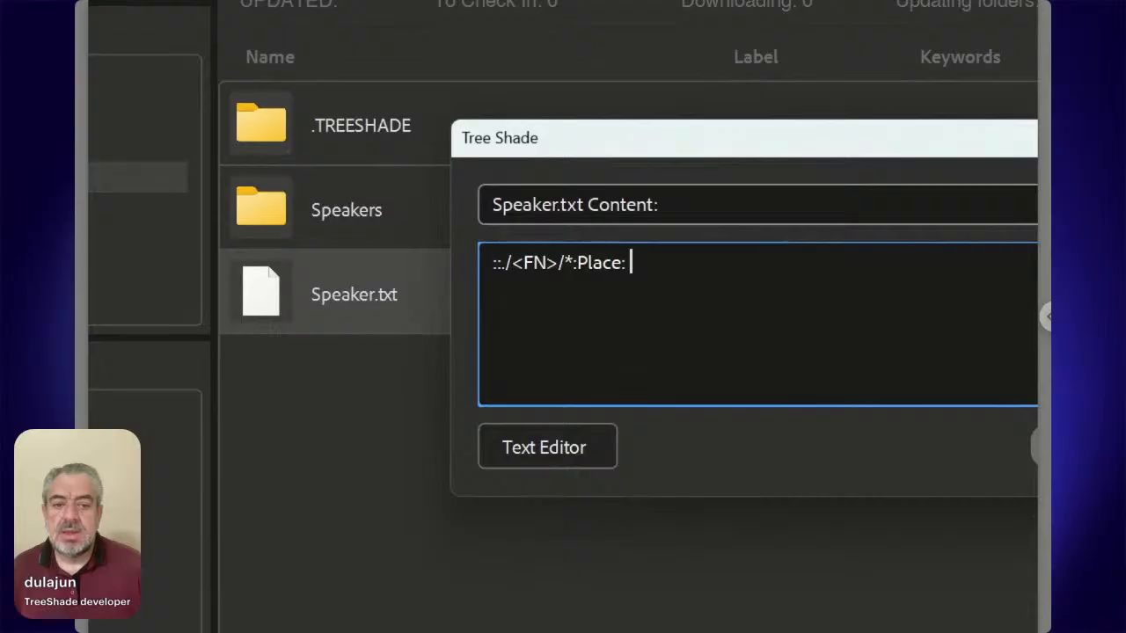
{"action": "key", "text": "Return"}
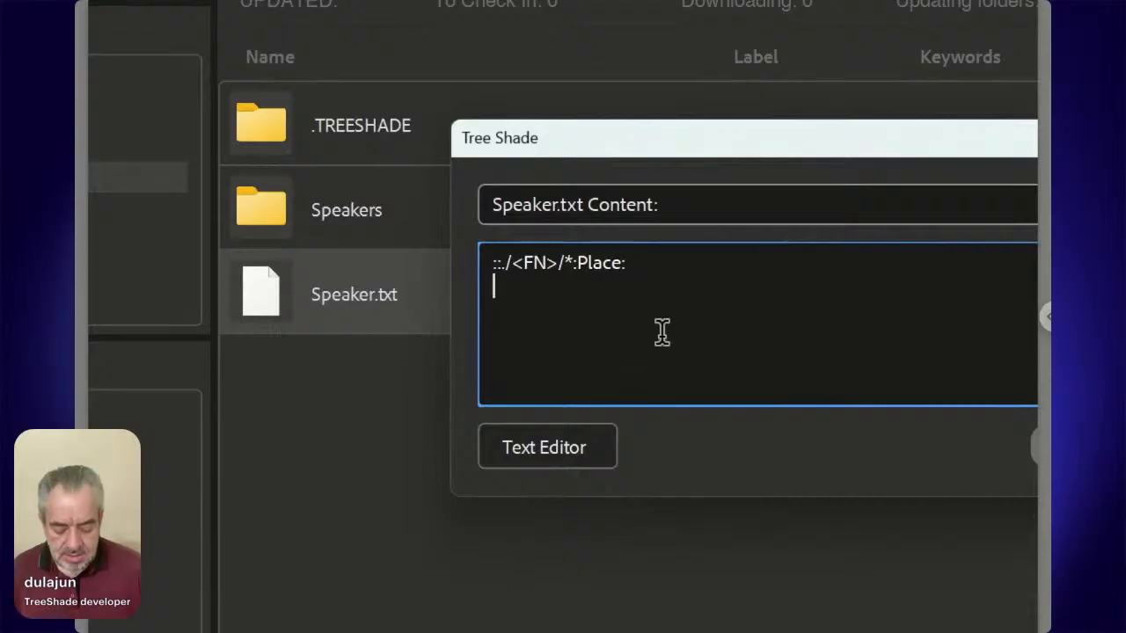
{"action": "type", "text": "::"}
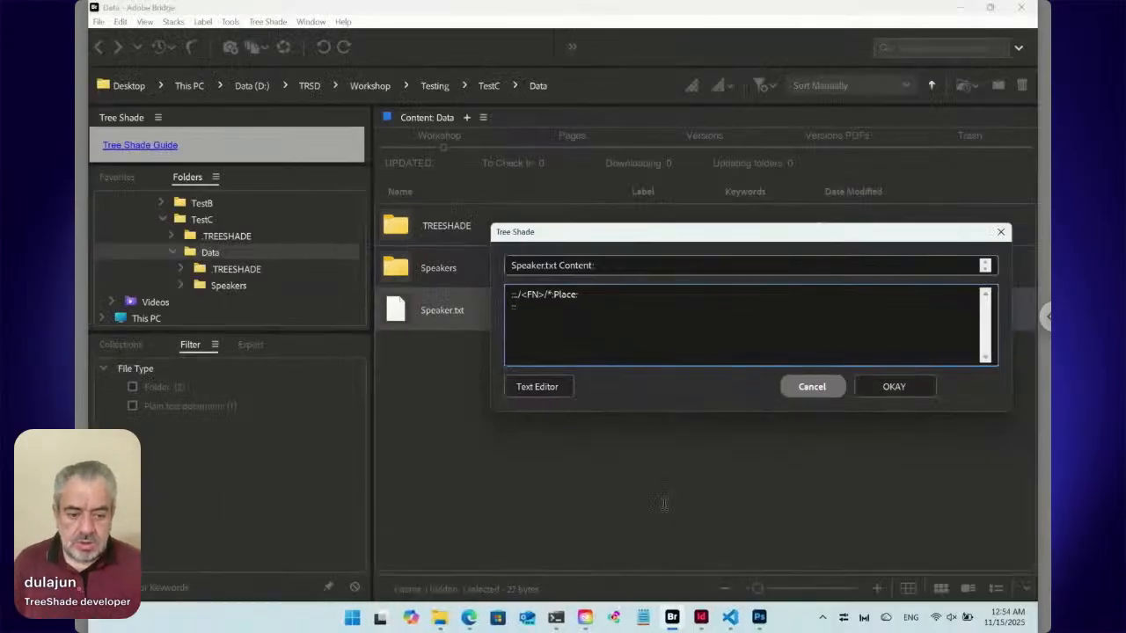
Look up the speakers' paragraph style name in InDesign and complete the second line of Speaker.txt as "::Speakers Location:Para", saving the content.
{"action": "left_click", "coordinate": [700, 617]}
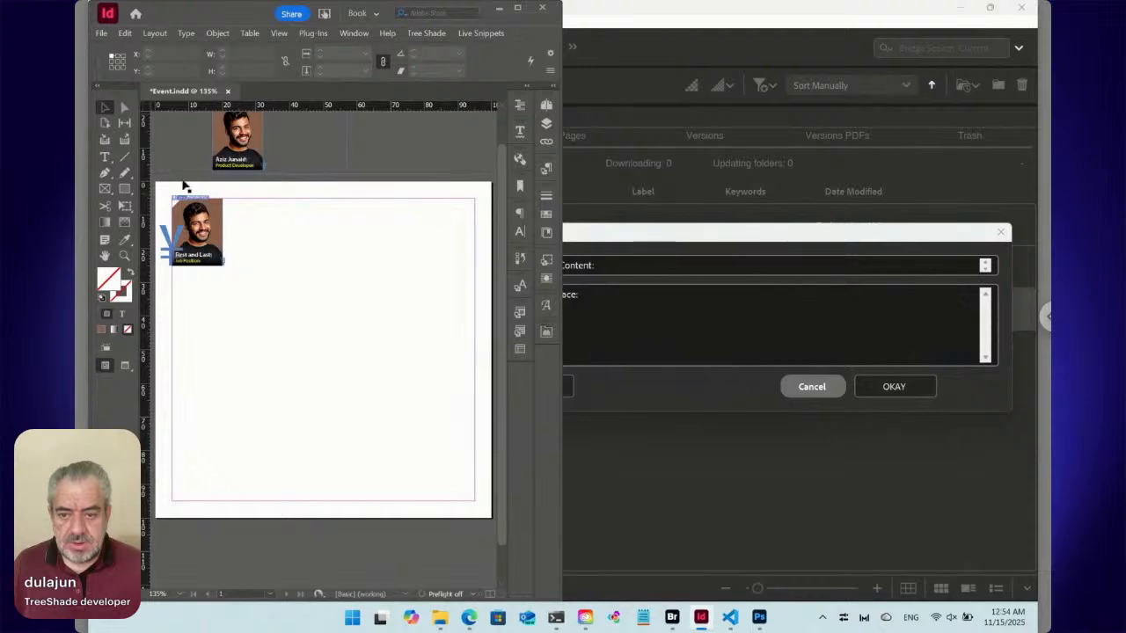
{"action": "left_click", "coordinate": [105, 157]}
{"action": "left_click", "coordinate": [270, 253]}
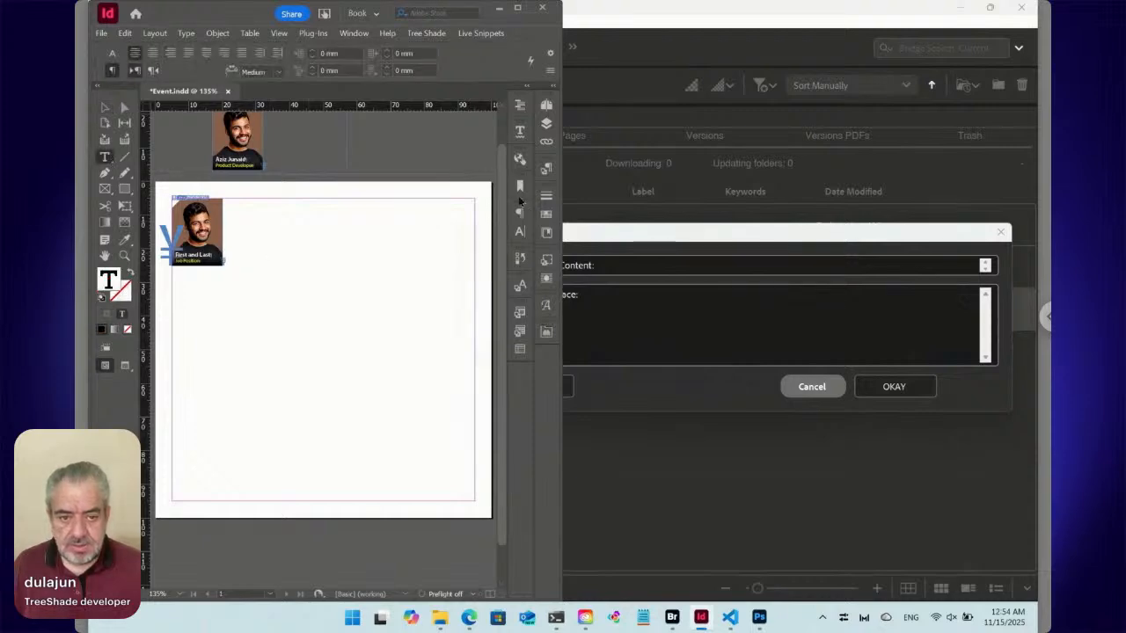
{"action": "left_click", "coordinate": [547, 168]}
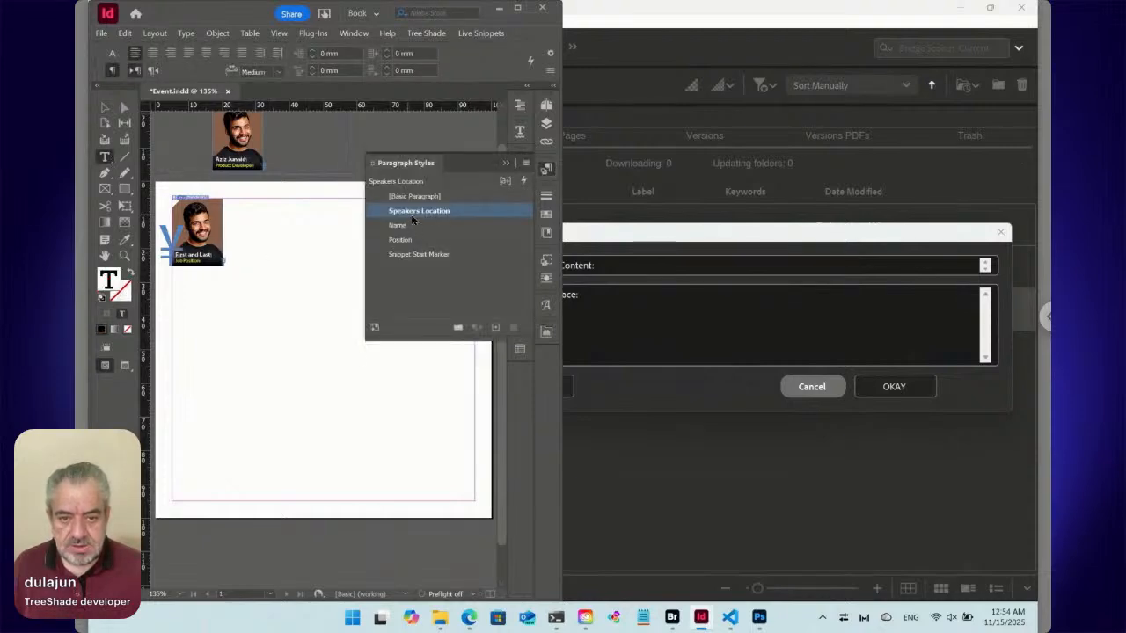
{"action": "left_click", "coordinate": [588, 319]}
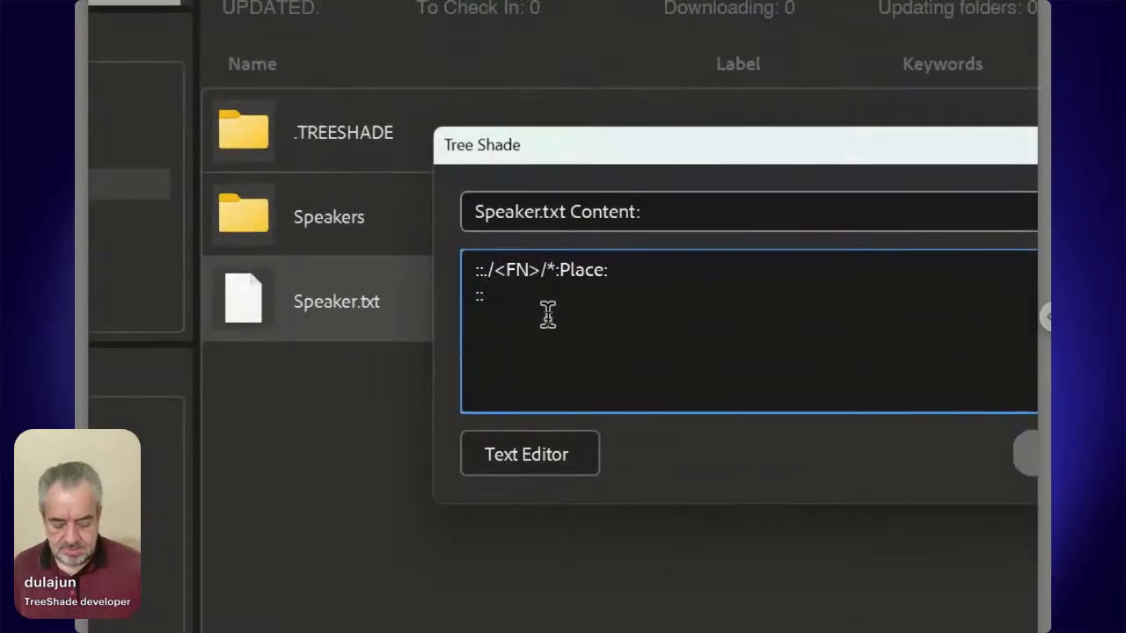
{"action": "type", "text": "Speaker"}
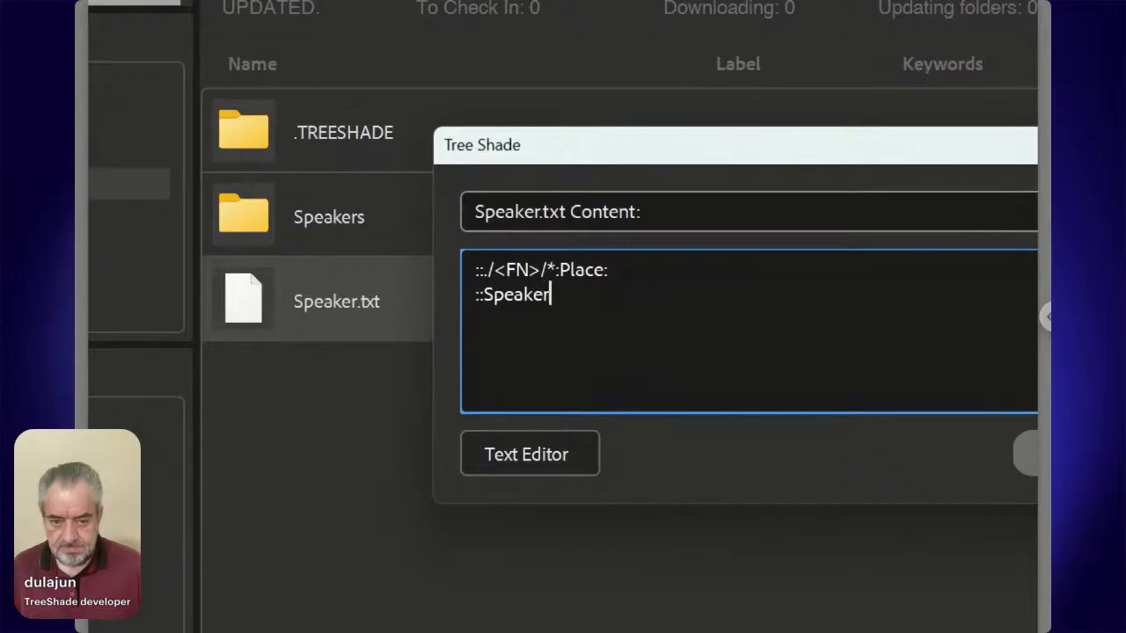
{"action": "type", "text": "s Lo"}
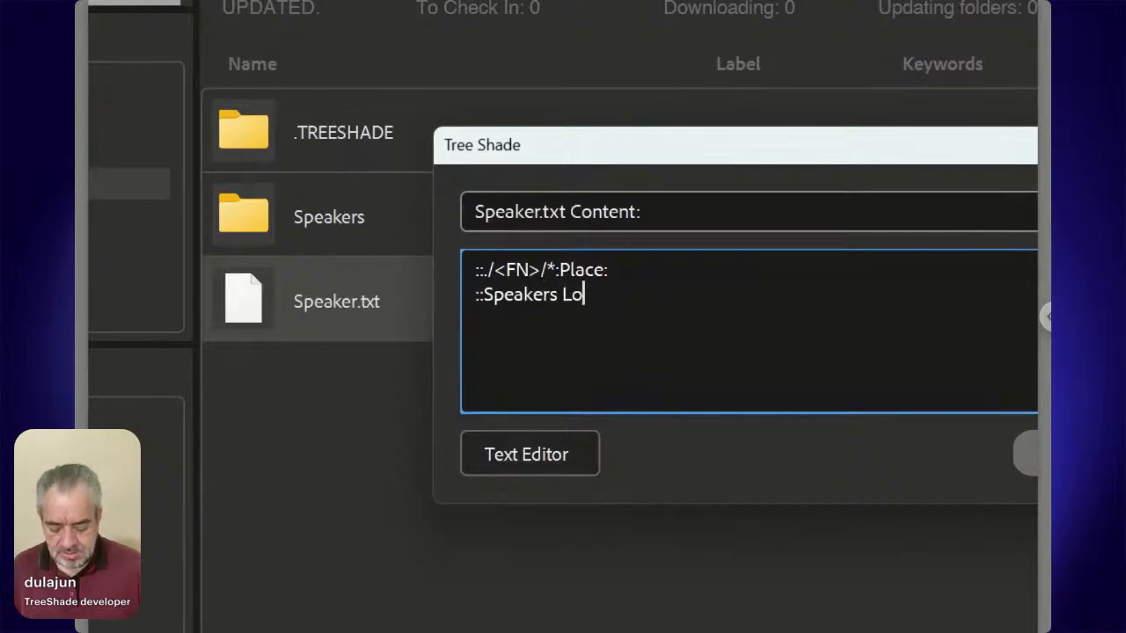
{"action": "type", "text": "cation:"}
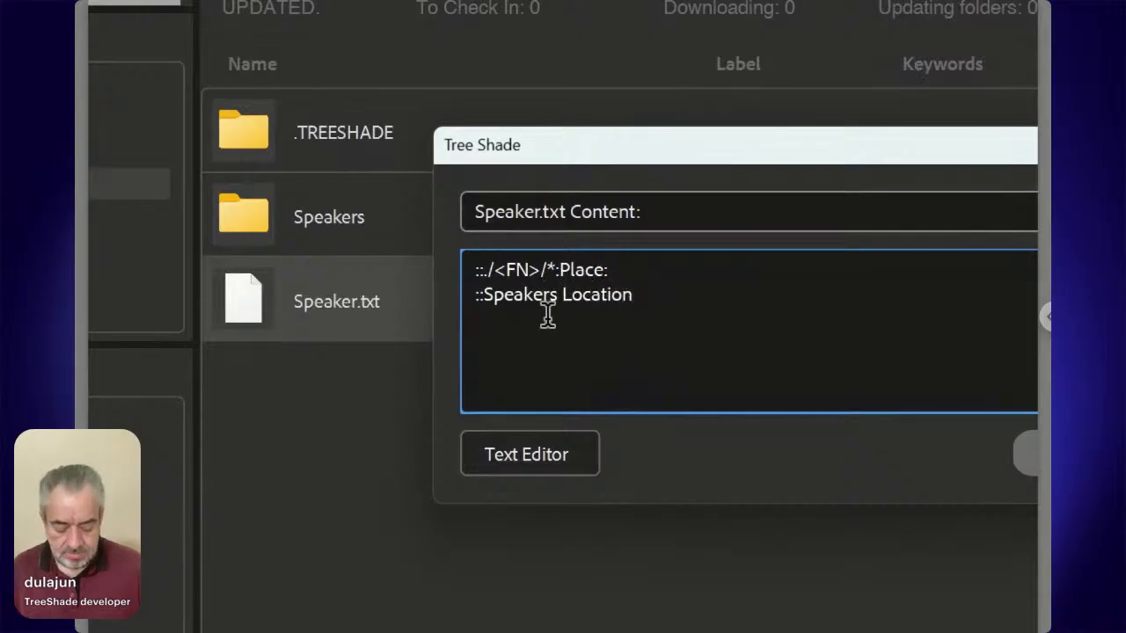
{"action": "type", "text": "Para"}
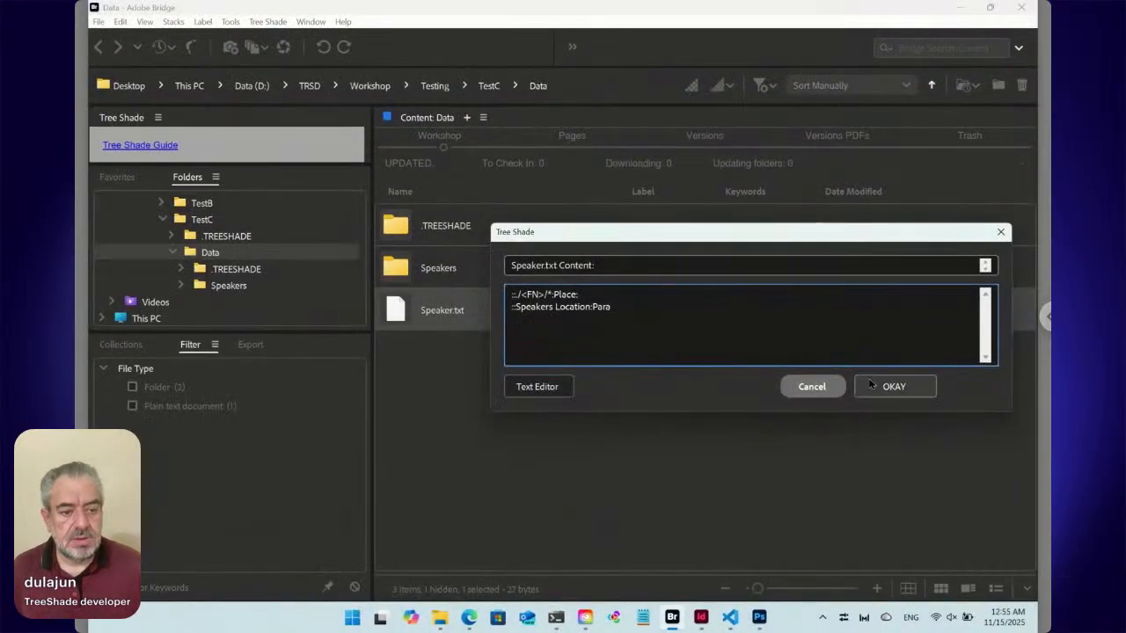
{"action": "left_click", "coordinate": [890, 386]}
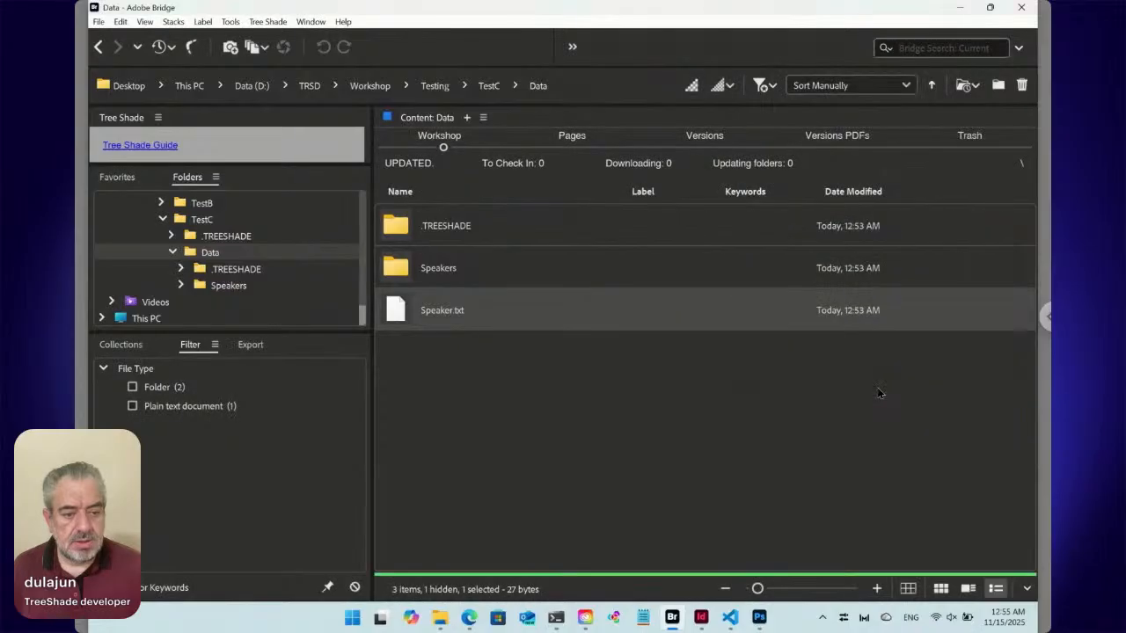
Switch to InDesign, delete all content from the text frame on the page and hide the paragraph styles list.
{"action": "left_click", "coordinate": [701, 617]}
{"action": "key", "text": "ctrl+a"}
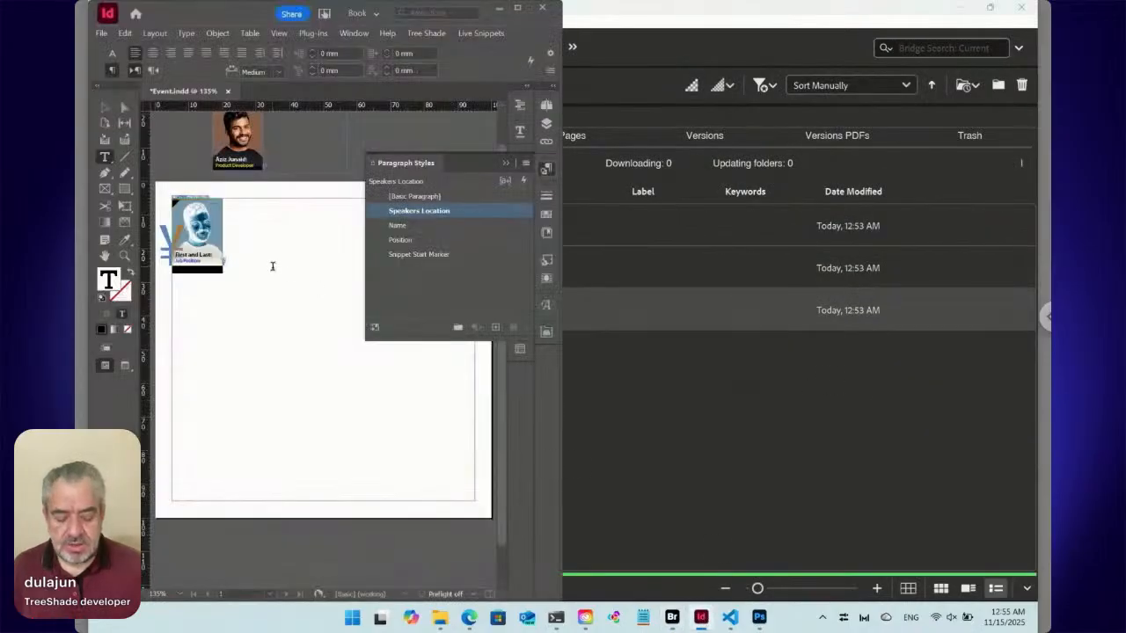
{"action": "key", "text": "Delete"}
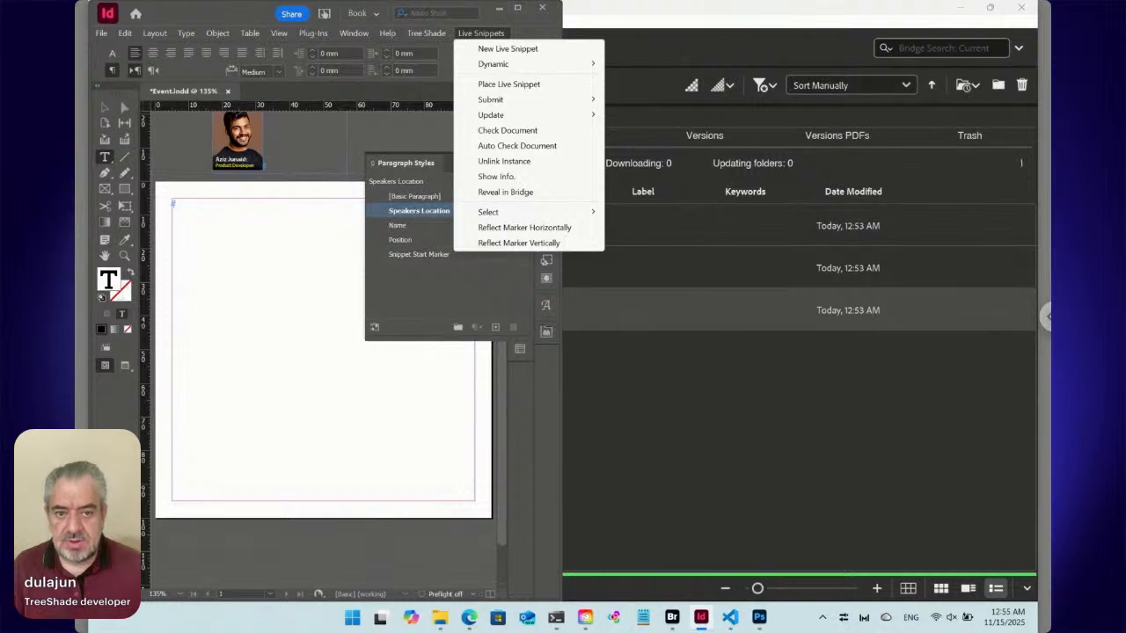
{"action": "left_click", "coordinate": [479, 33]}
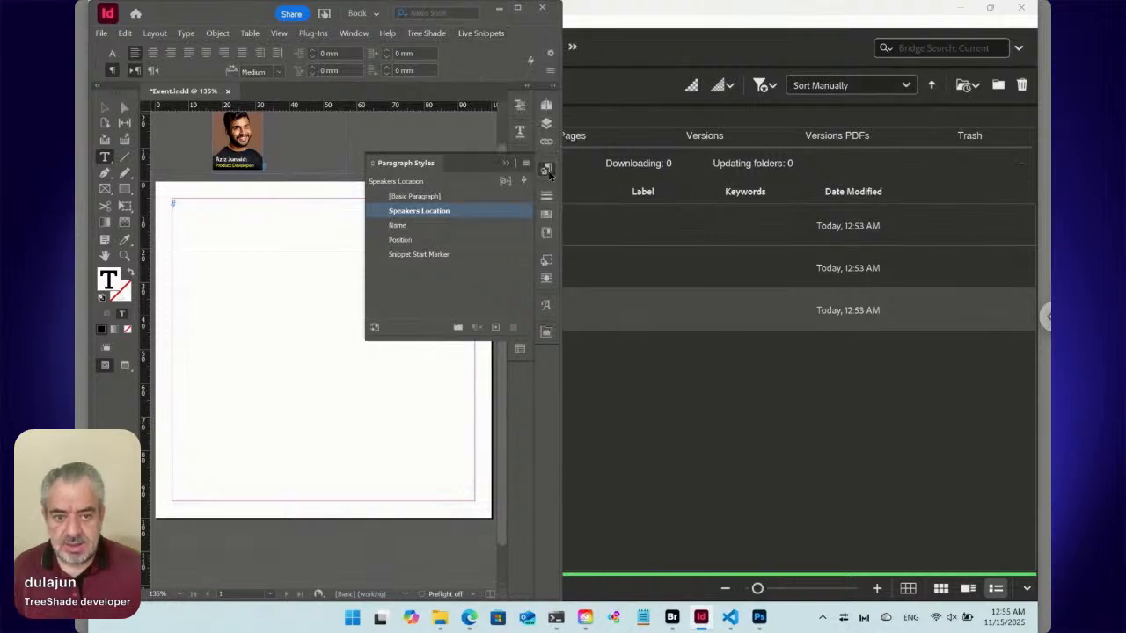
{"action": "left_click", "coordinate": [546, 169]}
Arrange the InDesign document window and the Bridge window side by side, each filling half the screen.
{"action": "left_click", "coordinate": [671, 379]}
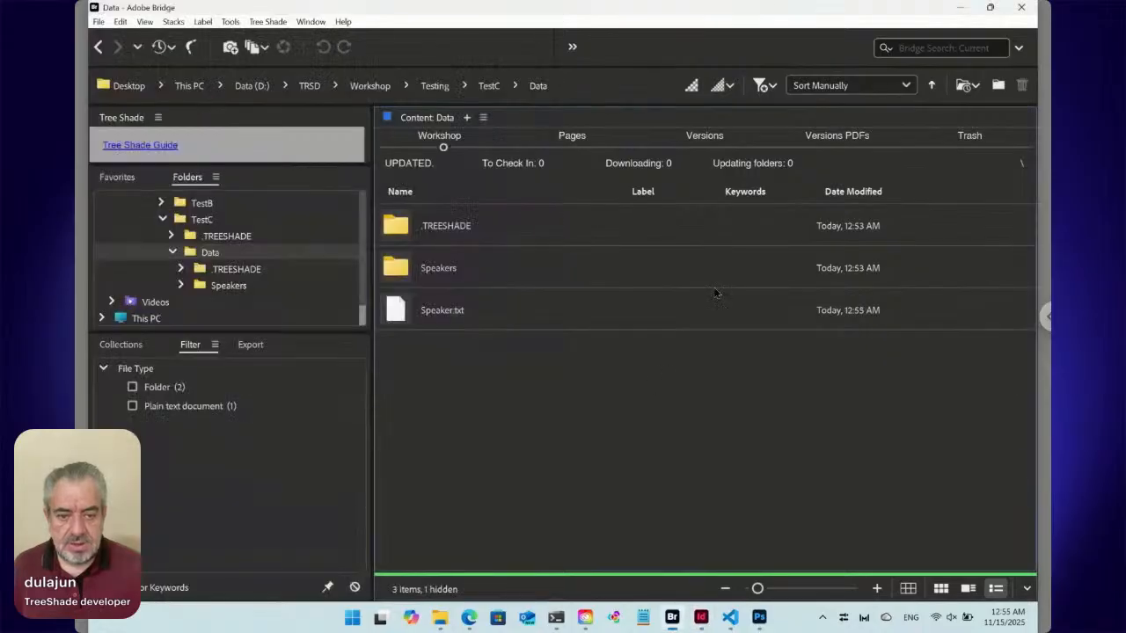
{"action": "mouse_move", "coordinate": [994, 13]}
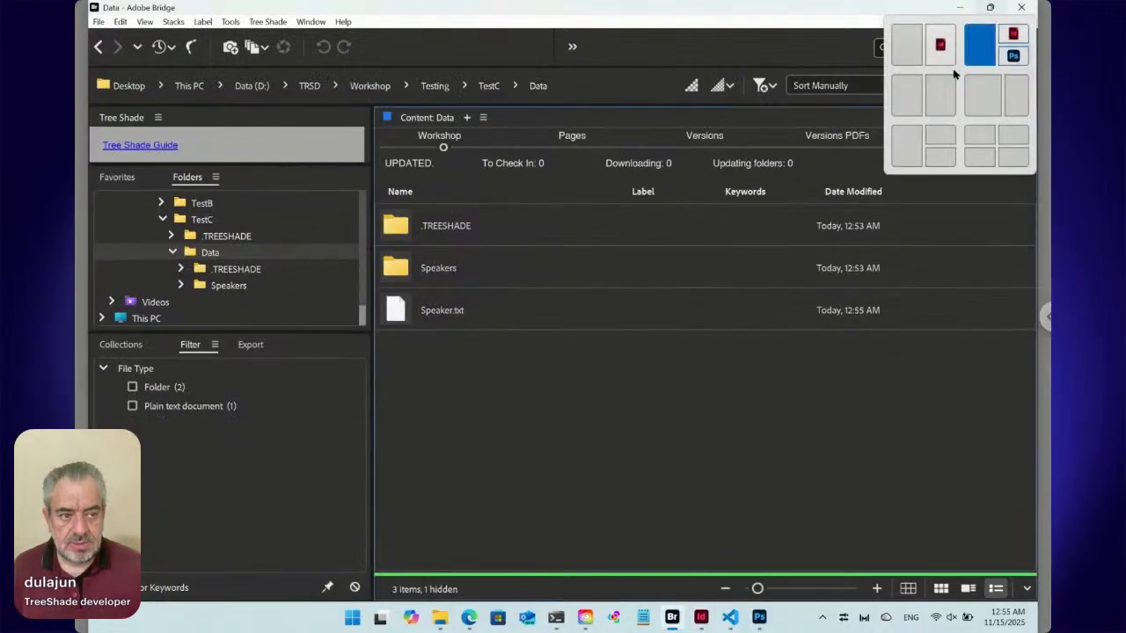
{"action": "left_click", "coordinate": [940, 92]}
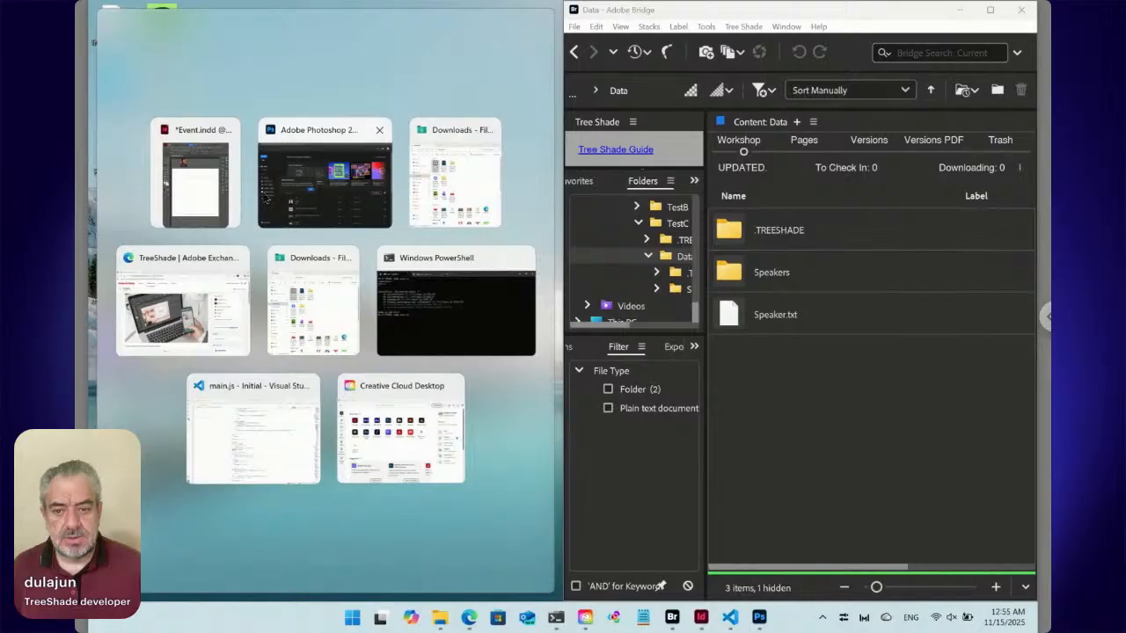
{"action": "left_click", "coordinate": [190, 180]}
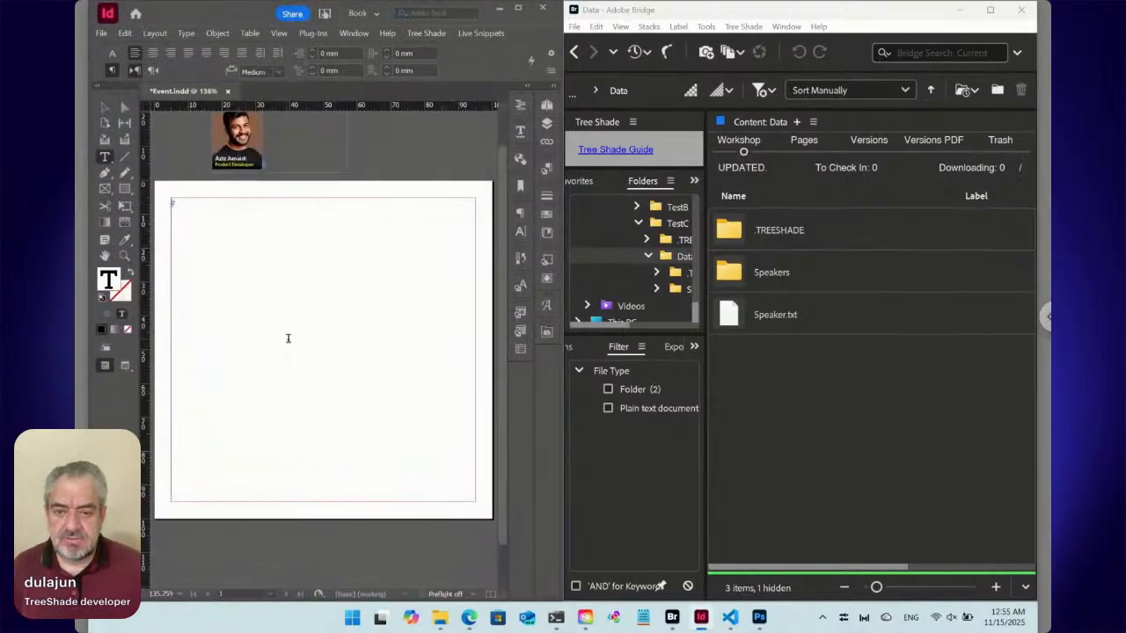
Place Speaker.txt from the Data folder into the InDesign text frame using Bridge's Place In InDesign command.
{"action": "left_click", "coordinate": [735, 322]}
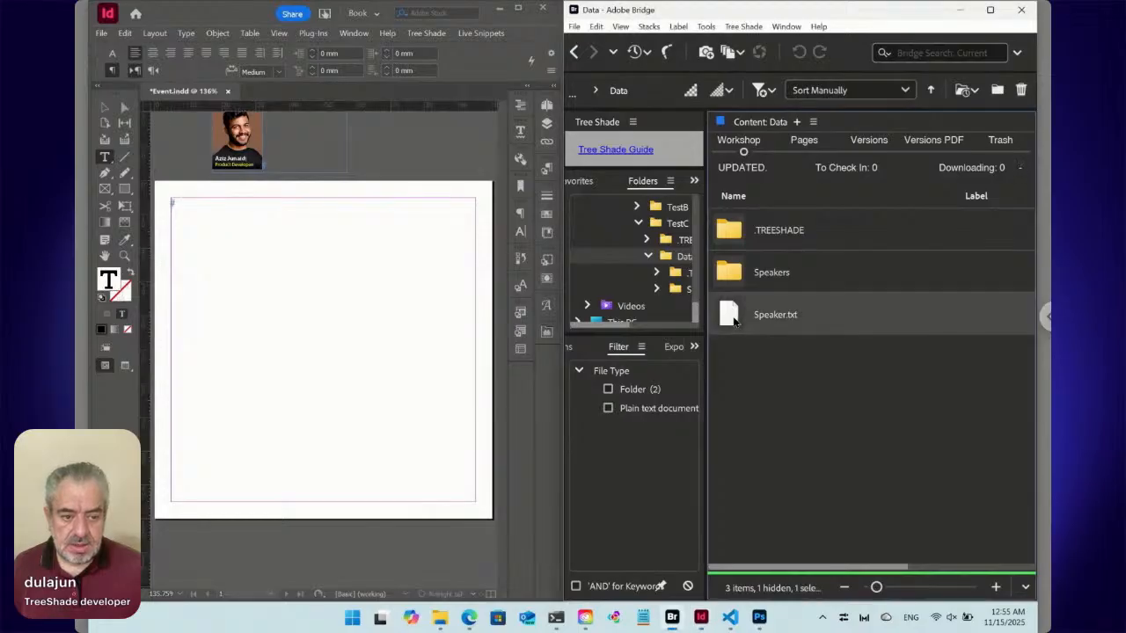
{"action": "right_click", "coordinate": [735, 322]}
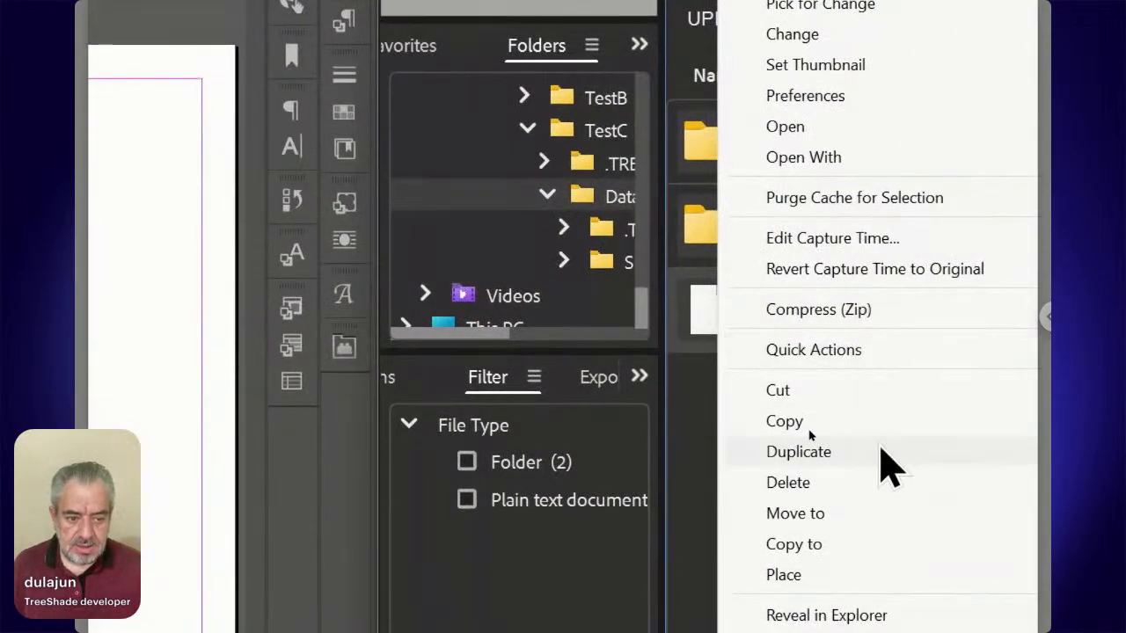
{"action": "mouse_move", "coordinate": [804, 449]}
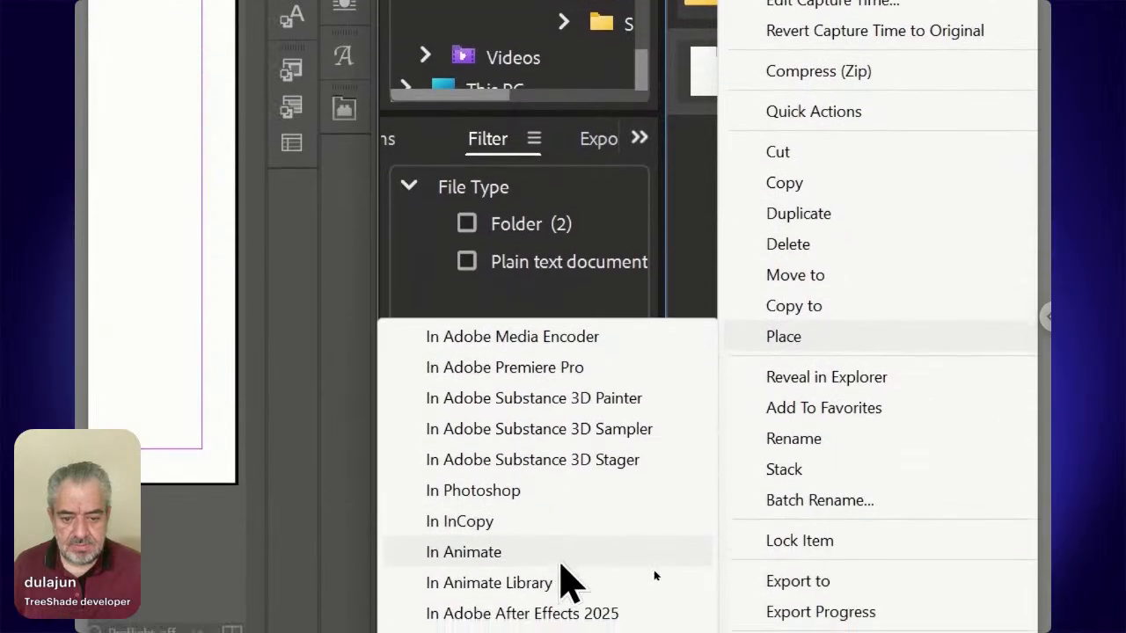
{"action": "left_click", "coordinate": [558, 598]}
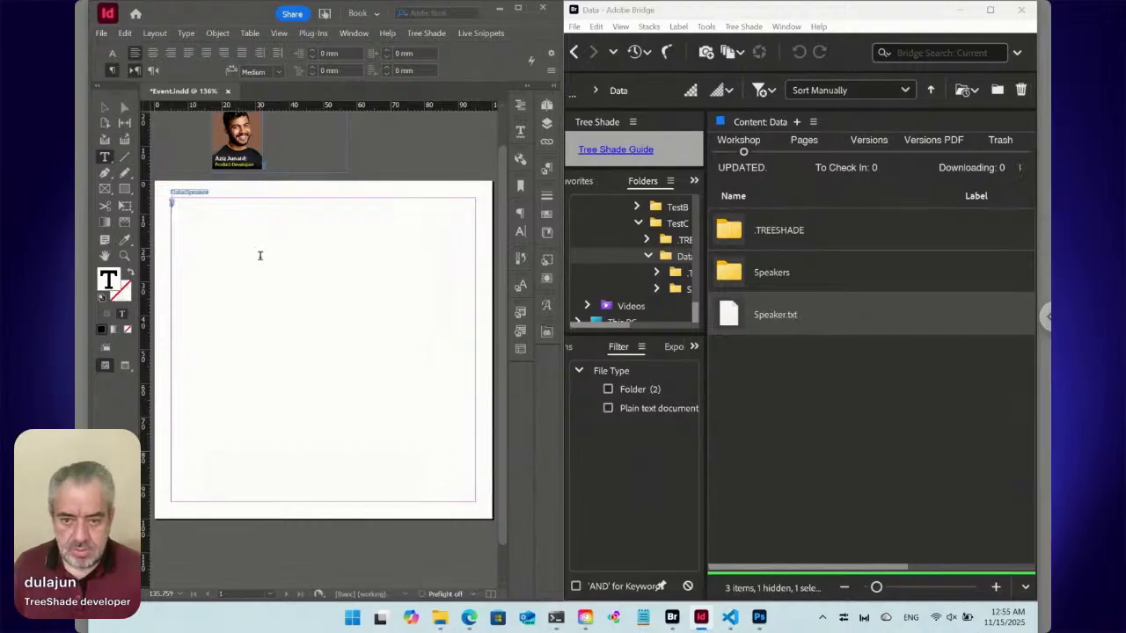
Delete the placed Speaker snippet from the text frame and recheck the content lines of Speaker.txt.
{"action": "key", "text": "BackSpace"}
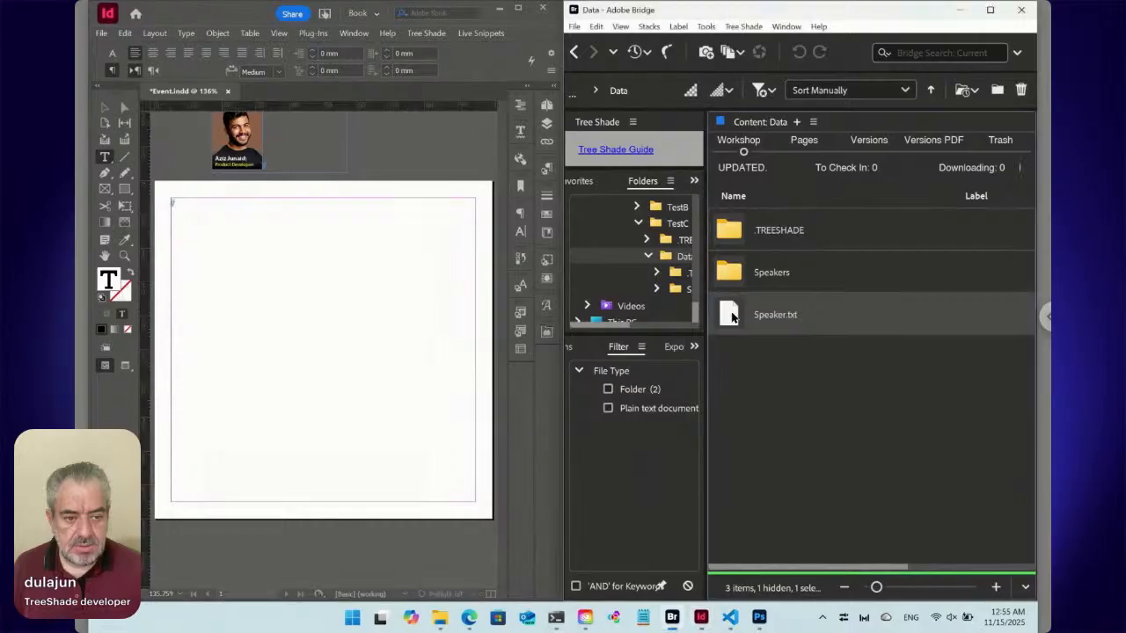
{"action": "double_click", "coordinate": [732, 314]}
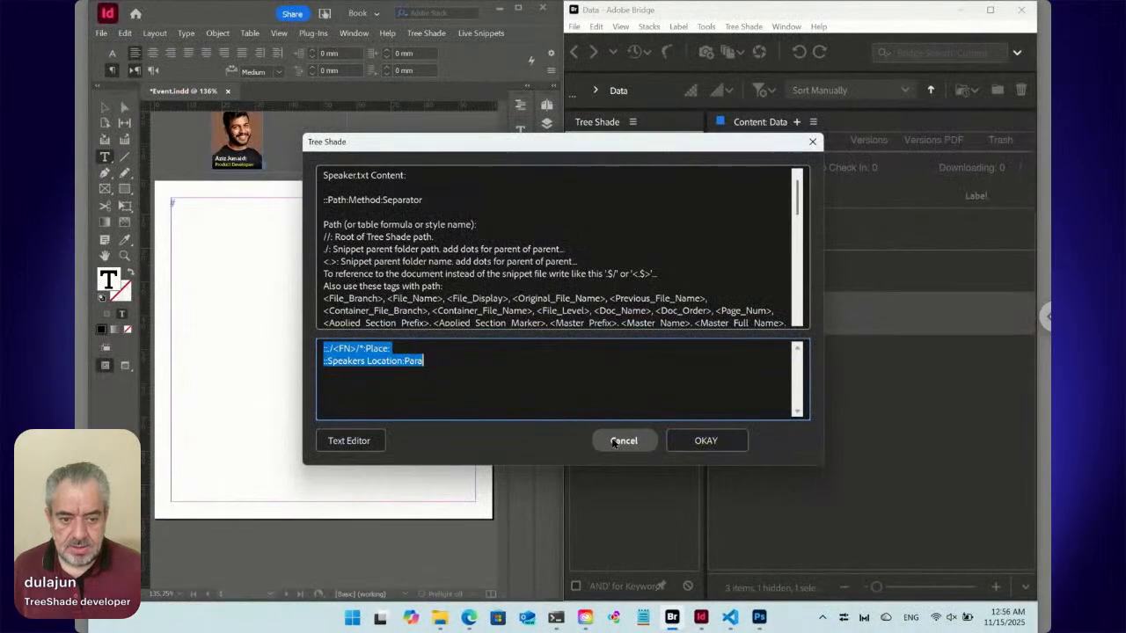
{"action": "left_click", "coordinate": [892, 525]}
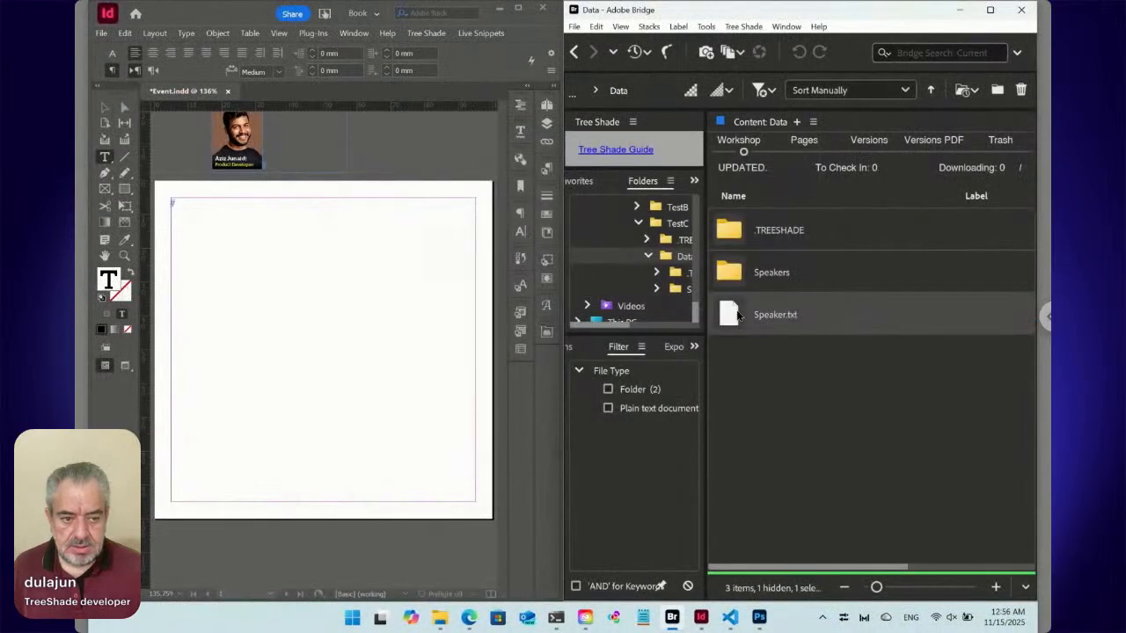
Test placing ID6JQY6 [Label].txt from the Speakers folder into the InDesign text frame, and delete the placed content.
{"action": "double_click", "coordinate": [741, 274]}
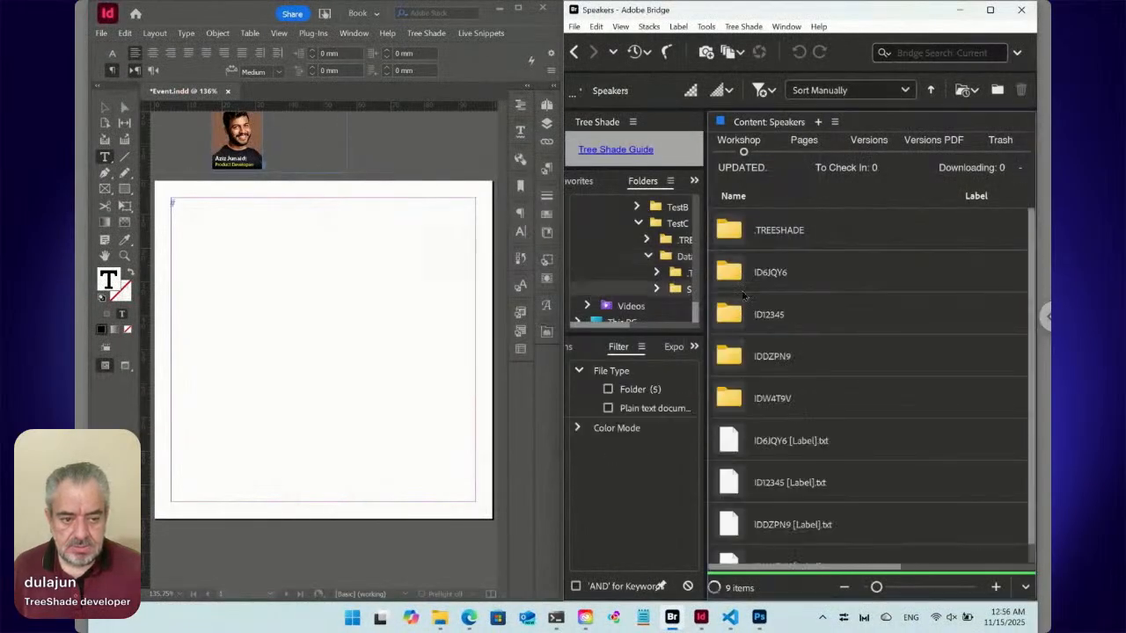
{"action": "scroll", "coordinate": [816, 419], "scroll_direction": "down", "scroll_amount": 1}
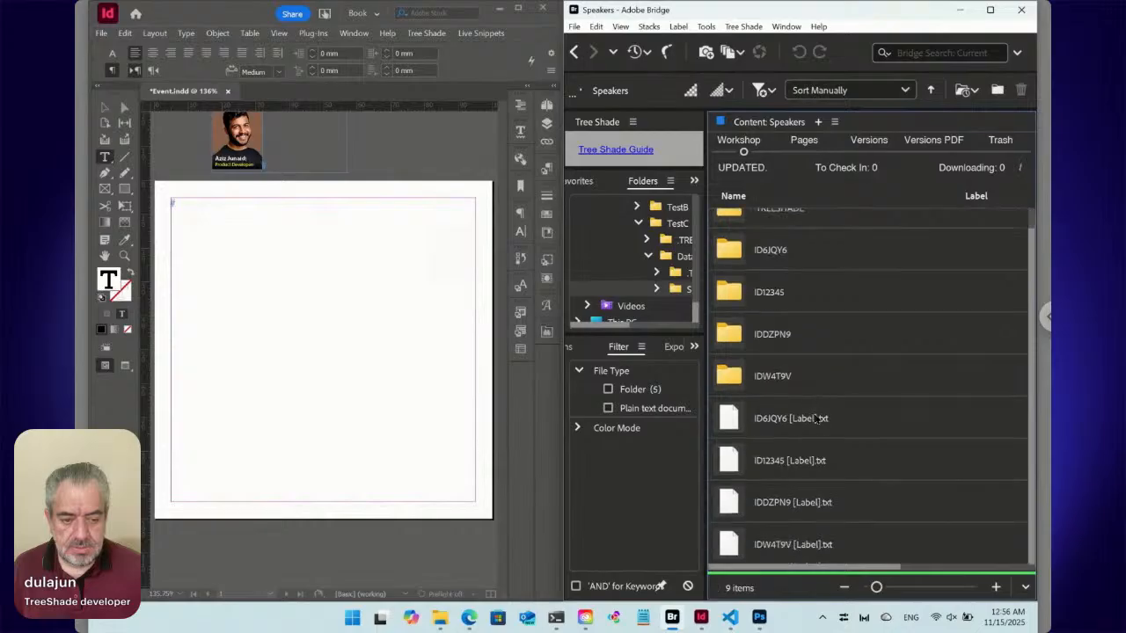
{"action": "left_click", "coordinate": [734, 425]}
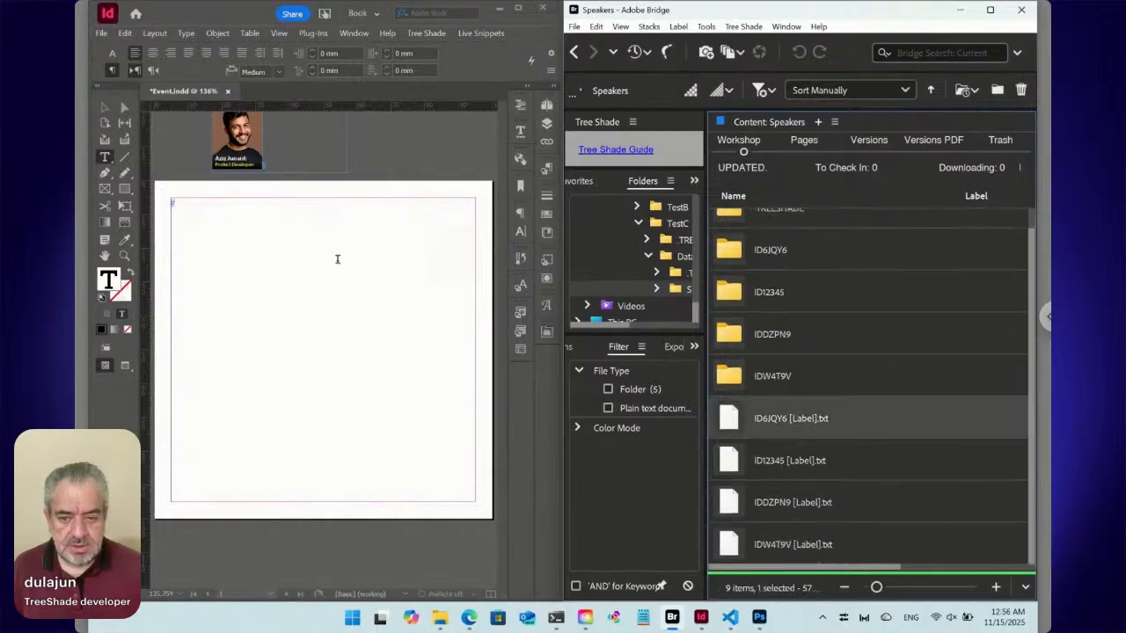
{"action": "left_click", "coordinate": [345, 266]}
{"action": "right_click", "coordinate": [729, 423]}
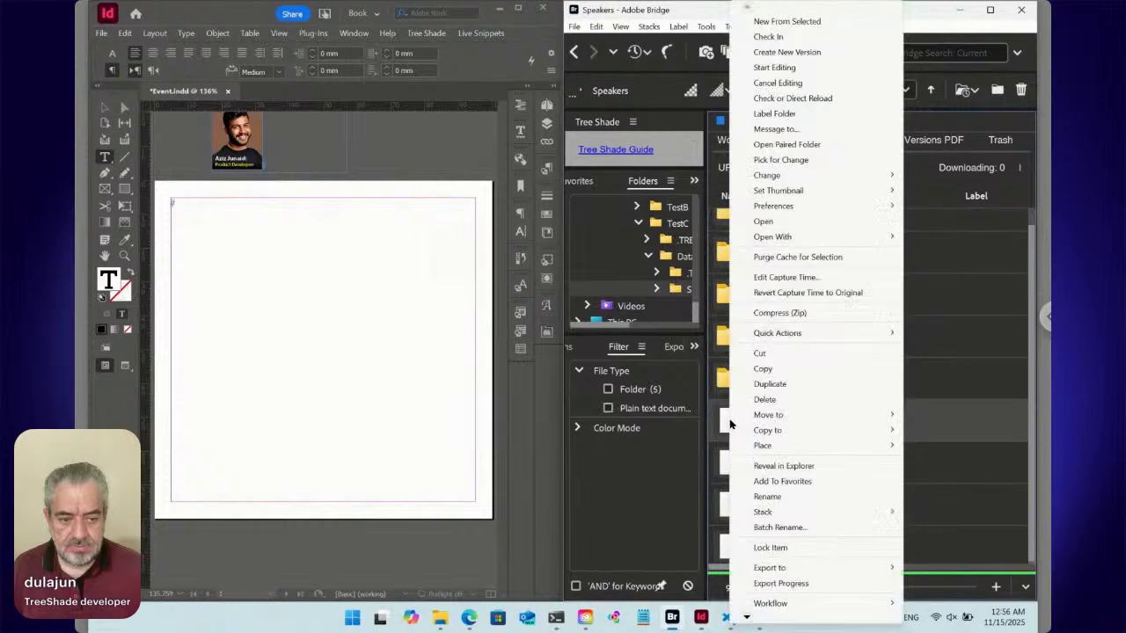
{"action": "mouse_move", "coordinate": [761, 445]}
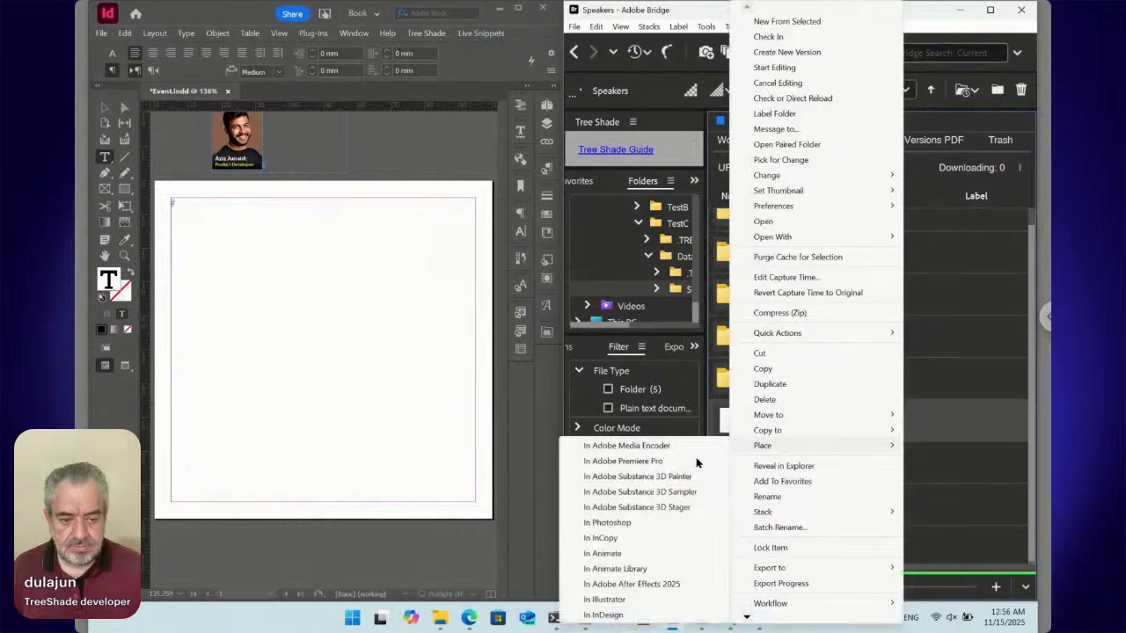
{"action": "left_click", "coordinate": [604, 615]}
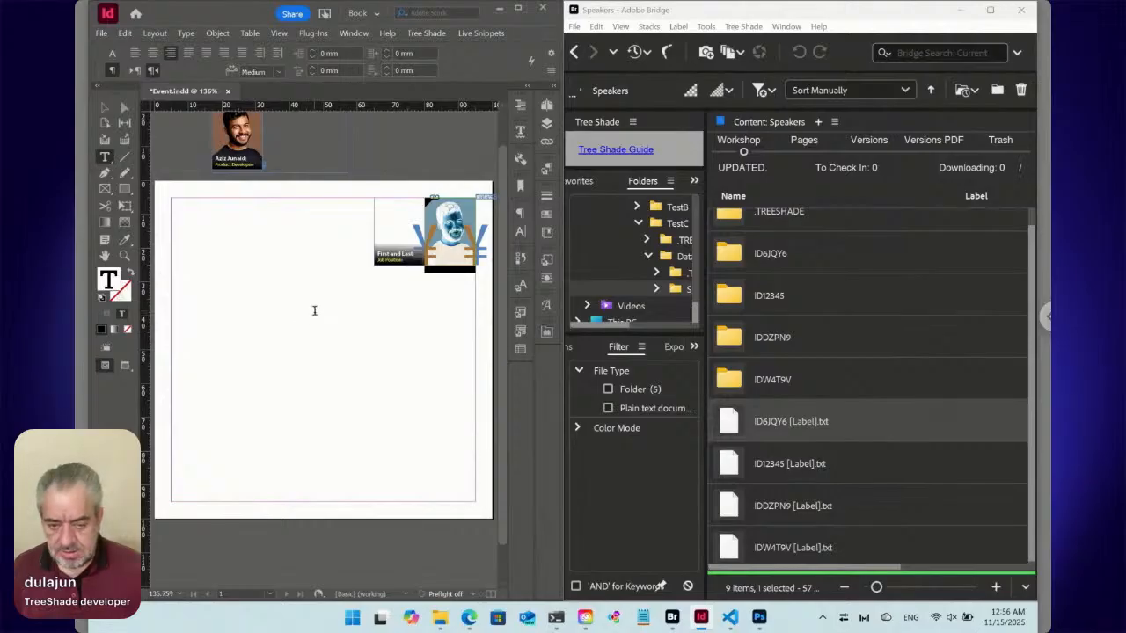
{"action": "key", "text": "Delete"}
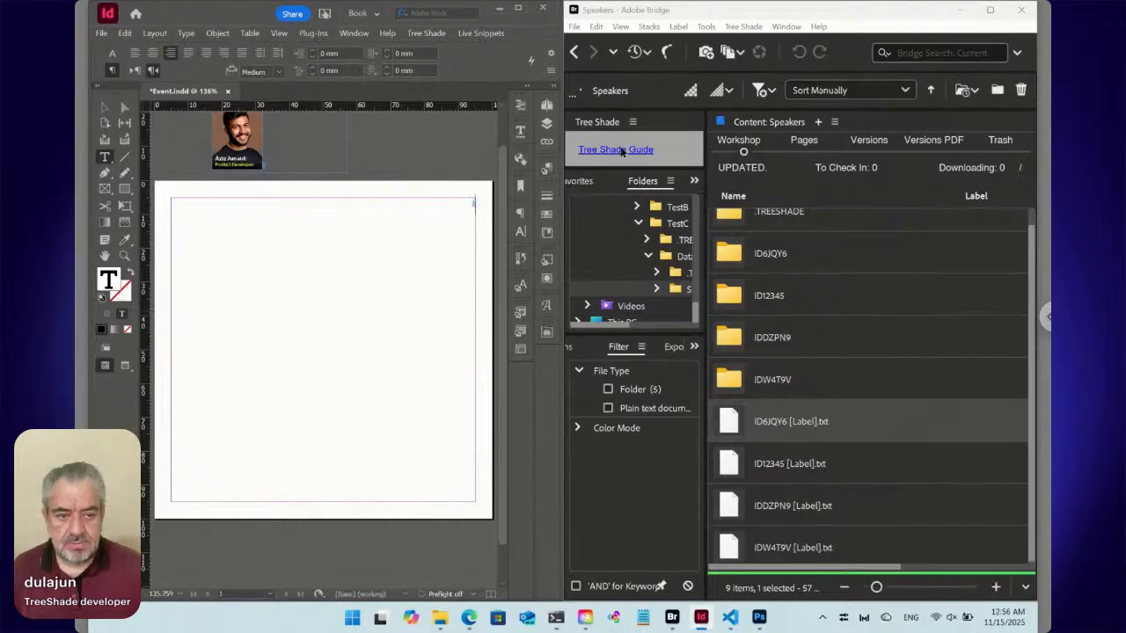
Return to the Data folder in Bridge and place Speaker.txt into the empty InDesign text frame again.
{"action": "left_click", "coordinate": [573, 52]}
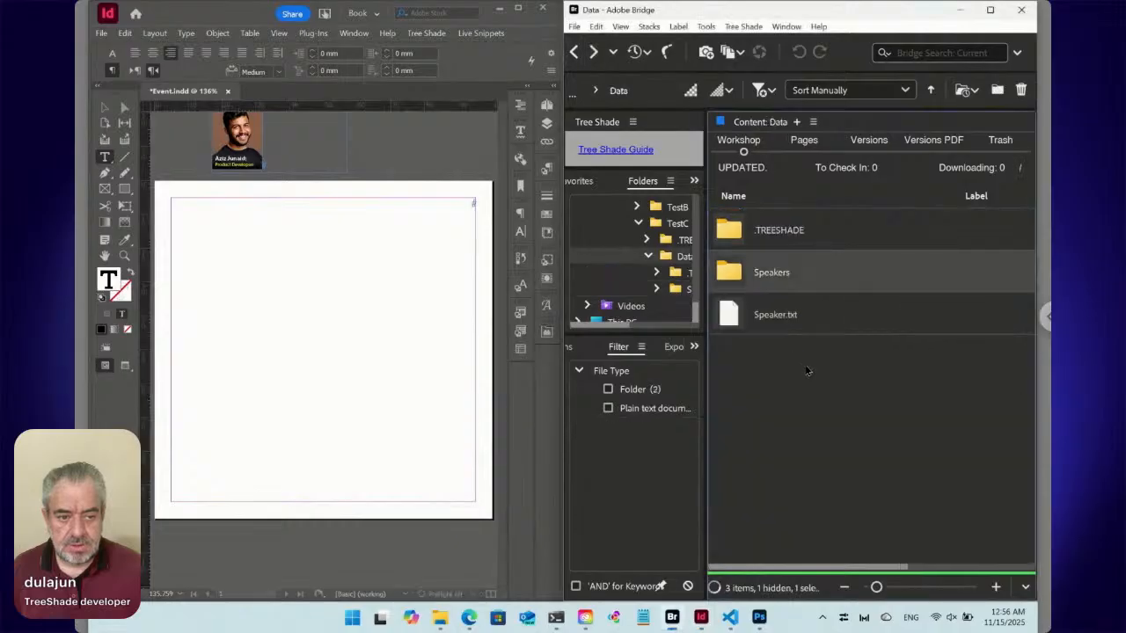
{"action": "left_click", "coordinate": [454, 213]}
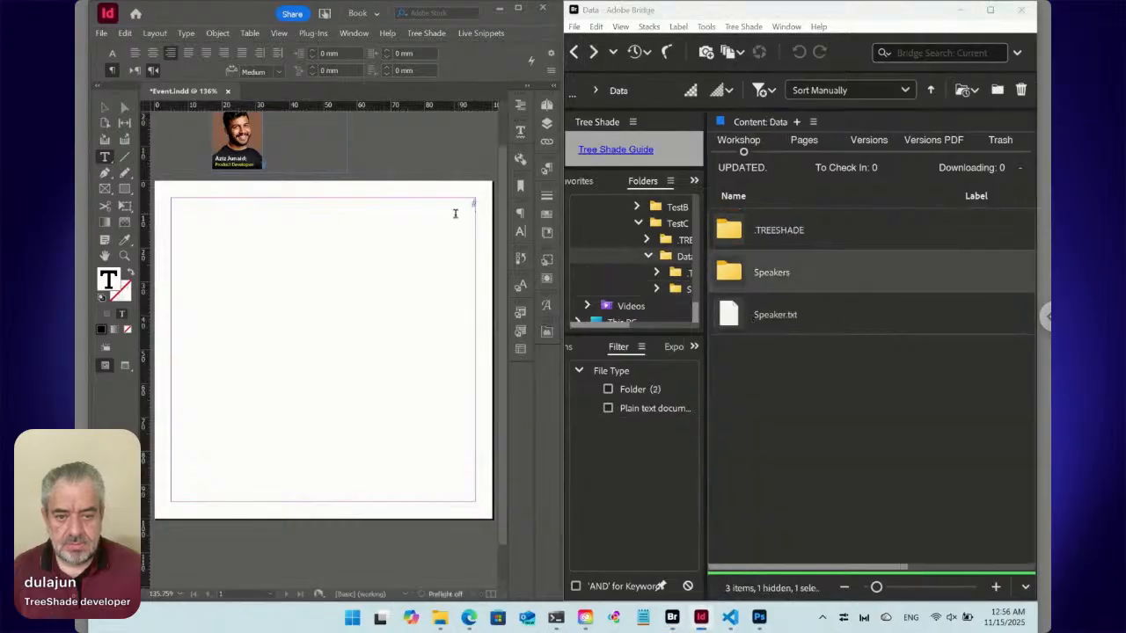
{"action": "left_click", "coordinate": [735, 320]}
{"action": "right_click", "coordinate": [735, 318]}
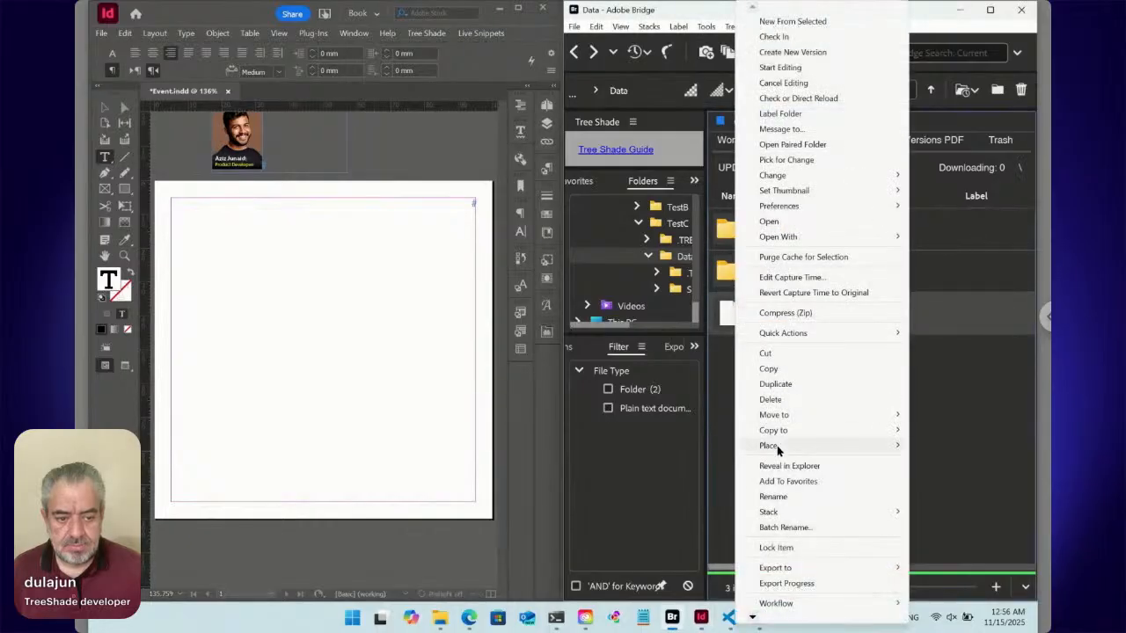
{"action": "mouse_move", "coordinate": [776, 445]}
{"action": "left_click", "coordinate": [662, 613]}
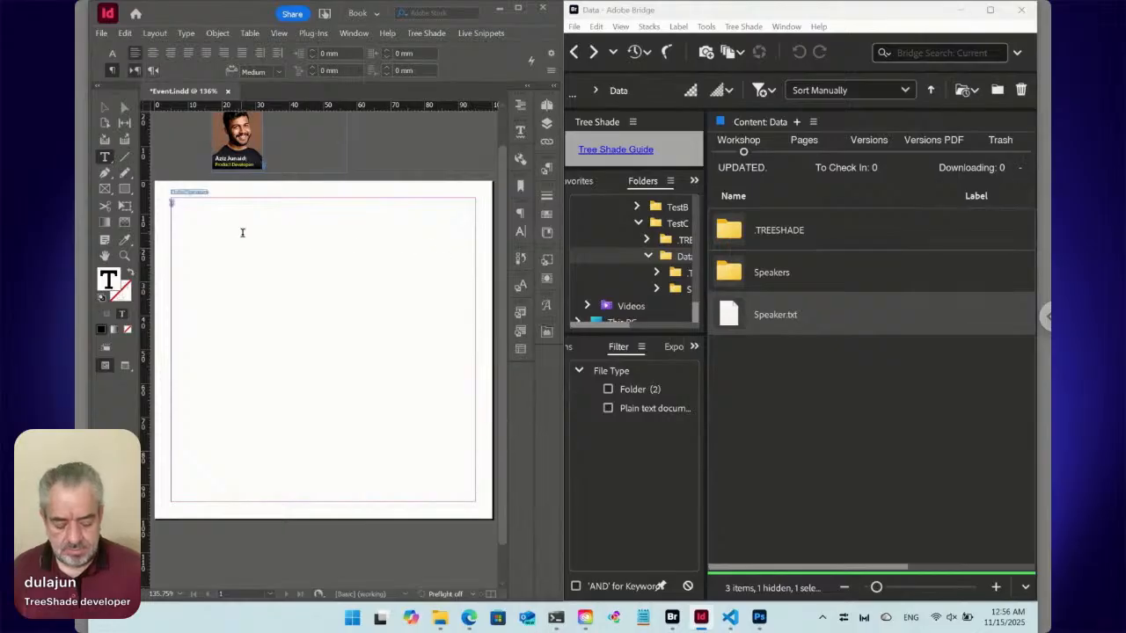
{"action": "key", "text": "ctrl+1"}
{"action": "key", "text": "ctrl+minus"}
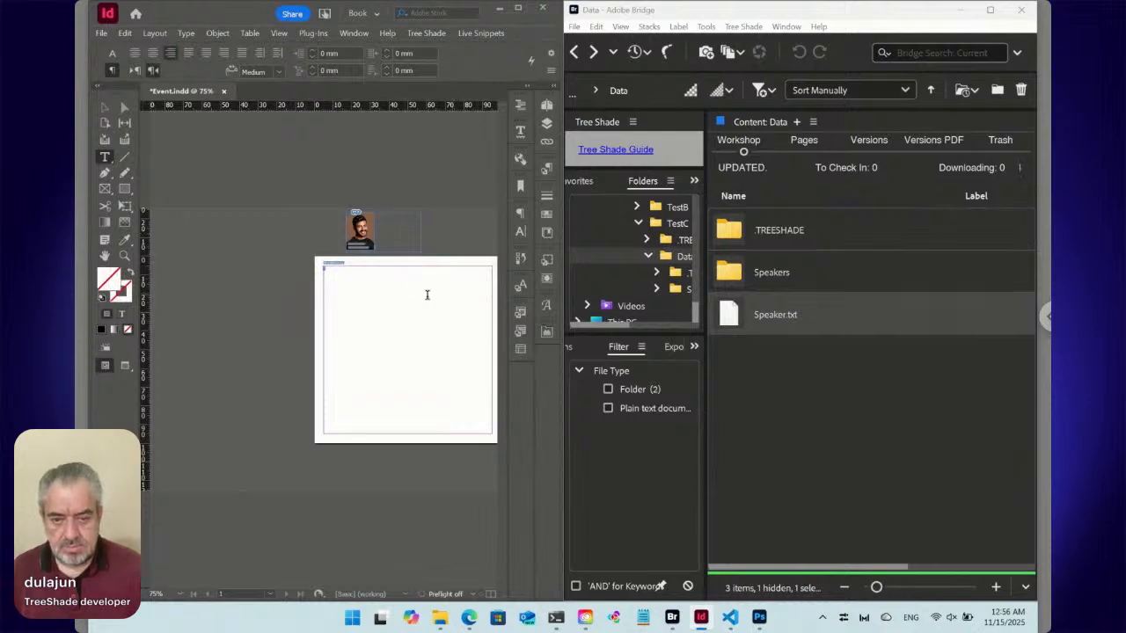
Run a live snippet update on the placed Data/Speaker instance, and clear it from the InDesign text frame.
{"action": "left_click_drag", "start_coordinate": [427, 295], "coordinate": [353, 292]}
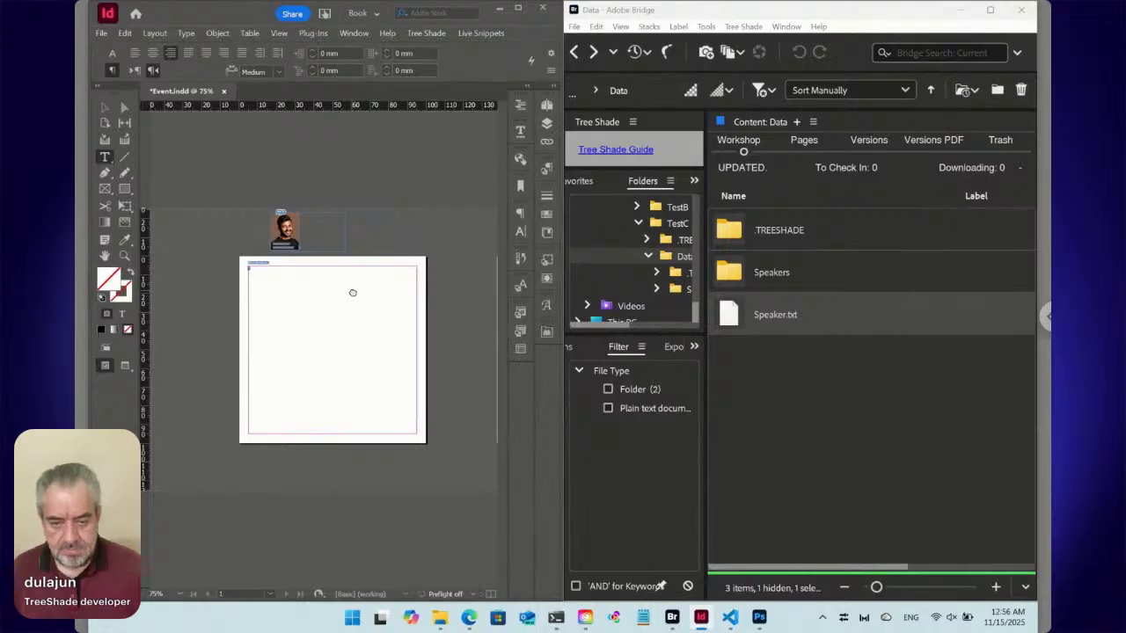
{"action": "key", "text": "ctrl+equal"}
{"action": "key", "text": "ctrl+equal"}
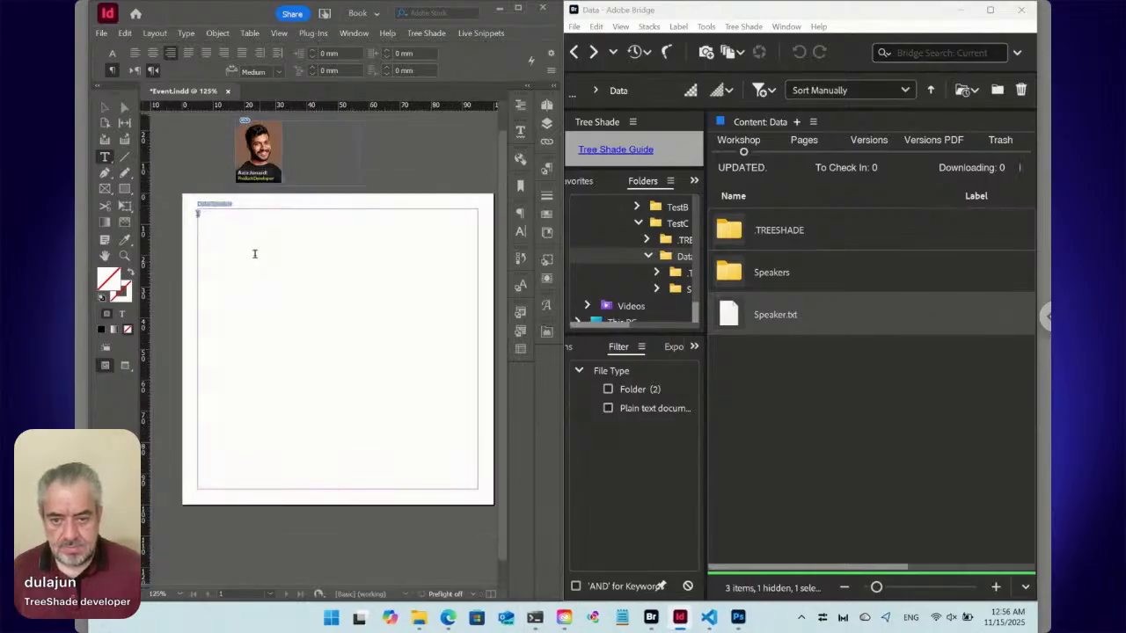
{"action": "left_click", "coordinate": [214, 223]}
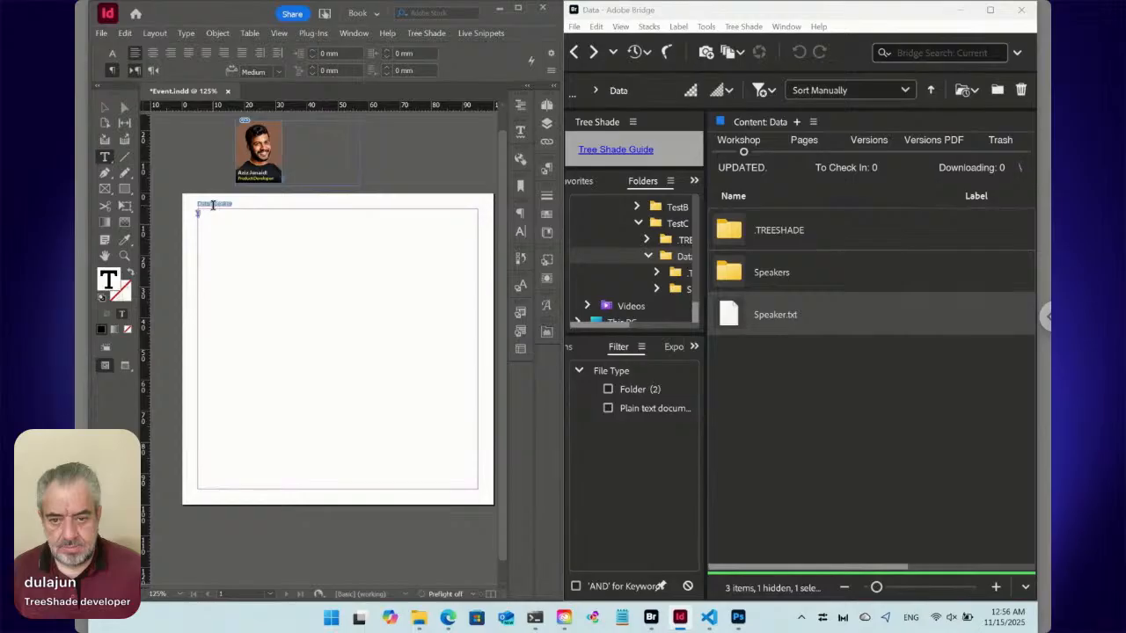
{"action": "left_click", "coordinate": [213, 205]}
{"action": "left_click", "coordinate": [465, 33]}
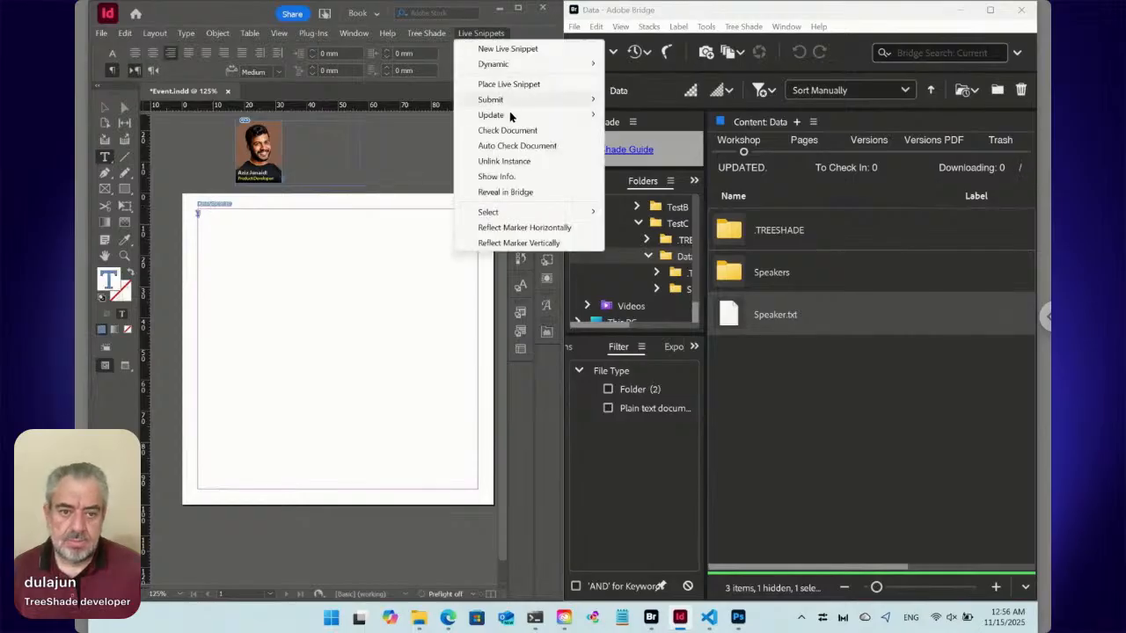
{"action": "mouse_move", "coordinate": [511, 116]}
{"action": "left_click", "coordinate": [641, 115]}
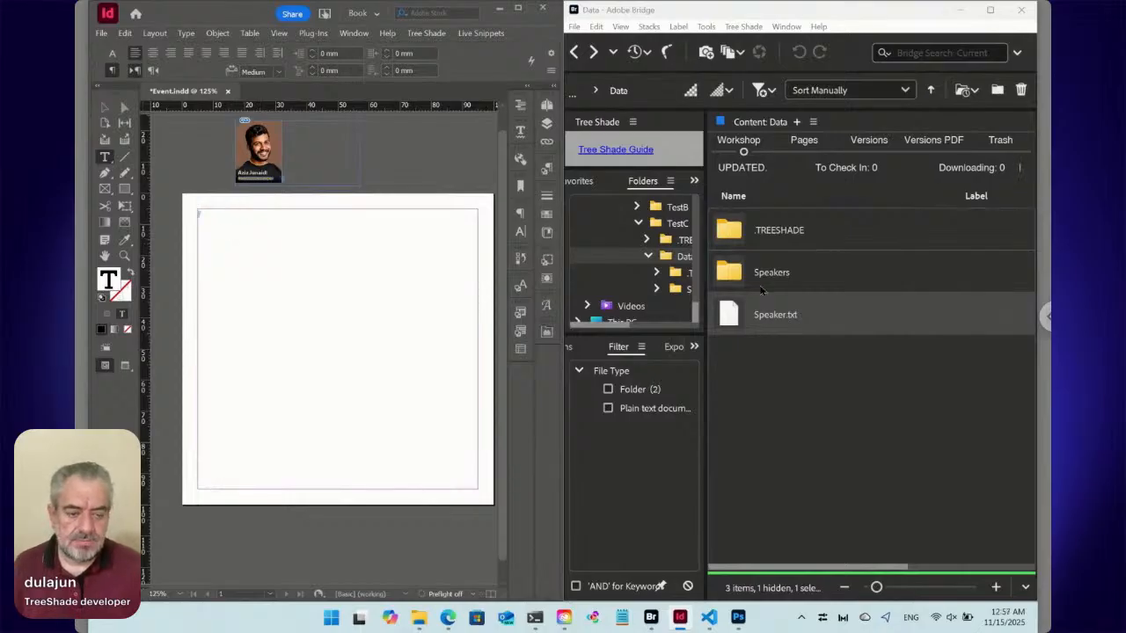
Examine the label text files in Bridge's Speakers folder and the paragraph style applied in the InDesign text frame.
{"action": "double_click", "coordinate": [735, 276]}
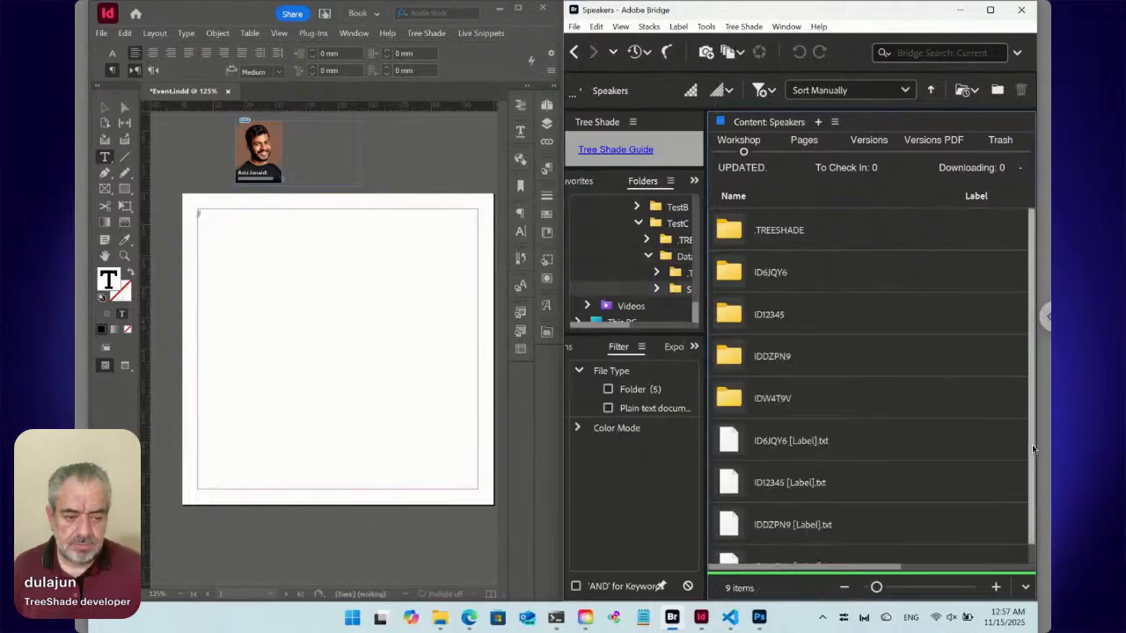
{"action": "left_click_drag", "start_coordinate": [1032, 444], "coordinate": [1024, 485]}
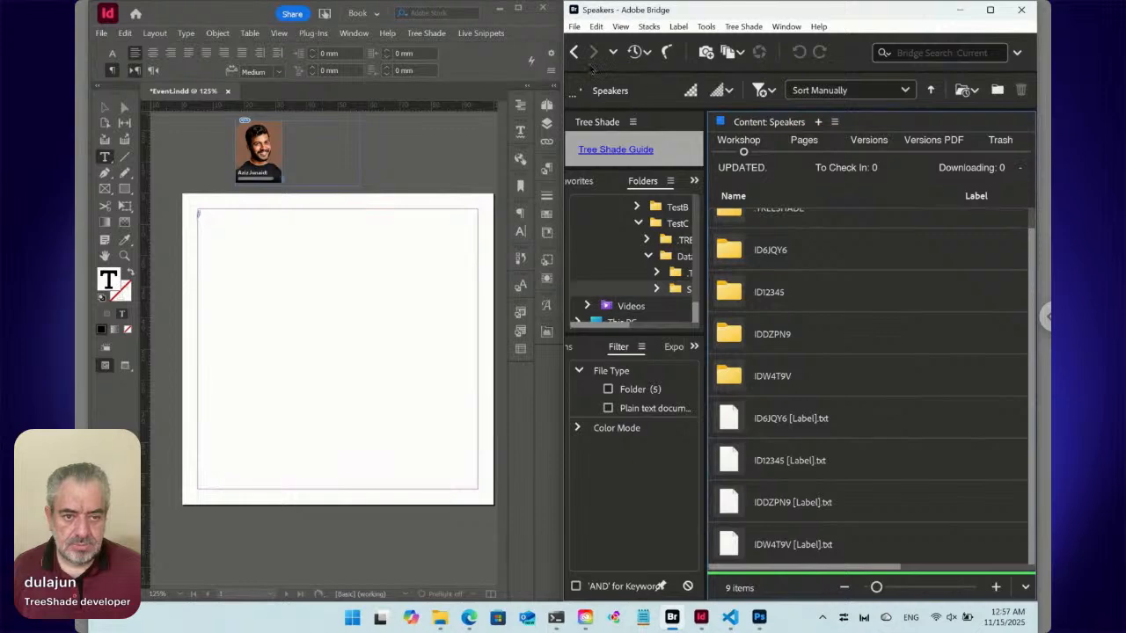
{"action": "left_click", "coordinate": [247, 228]}
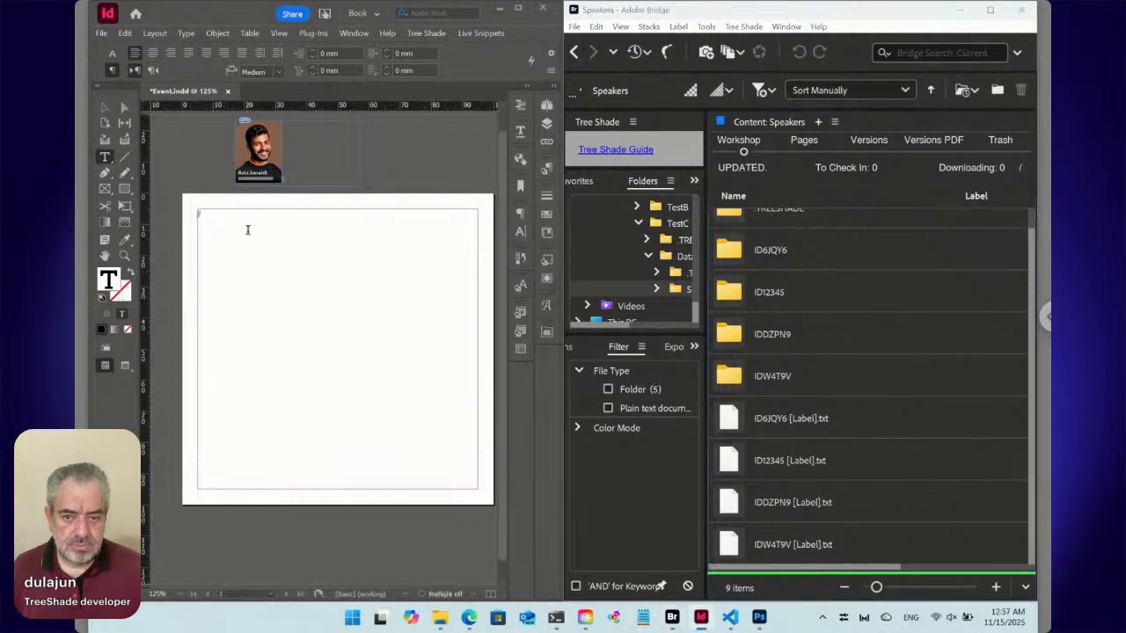
{"action": "left_click", "coordinate": [546, 172]}
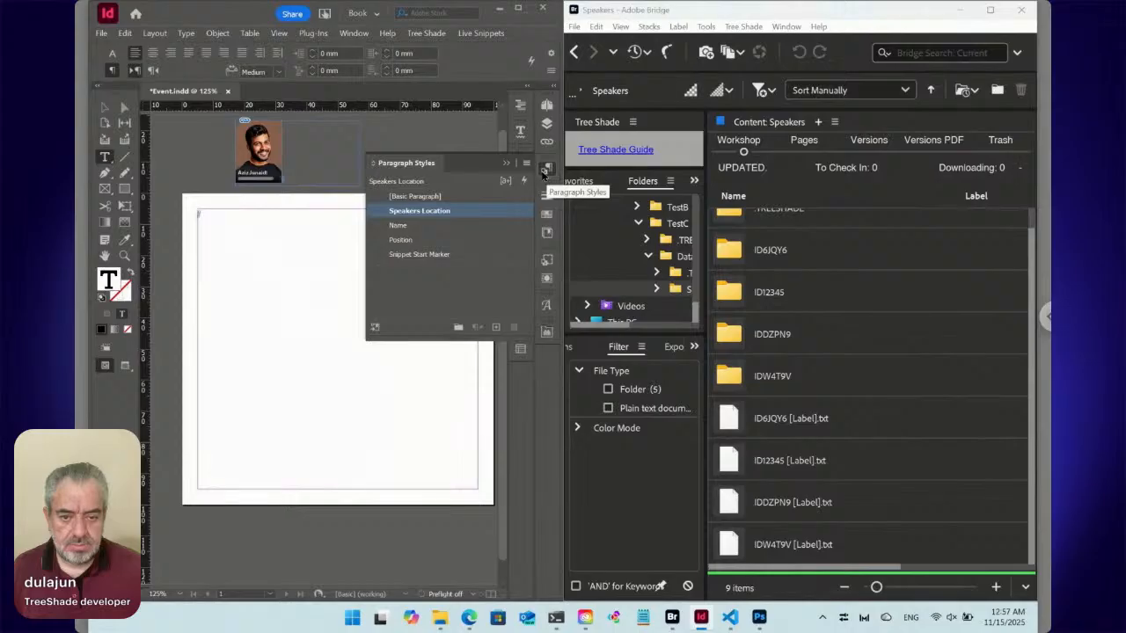
{"action": "left_click", "coordinate": [544, 173]}
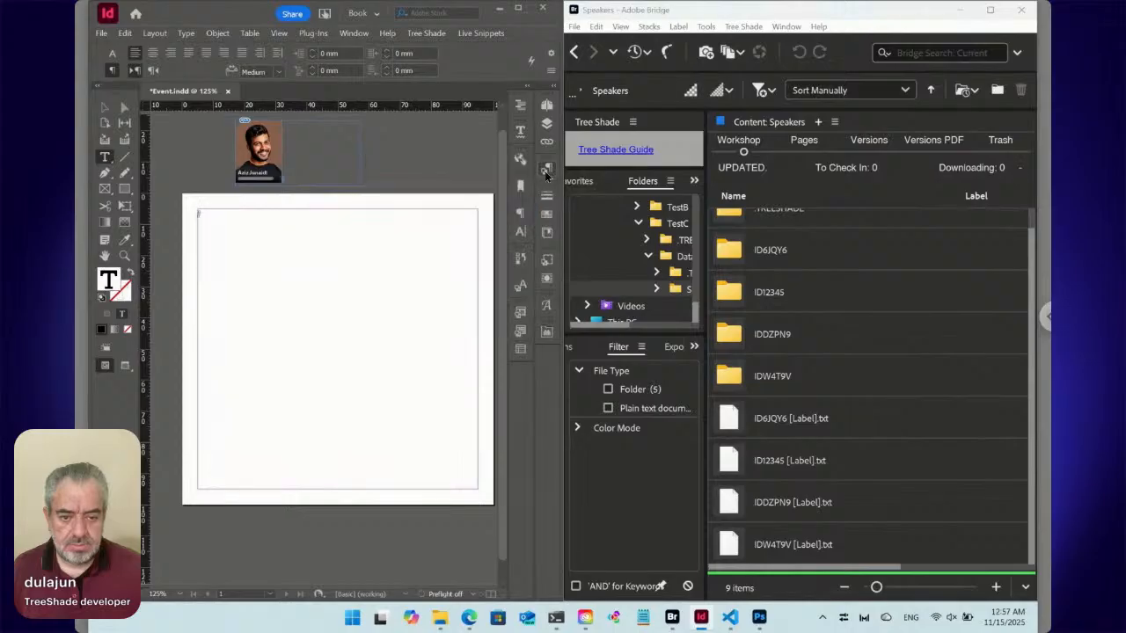
In the Data folder, change the first content line of Speaker.txt to ::./<FN>/ID*:Place: and save it.
{"action": "left_click", "coordinate": [576, 54]}
{"action": "left_click", "coordinate": [775, 315]}
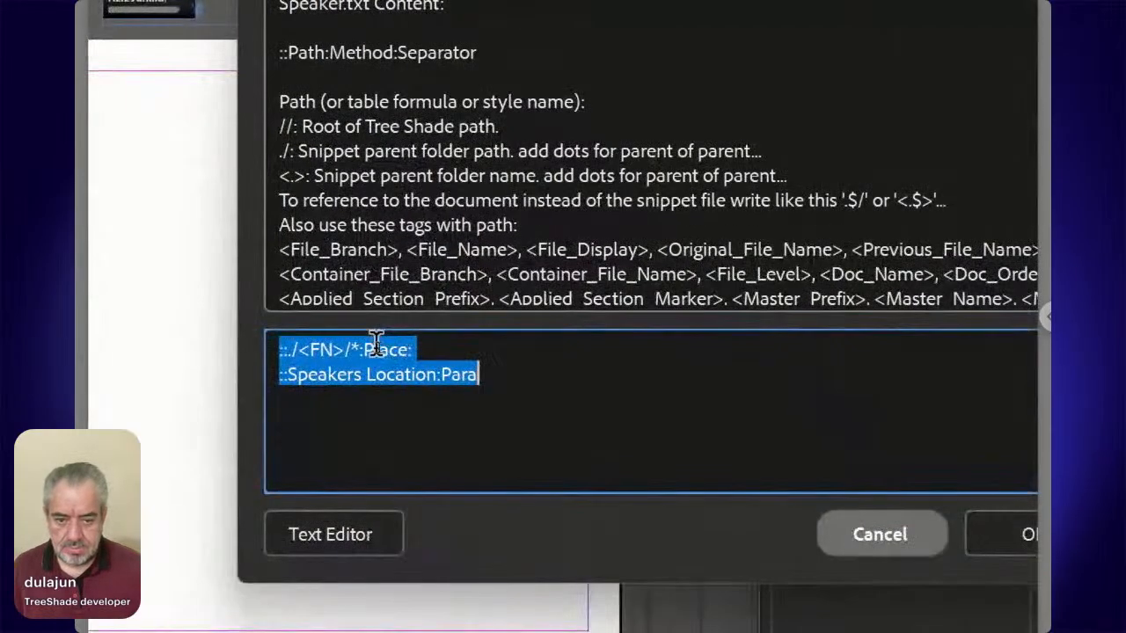
{"action": "left_click", "coordinate": [378, 347]}
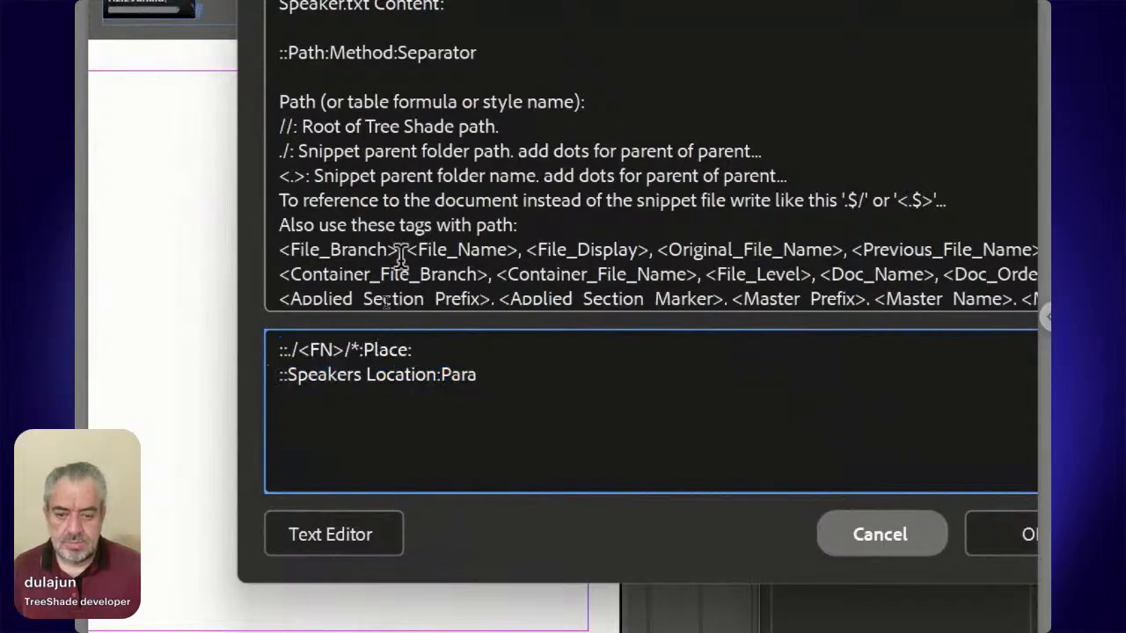
{"action": "key", "text": "Left"}
{"action": "key", "text": "Left"}
{"action": "key", "text": "Left"}
{"action": "key", "text": "Left"}
{"action": "key", "text": "Left"}
{"action": "key", "text": "Left"}
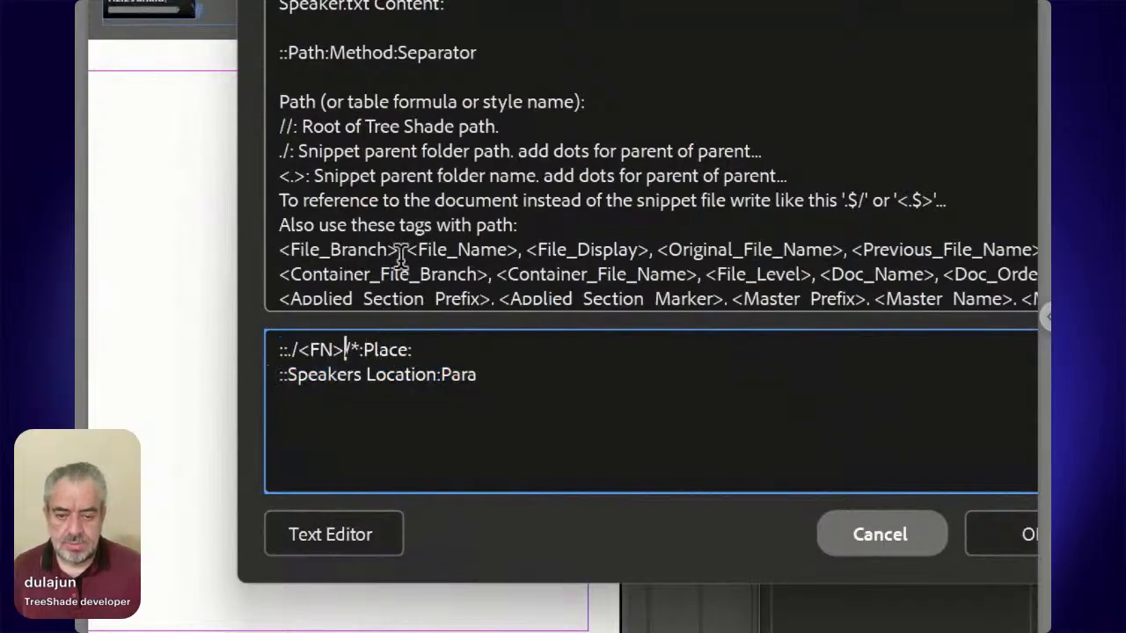
{"action": "key", "text": "Right"}
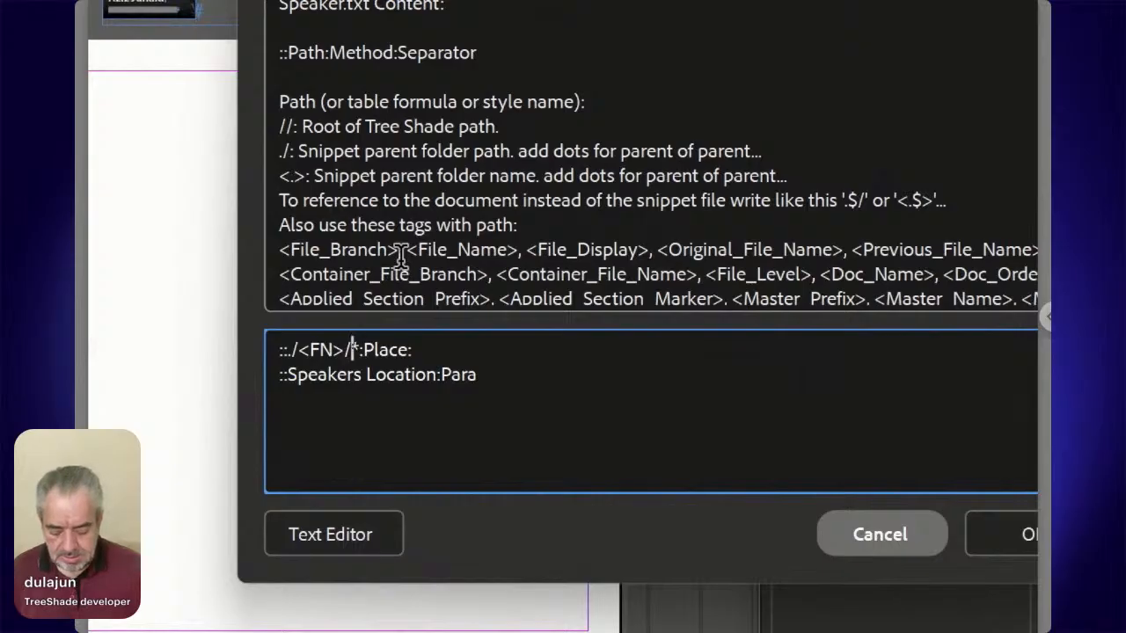
{"action": "type", "text": "ID"}
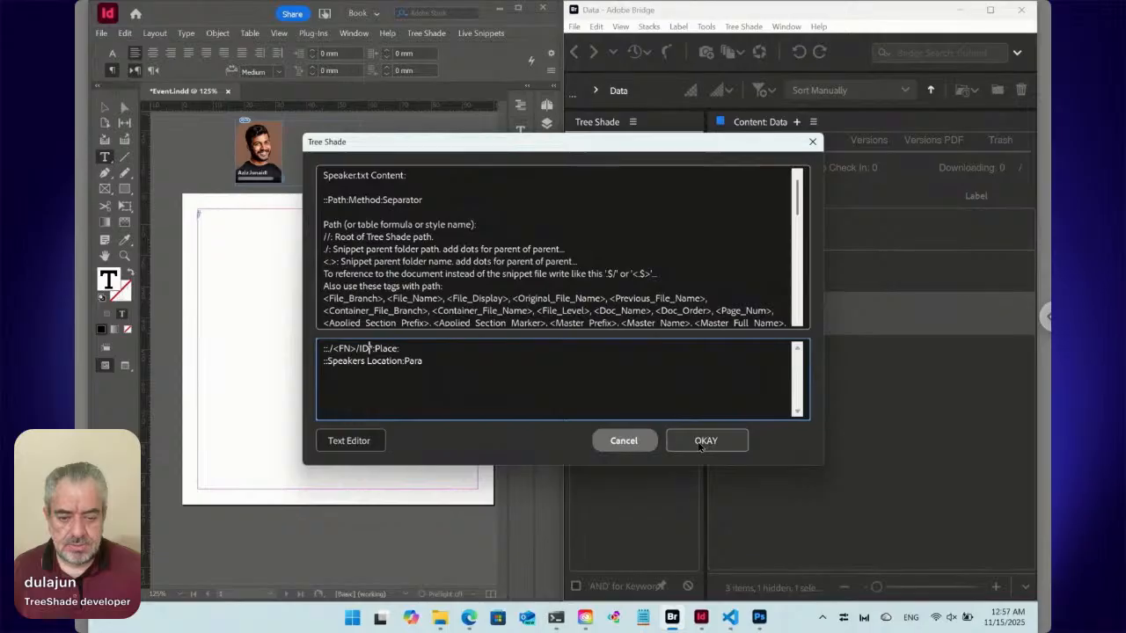
{"action": "left_click", "coordinate": [700, 446]}
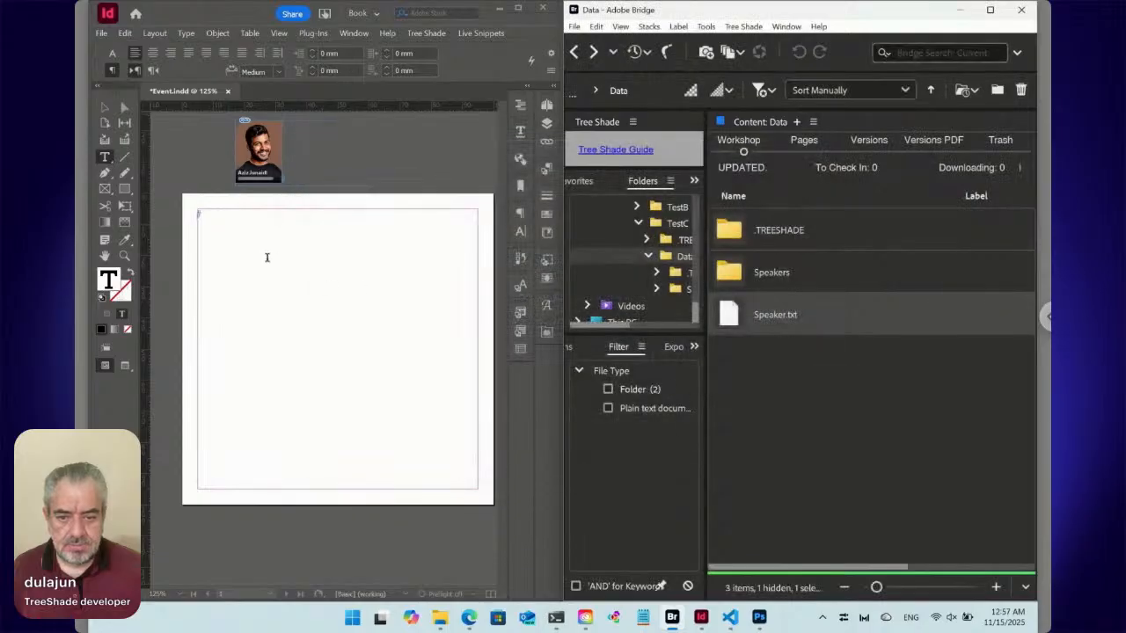
Test placing the edited Speaker.txt into the InDesign text frame from Bridge, and remove the placed snippet.
{"action": "right_click", "coordinate": [731, 321]}
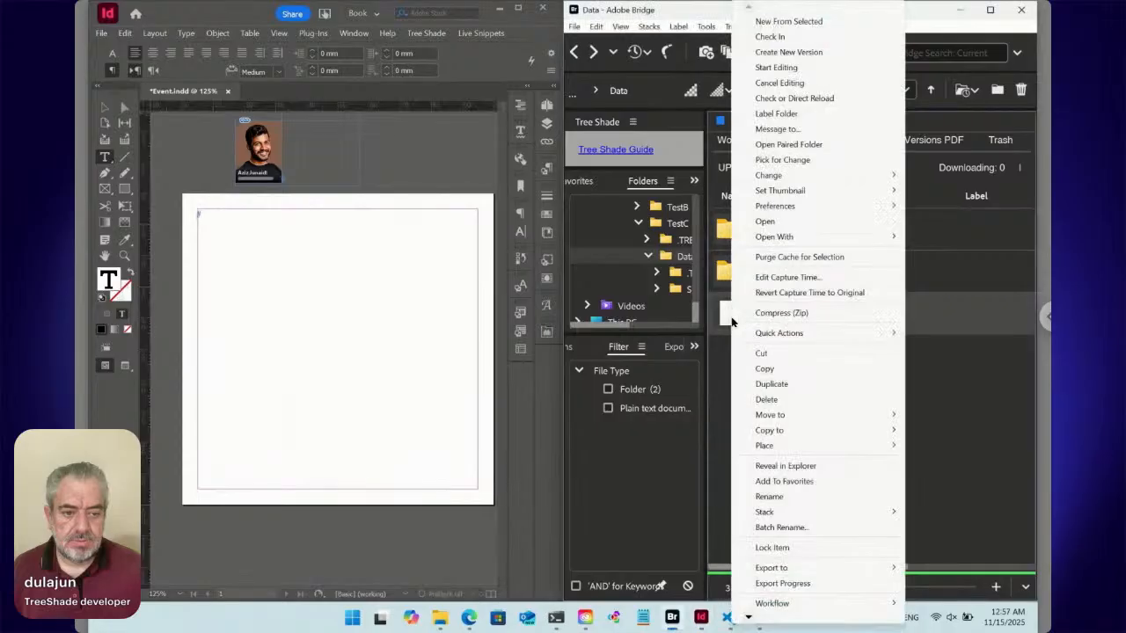
{"action": "mouse_move", "coordinate": [792, 446]}
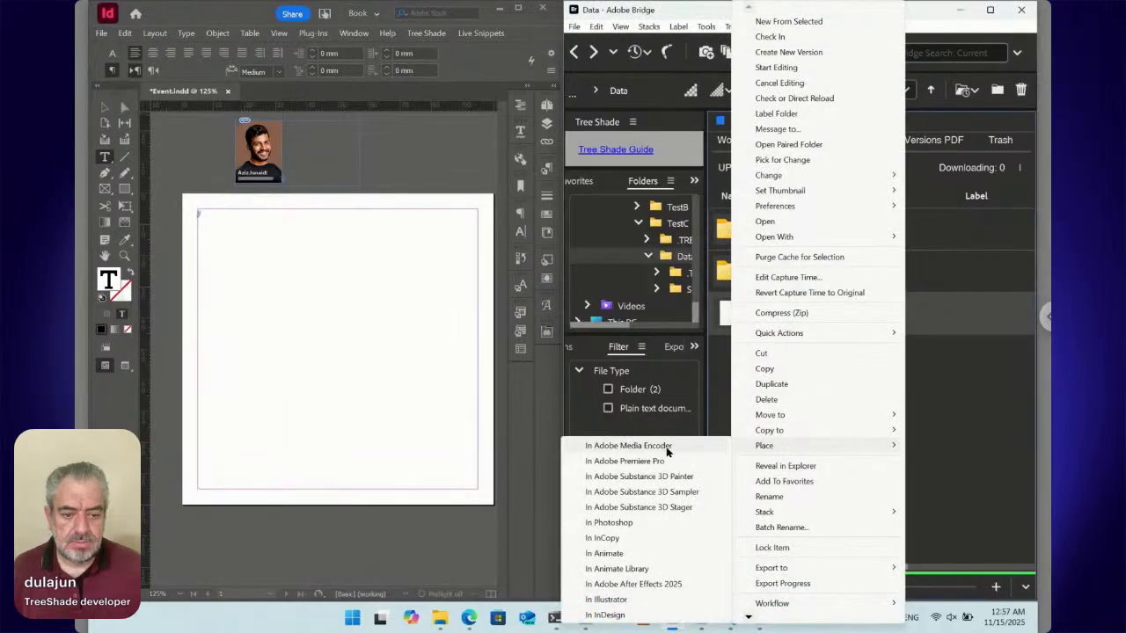
{"action": "left_click", "coordinate": [642, 620]}
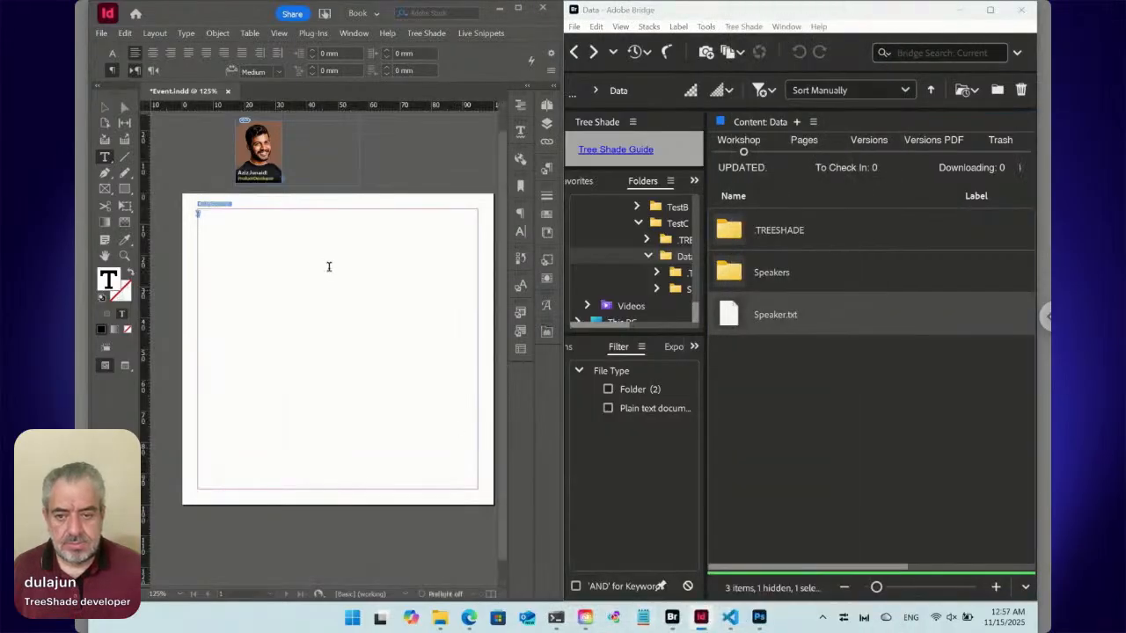
{"action": "left_click", "coordinate": [214, 203]}
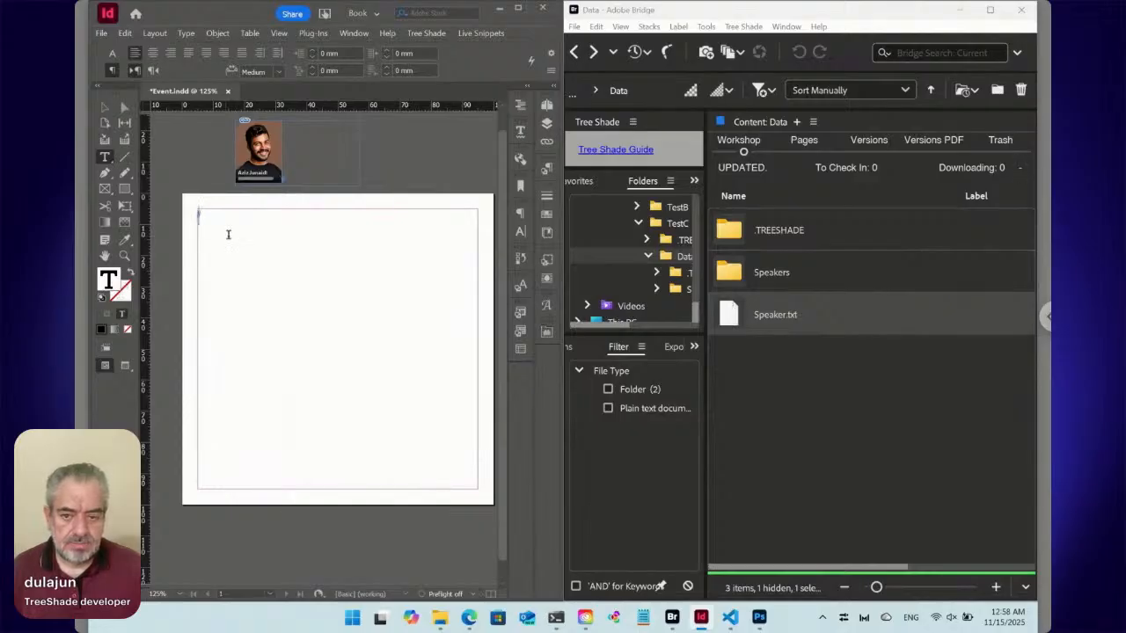
Show the Speakers folder in Bridge, start placing a live snippet in the InDesign text frame, and prefix the phrase Data/Speaker with #/1::.$/.
{"action": "double_click", "coordinate": [760, 280]}
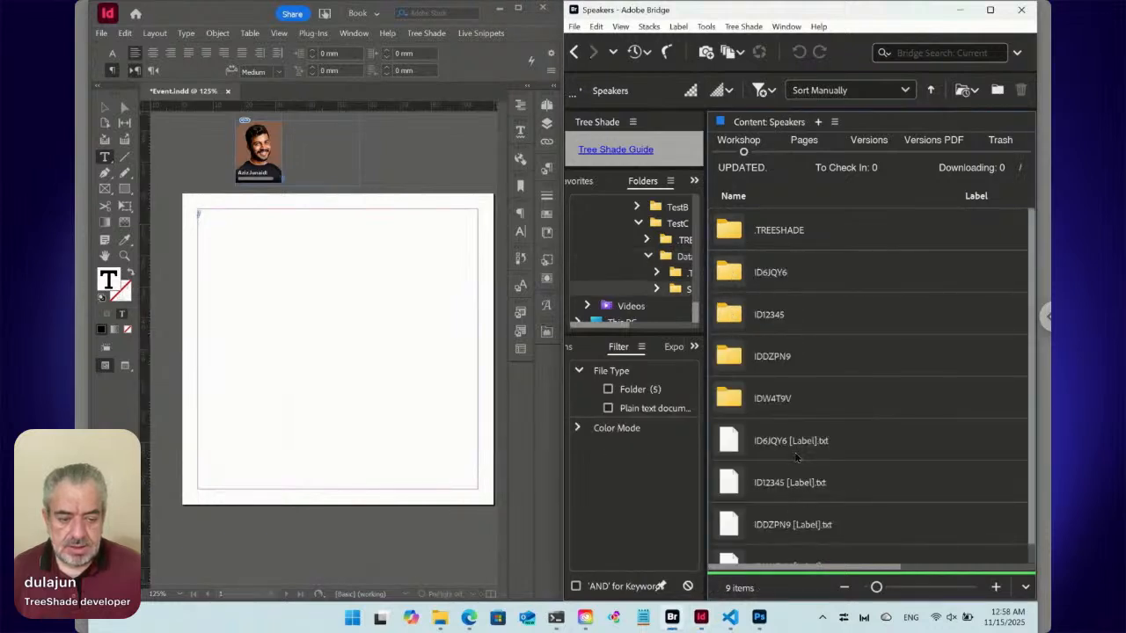
{"action": "left_click", "coordinate": [211, 221]}
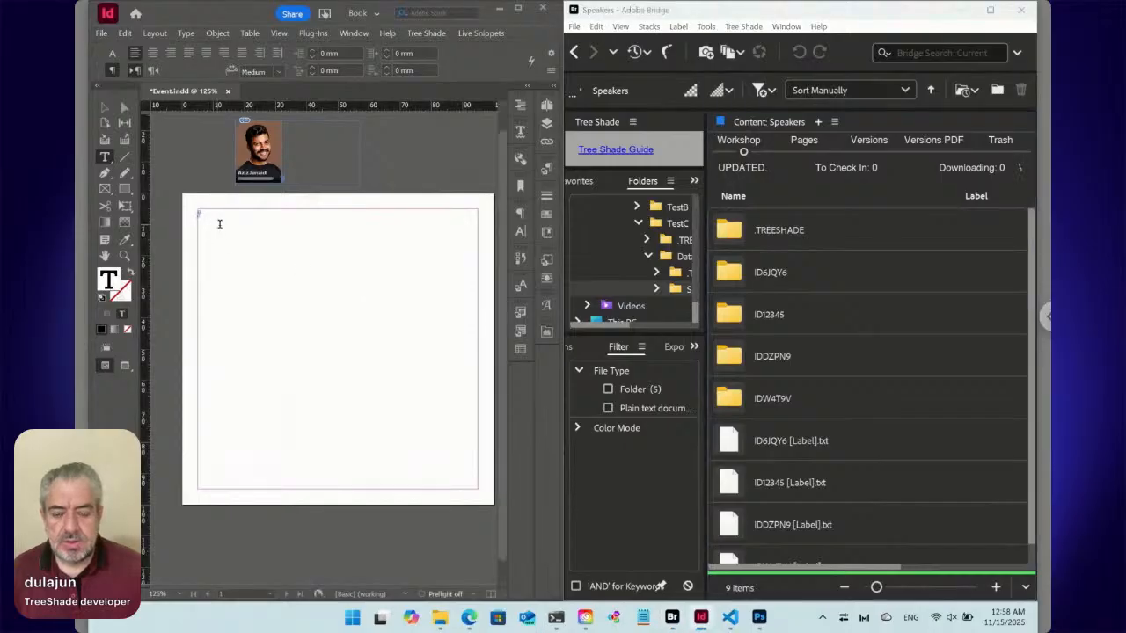
{"action": "left_click", "coordinate": [481, 33]}
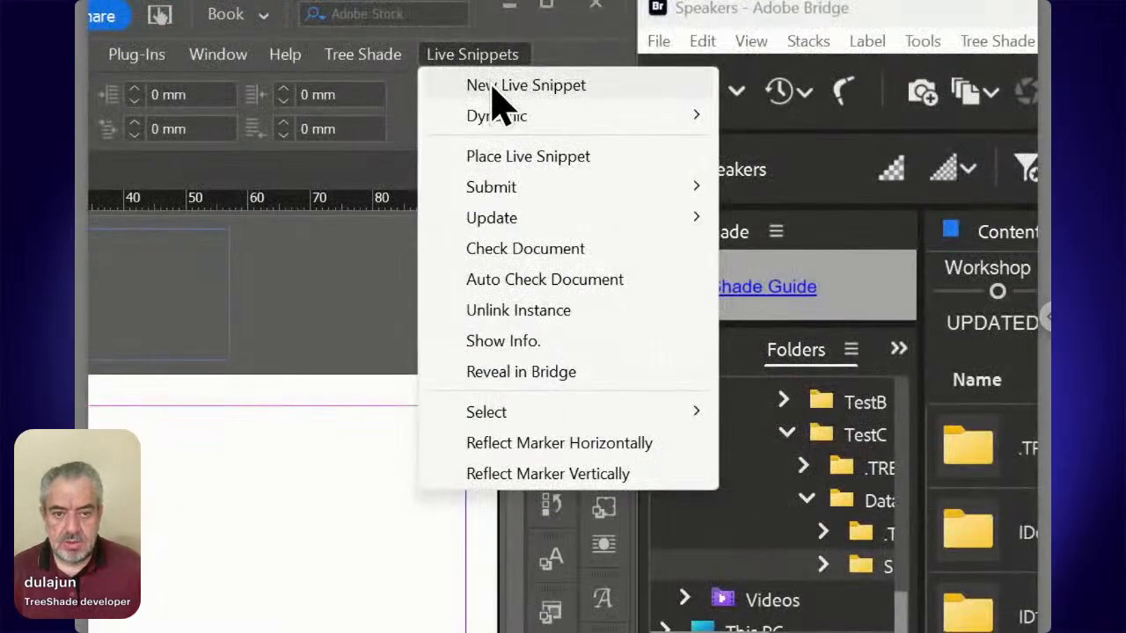
{"action": "left_click", "coordinate": [491, 88]}
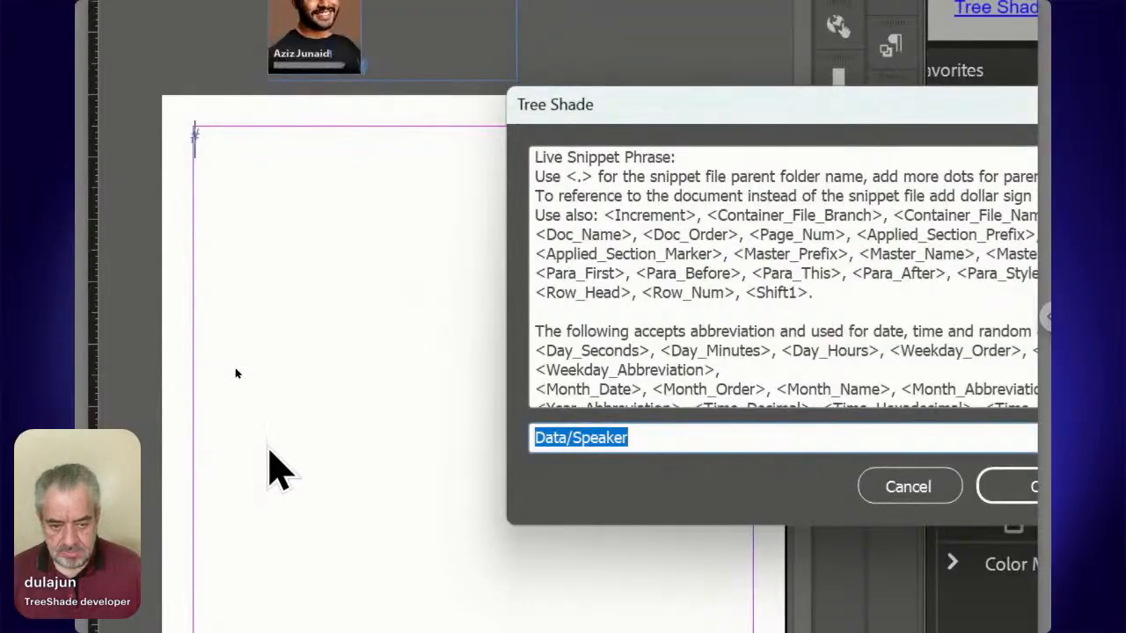
{"action": "key", "text": "Home"}
{"action": "type", "text": "#"}
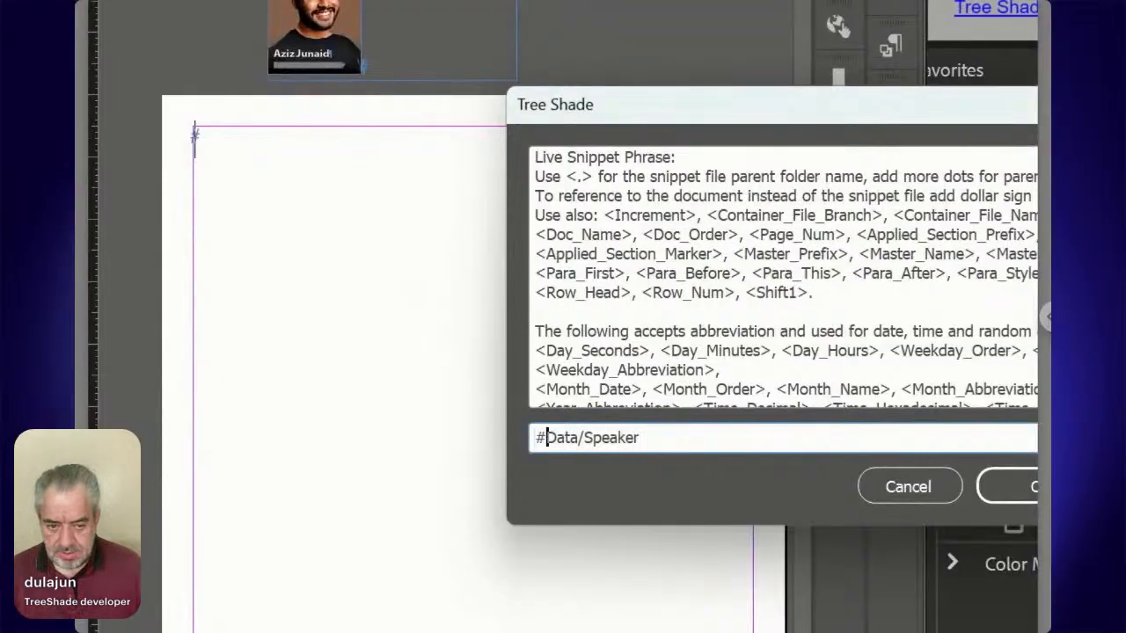
{"action": "type", "text": "/1"}
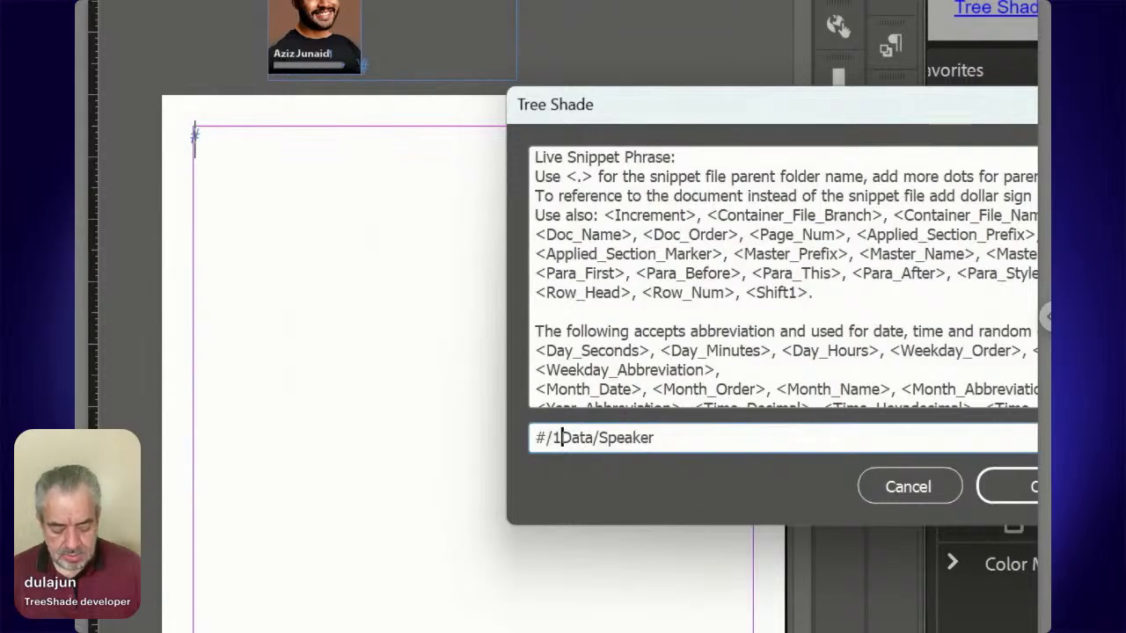
{"action": "type", "text": "::"}
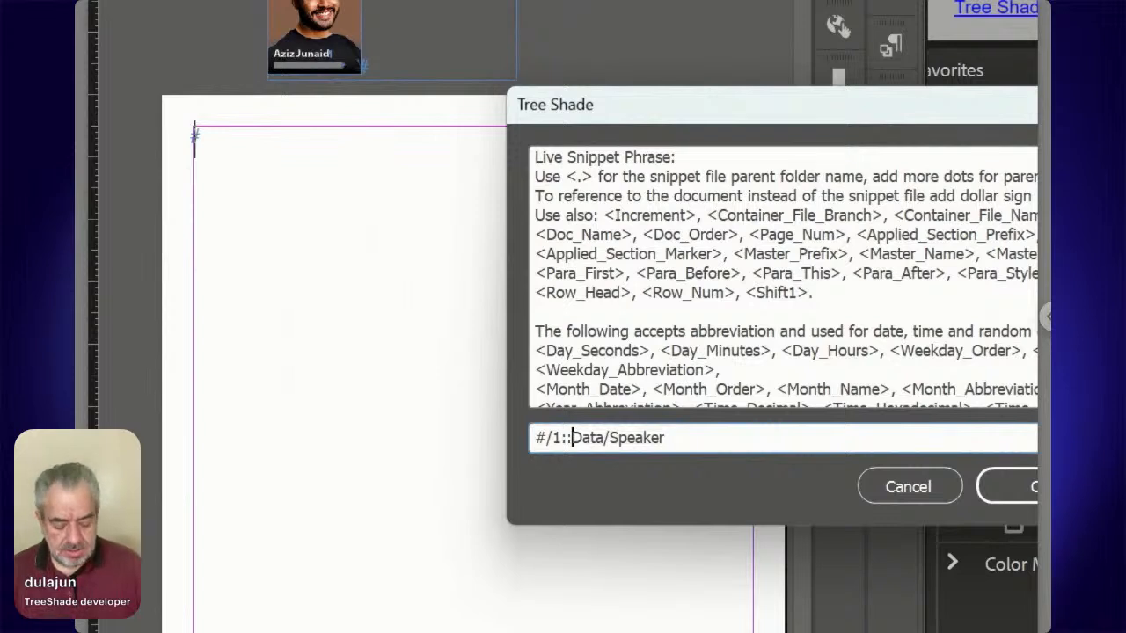
{"action": "type", "text": "."}
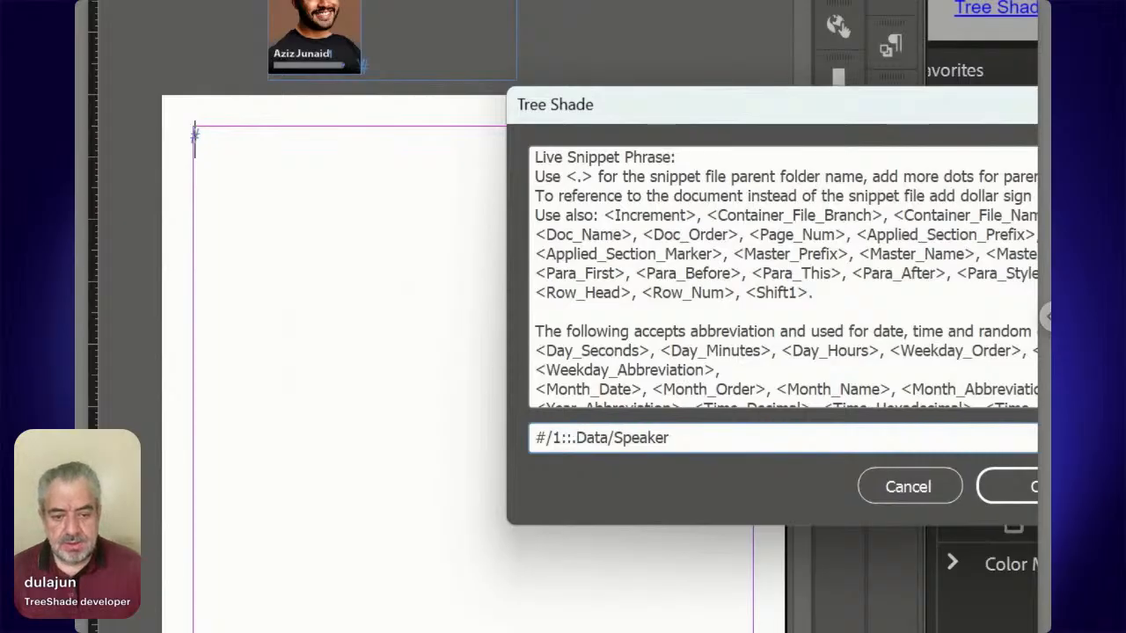
{"action": "type", "text": "$/"}
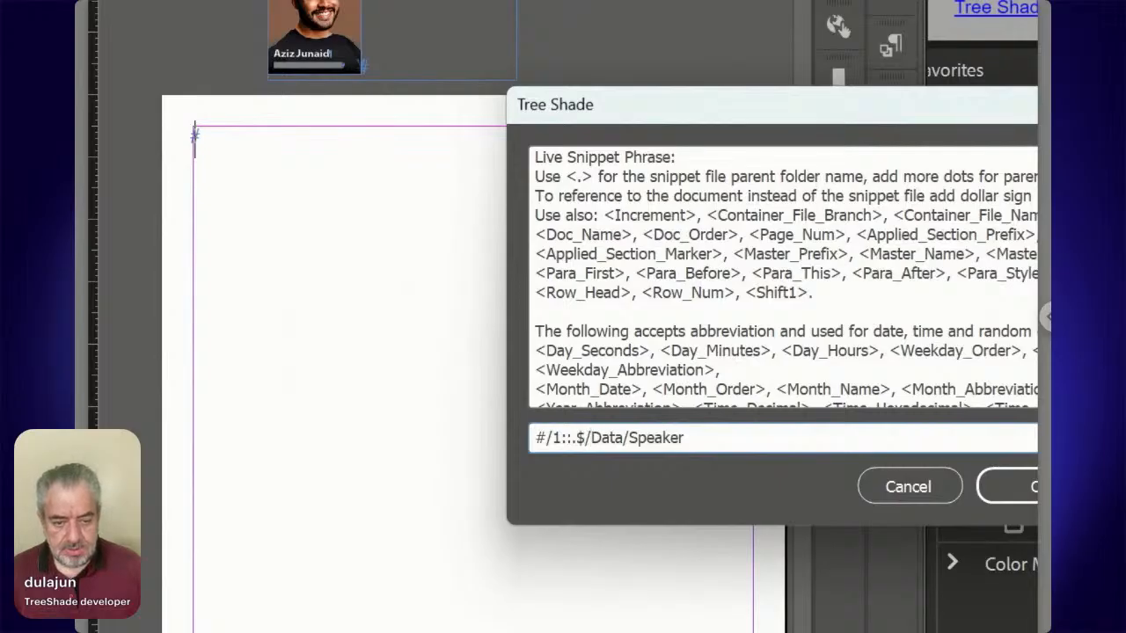
Complete the live snippet phrase as #/1::.$/Data/Speakers/ID*:Place: and place the snippets in the text frame.
{"action": "key", "text": "Left"}
{"action": "key", "text": "Left"}
{"action": "key", "text": "BackSpace"}
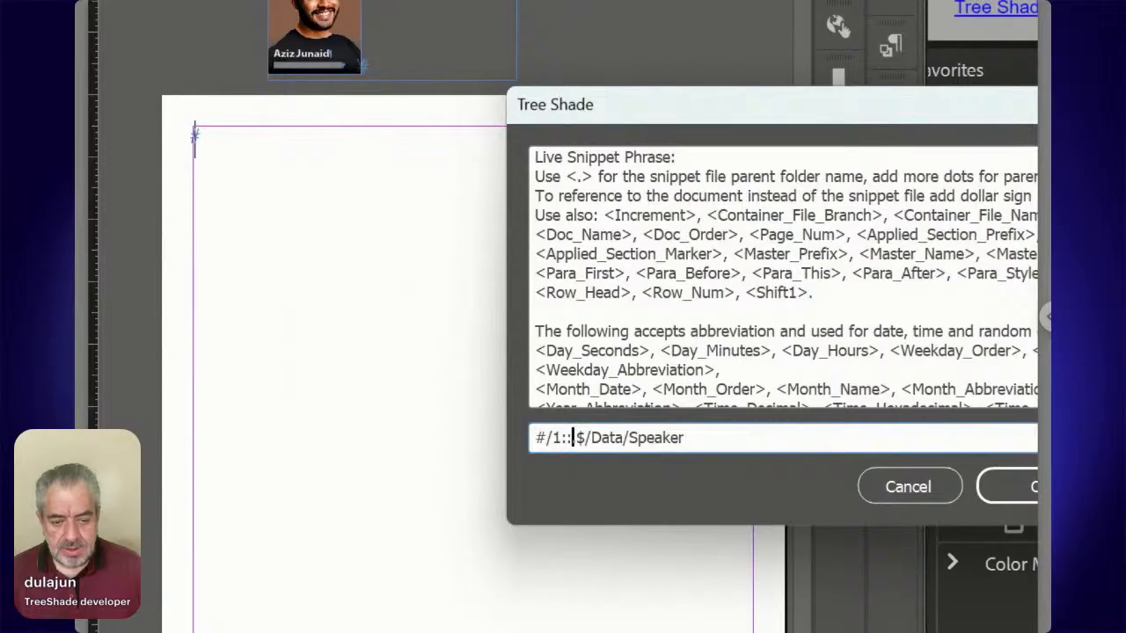
{"action": "key", "text": "Right"}
{"action": "key", "text": "Right"}
{"action": "key", "text": "shift+Left"}
{"action": "key", "text": "shift+Left"}
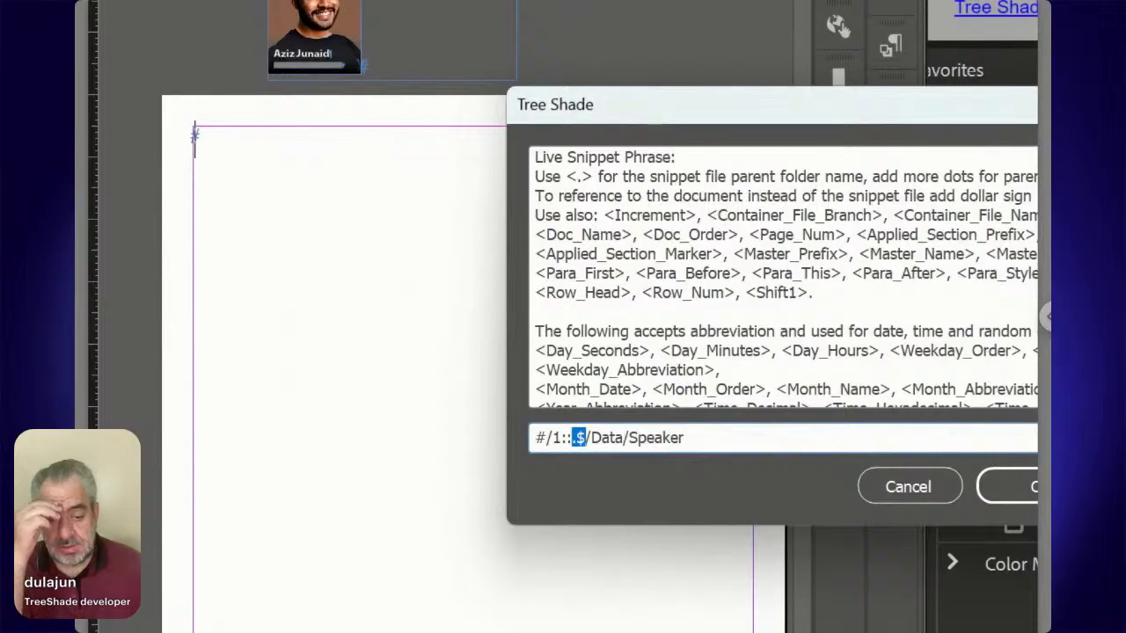
{"action": "key", "text": "shift+Right"}
{"action": "key", "text": "shift+Right"}
{"action": "key", "text": "Right"}
{"action": "key", "text": "Right"}
{"action": "key", "text": "Right"}
{"action": "key", "text": "Right"}
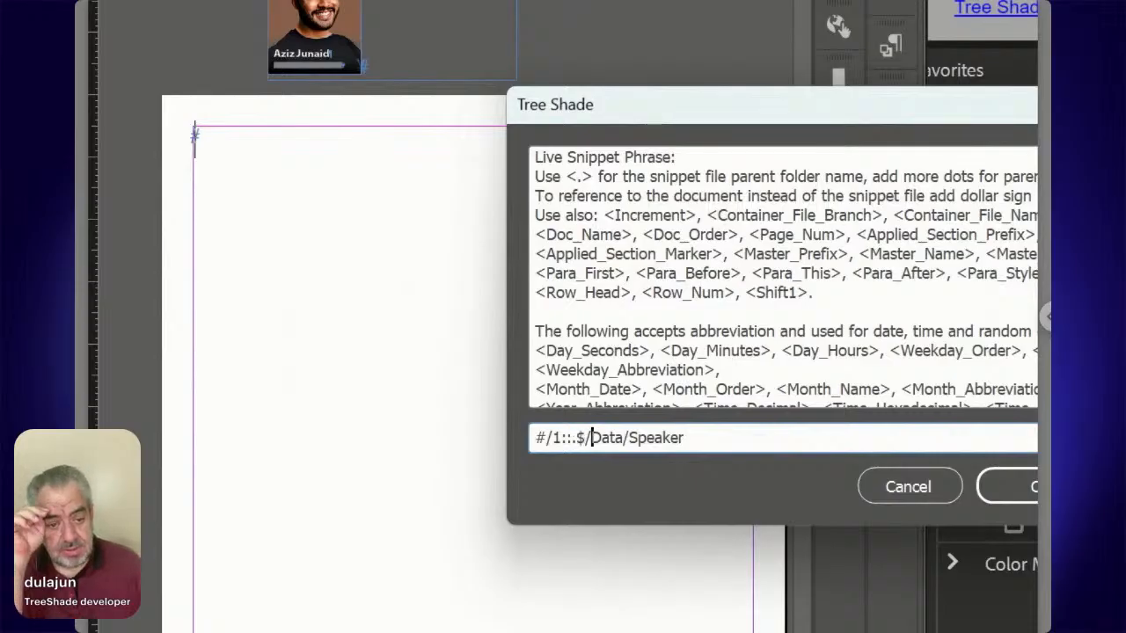
{"action": "key", "text": "Right"}
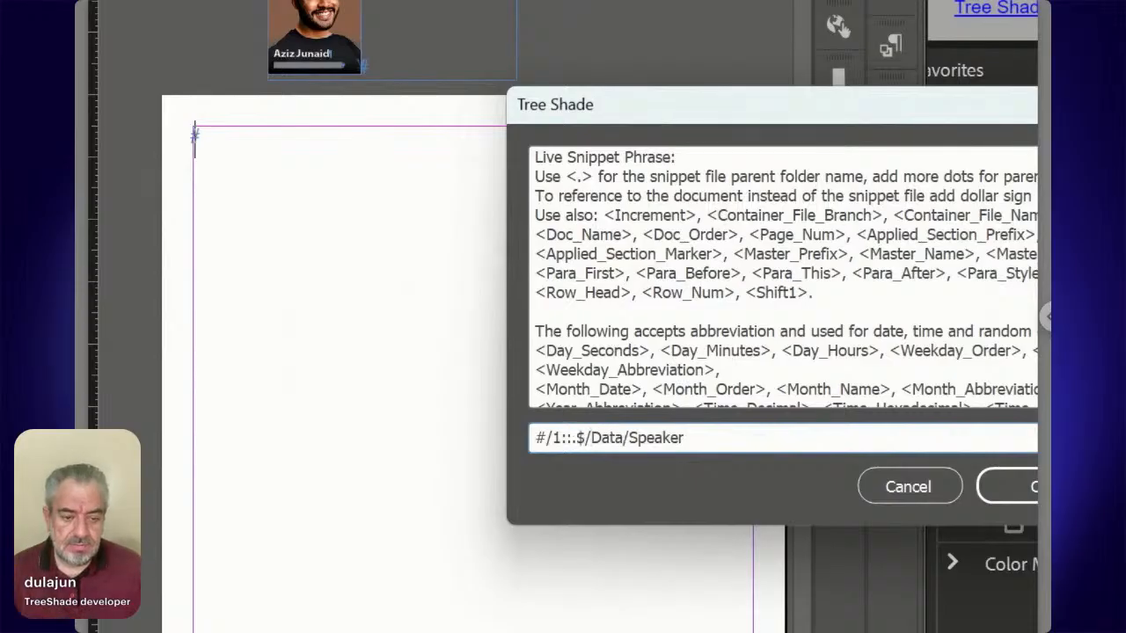
{"action": "key", "text": "Right"}
{"action": "key", "text": "Right"}
{"action": "key", "text": "Right"}
{"action": "key", "text": "Right"}
{"action": "key", "text": "Right"}
{"action": "key", "text": "Right"}
{"action": "key", "text": "Right"}
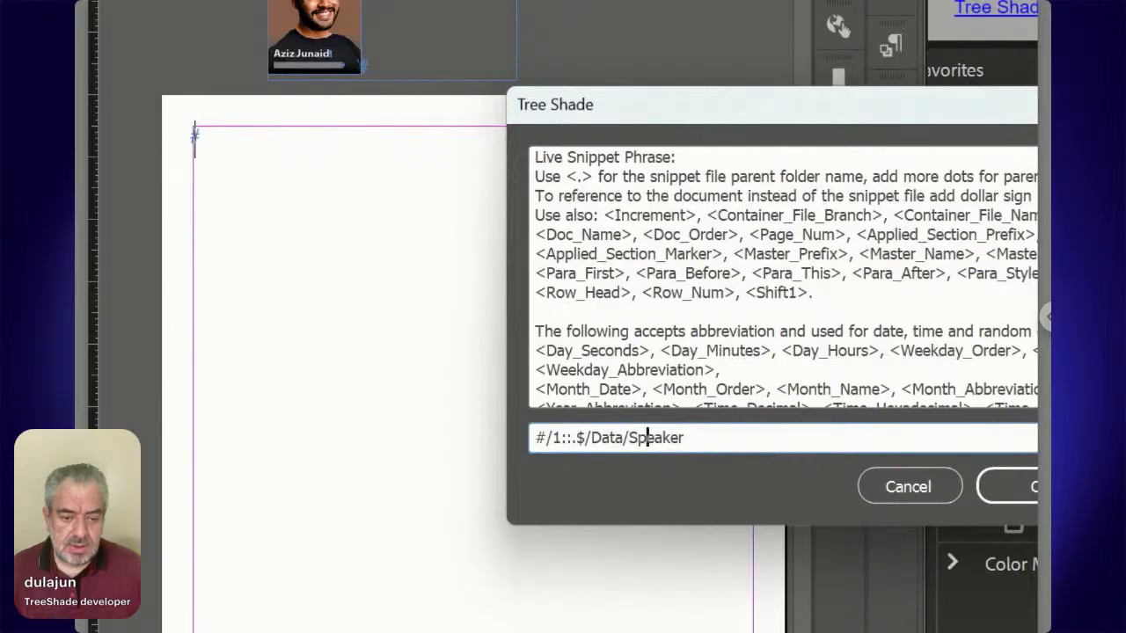
{"action": "type", "text": "s"}
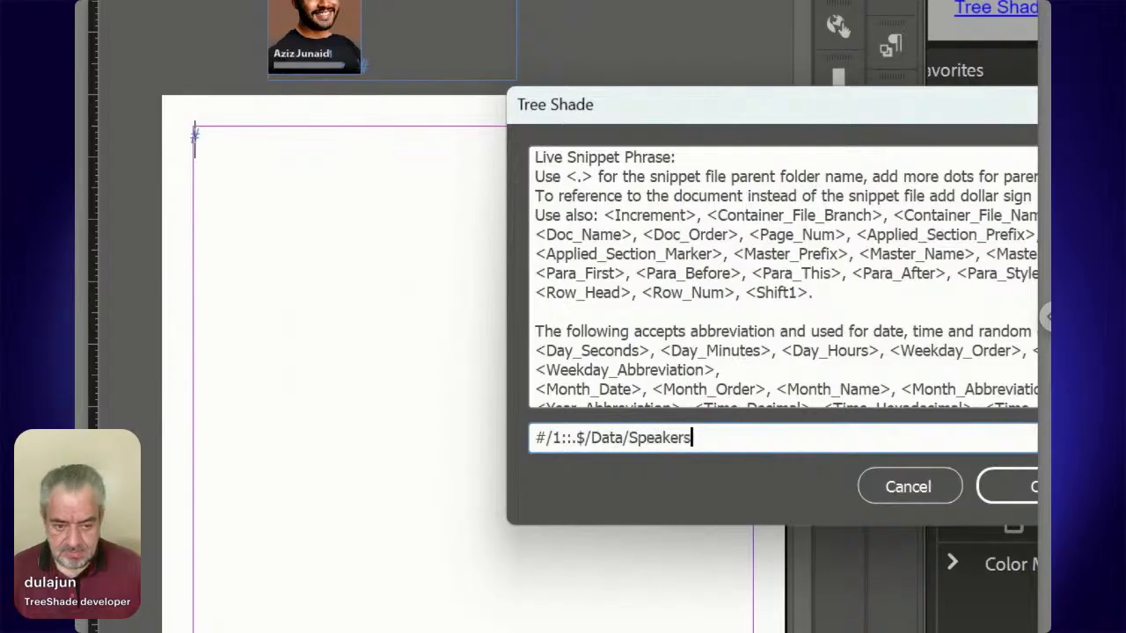
{"action": "type", "text": "/ID"}
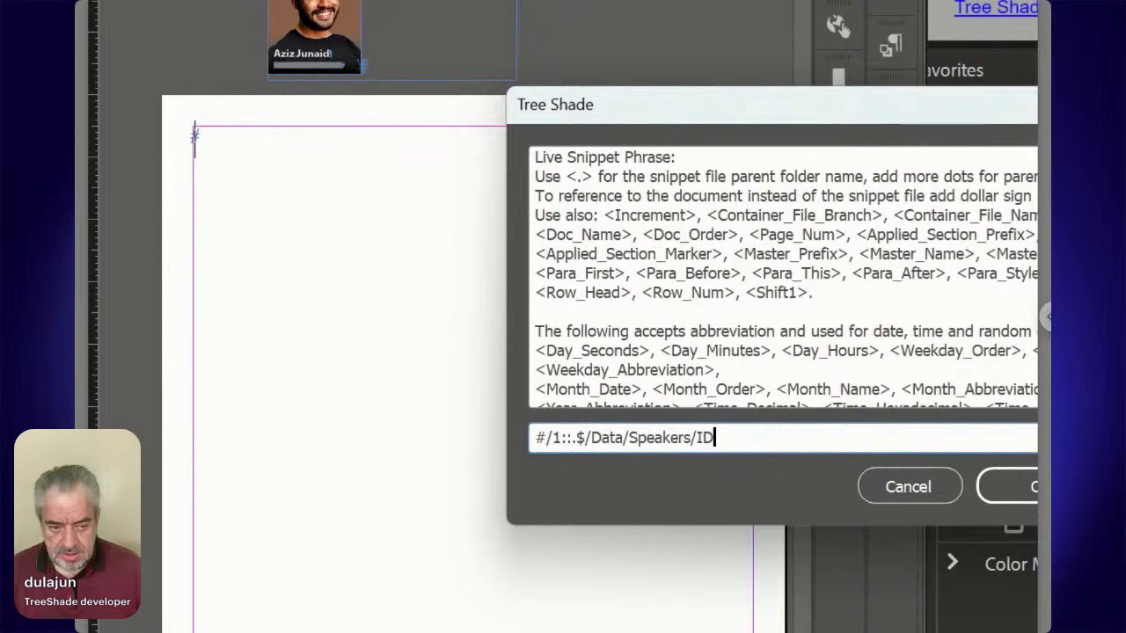
{"action": "type", "text": "*"}
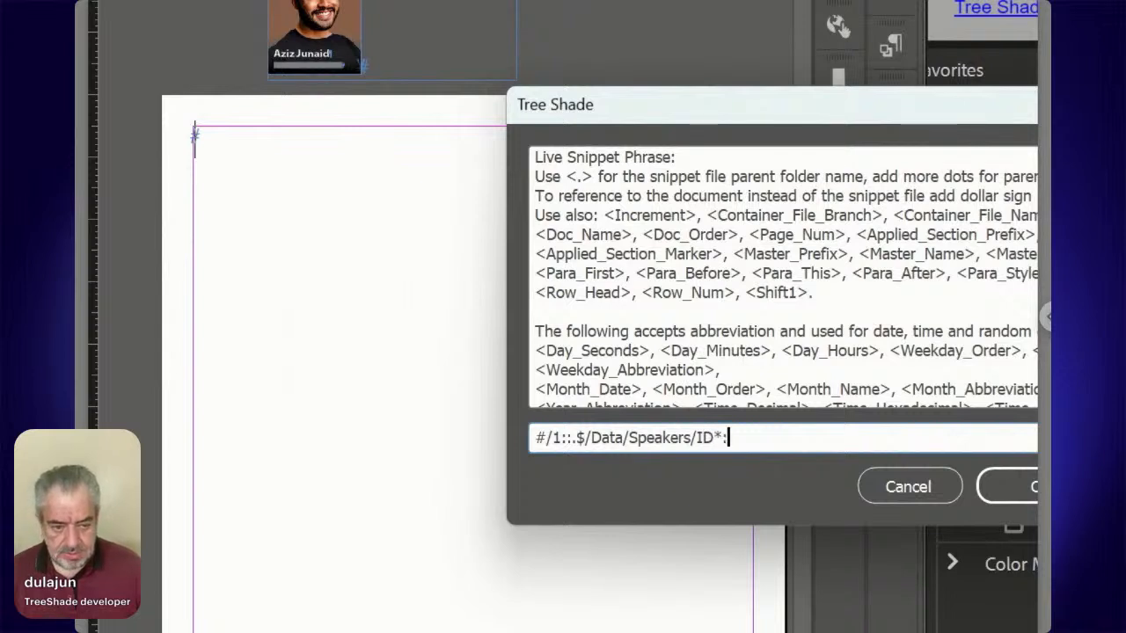
{"action": "type", "text": ":Place:"}
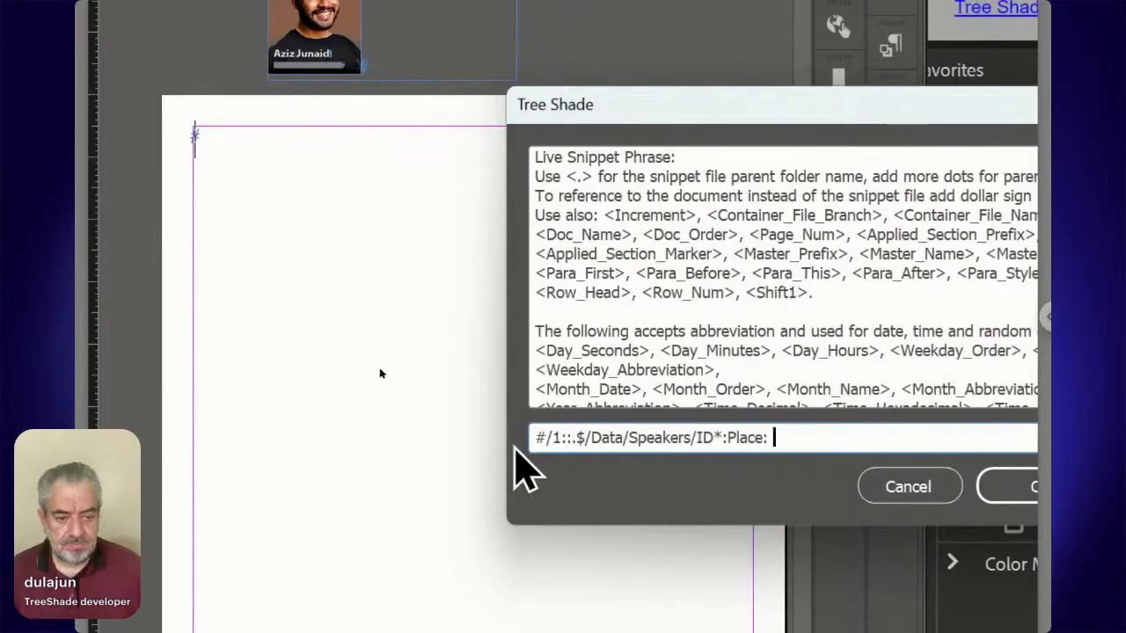
{"action": "left_click", "coordinate": [924, 491]}
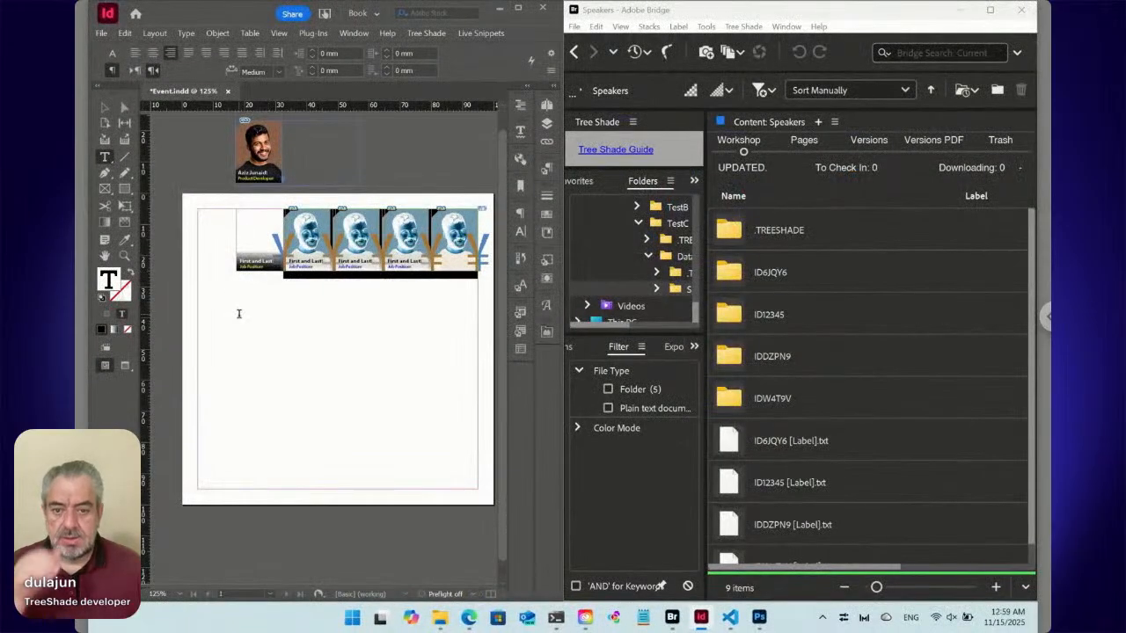
Apply the Speakers Location paragraph style to the placed speaker snippets and inspect them in the text frame.
{"action": "left_click", "coordinate": [546, 168]}
{"action": "left_click", "coordinate": [426, 215]}
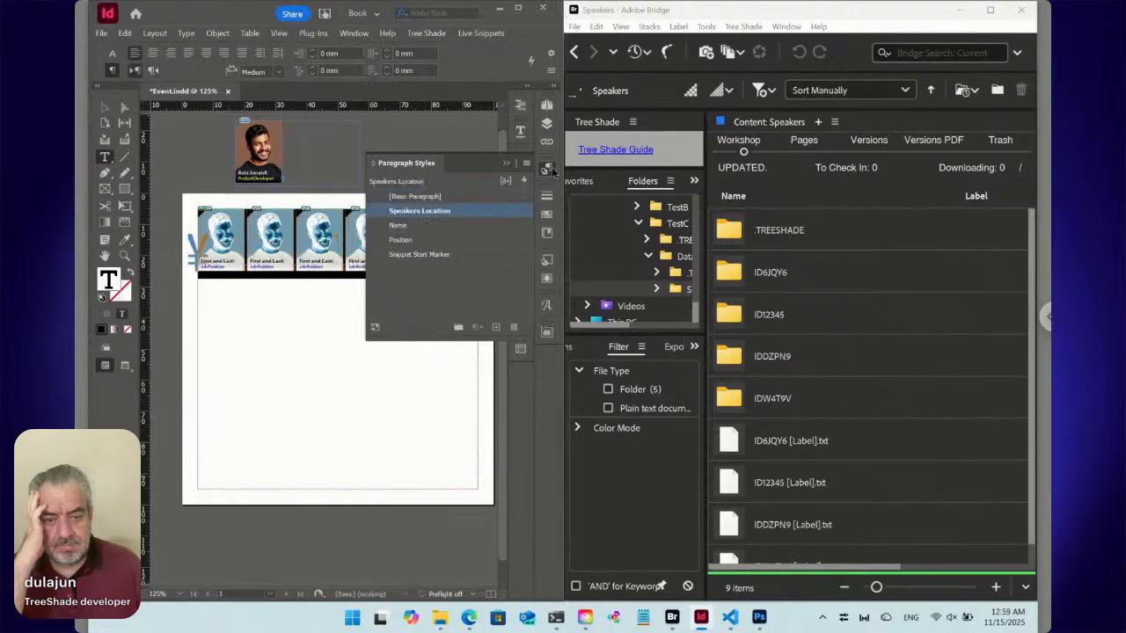
{"action": "left_click", "coordinate": [396, 256]}
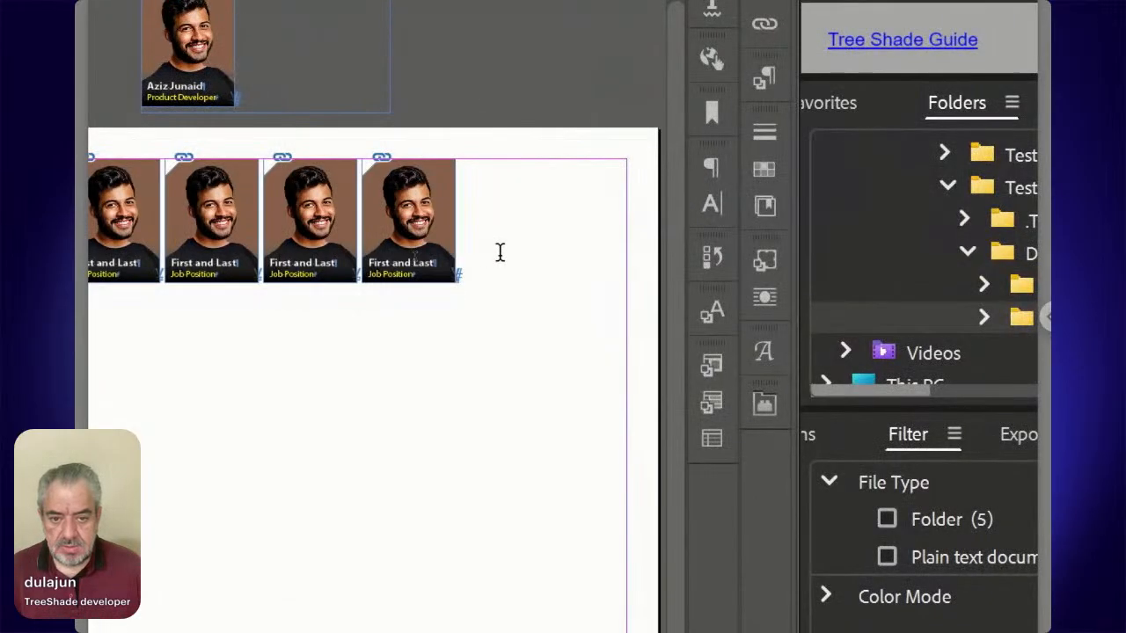
{"action": "left_click", "coordinate": [500, 253]}
{"action": "key", "text": "Left"}
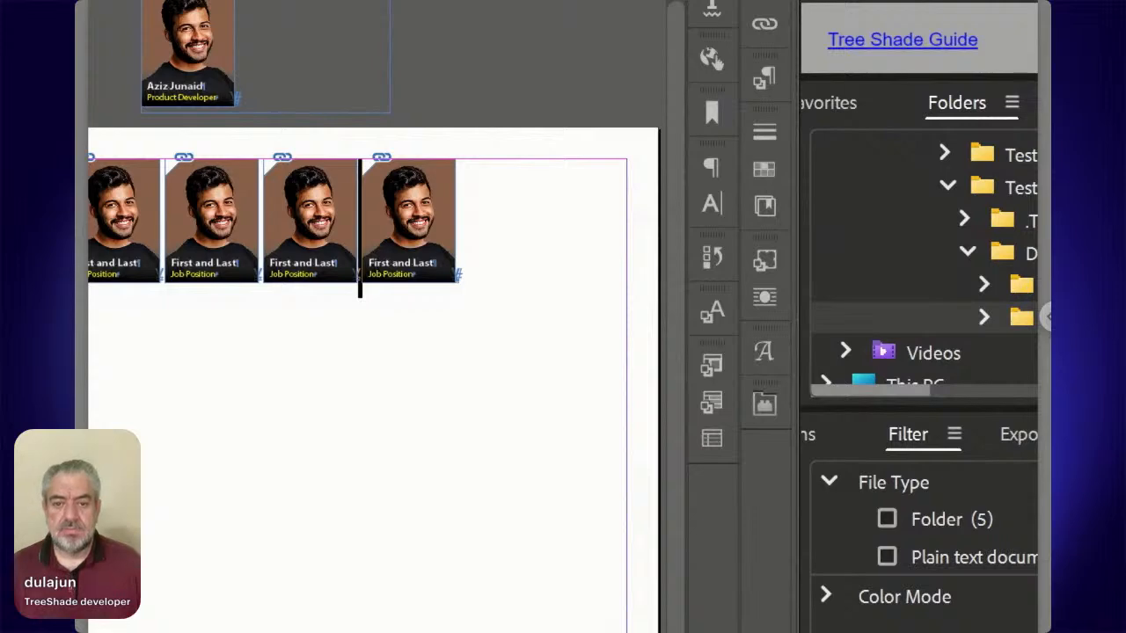
{"action": "key", "text": "ctrl+equal"}
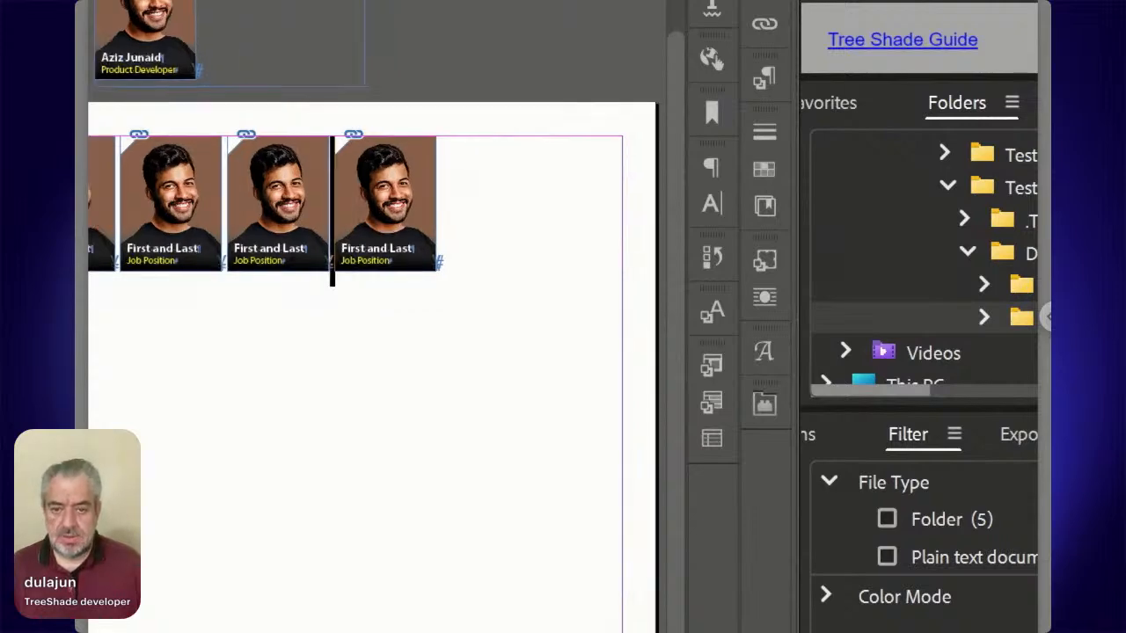
{"action": "key", "text": "ctrl+minus"}
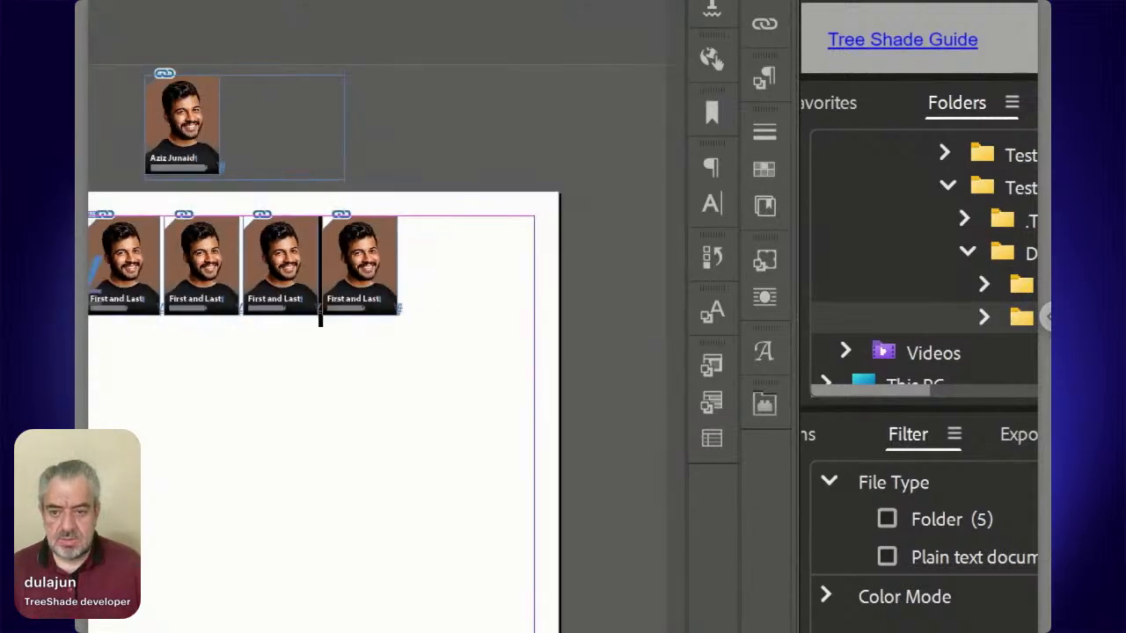
{"action": "key", "text": "ctrl+minus"}
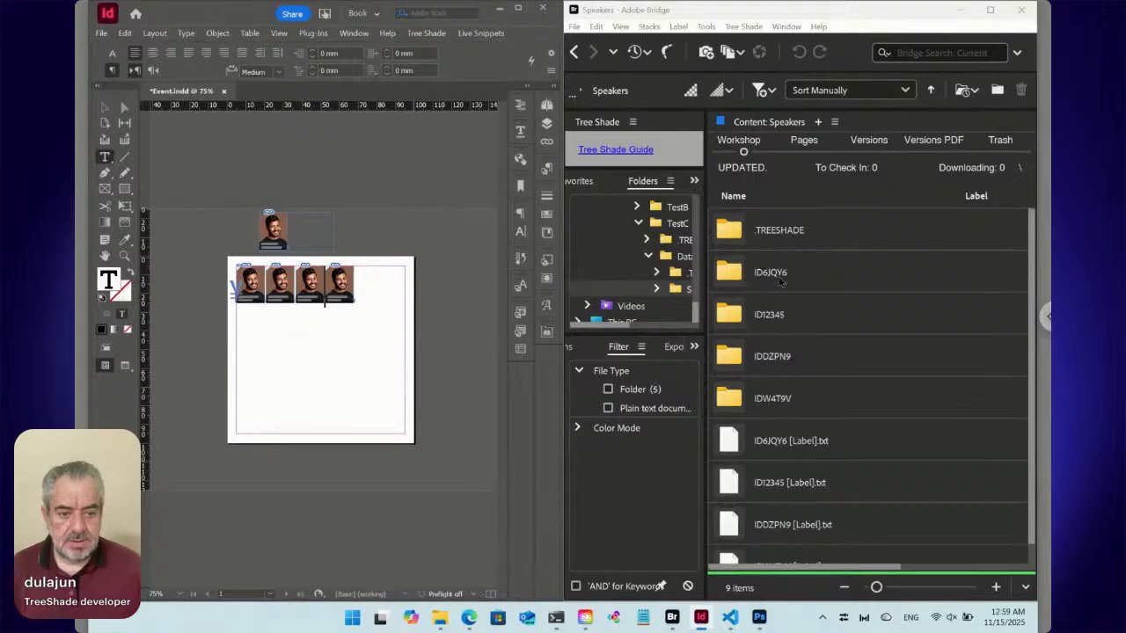
Review the content of Speaker.txt in Bridge's Data folder without changing it.
{"action": "left_click", "coordinate": [574, 53]}
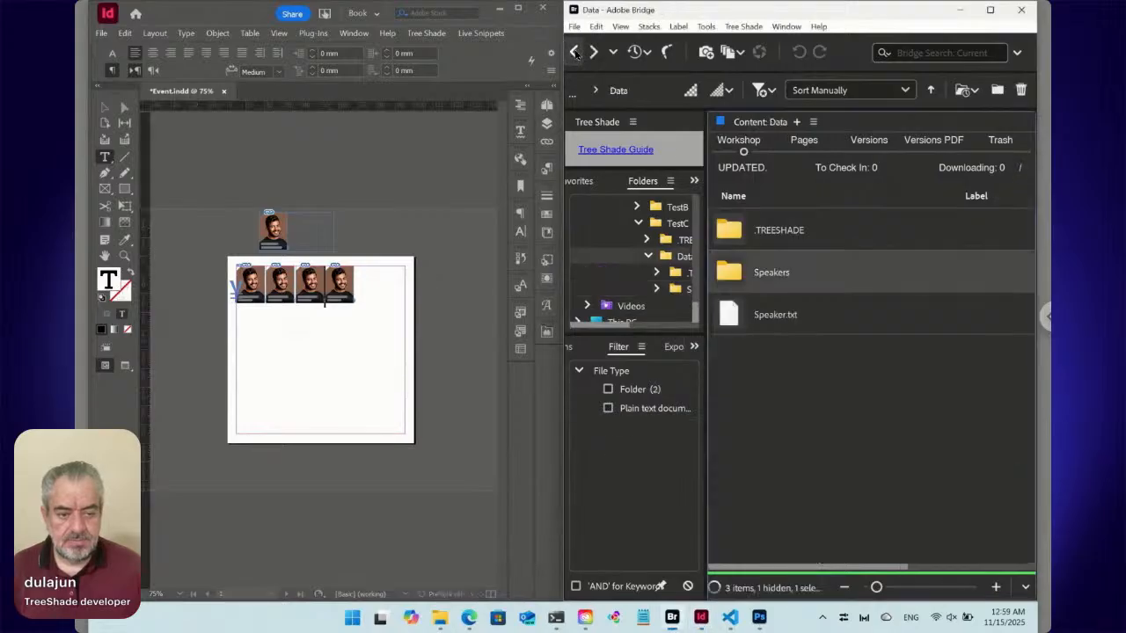
{"action": "left_click", "coordinate": [785, 322]}
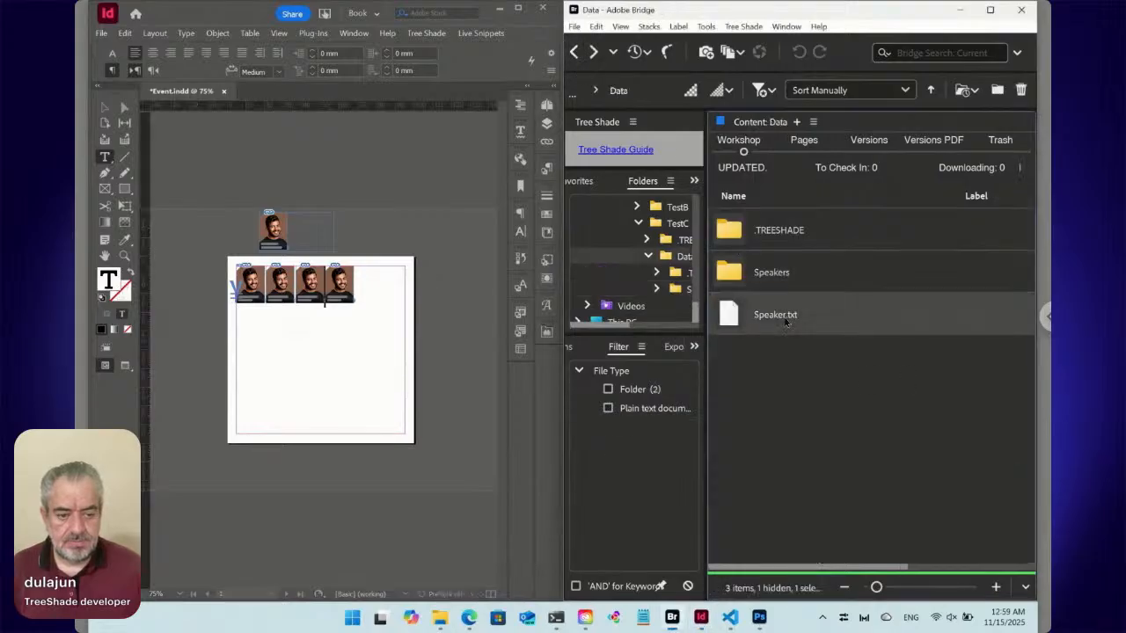
{"action": "double_click", "coordinate": [732, 321]}
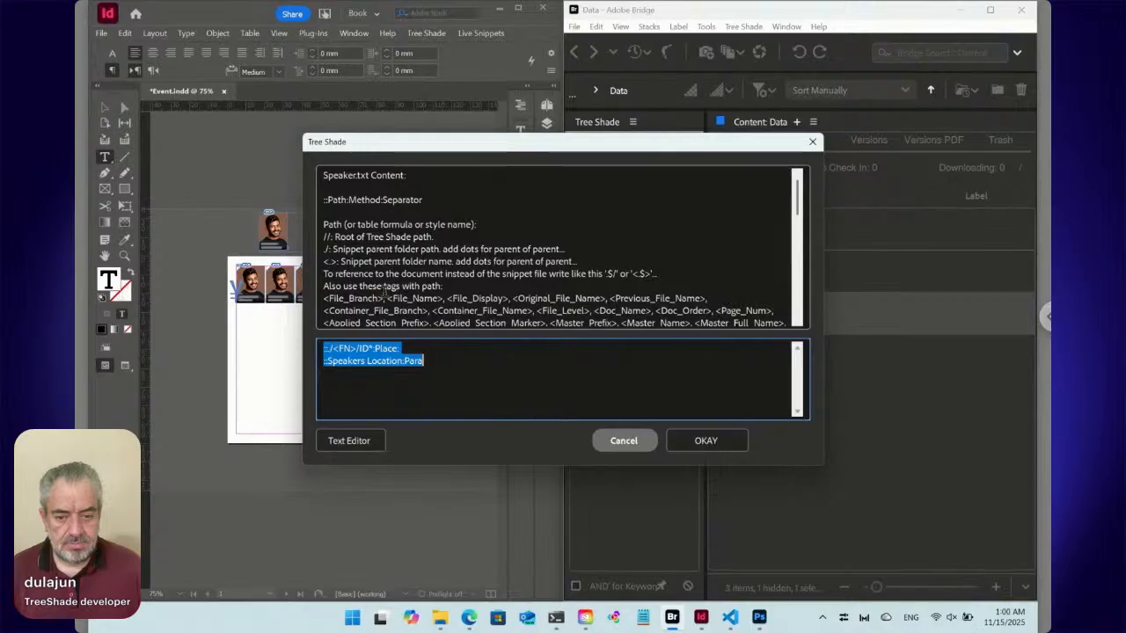
{"action": "left_click_drag", "start_coordinate": [421, 155], "coordinate": [397, 185]}
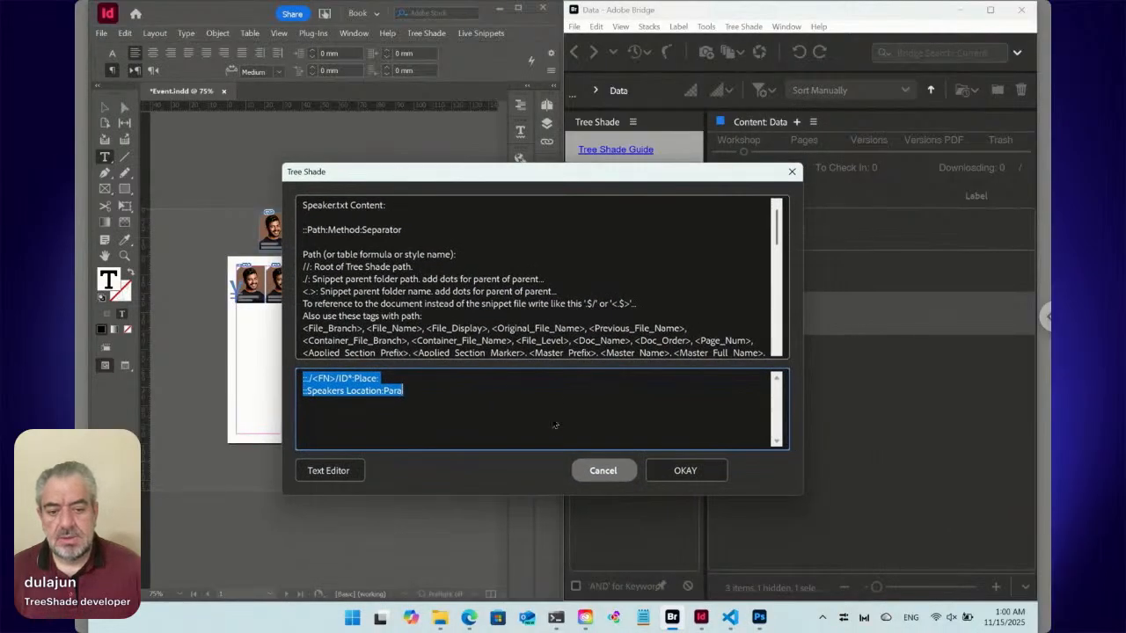
{"action": "left_click", "coordinate": [597, 468]}
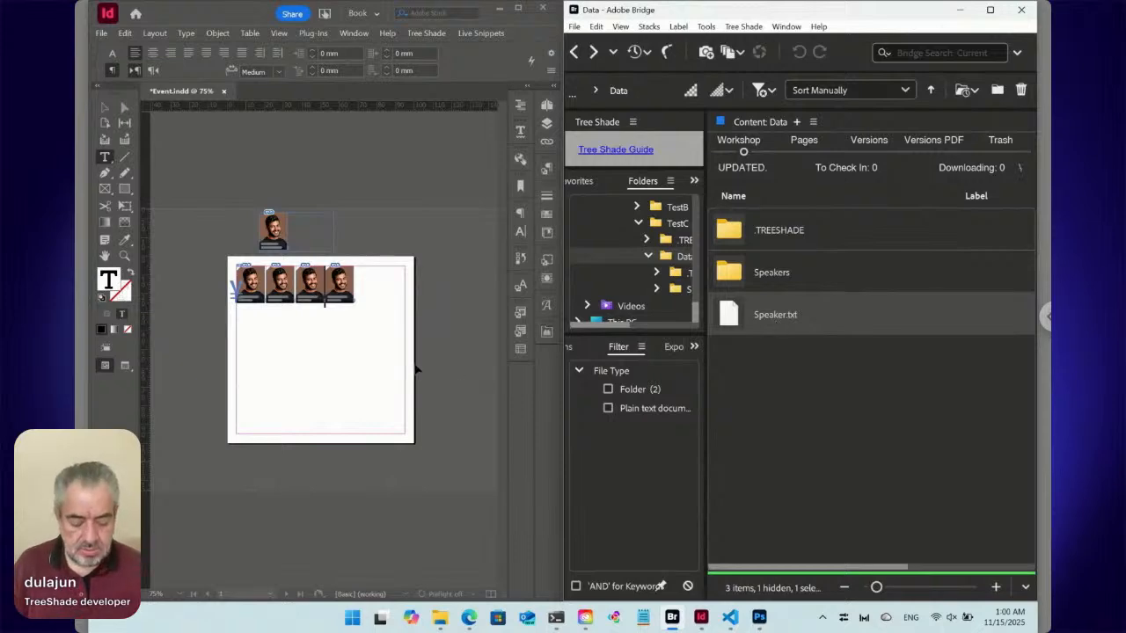
Delete all placed speaker snippets from the InDesign text frame, leaving the files in Bridge's Data folder intact.
{"action": "key", "text": "ctrl+a"}
{"action": "key", "text": "Delete"}
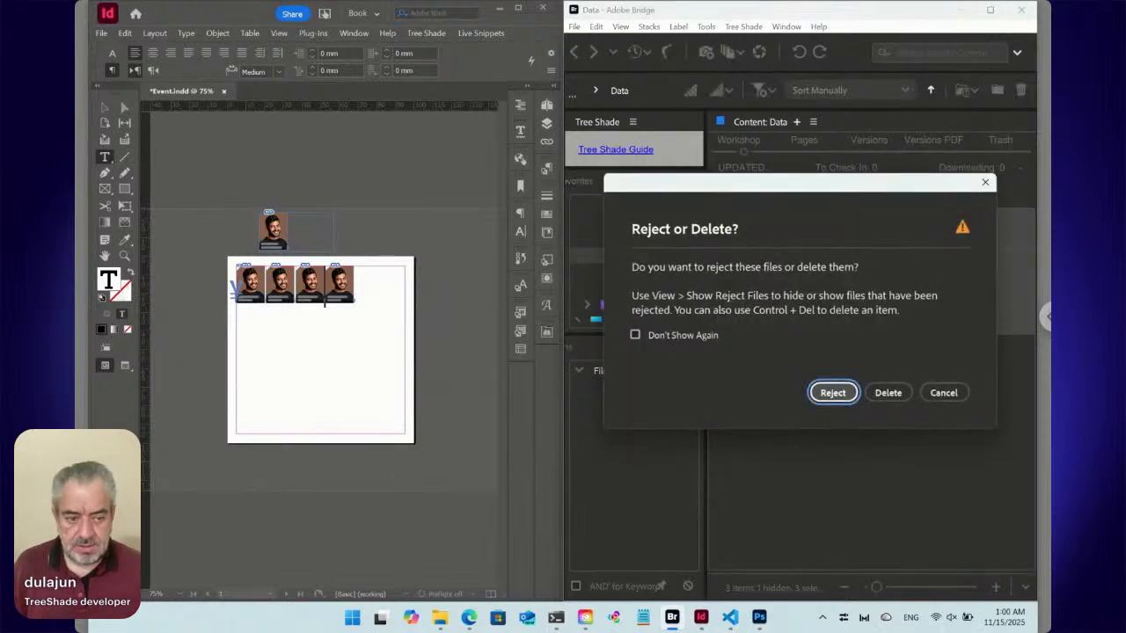
{"action": "left_click", "coordinate": [943, 392]}
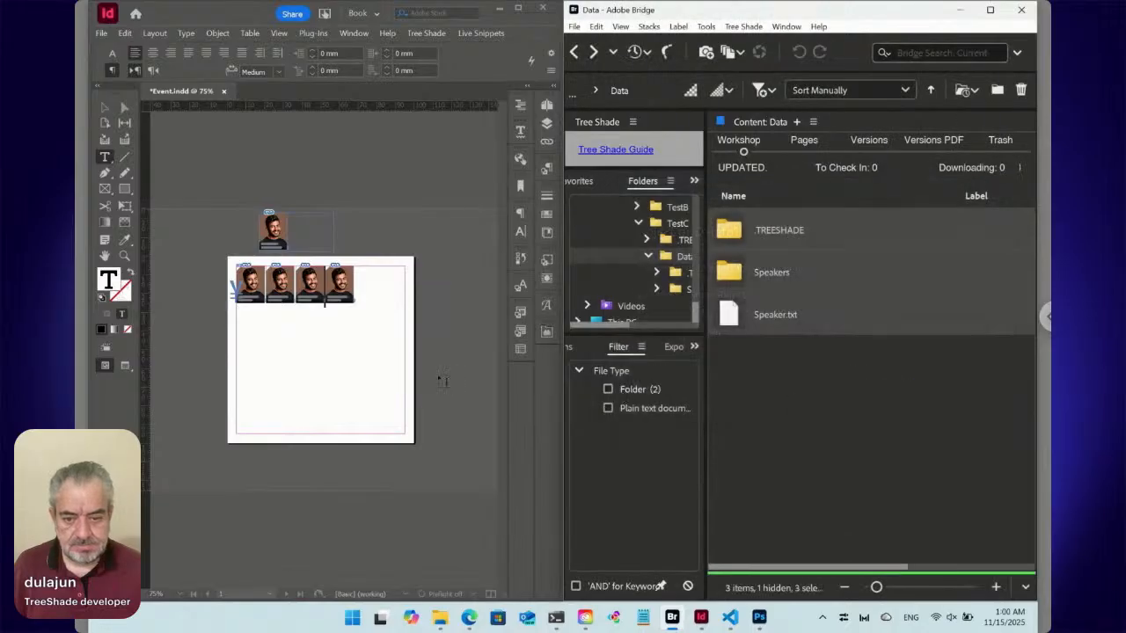
{"action": "left_click", "coordinate": [377, 347]}
{"action": "key", "text": "Delete"}
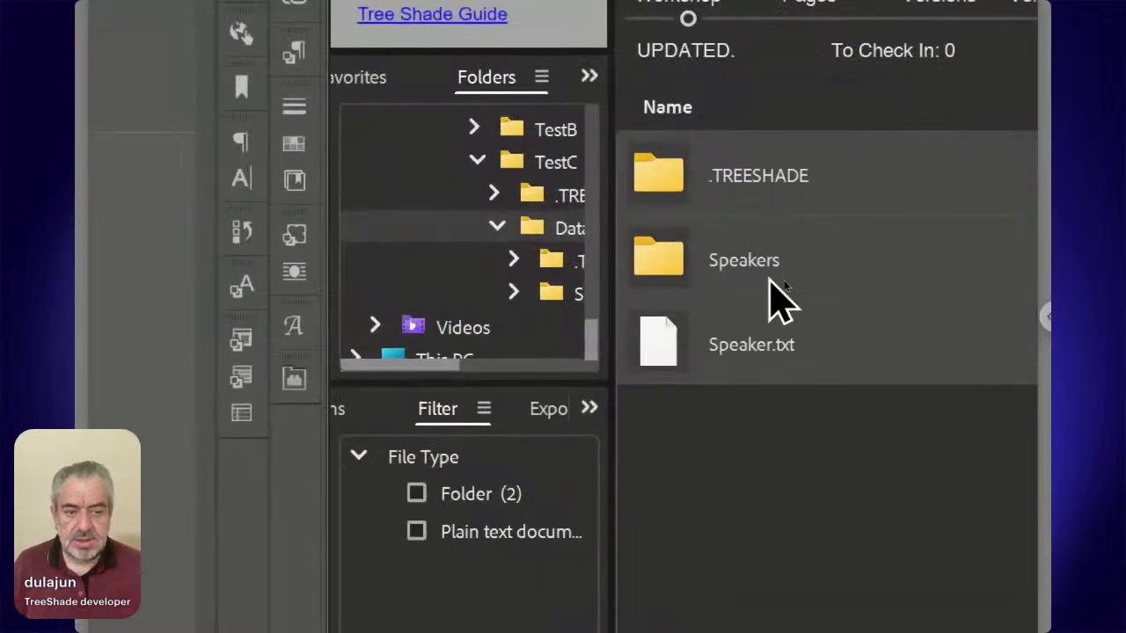
Rename Speaker.txt in Bridge's Data folder as Speakers.txt.
{"action": "left_click", "coordinate": [755, 345]}
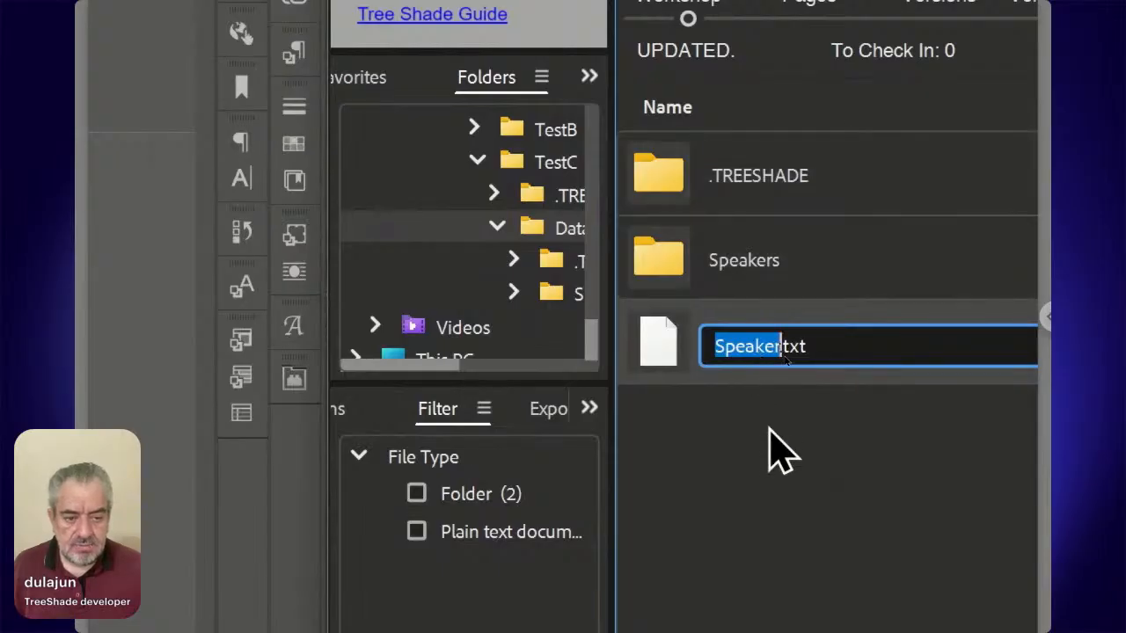
{"action": "key", "text": "Right"}
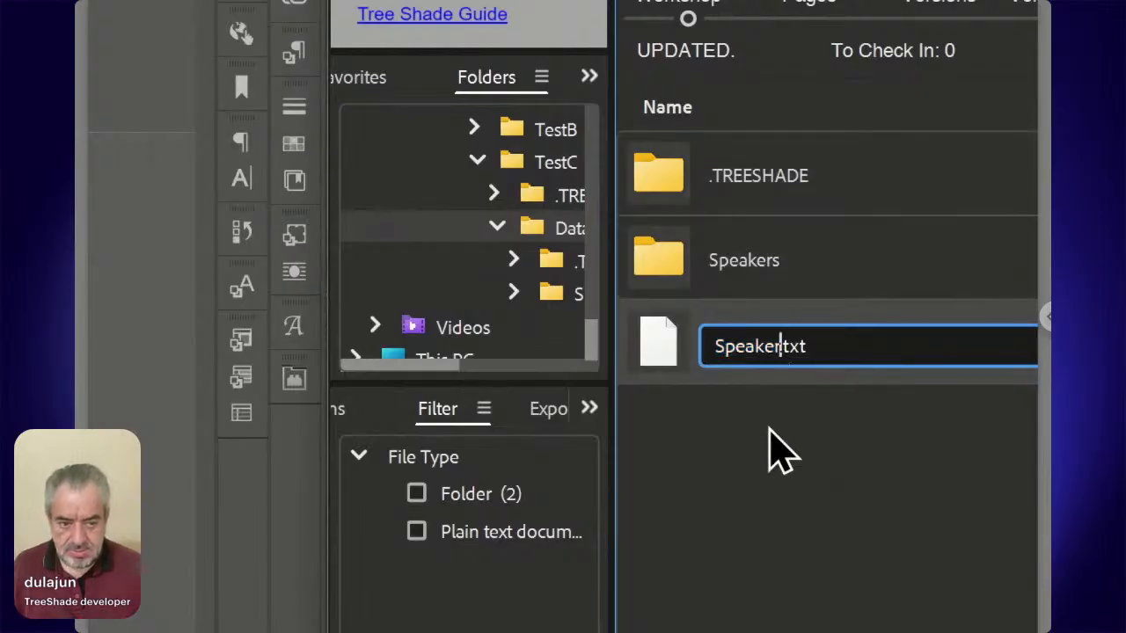
{"action": "type", "text": "s"}
{"action": "key", "text": "Return"}
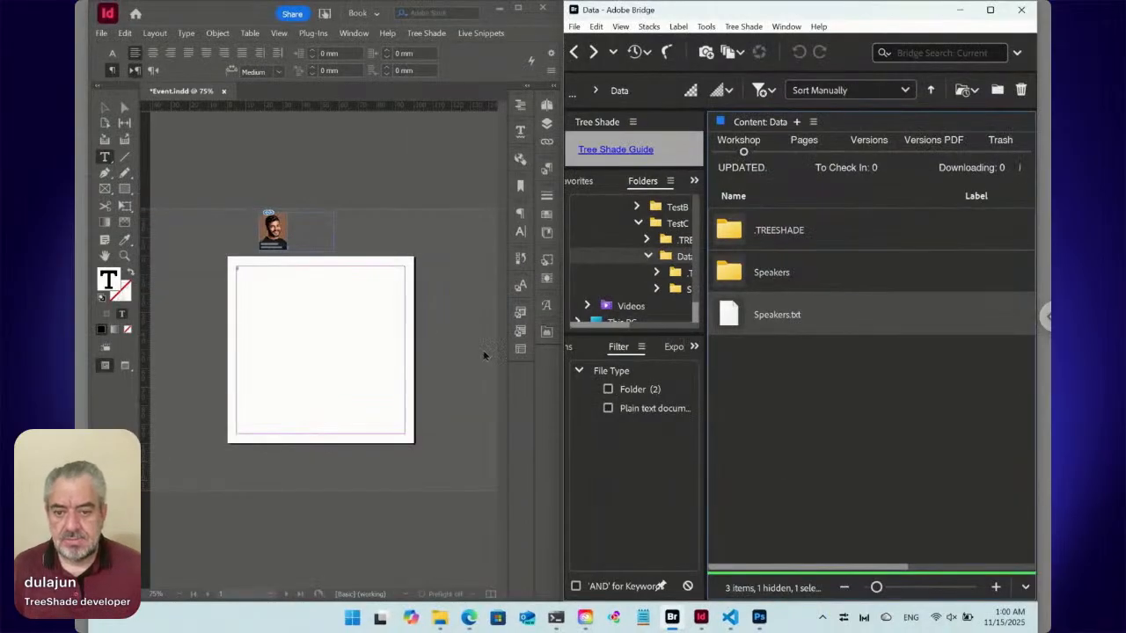
Place Speakers.txt from Bridge into the empty InDesign text frame.
{"action": "left_click", "coordinate": [242, 285]}
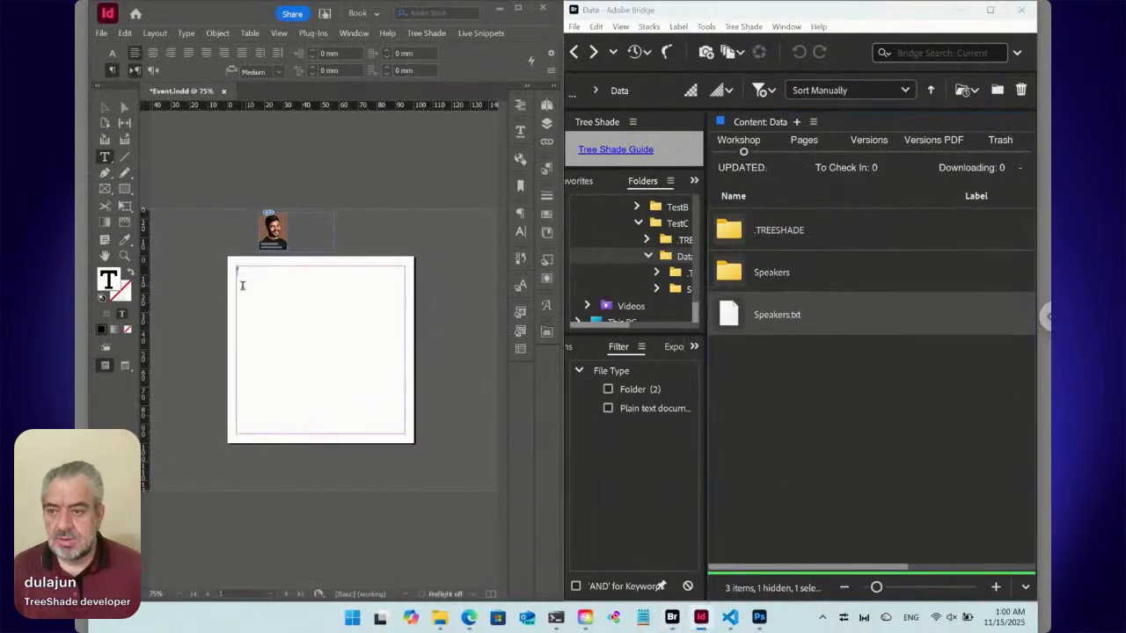
{"action": "right_click", "coordinate": [737, 319]}
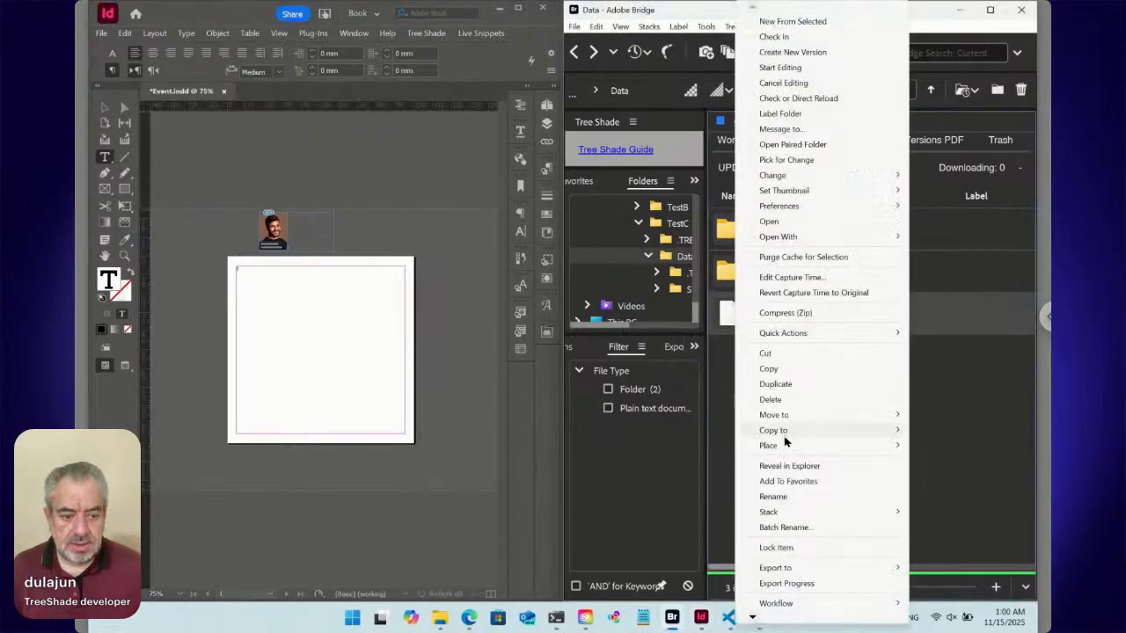
{"action": "mouse_move", "coordinate": [787, 448]}
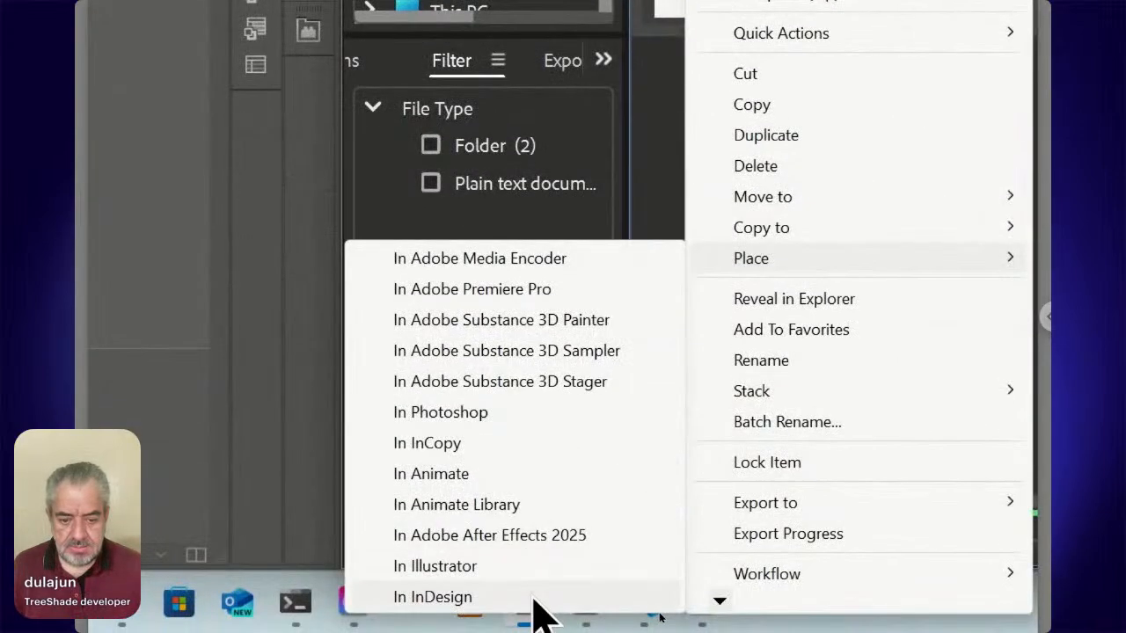
{"action": "left_click", "coordinate": [534, 599]}
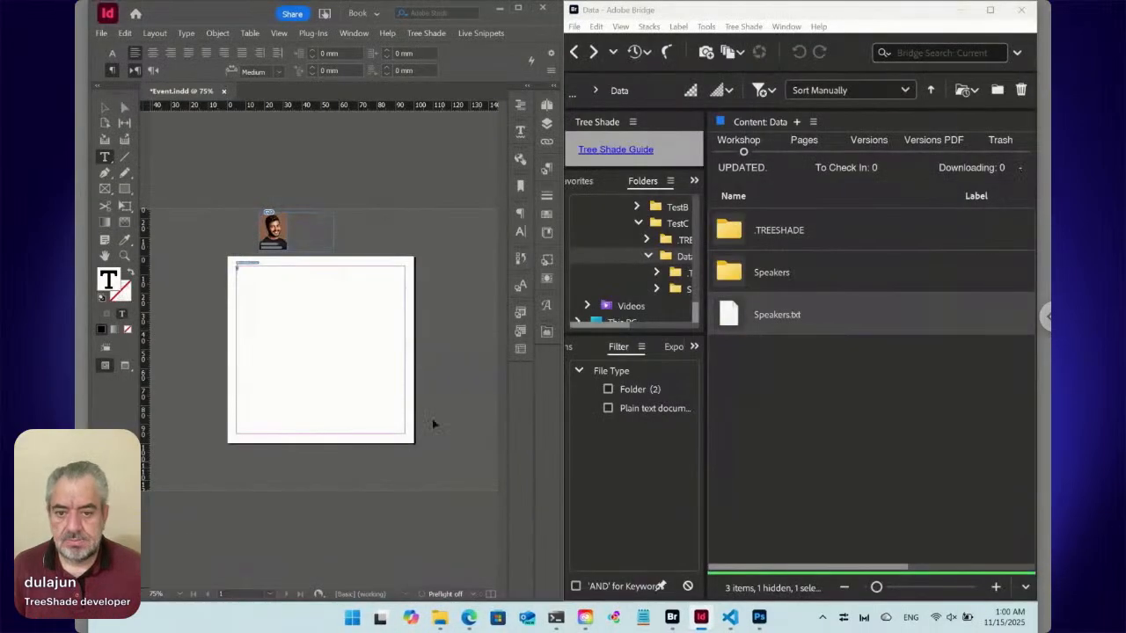
{"action": "left_click", "coordinate": [271, 330]}
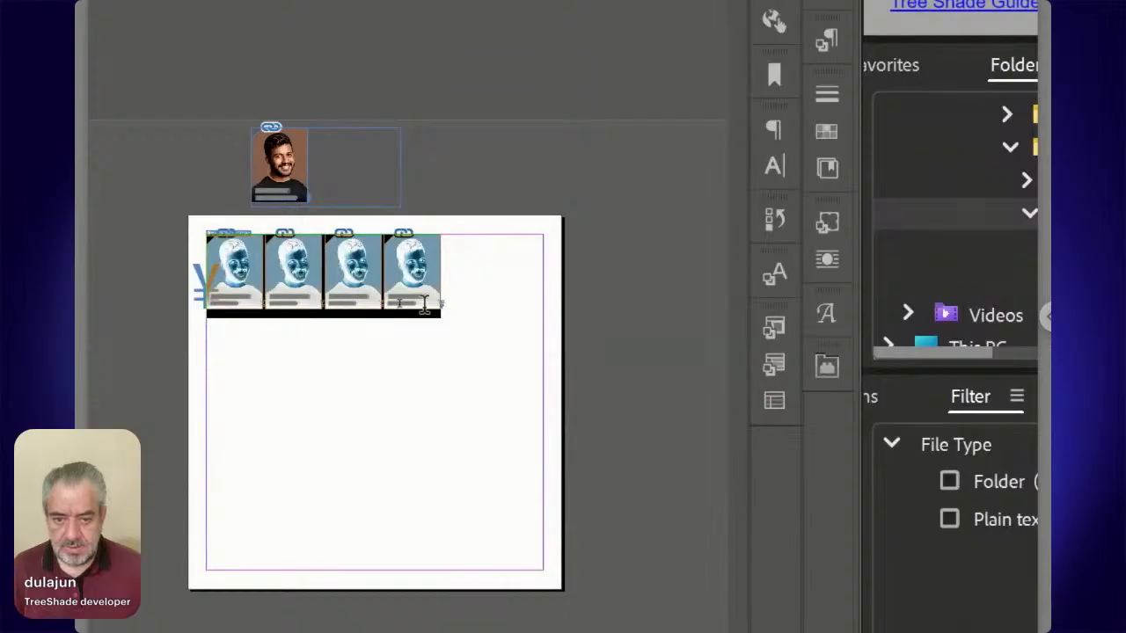
Preview the page without guides and frame edges and examine the placed speaker cards up close.
{"action": "left_click", "coordinate": [512, 300]}
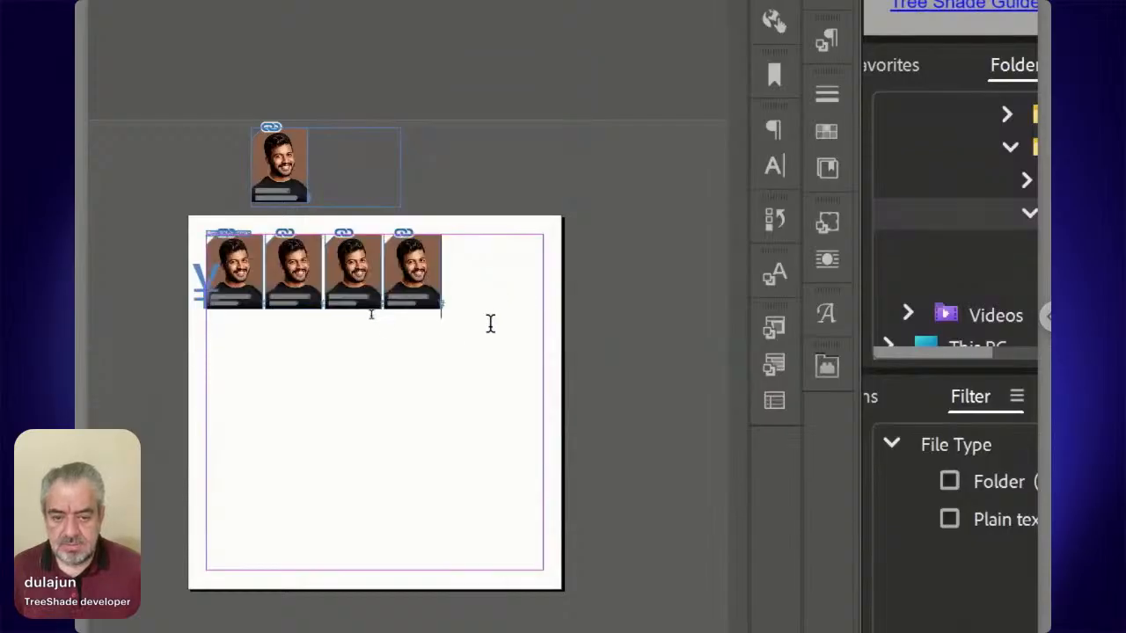
{"action": "key", "text": "w"}
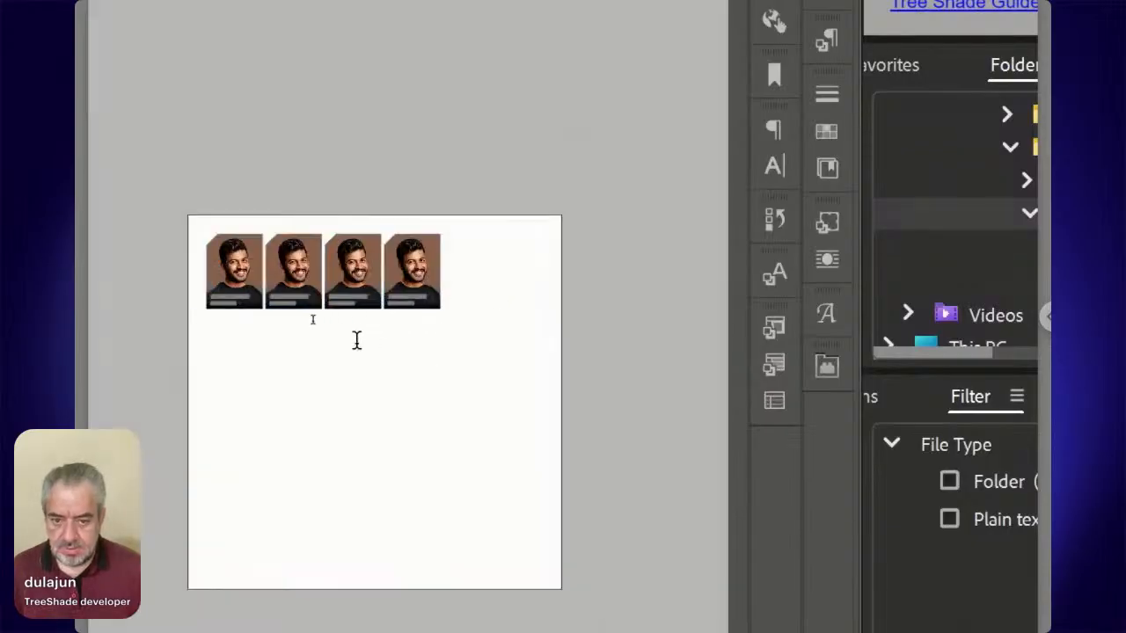
{"action": "key", "text": "ctrl+="}
{"action": "key", "text": "ctrl+="}
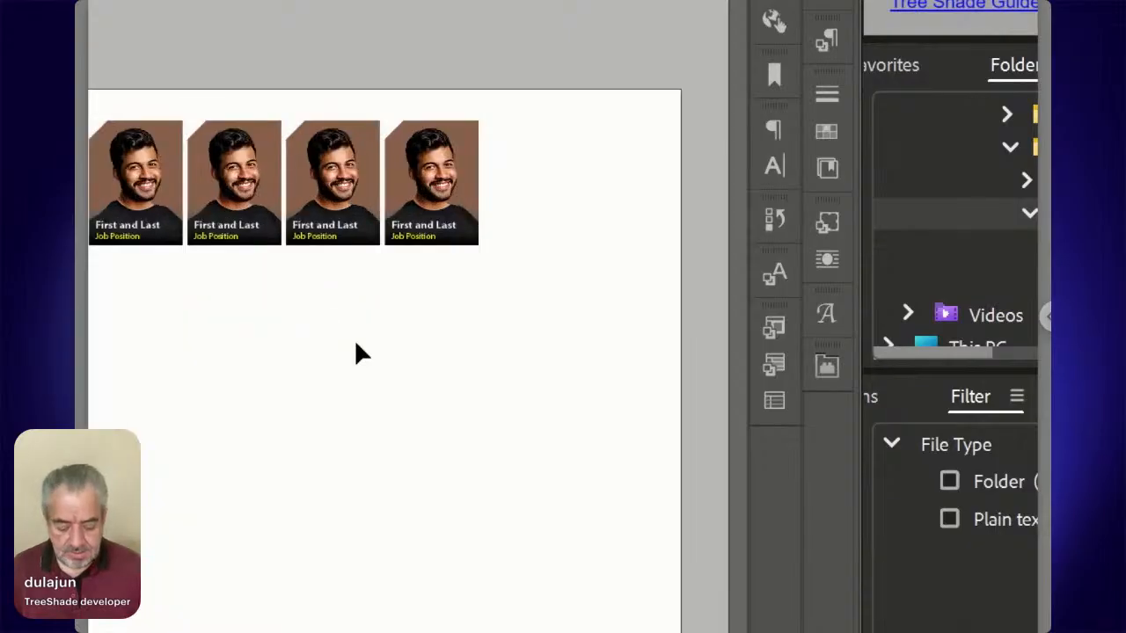
Center-align the speaker cards' paragraph and redefine the Speakers Location paragraph style with that alignment.
{"action": "key", "text": "ctrl+="}
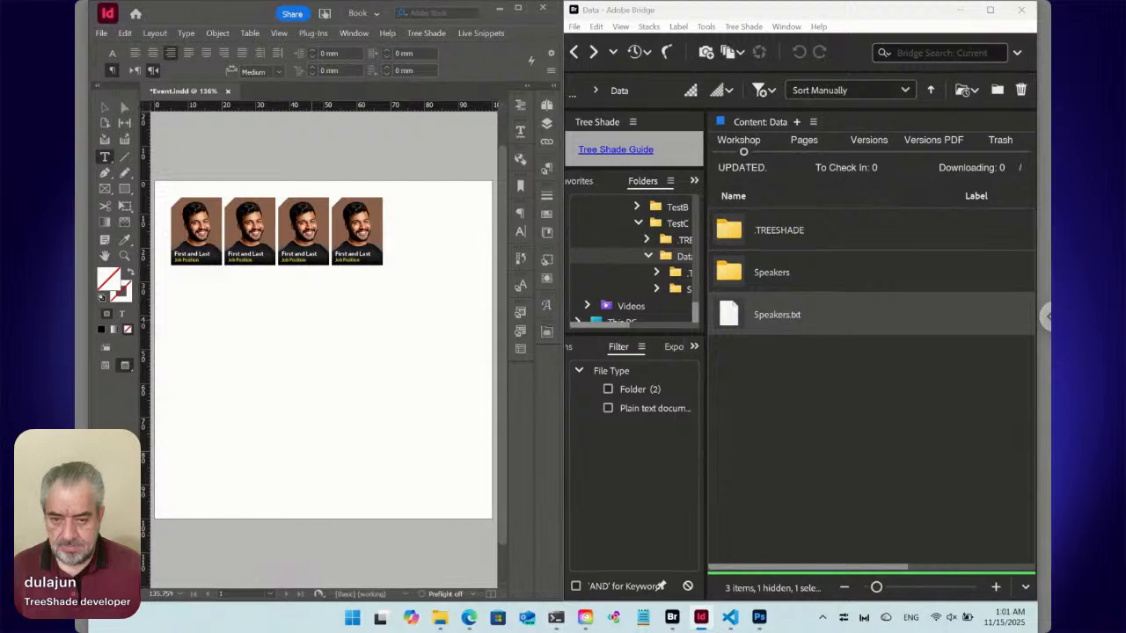
{"action": "key", "text": "w"}
{"action": "left_click", "coordinate": [400, 262]}
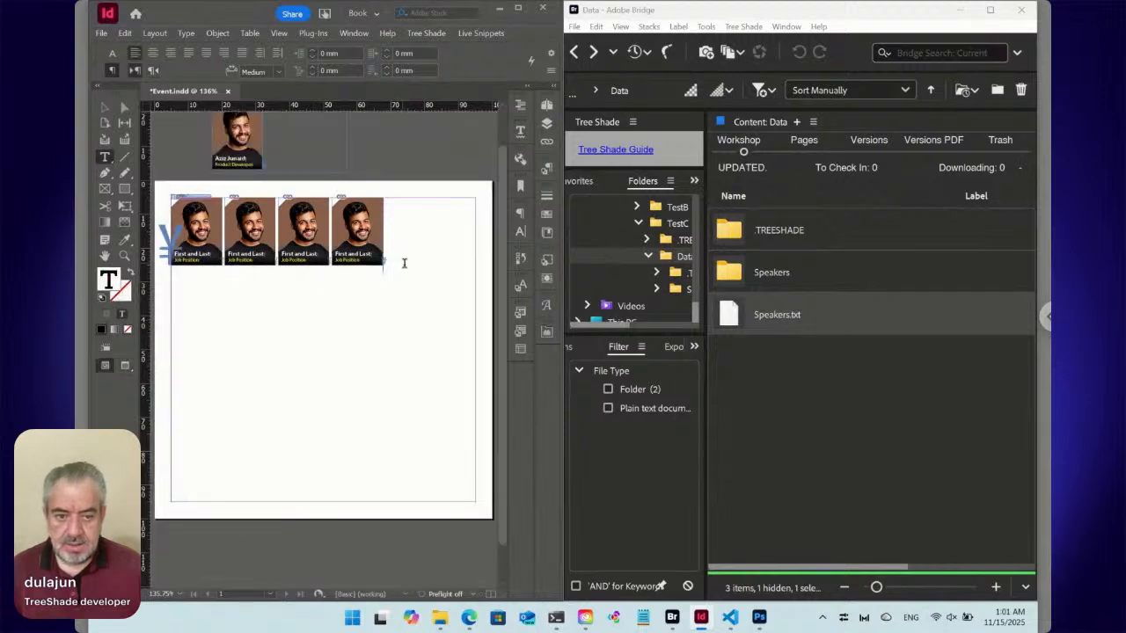
{"action": "left_click", "coordinate": [548, 167]}
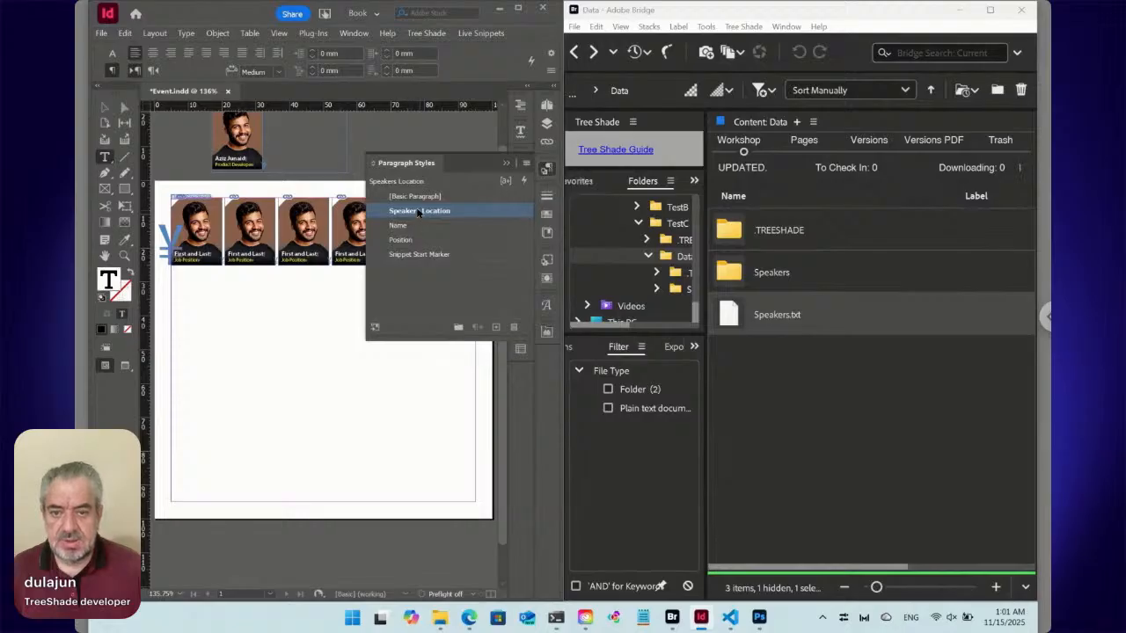
{"action": "left_click", "coordinate": [153, 53]}
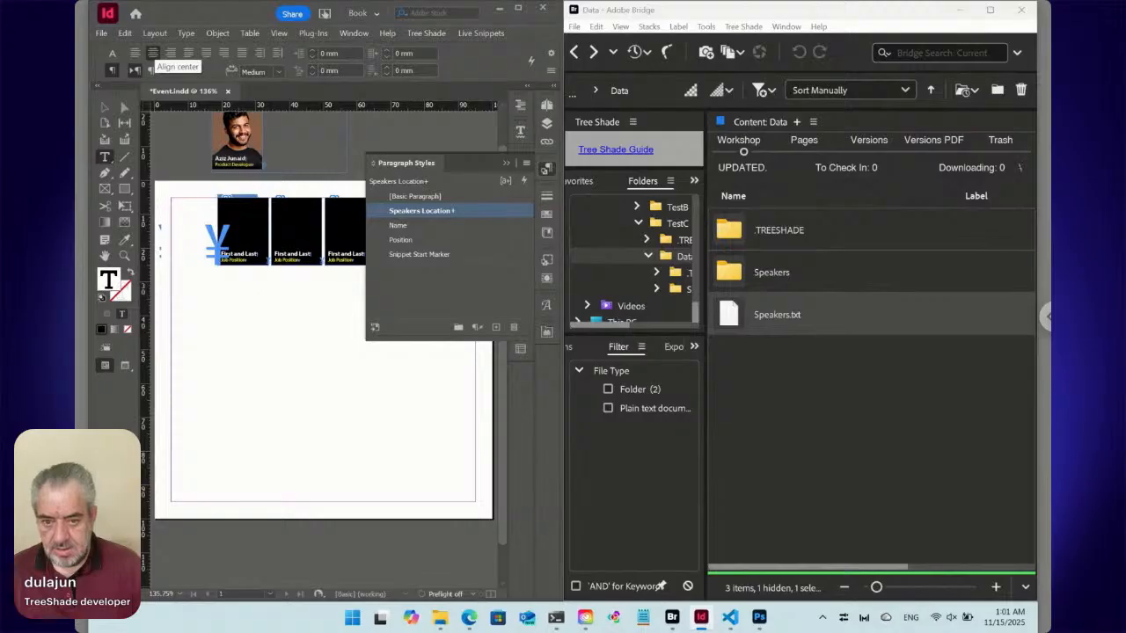
{"action": "key", "text": "ctrl+alt+shift+r"}
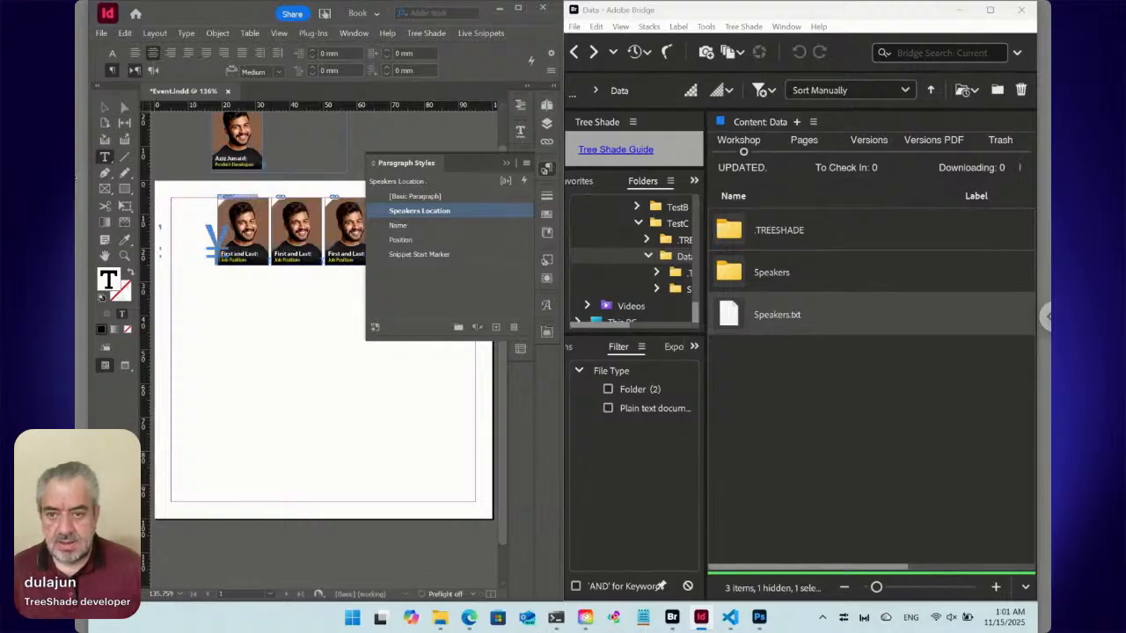
Set the speaker text frame's vertical justification to Center.
{"action": "left_click", "coordinate": [104, 106]}
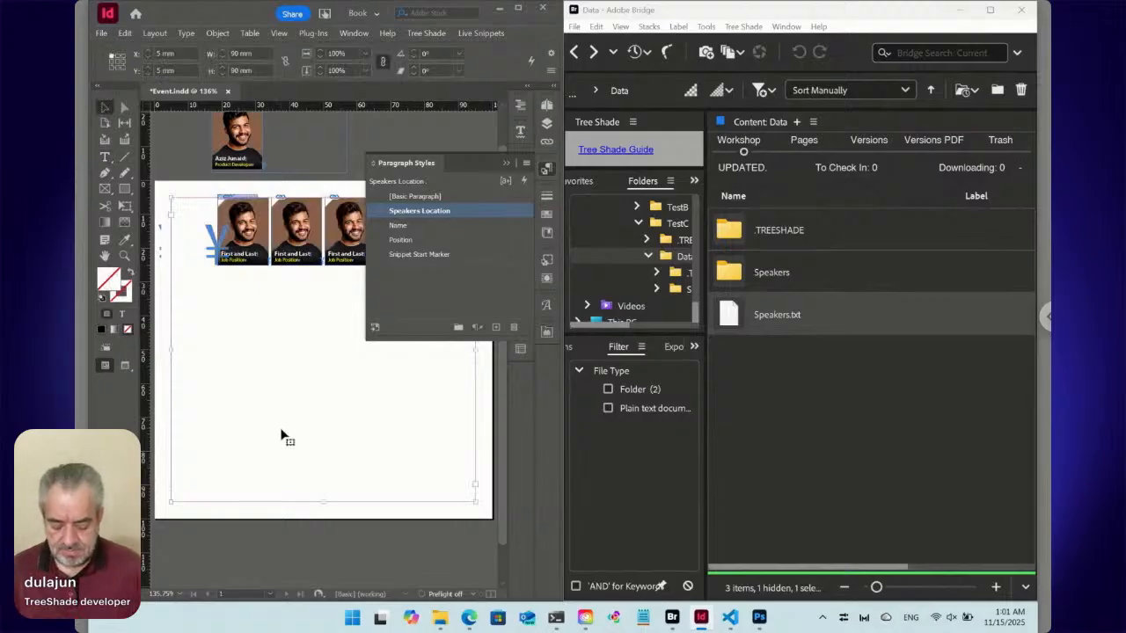
{"action": "key", "text": "ctrl+b"}
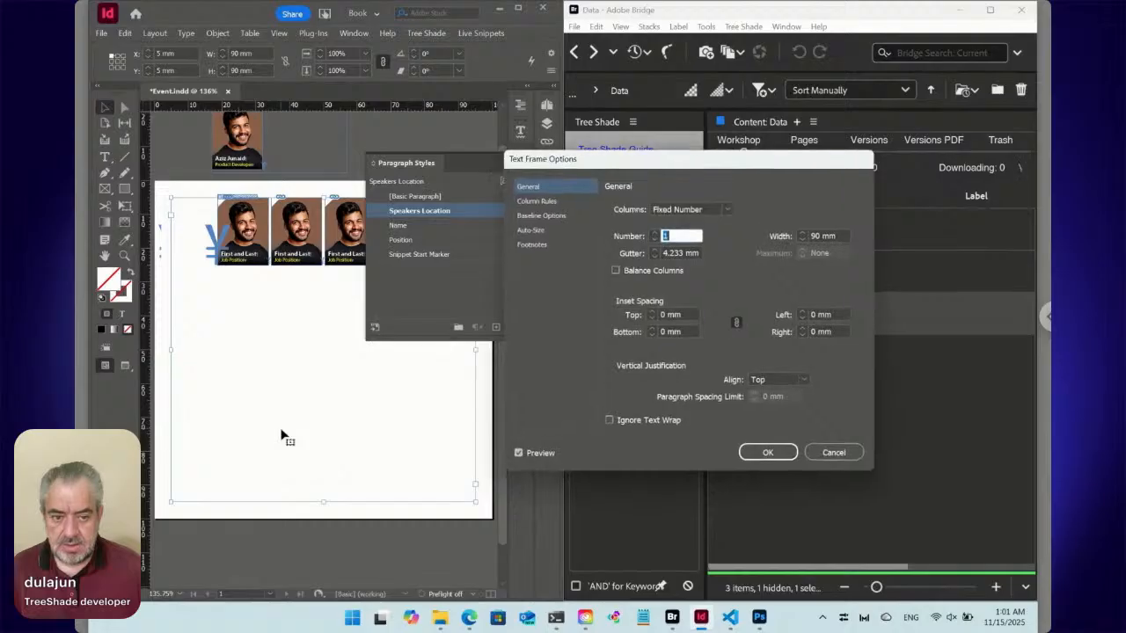
{"action": "left_click", "coordinate": [771, 380]}
{"action": "left_click", "coordinate": [773, 407]}
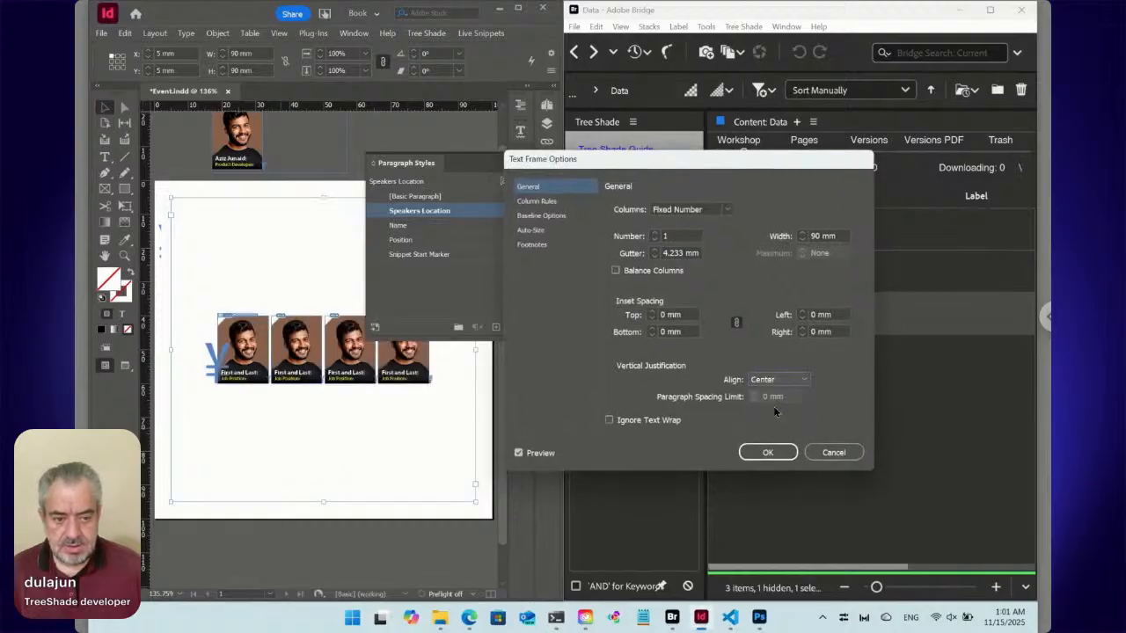
{"action": "left_click", "coordinate": [768, 453]}
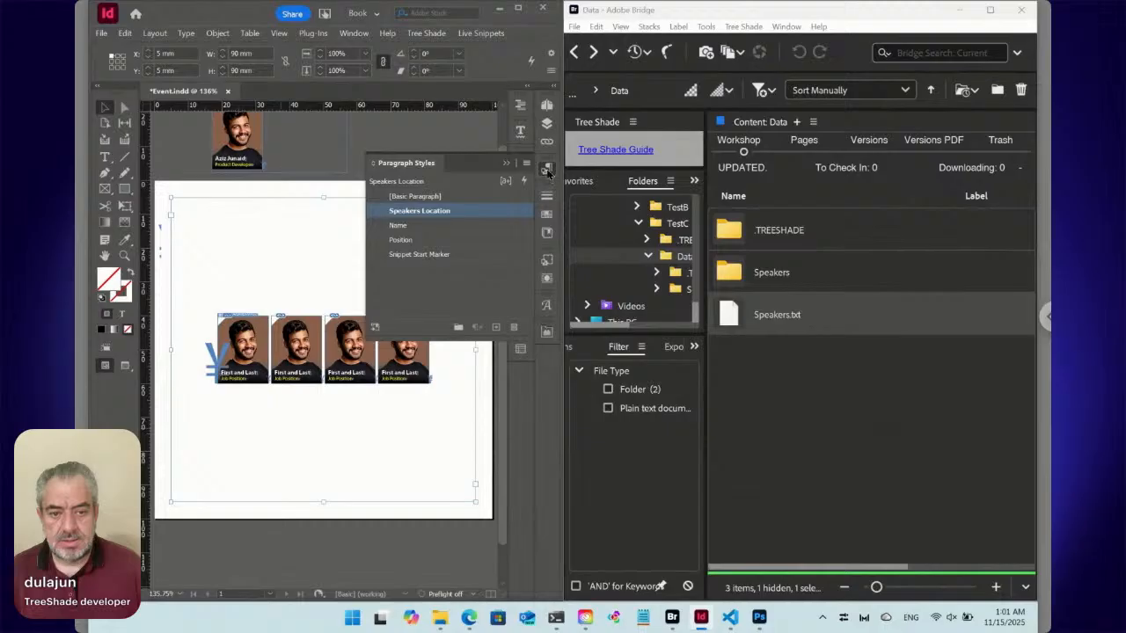
{"action": "left_click", "coordinate": [547, 169]}
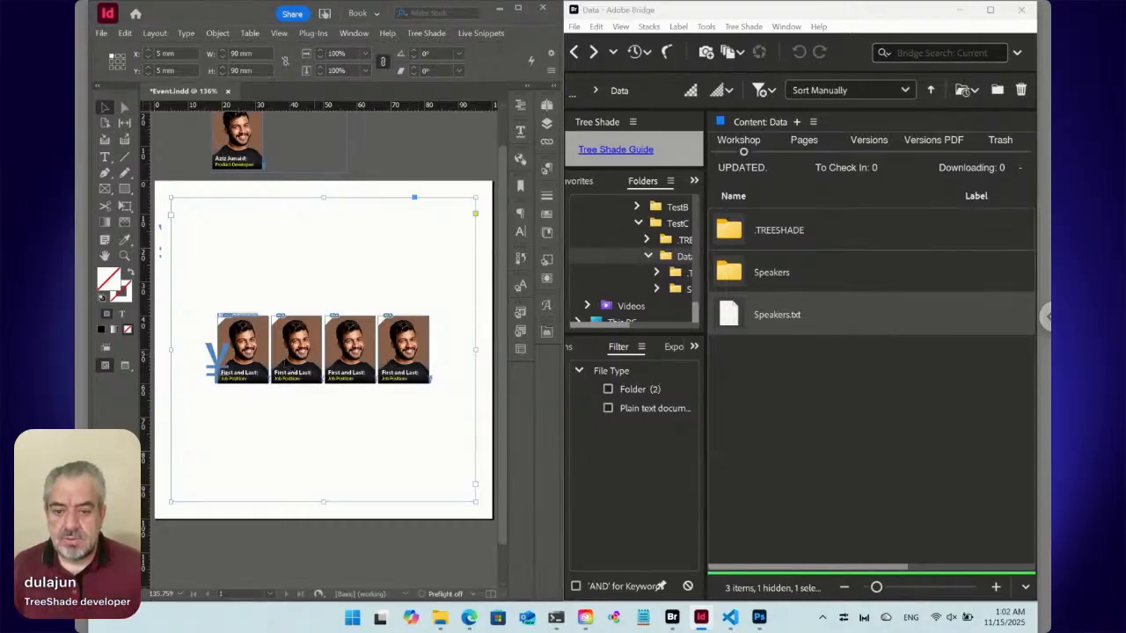
Switch to the Edge browser to view the TreeShade page on Adobe Exchange.
{"action": "left_click", "coordinate": [468, 617]}
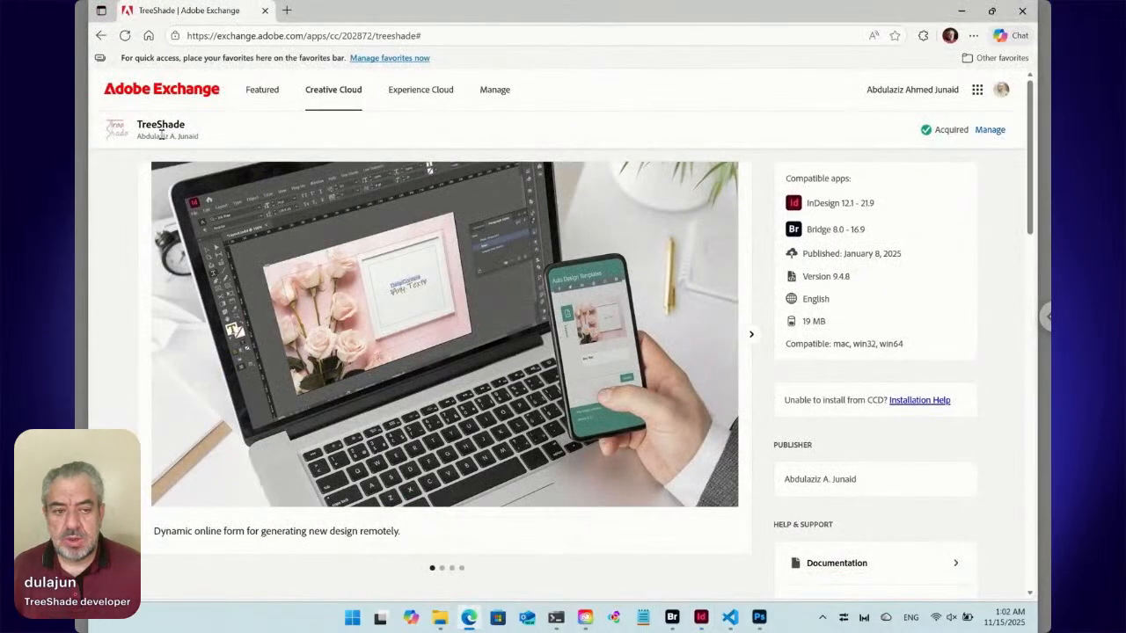